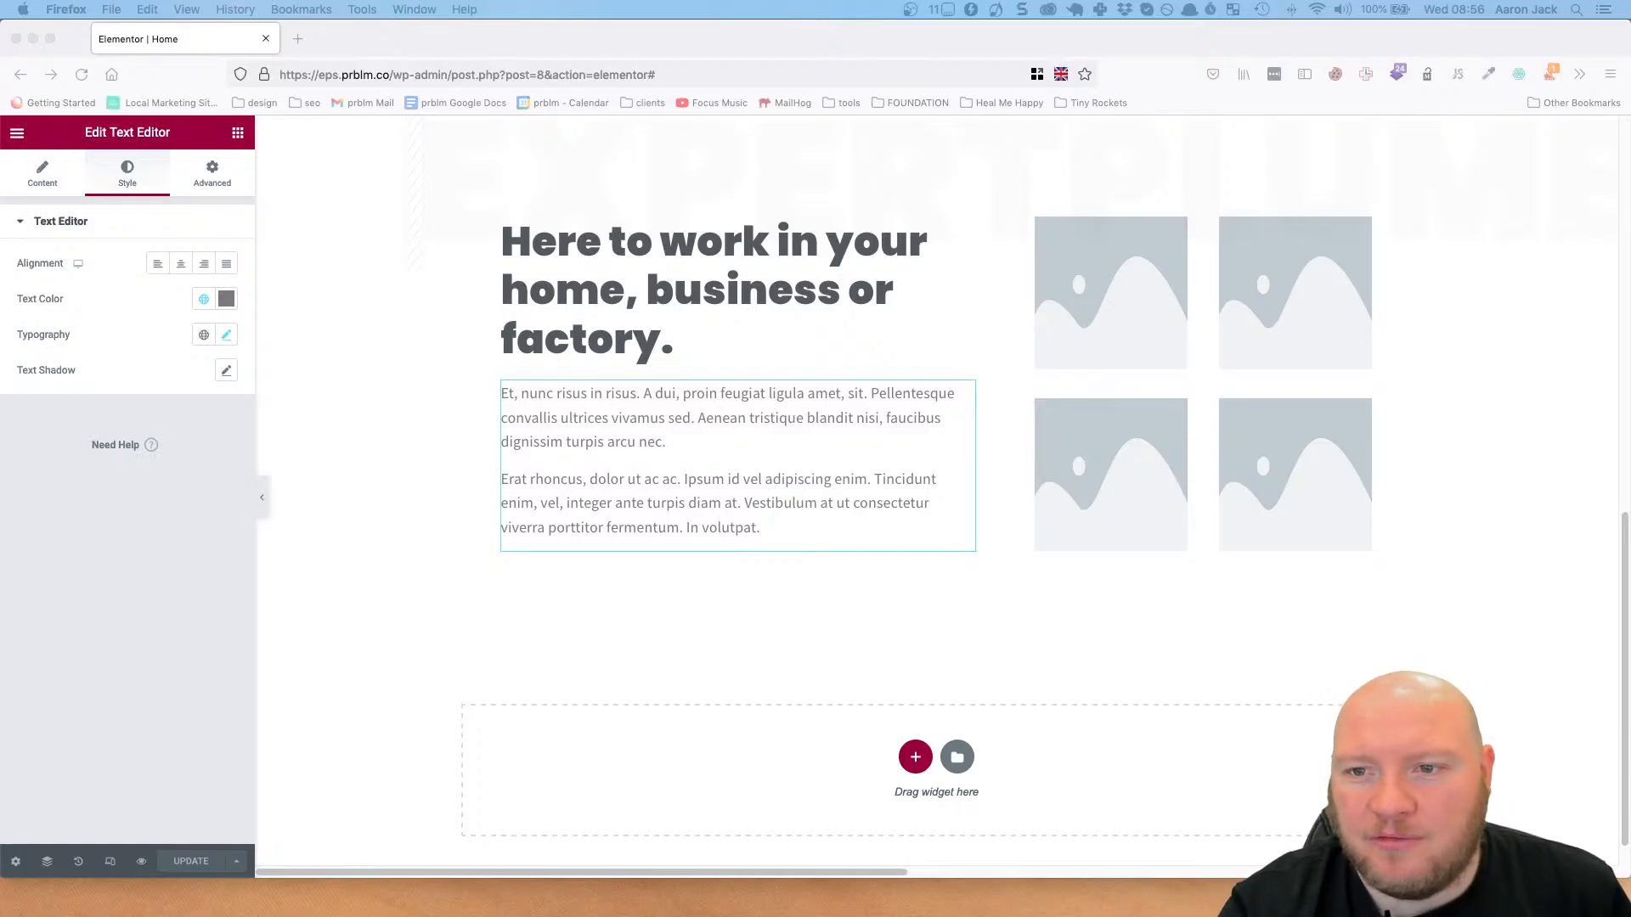
# Open the media library for the upper-left placeholder in the four-image grid beside the text.
pyautogui.scroll(3, 863, 365)
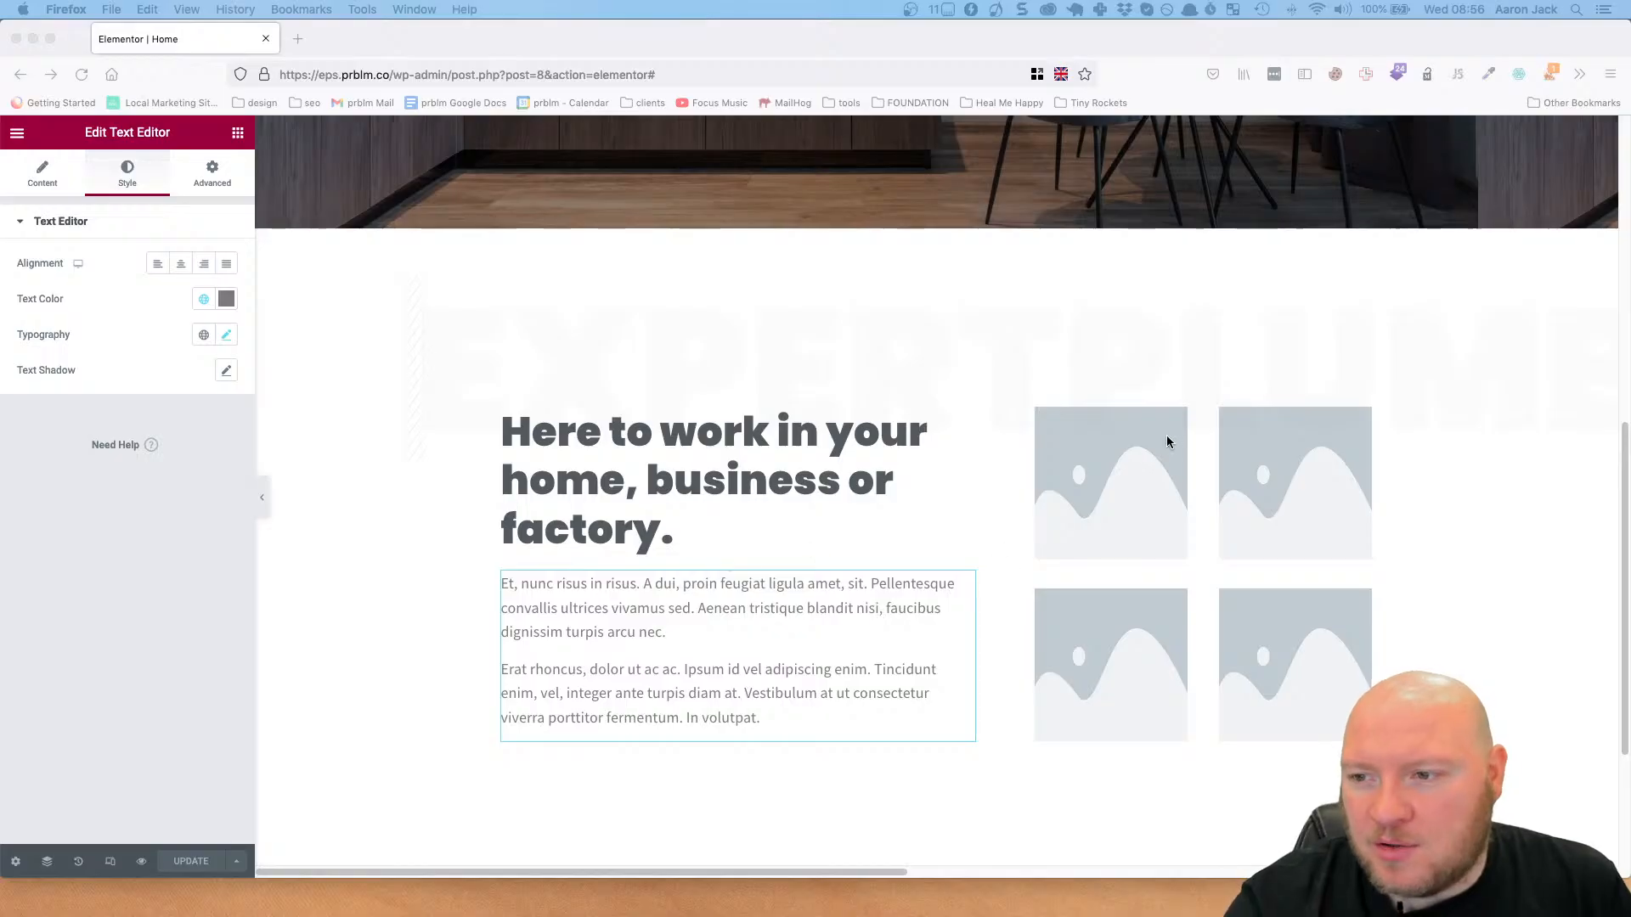
pyautogui.click(1134, 484)
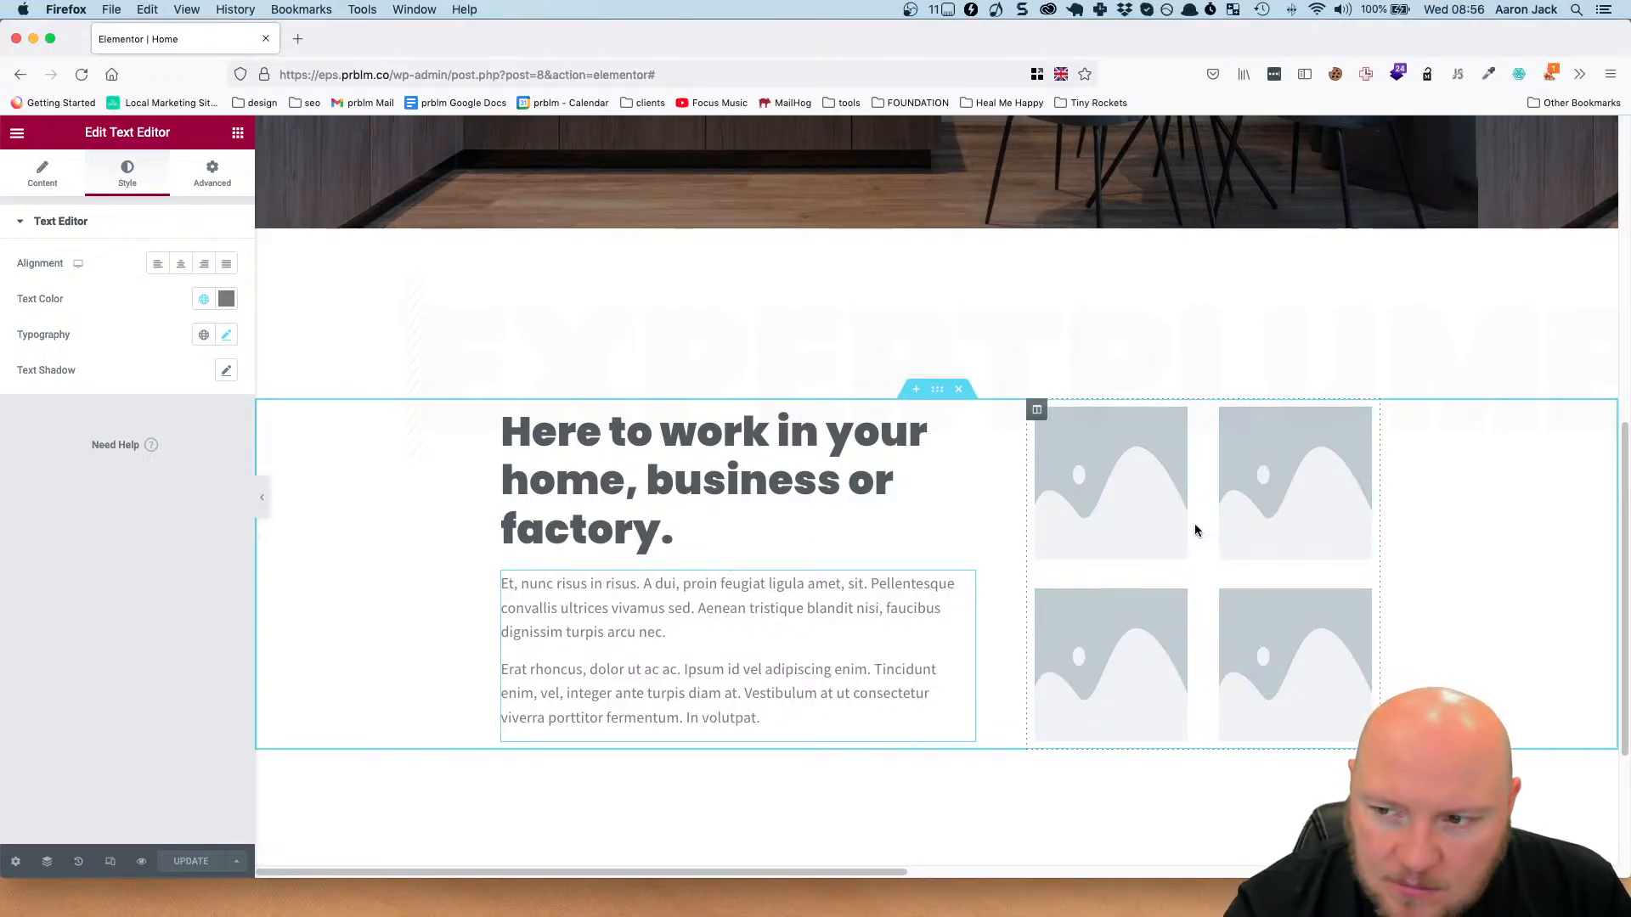
pyautogui.moveTo(1175, 535); pyautogui.dragTo(1138, 463)
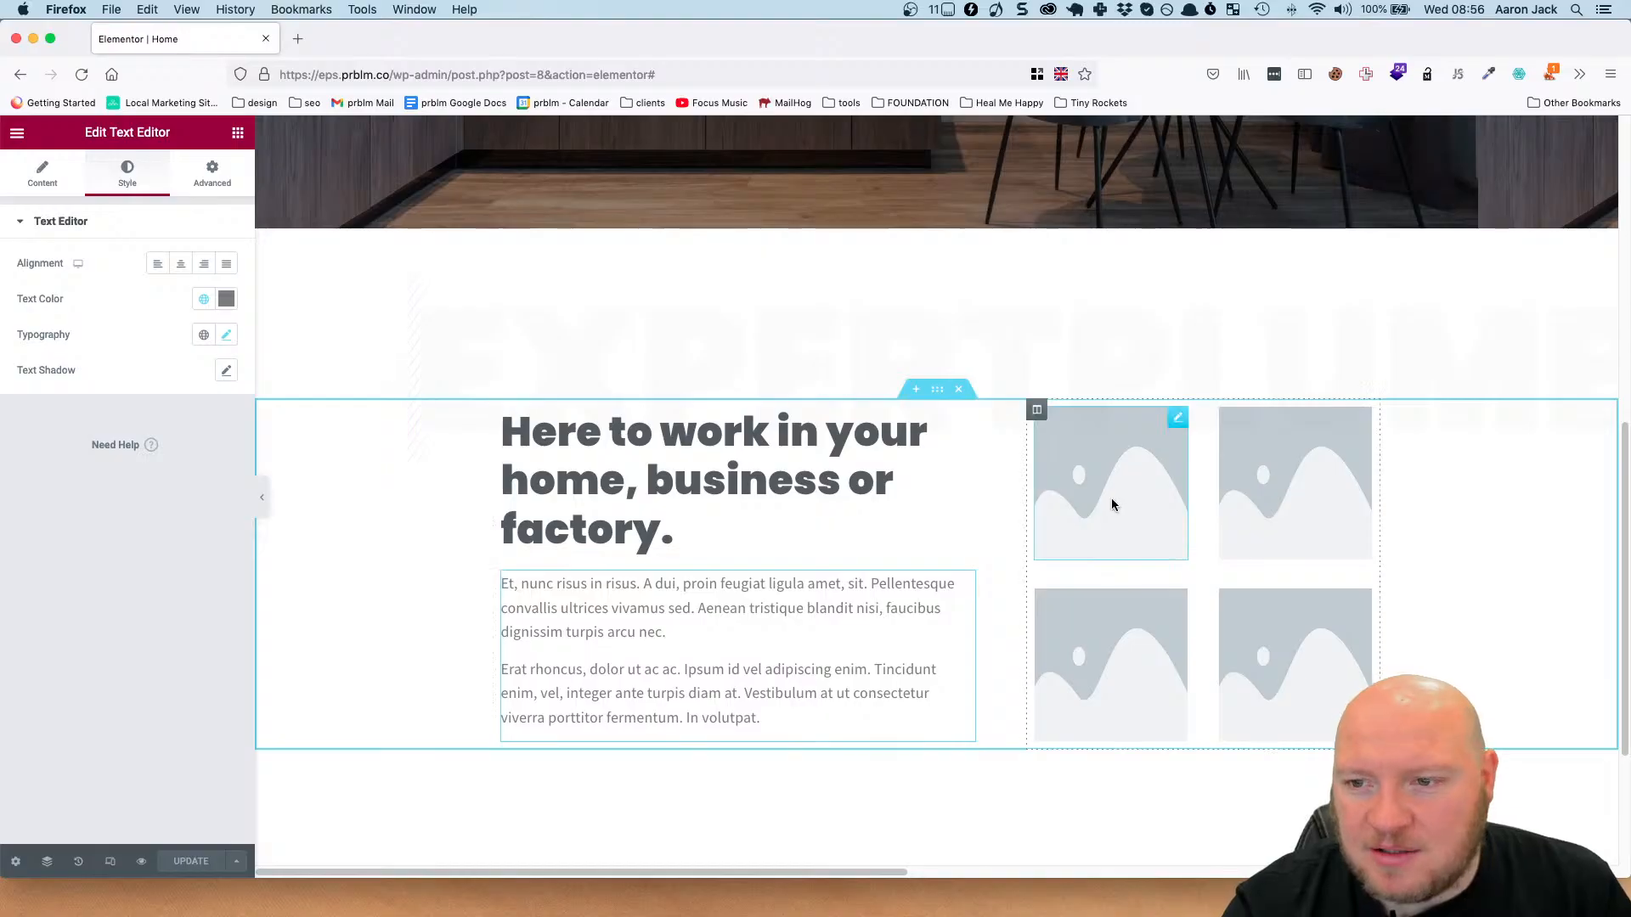
pyautogui.scroll(-3, 917, 564)
pyautogui.scroll(3, 914, 568)
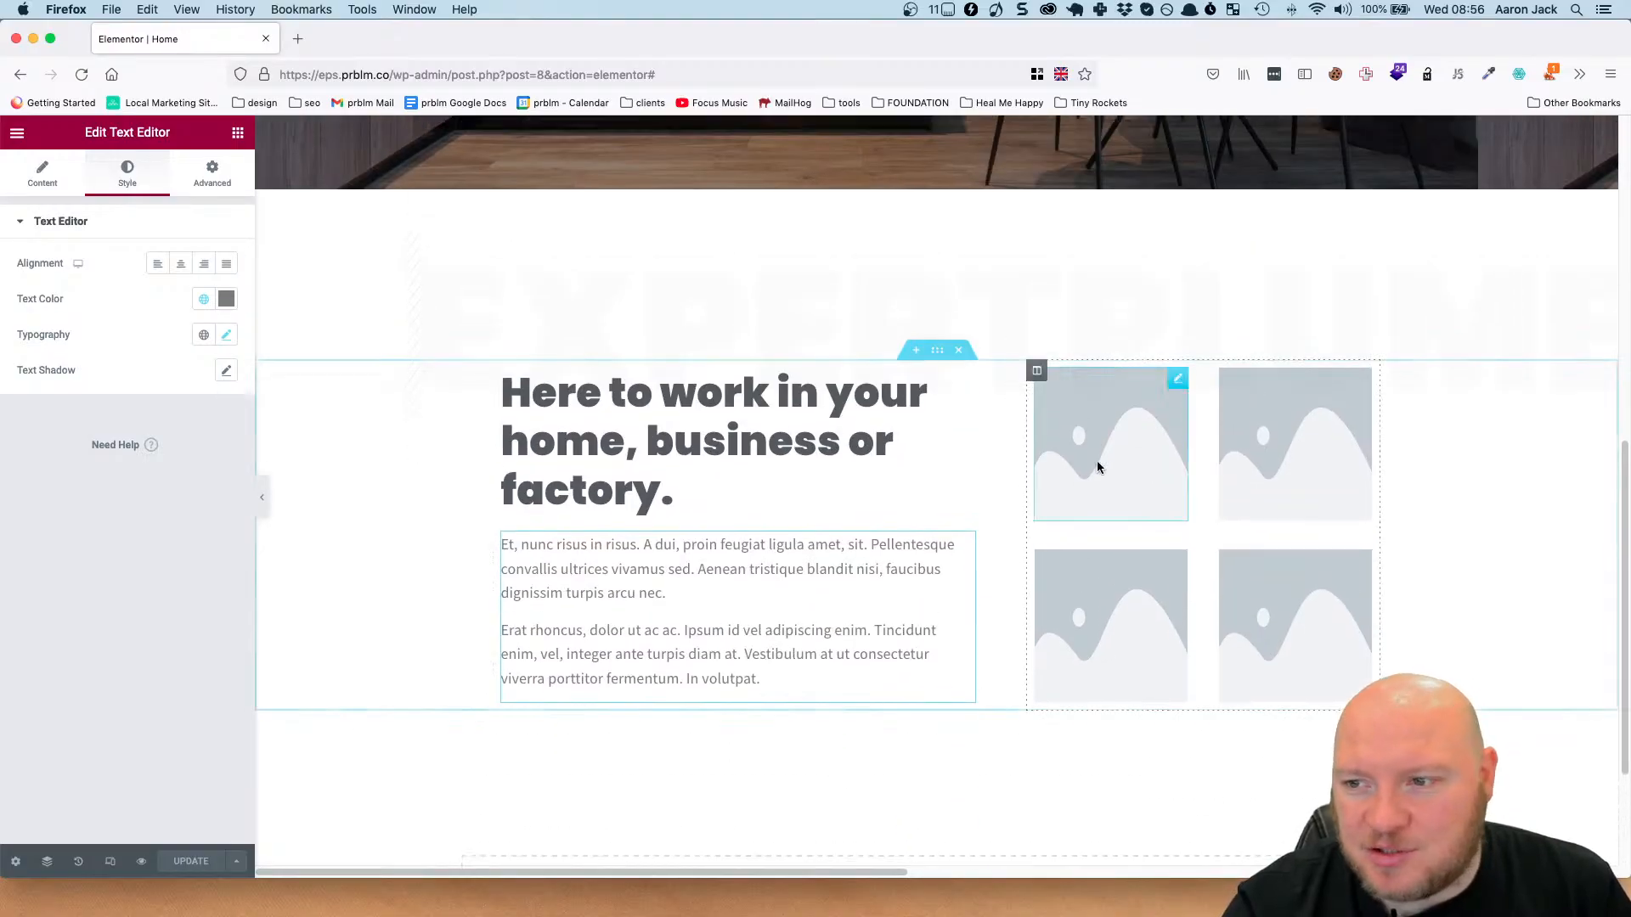
pyautogui.click(1099, 462)
pyautogui.moveTo(116, 317)
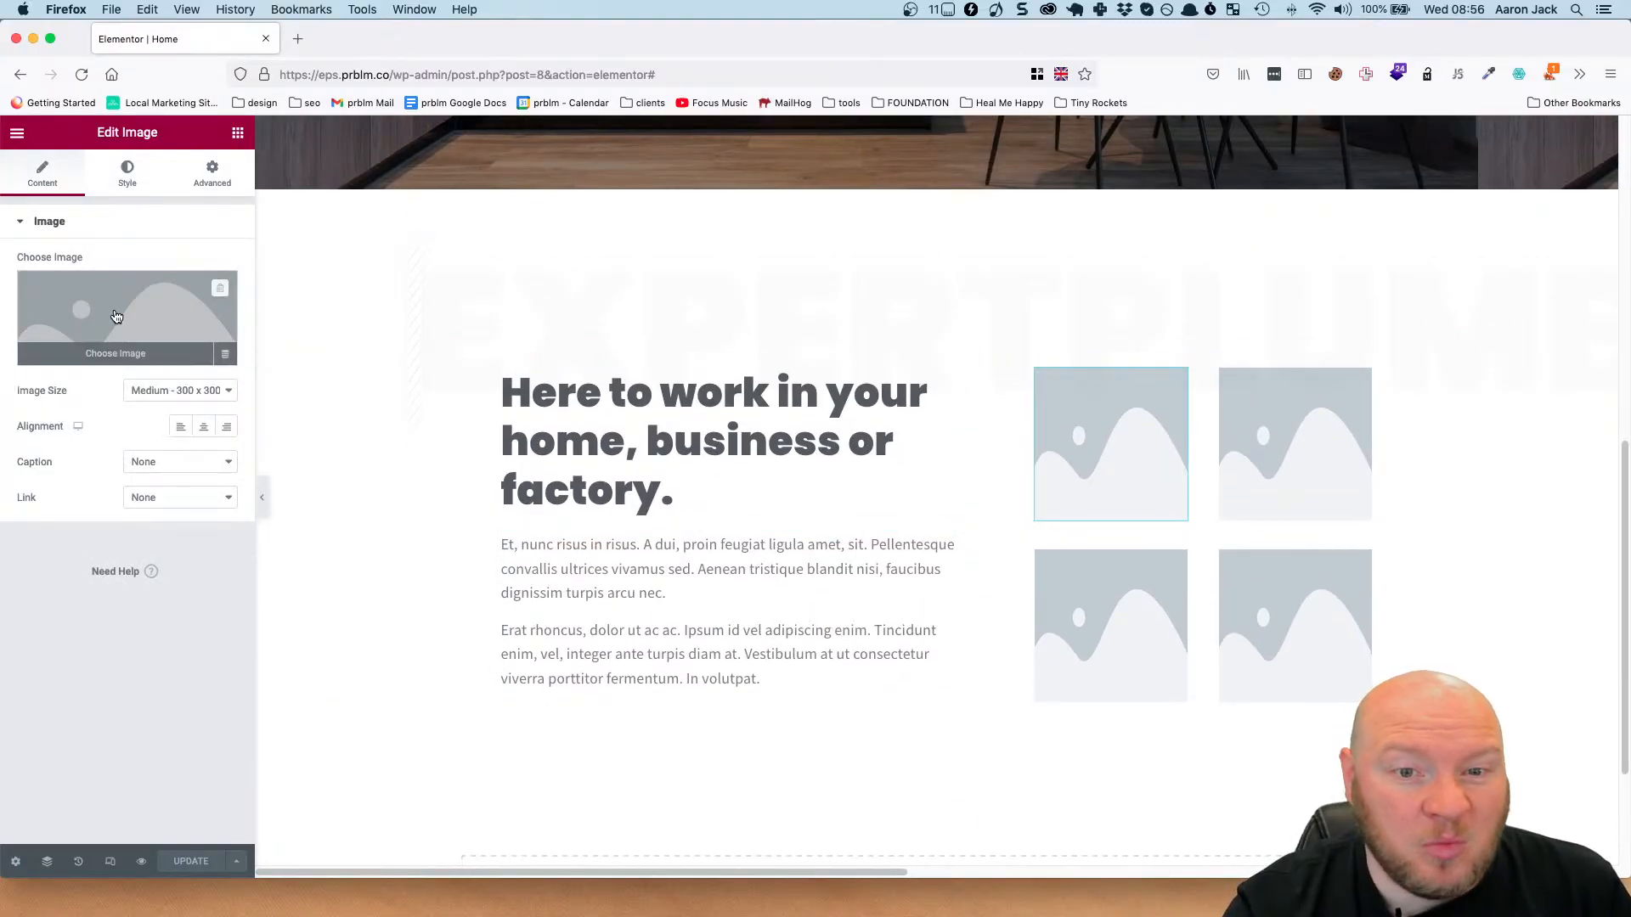
pyautogui.click(118, 319)
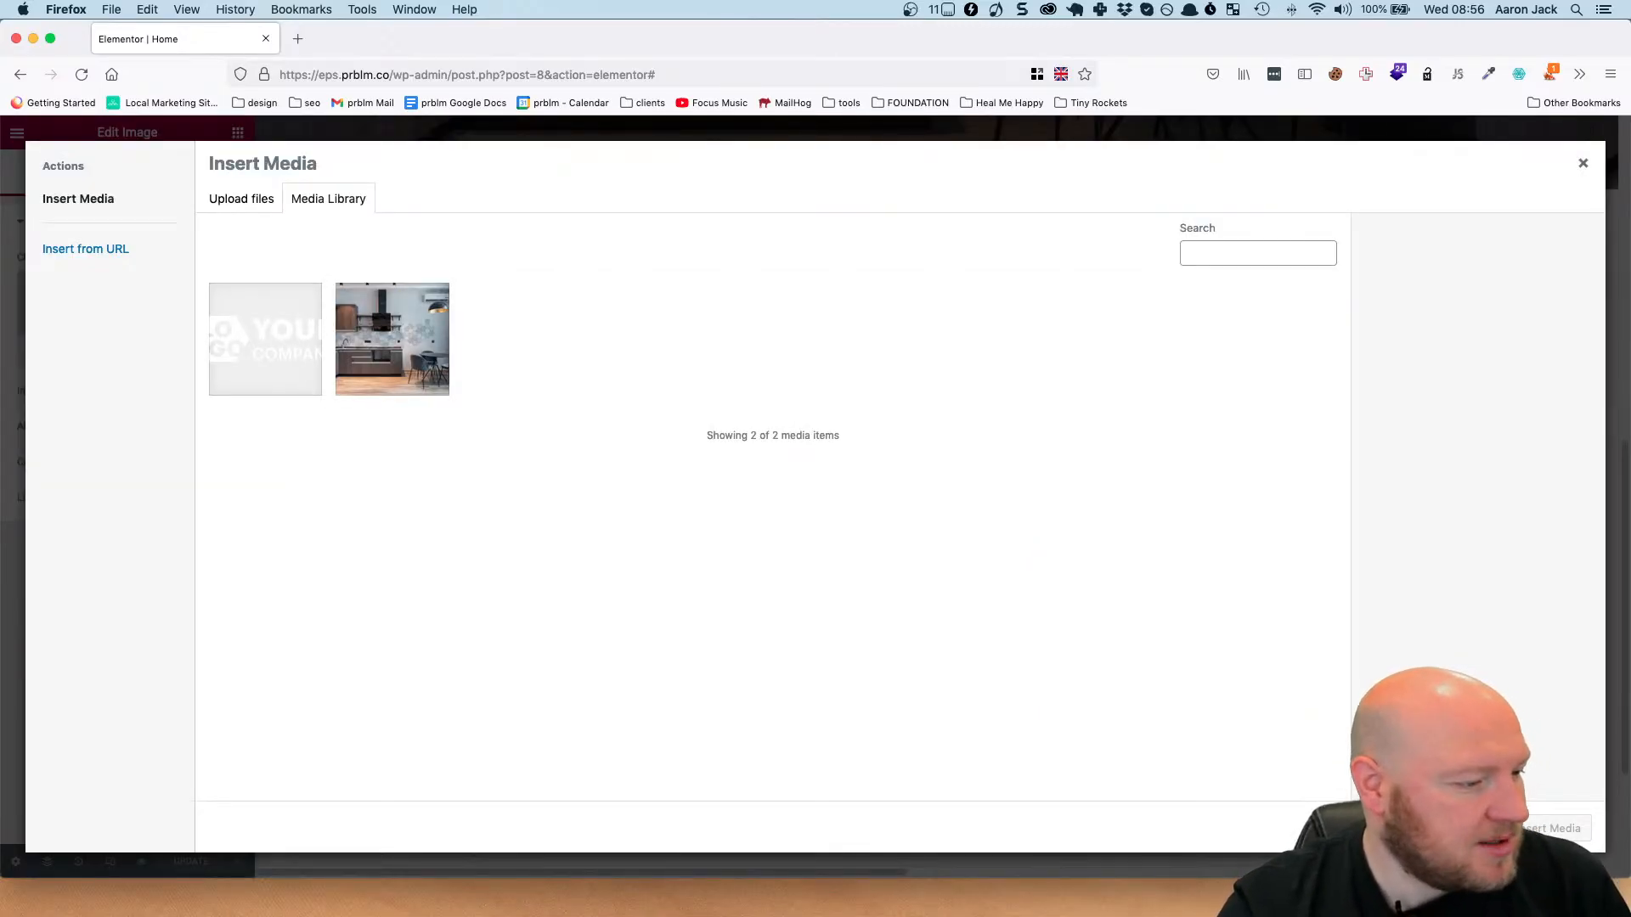
# Upload Rectangle 16.jpg, Rectangle 17.jpg, Rectangle 18.jpg and Rectangle 19.jpg from Finder's eps folder into the media library.
pyautogui.press('super+Tab')
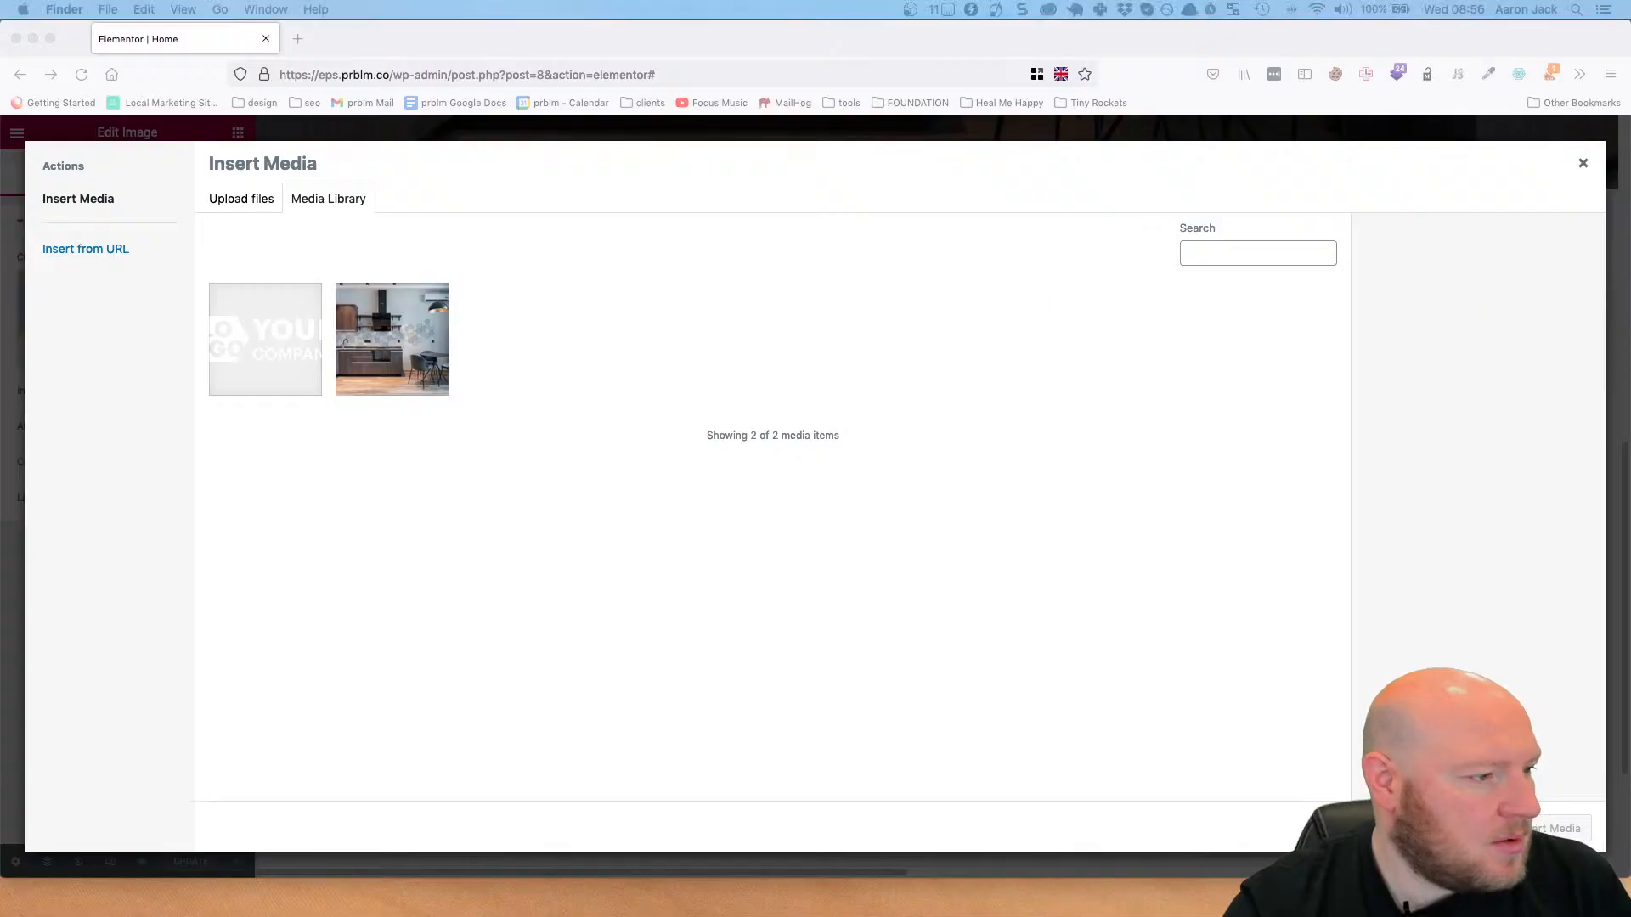
pyautogui.press('super+n')
pyautogui.moveTo(288, 350); pyautogui.dragTo(562, 342)
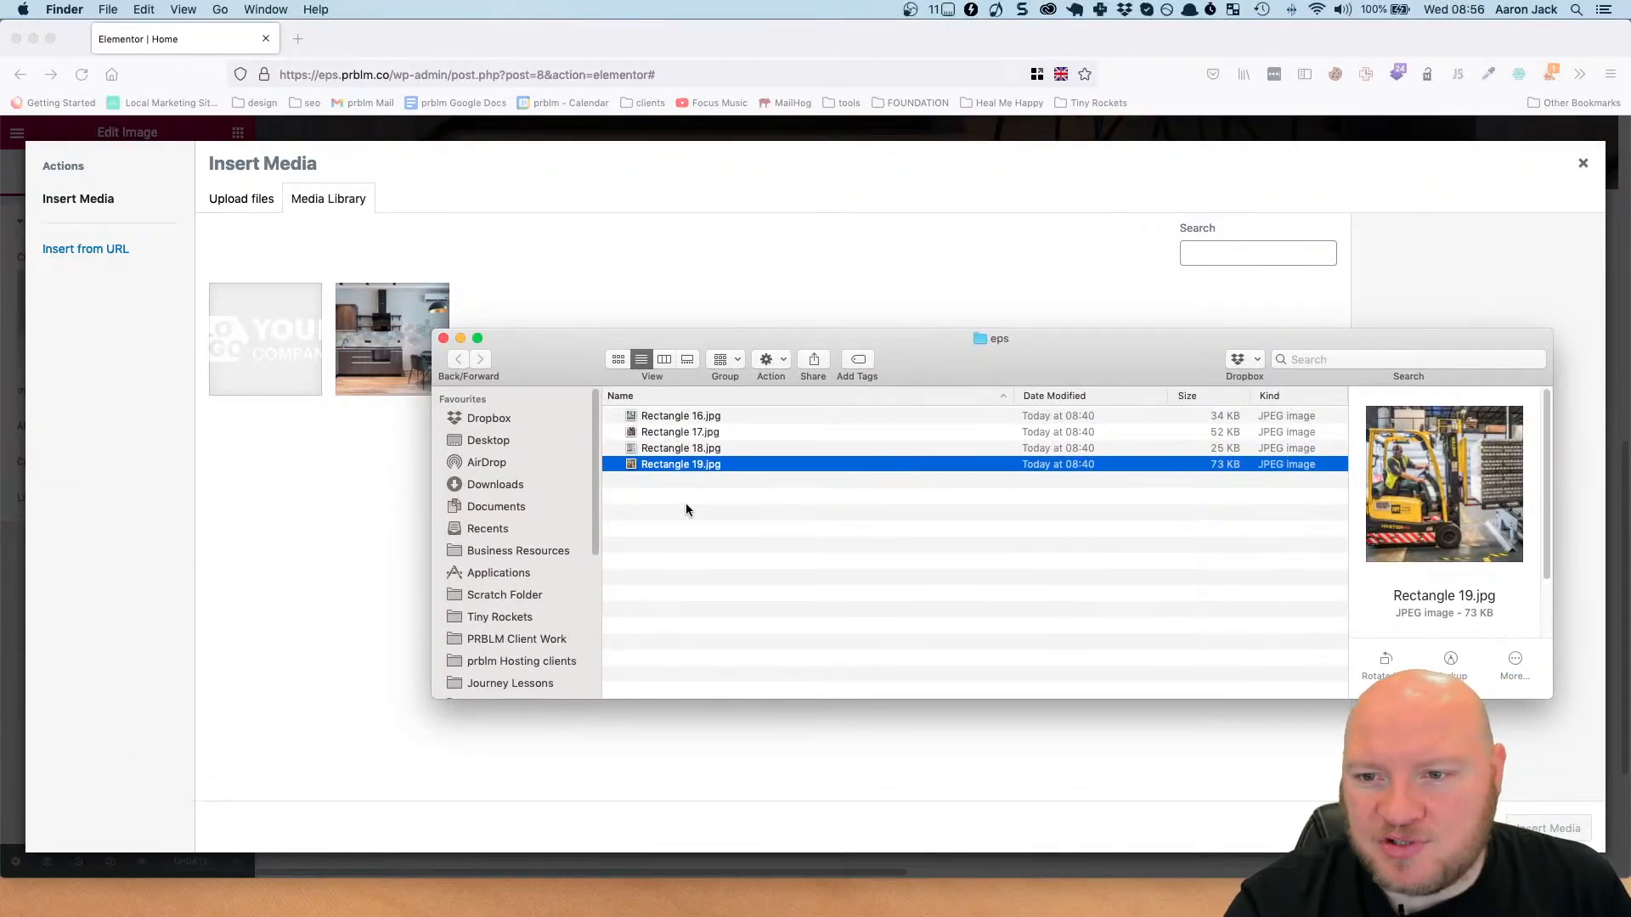
pyautogui.click(782, 511)
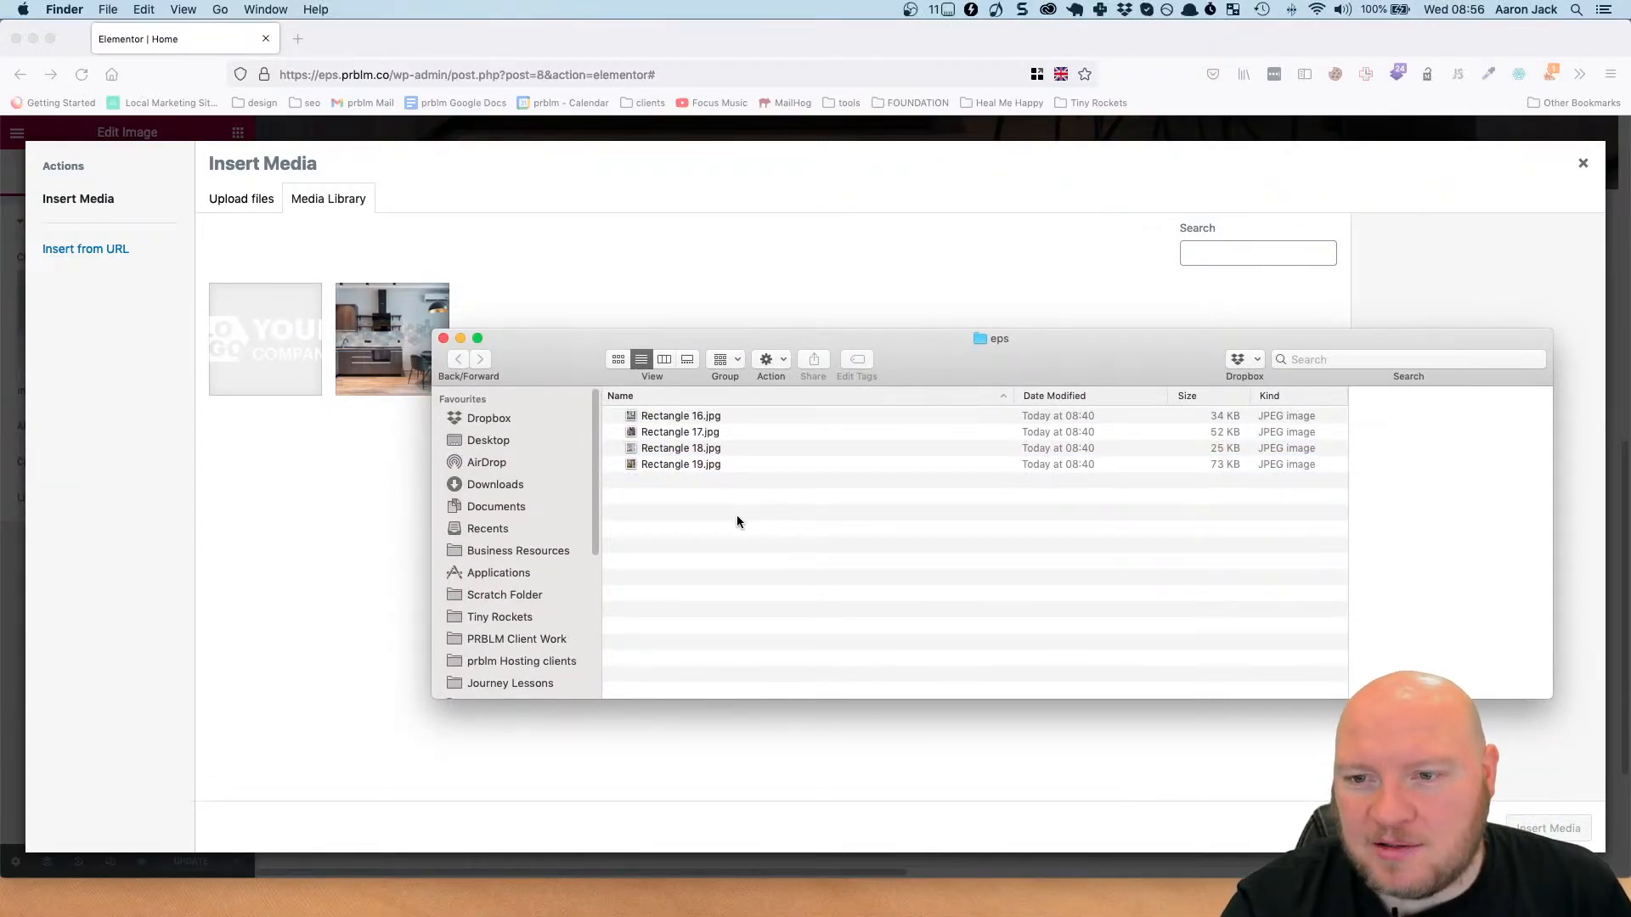
pyautogui.press('super+a')
pyautogui.moveTo(588, 365); pyautogui.dragTo(795, 455)
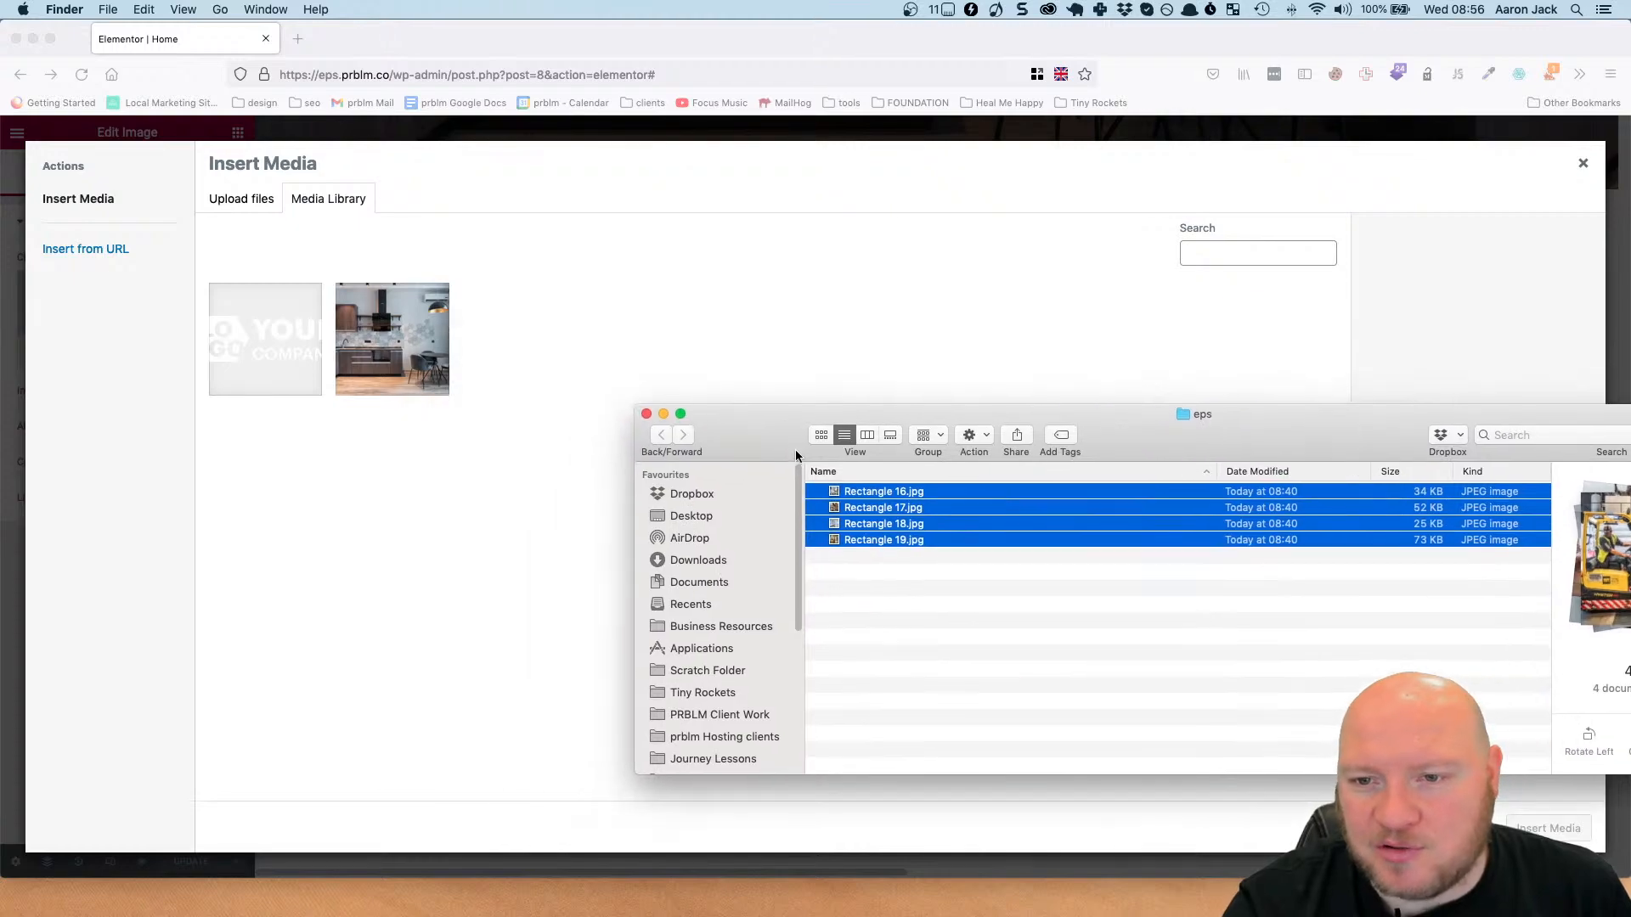
pyautogui.moveTo(895, 507); pyautogui.dragTo(631, 269)
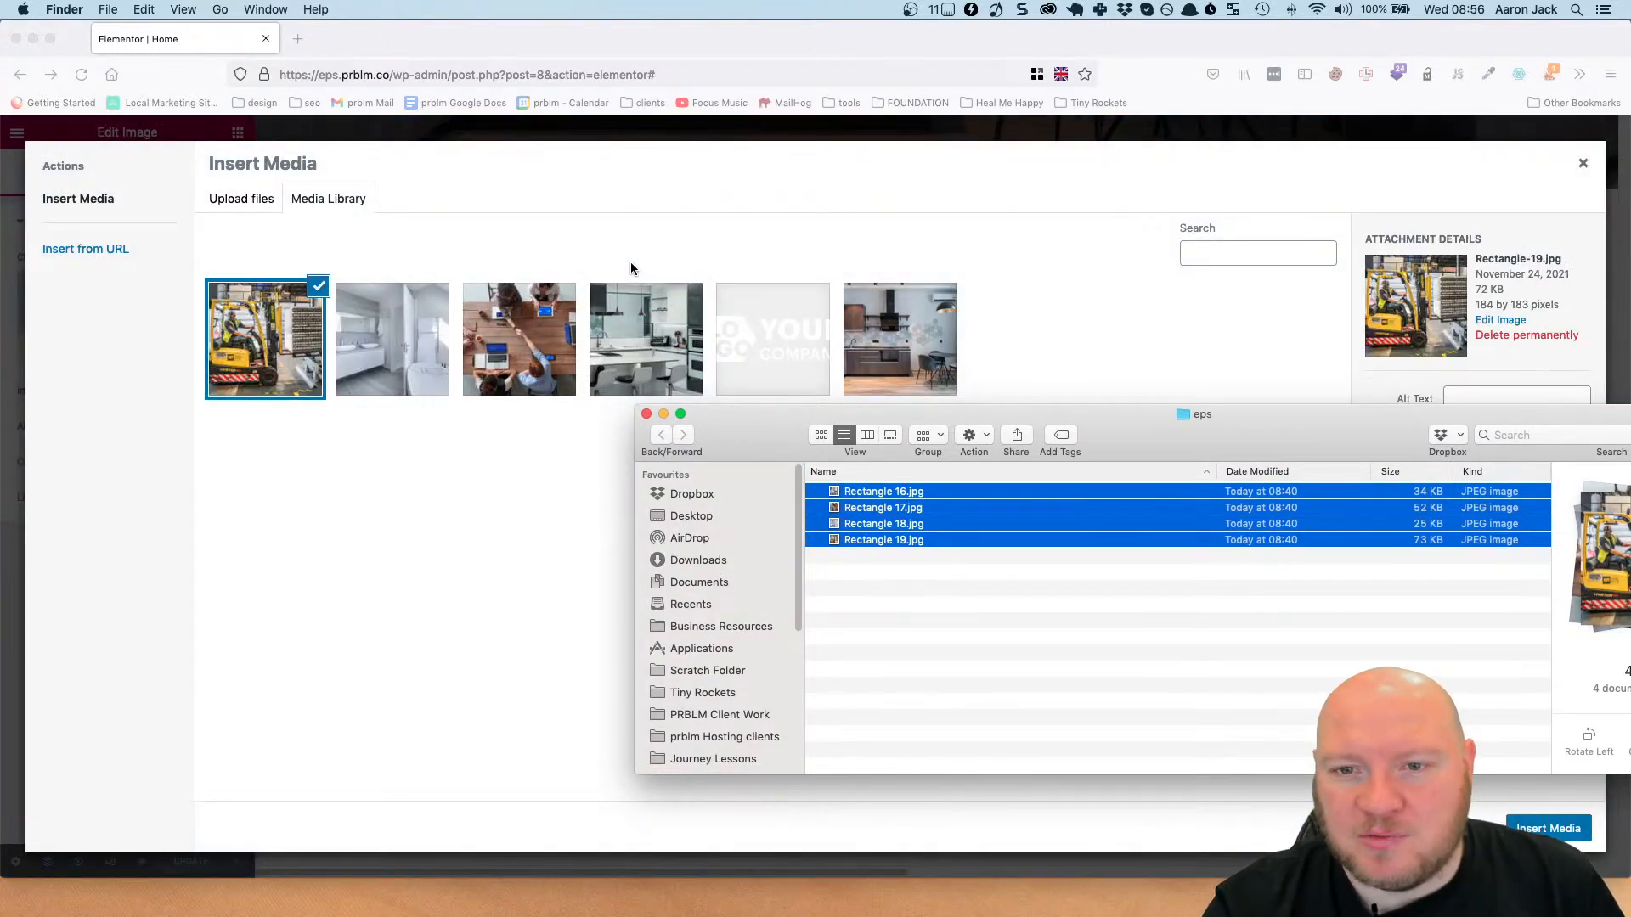
pyautogui.click(646, 413)
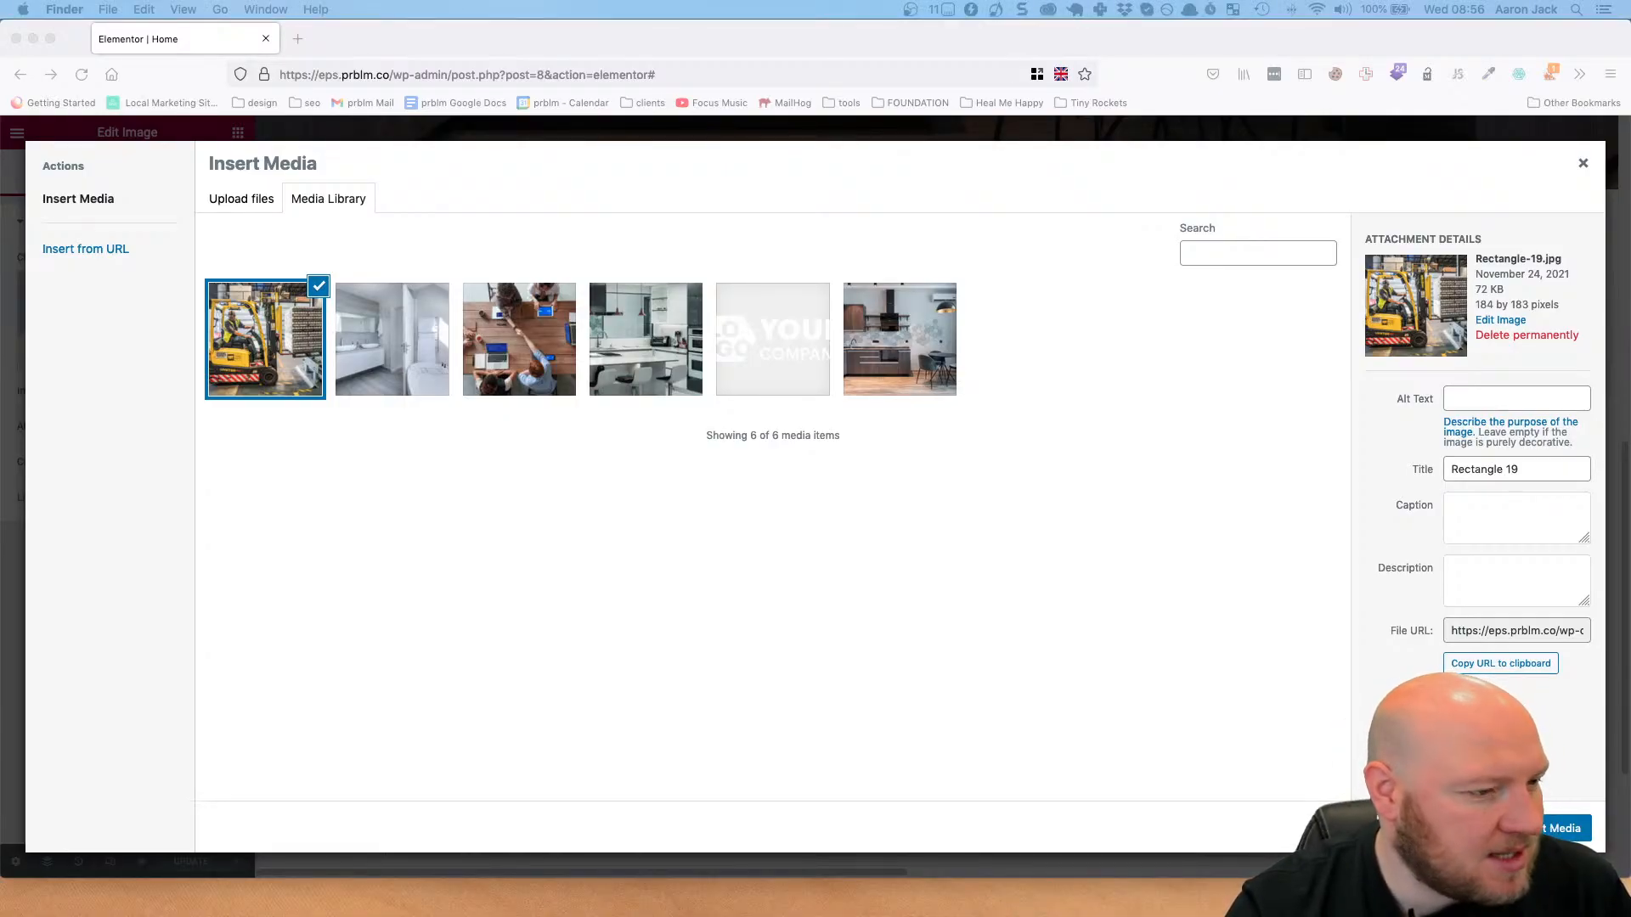
# Examine the order of the four photos in the Figma design of this section.
pyautogui.moveTo(0, 192); pyautogui.dragTo(925, 154)
pyautogui.scroll(4, 924, 516)
pyautogui.scroll(-3, 921, 511)
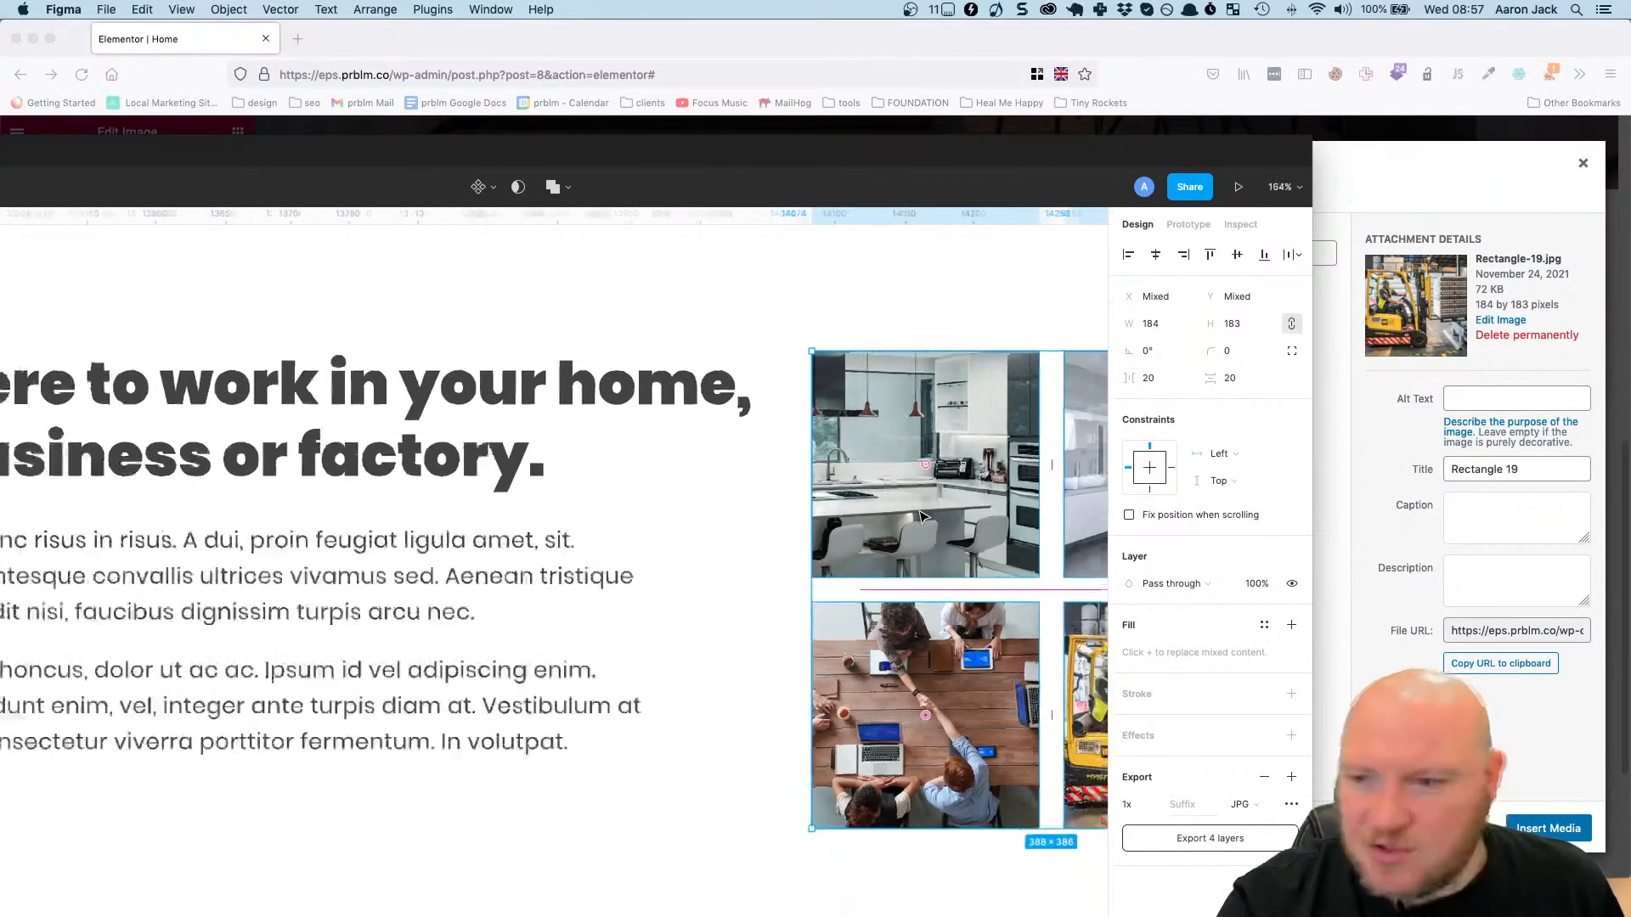
pyautogui.moveTo(951, 494); pyautogui.dragTo(578, 448)
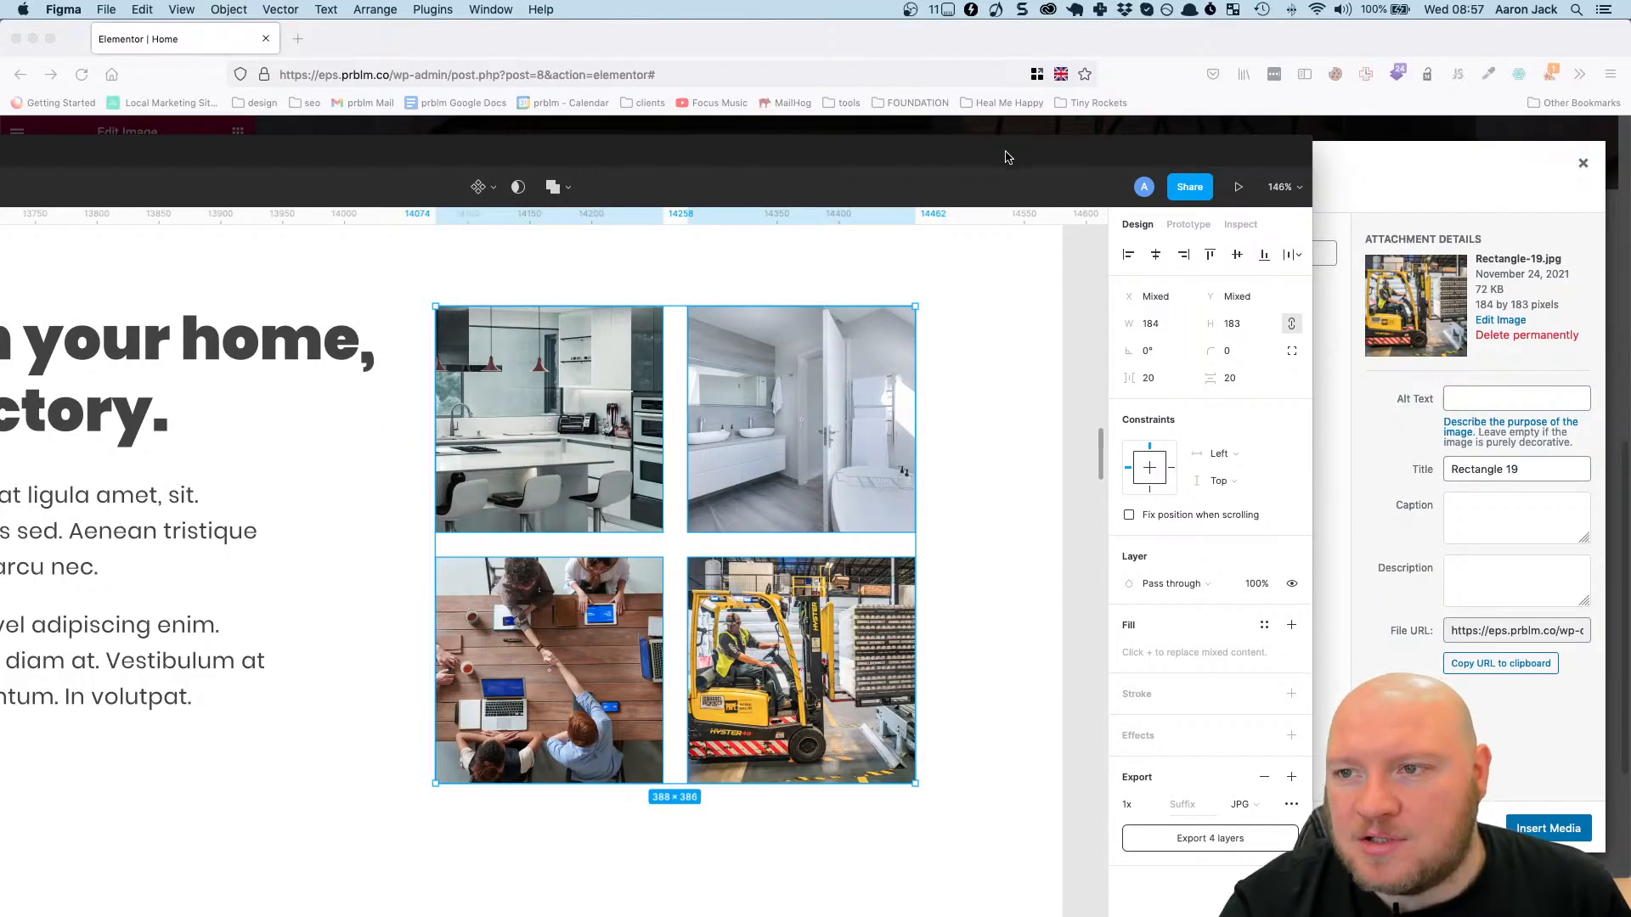
pyautogui.moveTo(1008, 157); pyautogui.dragTo(0, 299)
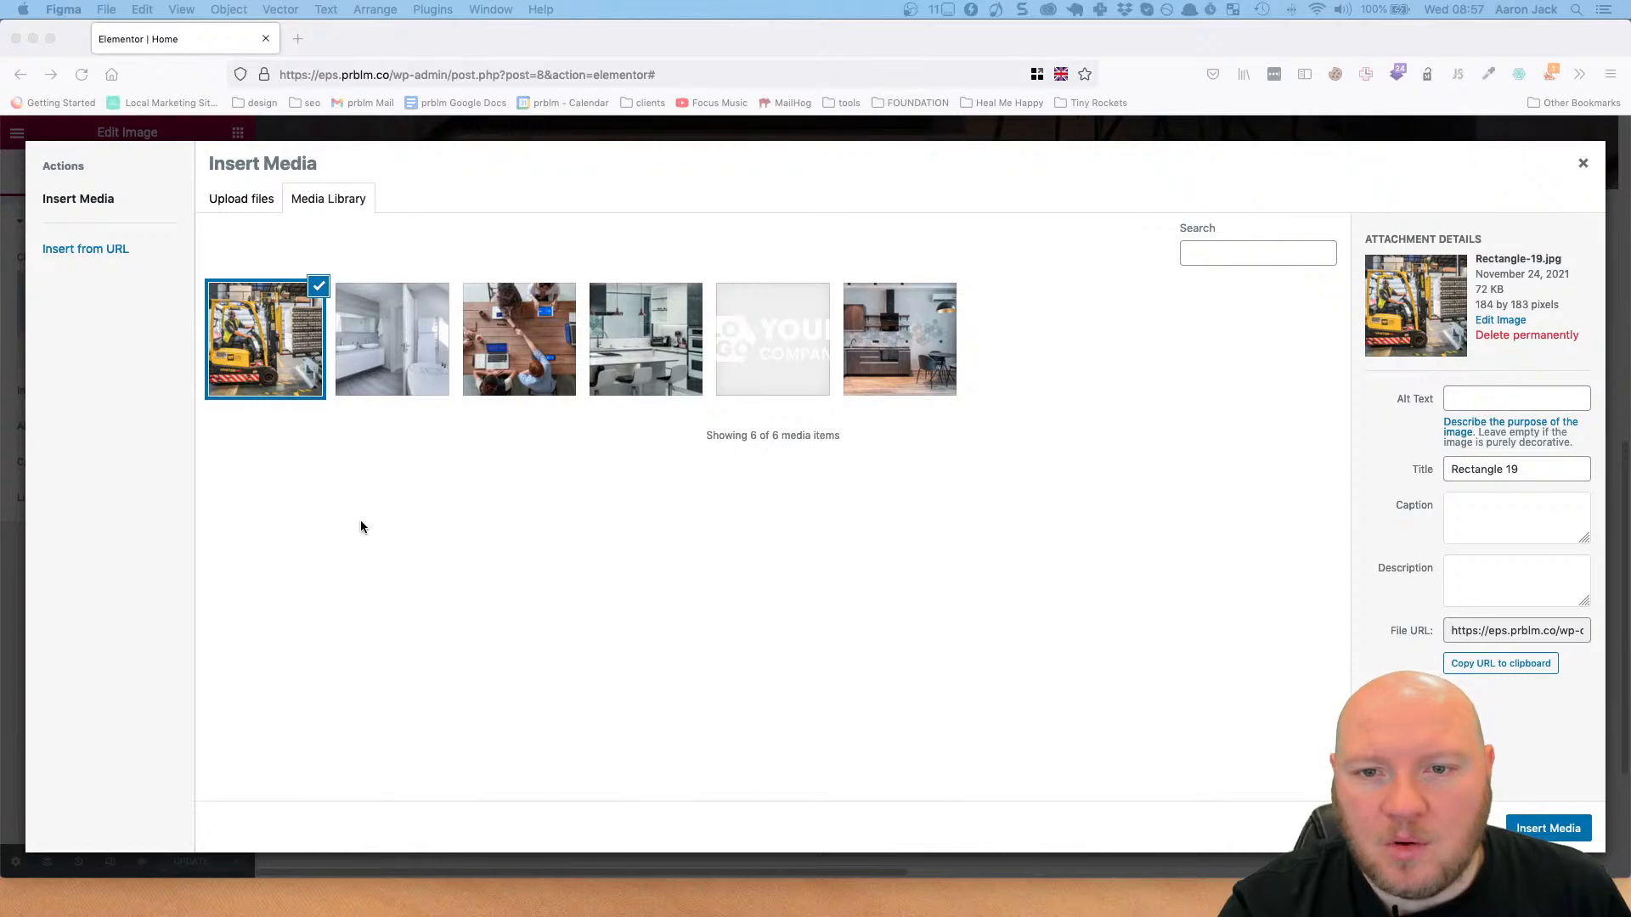
# Insert the white kitchen photo with bar stools into the grid's upper-left image.
pyautogui.click(641, 323)
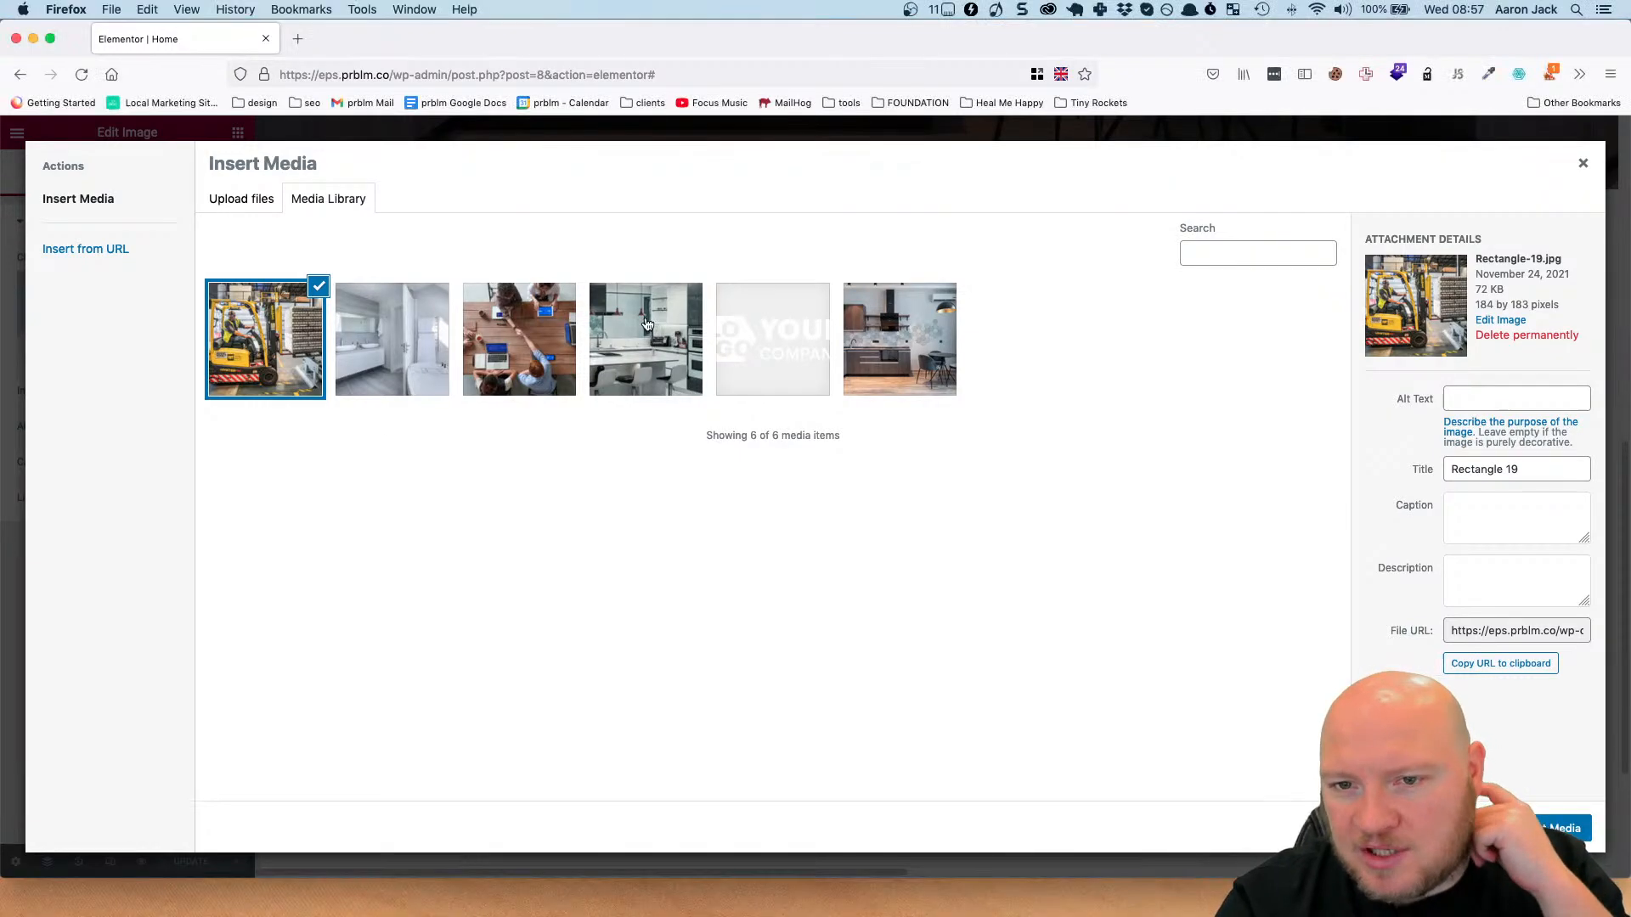
pyautogui.click(597, 334)
pyautogui.click(1549, 828)
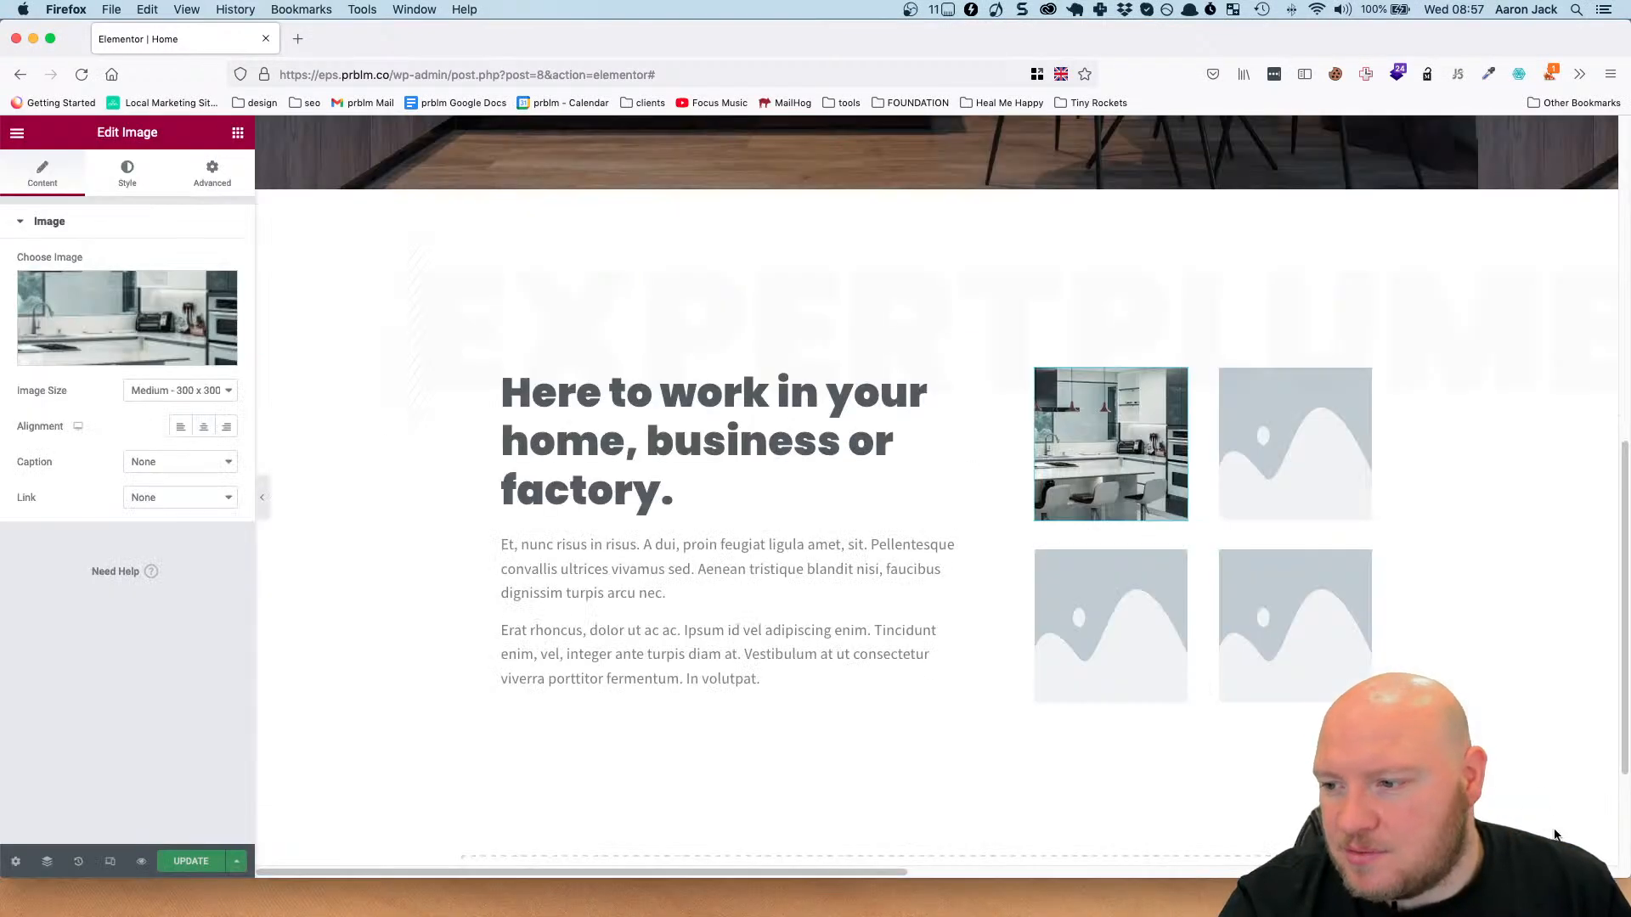
# Replace the grid's upper-right placeholder with the bathroom photo, Rectangle-18.jpg.
pyautogui.click(1284, 475)
pyautogui.click(1329, 436)
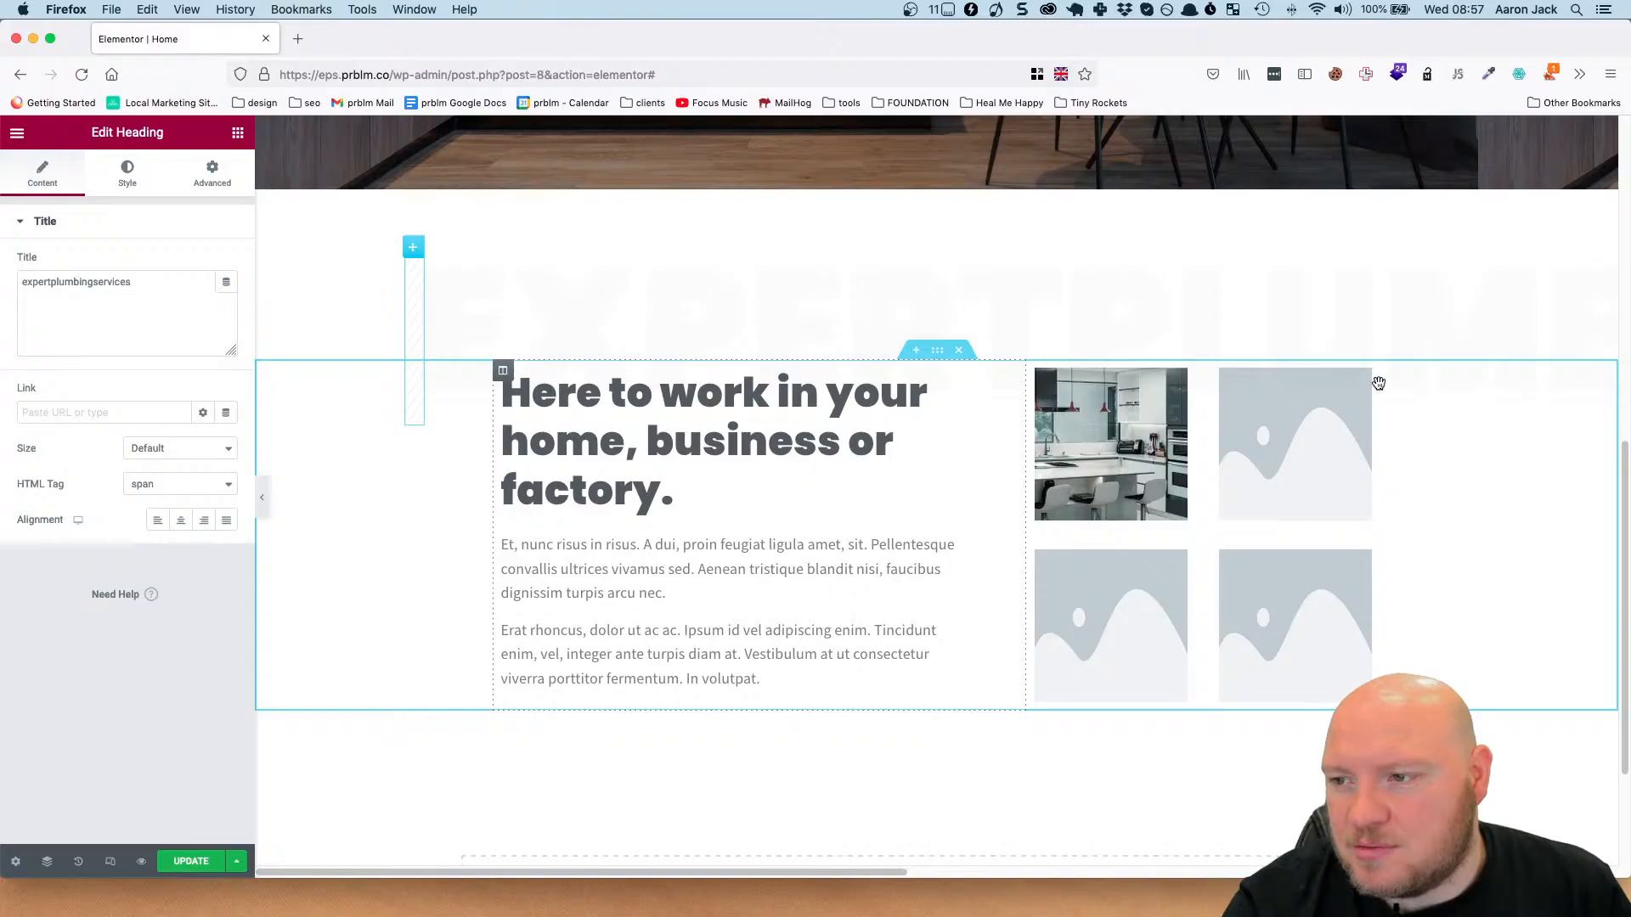
pyautogui.click(1363, 382)
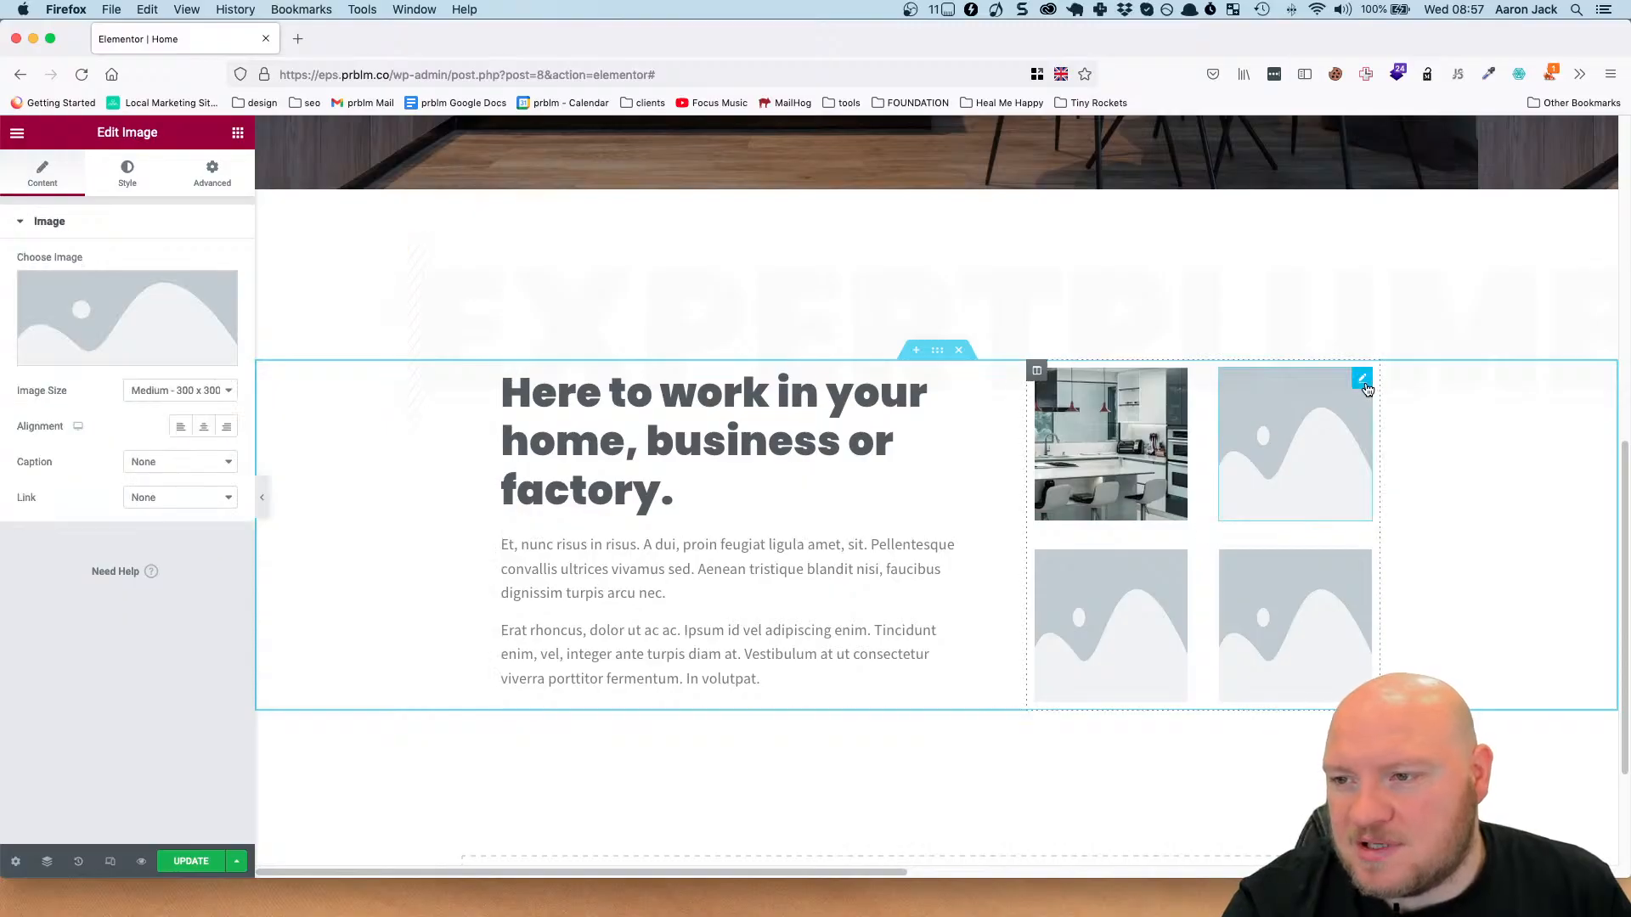
pyautogui.click(183, 331)
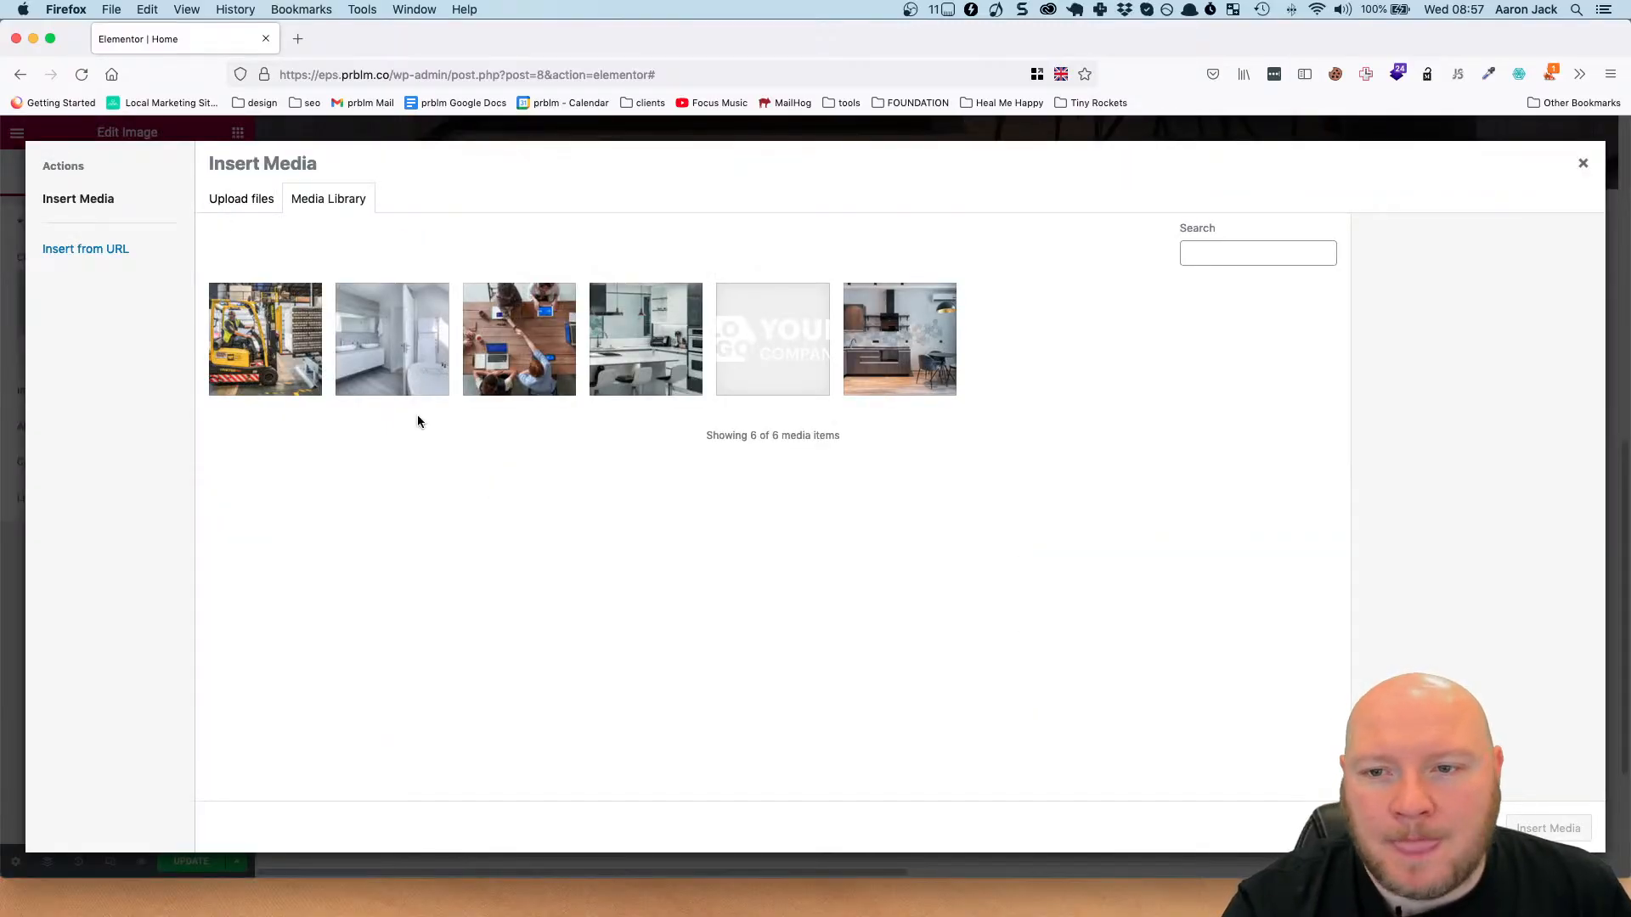
pyautogui.click(416, 386)
pyautogui.click(1539, 828)
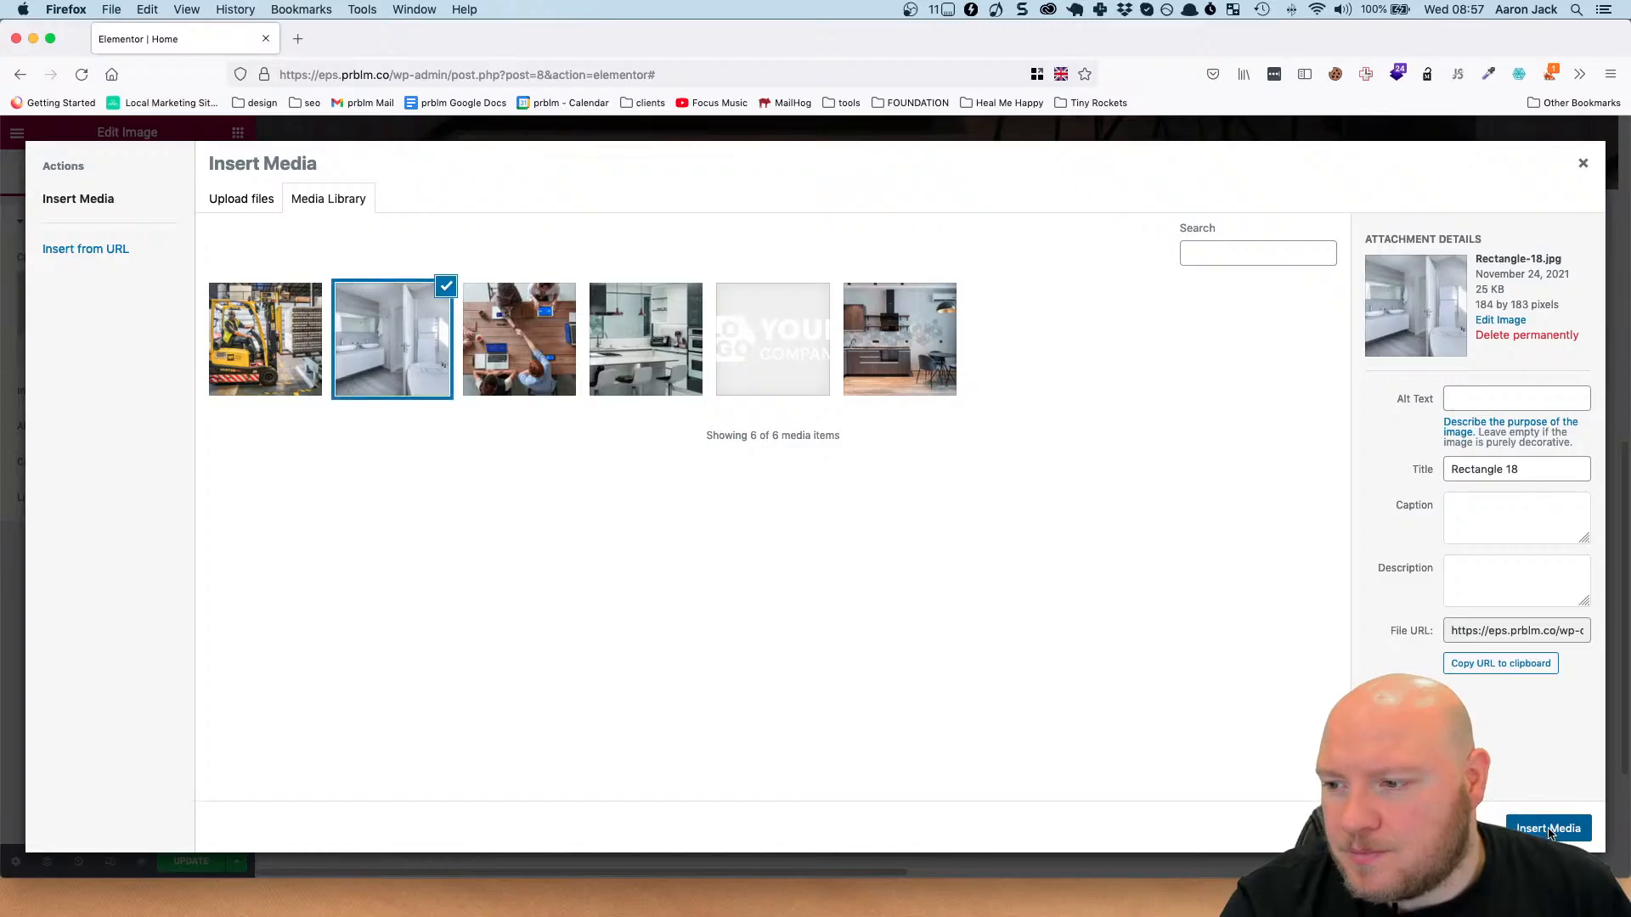
# Replace the grid's lower-left placeholder with the meeting table photo, Rectangle-17.jpg.
pyautogui.click(1184, 563)
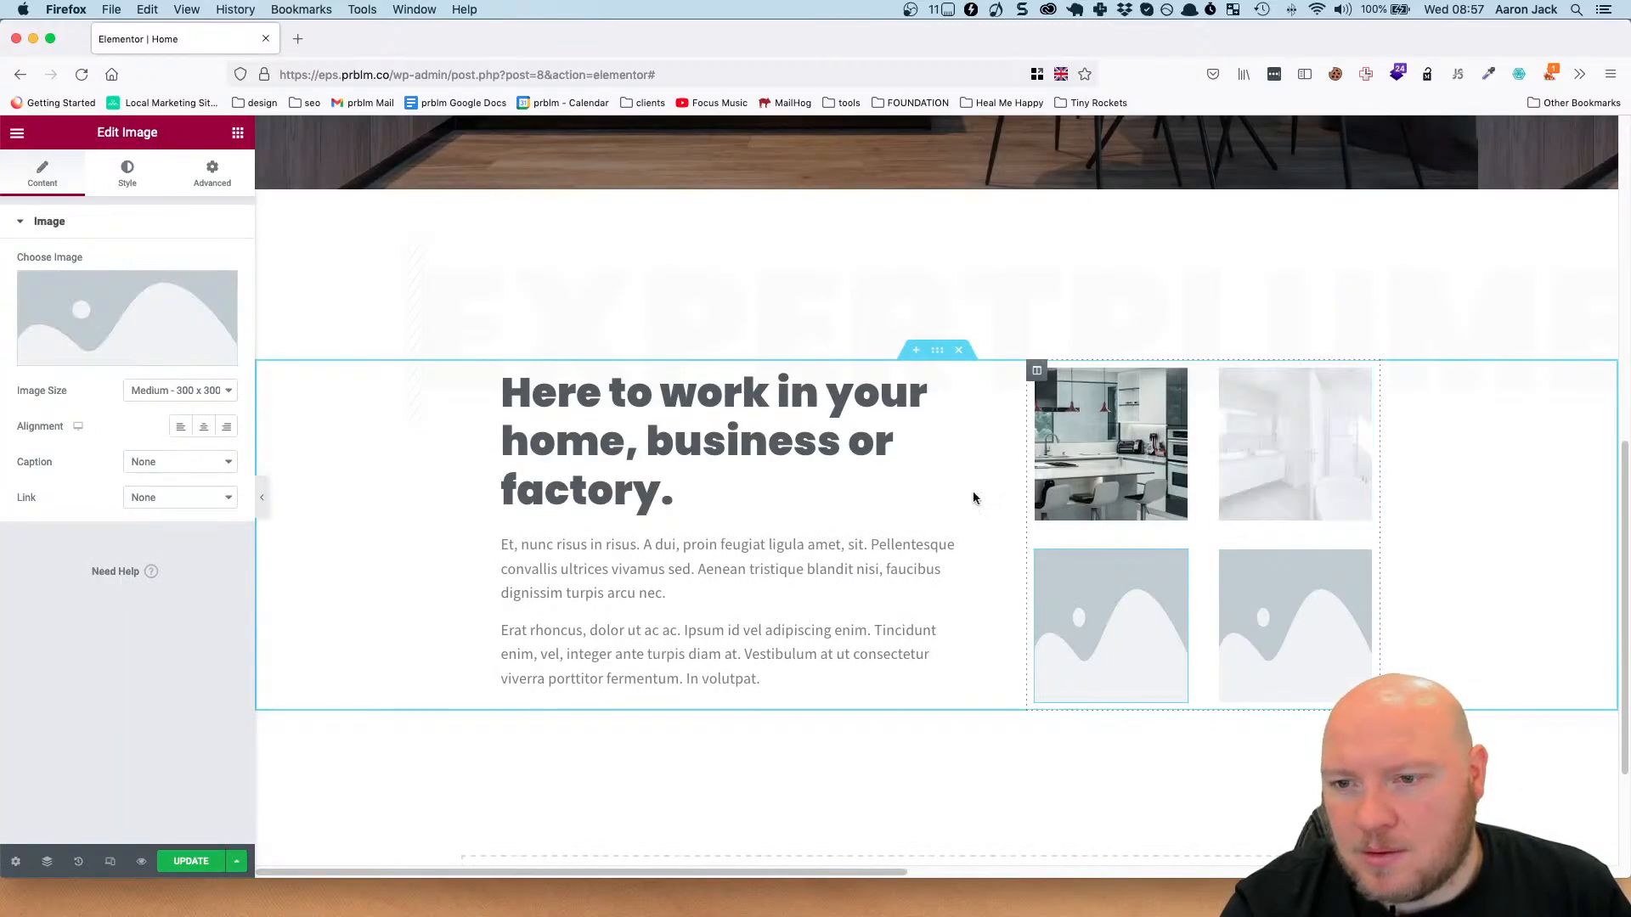
pyautogui.click(169, 316)
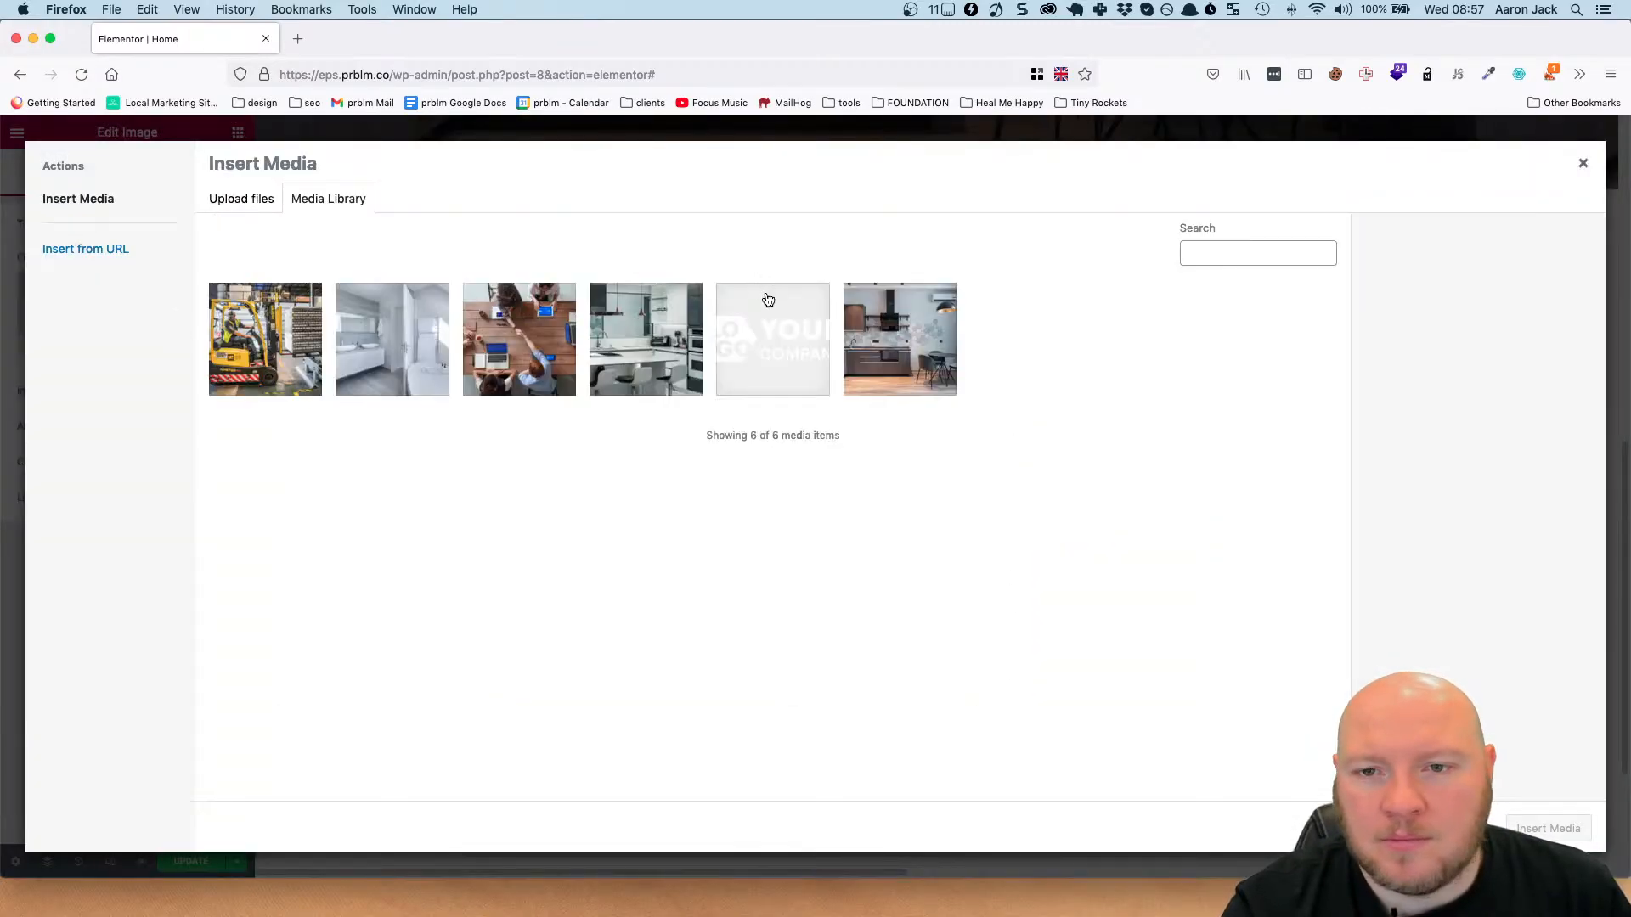
pyautogui.click(538, 301)
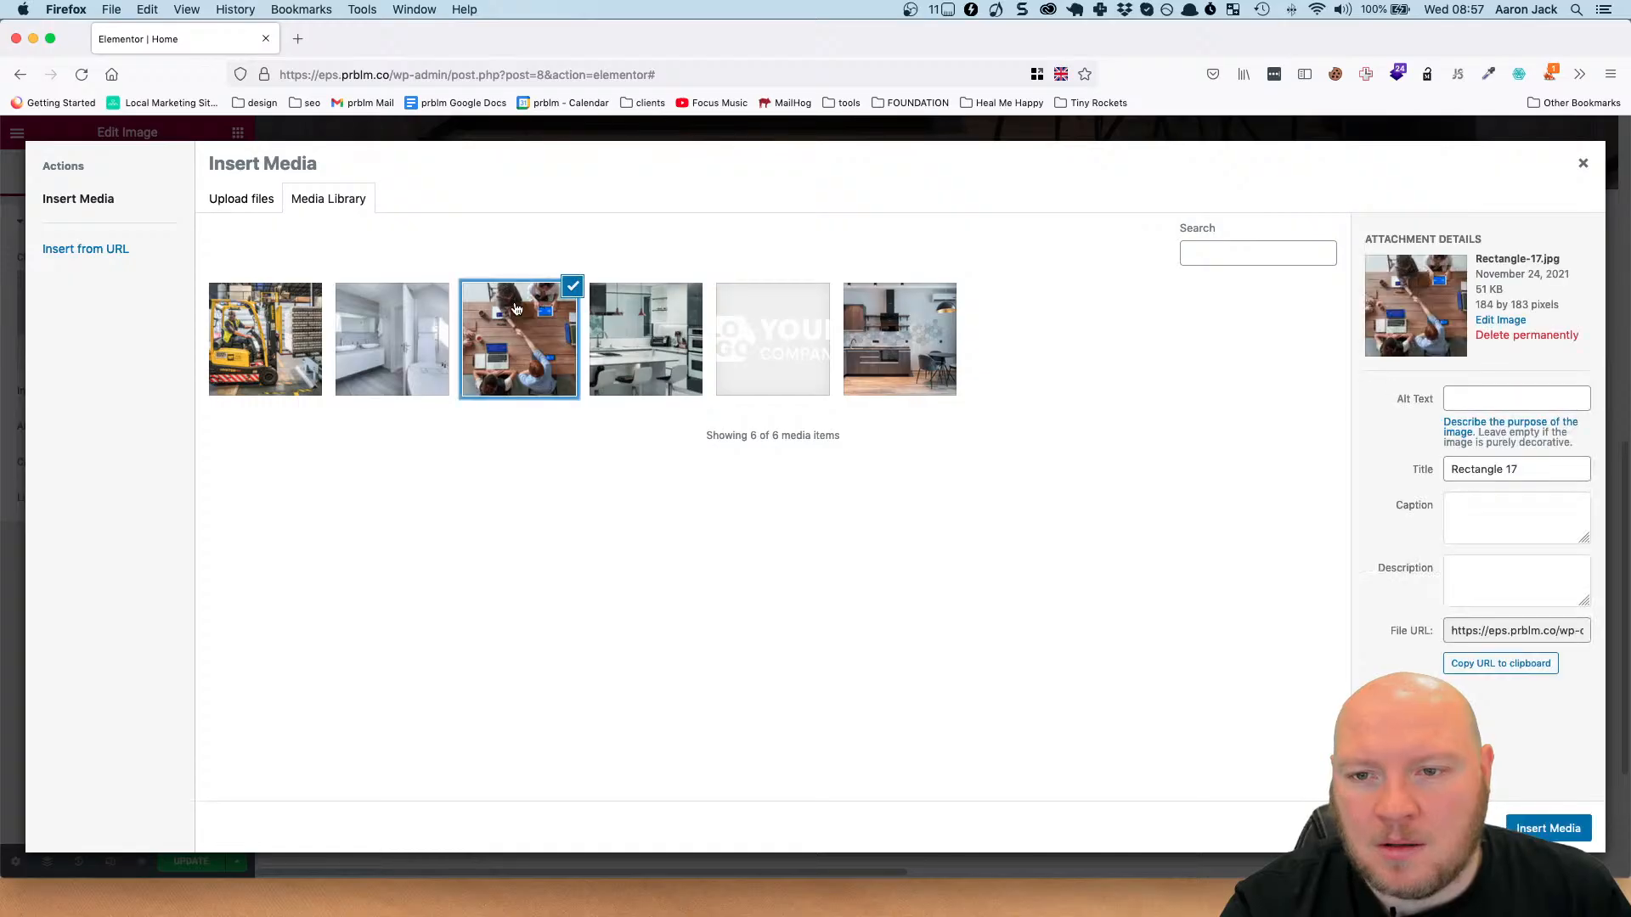
pyautogui.click(1545, 828)
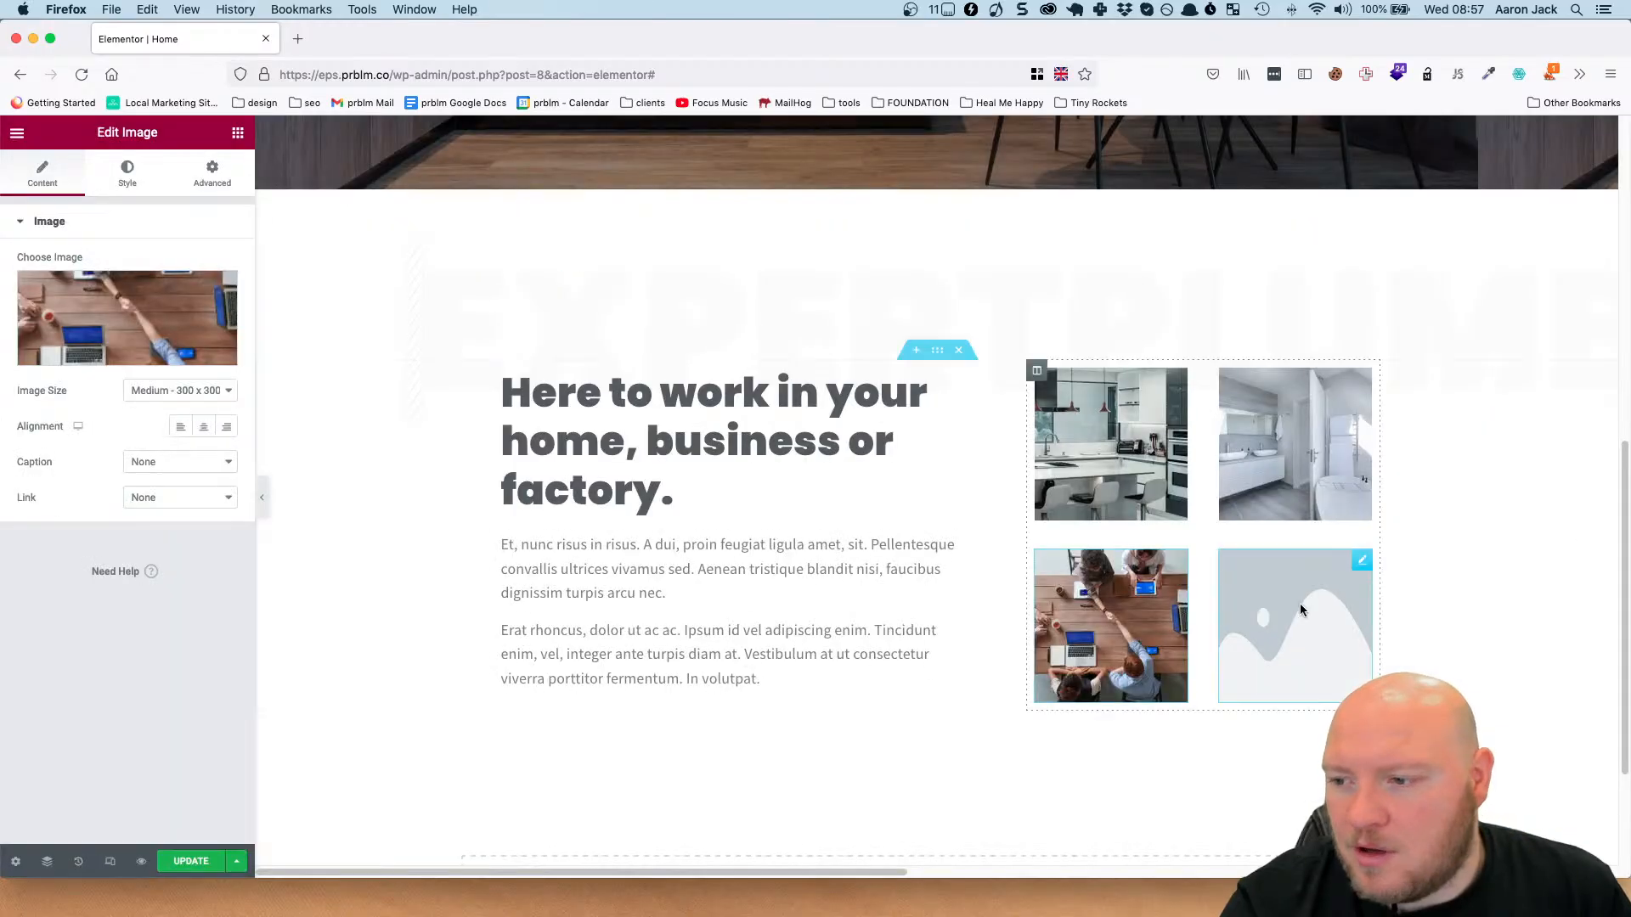
# Replace the grid's lower-right placeholder with the forklift photo, Rectangle-19.jpg.
pyautogui.click(1361, 560)
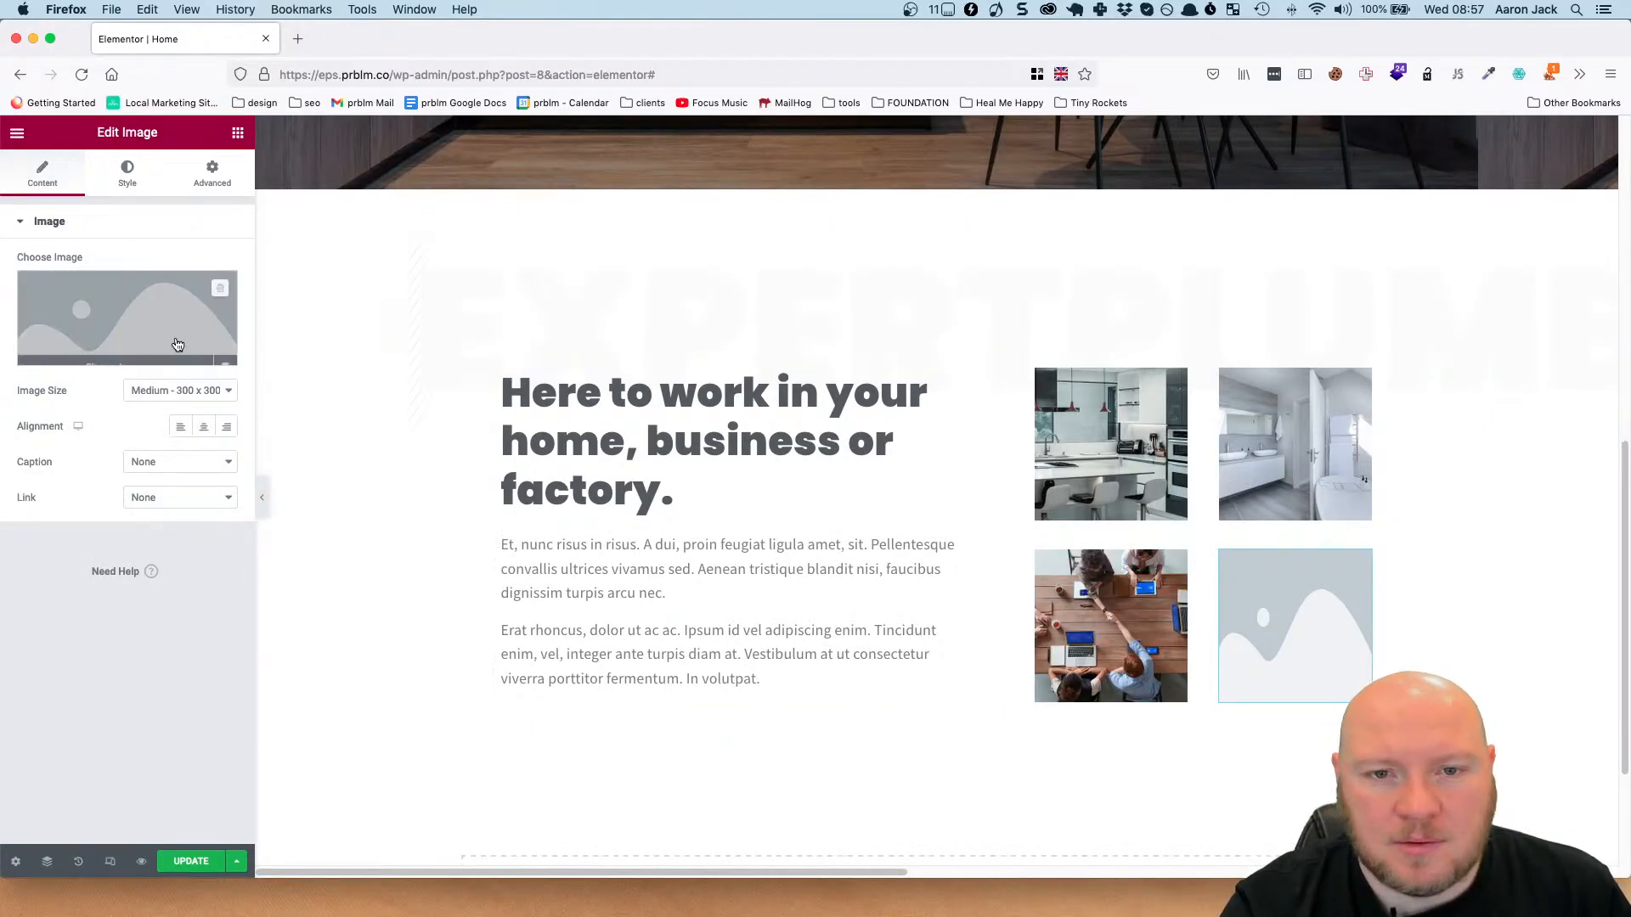
pyautogui.click(175, 346)
pyautogui.click(251, 315)
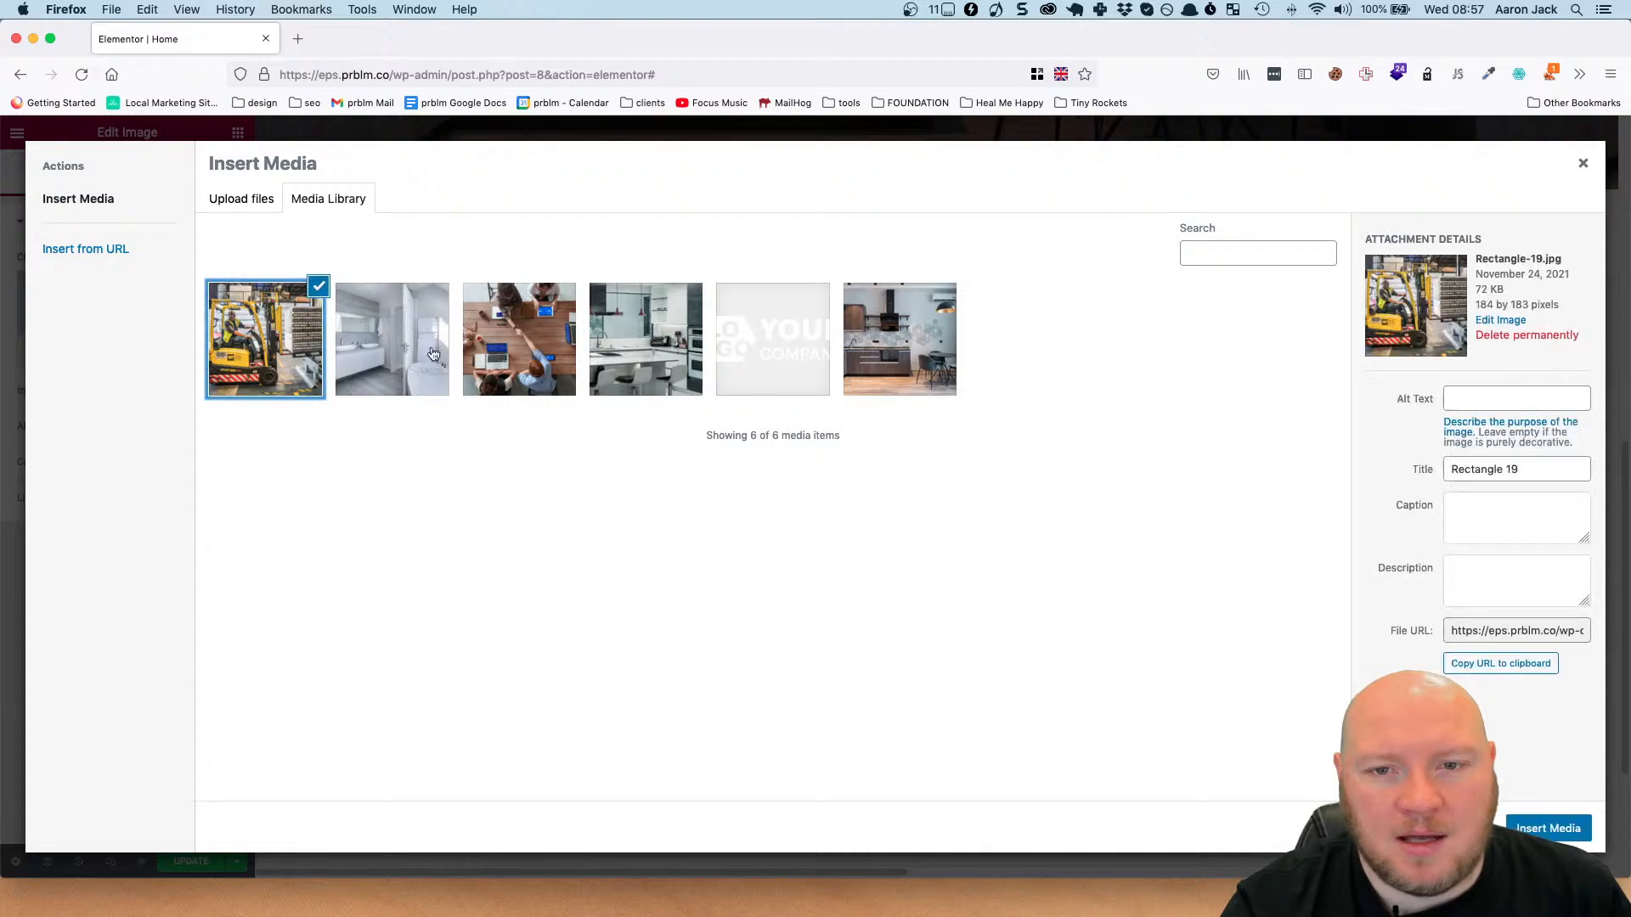
pyautogui.click(1546, 828)
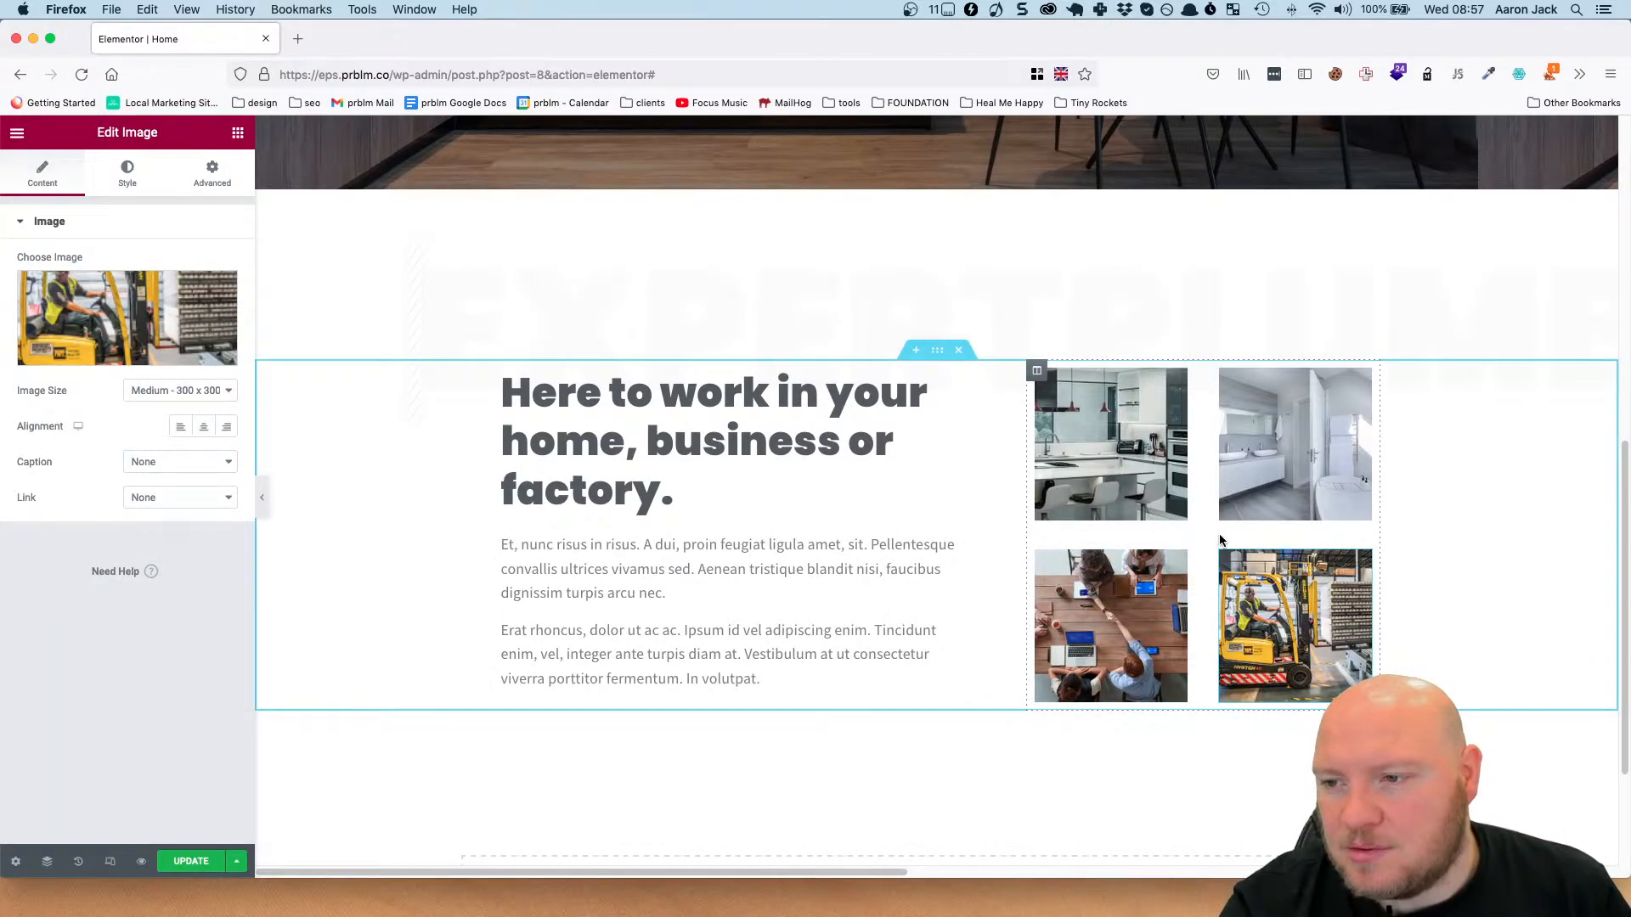
# Set both the vertical and horizontal alignment of the image column to Space Around.
pyautogui.click(1126, 575)
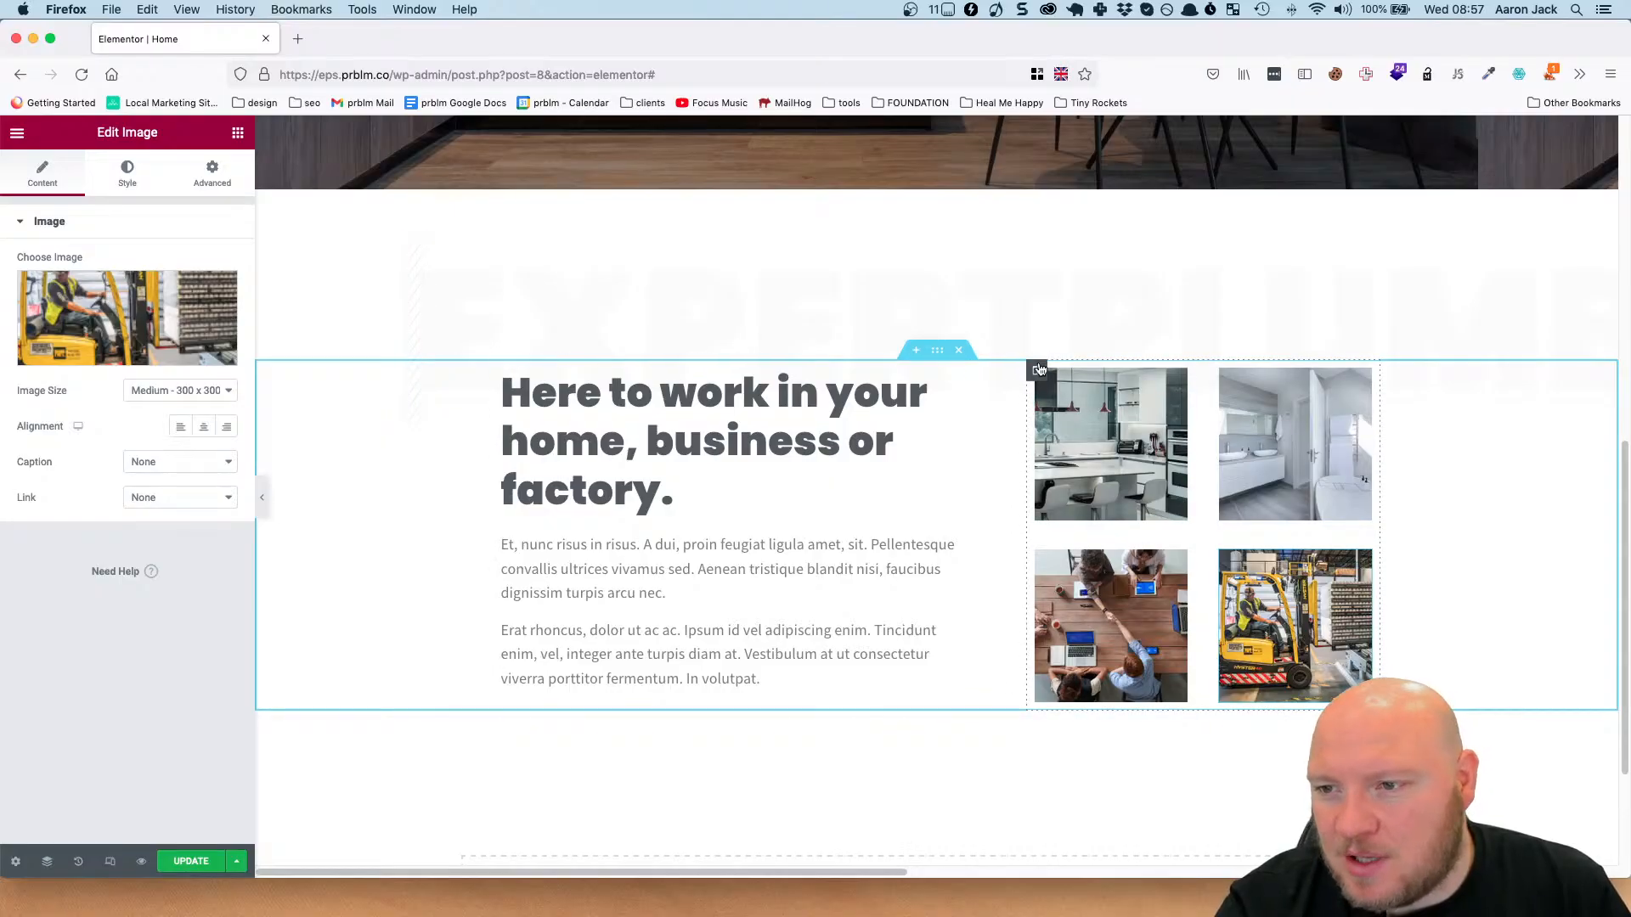
pyautogui.click(1032, 446)
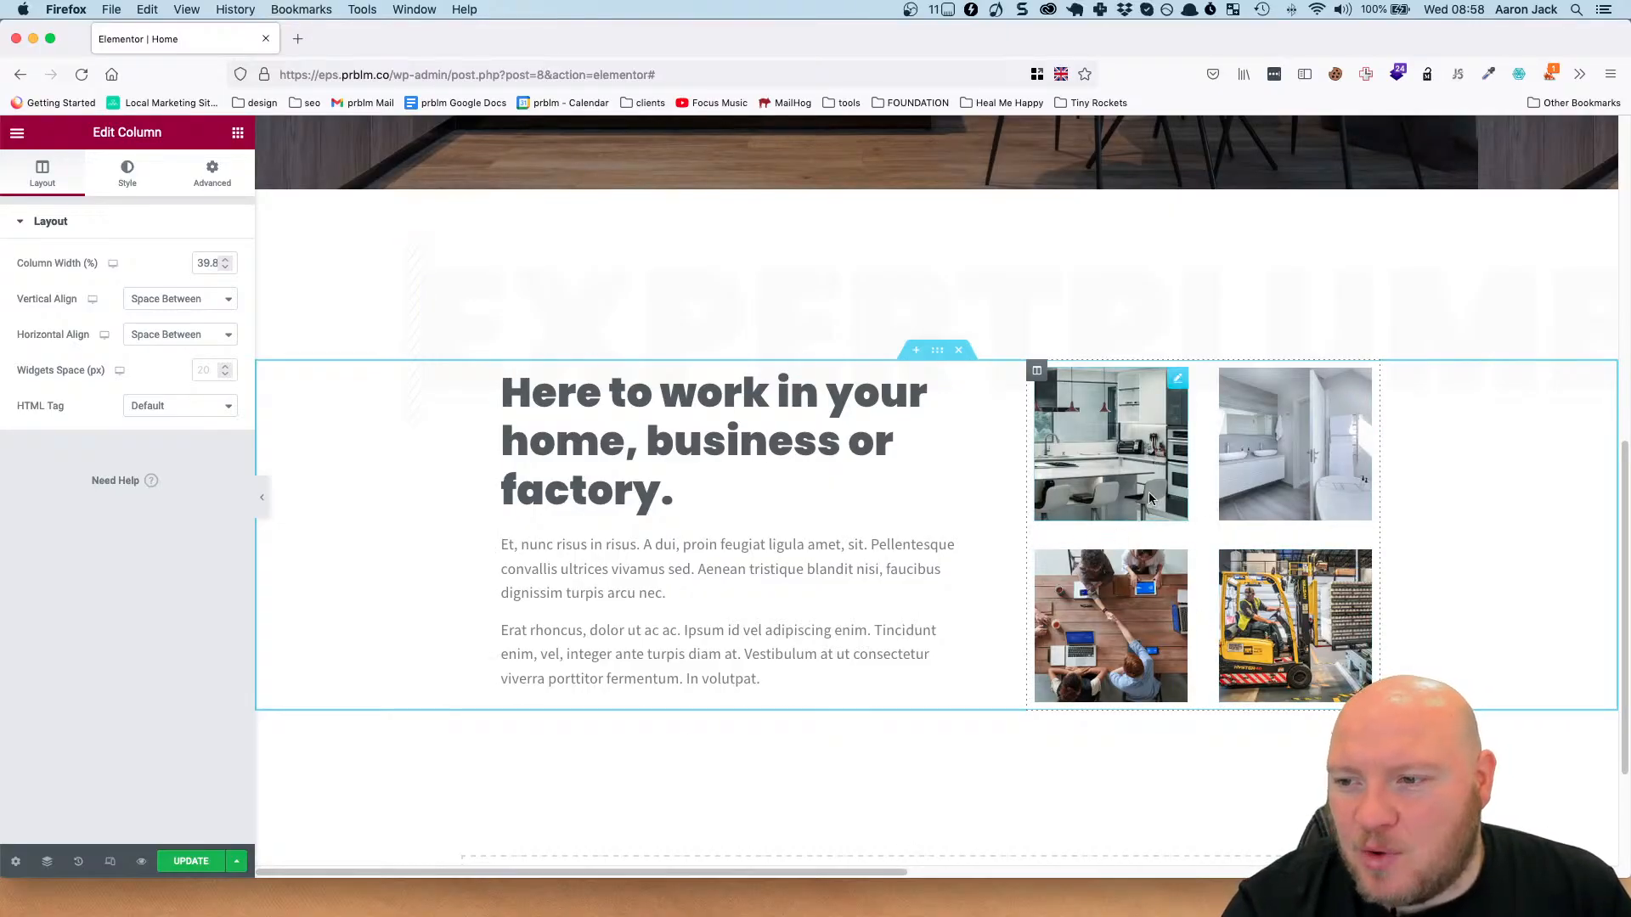
pyautogui.click(181, 305)
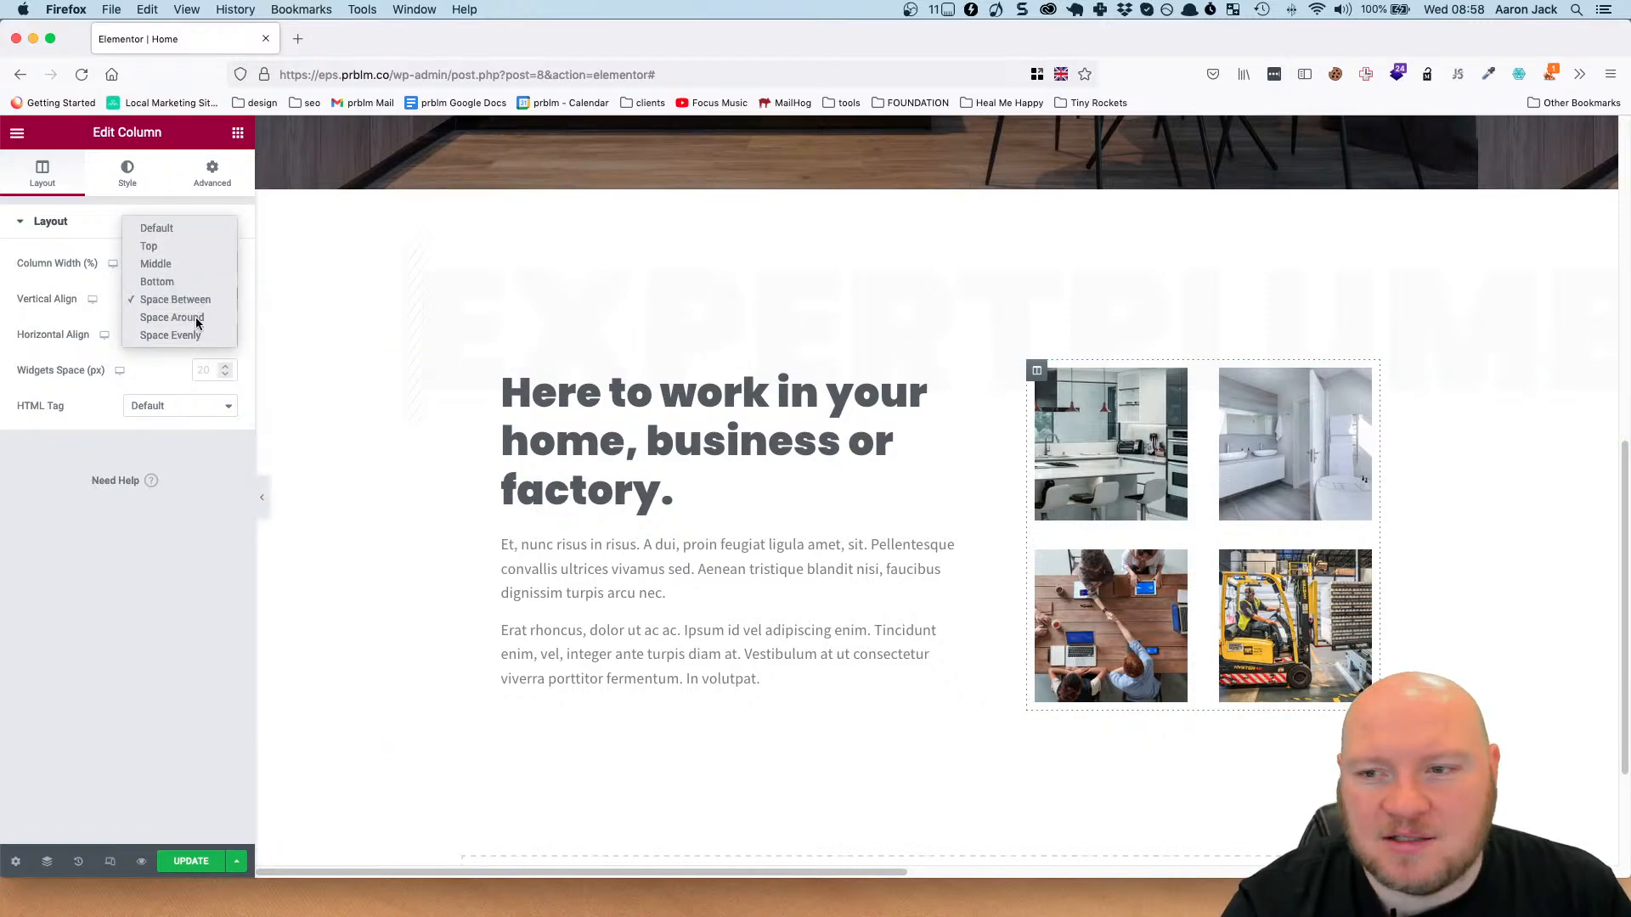
pyautogui.click(195, 319)
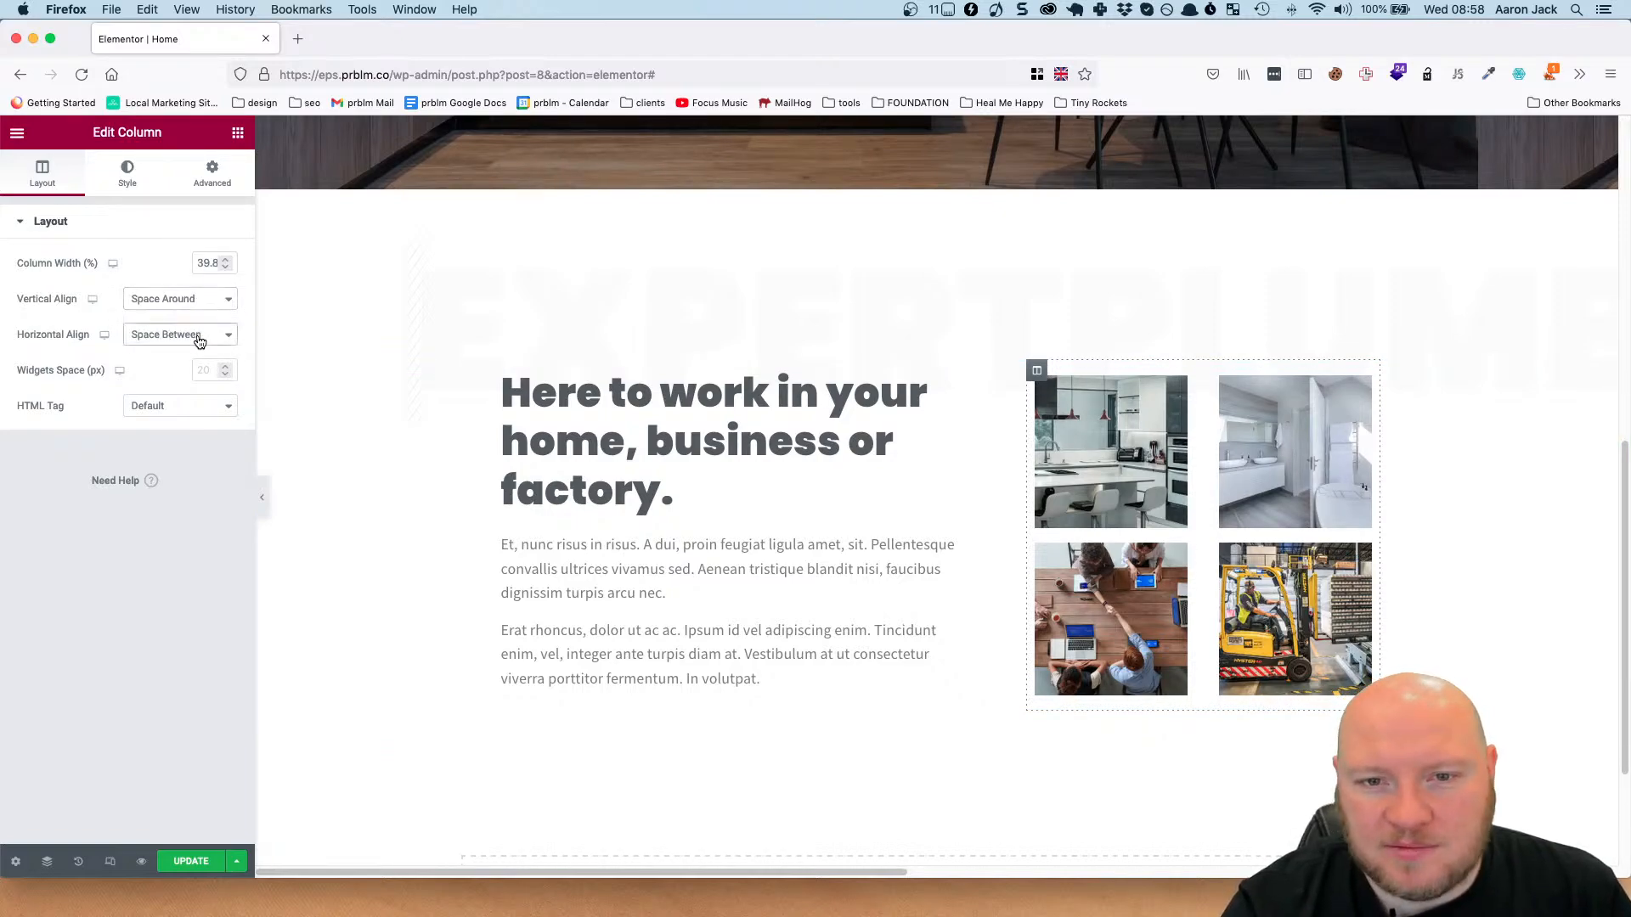
pyautogui.click(199, 340)
pyautogui.click(202, 356)
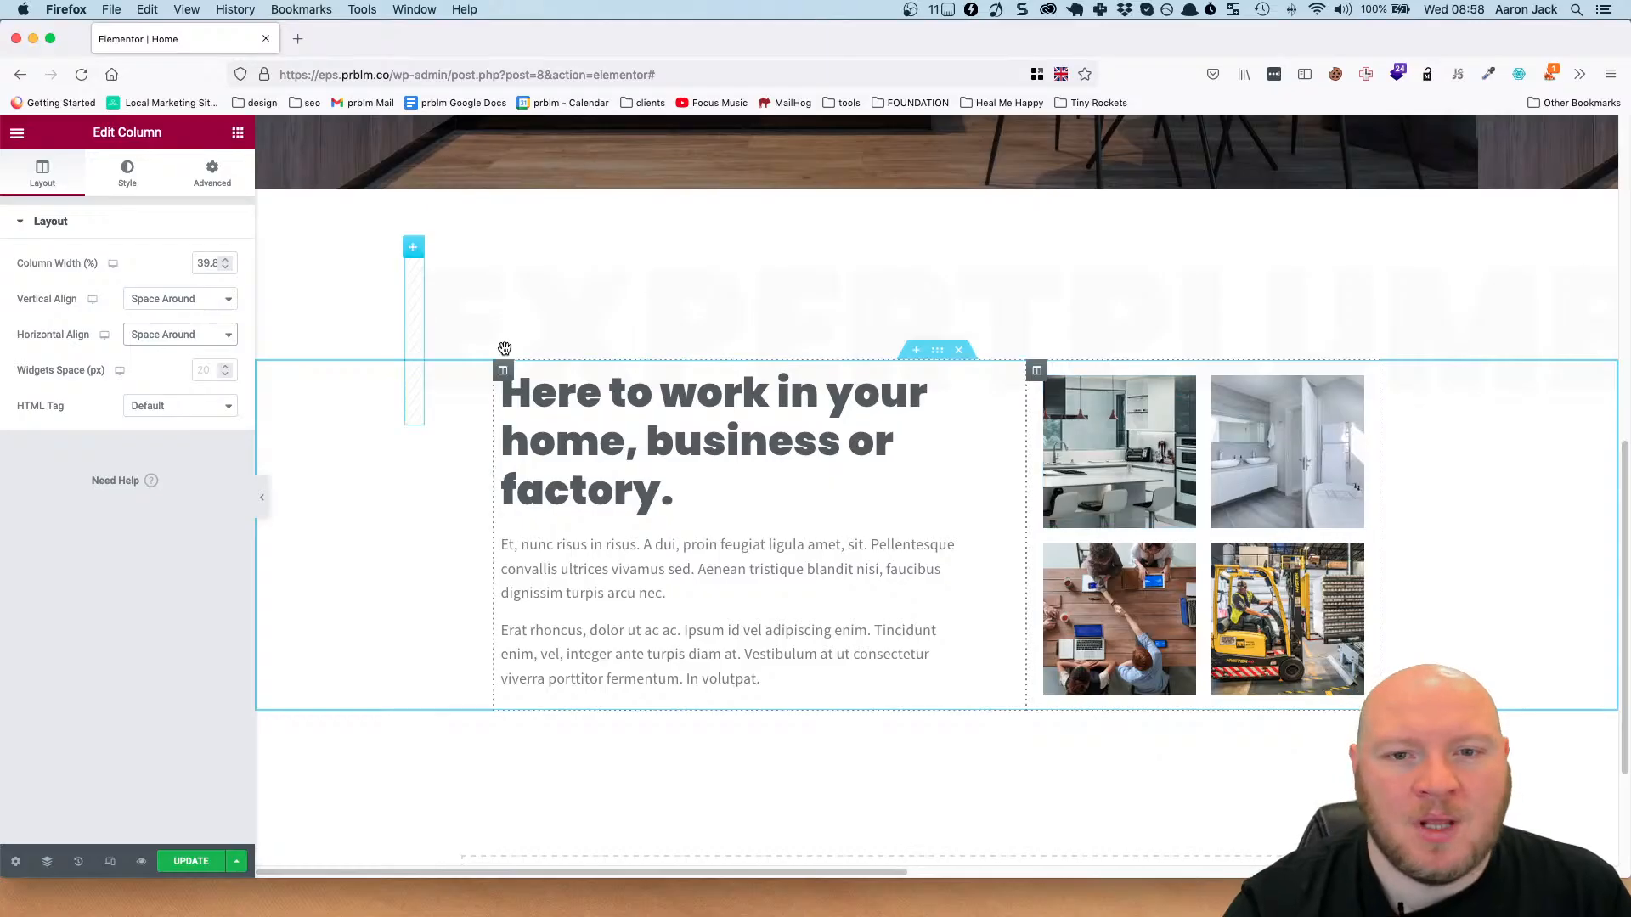
# Try the Middle vertical alignment on the image column, restoring Space Around.
pyautogui.click(211, 302)
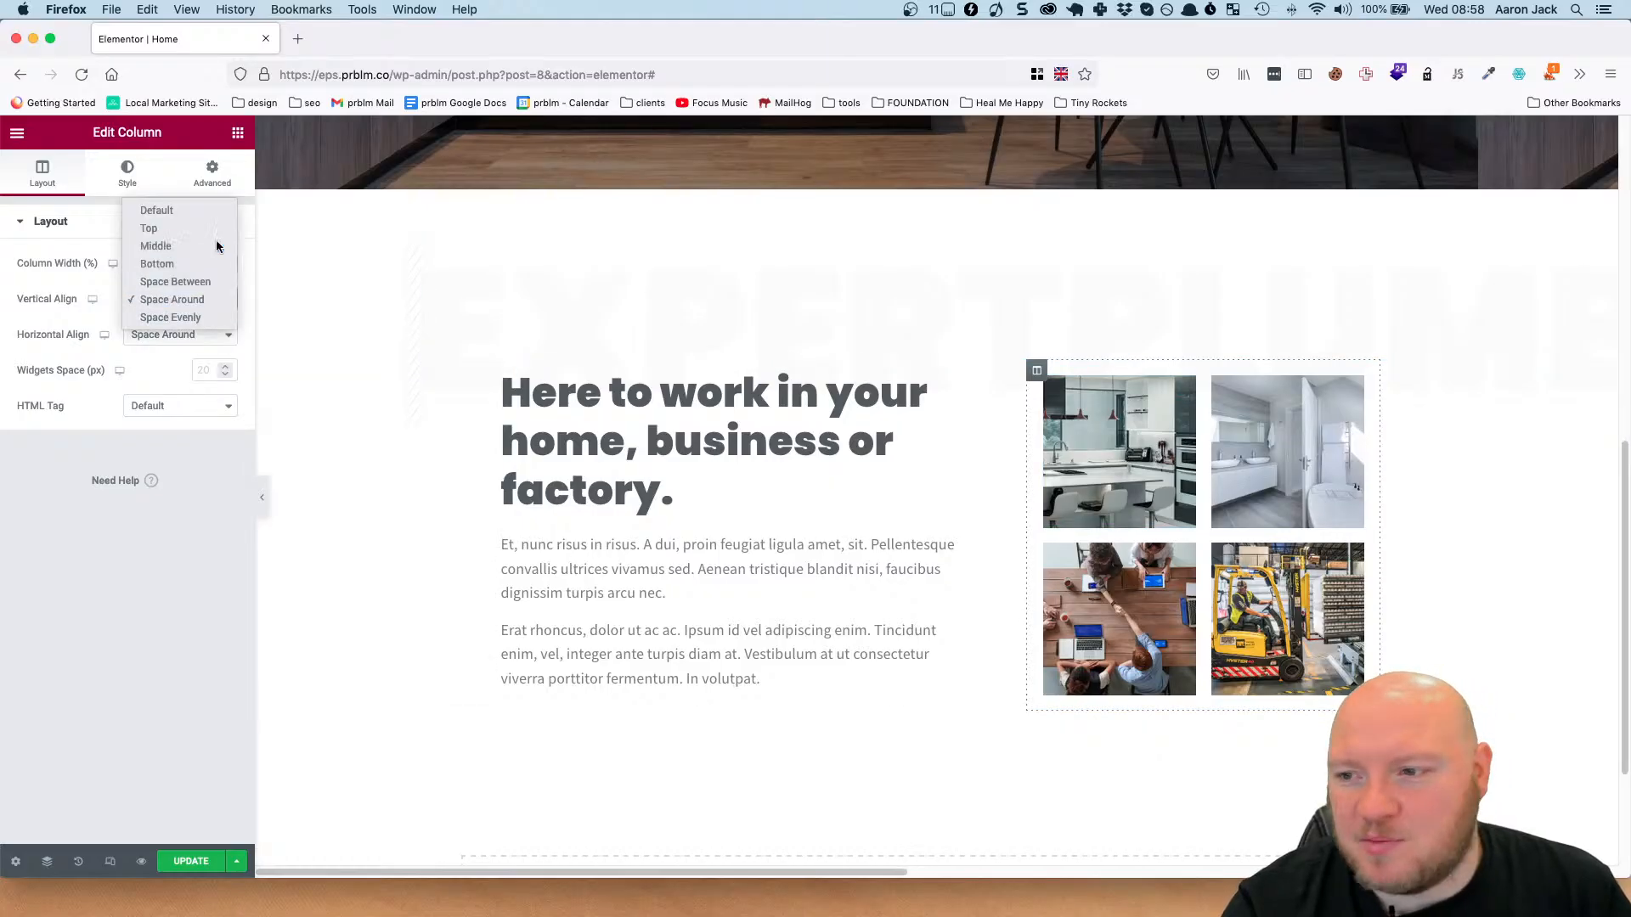
pyautogui.click(217, 243)
pyautogui.click(214, 299)
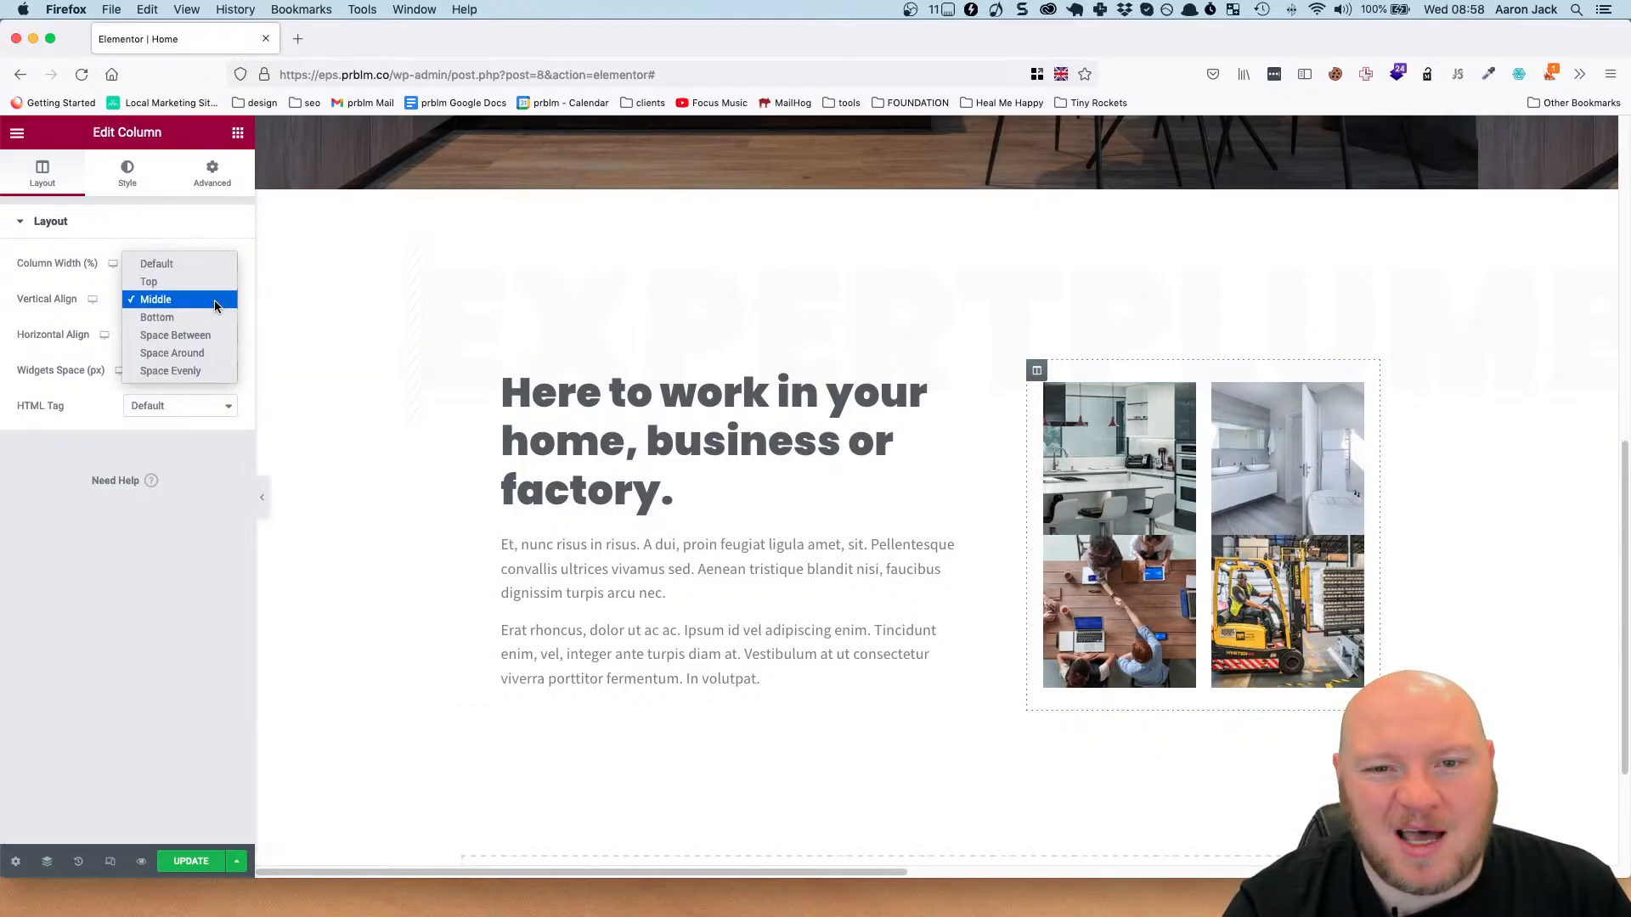
pyautogui.click(214, 353)
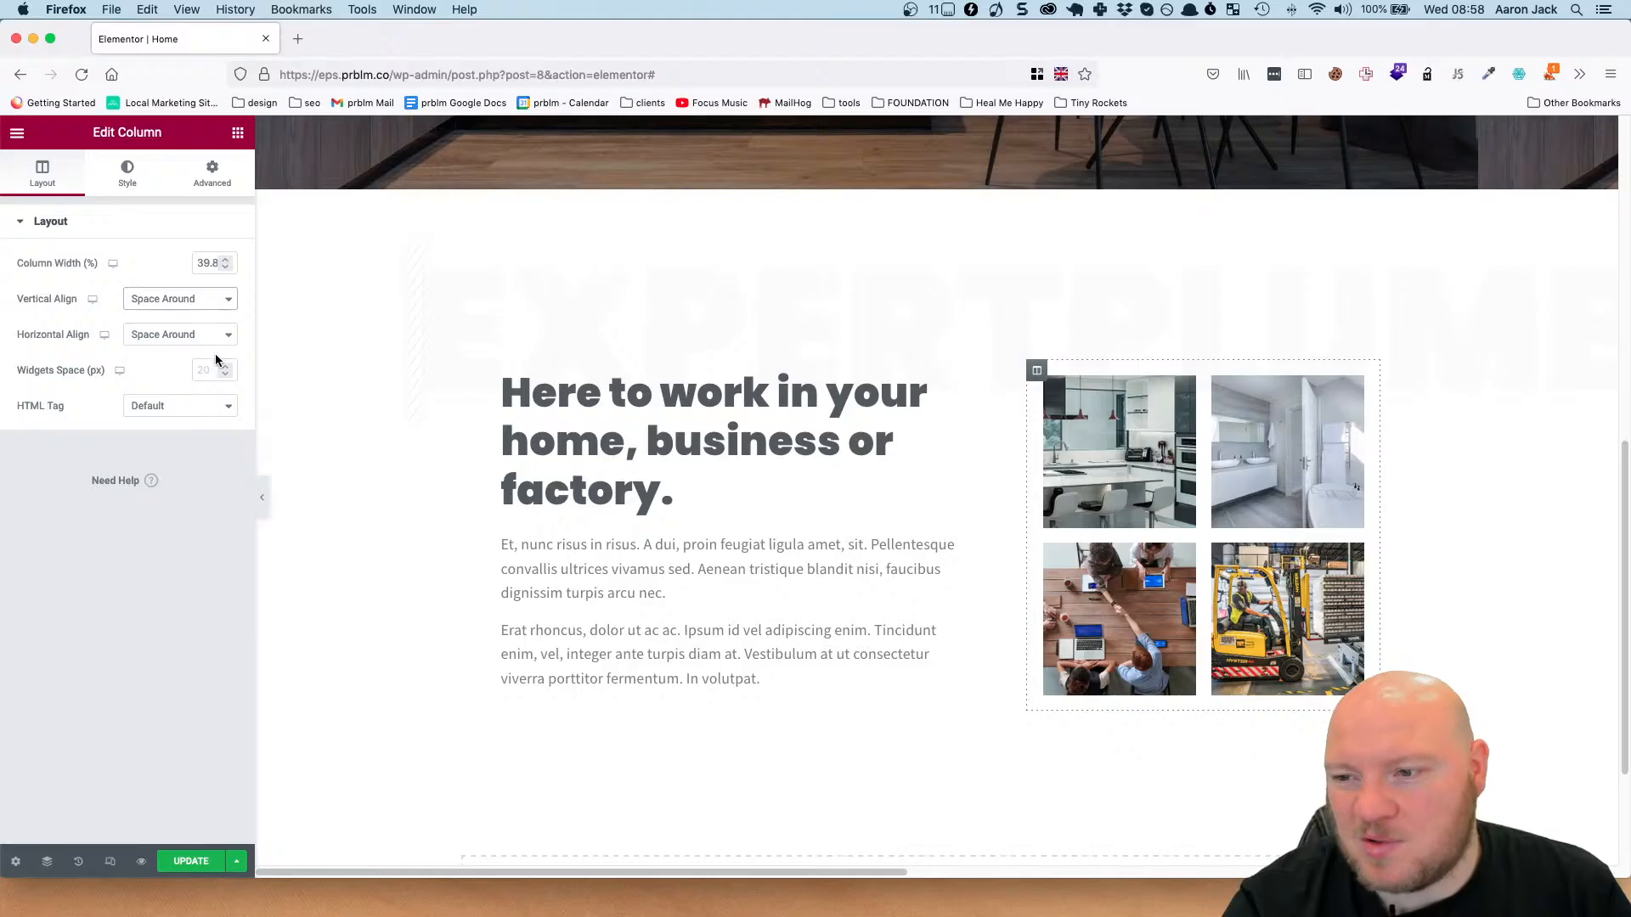
# Save the page changes and preview the homepage down to the section with the four-image grid.
pyautogui.click(191, 862)
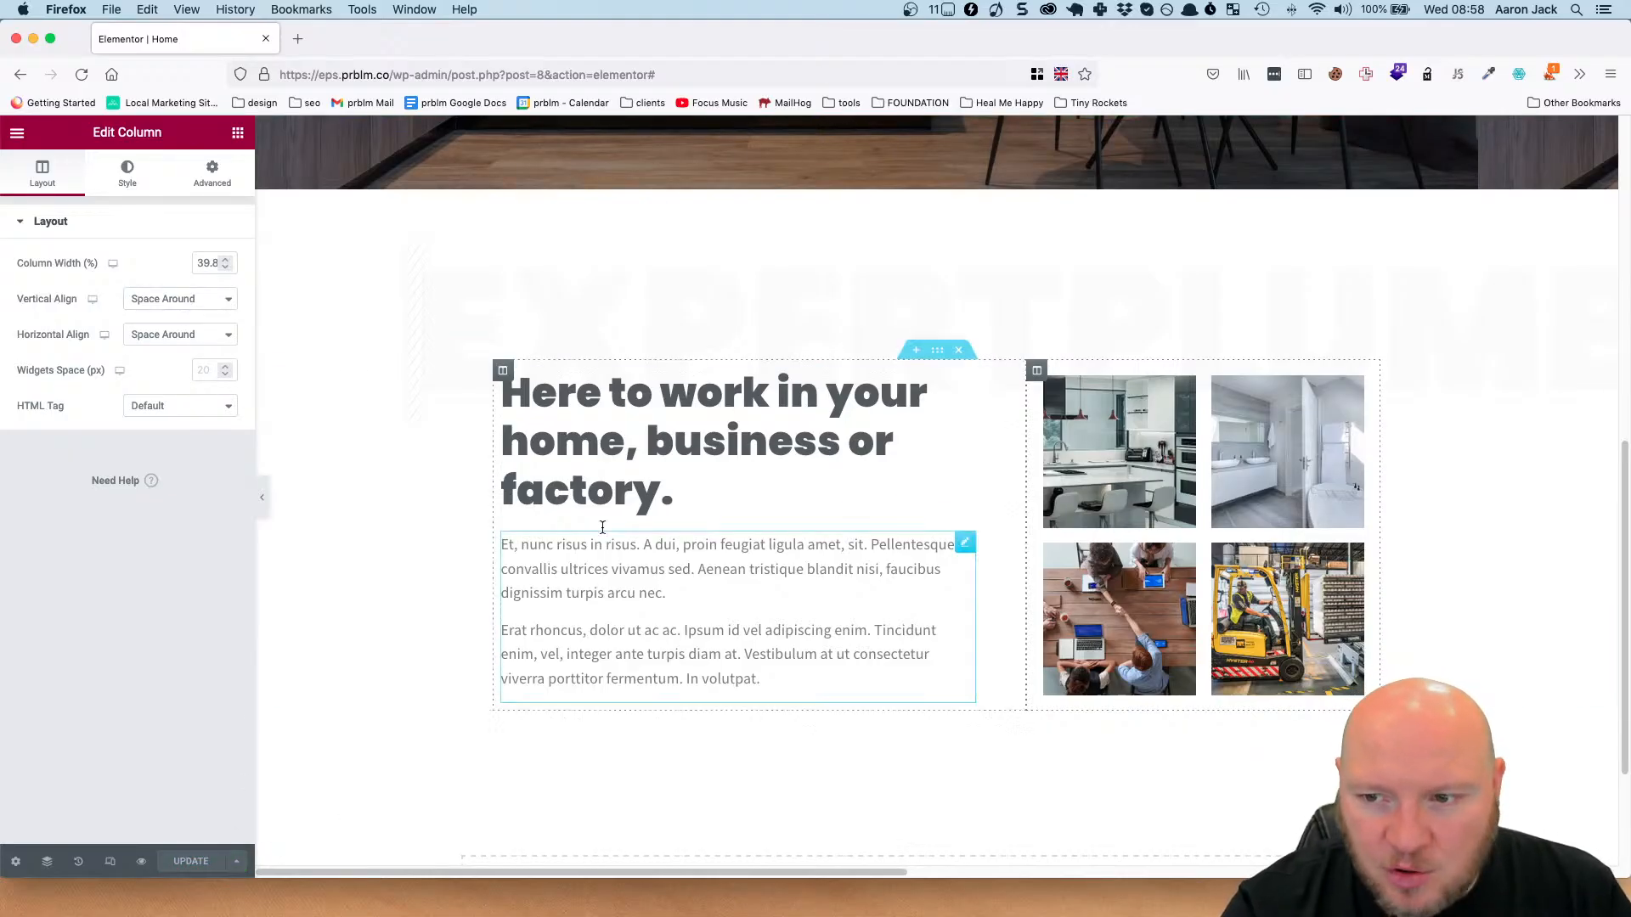
pyautogui.click(141, 862)
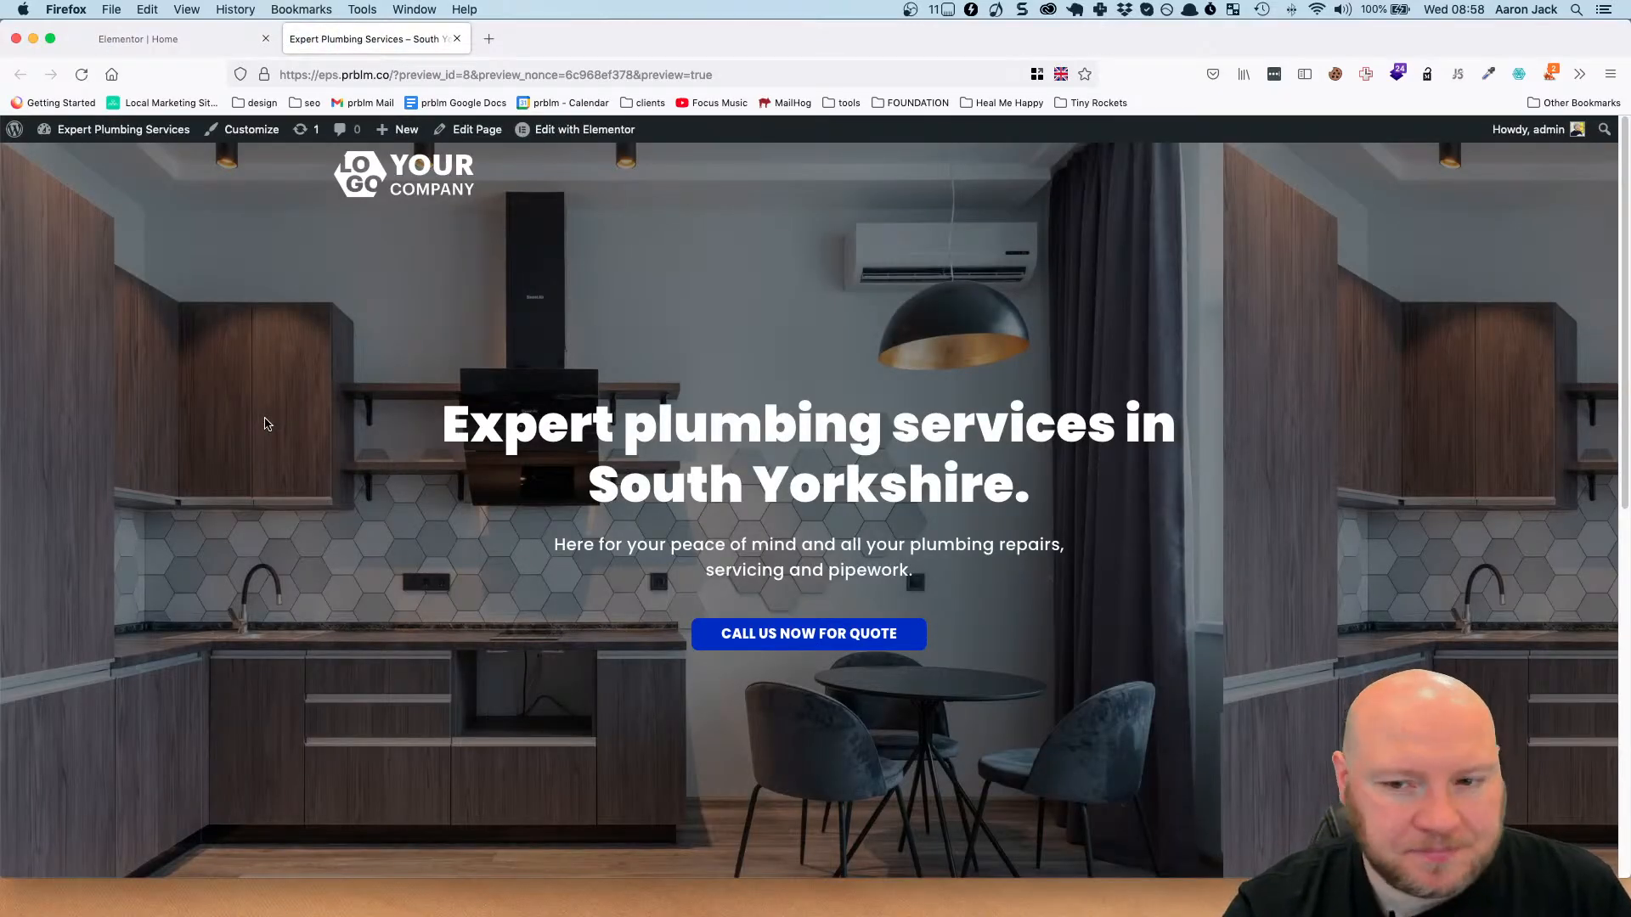
pyautogui.scroll(-8, 777, 467)
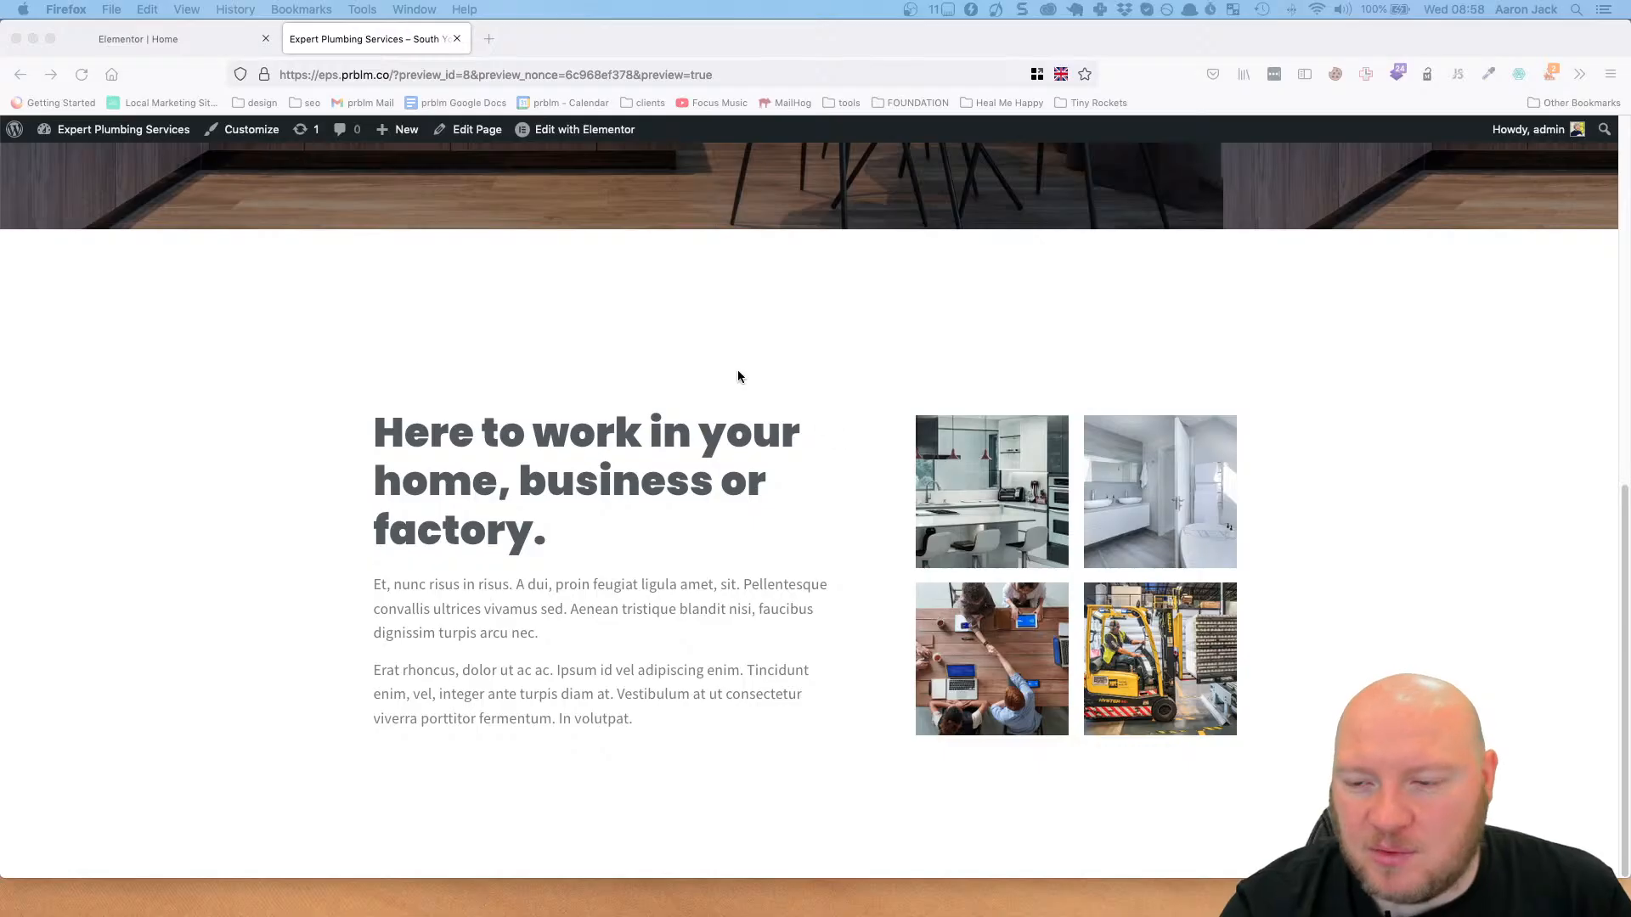
pyautogui.scroll(2, 725, 432)
pyautogui.scroll(-2, 722, 433)
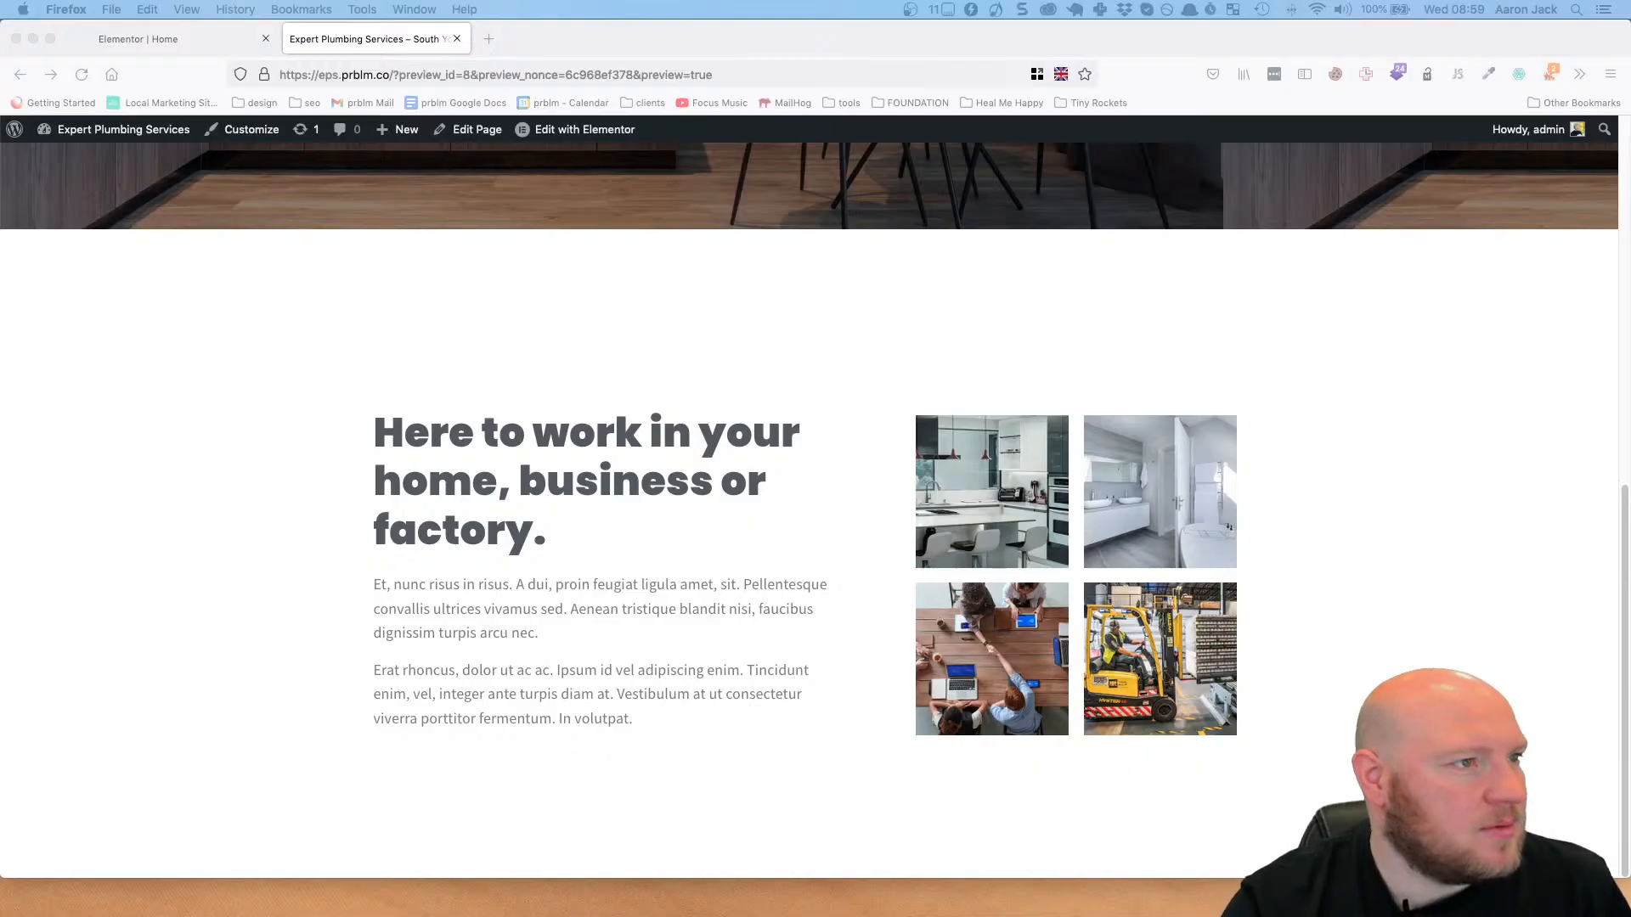
# Switch to Figma and examine the homepage design, particularly the Our Services section below the image grid.
pyautogui.moveTo(0, 53); pyautogui.dragTo(913, 3)
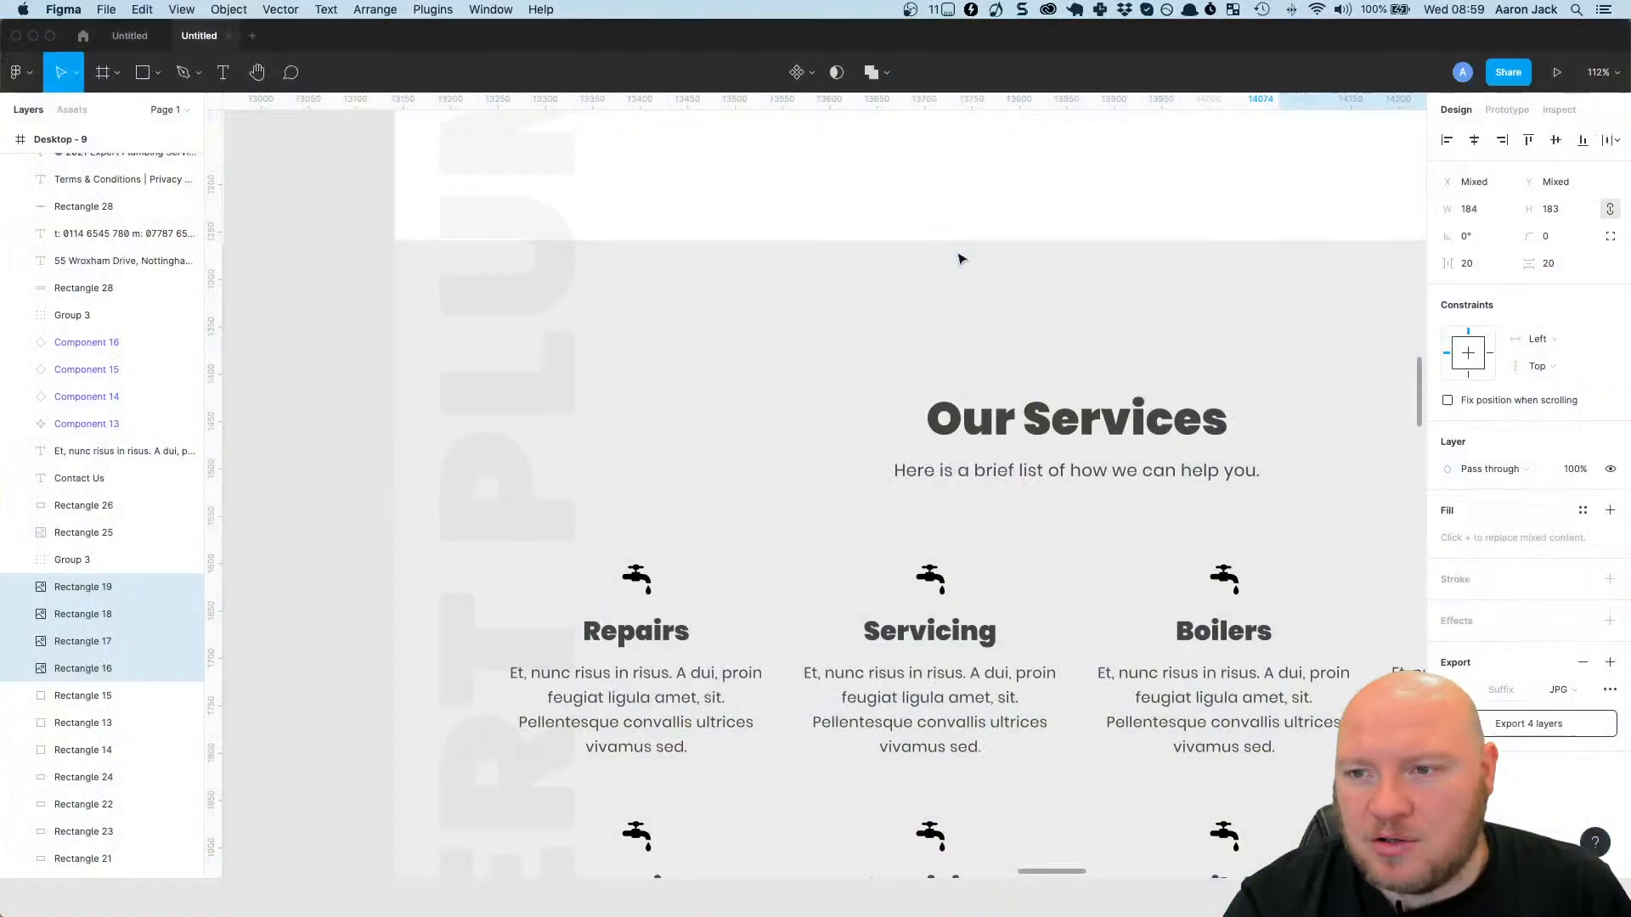
pyautogui.scroll(-5, 951, 370)
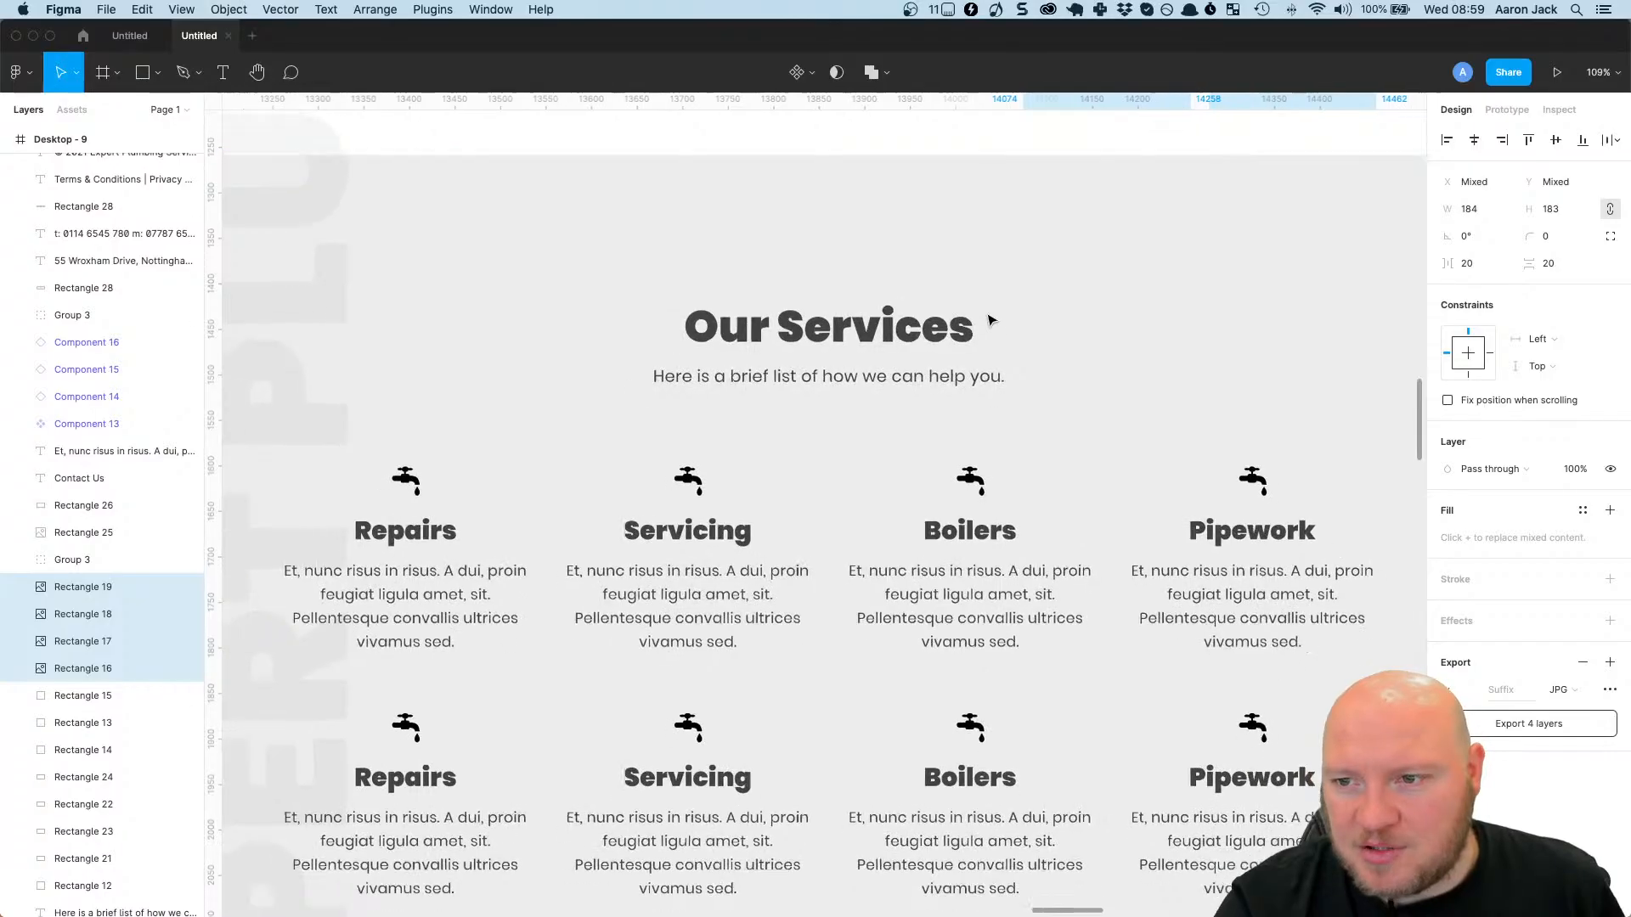
pyautogui.scroll(5, 1009, 321)
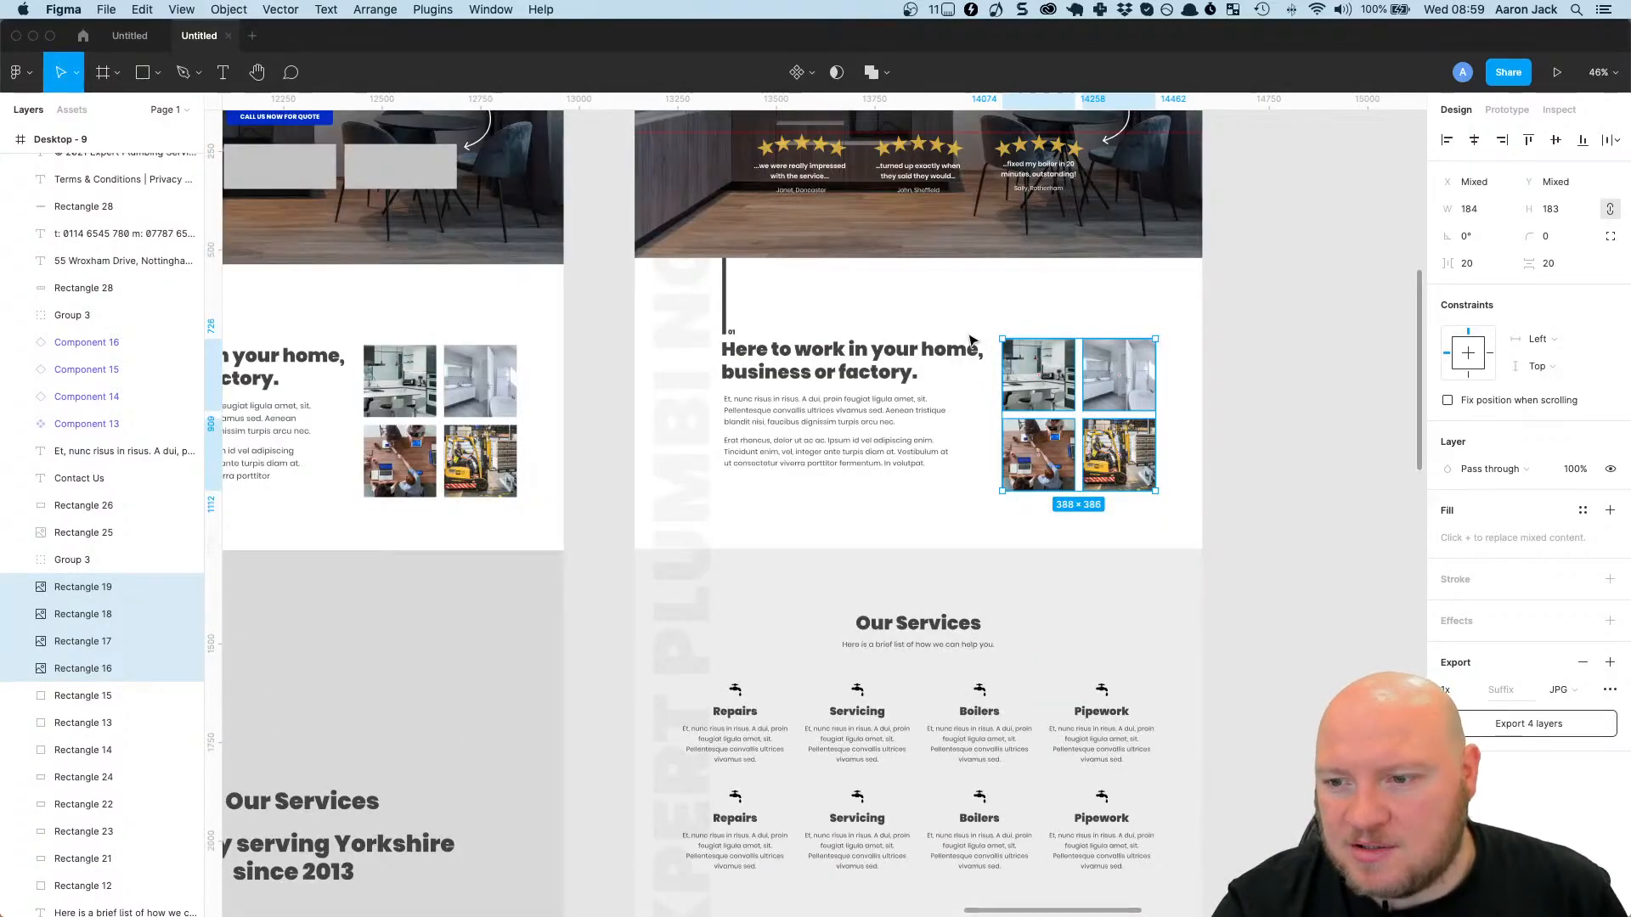
pyautogui.scroll(5, 981, 322)
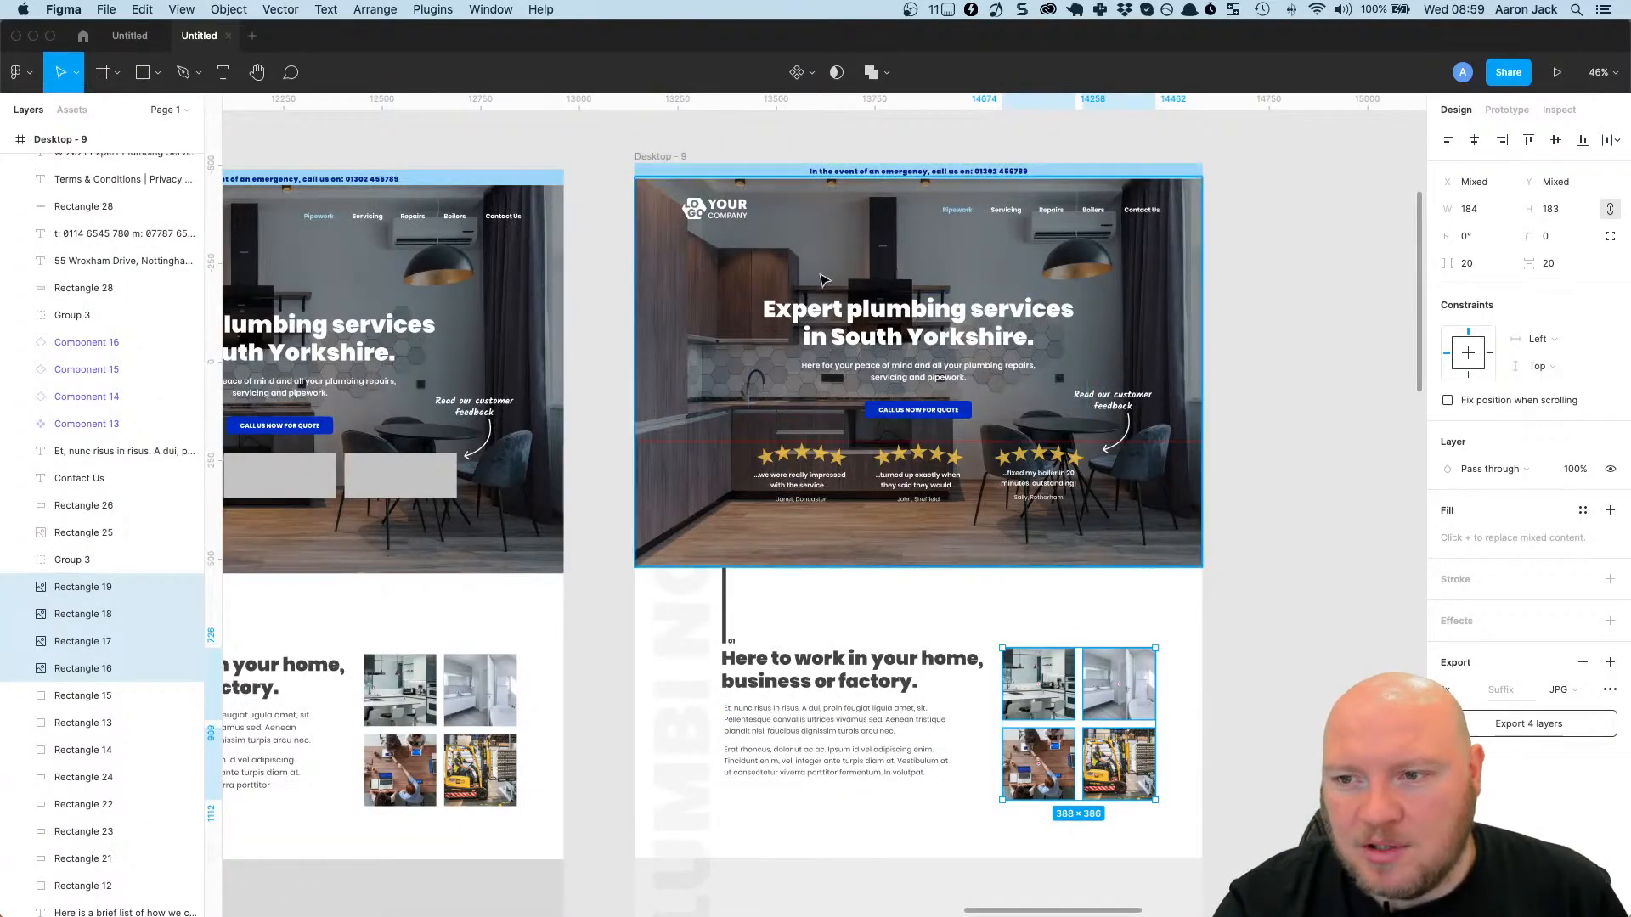
pyautogui.scroll(-5, 1022, 459)
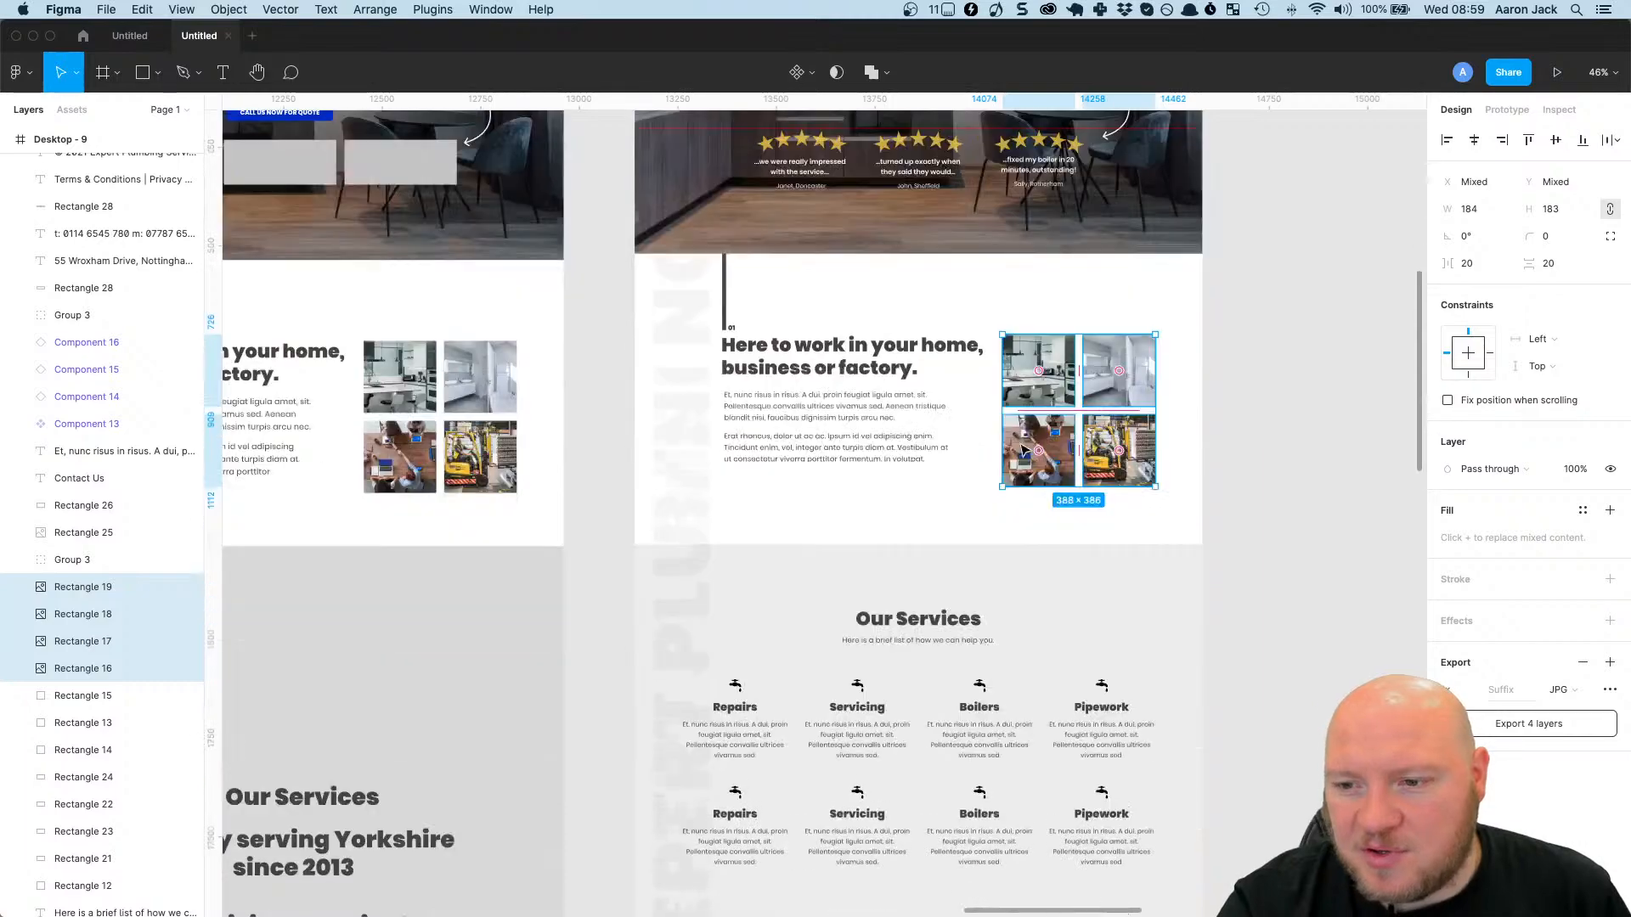
pyautogui.scroll(-4, 917, 390)
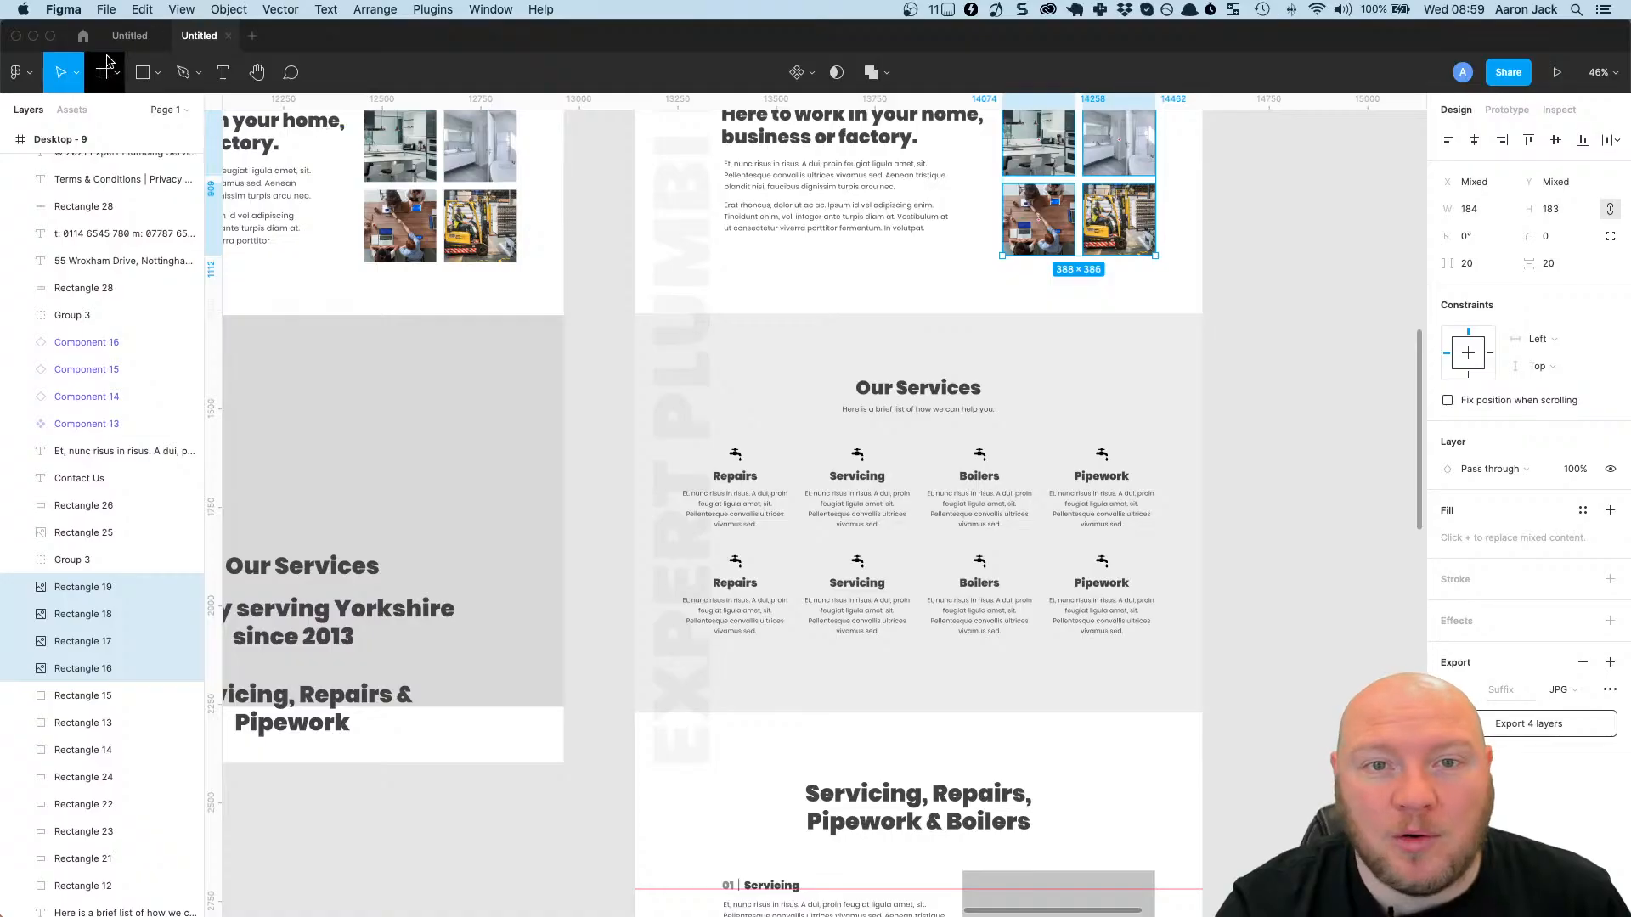
pyautogui.press('super+m')
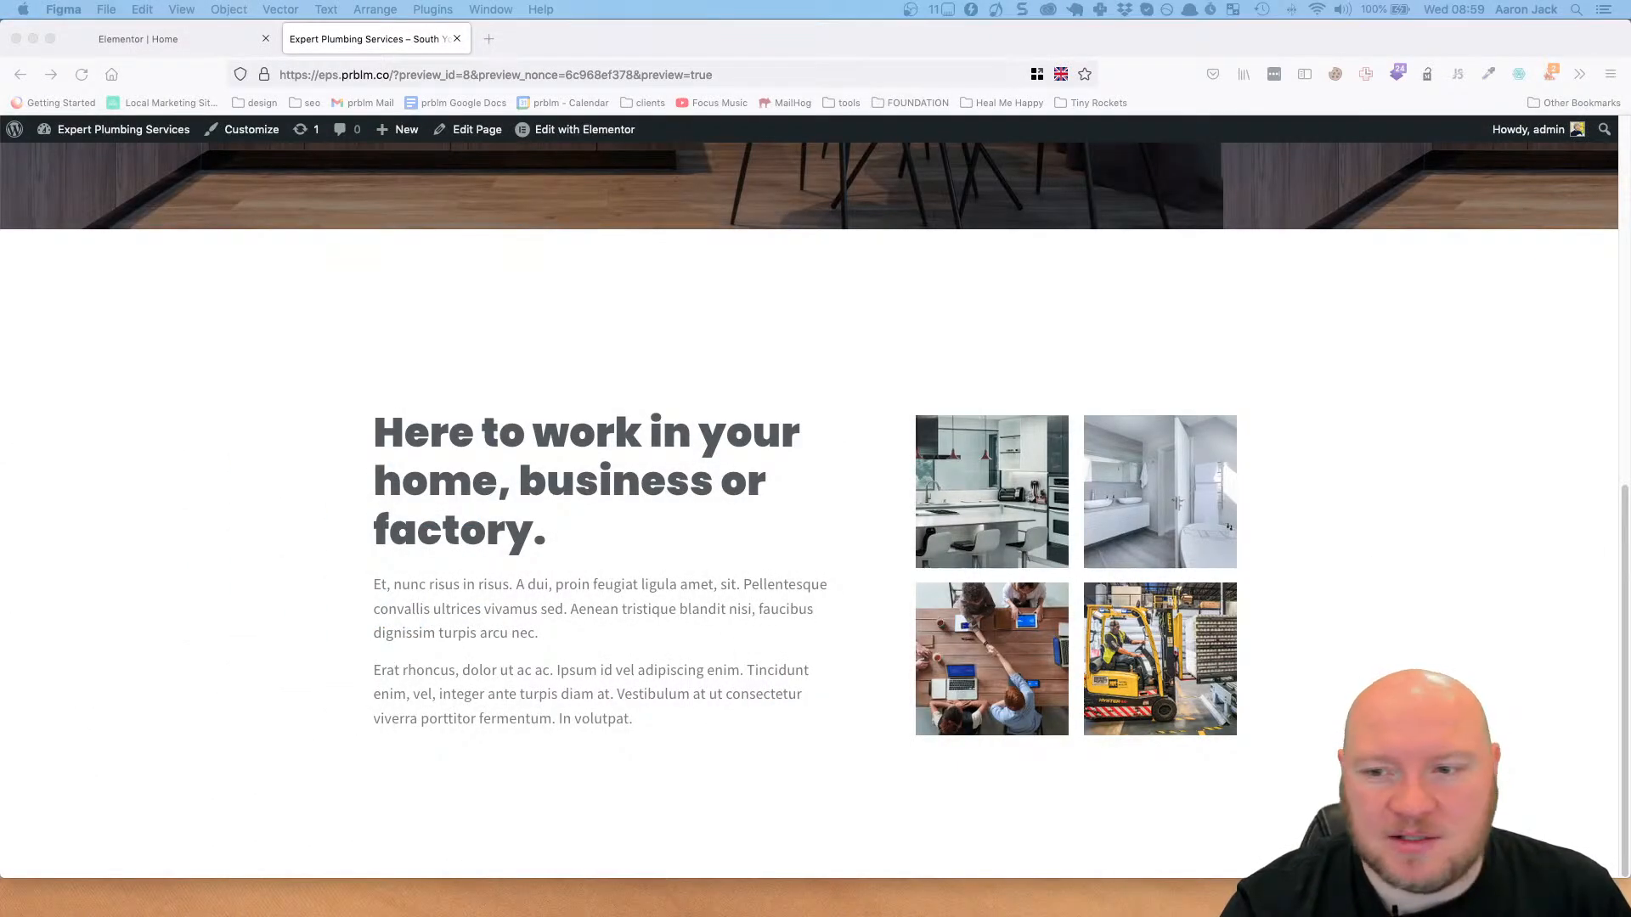
# Back in Firefox, close the page preview and add an empty single-column section below the image grid section in Elementor.
pyautogui.click(457, 39)
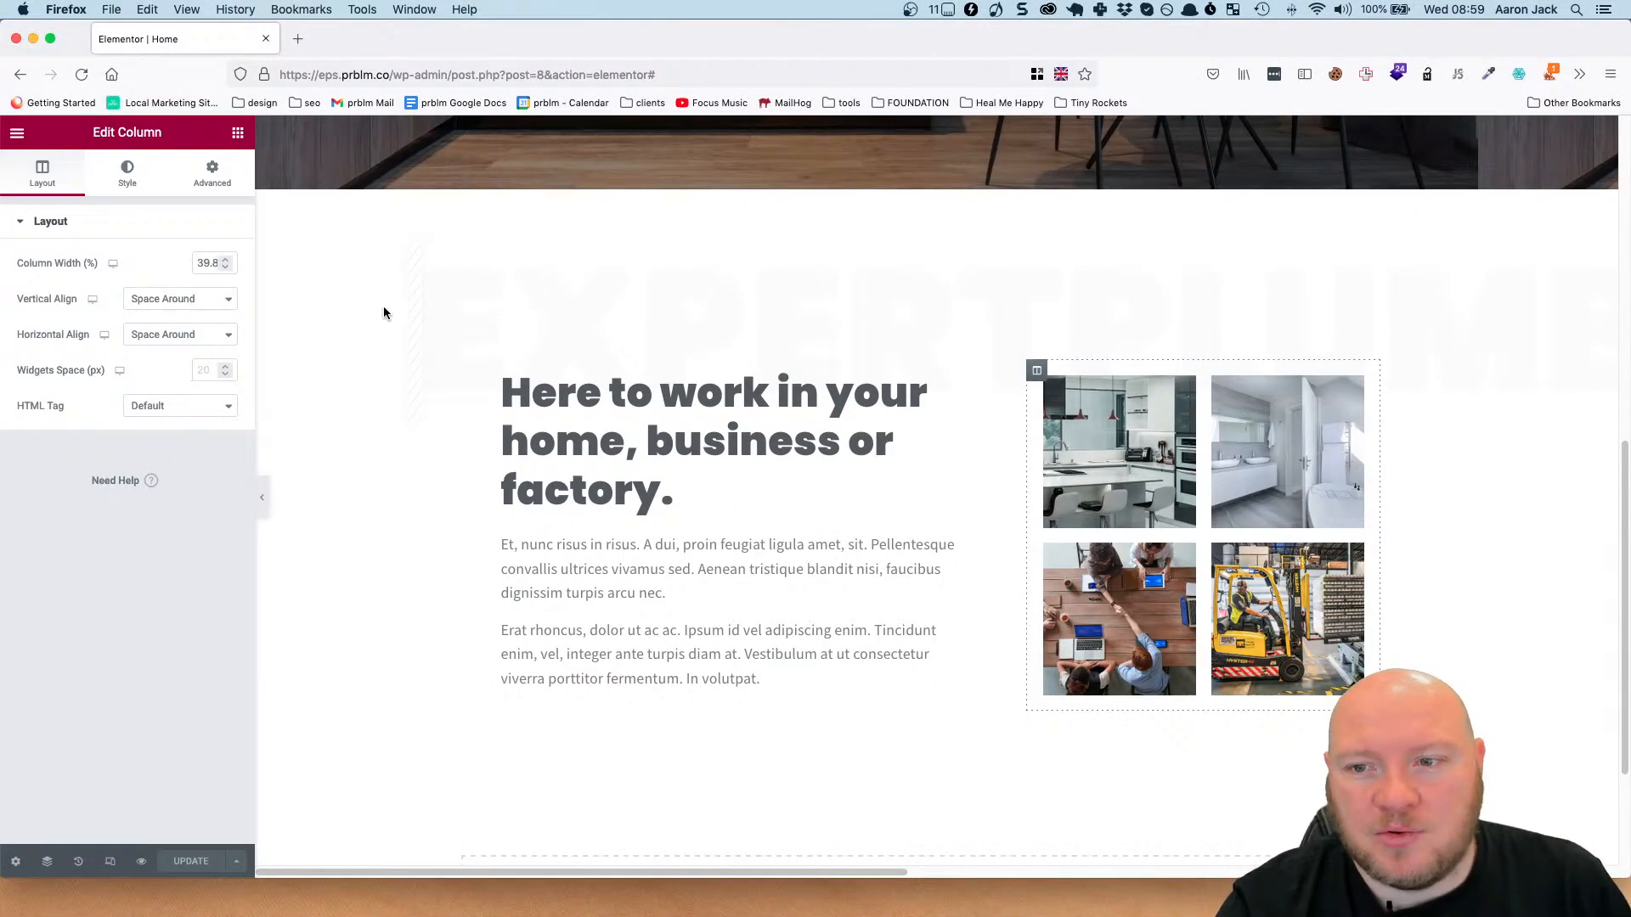
pyautogui.scroll(-5, 739, 408)
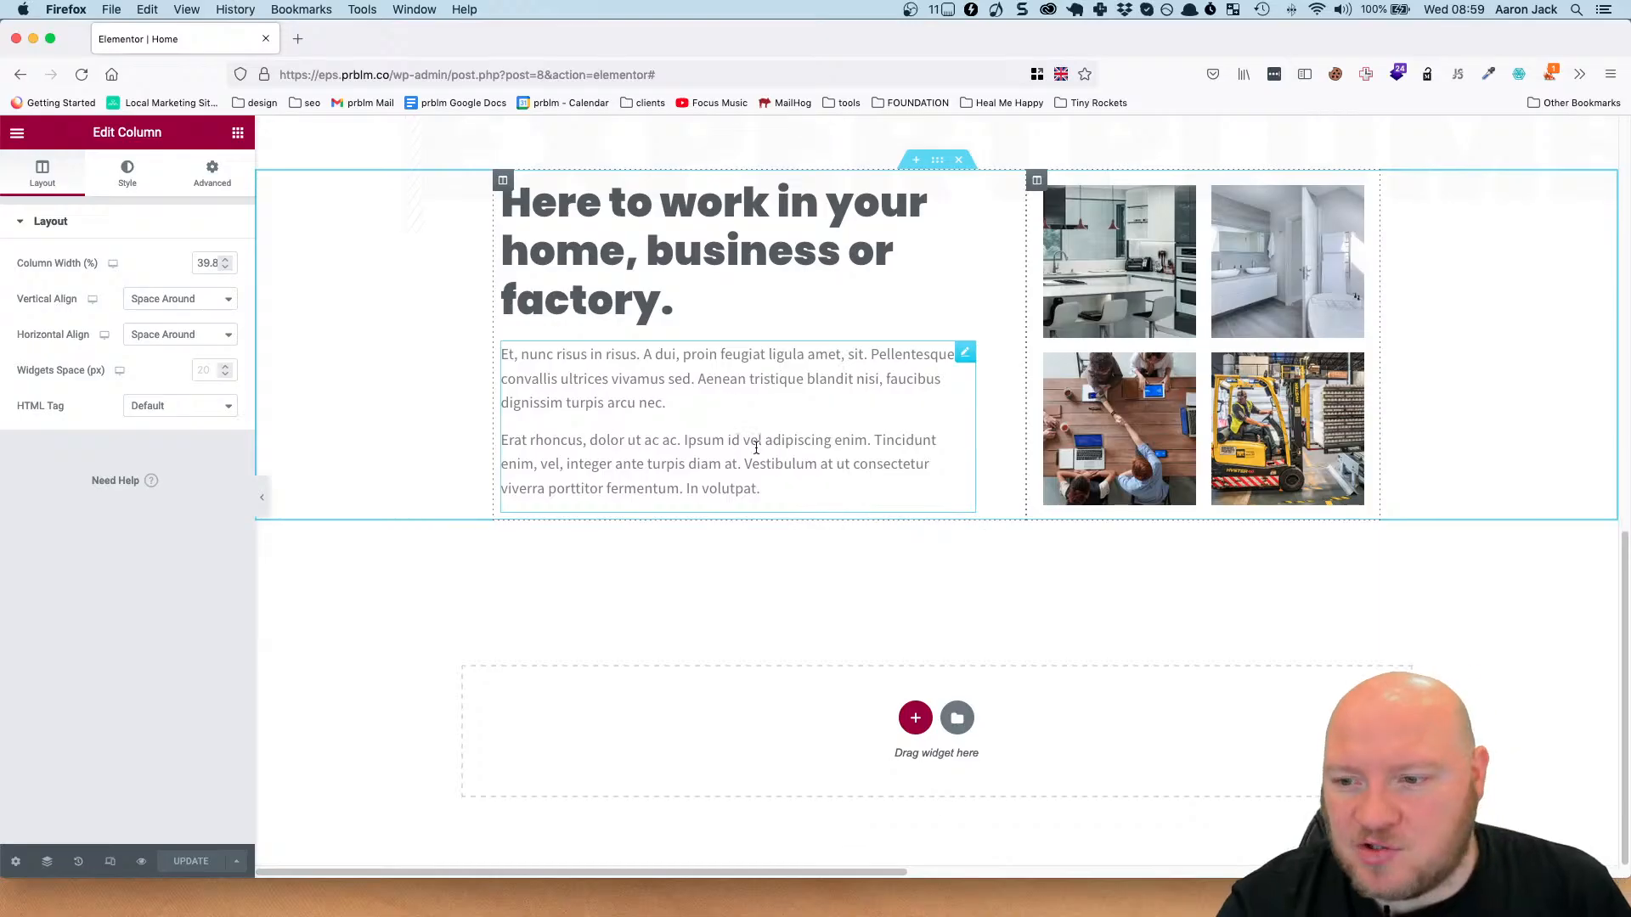
pyautogui.click(905, 716)
pyautogui.scroll(-2, 819, 671)
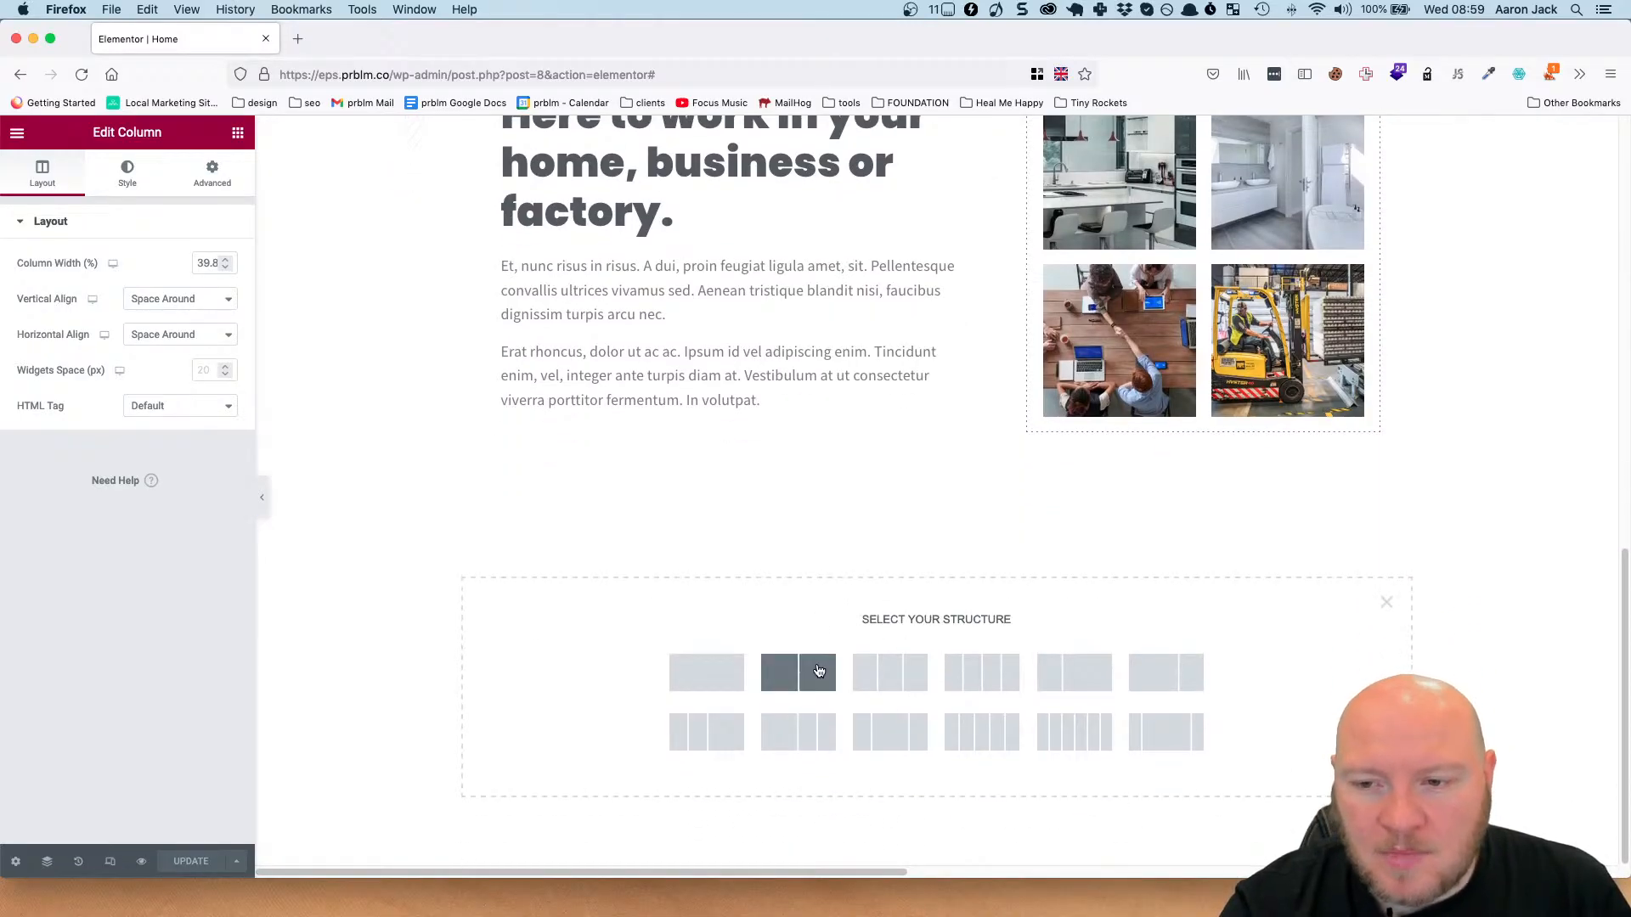
pyautogui.click(731, 672)
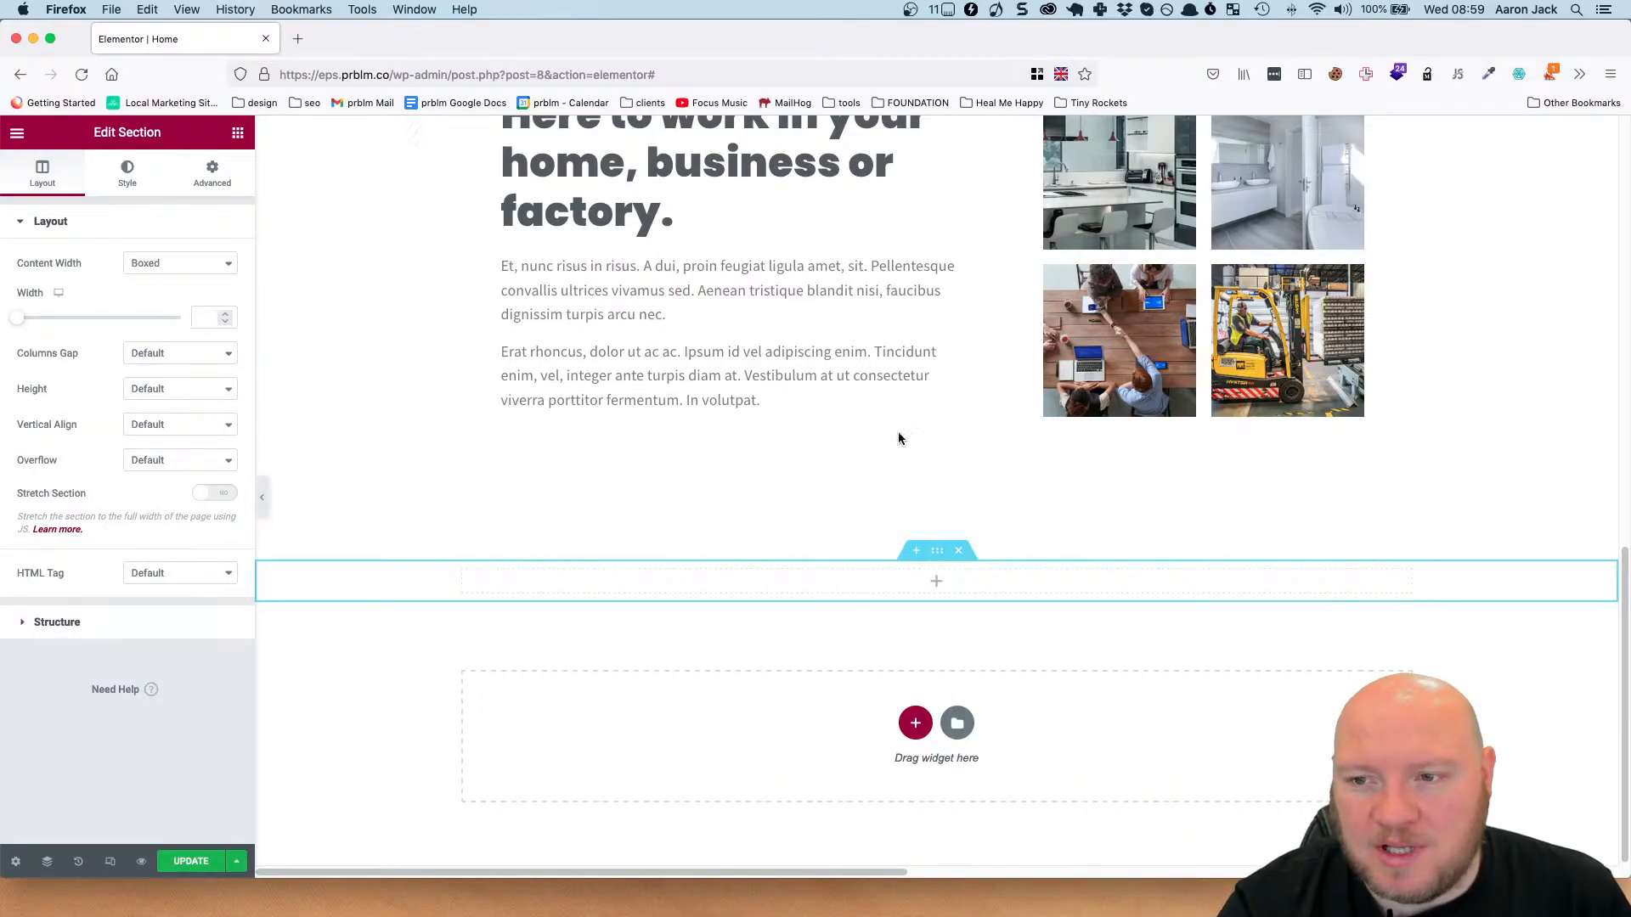
# Delete the oversized faint "expertplumbingservices" heading above the image grid section.
pyautogui.scroll(1, 788, 378)
pyautogui.scroll(1, 788, 377)
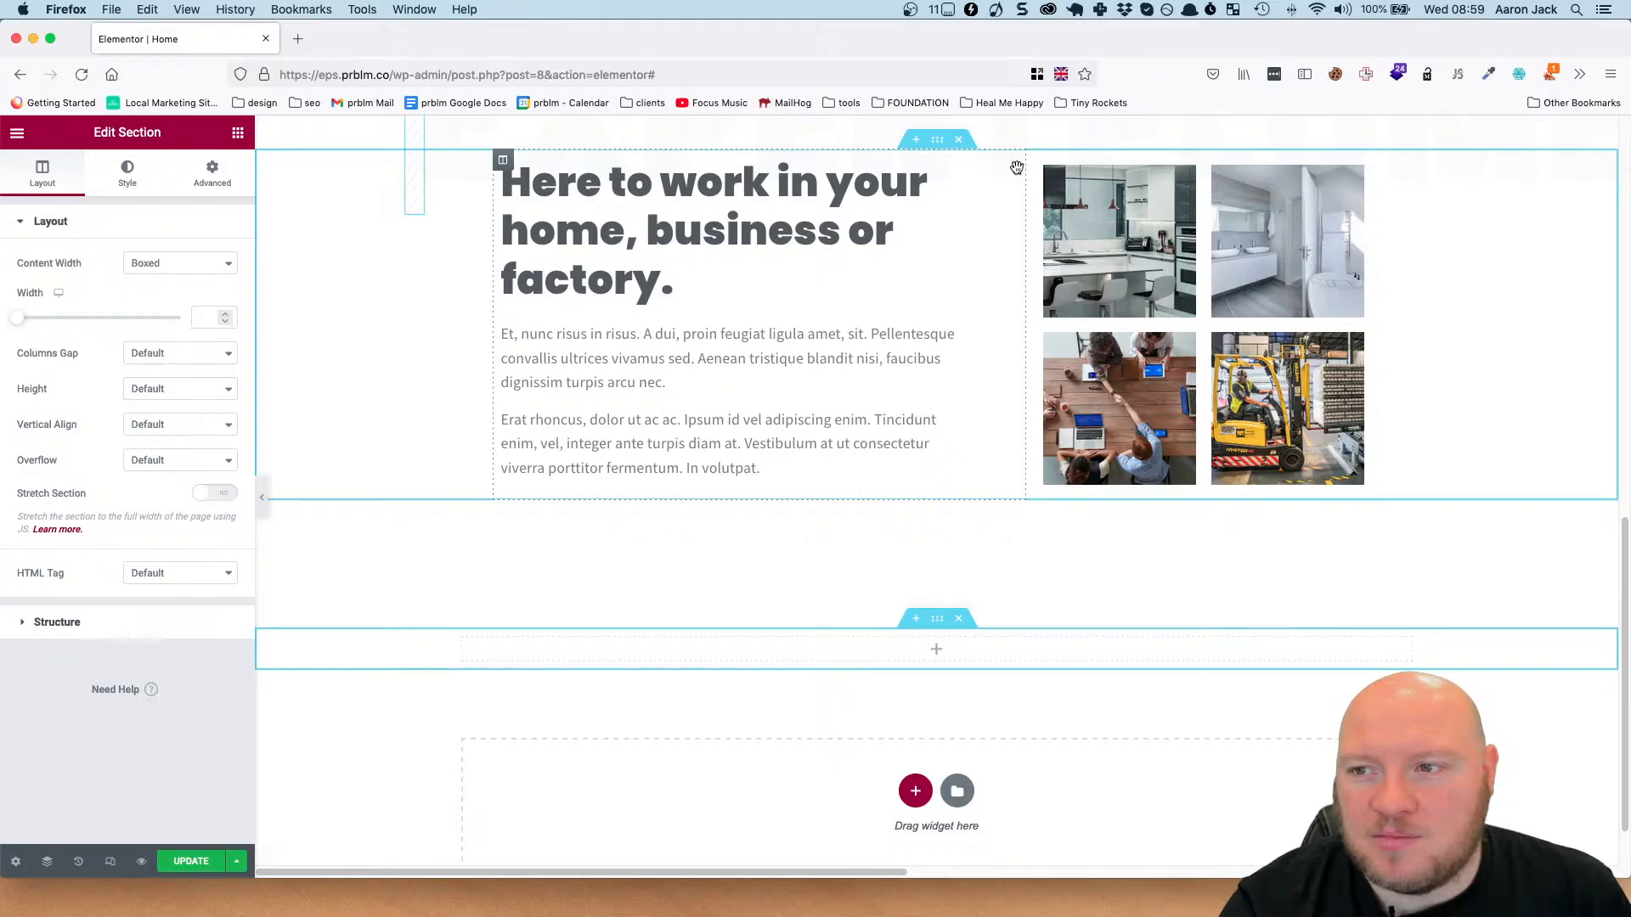
pyautogui.scroll(4, 481, 226)
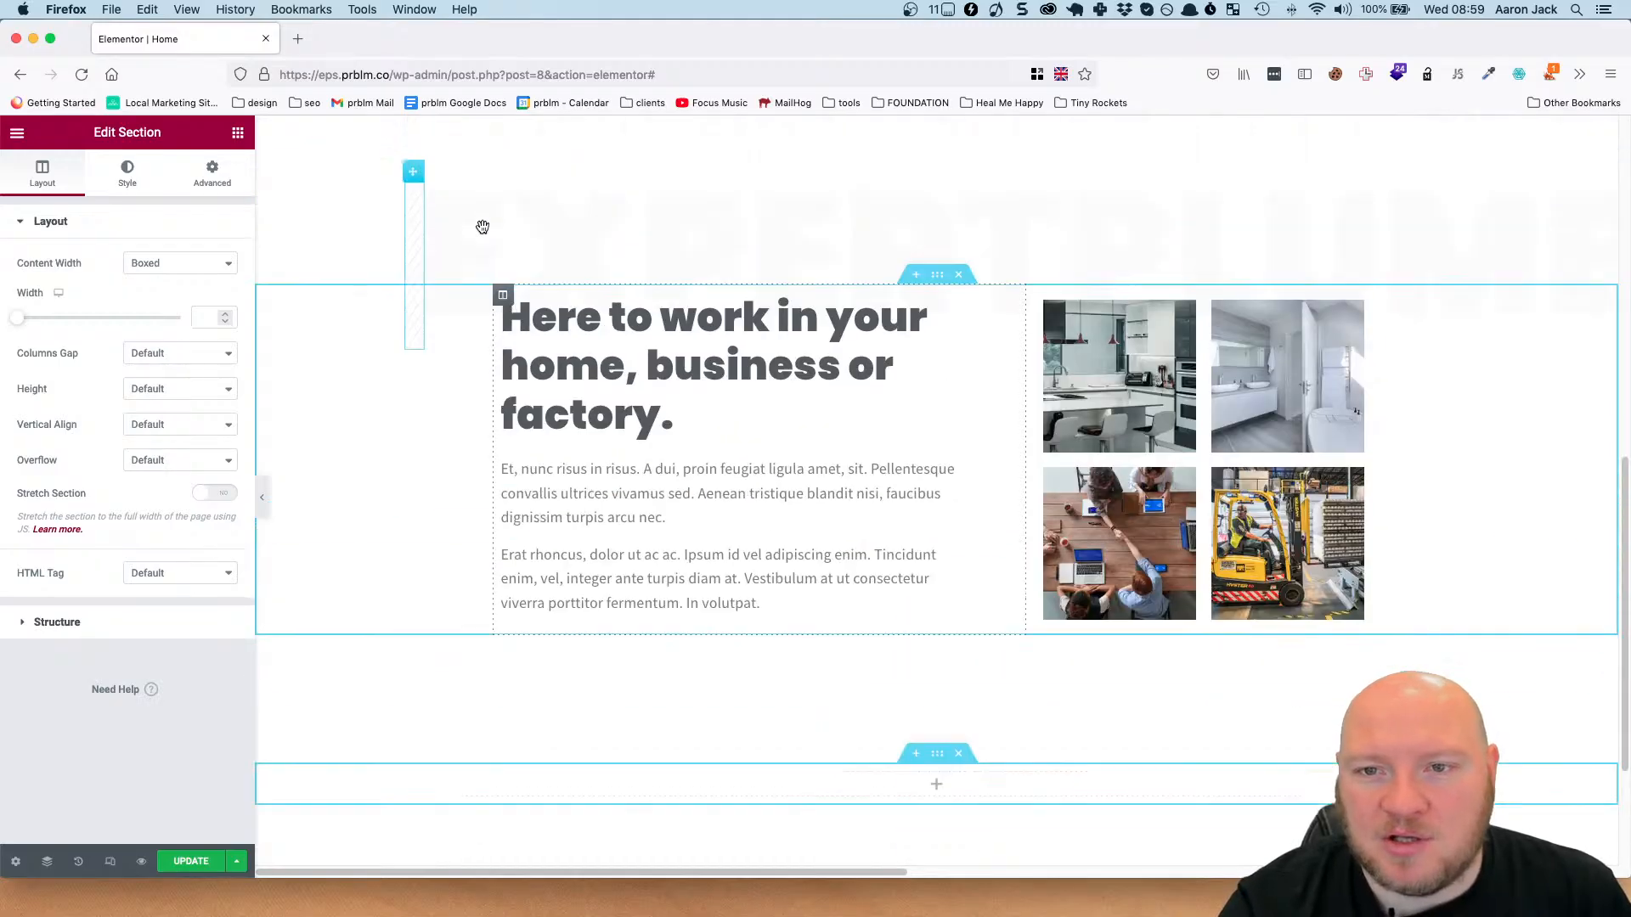
pyautogui.click(416, 210)
pyautogui.rightClick(416, 206)
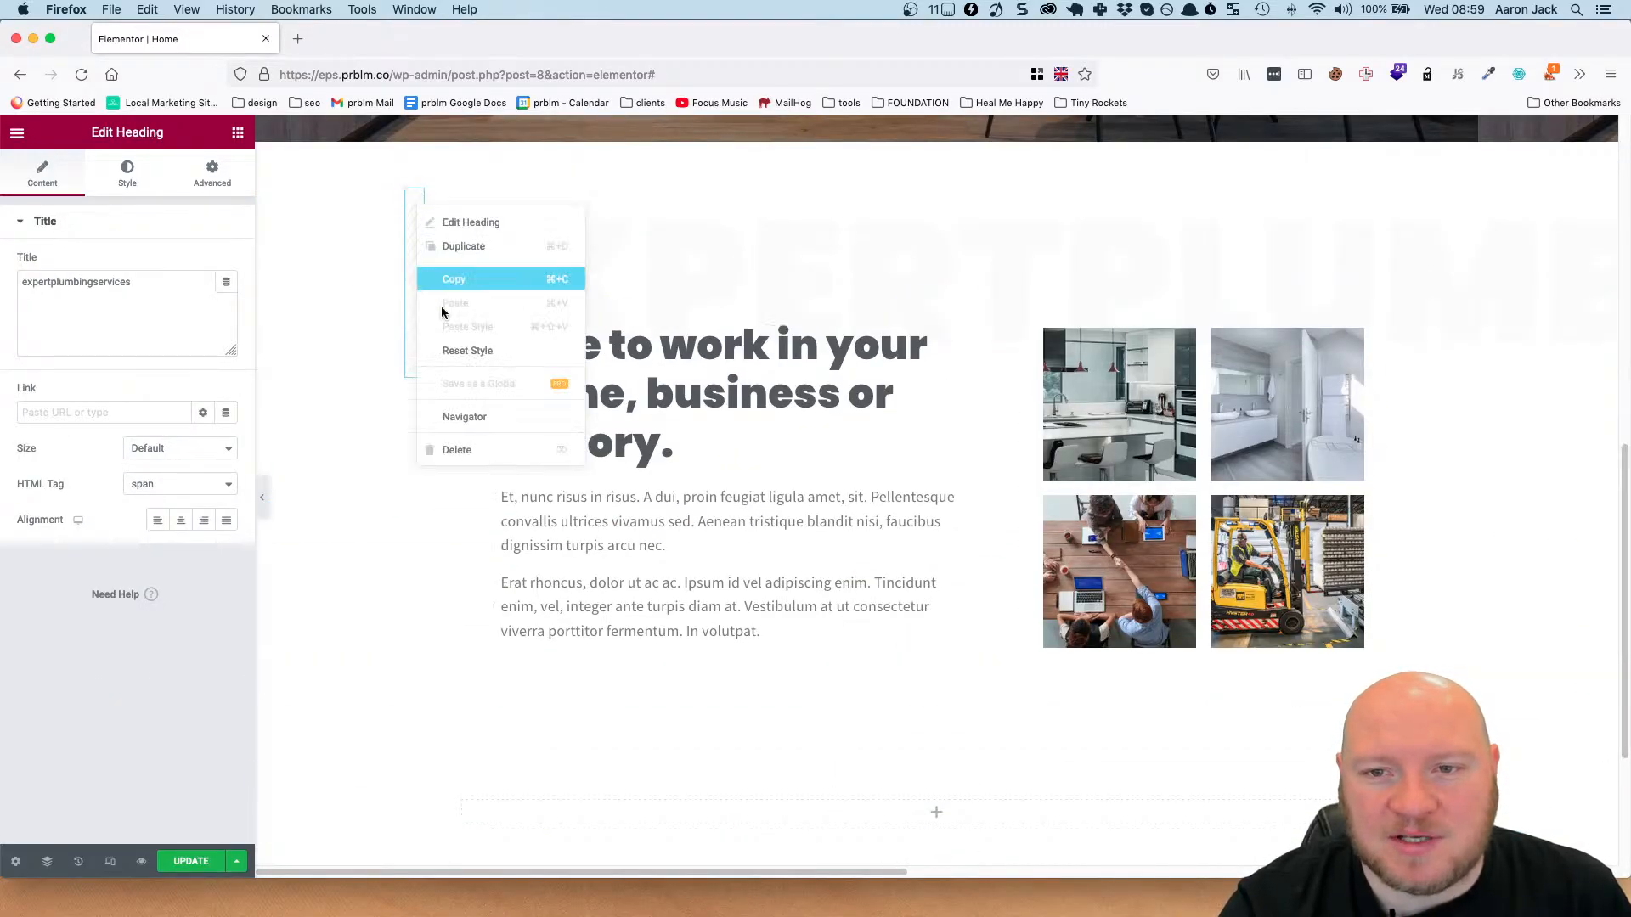
pyautogui.click(473, 451)
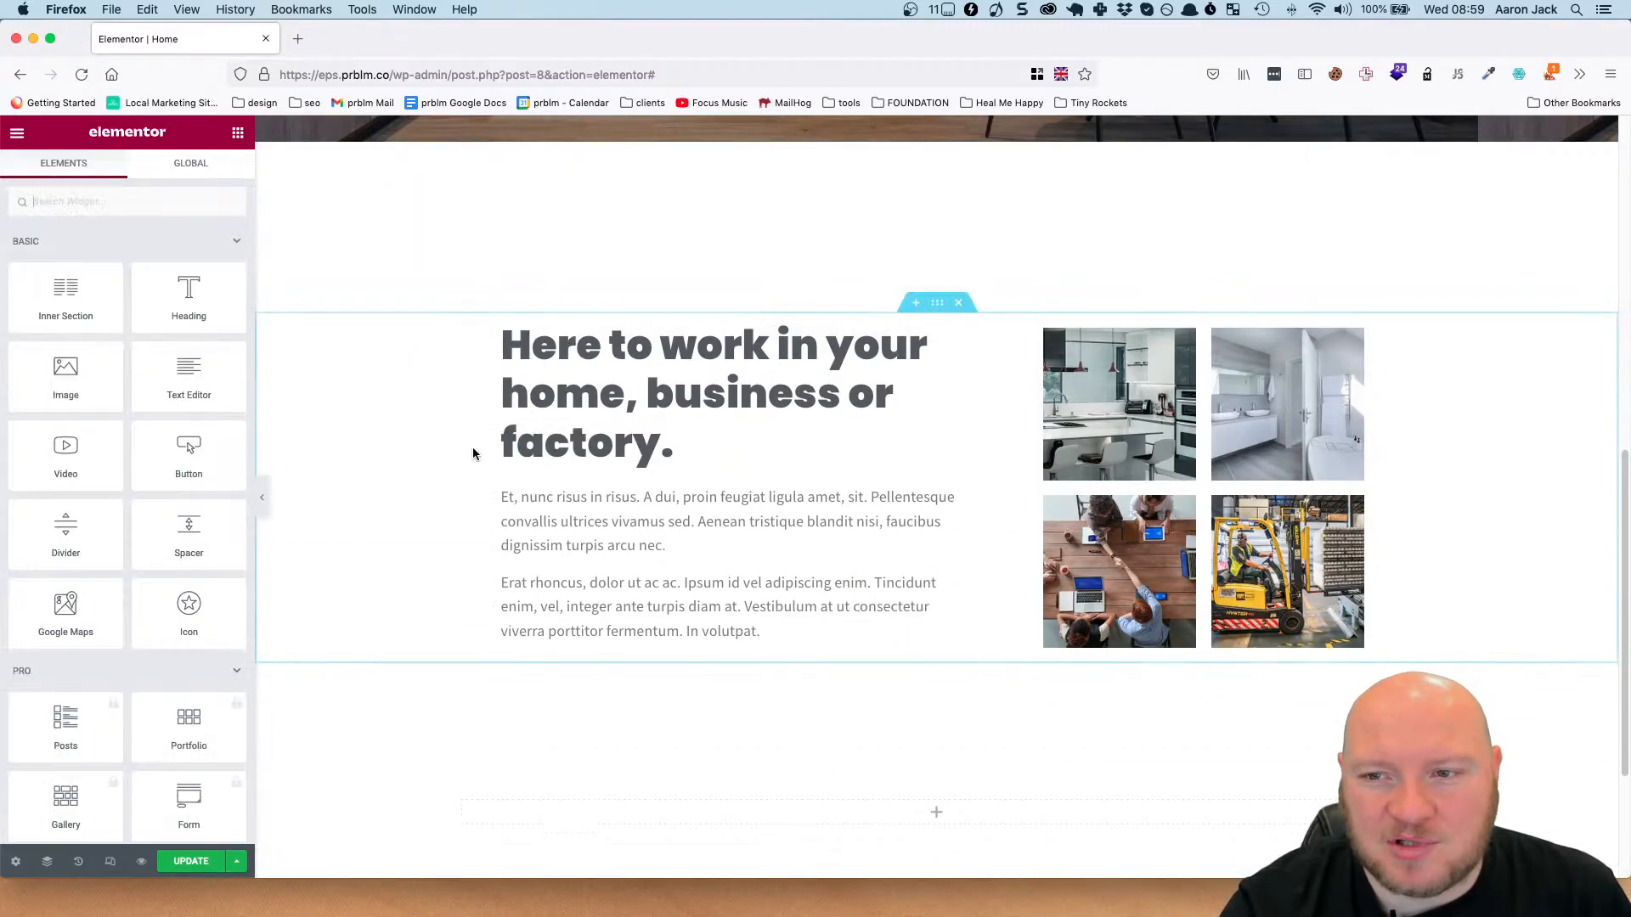
# Duplicate the "Here to work in your home, business or factory." heading and the text block beneath it.
pyautogui.click(1008, 333)
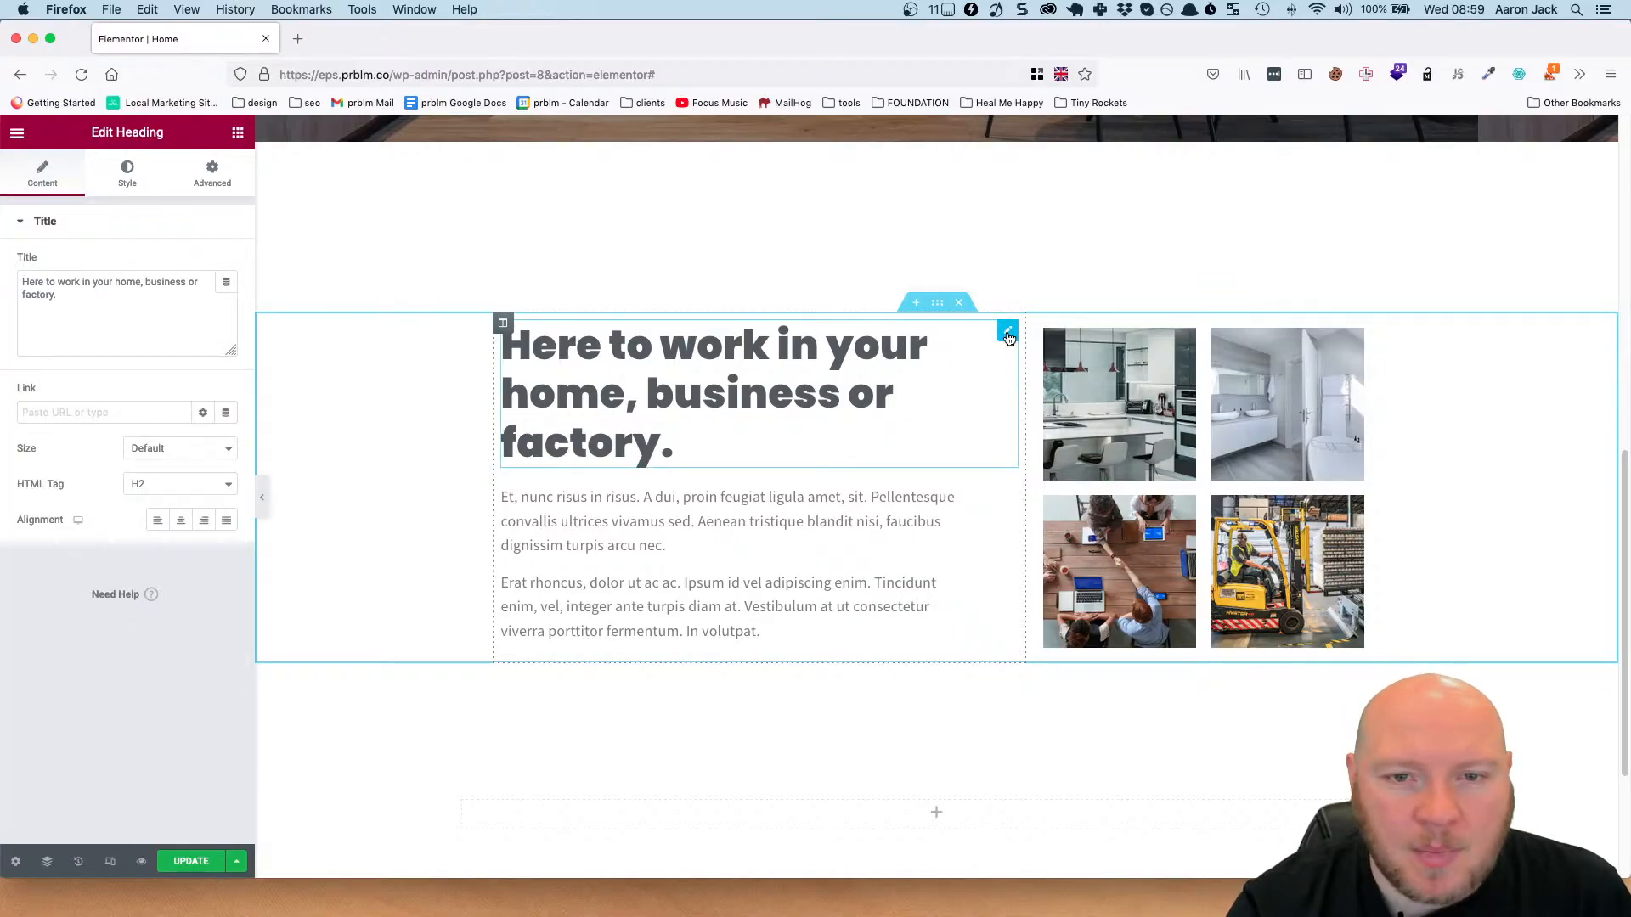
pyautogui.rightClick(1008, 337)
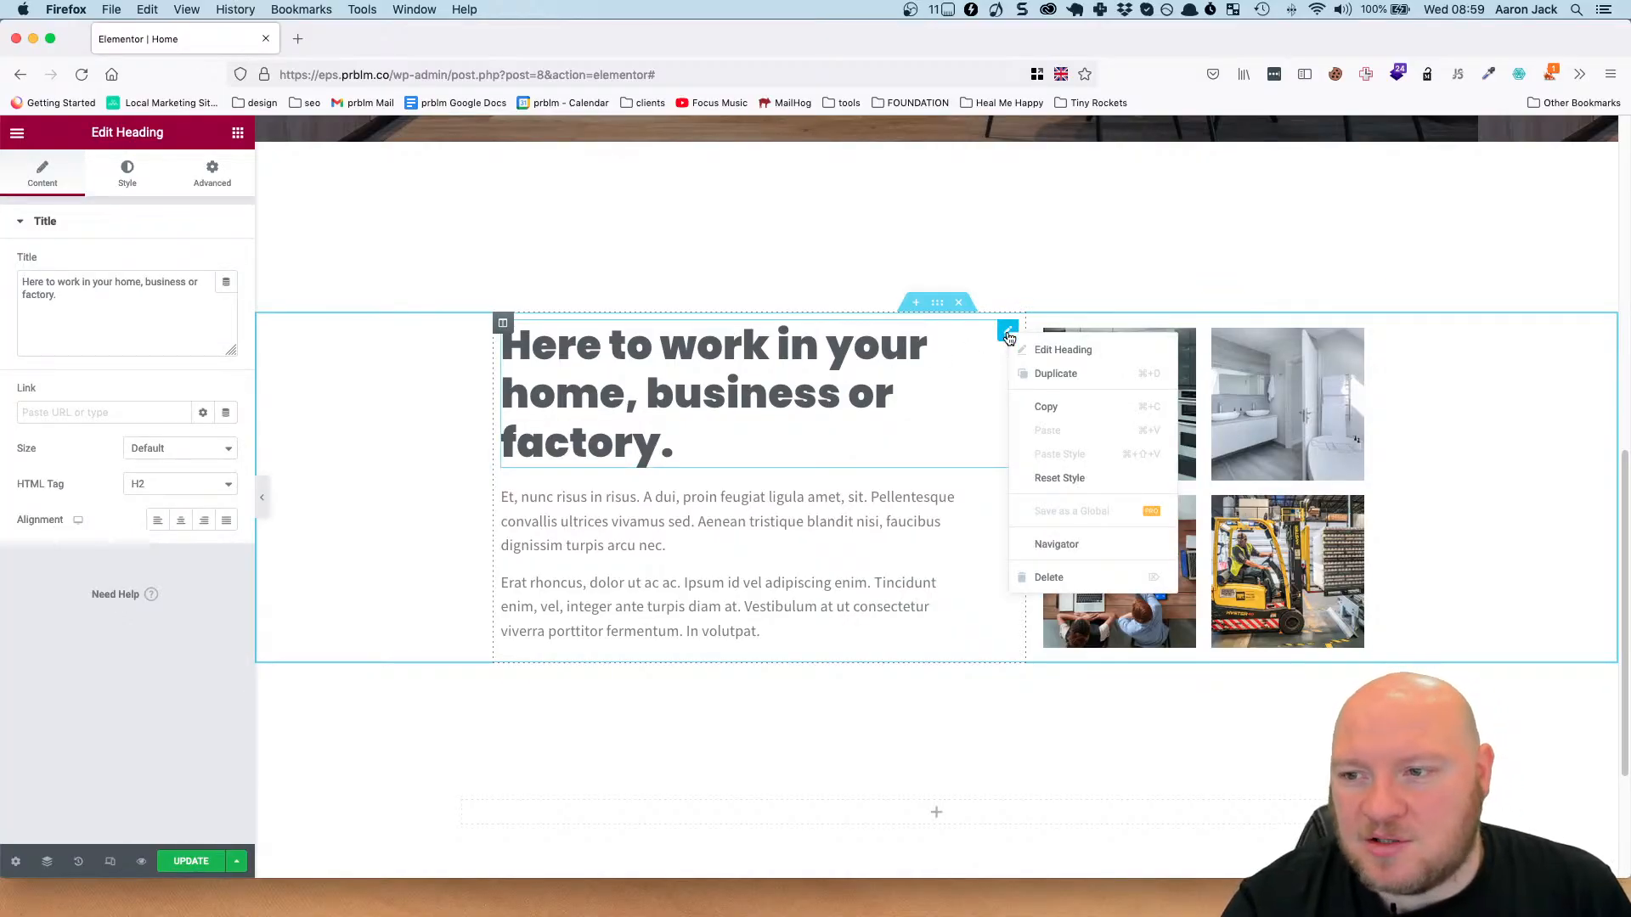
pyautogui.click(1062, 374)
pyautogui.scroll(-5, 1036, 399)
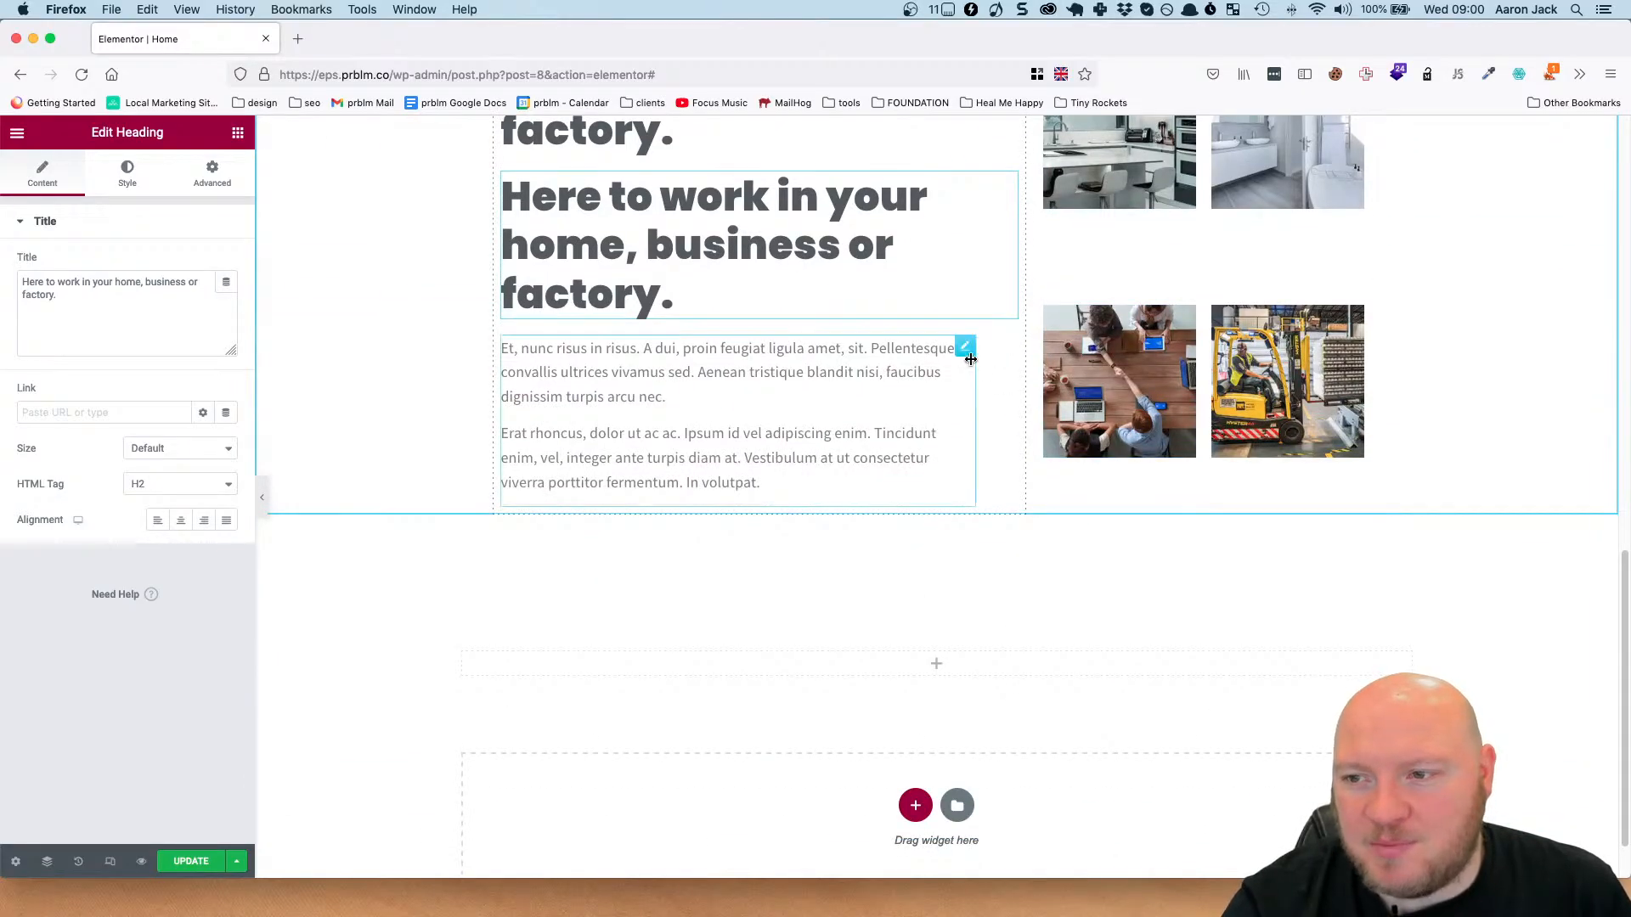
pyautogui.rightClick(966, 350)
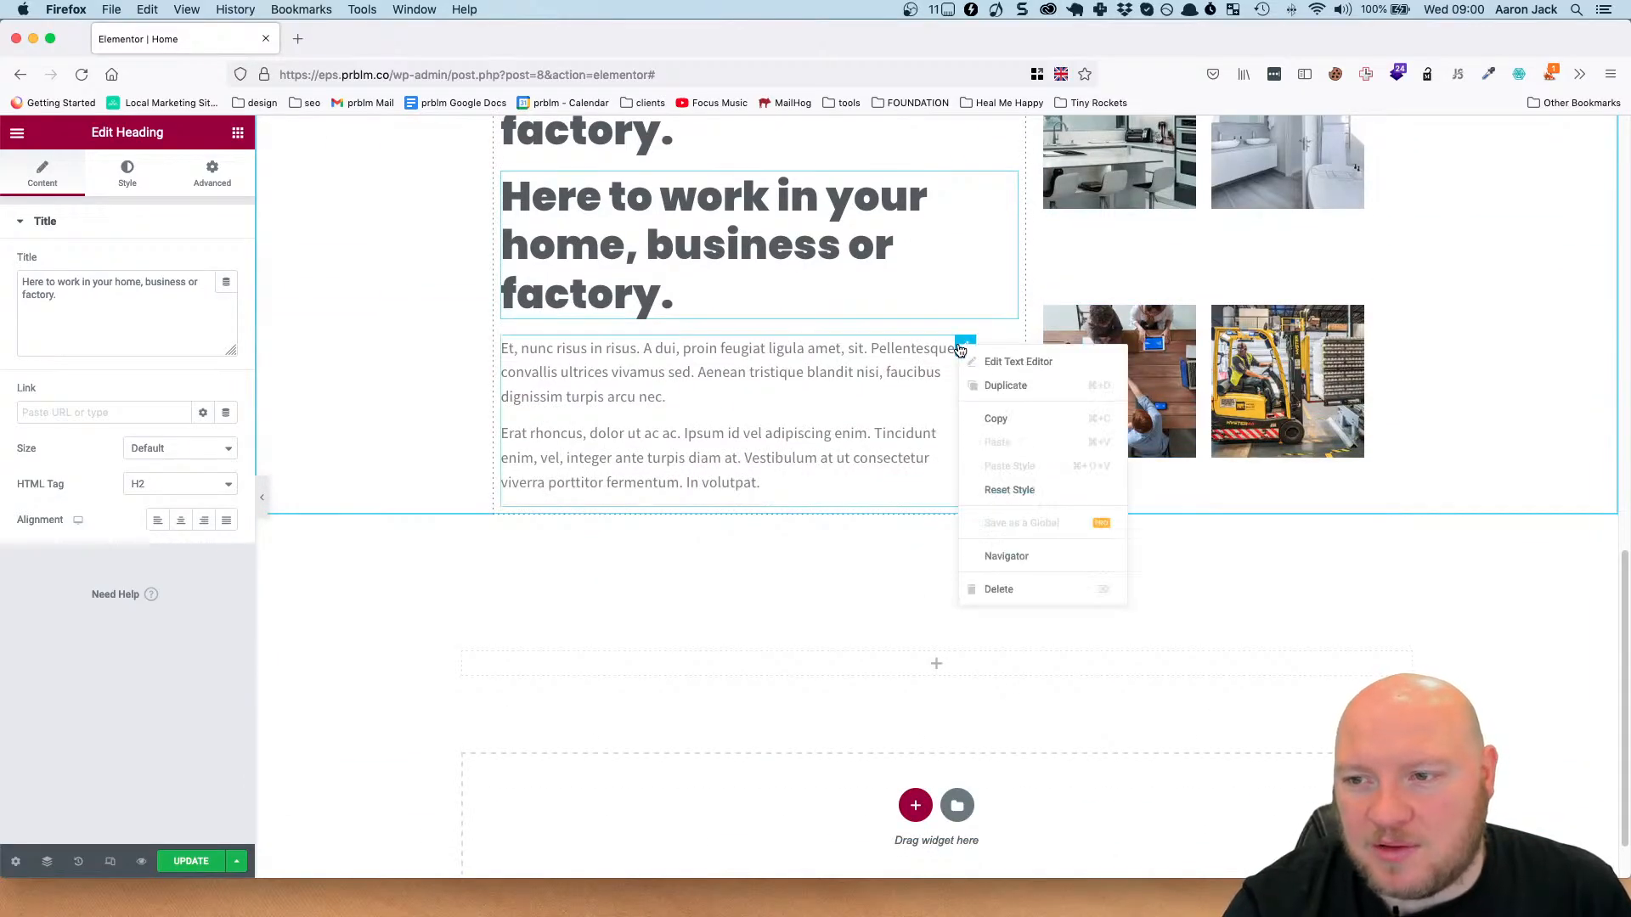
pyautogui.click(1013, 386)
# Move the duplicated heading and text block into the empty single-column section, with the text below the heading.
pyautogui.scroll(3, 1010, 374)
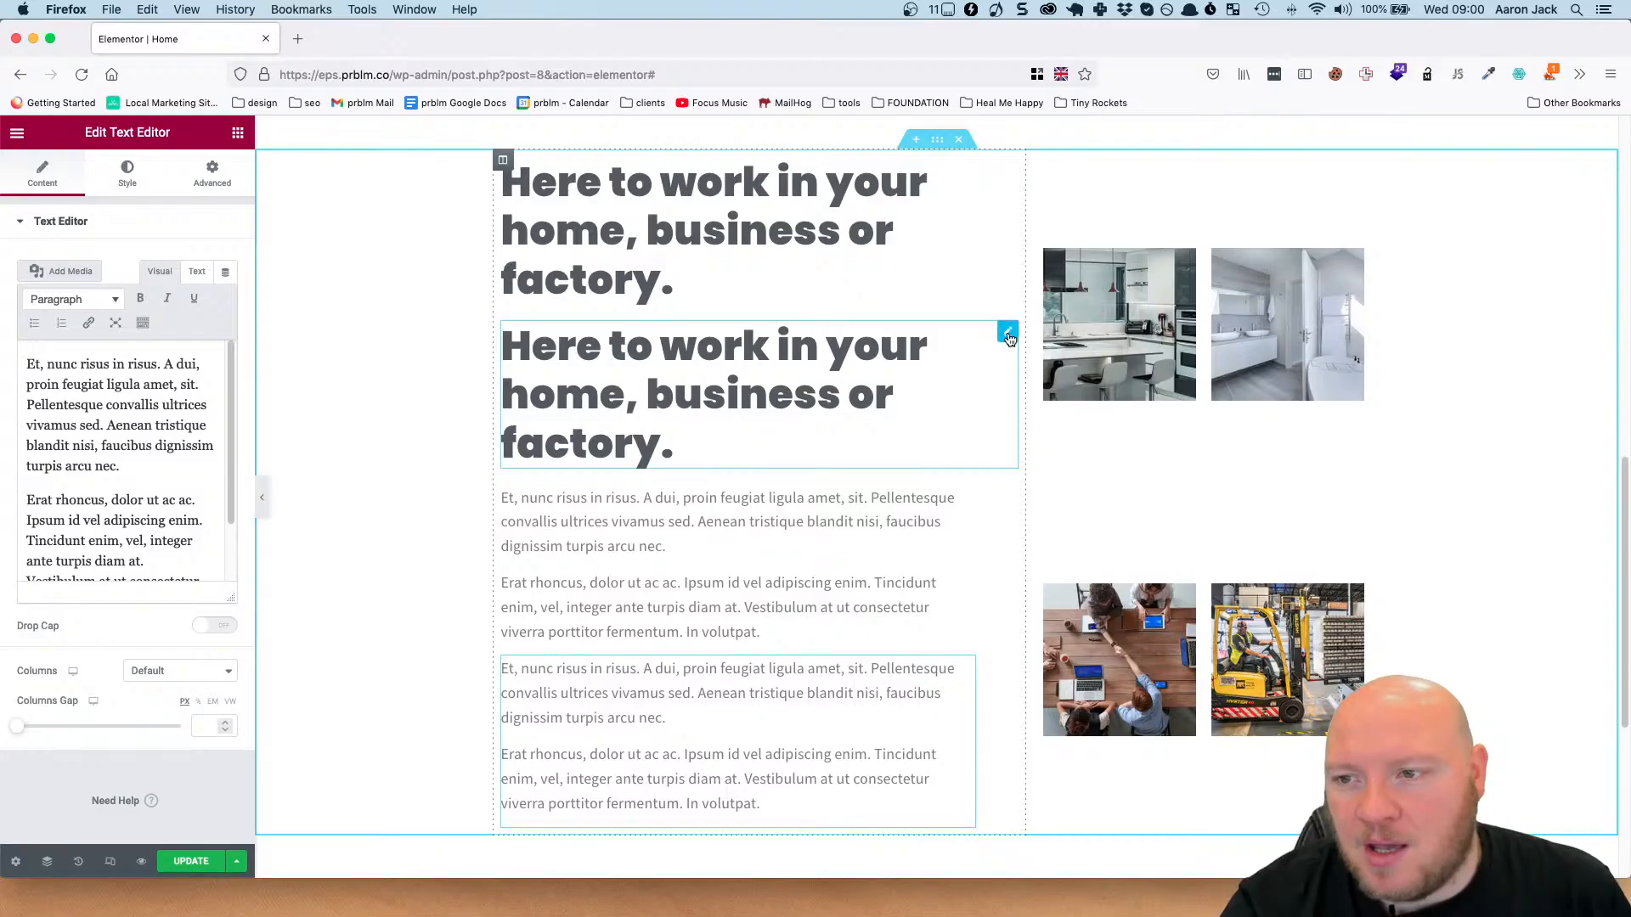
pyautogui.moveTo(1008, 337); pyautogui.dragTo(929, 607)
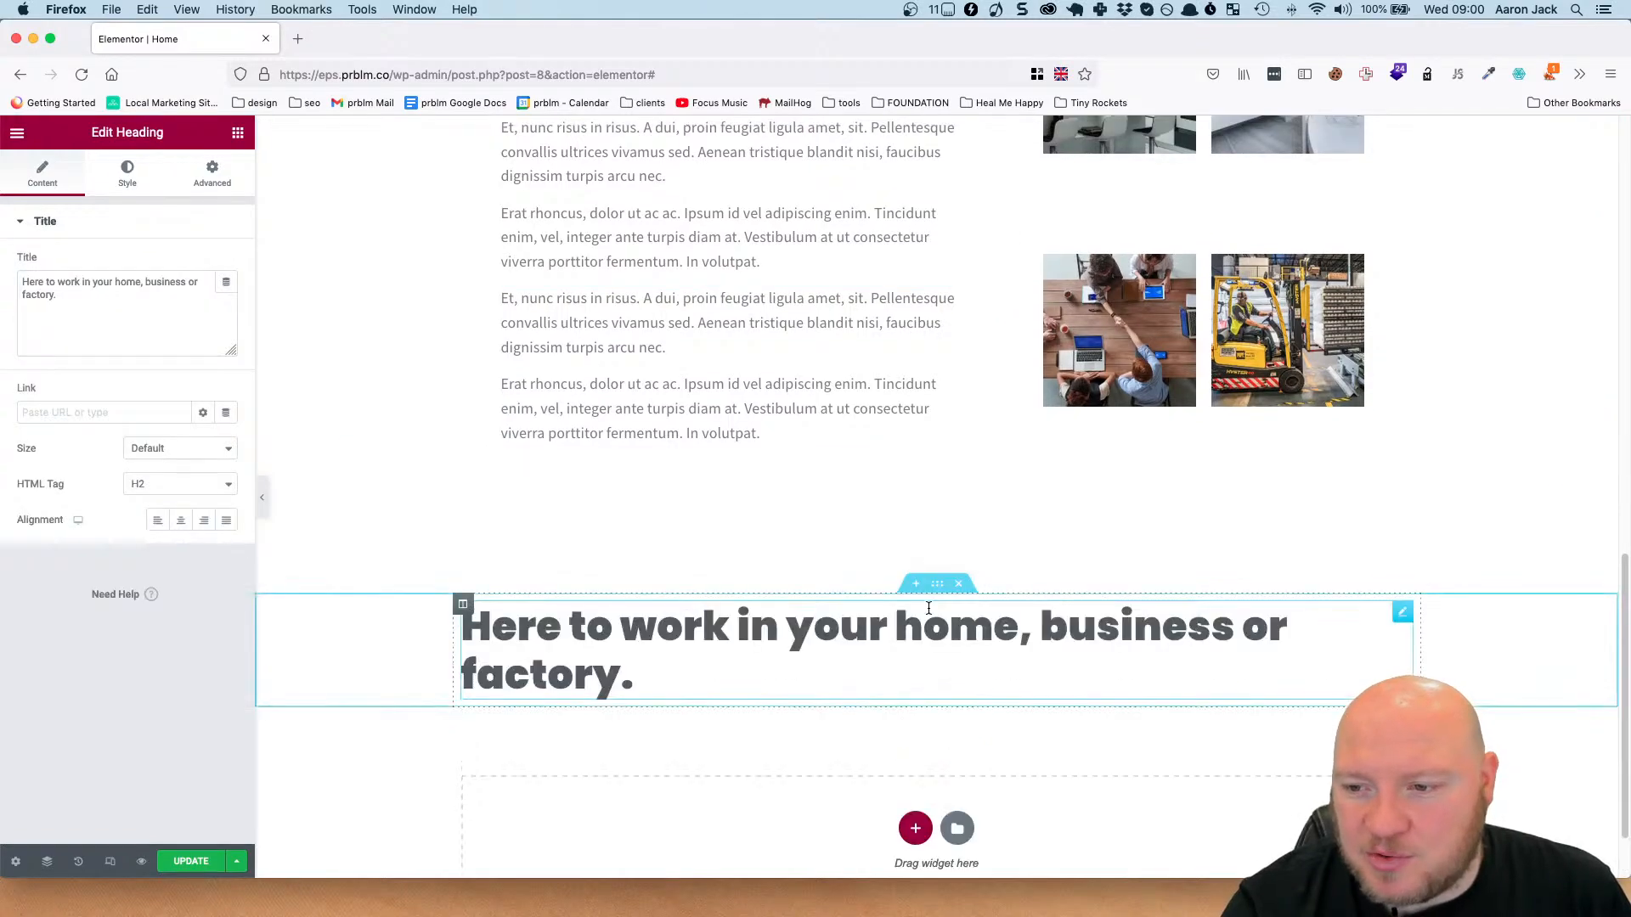
pyautogui.scroll(5, 900, 564)
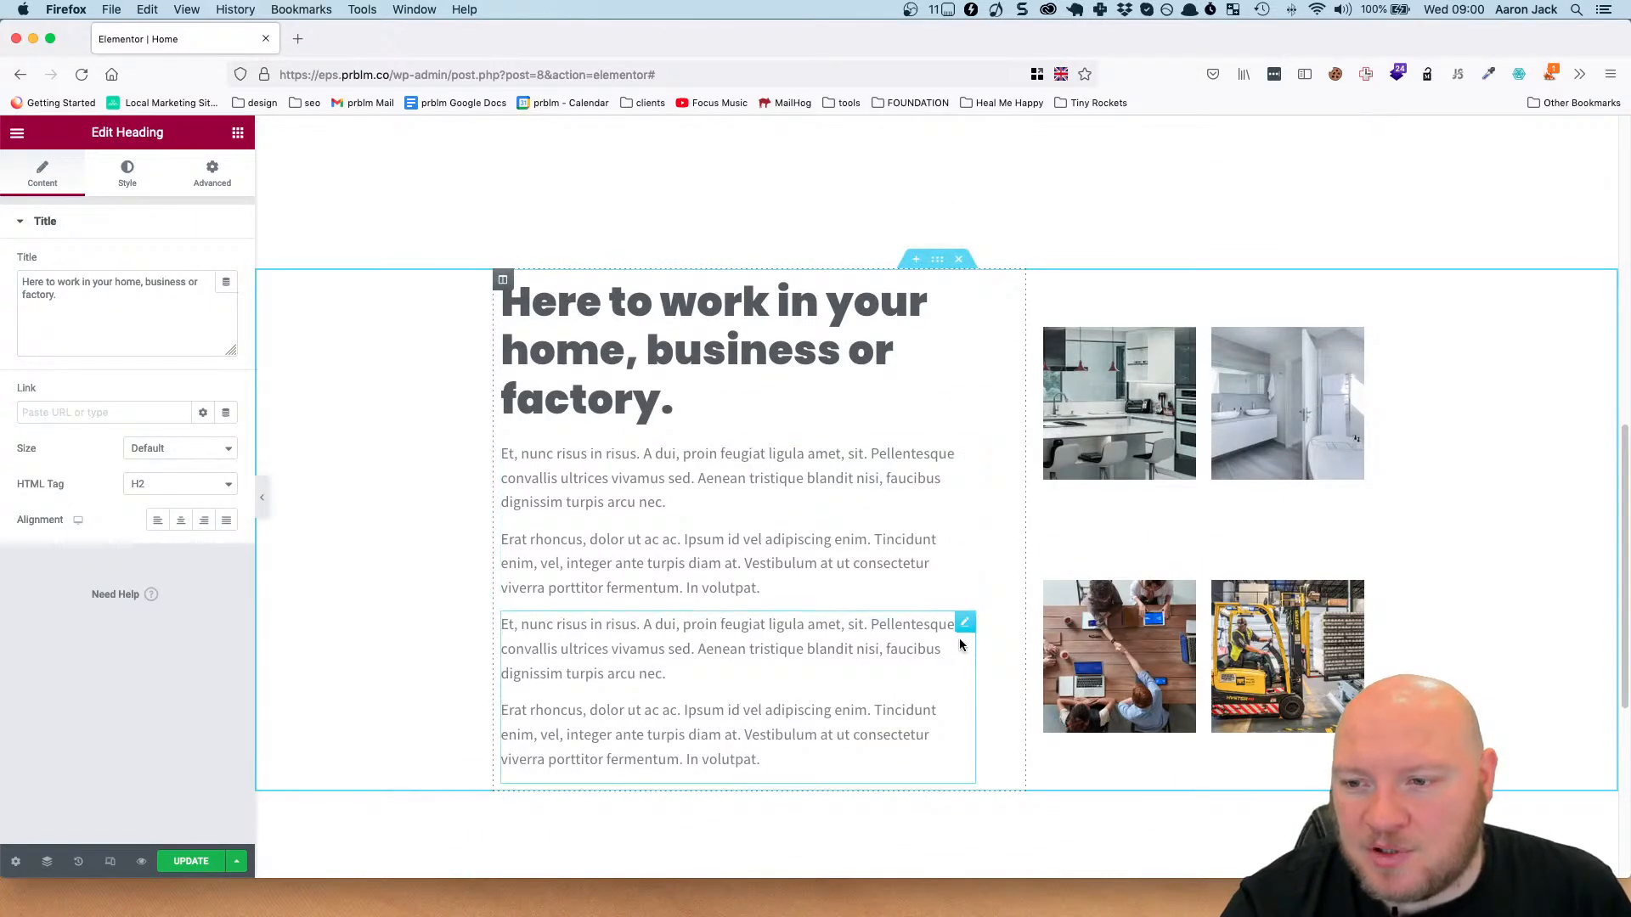
pyautogui.moveTo(966, 625); pyautogui.dragTo(975, 671)
pyautogui.scroll(-3, 973, 676)
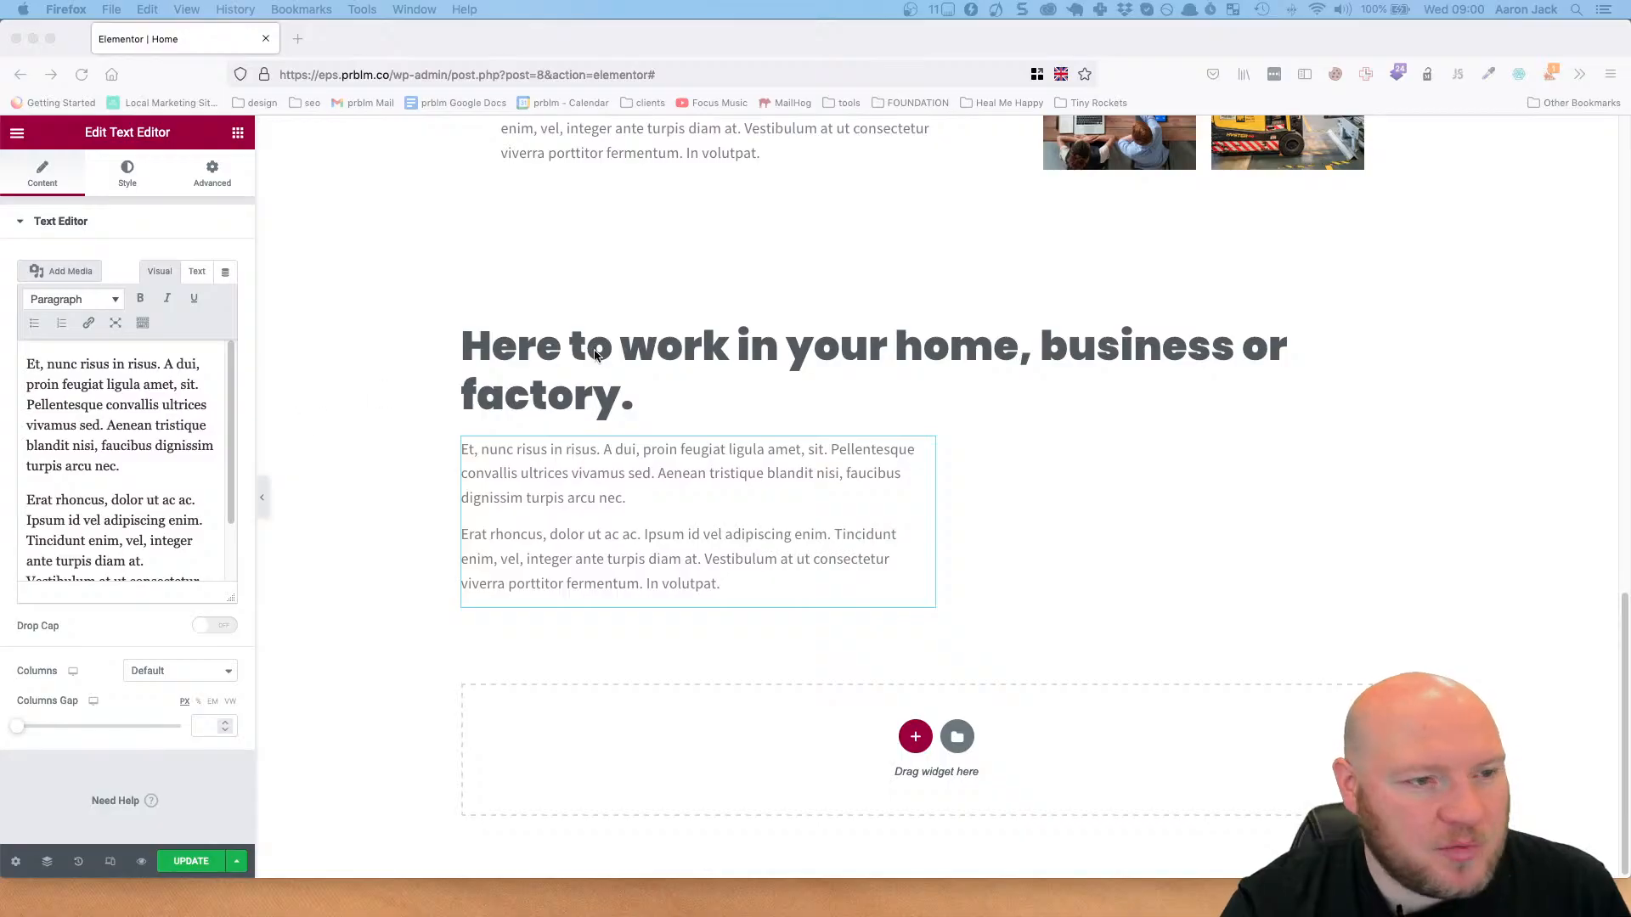
# Change the new section's heading text to "Our Services".
pyautogui.click(668, 351)
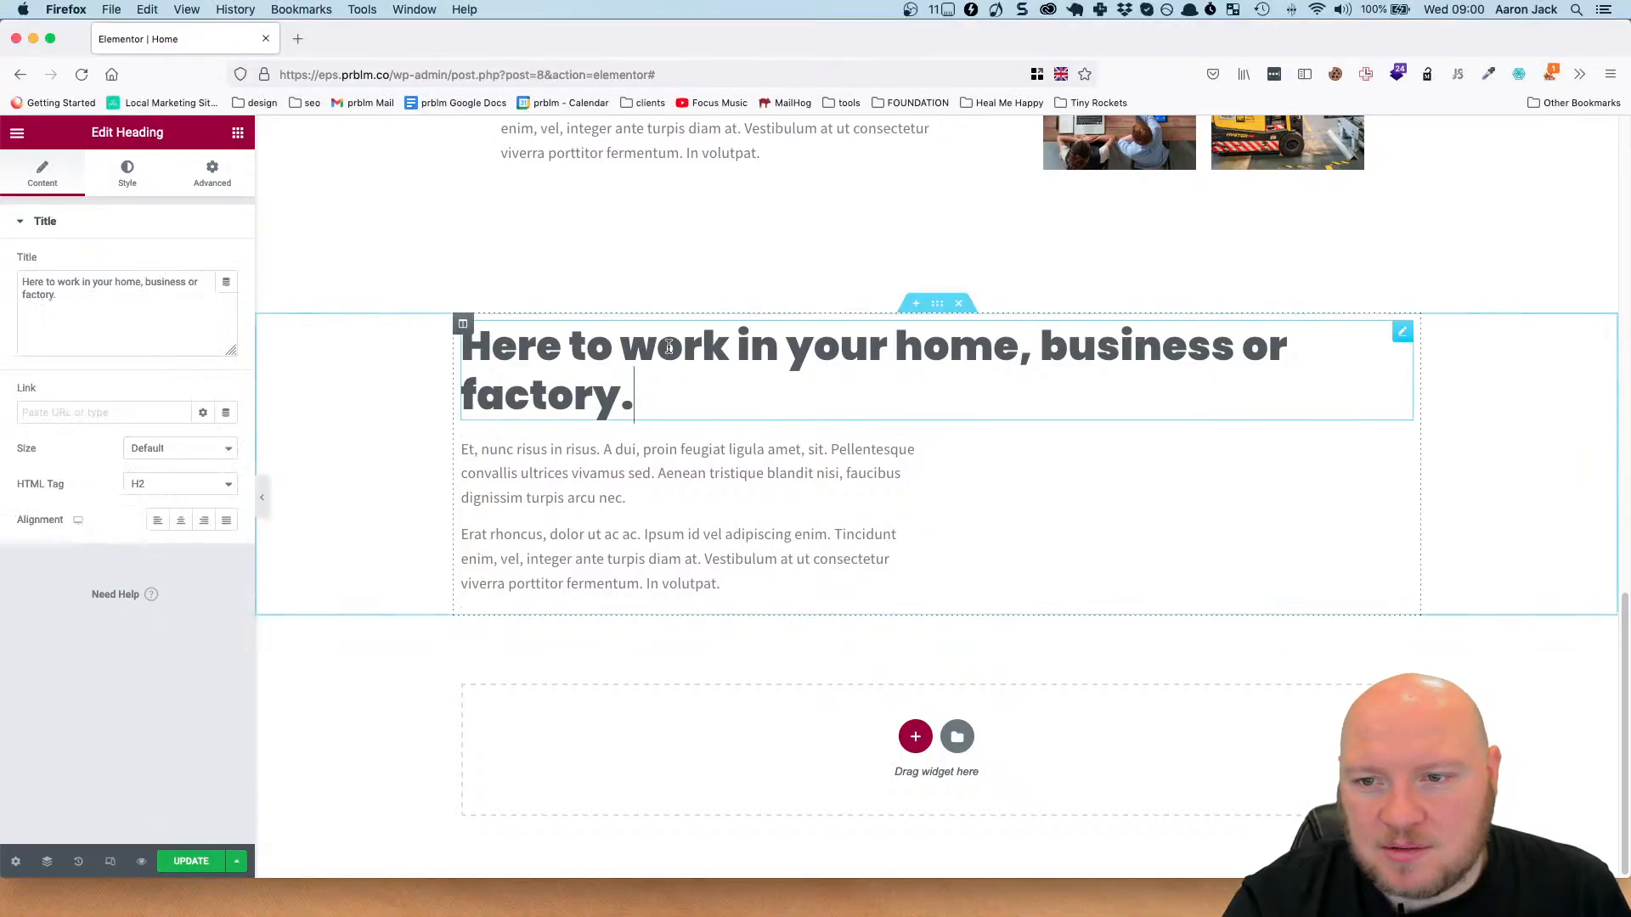
pyautogui.click(136, 304)
pyautogui.press('super+a')
pyautogui.write('Our Services')
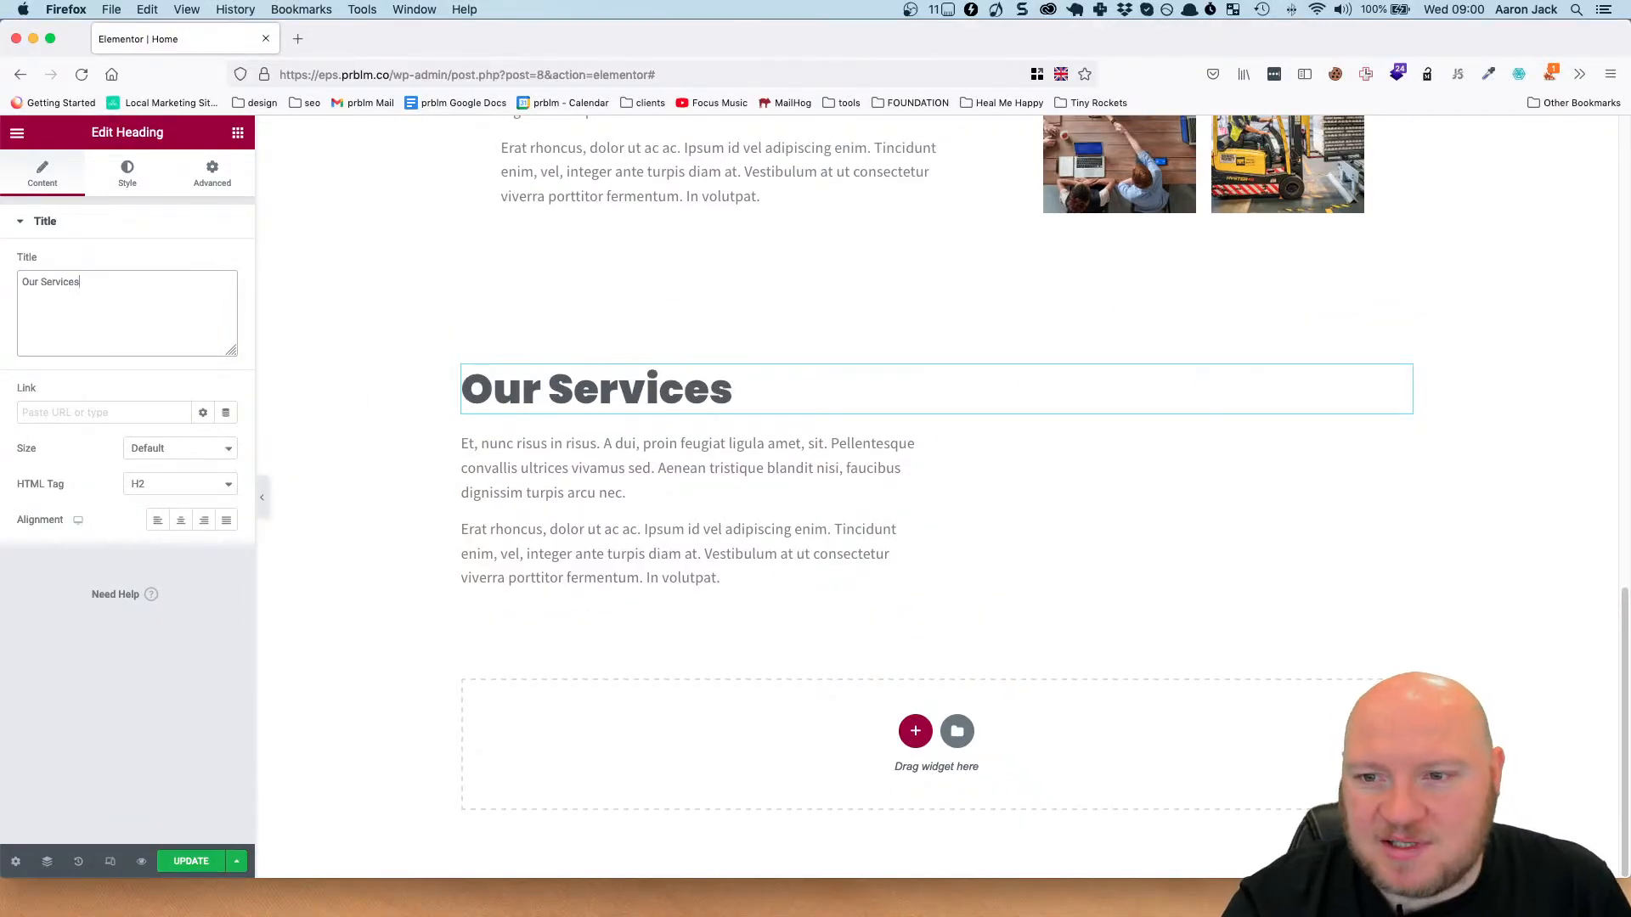
# Replace the paragraphs under the Our Services heading with the design's line "Here is a brief list of how we can help you.".
pyautogui.press('super+Tab')
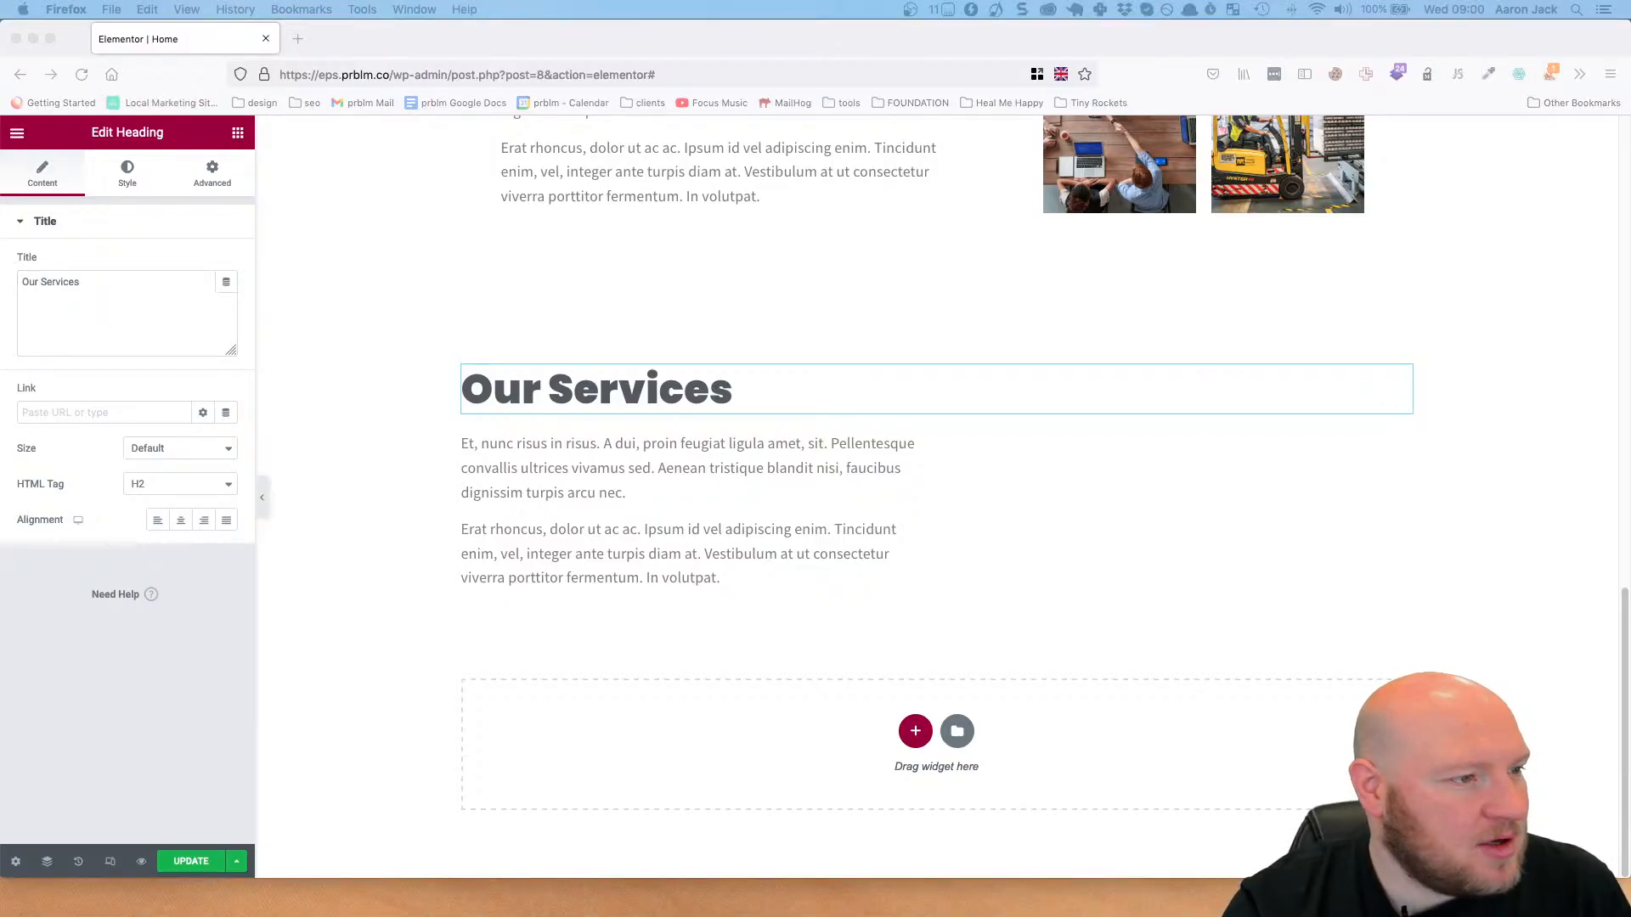
pyautogui.click(737, 441)
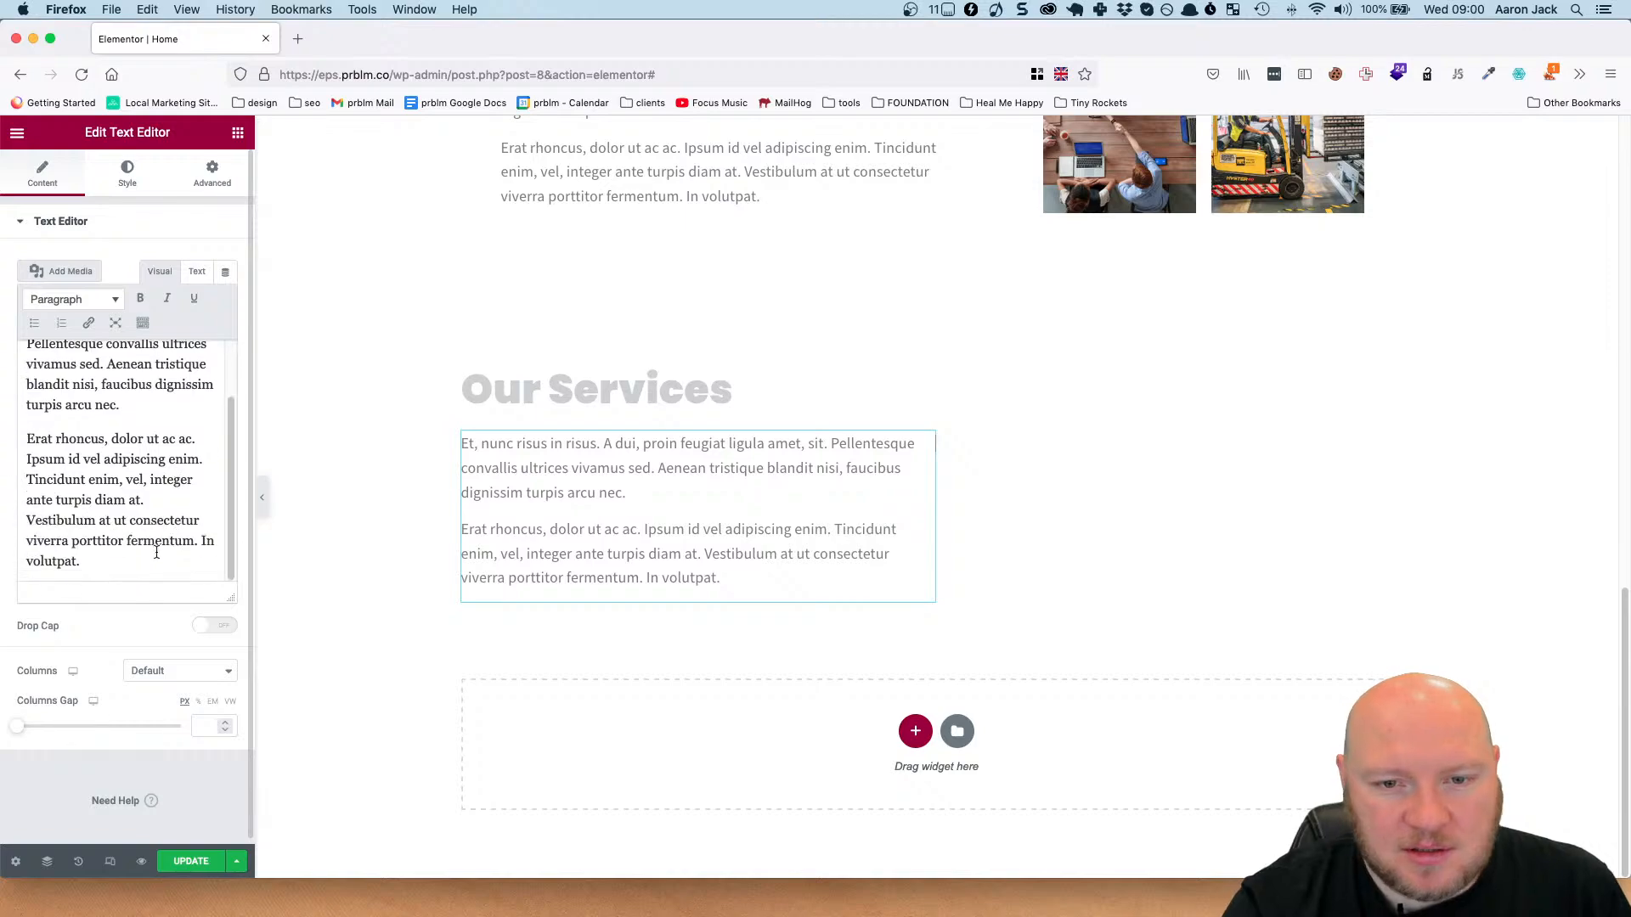
pyautogui.moveTo(157, 552); pyautogui.dragTo(25, 344)
pyautogui.write('Here is a brief list of how we can help you.')
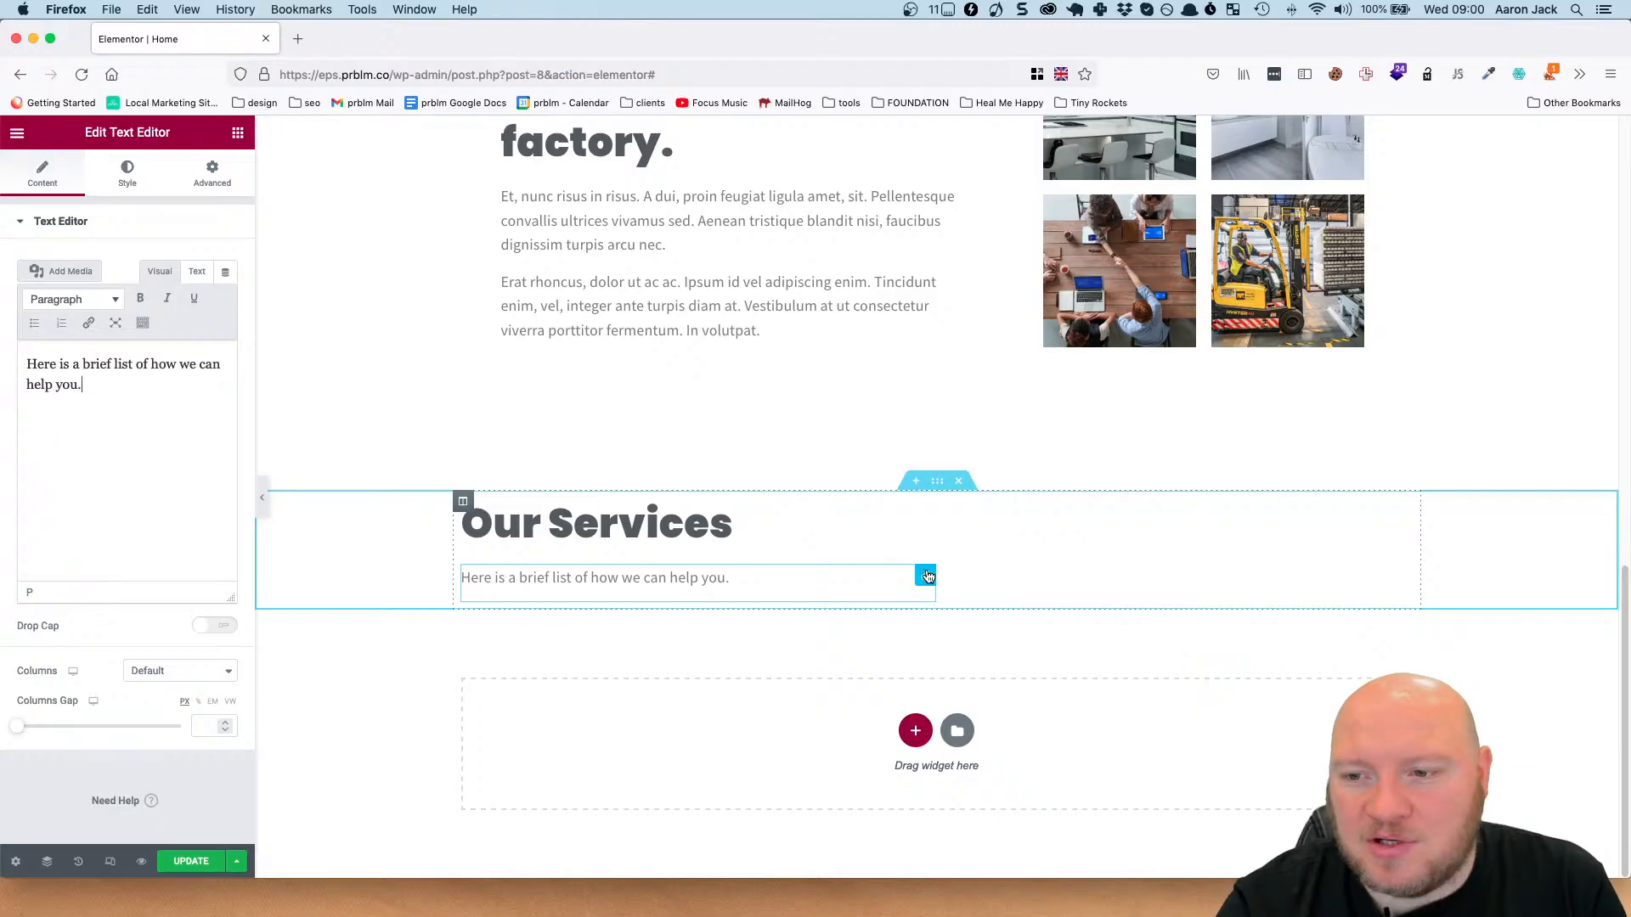
# Set the positioning width of the text block under the Our Services heading to Default.
pyautogui.click(128, 175)
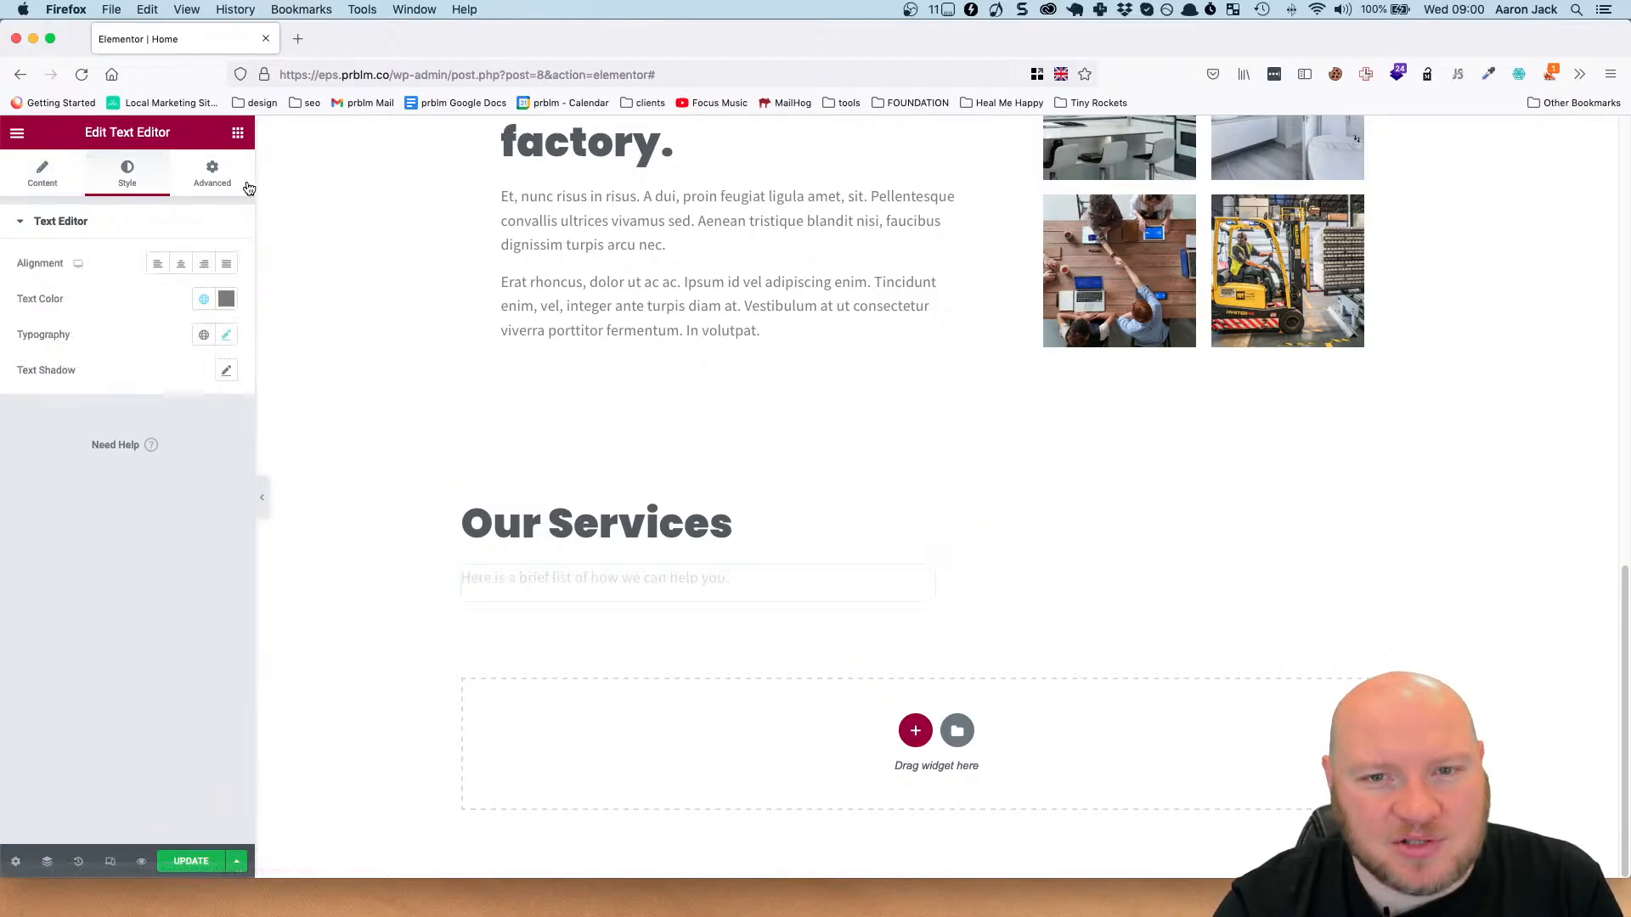
pyautogui.click(231, 185)
pyautogui.scroll(-3, 226, 422)
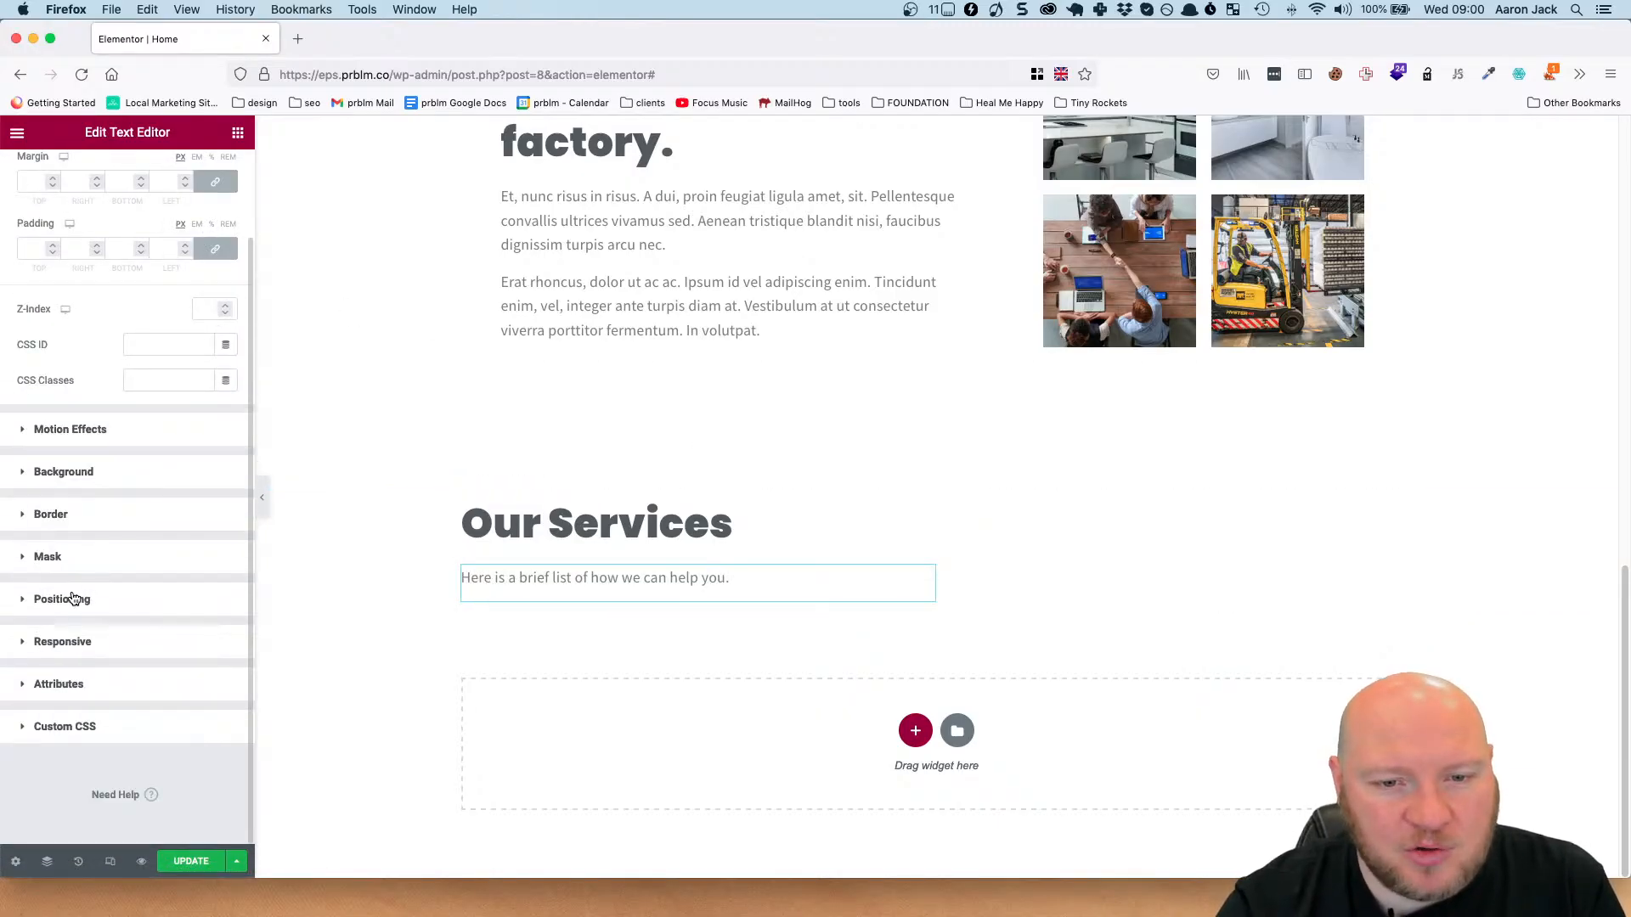
pyautogui.click(73, 600)
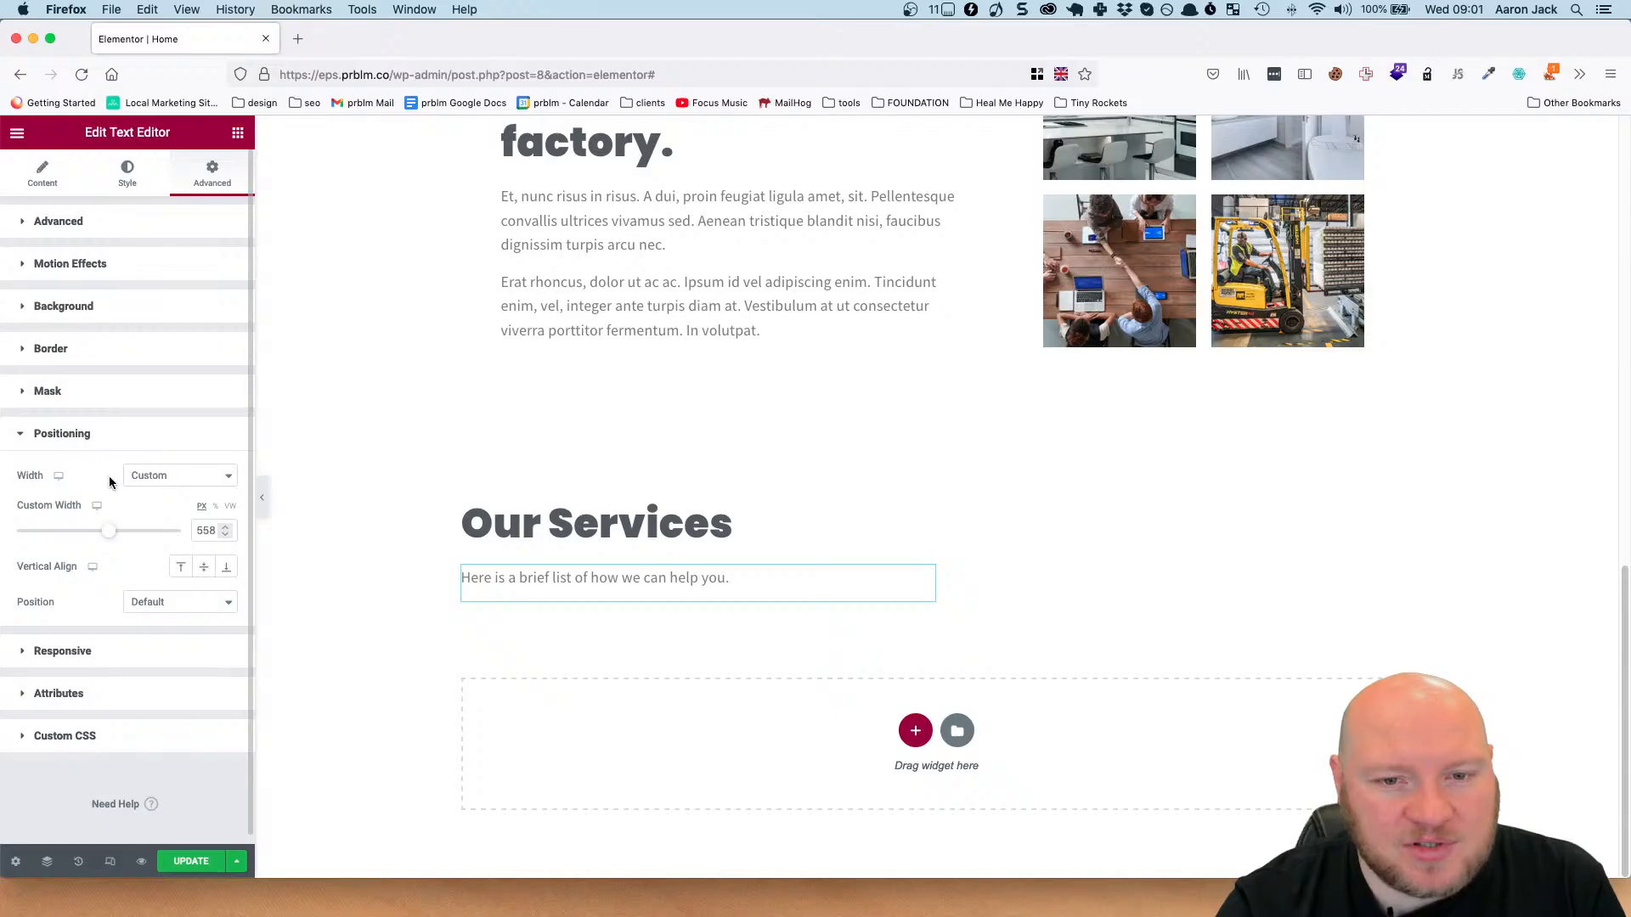
pyautogui.click(153, 475)
pyautogui.click(158, 425)
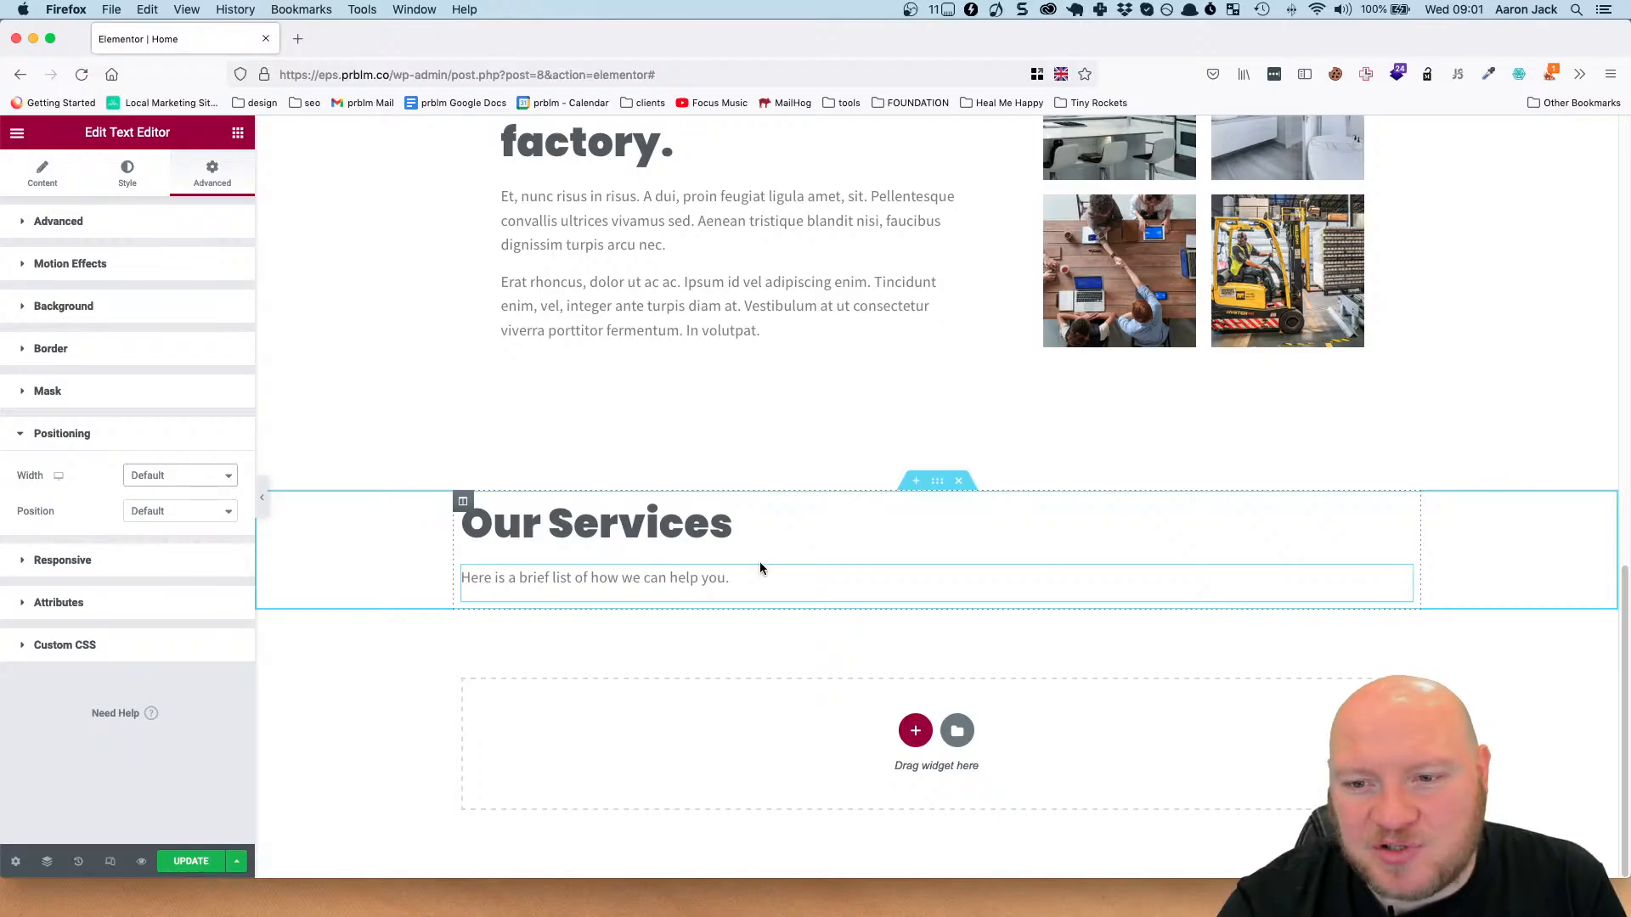
# Centre-align the Our Services heading and the text block beneath it.
pyautogui.click(1403, 510)
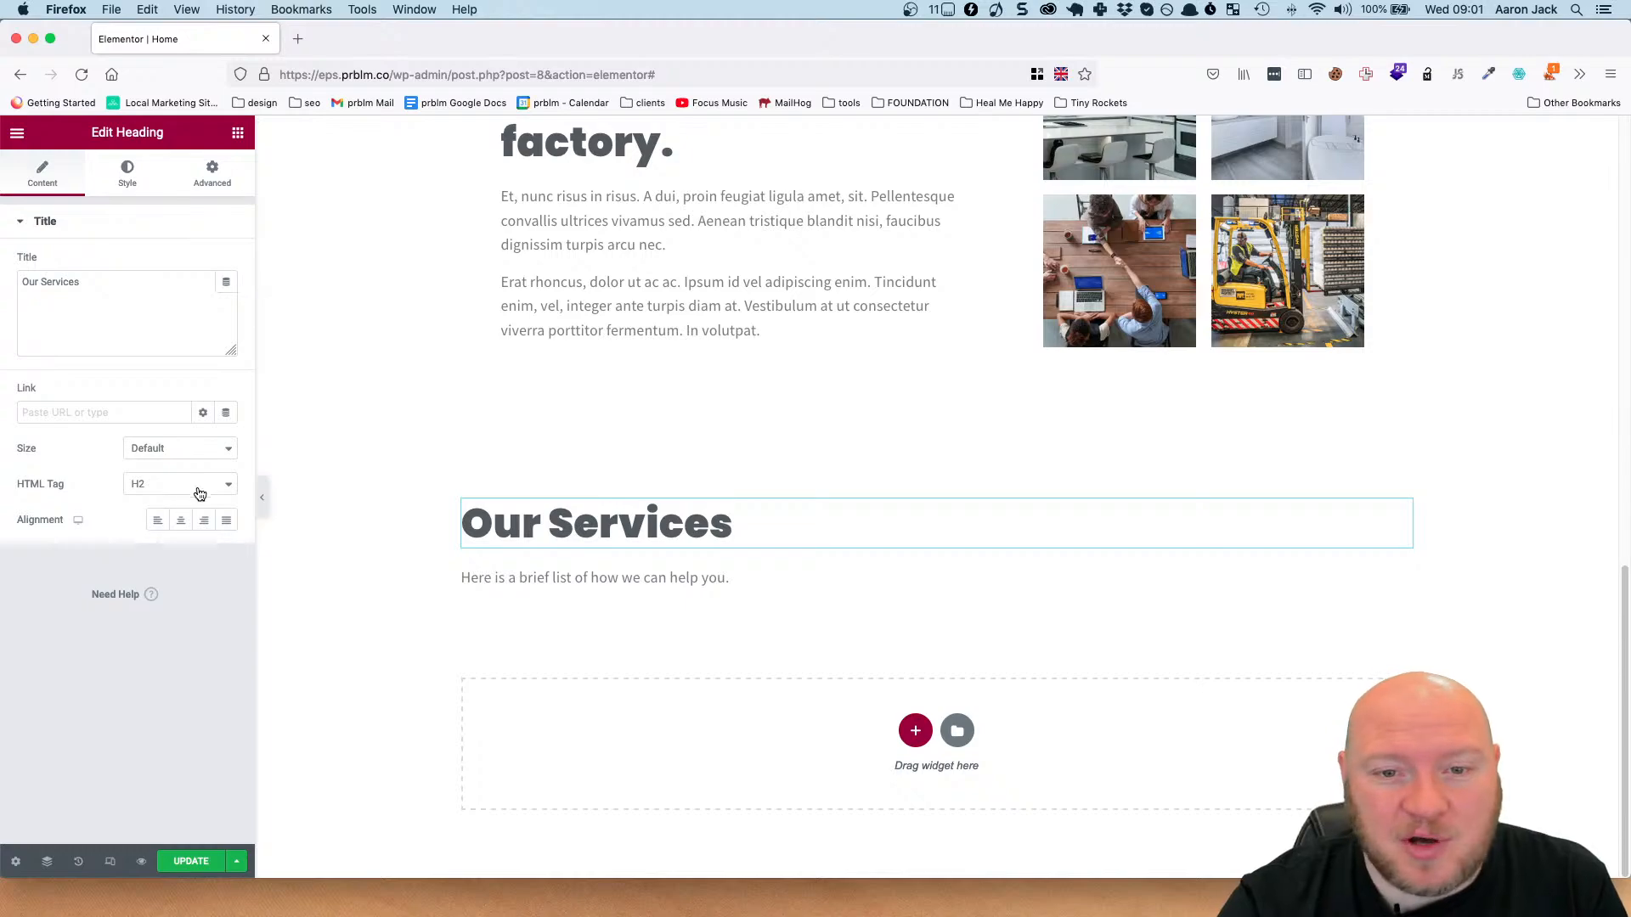
pyautogui.click(181, 520)
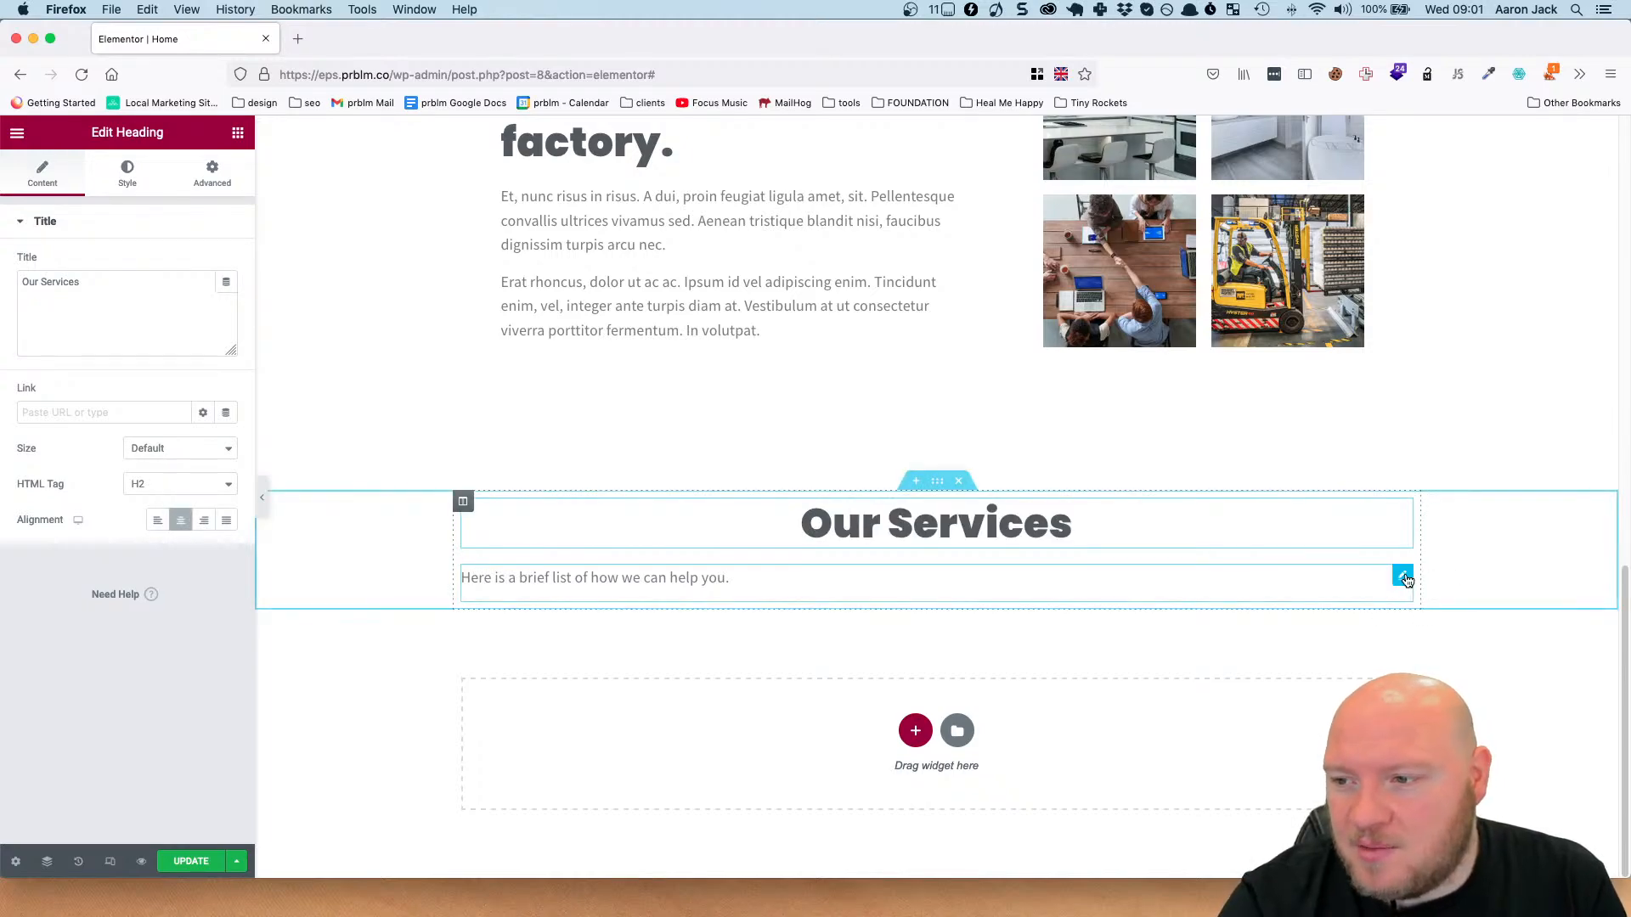
pyautogui.click(1403, 614)
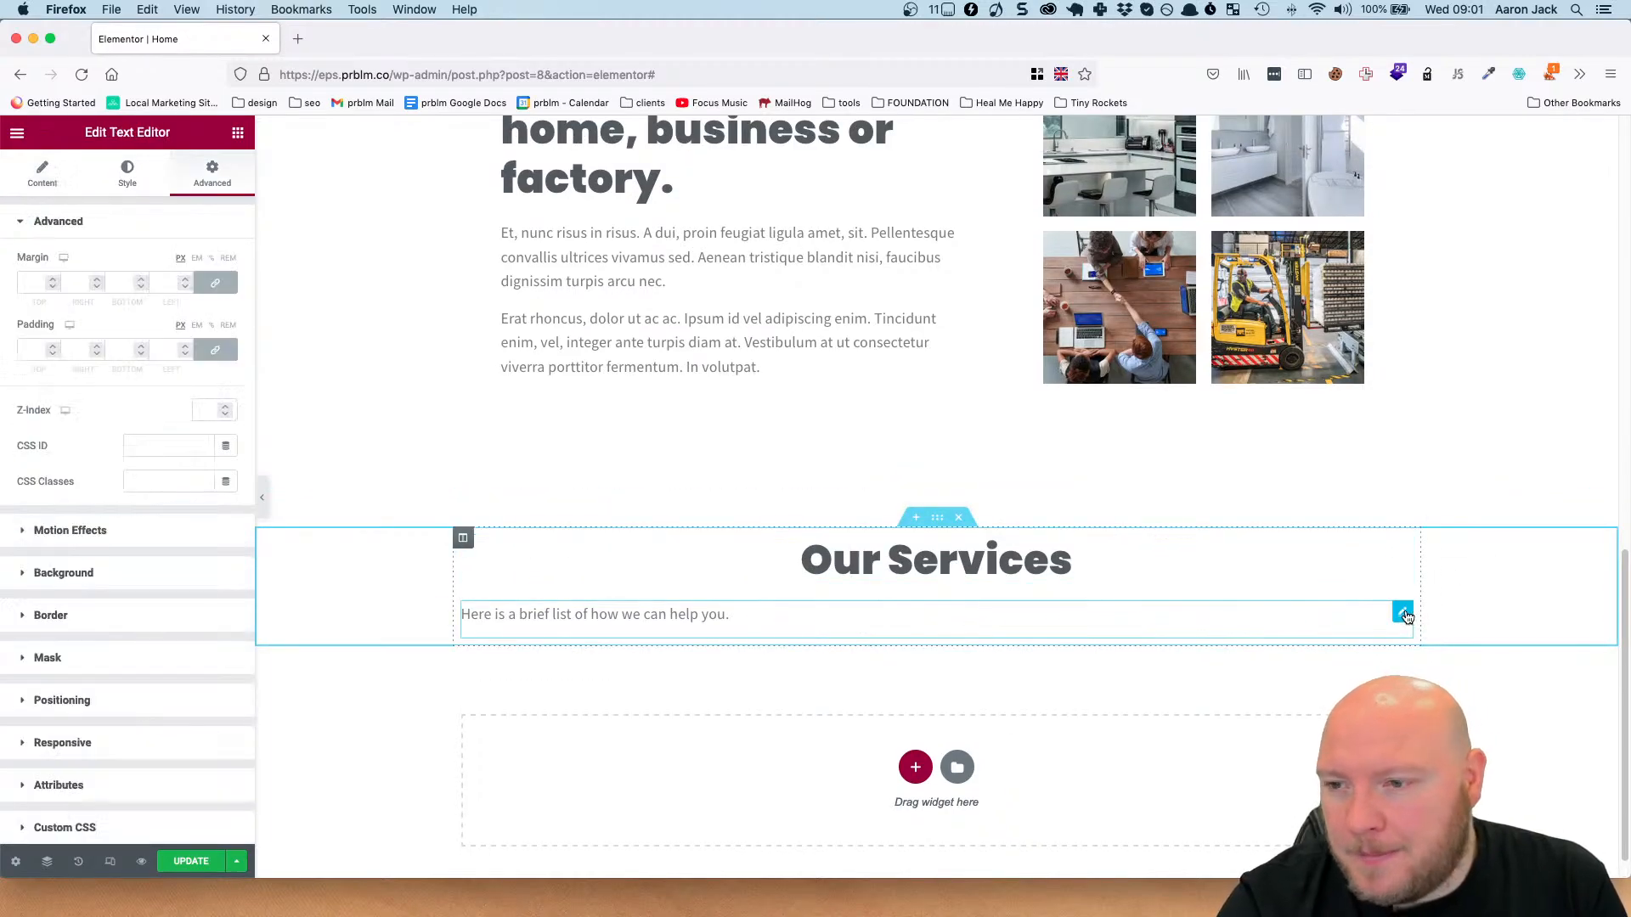
pyautogui.click(41, 174)
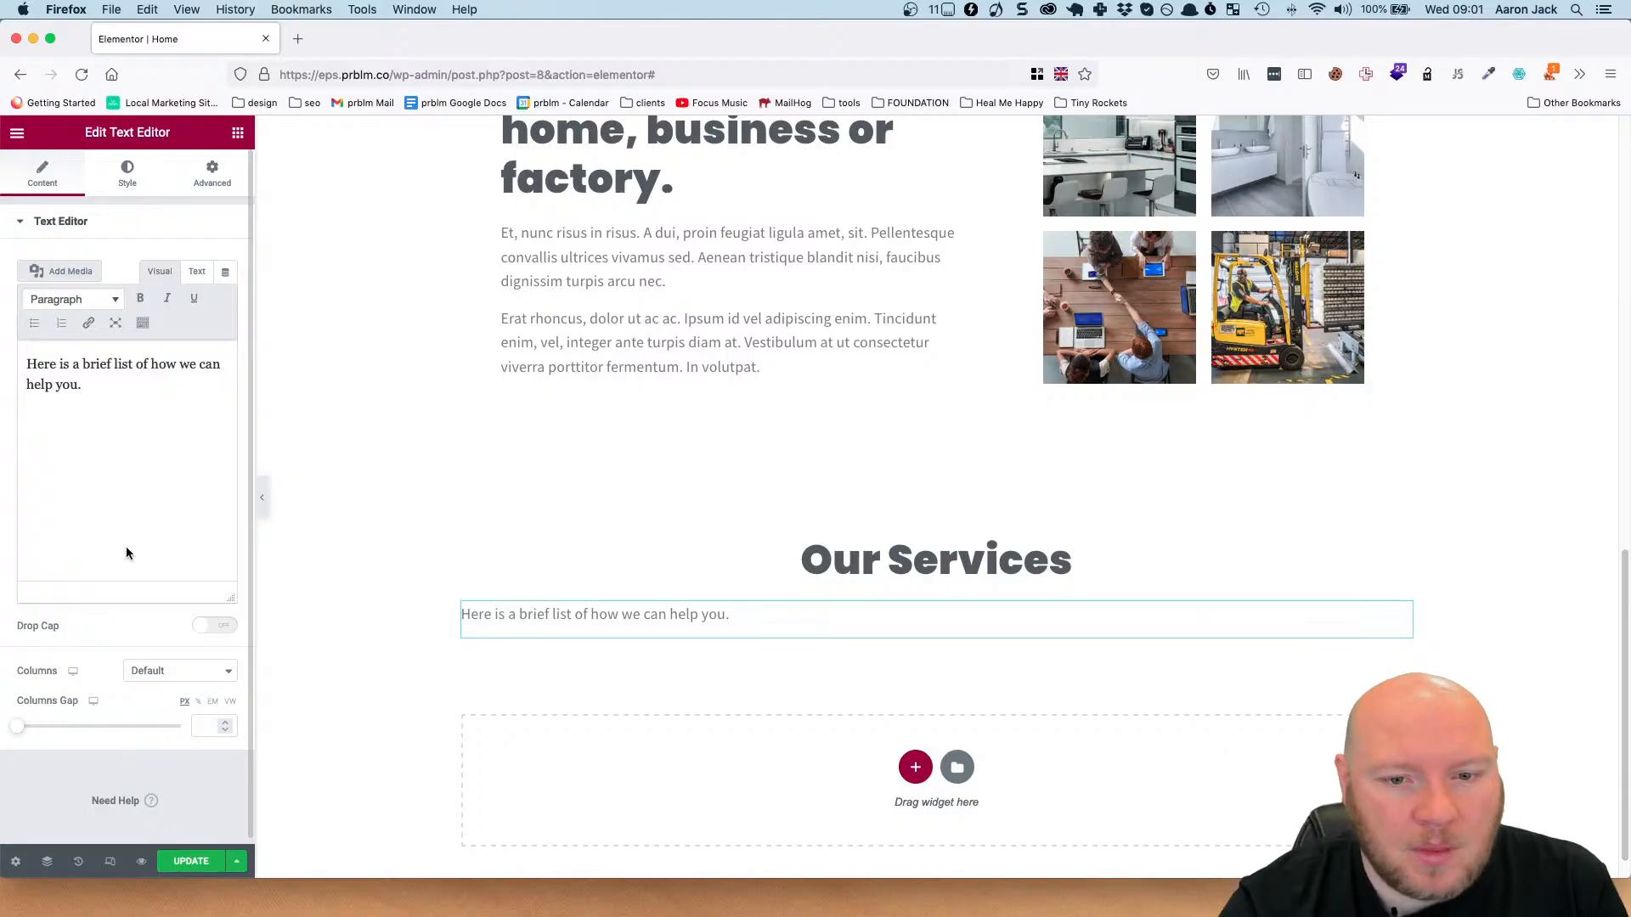
pyautogui.click(127, 174)
pyautogui.click(182, 264)
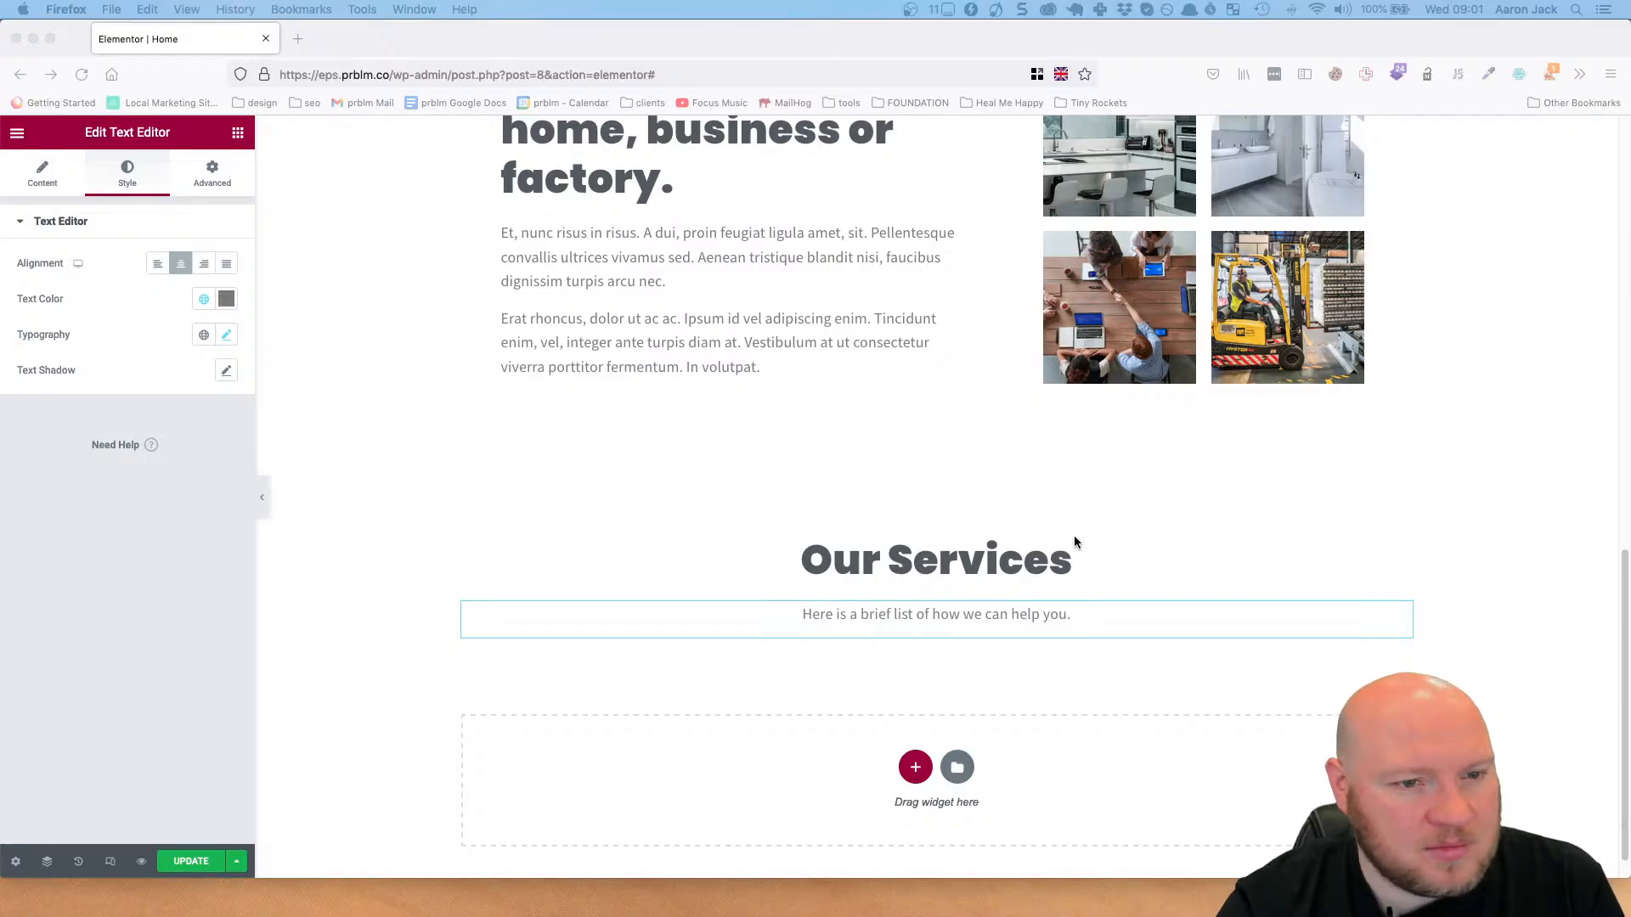
# Set the Our Services heading's text colour to #424242 and save the page.
pyautogui.click(1096, 556)
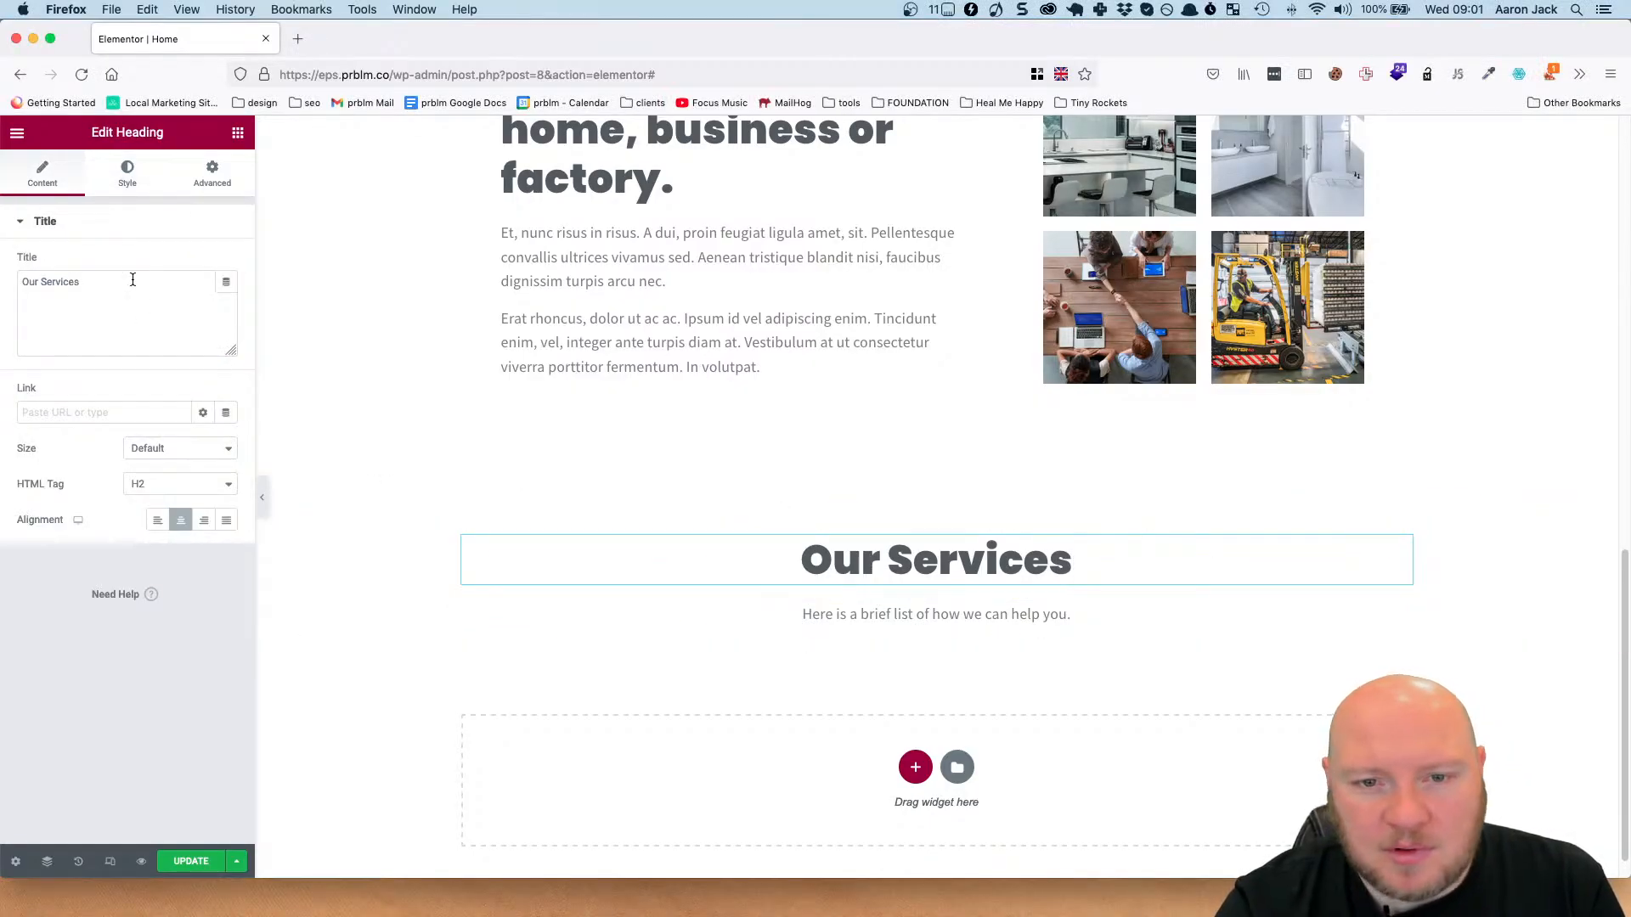
pyautogui.click(131, 180)
pyautogui.click(226, 262)
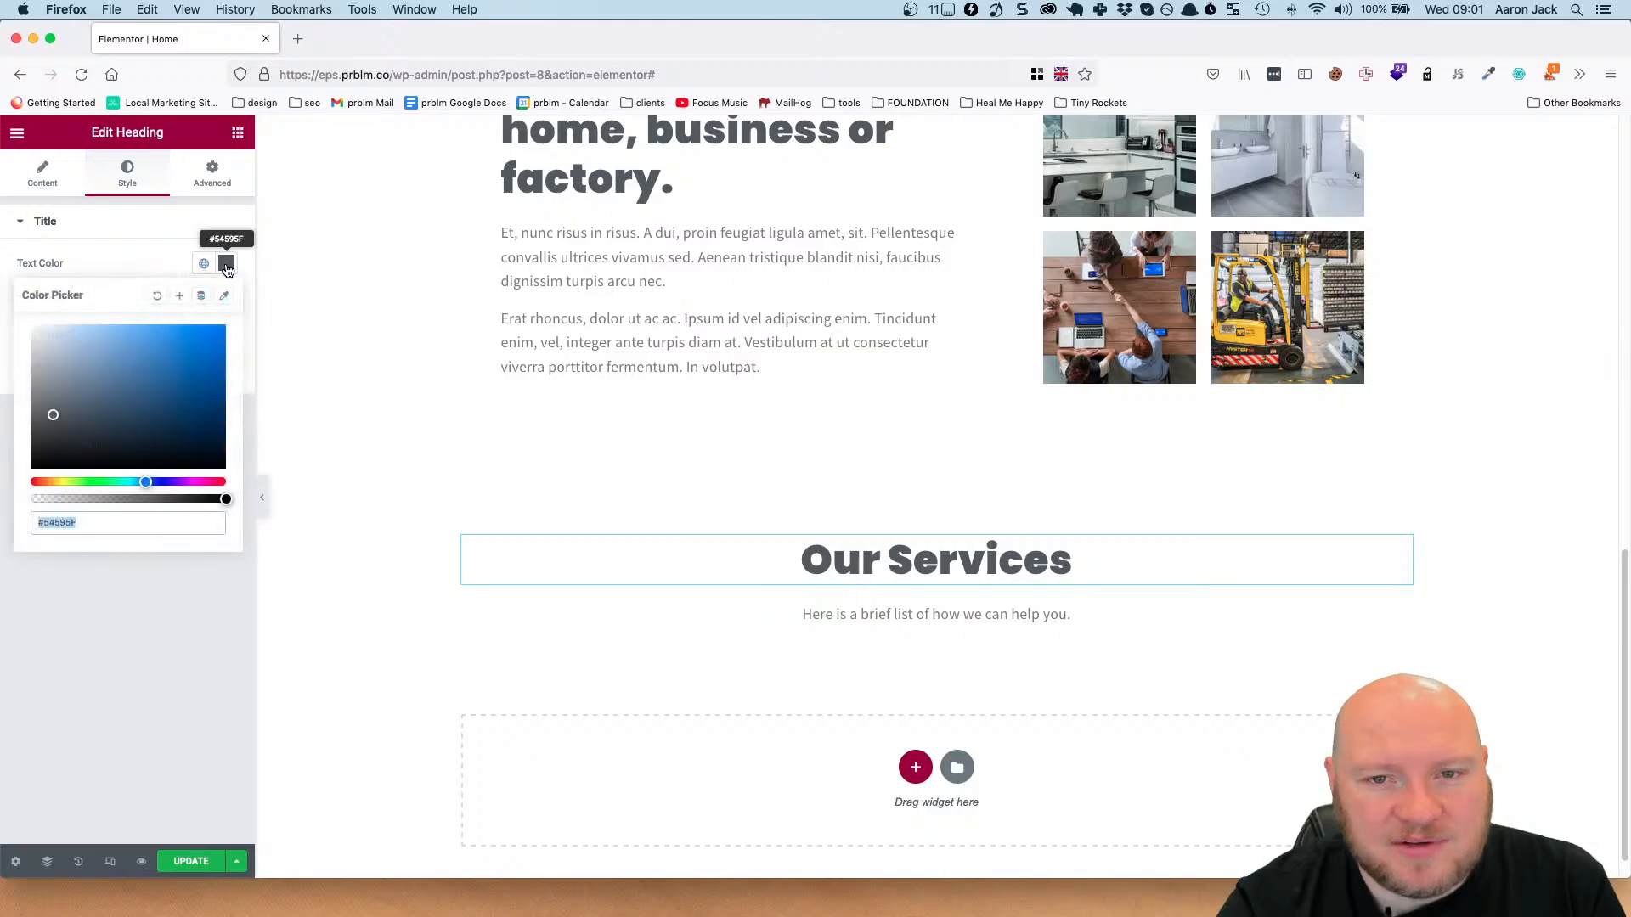
pyautogui.click(99, 523)
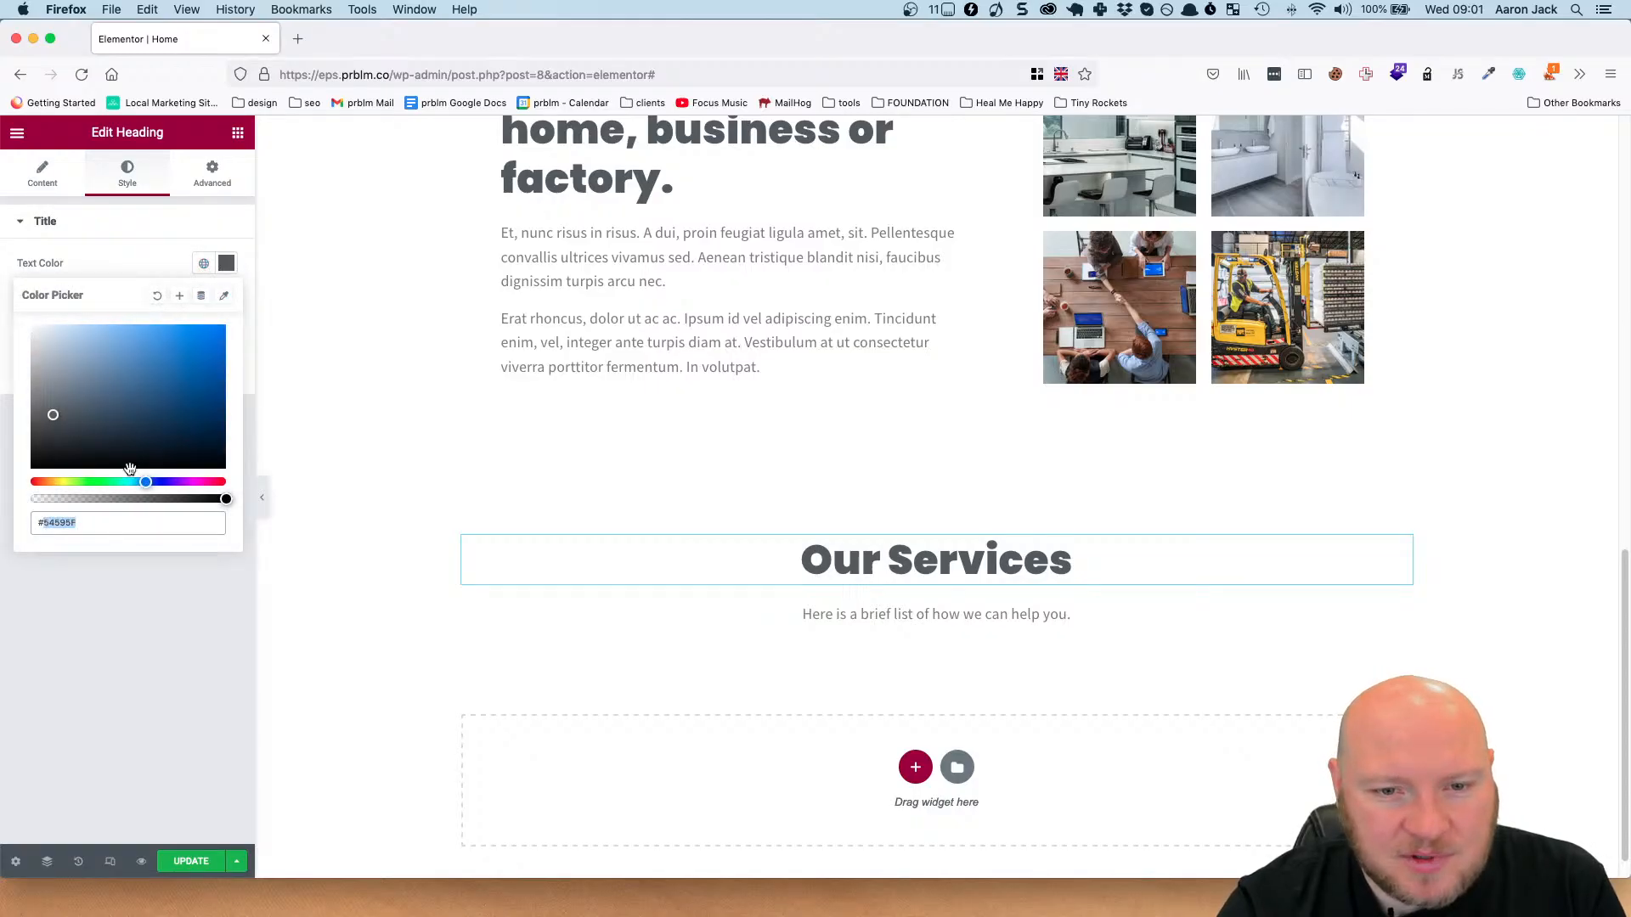
pyautogui.write('424242')
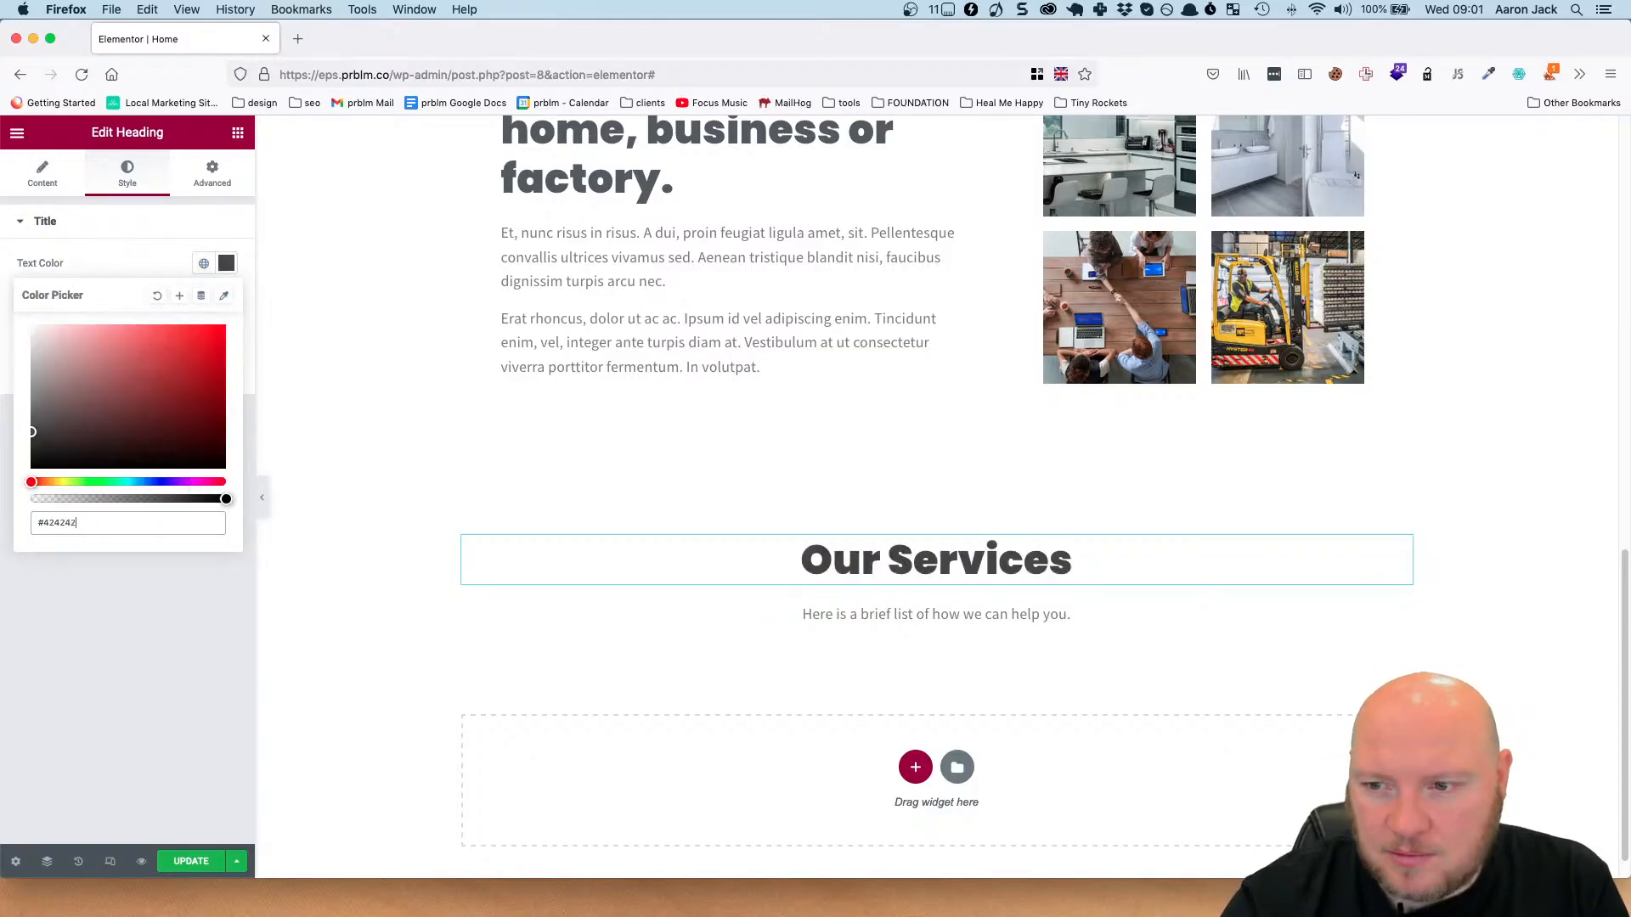
pyautogui.click(194, 863)
pyautogui.scroll(3, 705, 439)
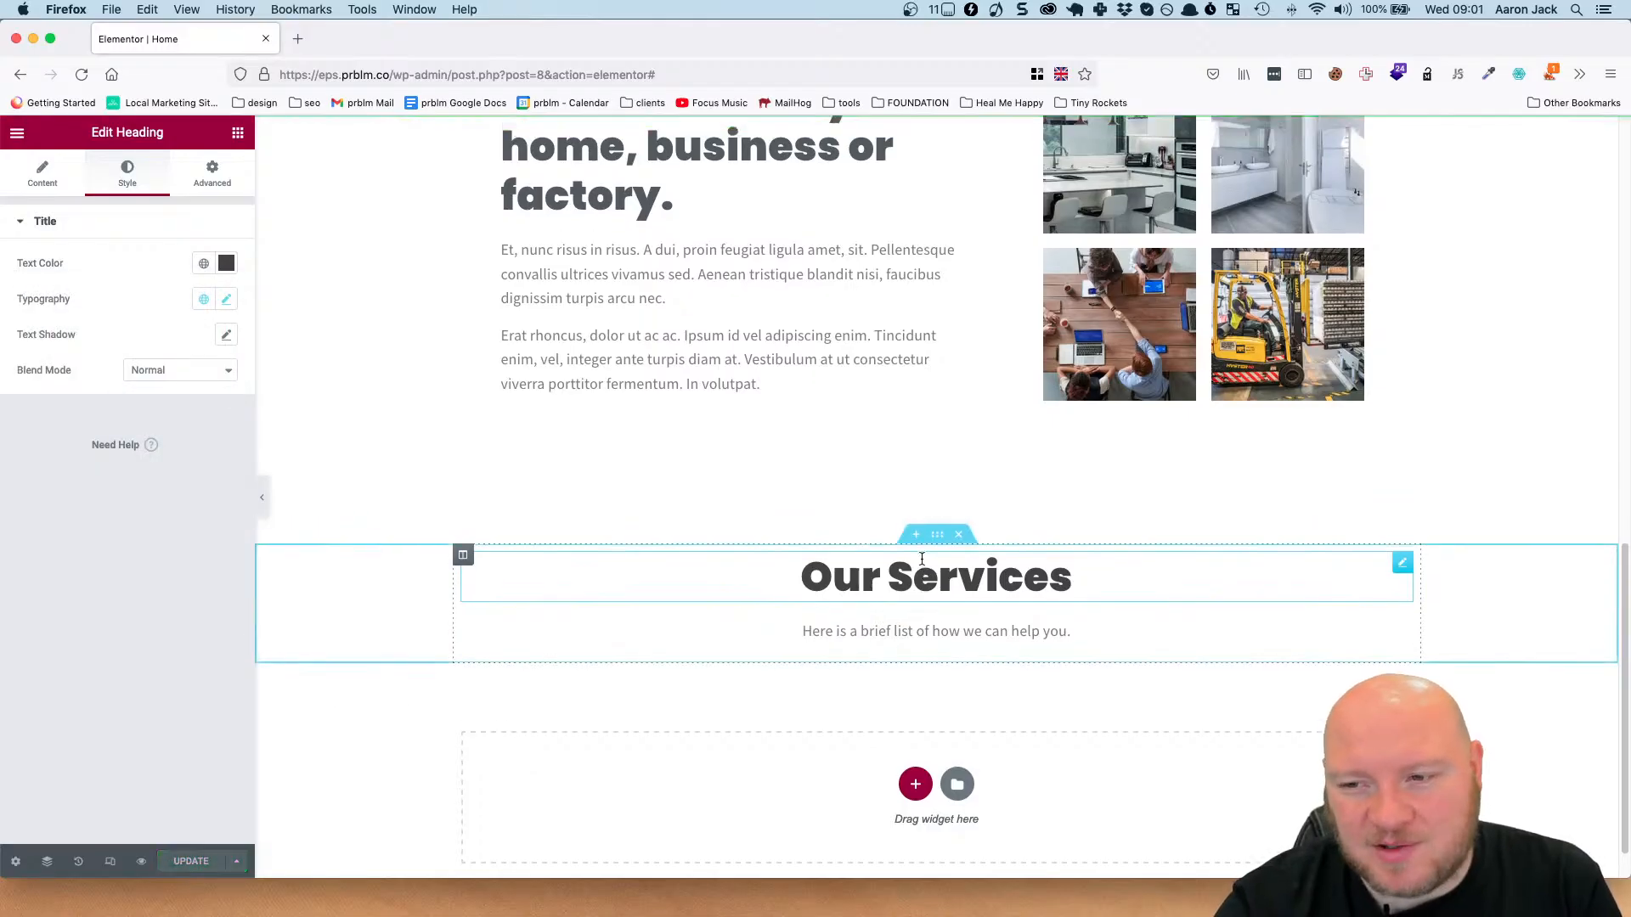
pyautogui.scroll(-3, 934, 411)
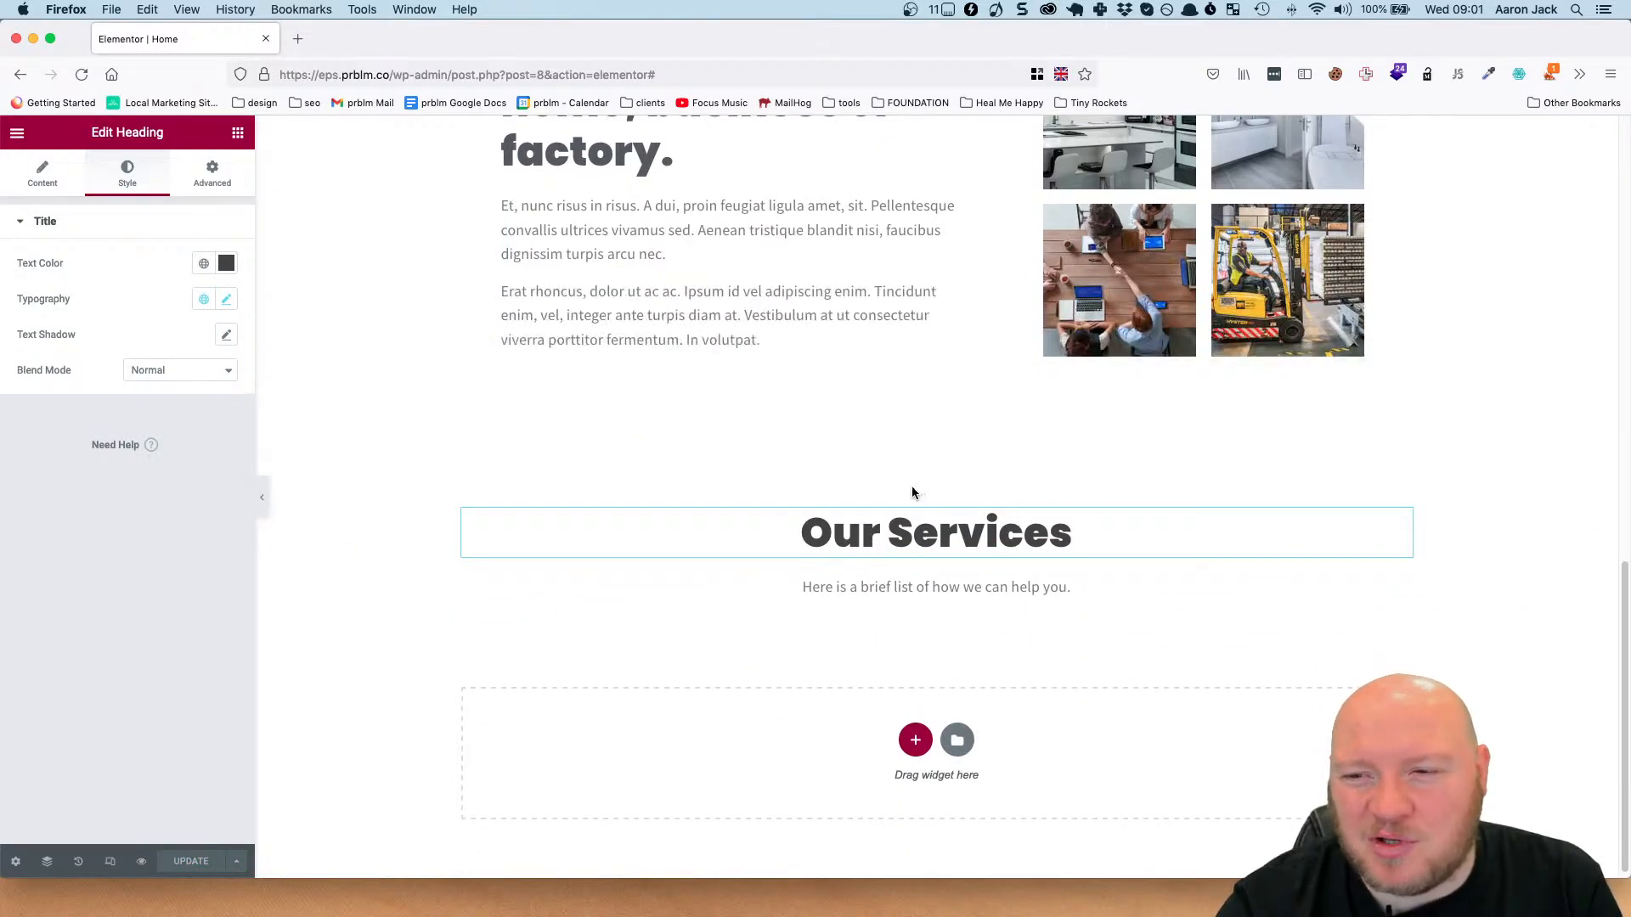
pyautogui.scroll(3, 645, 441)
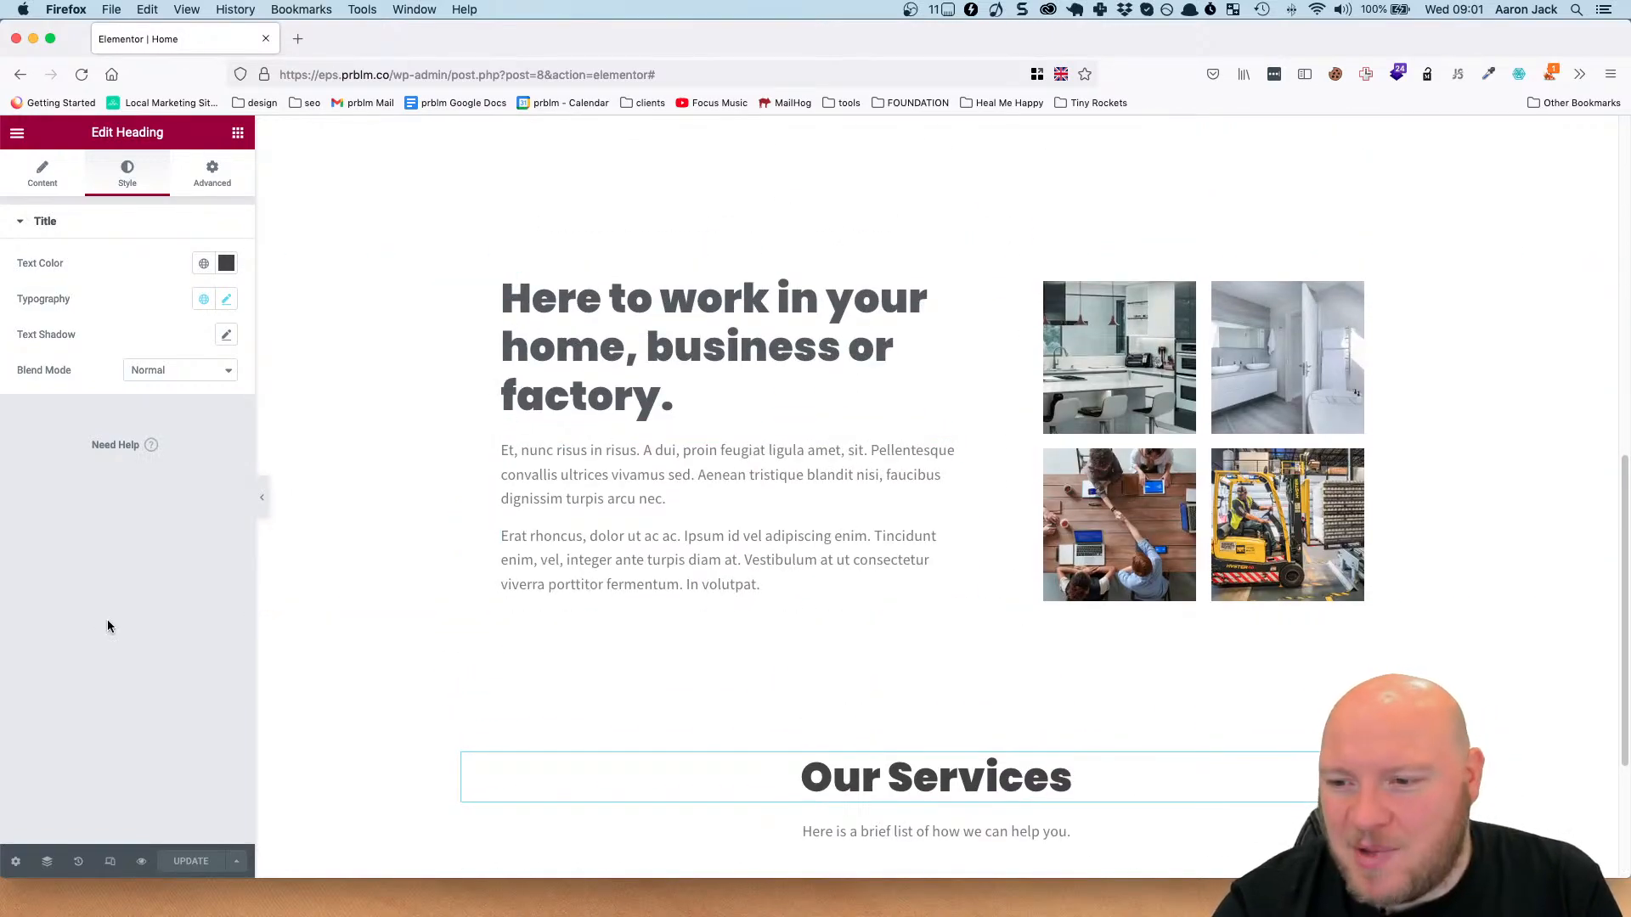
pyautogui.scroll(-3, 904, 591)
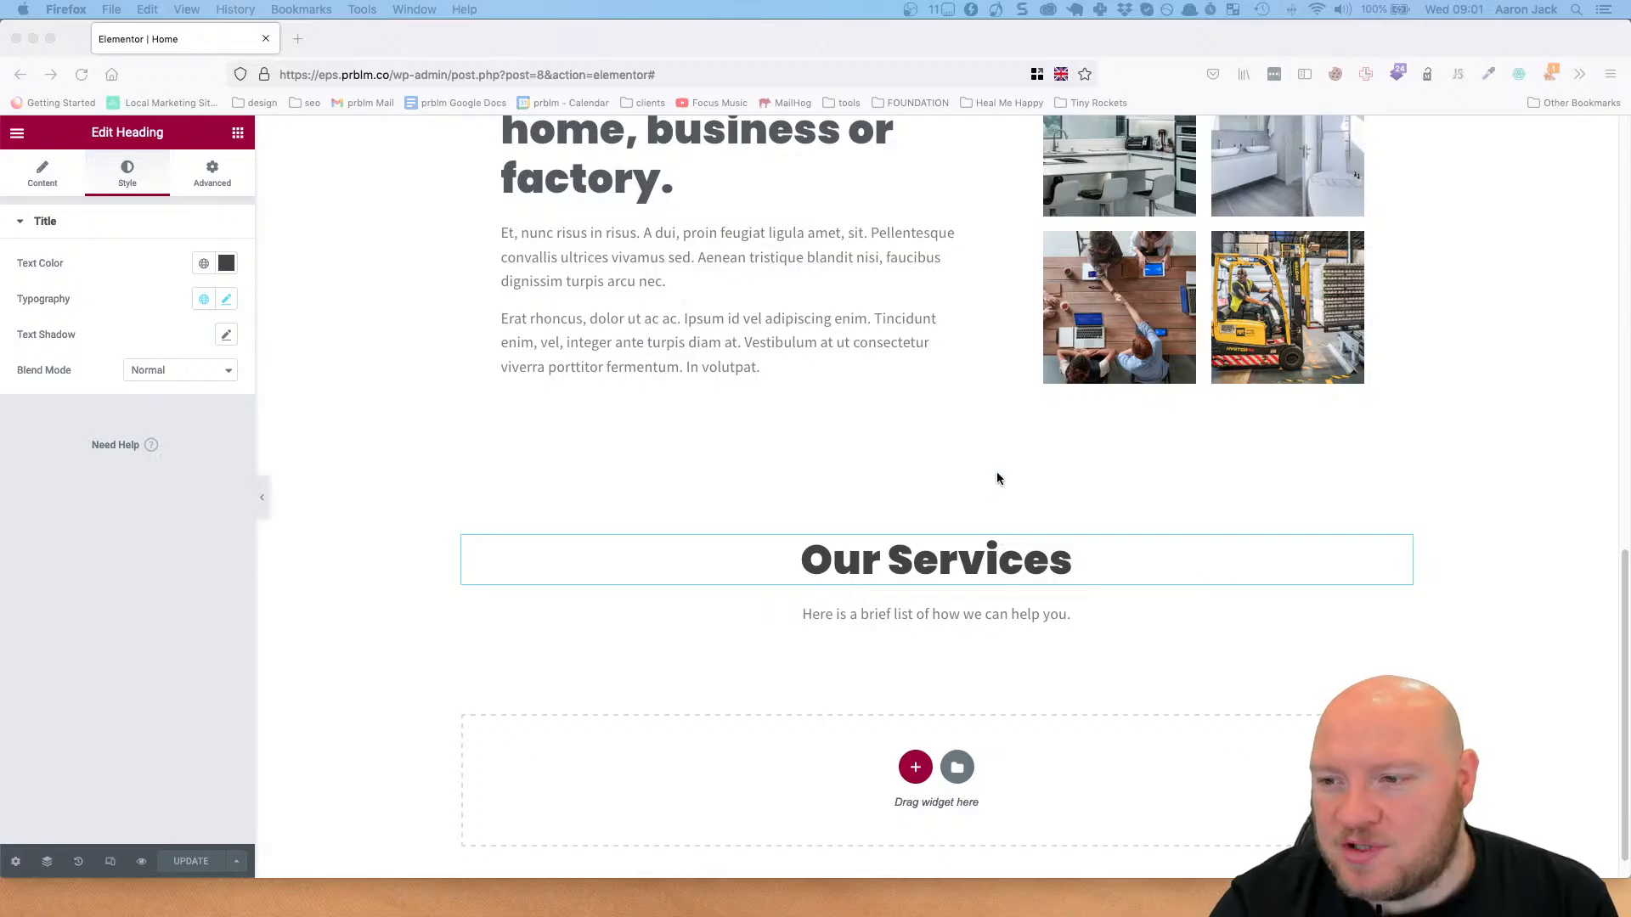
# Give the Our Services section a classic background with the colour #424242.
pyautogui.click(991, 503)
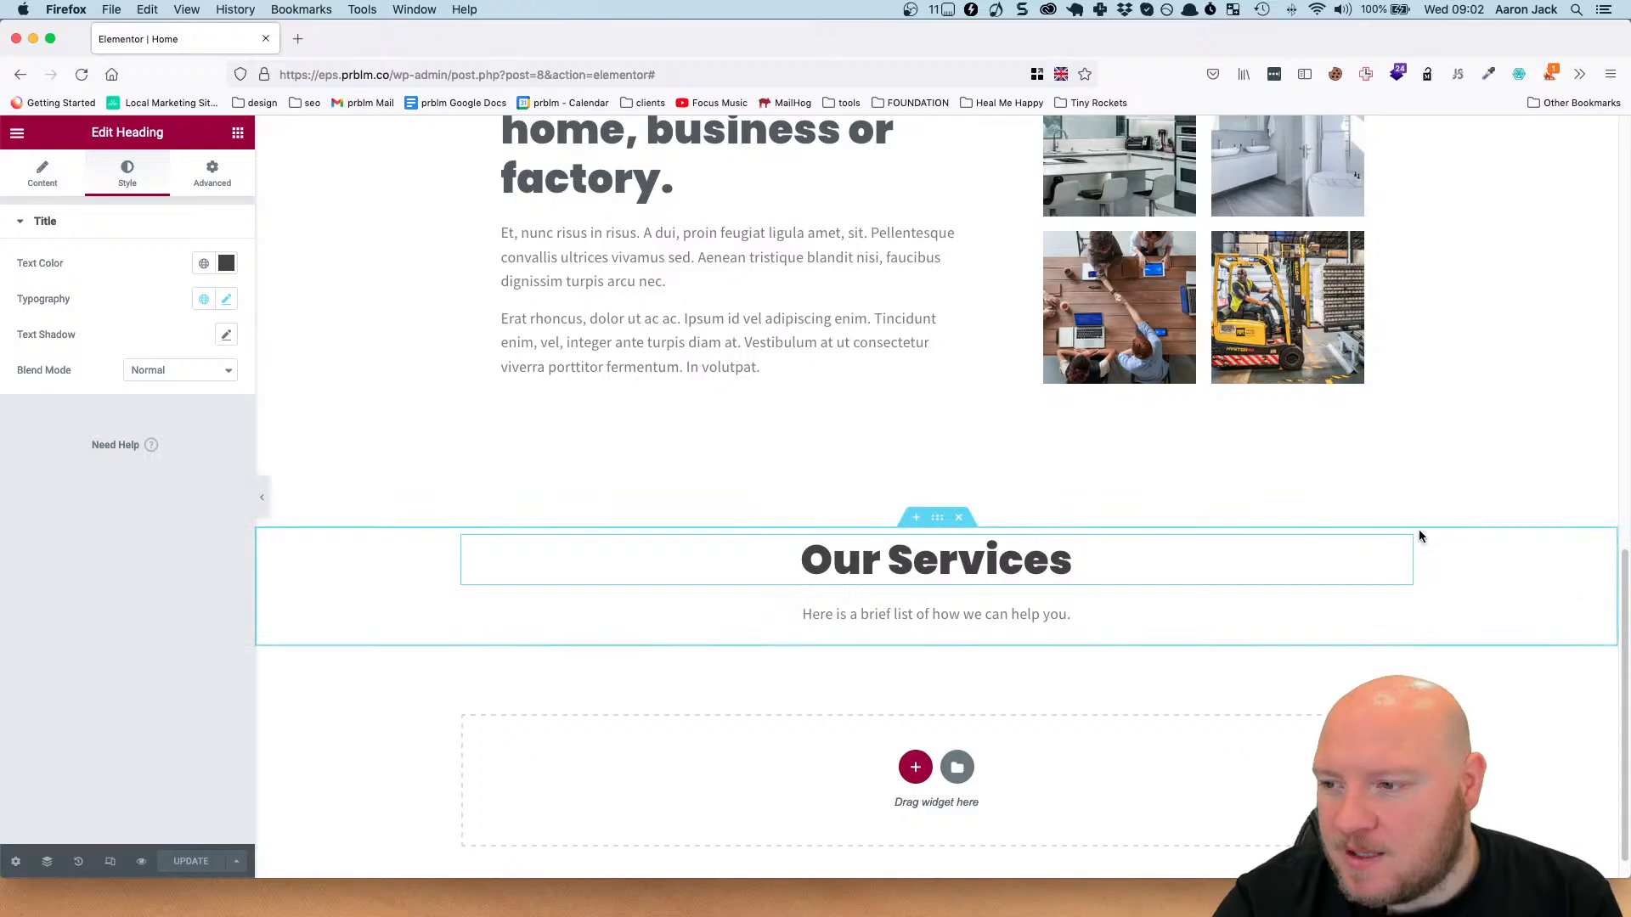
pyautogui.click(934, 522)
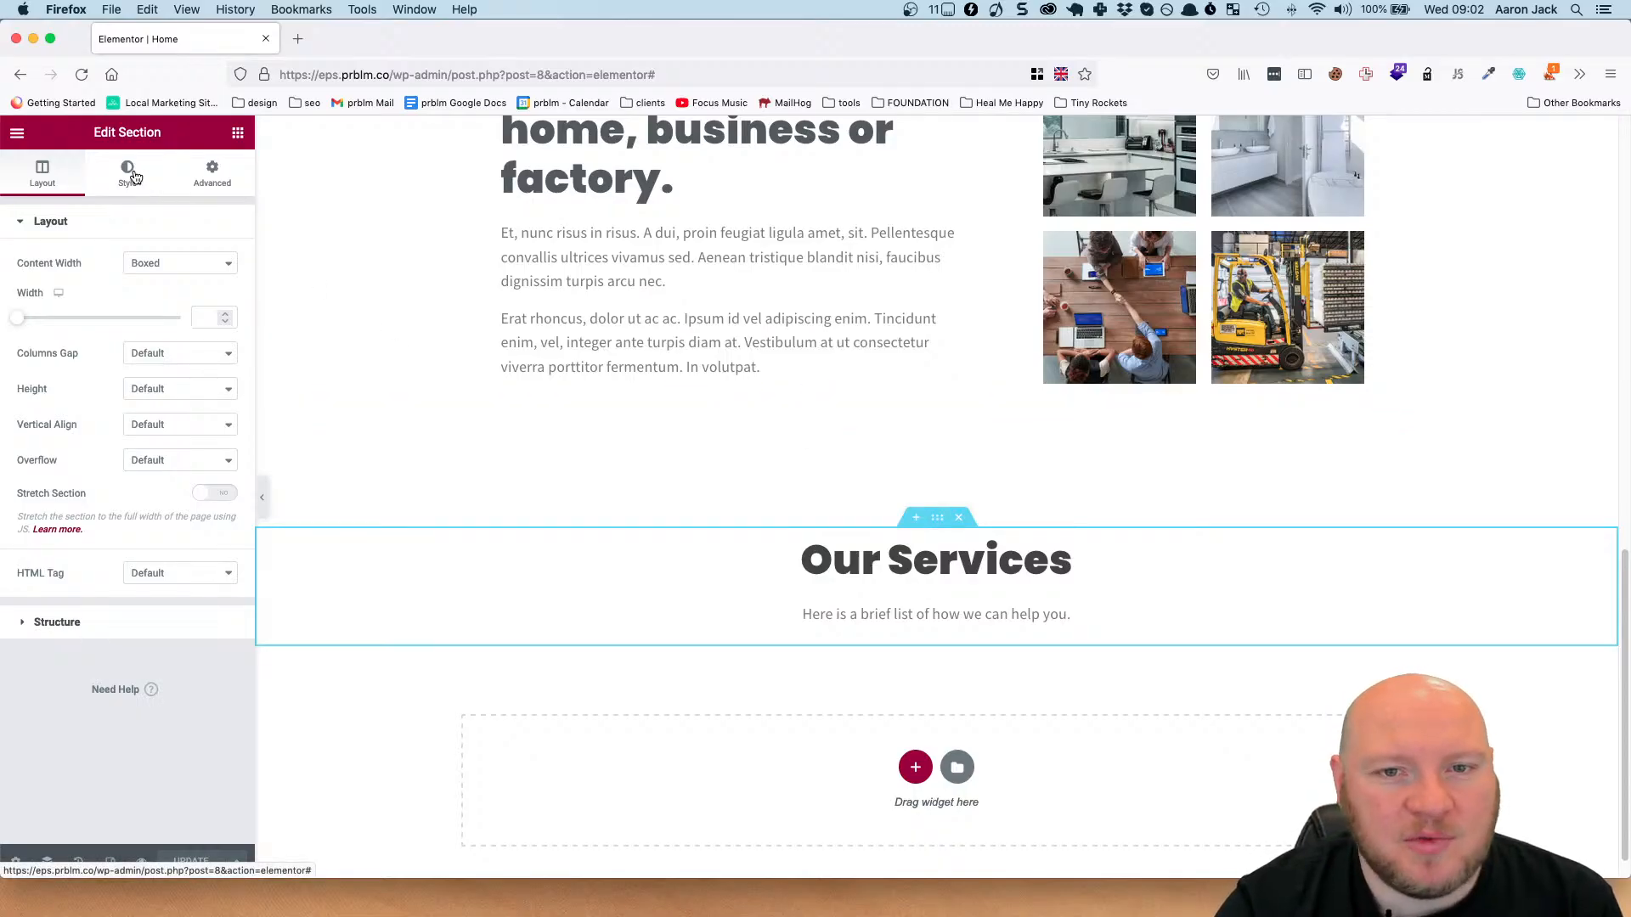
pyautogui.click(129, 178)
pyautogui.scroll(10, 702, 215)
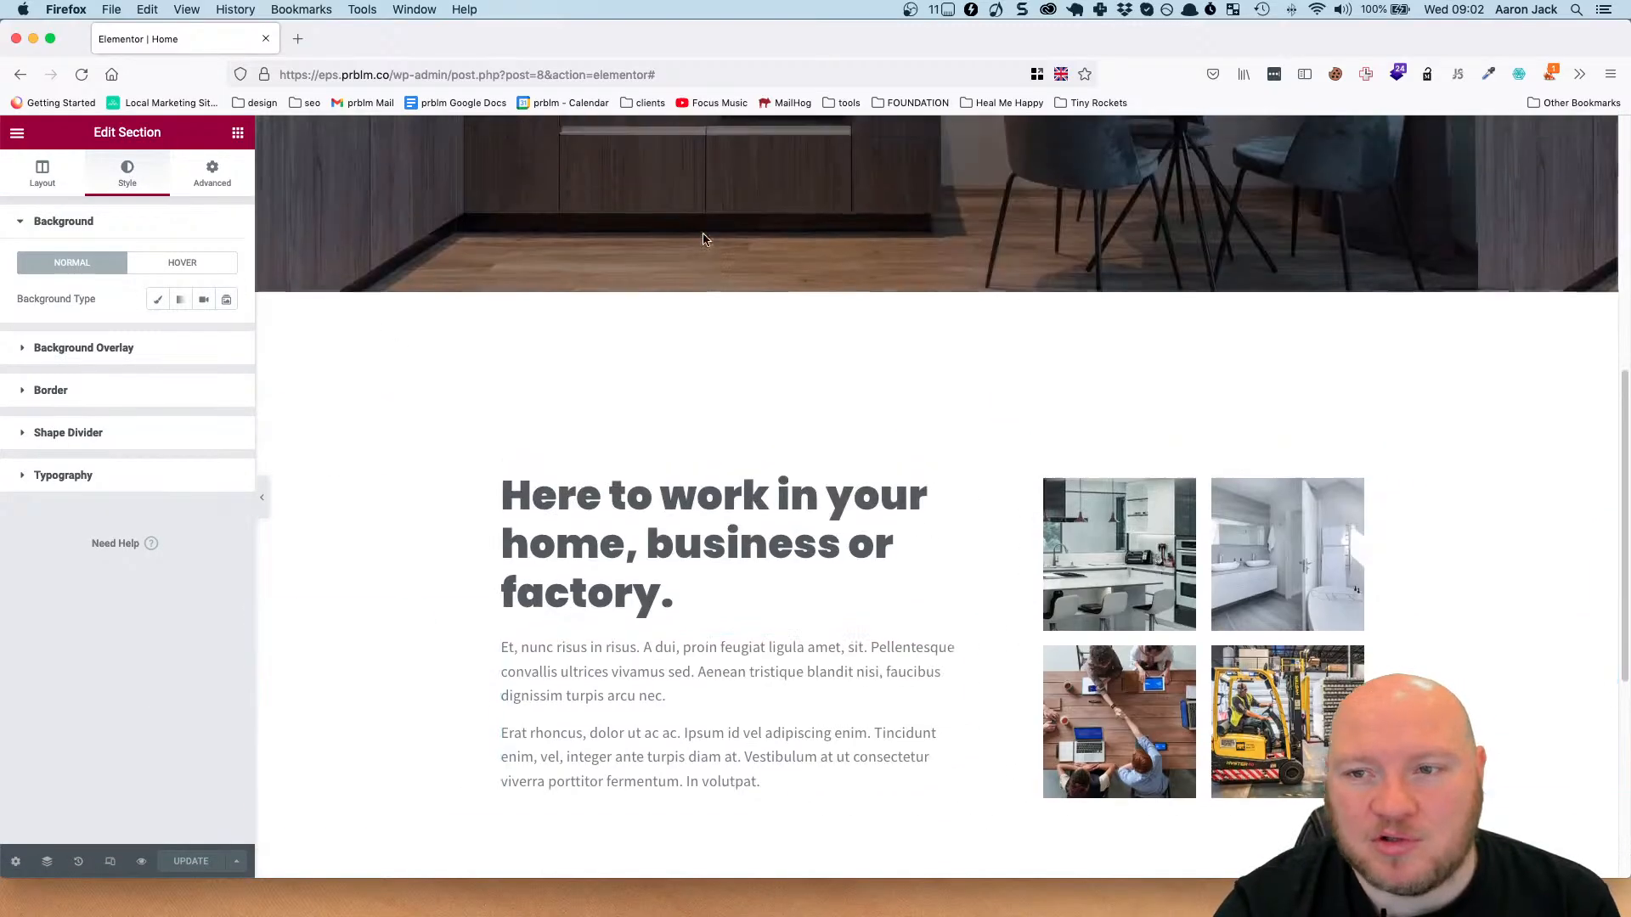
pyautogui.scroll(-8, 318, 375)
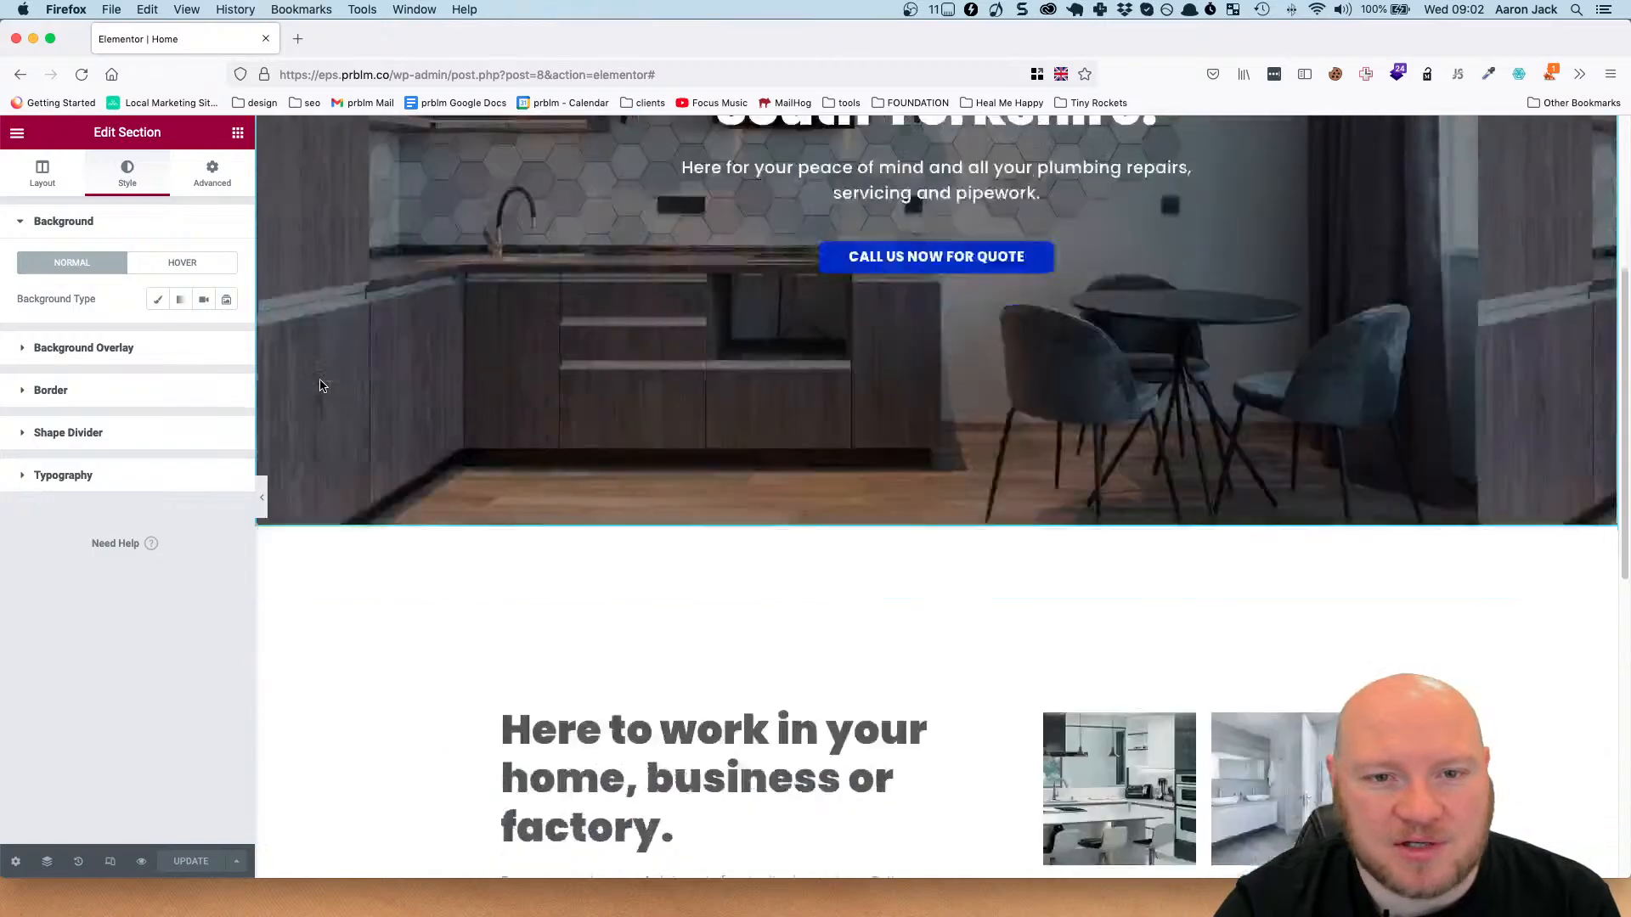
pyautogui.click(156, 299)
pyautogui.scroll(-3, 594, 429)
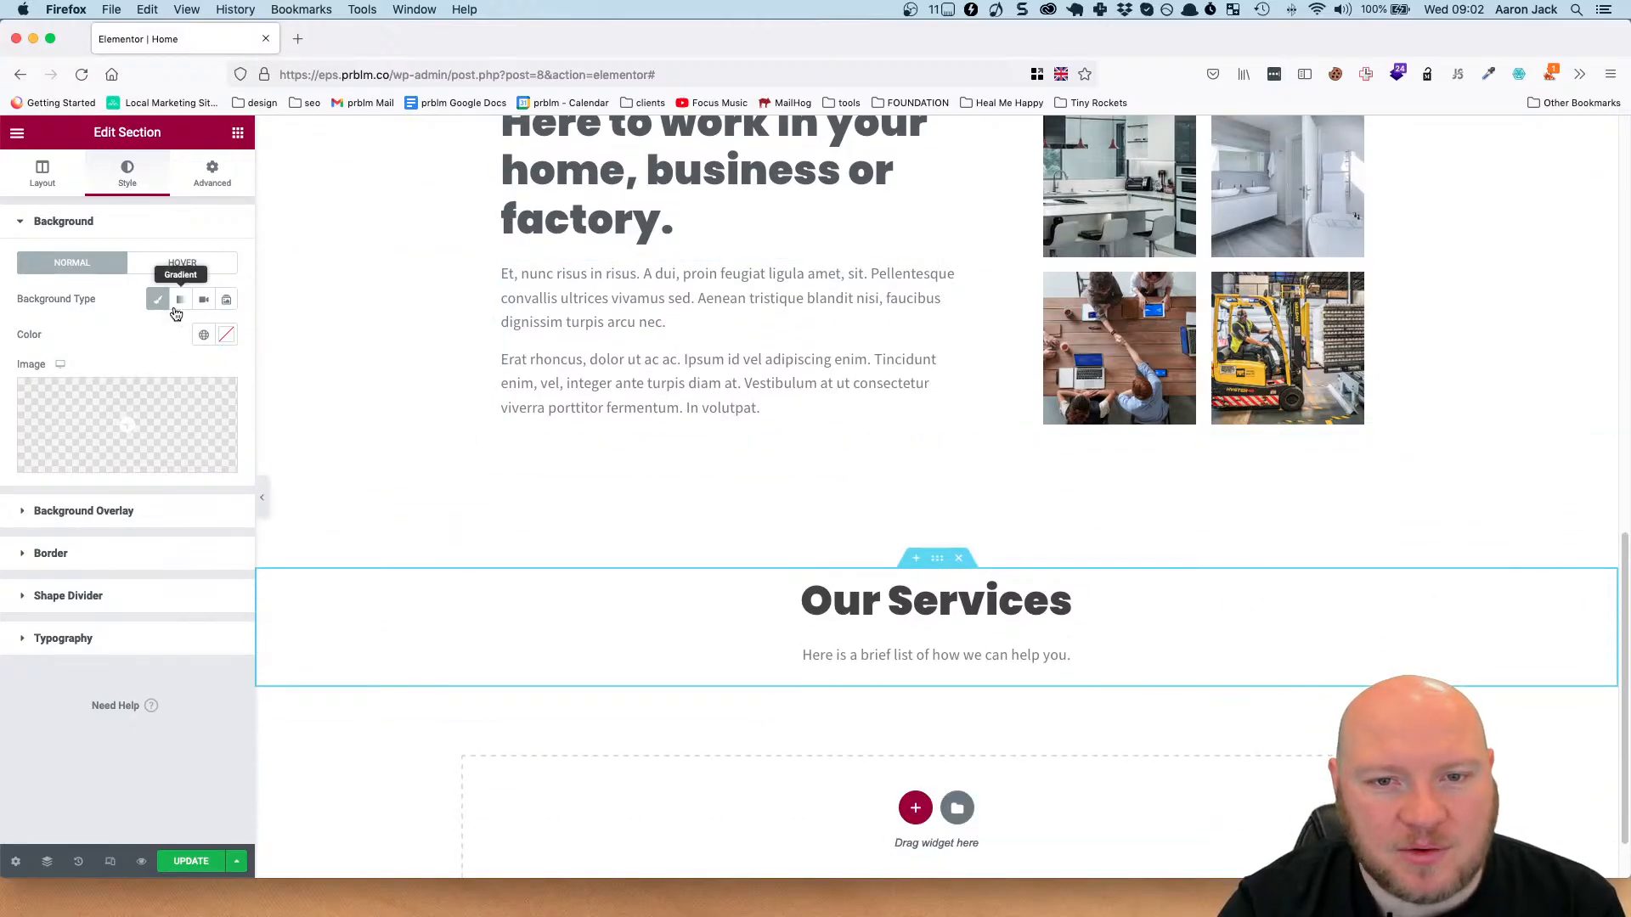
pyautogui.click(227, 338)
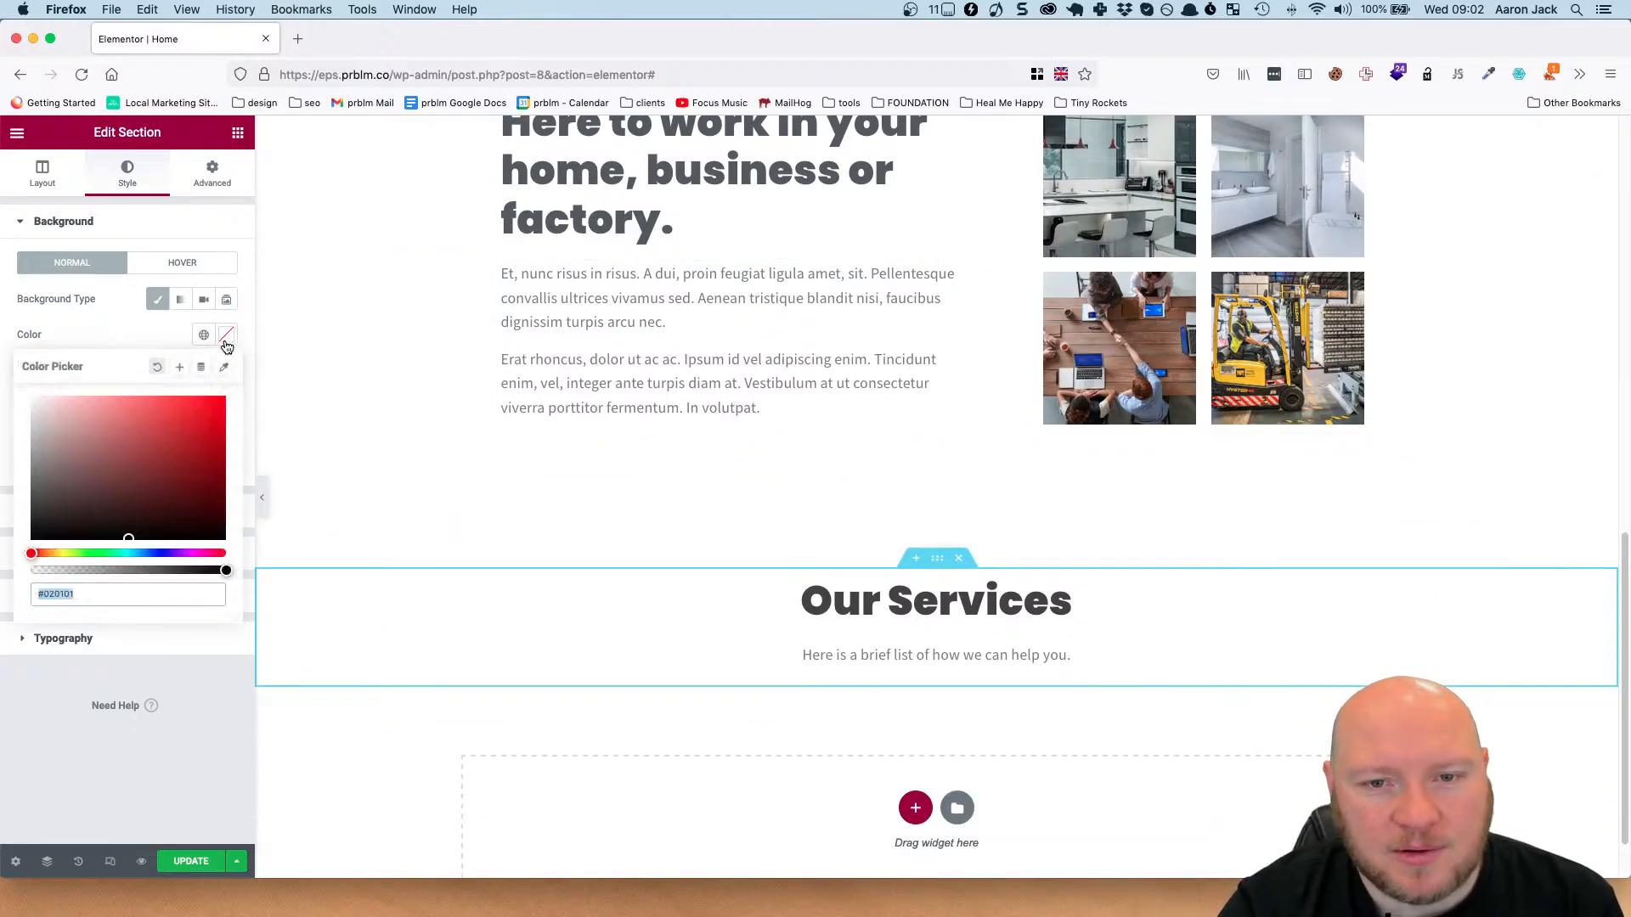
pyautogui.click(97, 599)
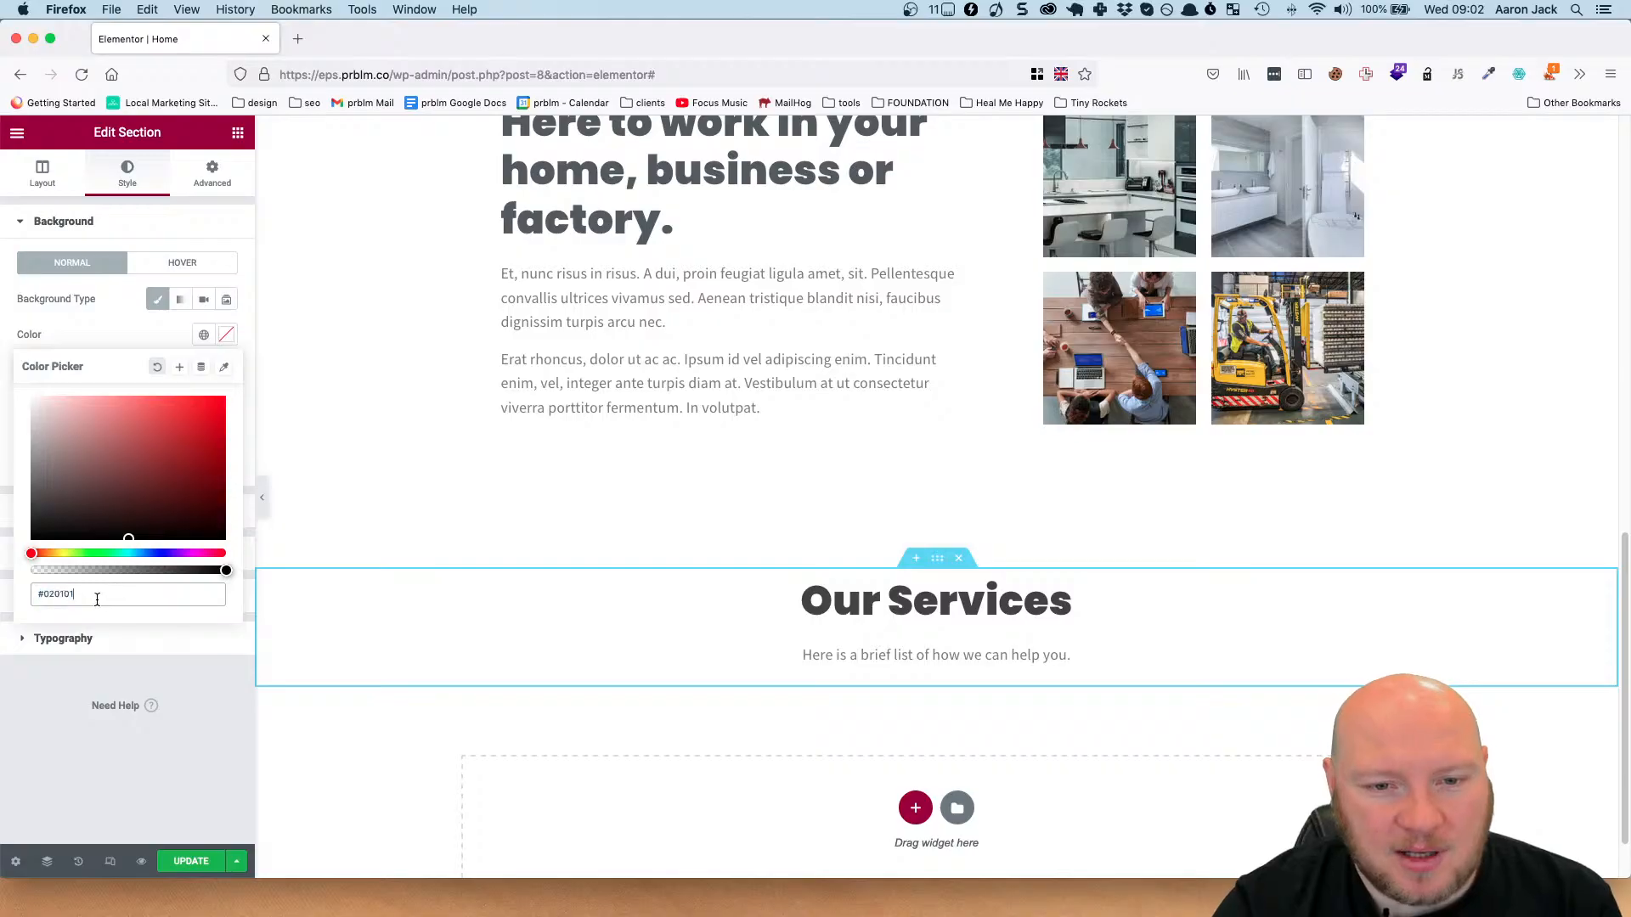
pyautogui.write('424242')
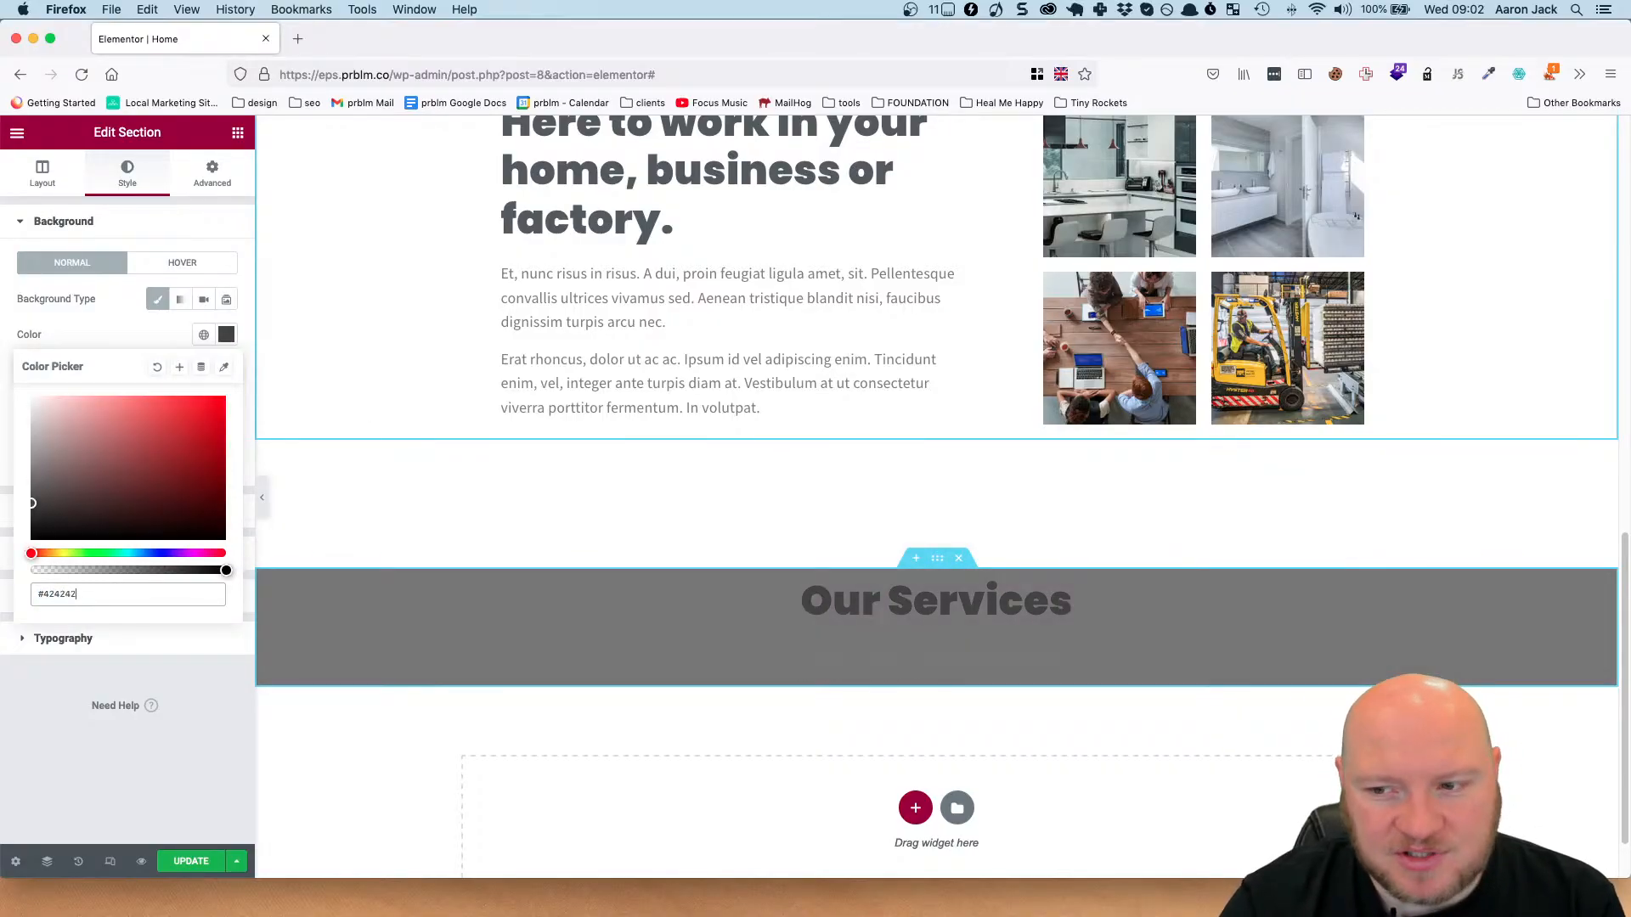
pyautogui.press('Return')
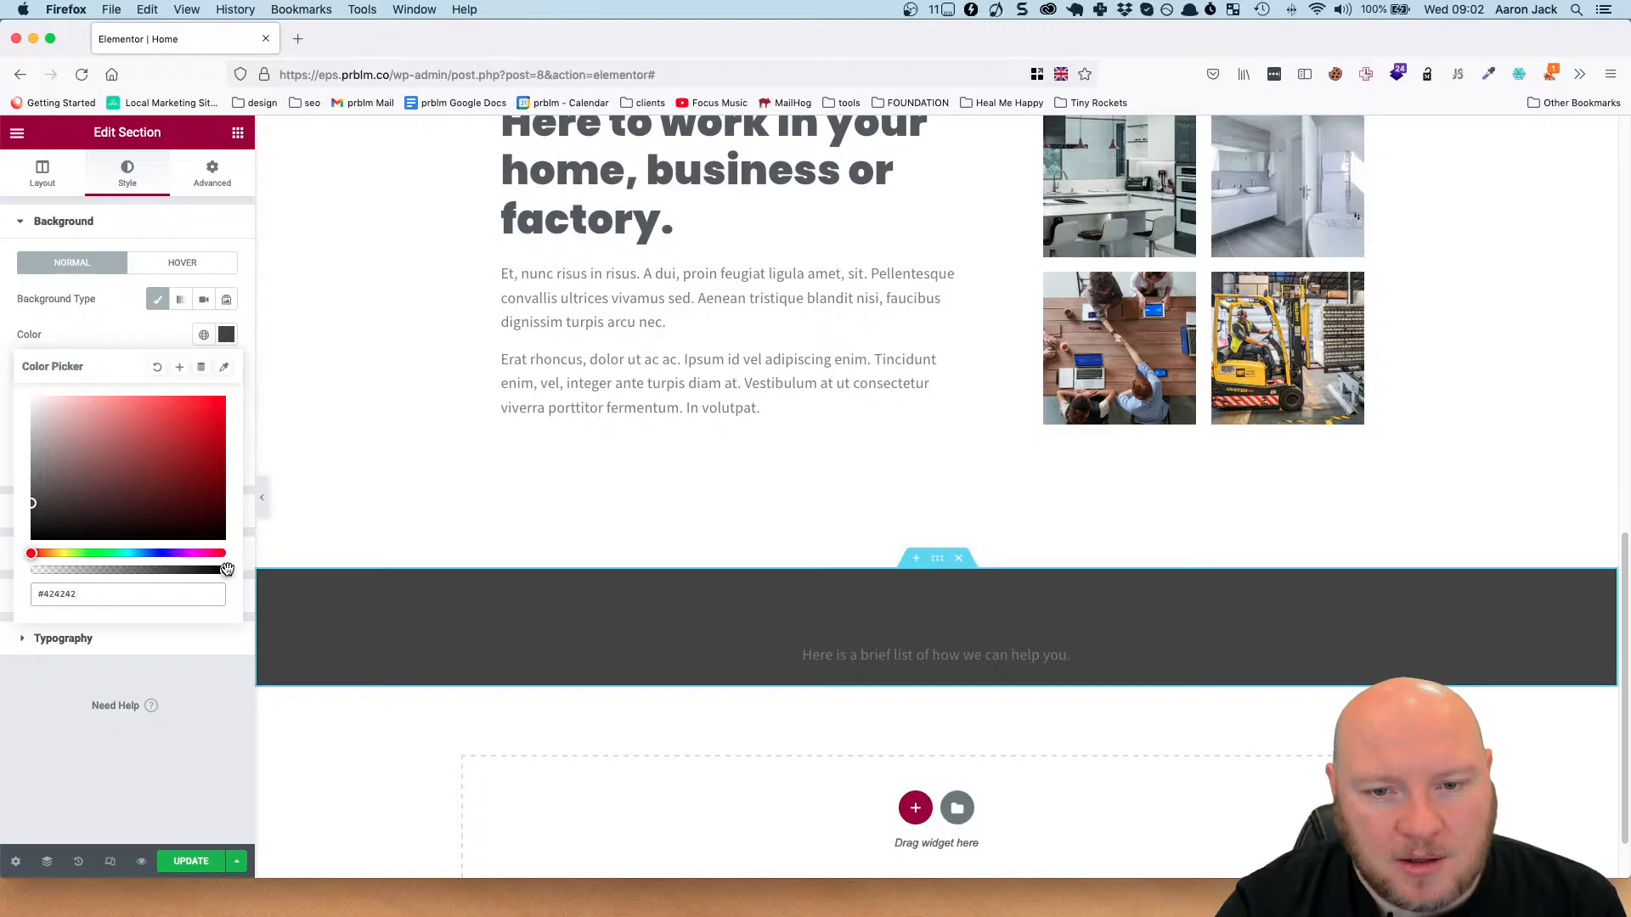
# Lower the opacity of the section's background colour to make it #4242420F, and save the page.
pyautogui.moveTo(225, 571); pyautogui.dragTo(48, 581)
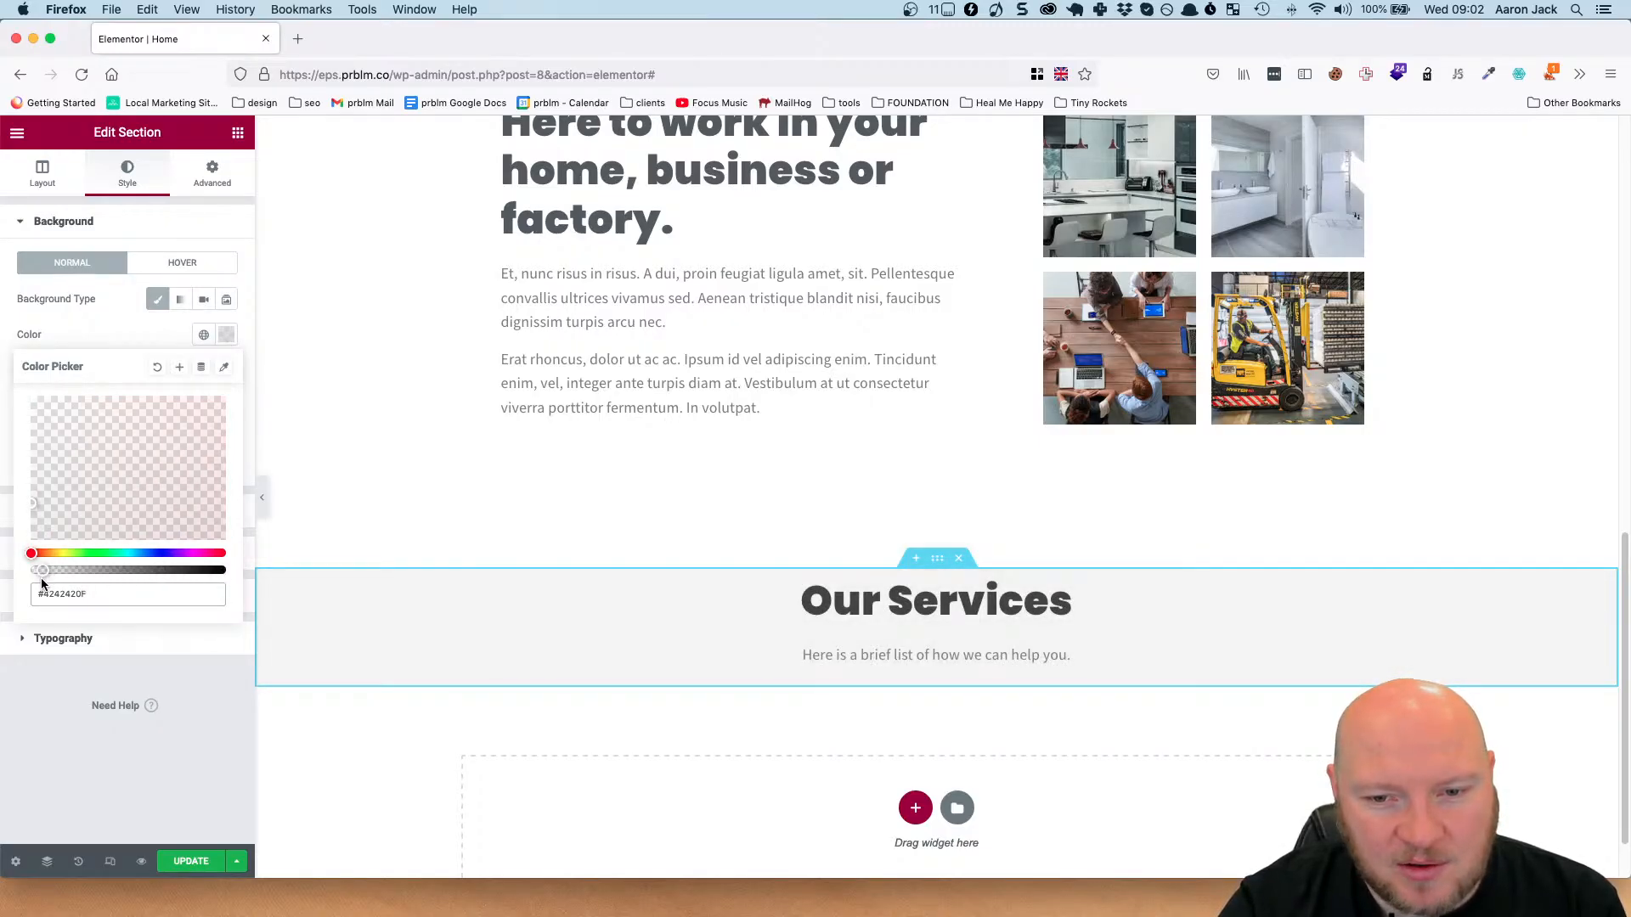
pyautogui.moveTo(44, 580); pyautogui.dragTo(42, 582)
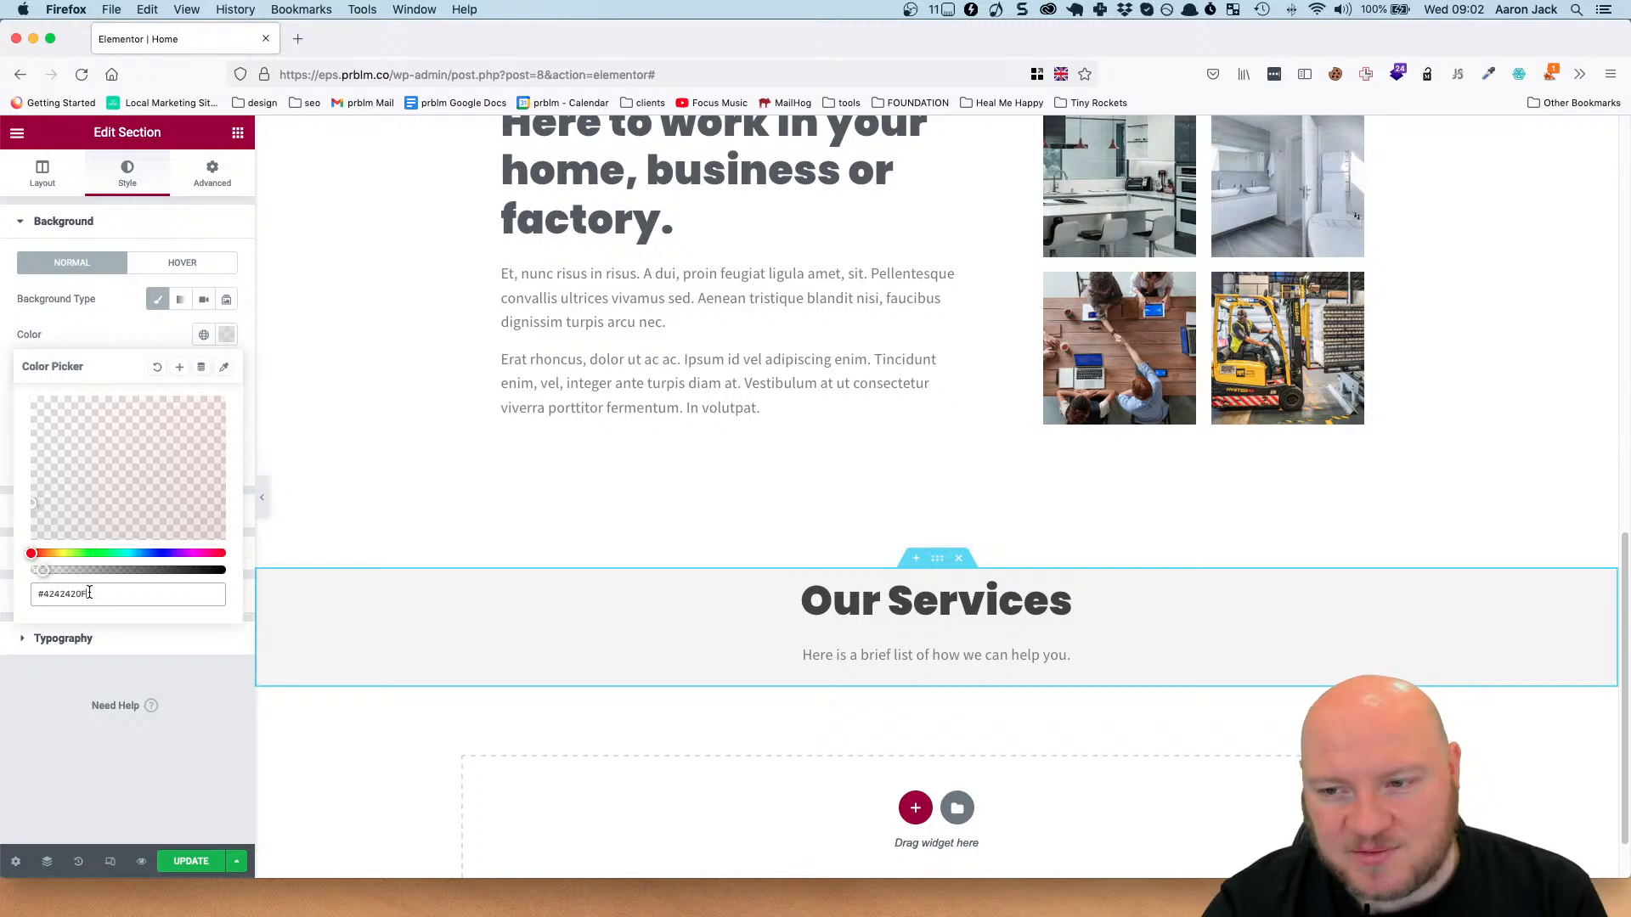
pyautogui.click(206, 859)
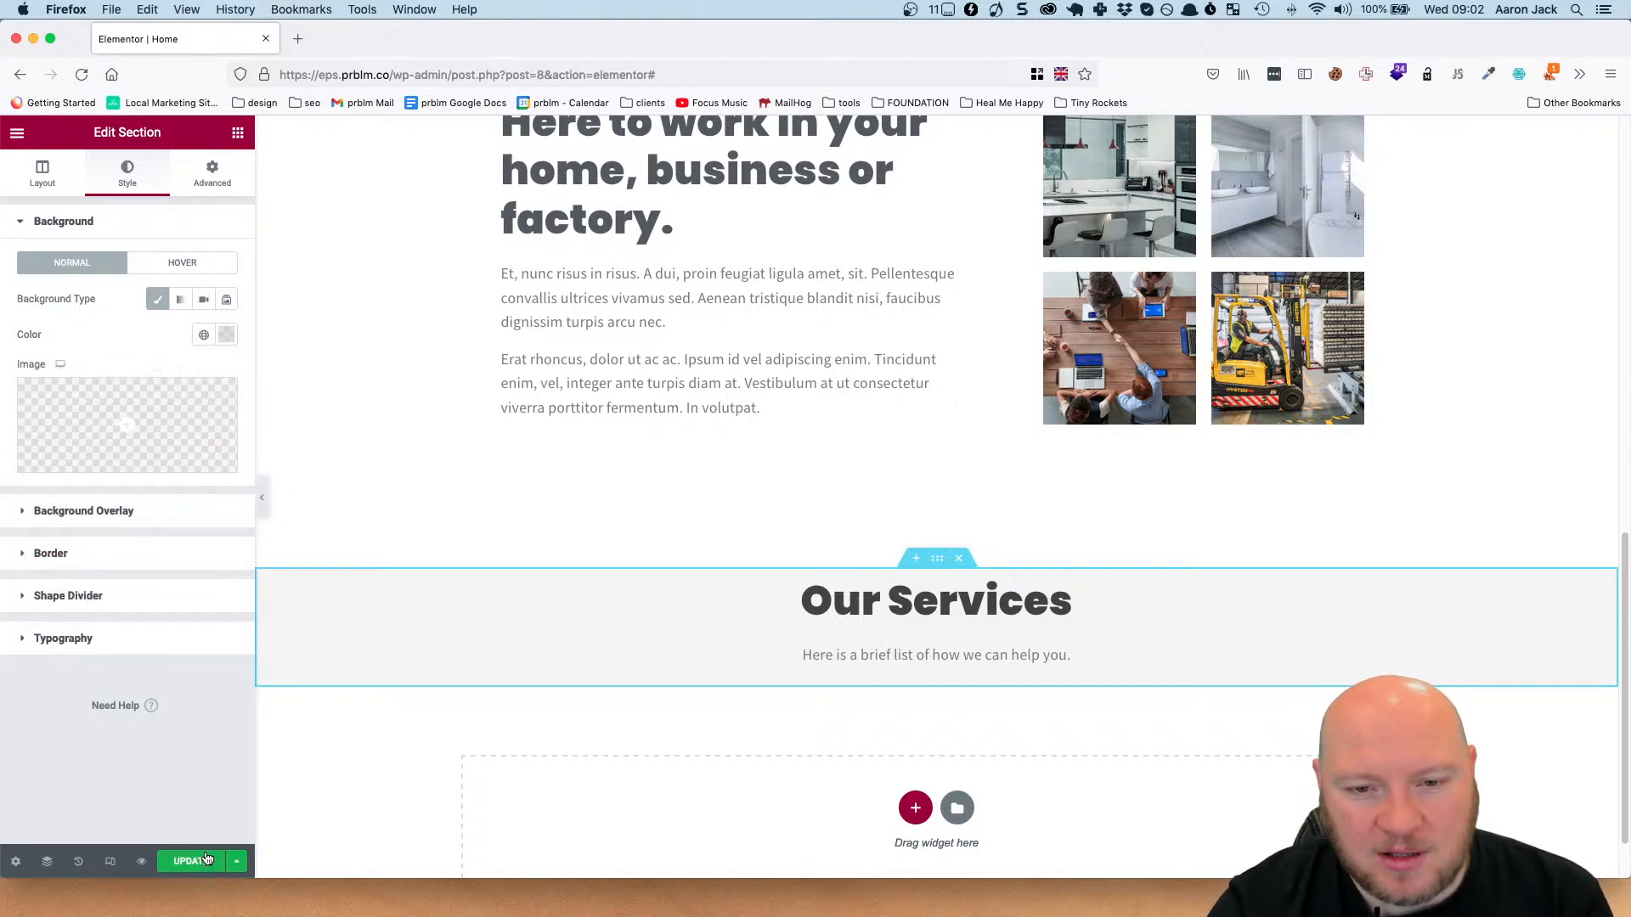
pyautogui.click(197, 861)
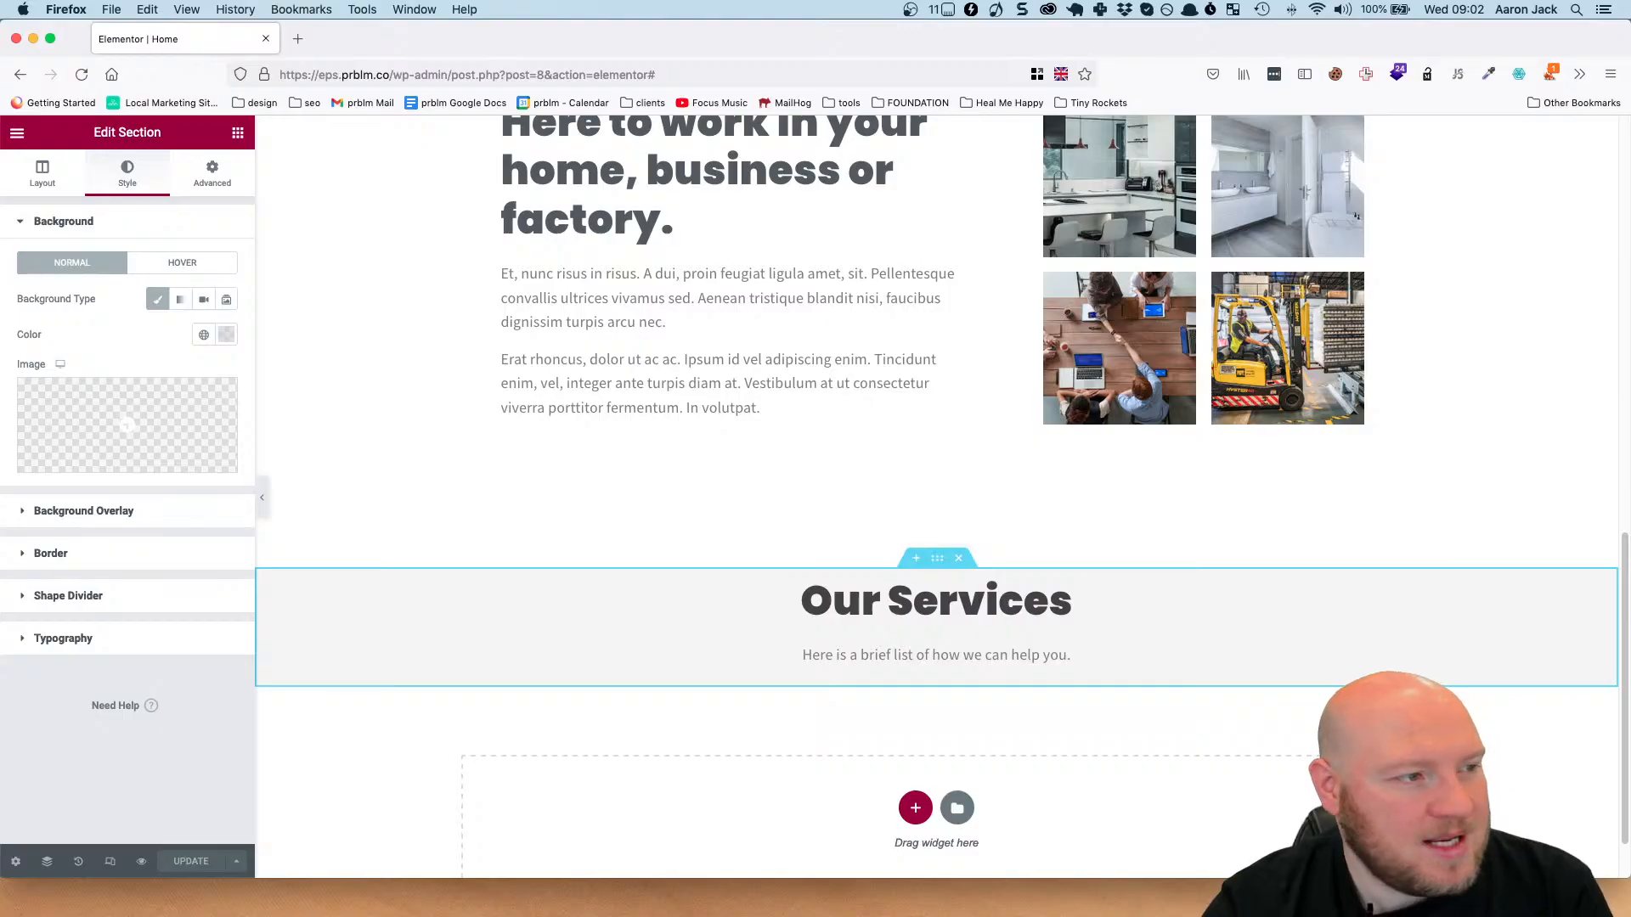
# Switch to Figma, measure the spacing between the services group and its grey background's upper edge, and return to Elementor in Firefox.
pyautogui.moveTo(0, 170); pyautogui.dragTo(1048, 115)
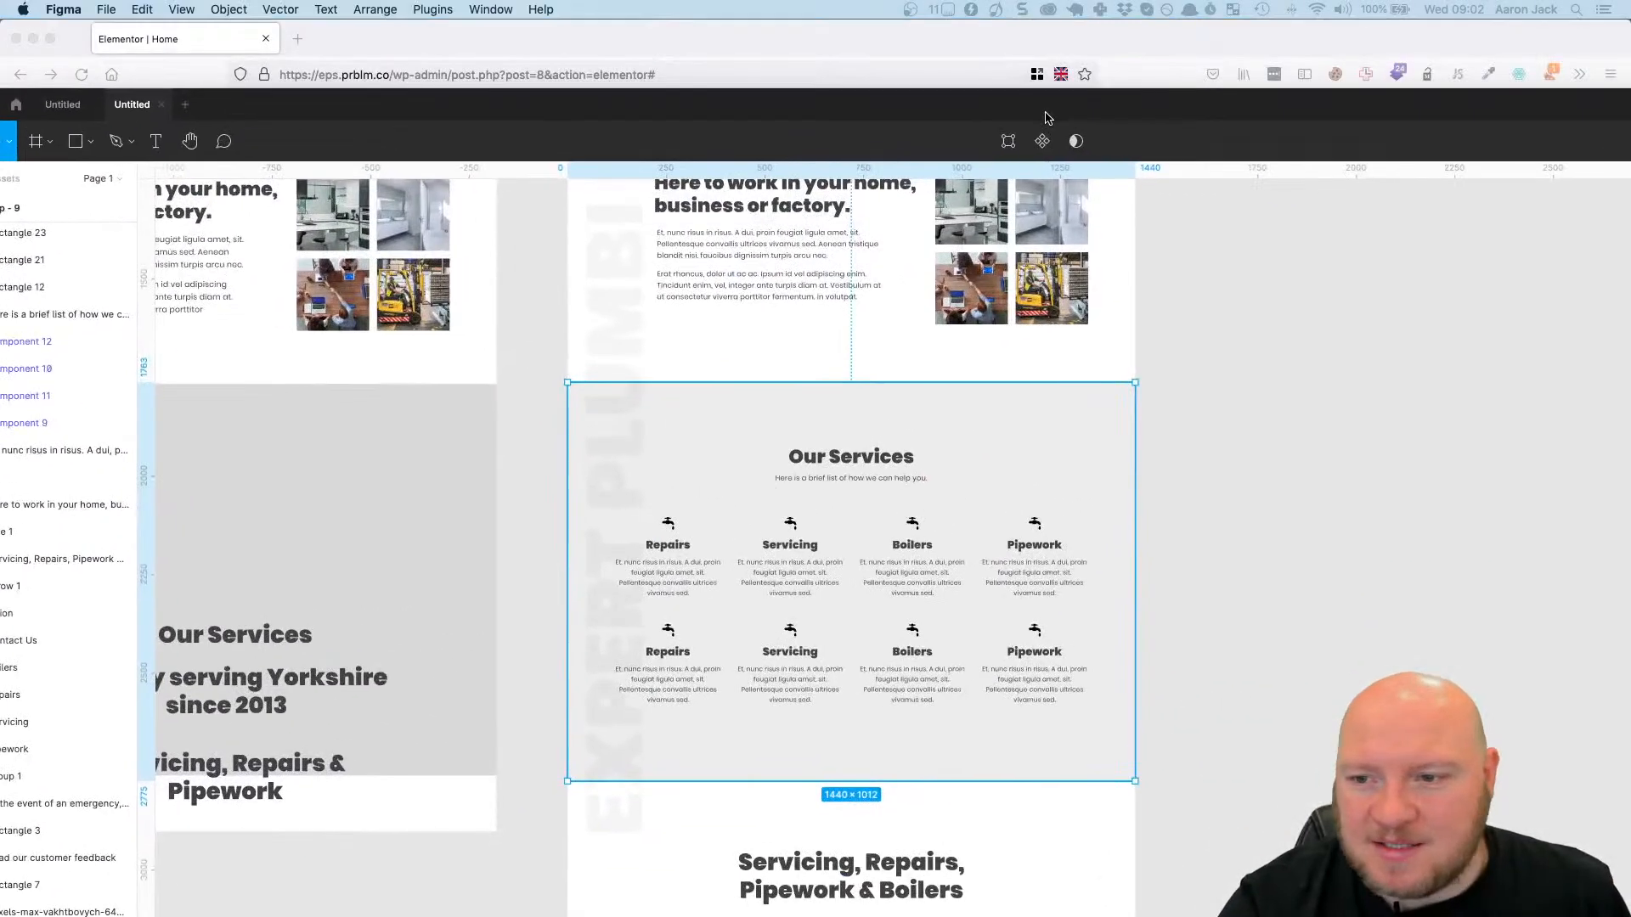
pyautogui.click(862, 463)
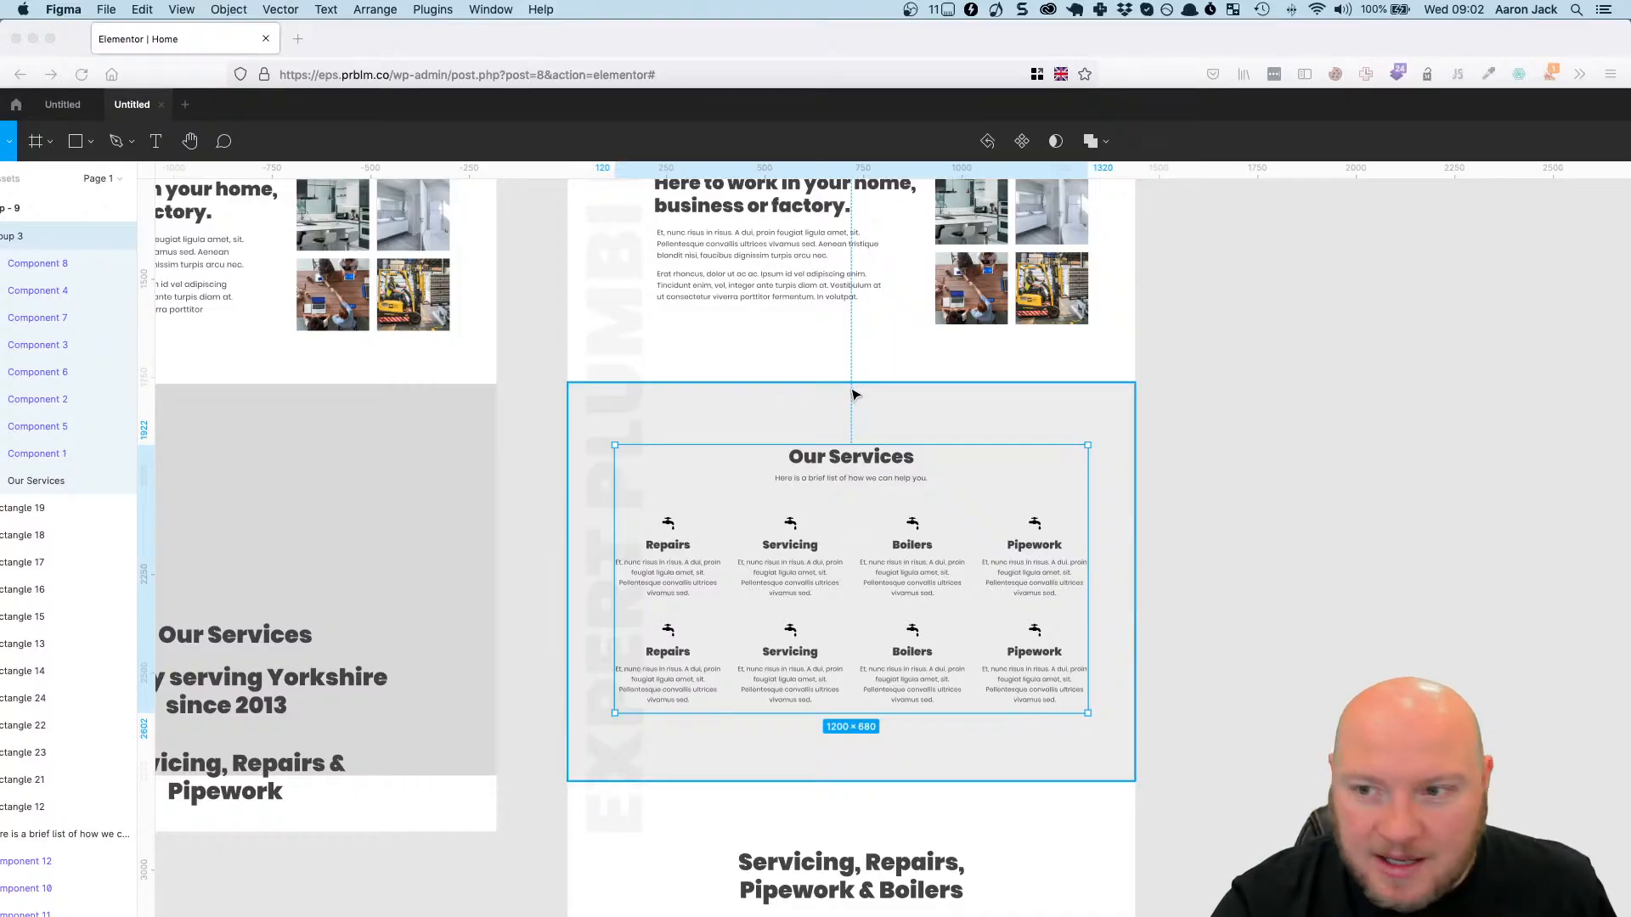
pyautogui.press('alt')
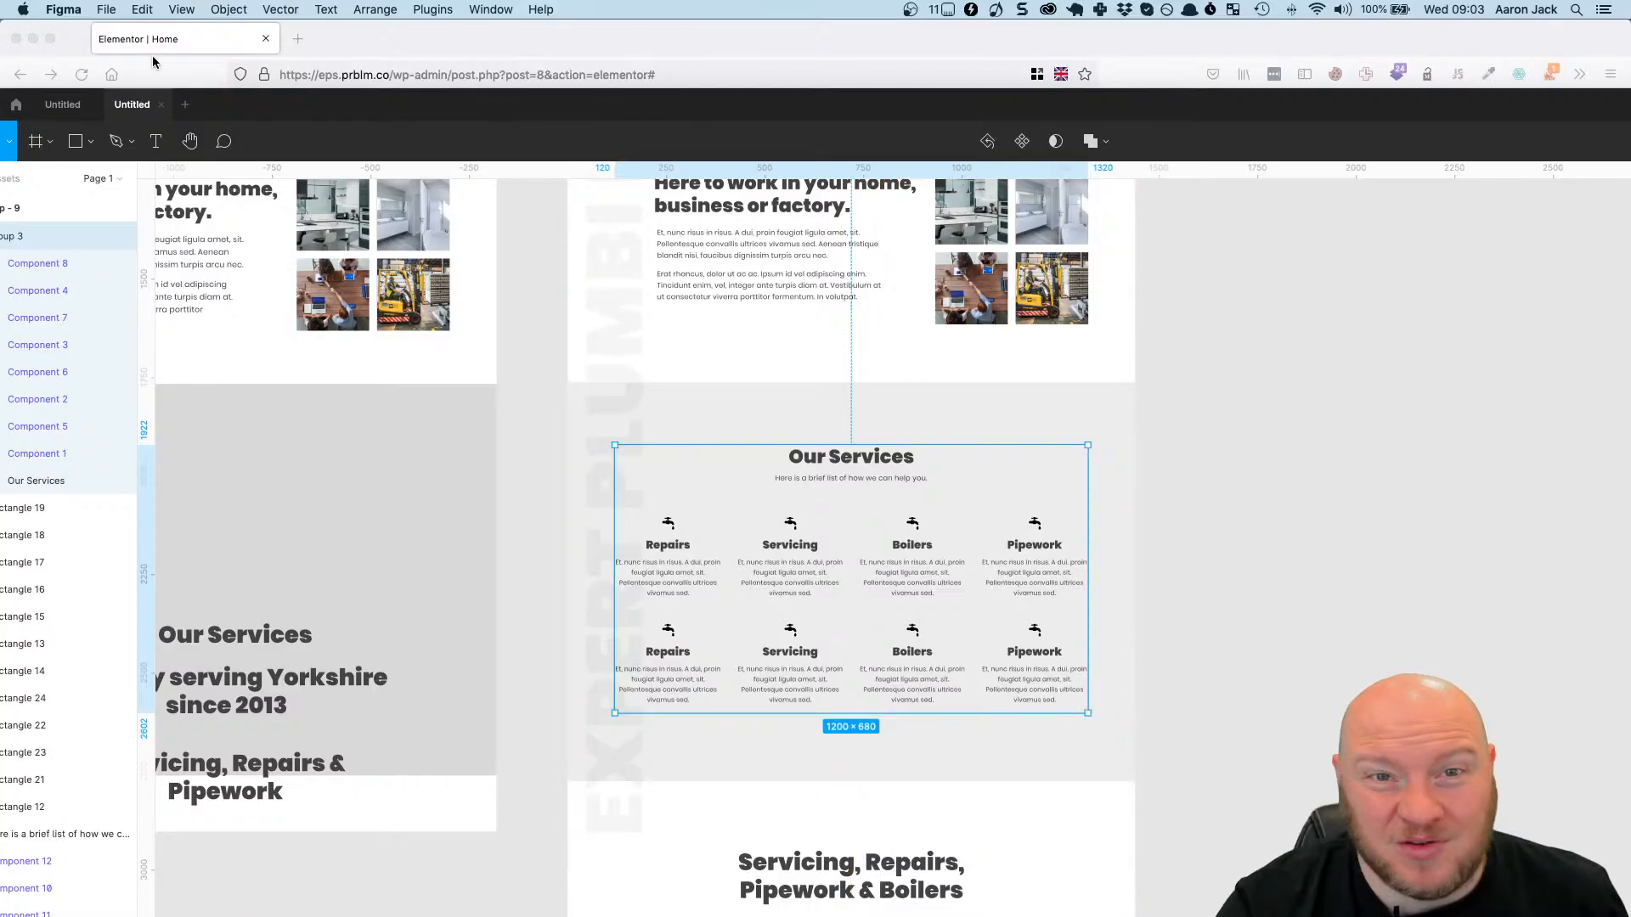
pyautogui.click(34, 39)
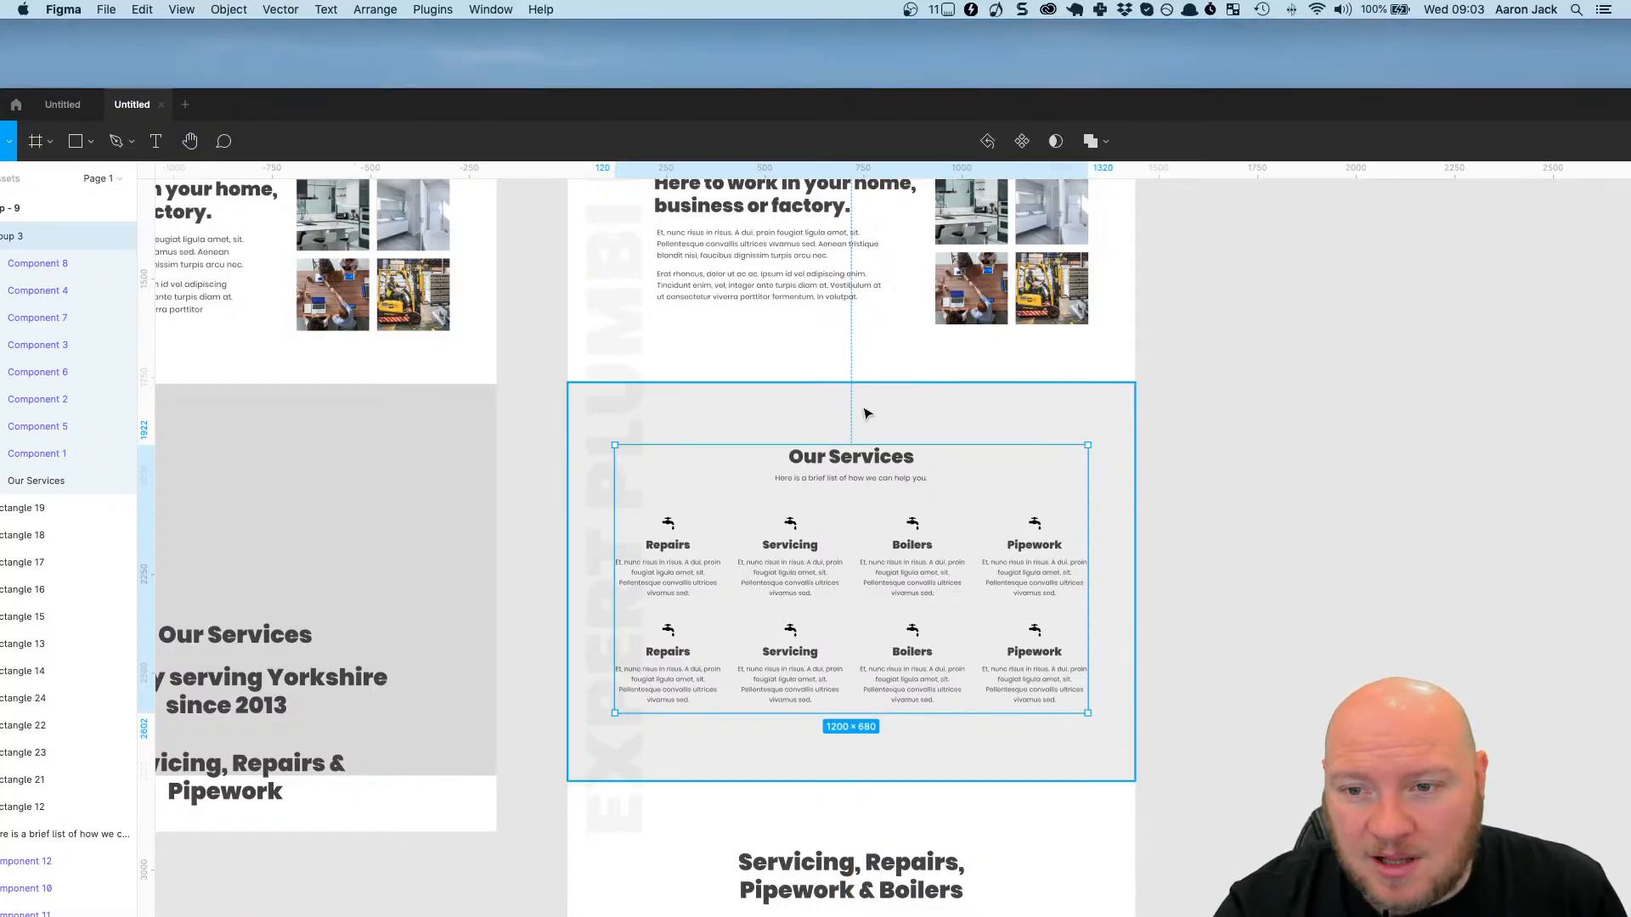
pyautogui.press('super+Tab')
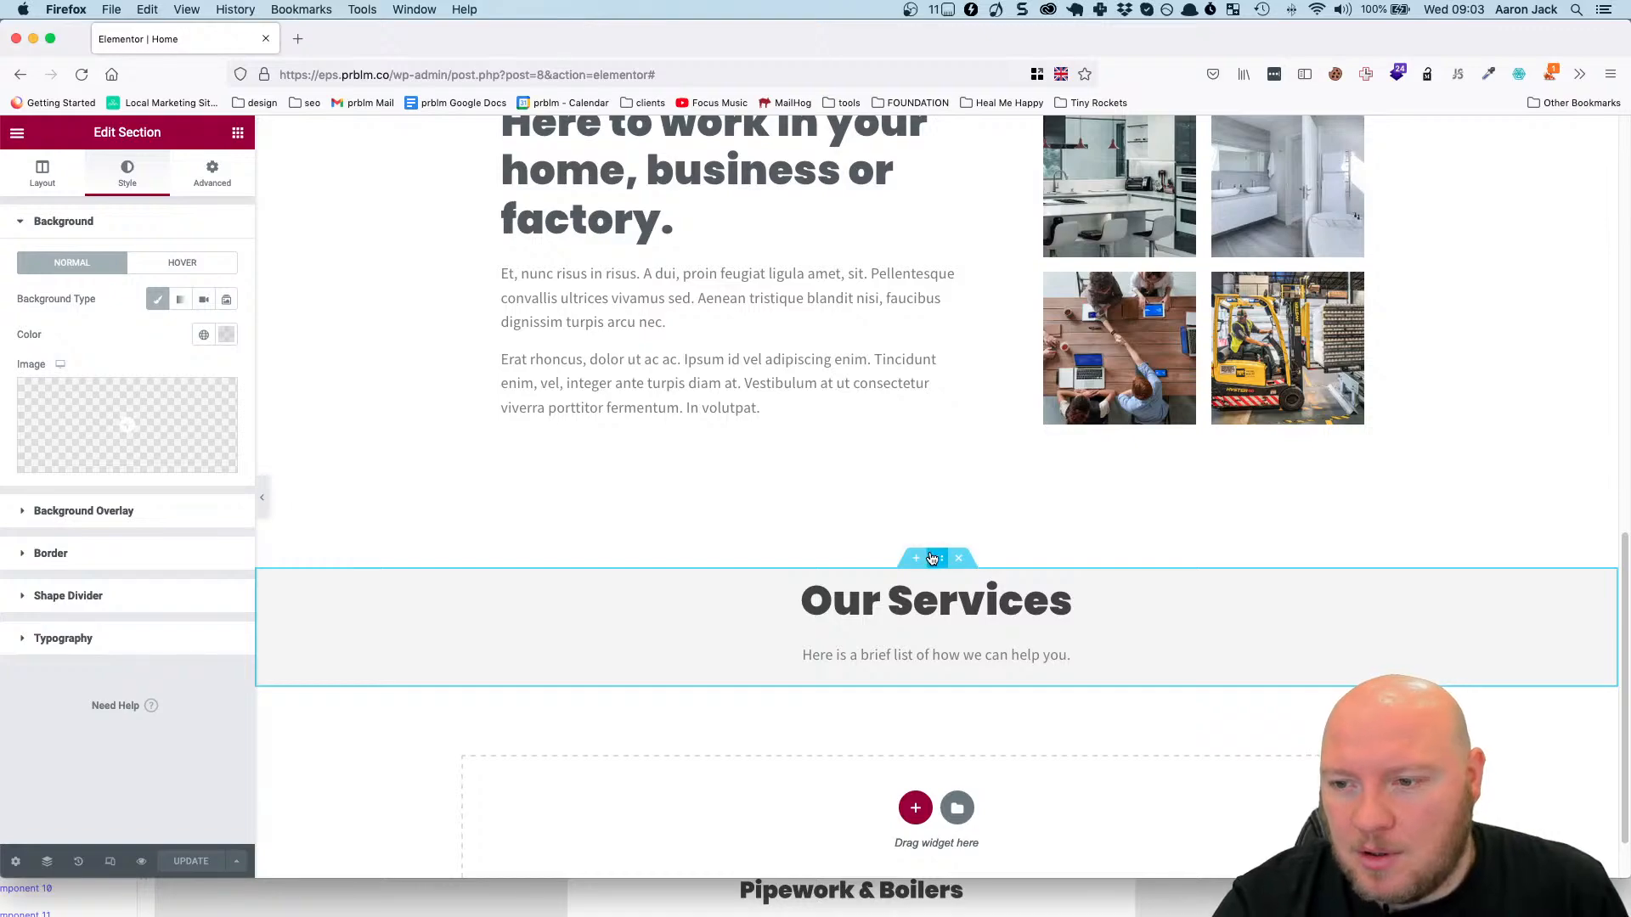
# Unlink the Our Services section's padding sides and set its top padding to 160 px.
pyautogui.click(214, 175)
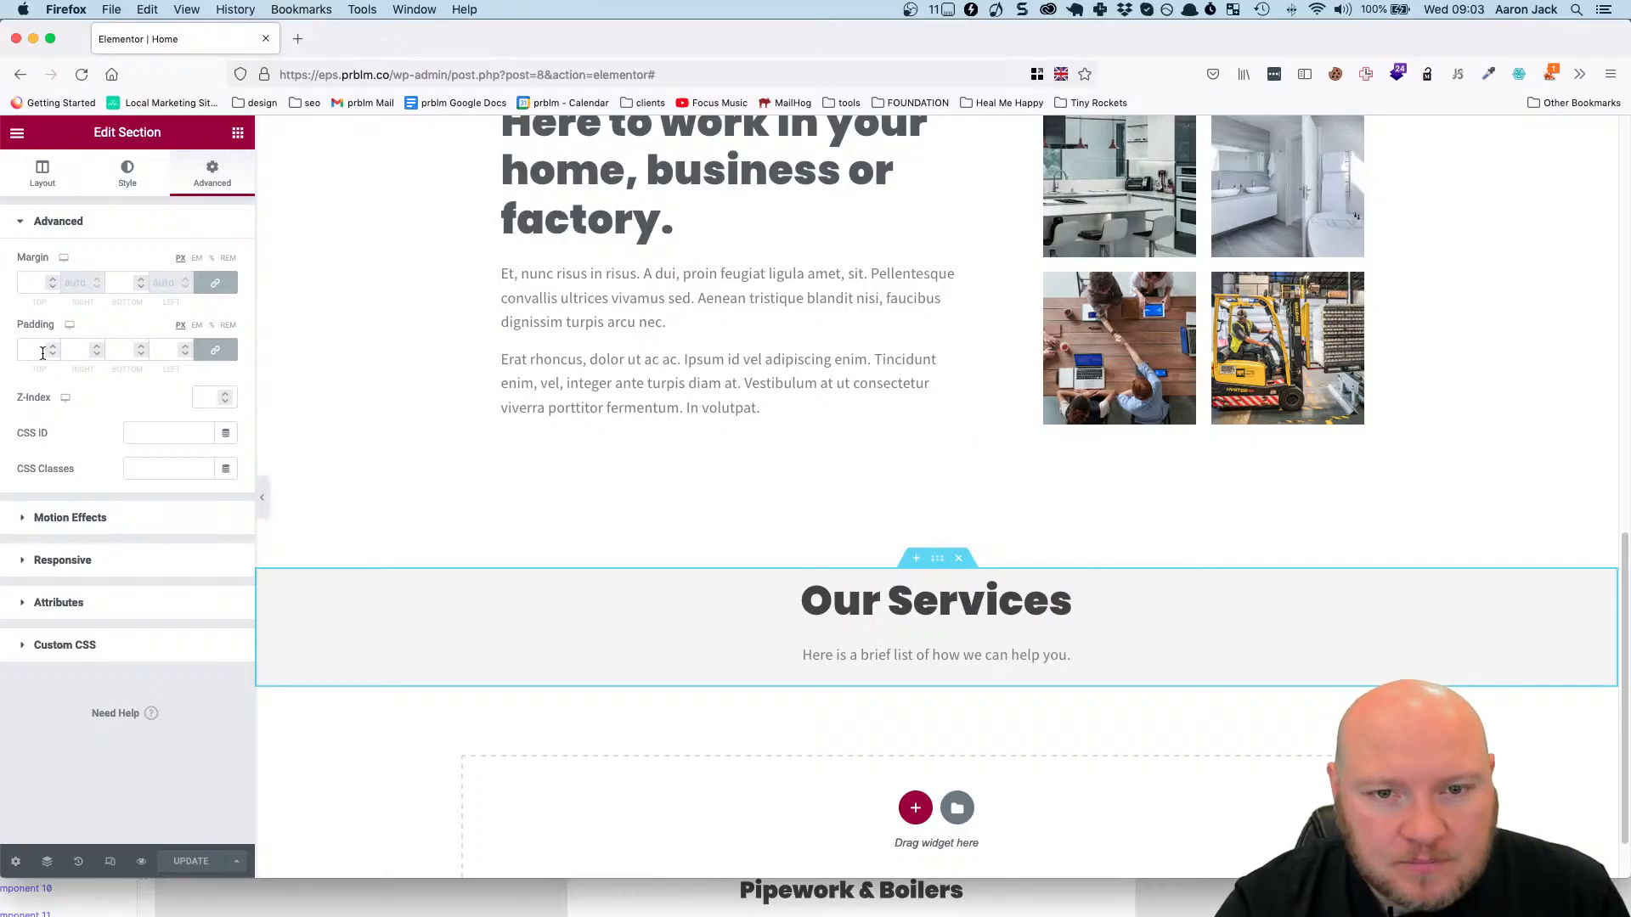
pyautogui.click(227, 353)
pyautogui.moveTo(37, 350); pyautogui.dragTo(3, 353)
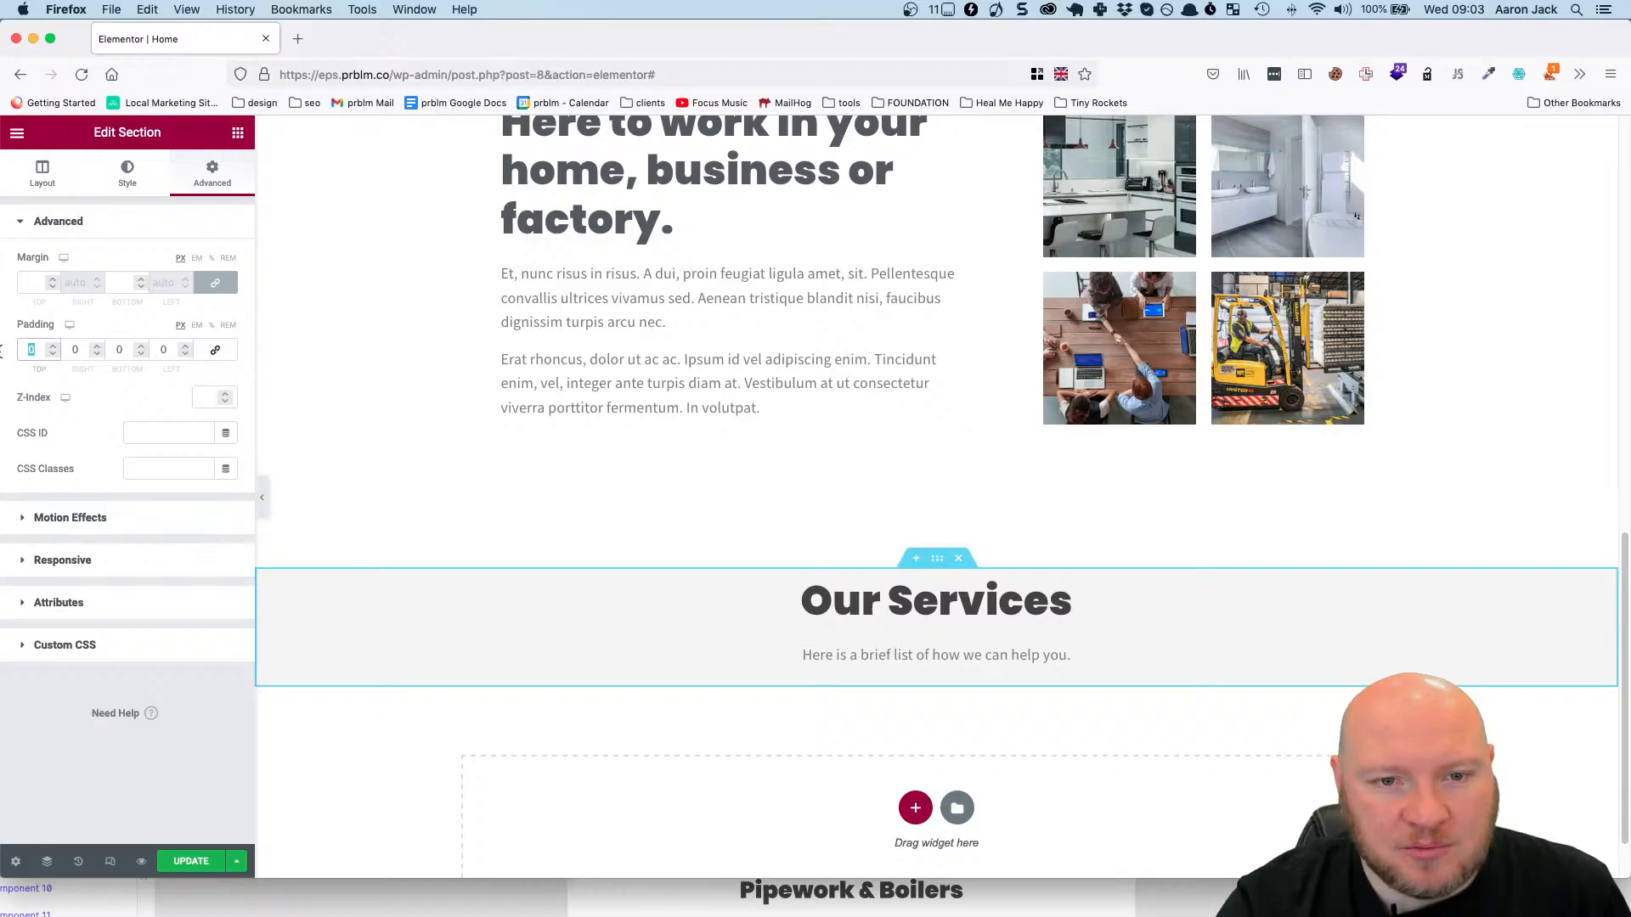
pyautogui.write('1')
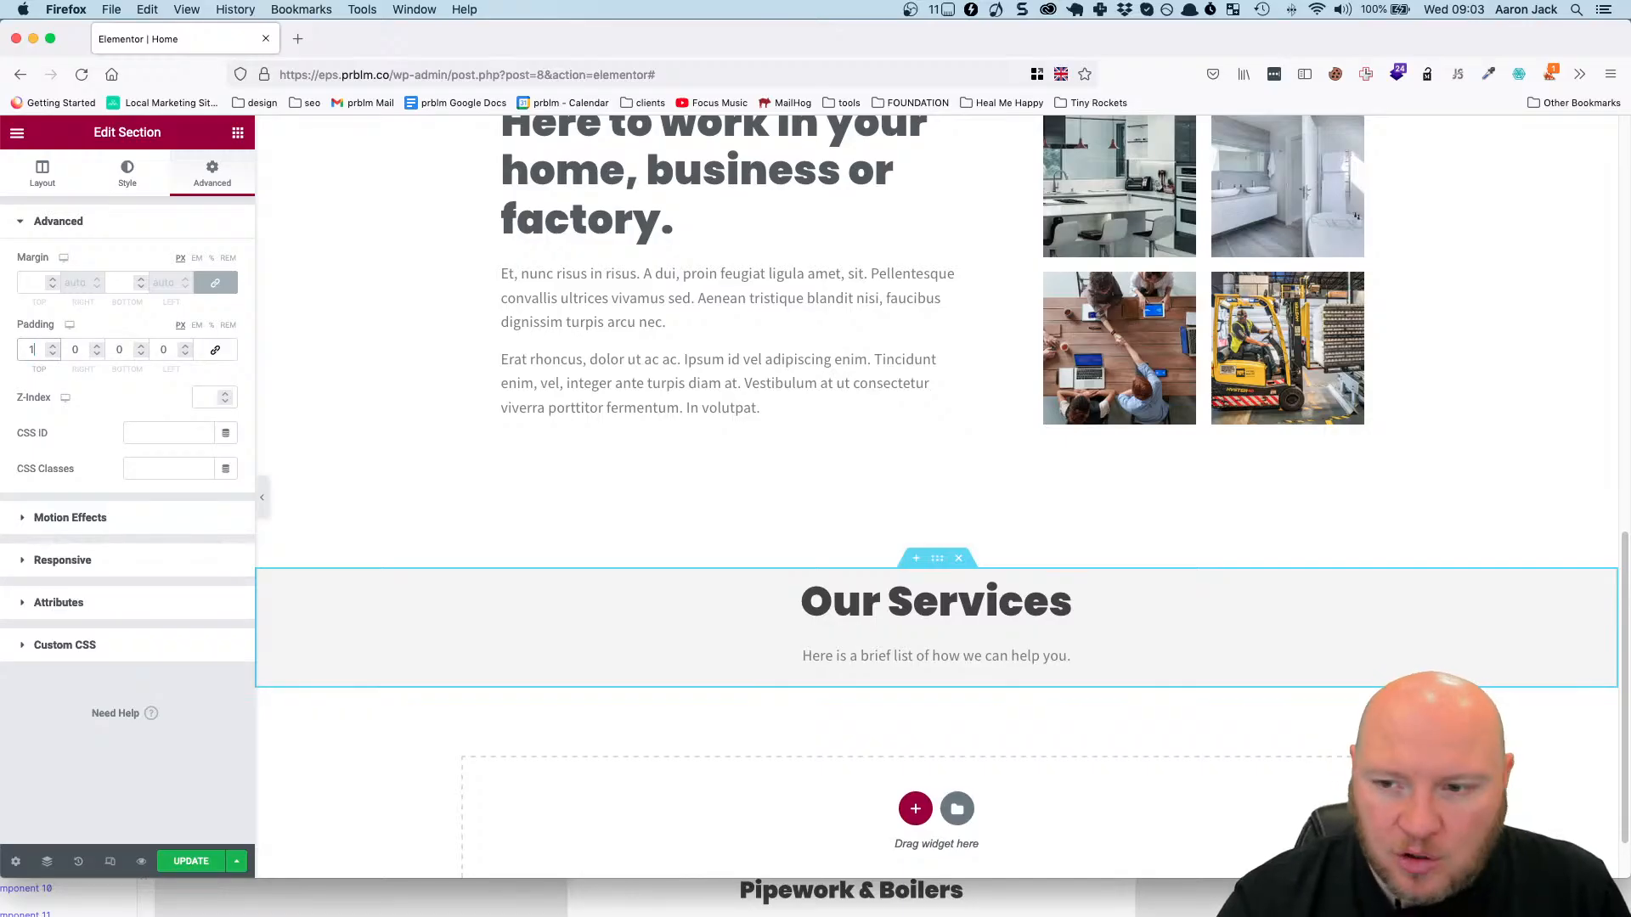
pyautogui.write('60')
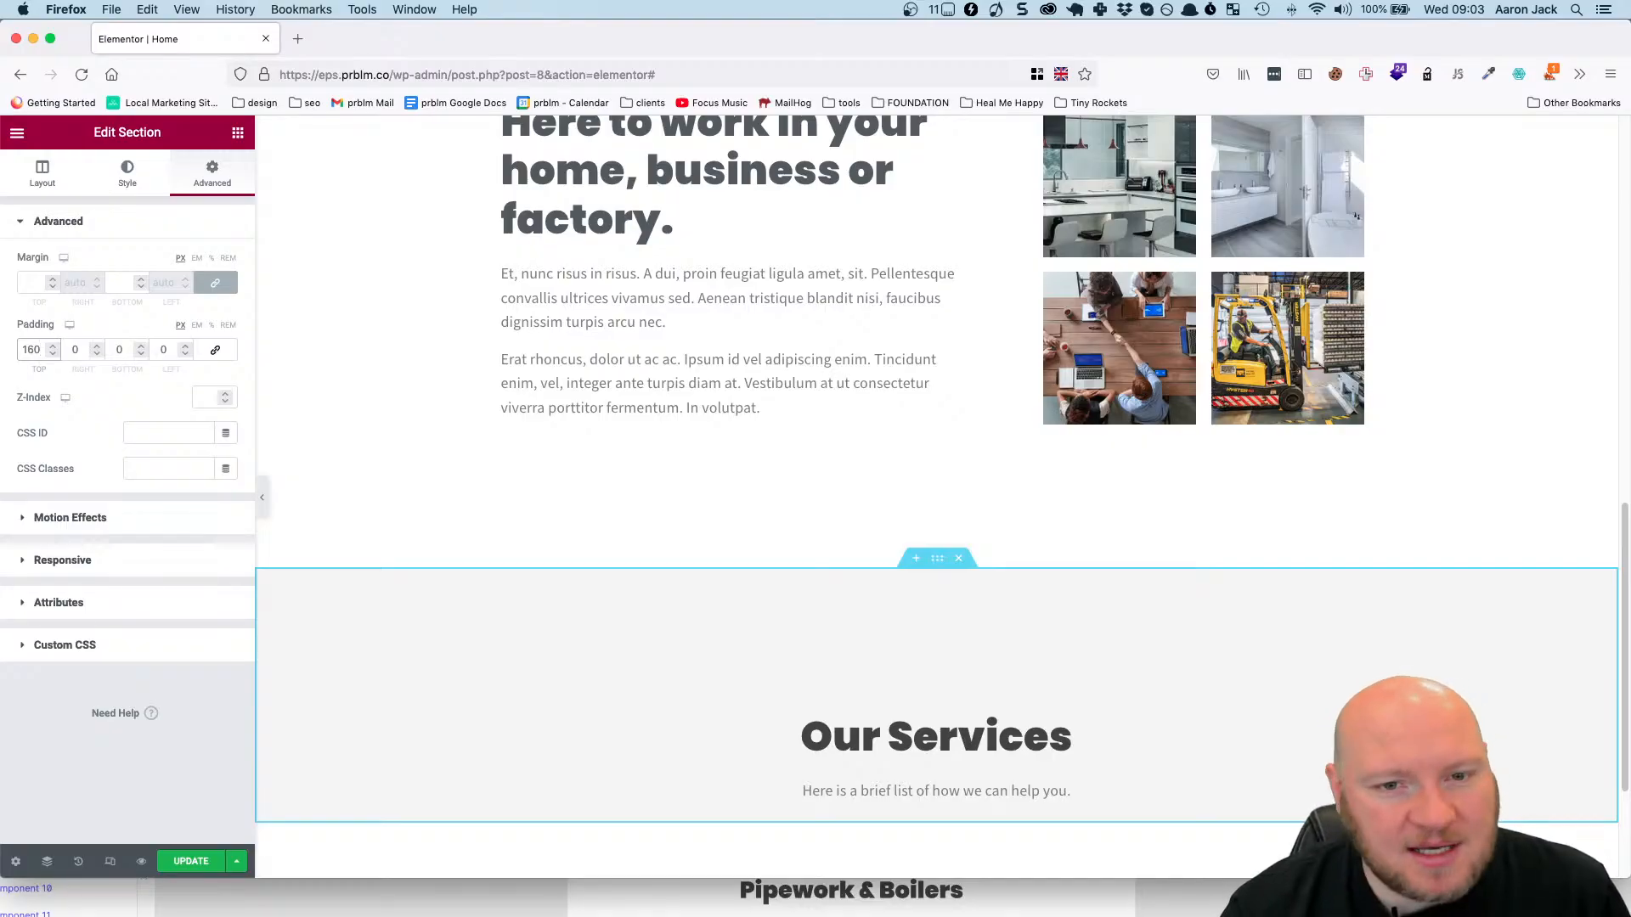
# Reset the section's top padding to 0.
pyautogui.press('BackSpace')
pyautogui.press('BackSpace')
pyautogui.press('BackSpace')
pyautogui.write('0')
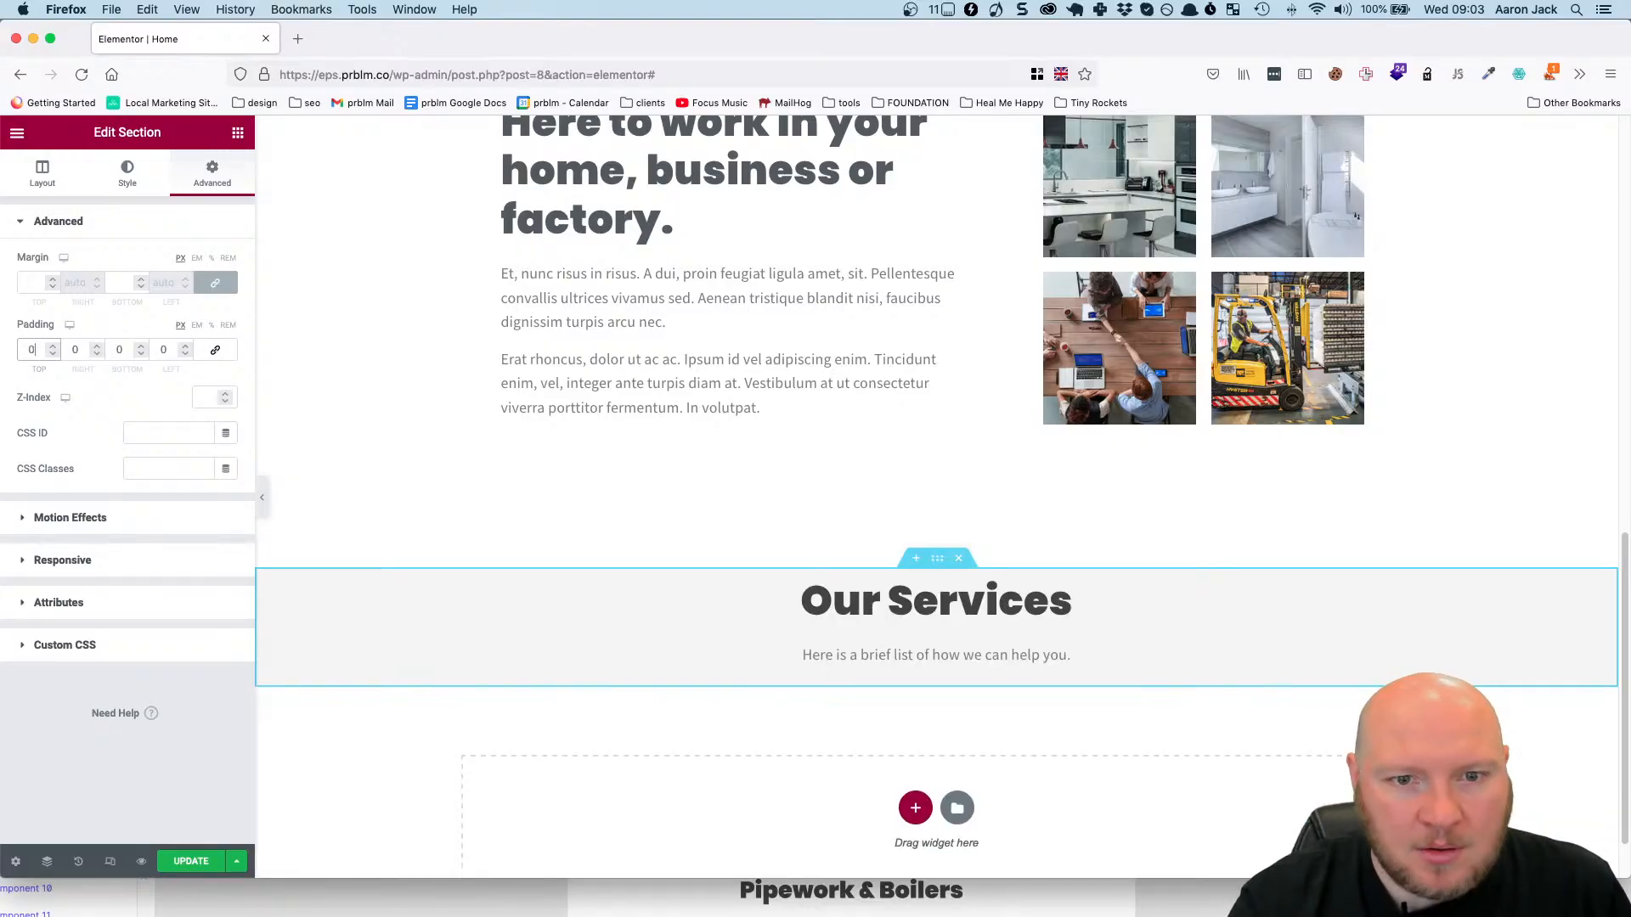
# Try top and bottom margins of 160 px on the Our Services section, and clear them.
pyautogui.click(20, 283)
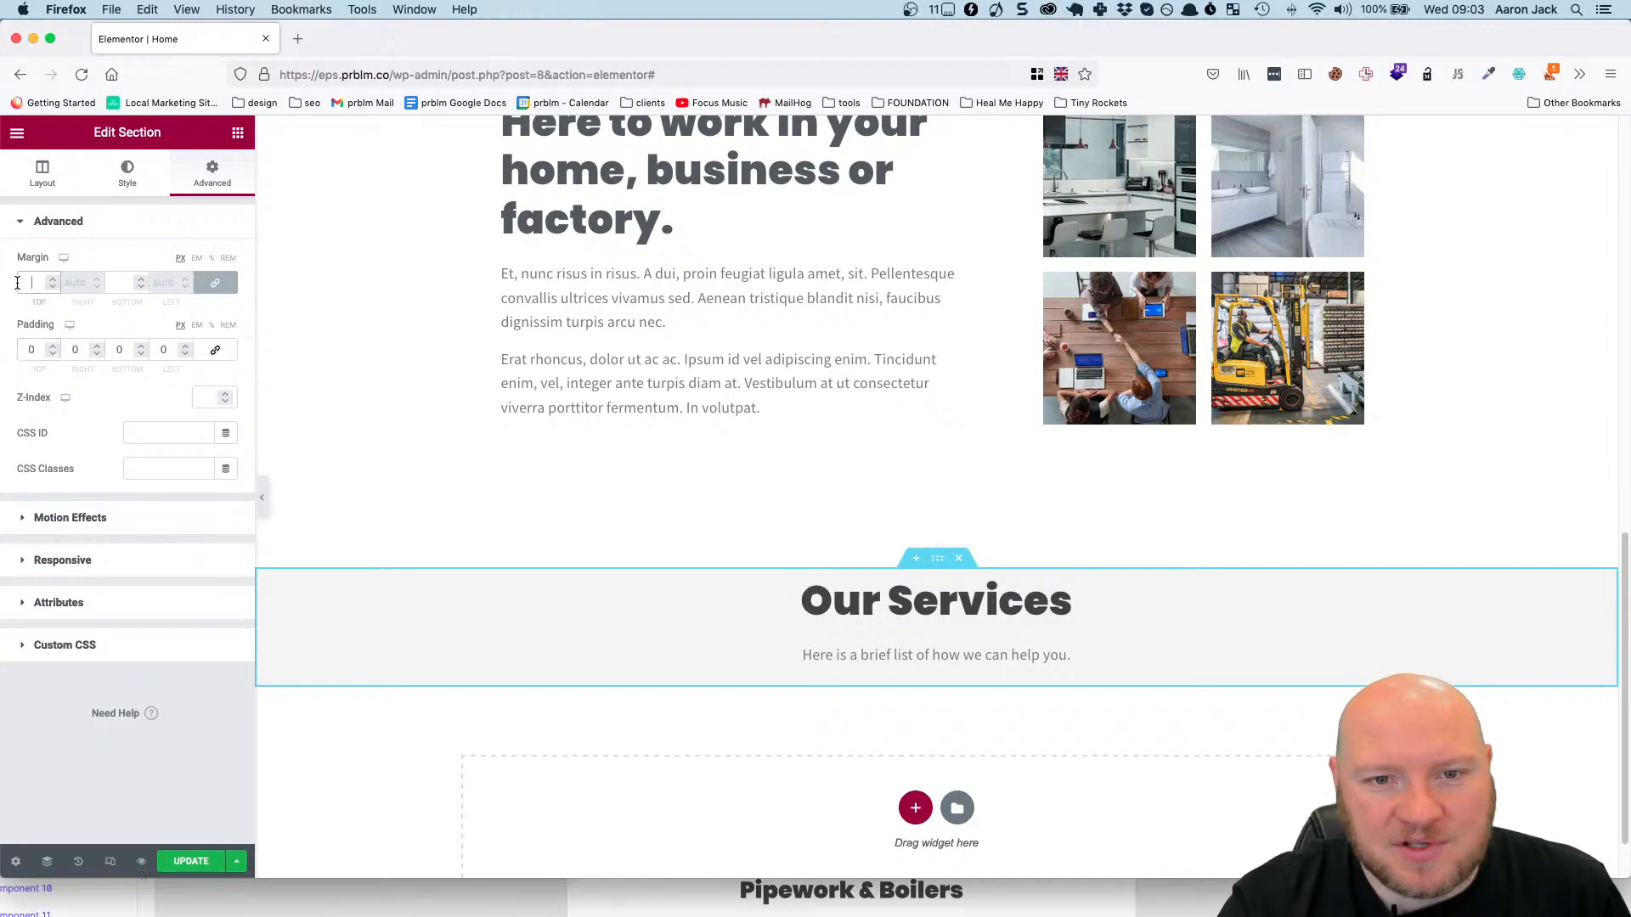
pyautogui.write('16')
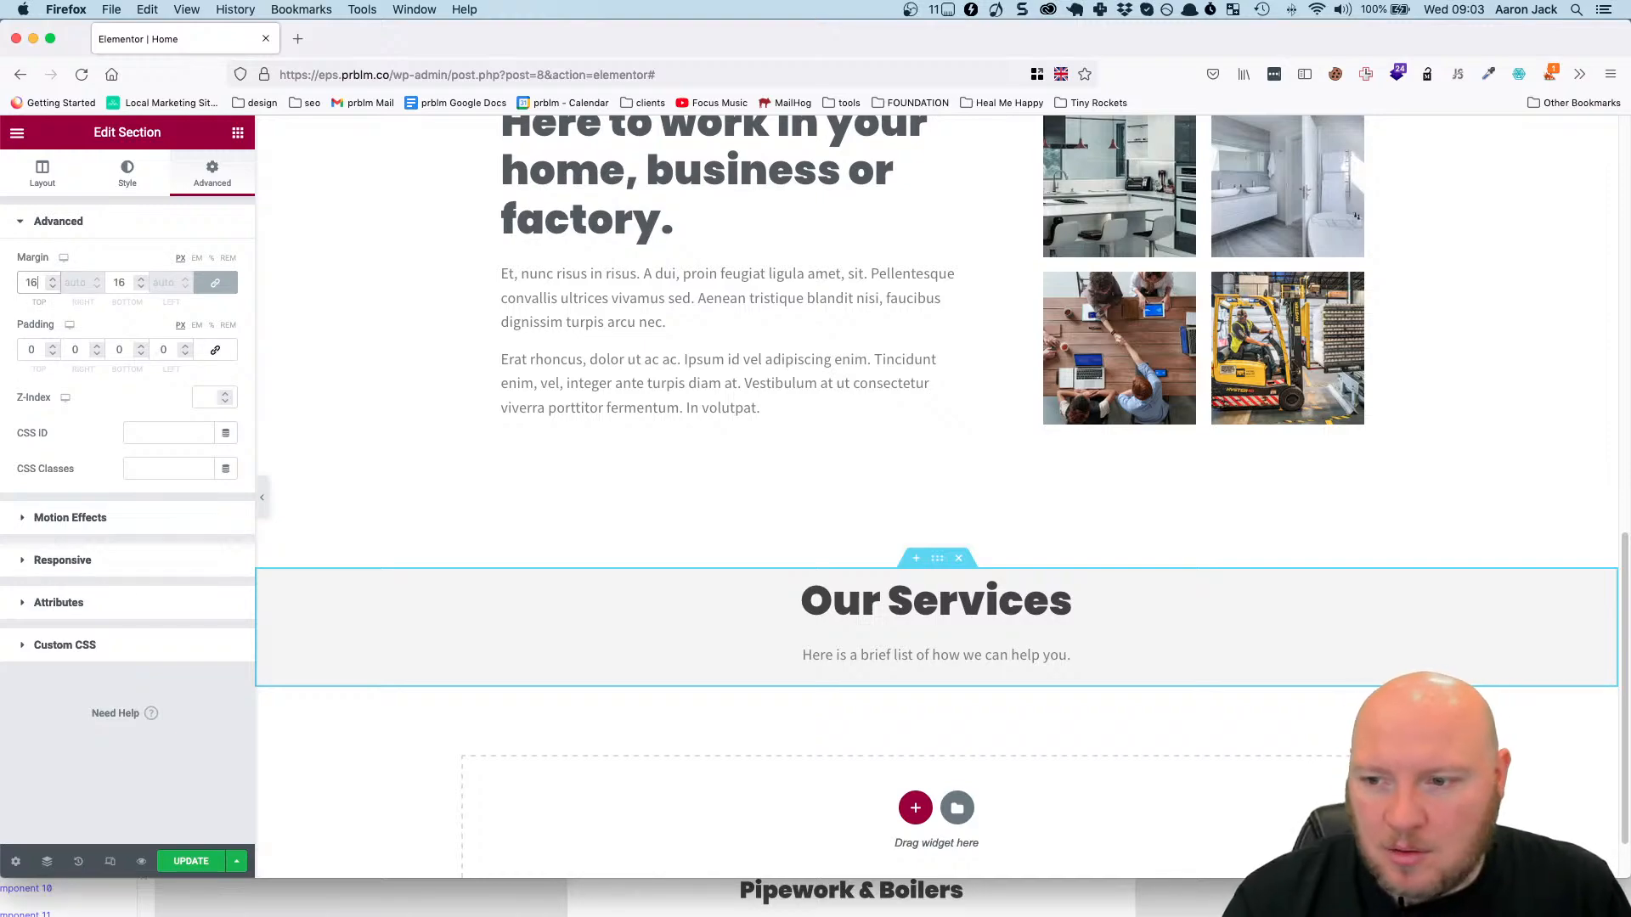
pyautogui.write('0')
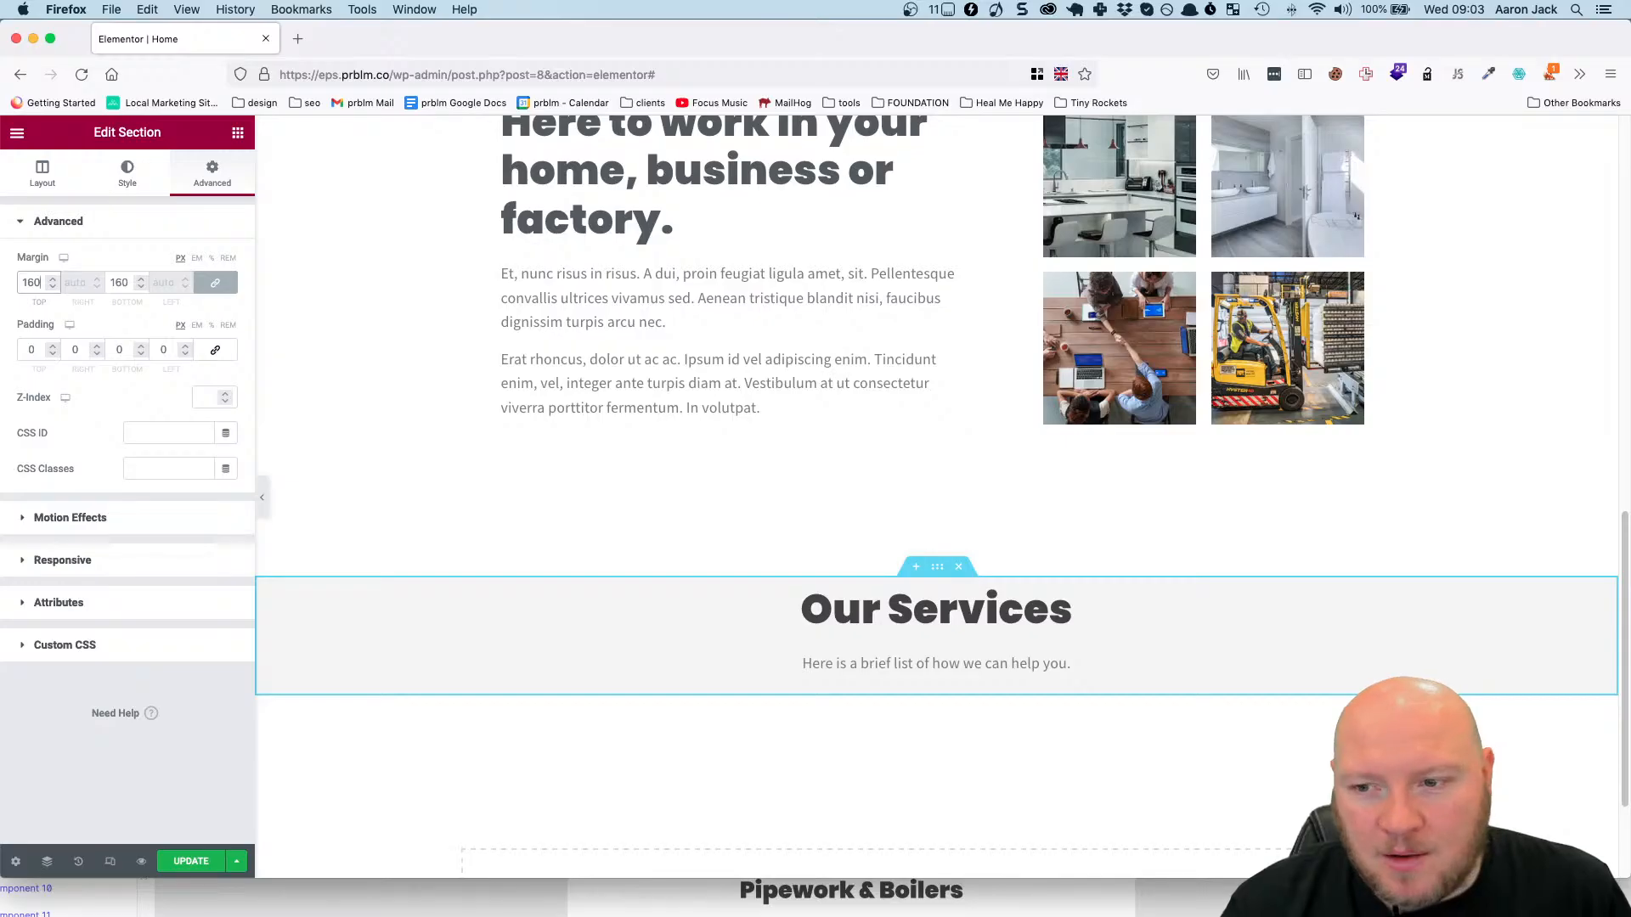
pyautogui.press('BackSpace')
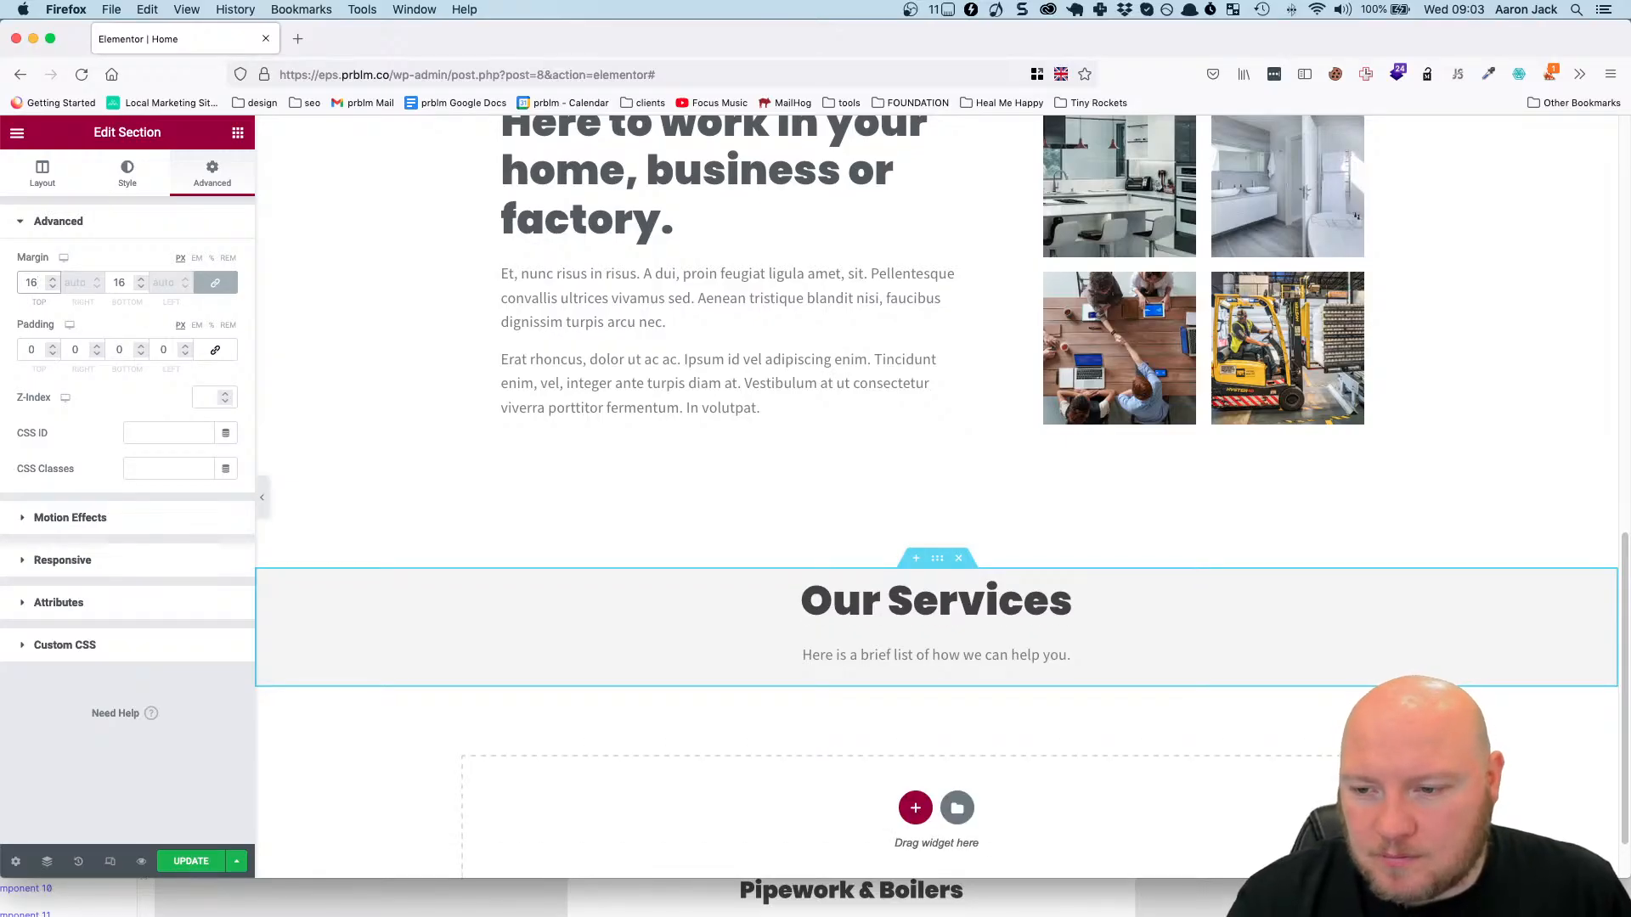
pyautogui.scroll(-2, 544, 482)
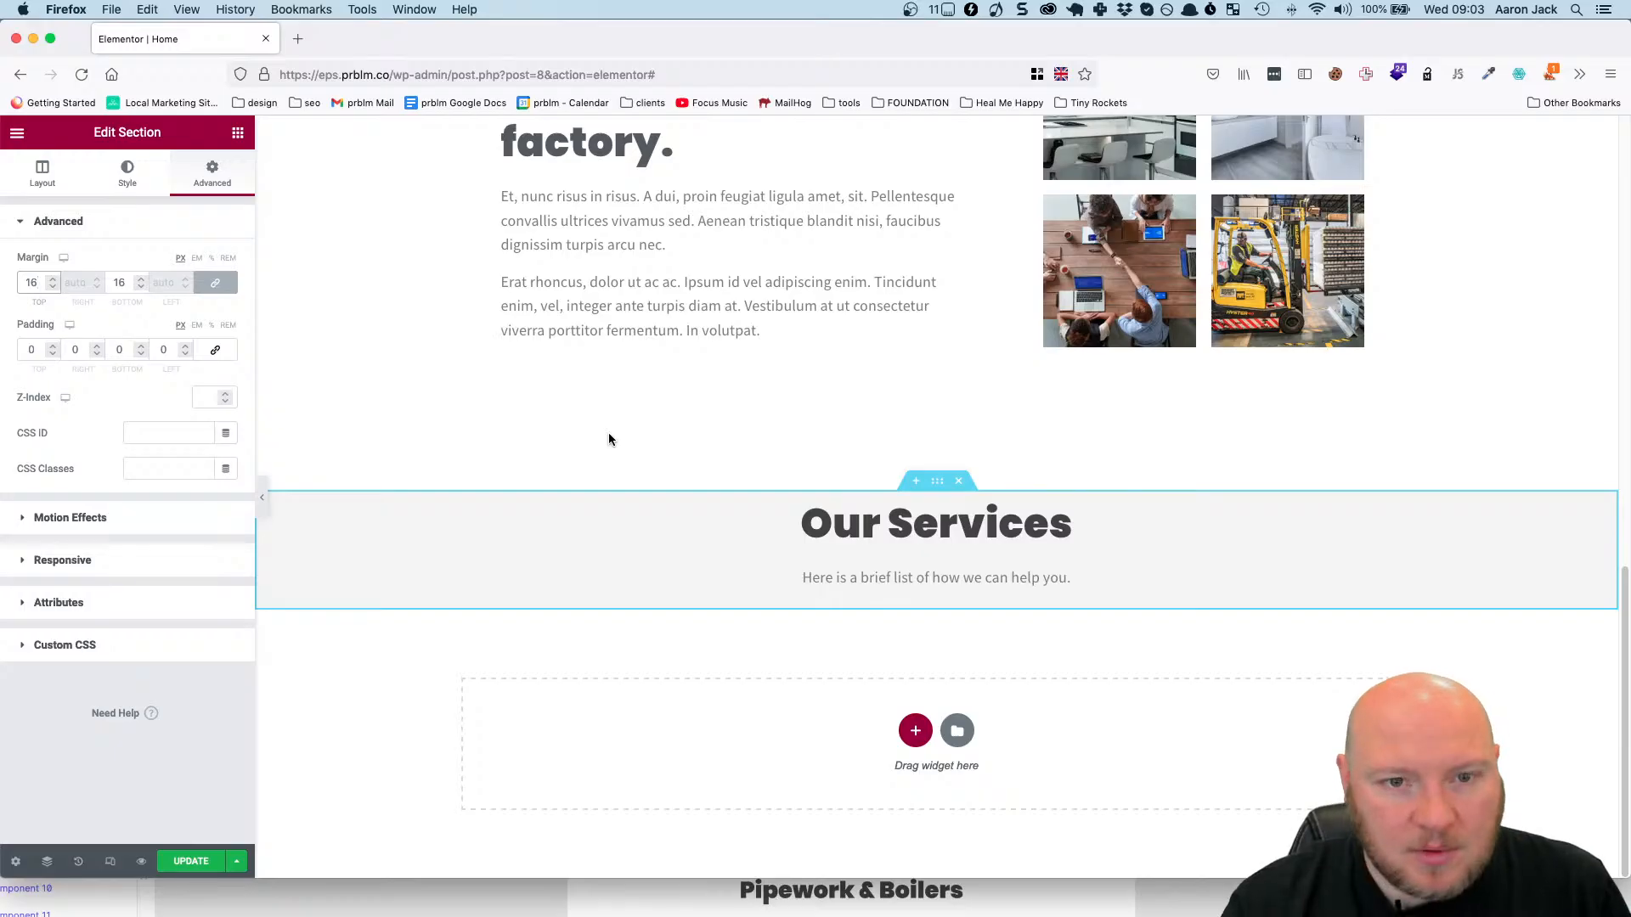
pyautogui.write('0')
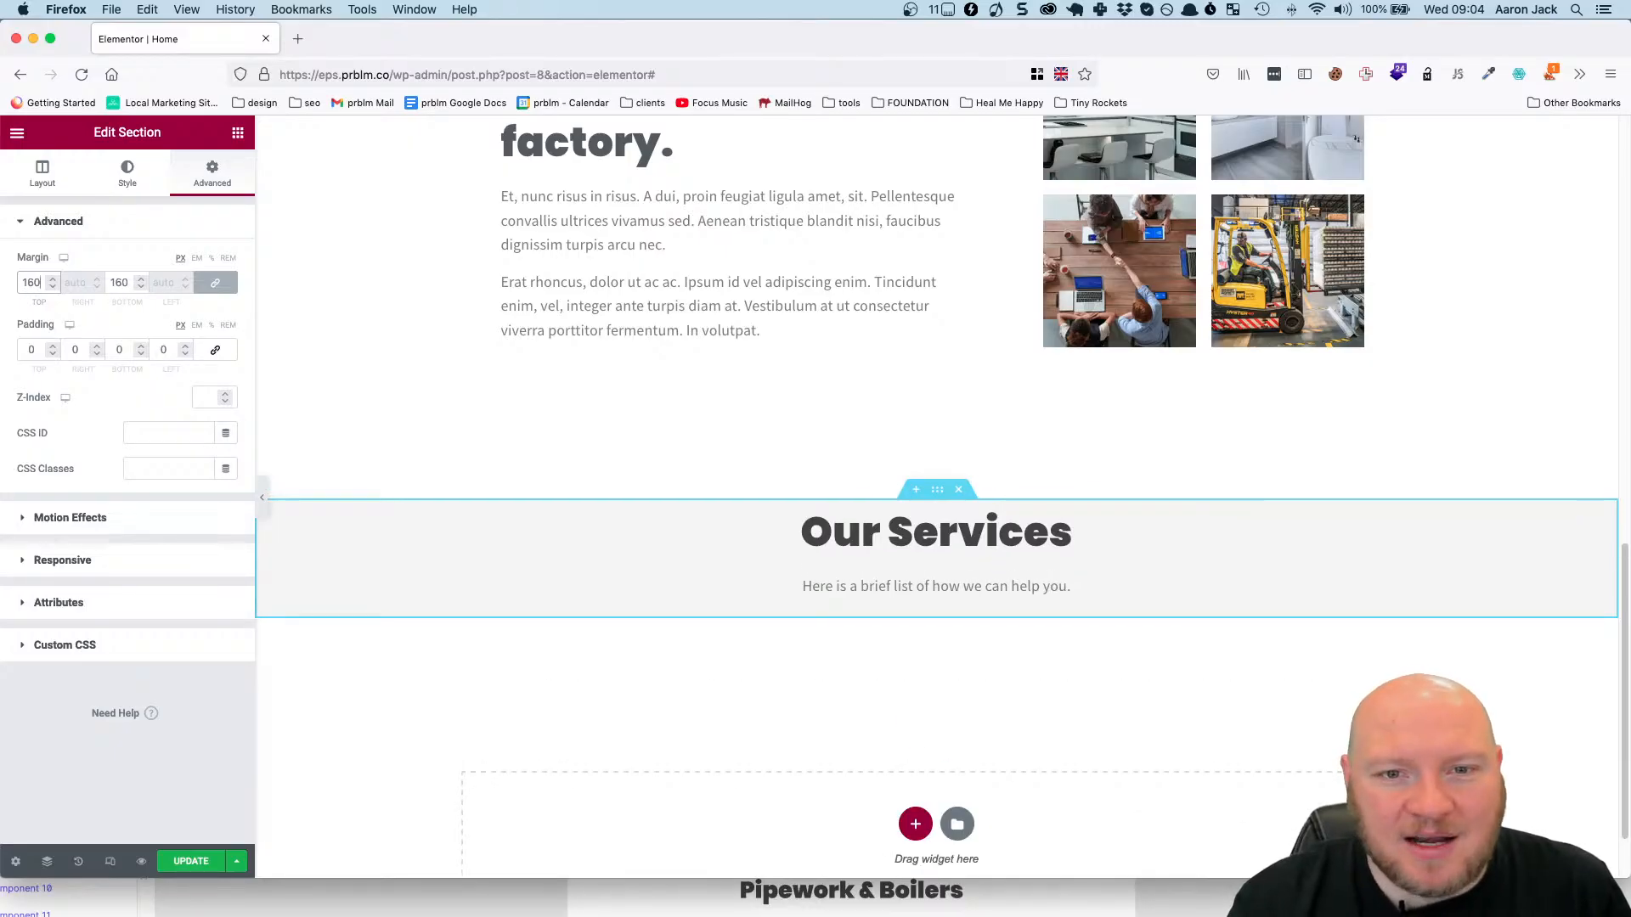
pyautogui.press('BackSpace')
pyautogui.press('BackSpace')
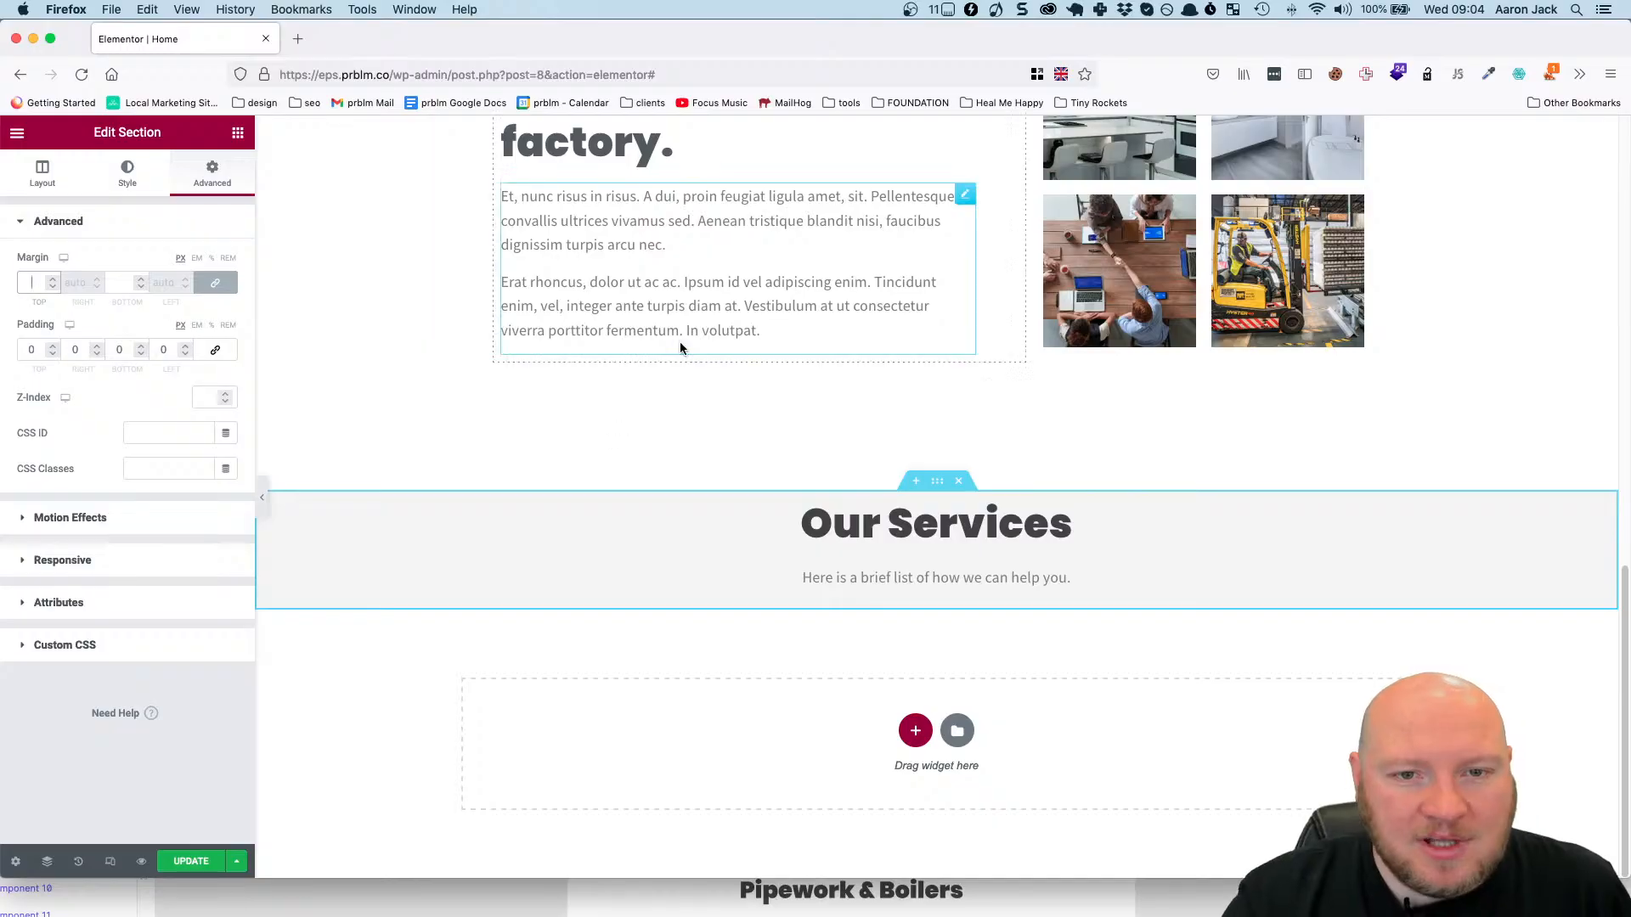
# Set the Our Services section's top and bottom padding to 160 px each, and save the page.
pyautogui.doubleClick(31, 350)
pyautogui.write('160')
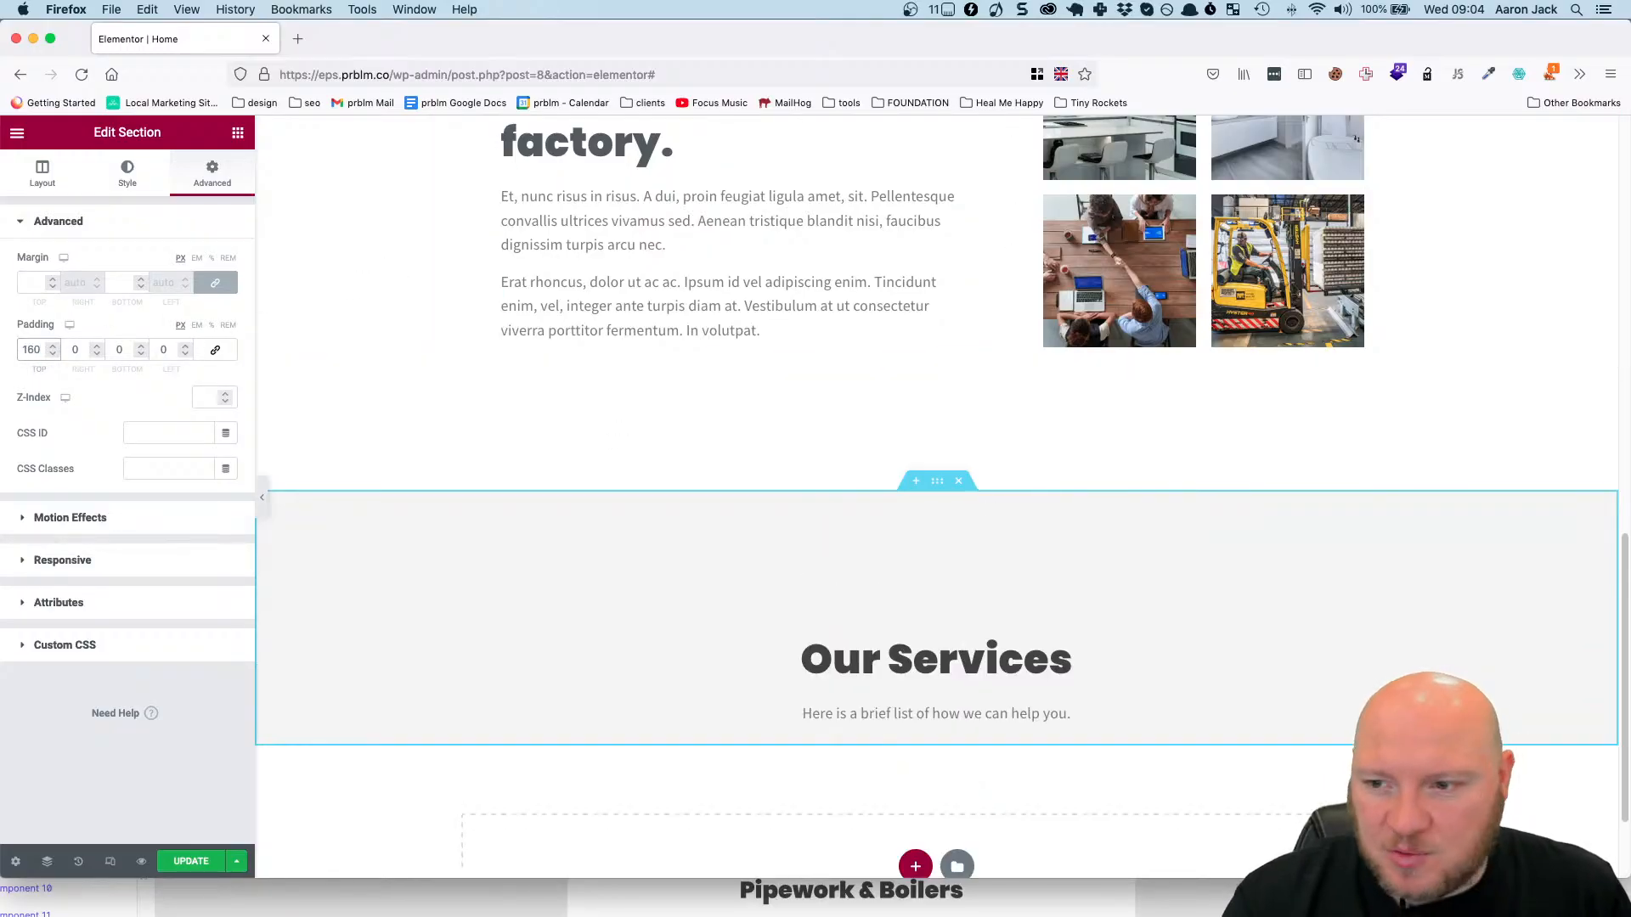
pyautogui.doubleClick(105, 349)
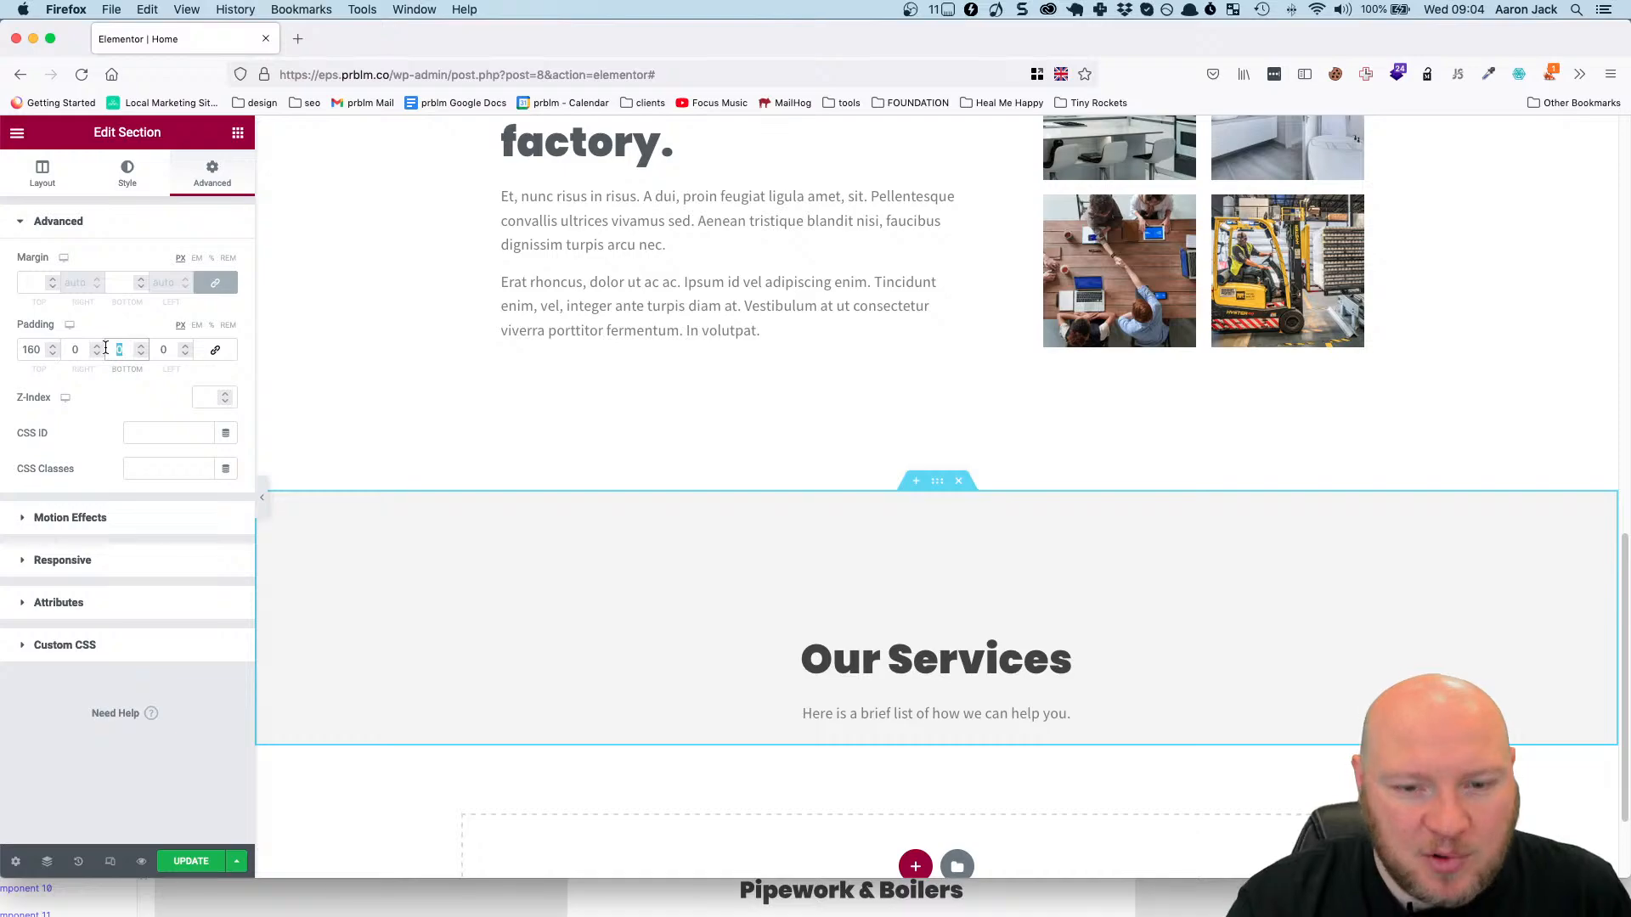
pyautogui.write('160')
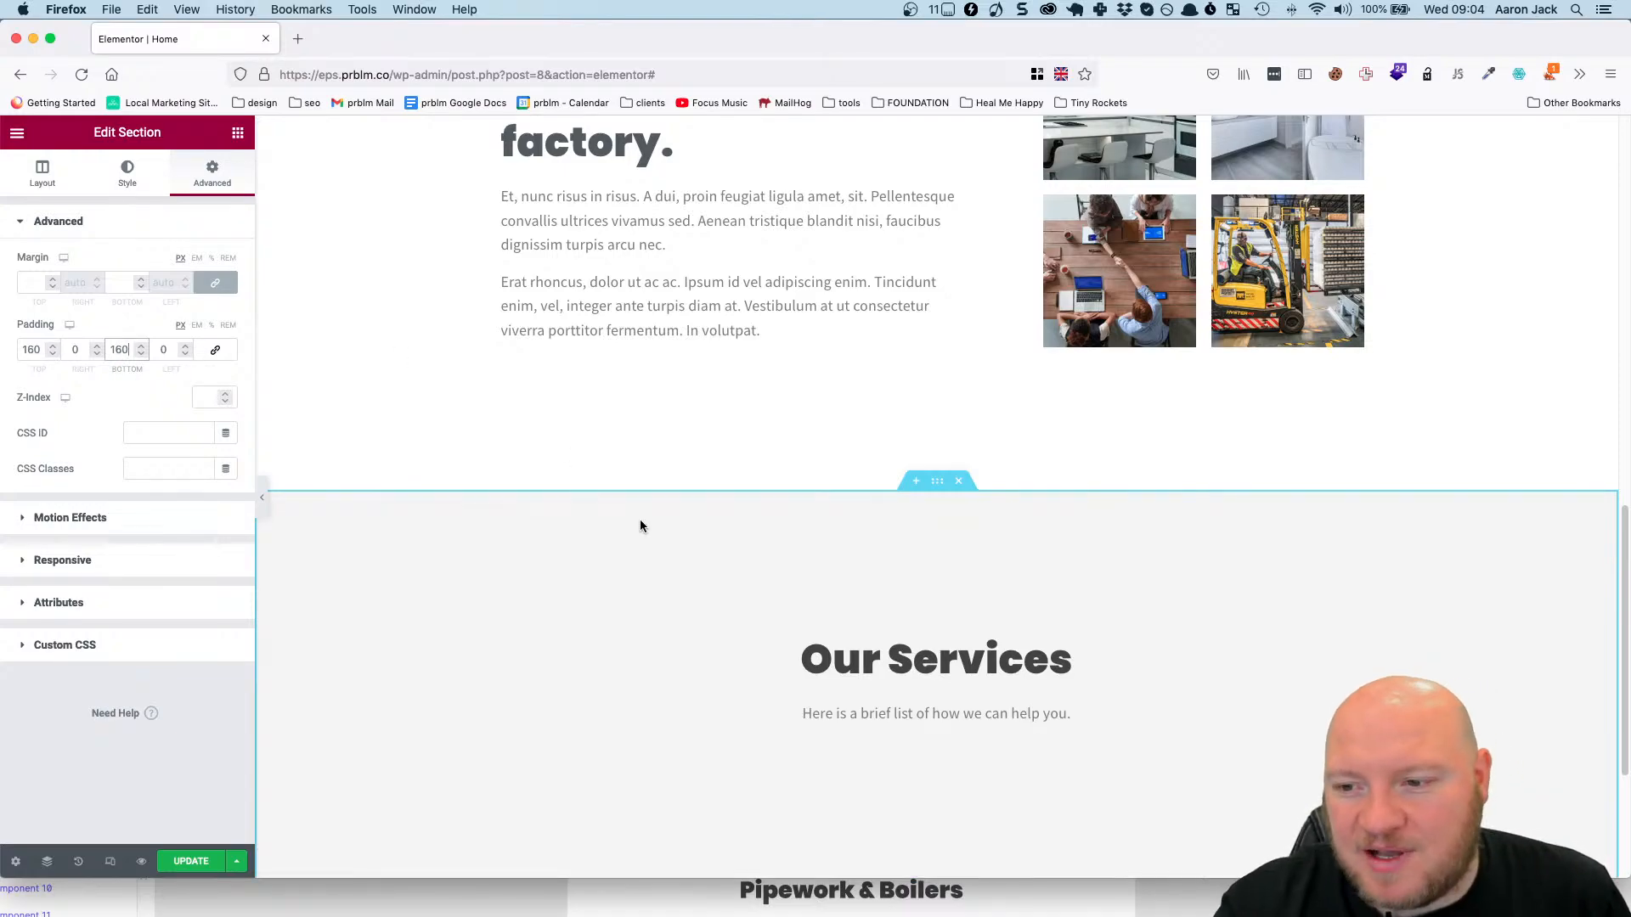
pyautogui.scroll(-1, 639, 520)
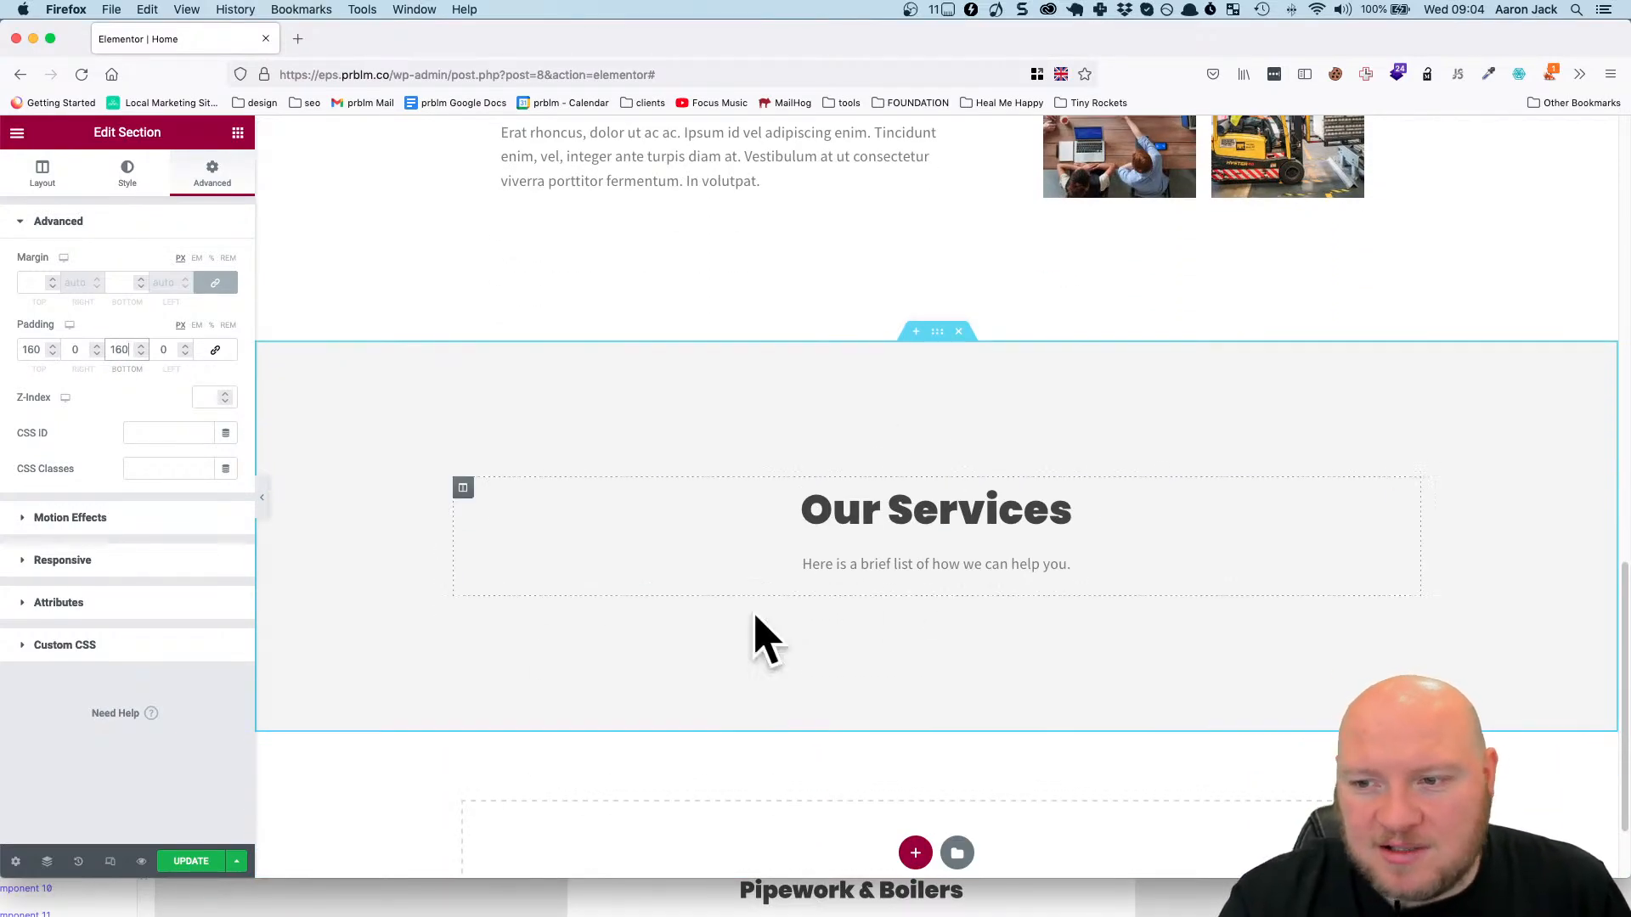
pyautogui.click(198, 862)
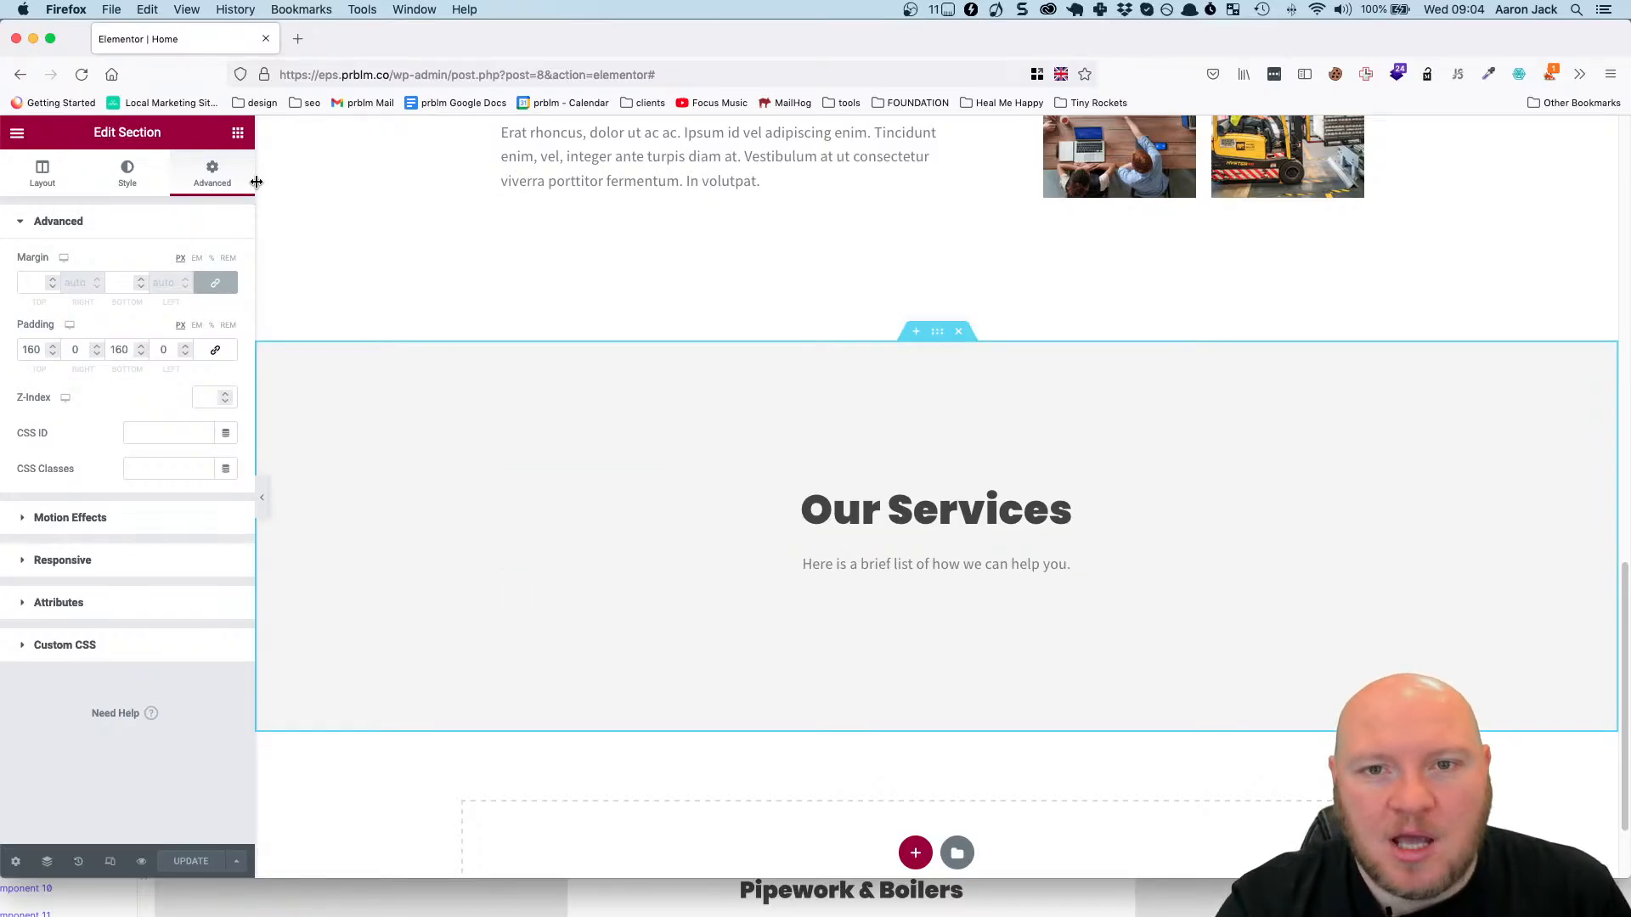
# Bring up the widget library, switch to Figma to examine the services grid's layout, and return to Elementor in Firefox.
pyautogui.click(239, 135)
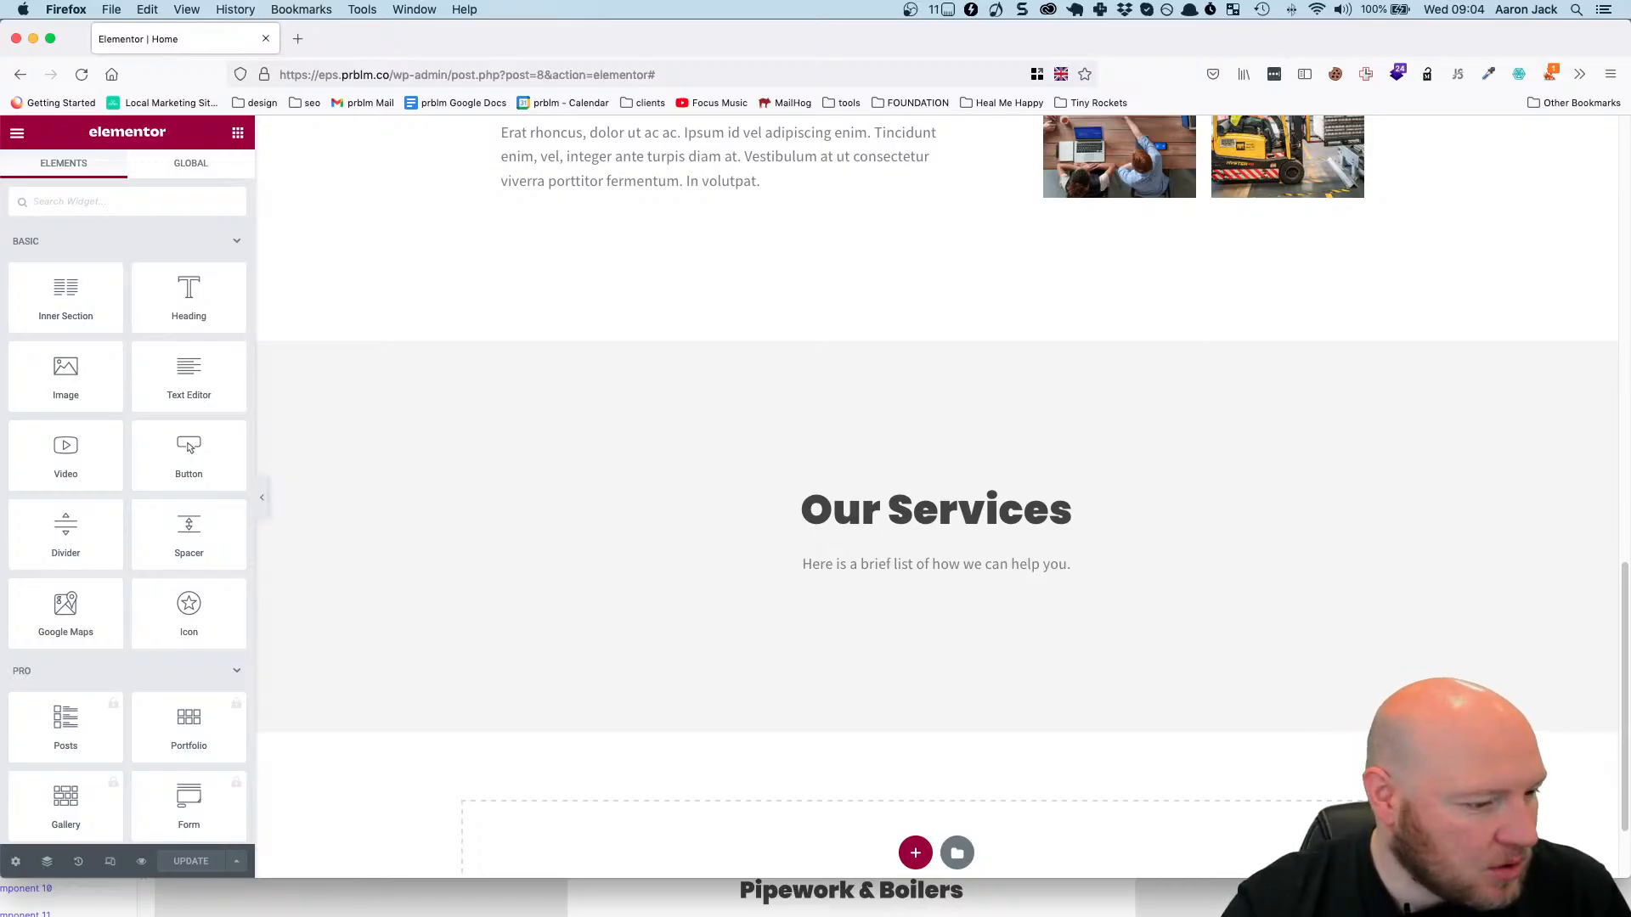
pyautogui.press('super+Tab')
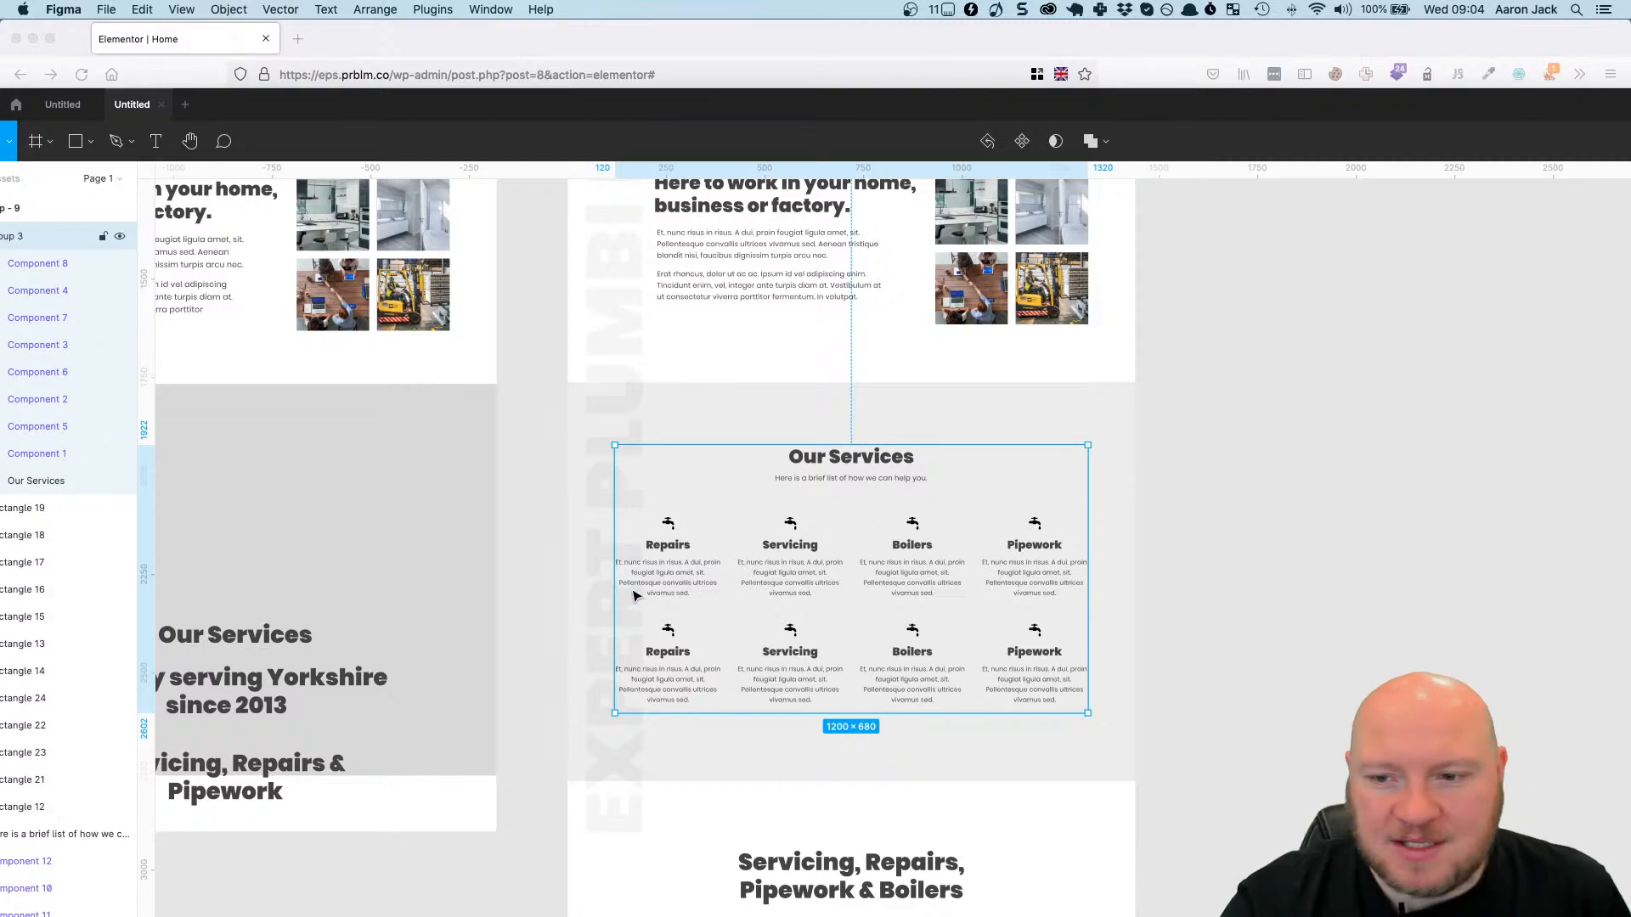
pyautogui.keyDown('ctrl'); pyautogui.scroll(5, 815, 527); pyautogui.keyUp('ctrl')
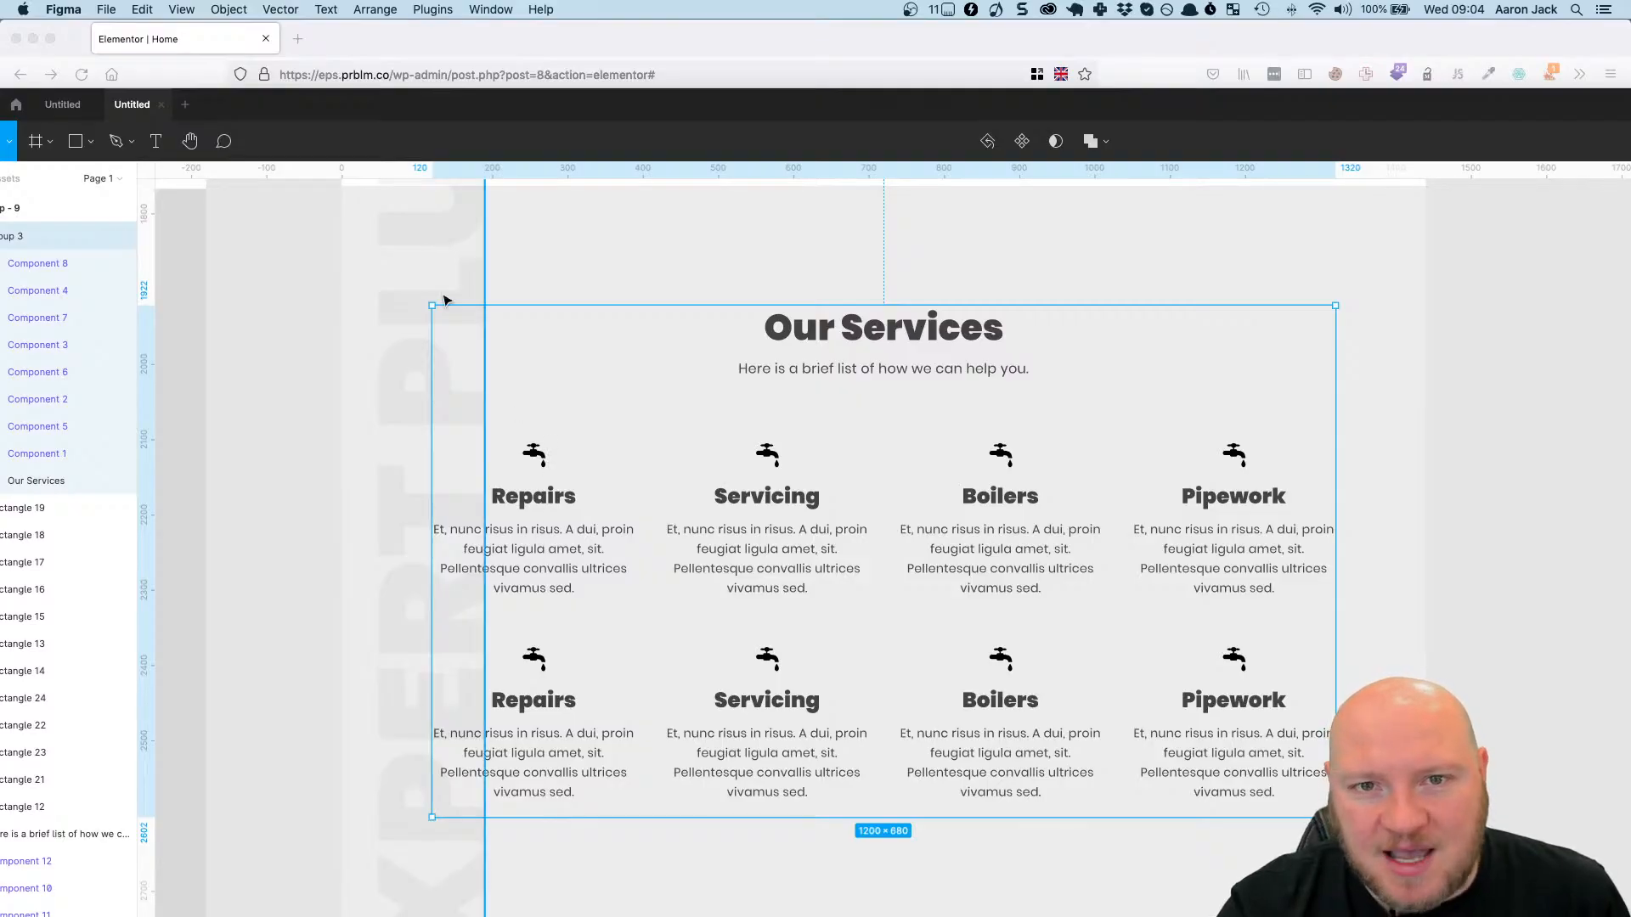
pyautogui.click(445, 59)
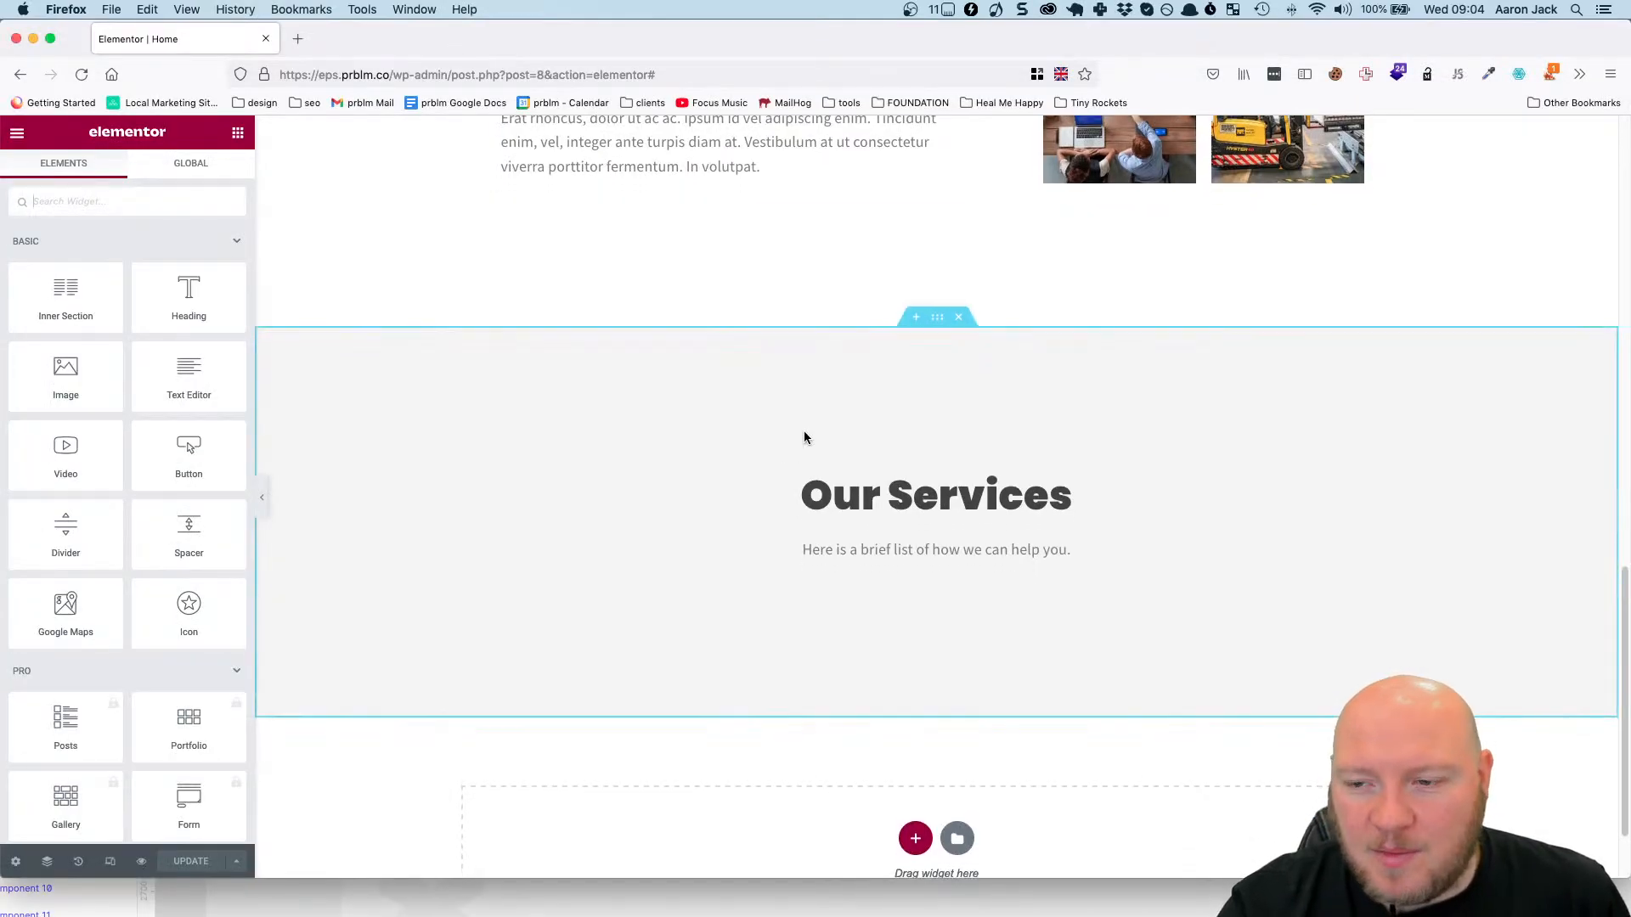
# Add an Icon Box widget below the brief description line in the Our Services section.
pyautogui.scroll(-5, 210, 521)
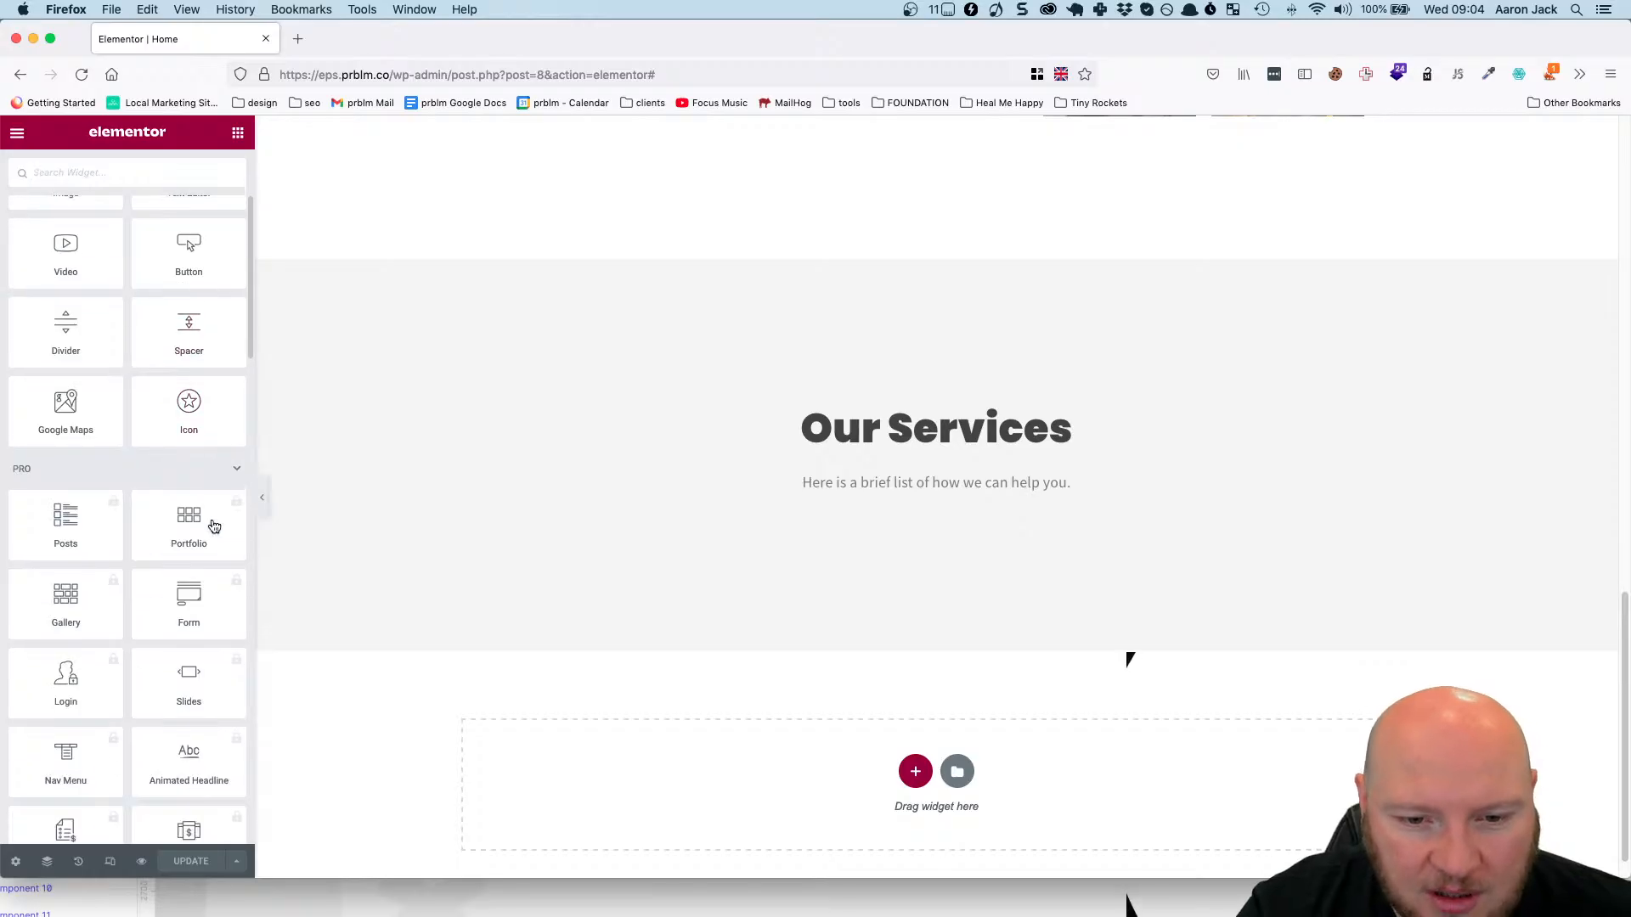
pyautogui.scroll(-8, 211, 524)
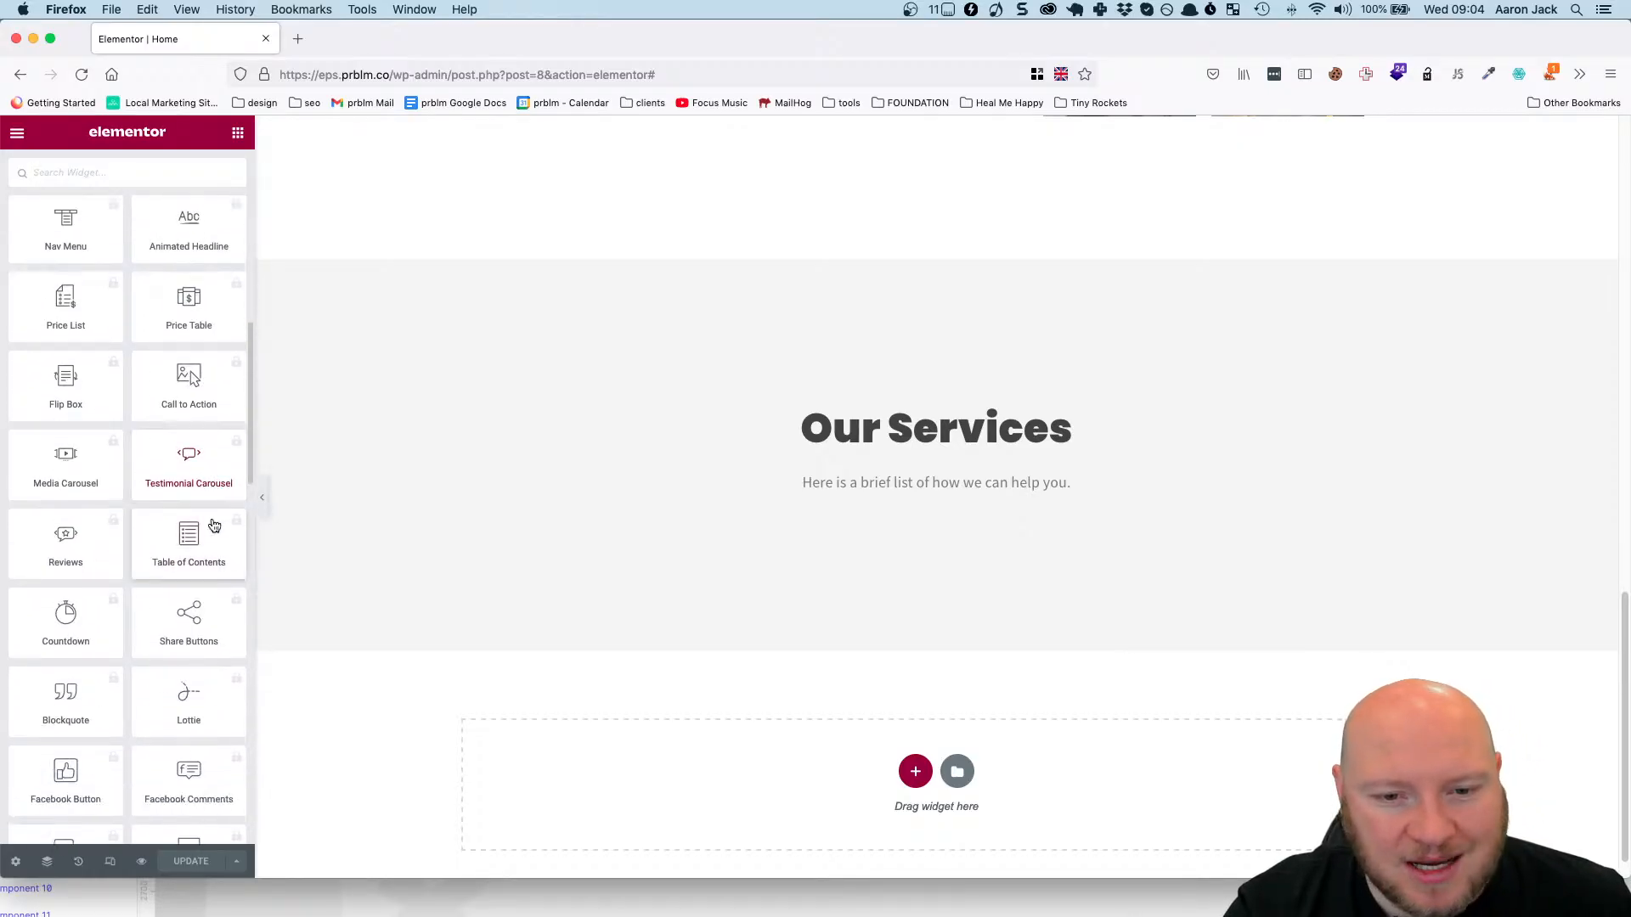
pyautogui.scroll(-5, 213, 522)
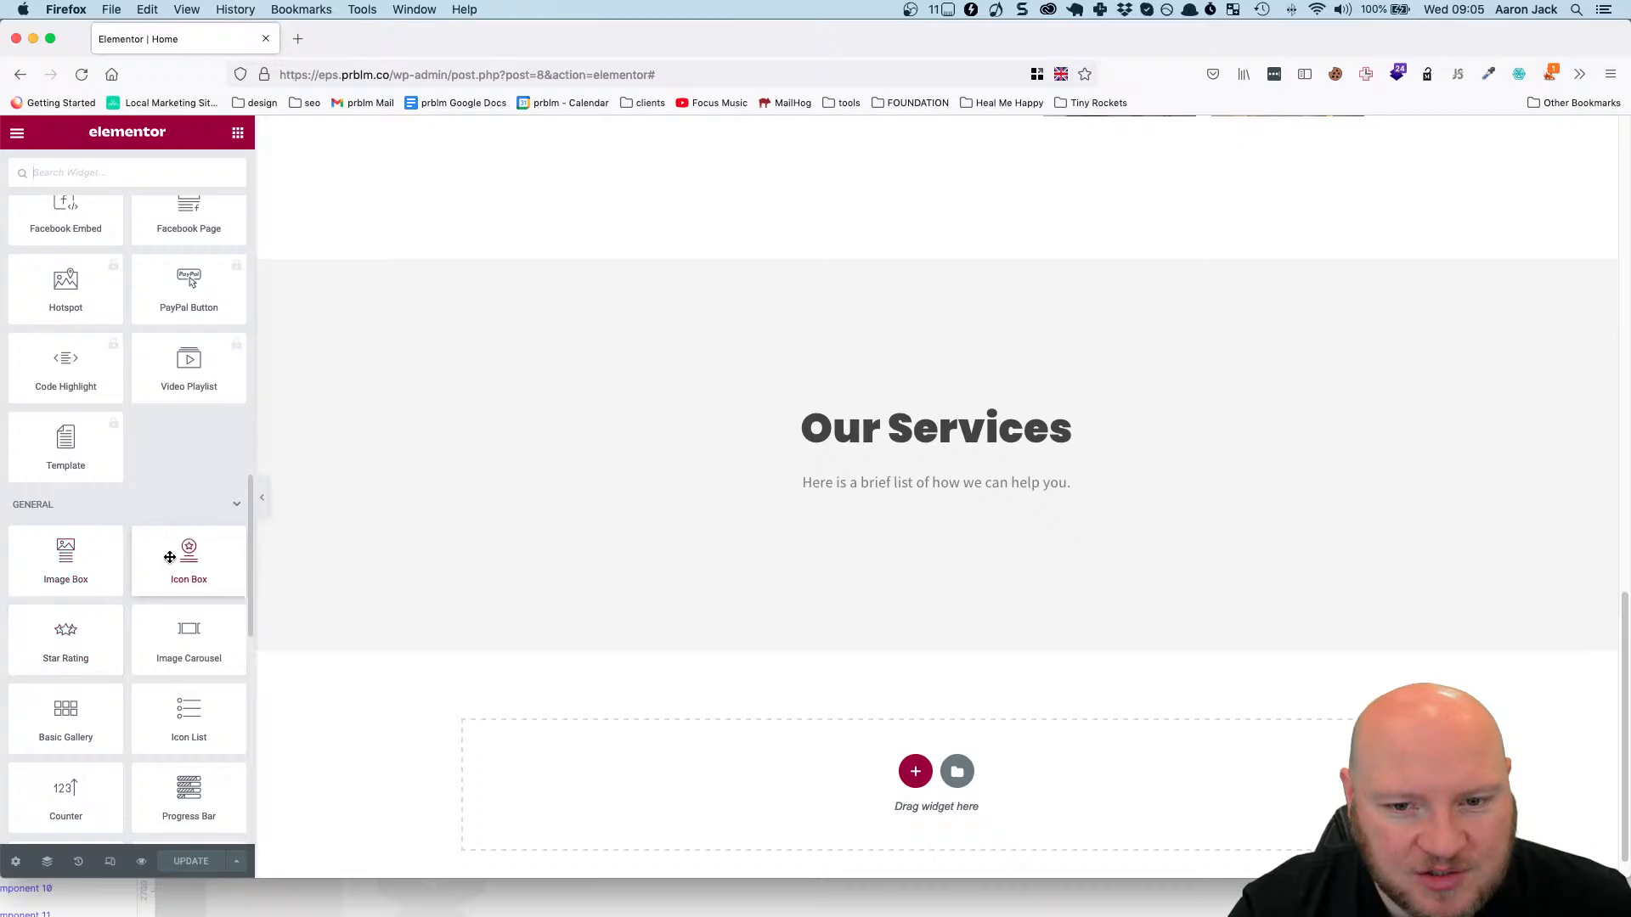
pyautogui.moveTo(176, 558); pyautogui.dragTo(808, 495)
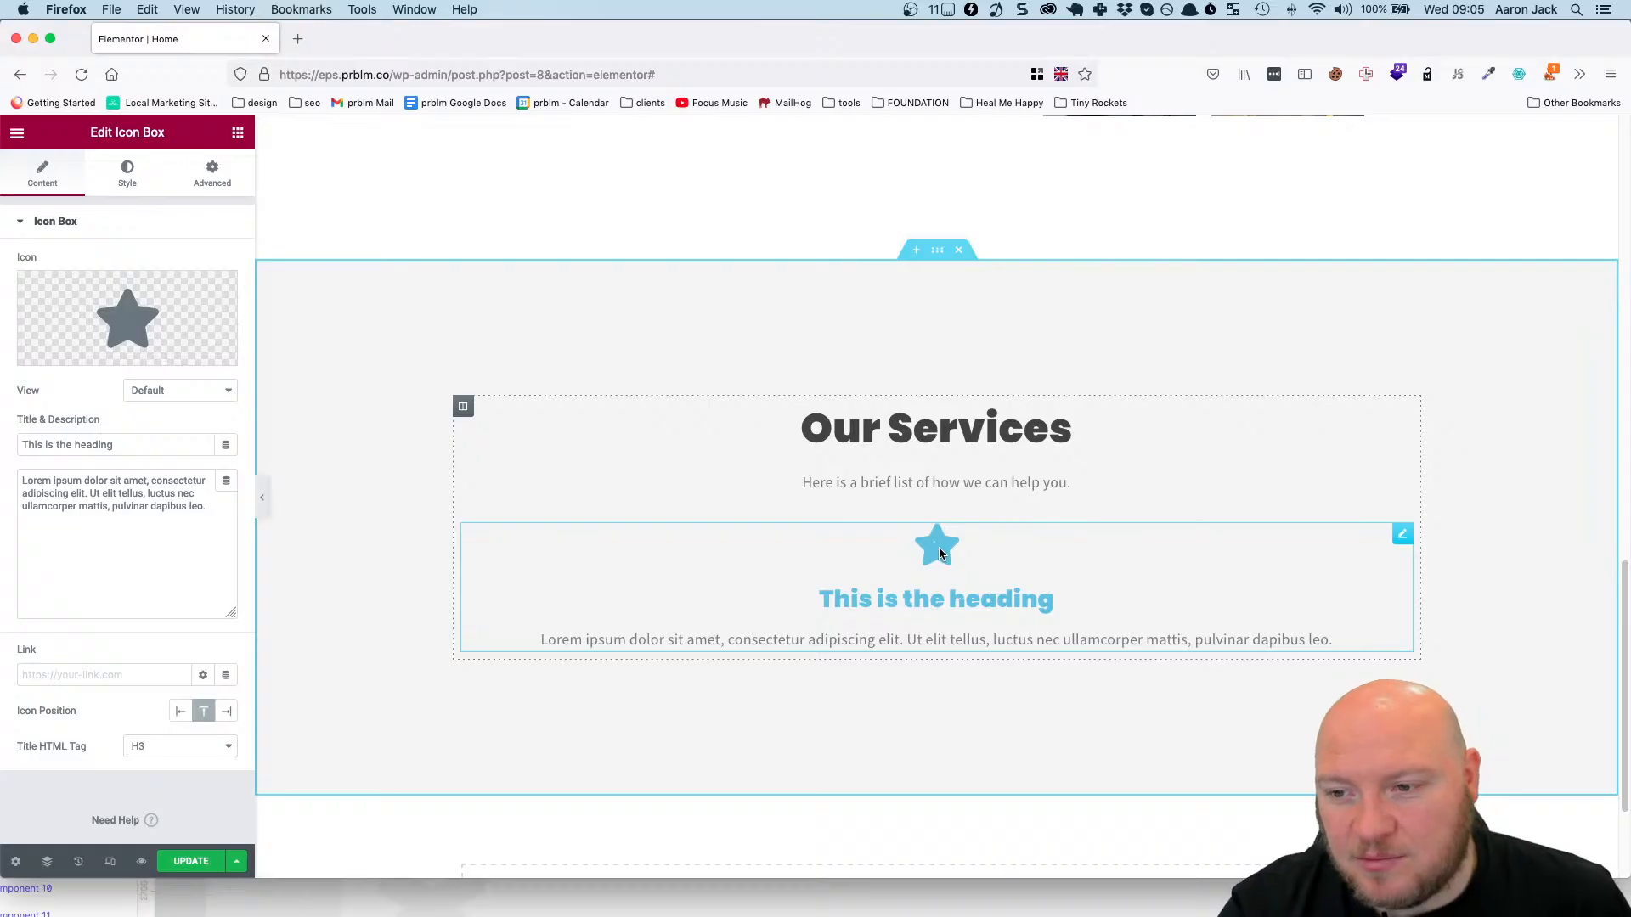
pyautogui.moveTo(126, 324)
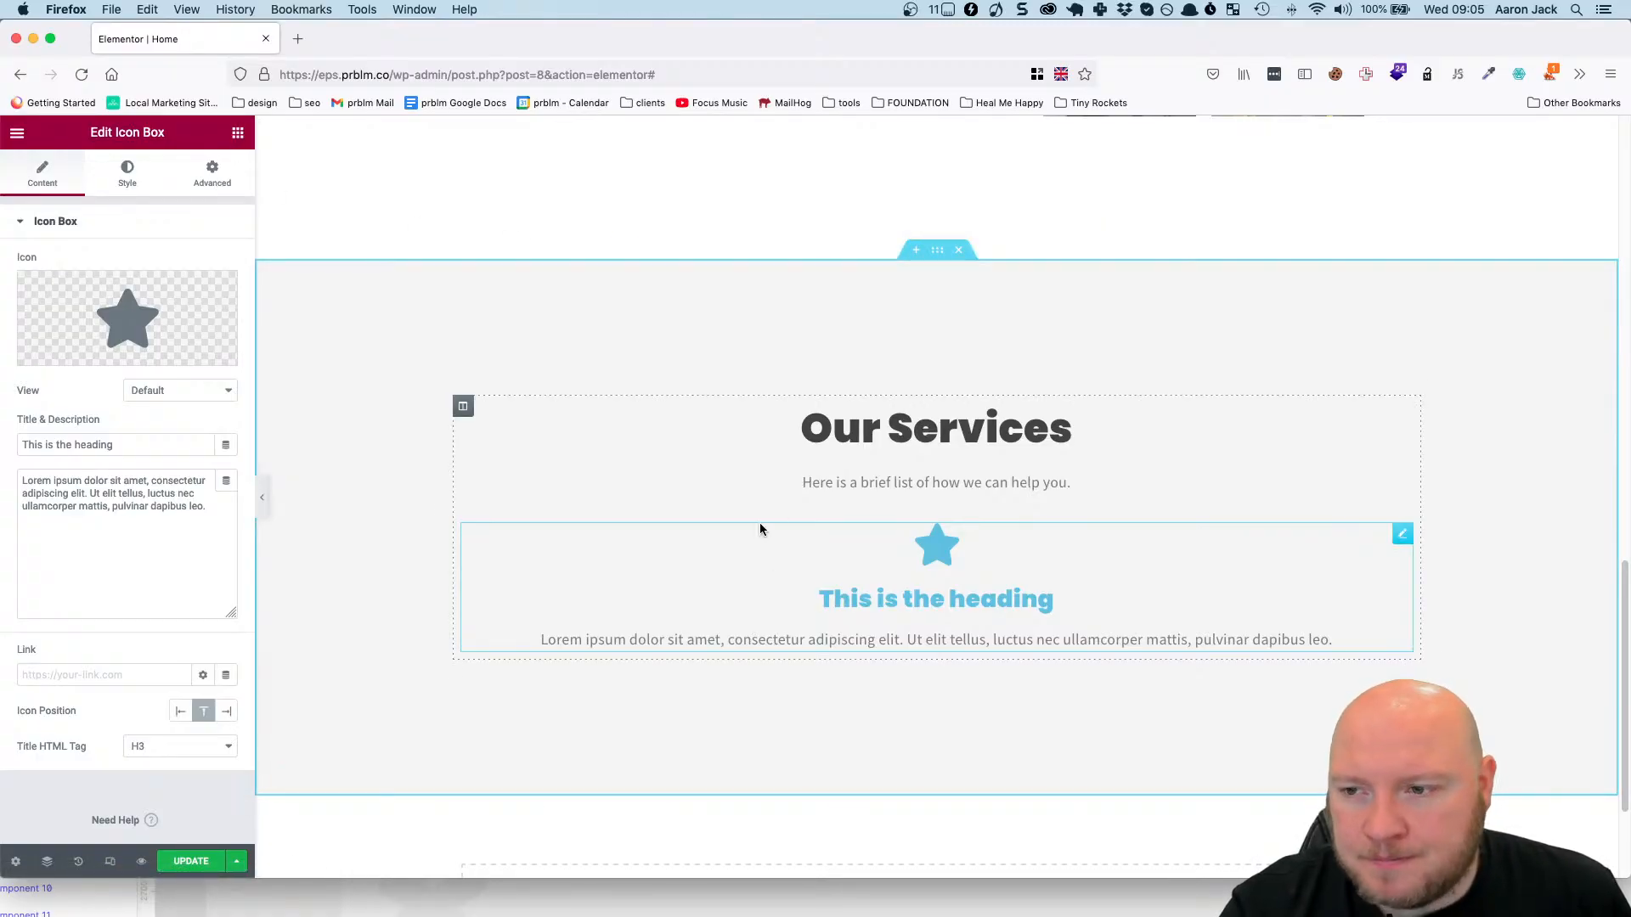
# Insert an Inner Section between the description line and the icon box, and add two columns to make it four columns wide.
pyautogui.click(237, 133)
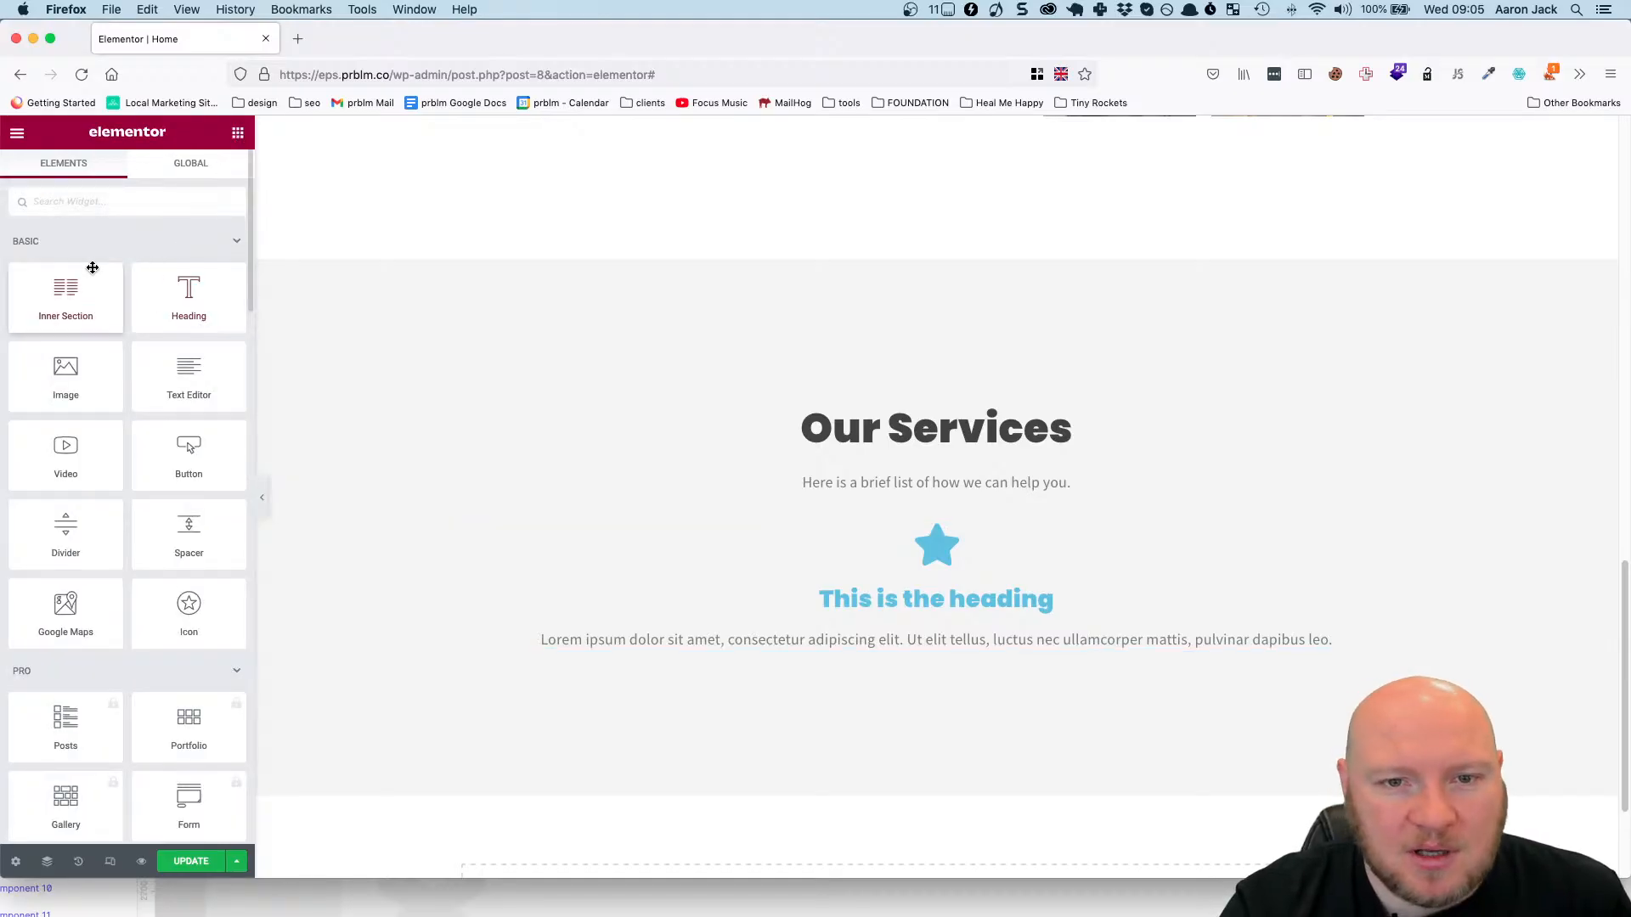
pyautogui.moveTo(91, 270); pyautogui.dragTo(689, 533)
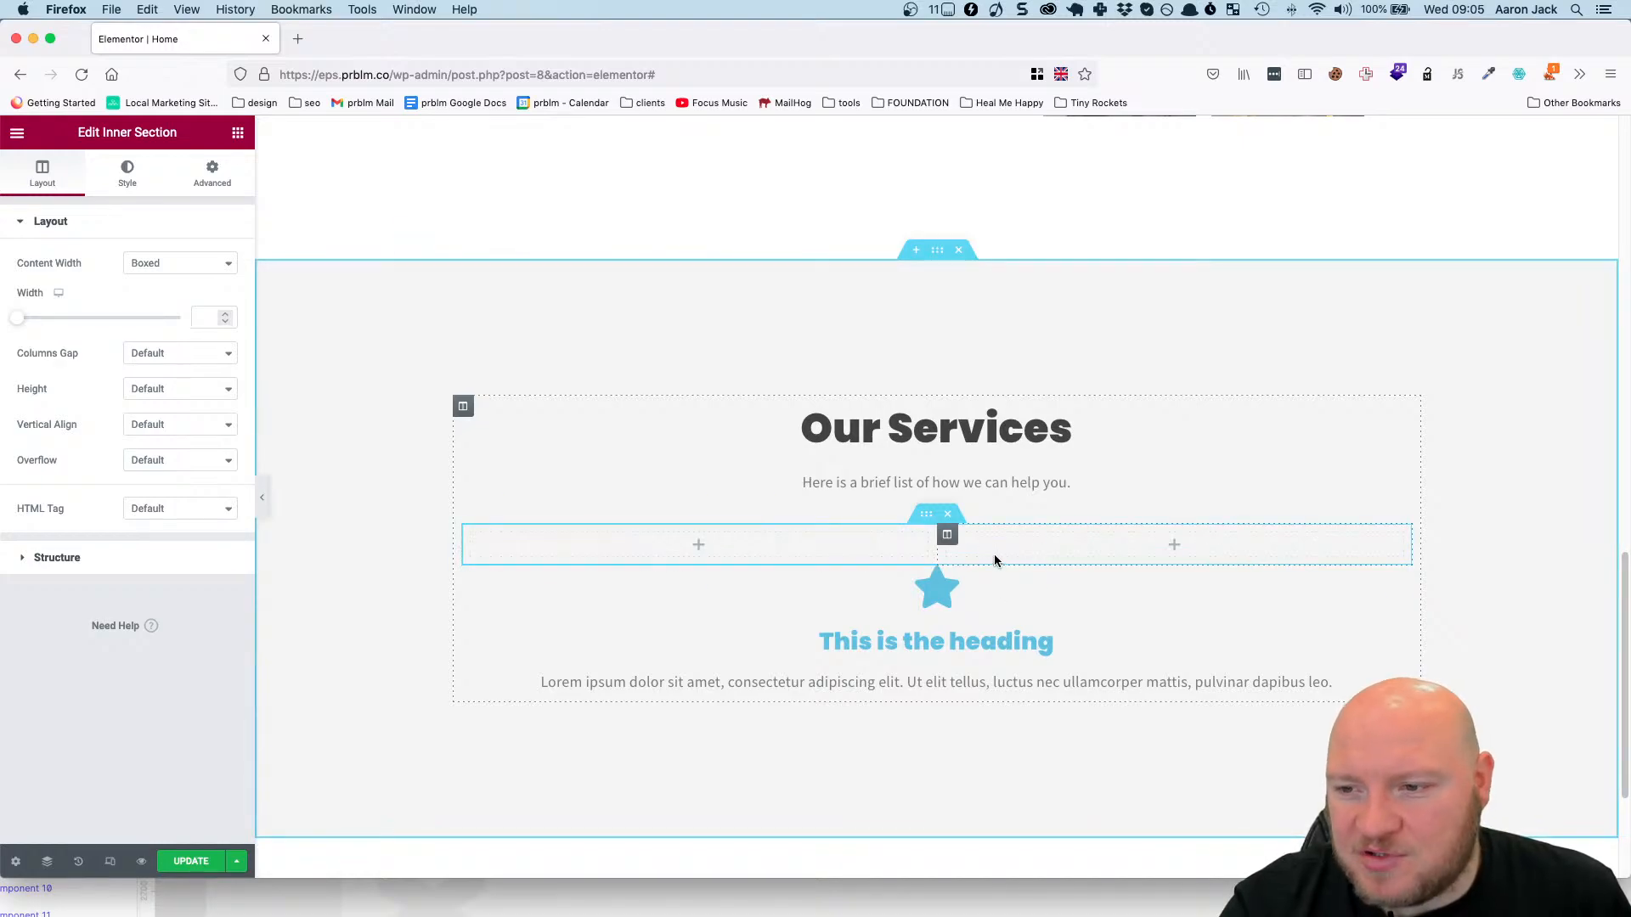
pyautogui.rightClick(951, 539)
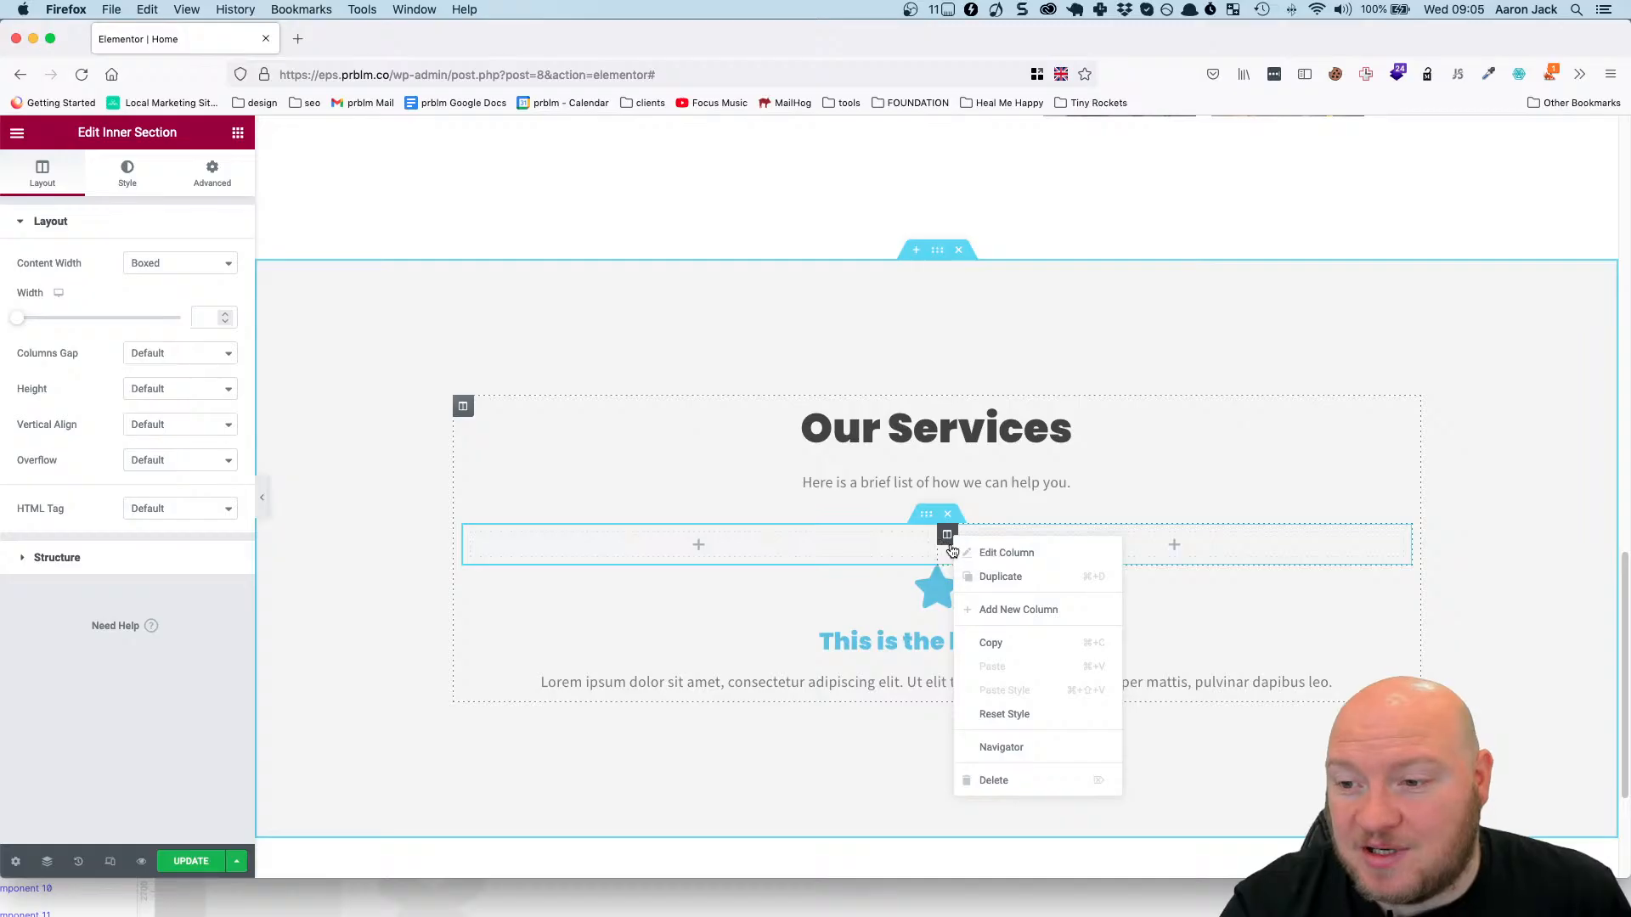
pyautogui.click(1011, 609)
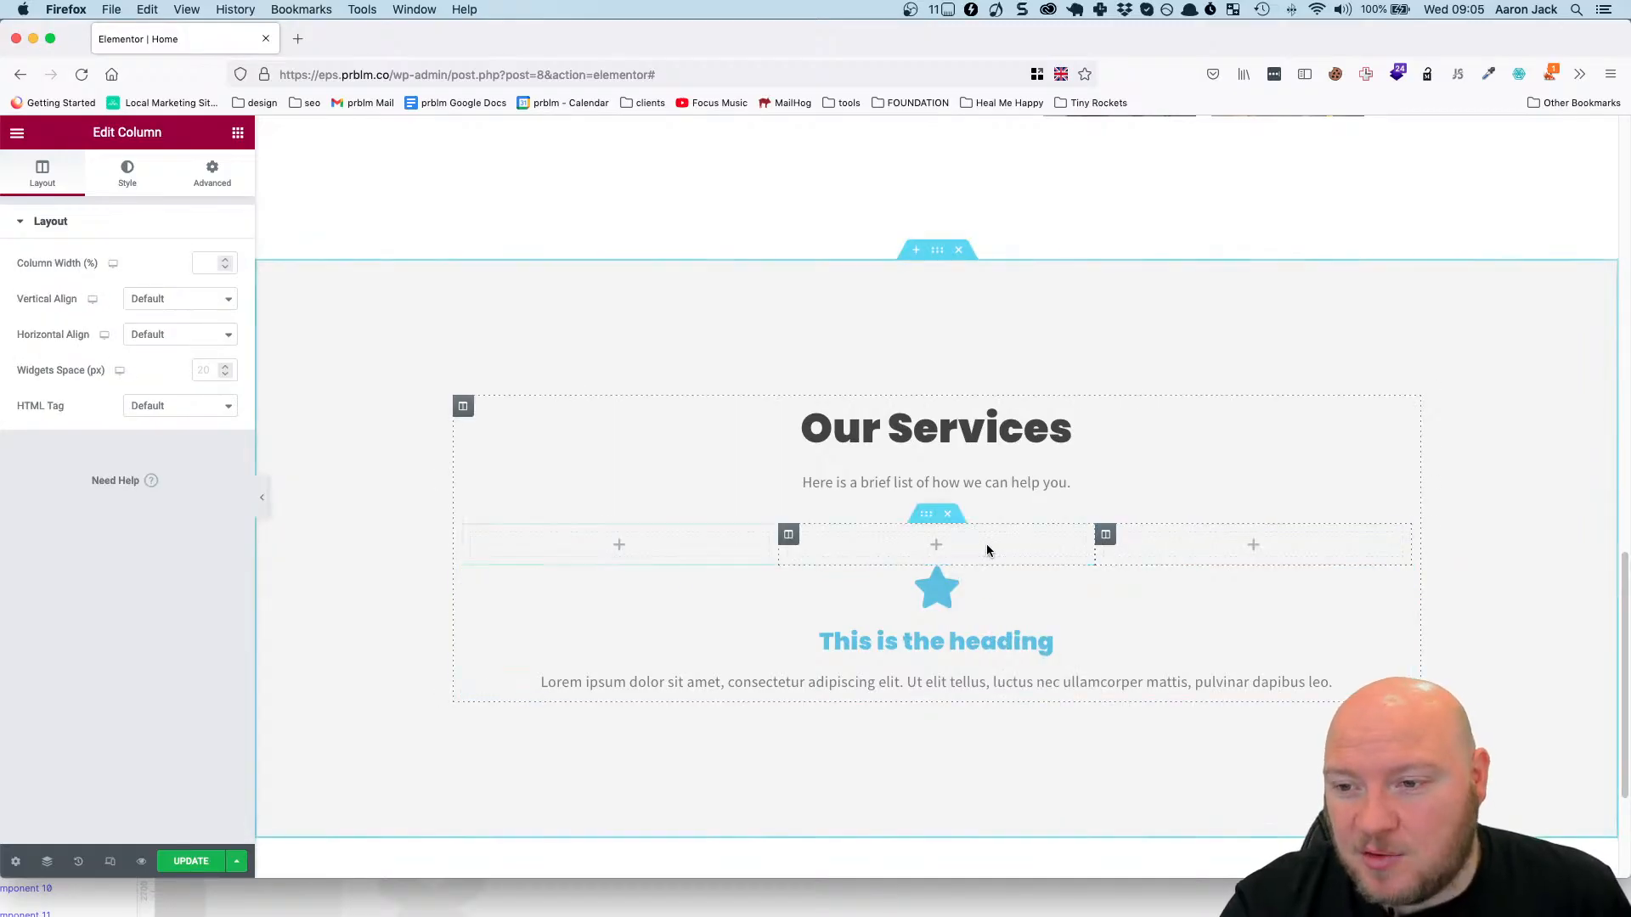
pyautogui.rightClick(1105, 534)
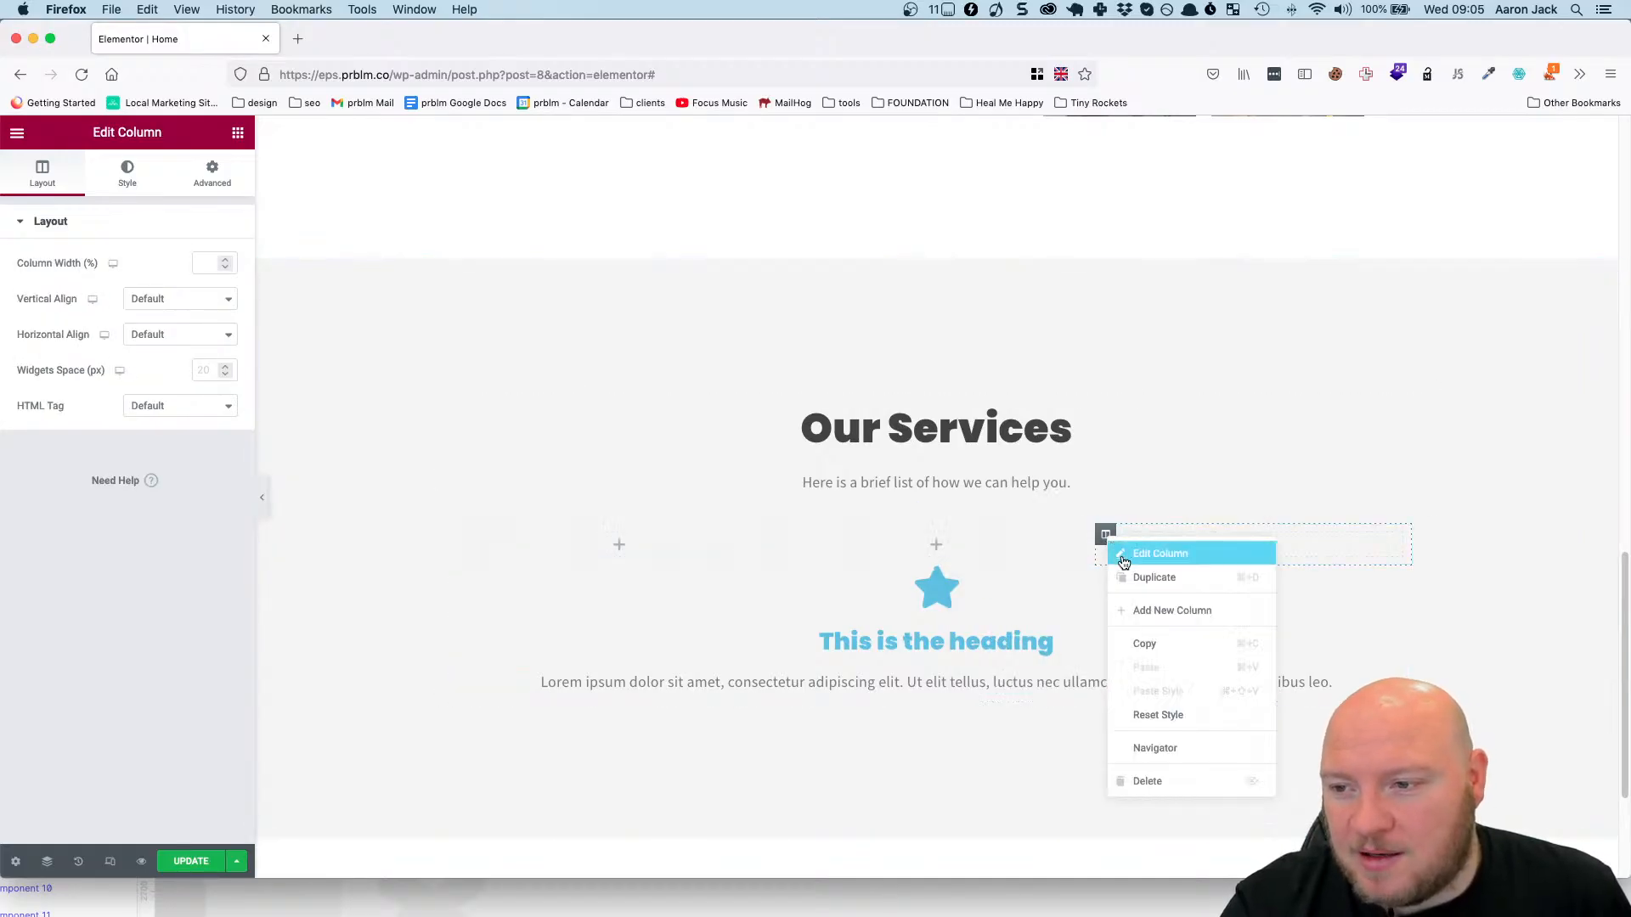
pyautogui.click(1159, 617)
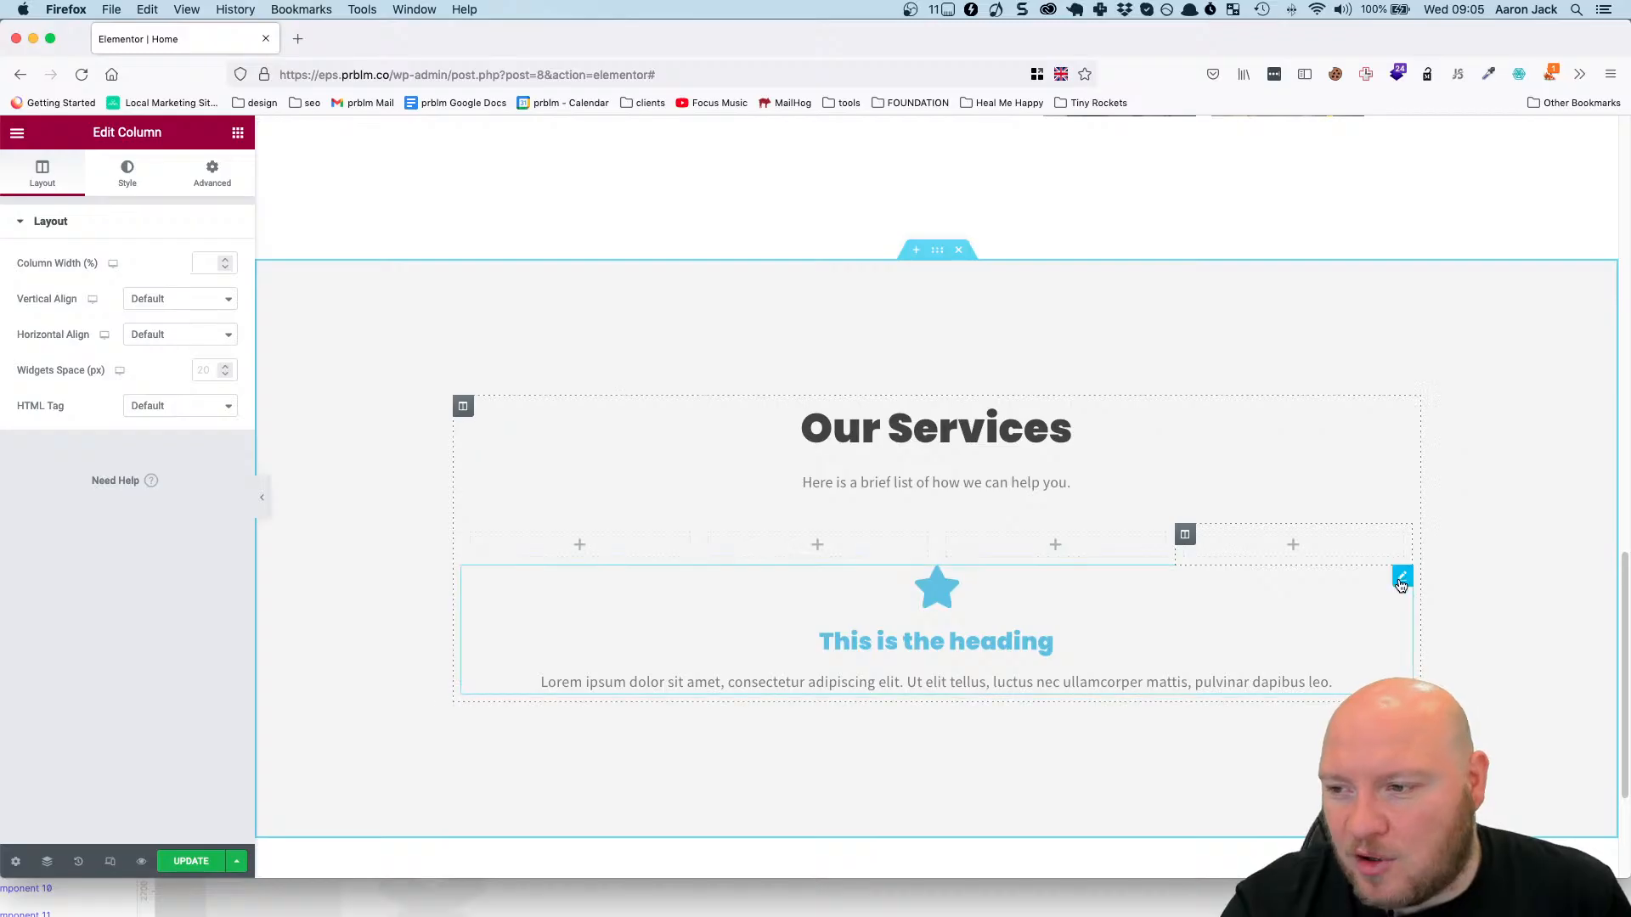
# Move the icon box into the inner section's first column, and place a duplicate of it in the second column.
pyautogui.moveTo(1402, 583); pyautogui.dragTo(712, 594)
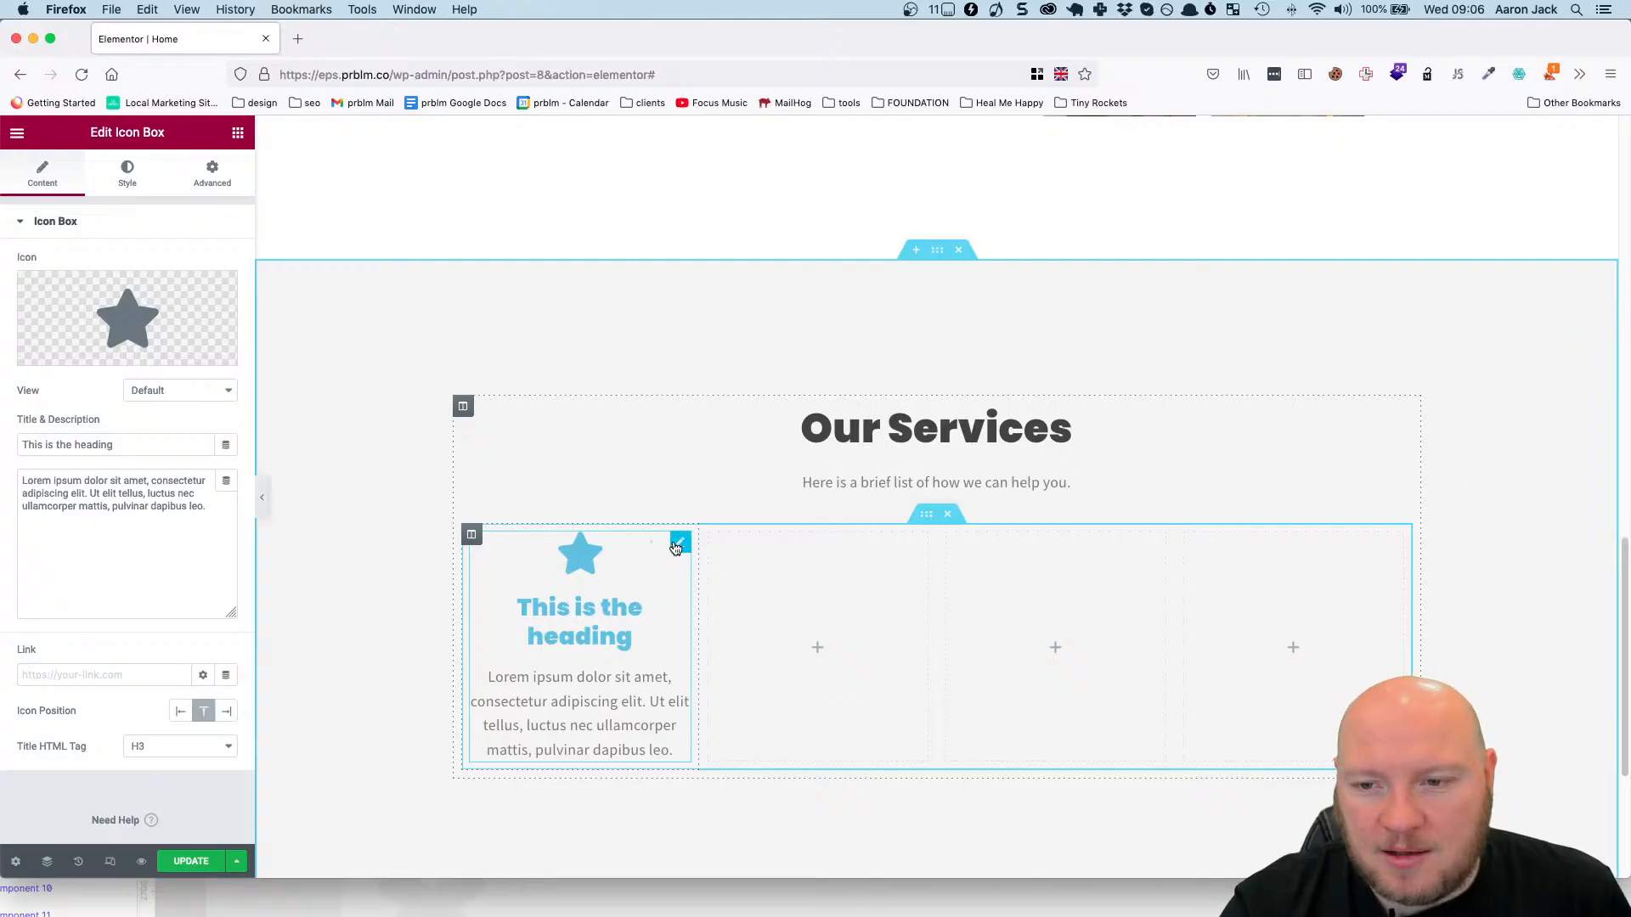
pyautogui.rightClick(677, 545)
pyautogui.click(747, 584)
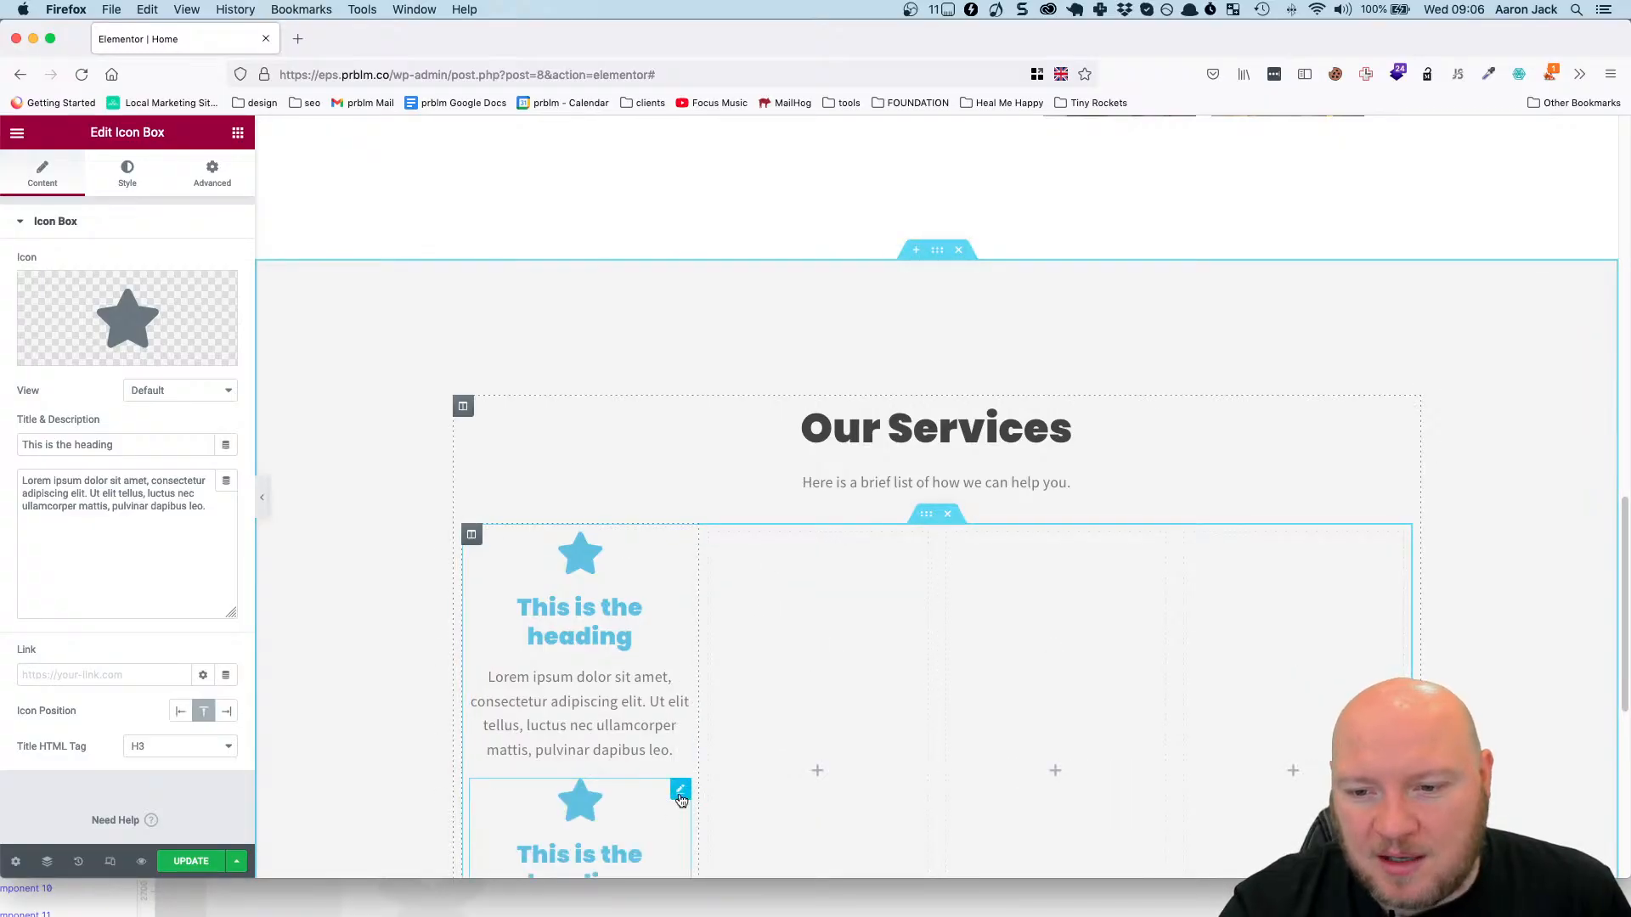
pyautogui.moveTo(681, 792); pyautogui.dragTo(780, 595)
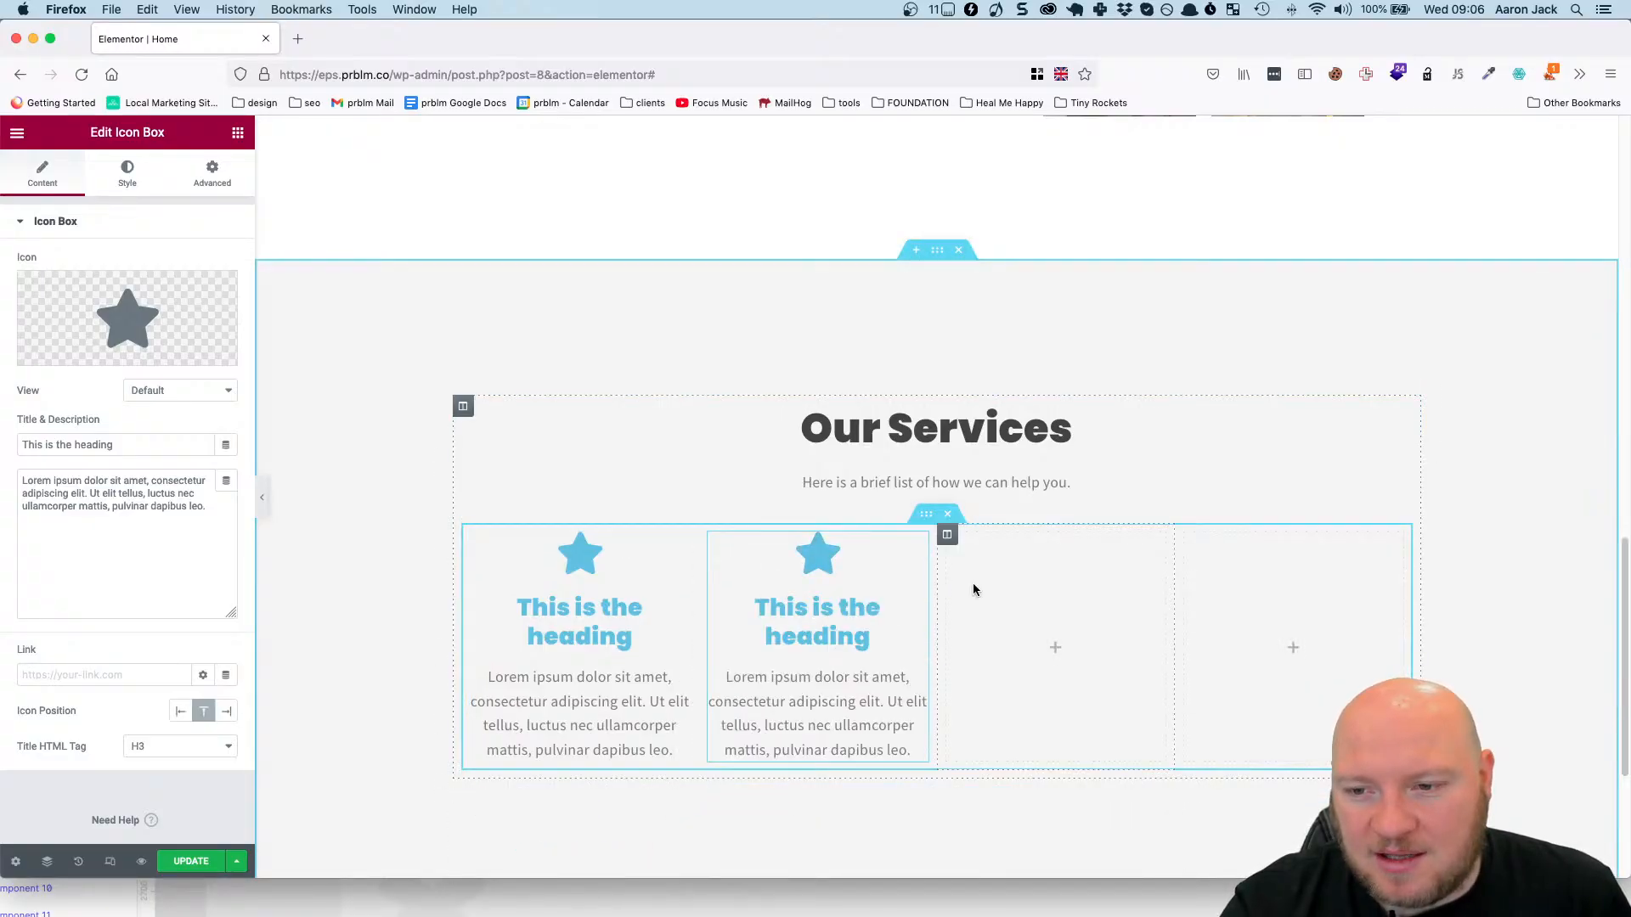
# Delete the two empty columns from the services inner section, keeping only the two that hold icon boxes.
pyautogui.rightClick(947, 535)
pyautogui.click(1012, 782)
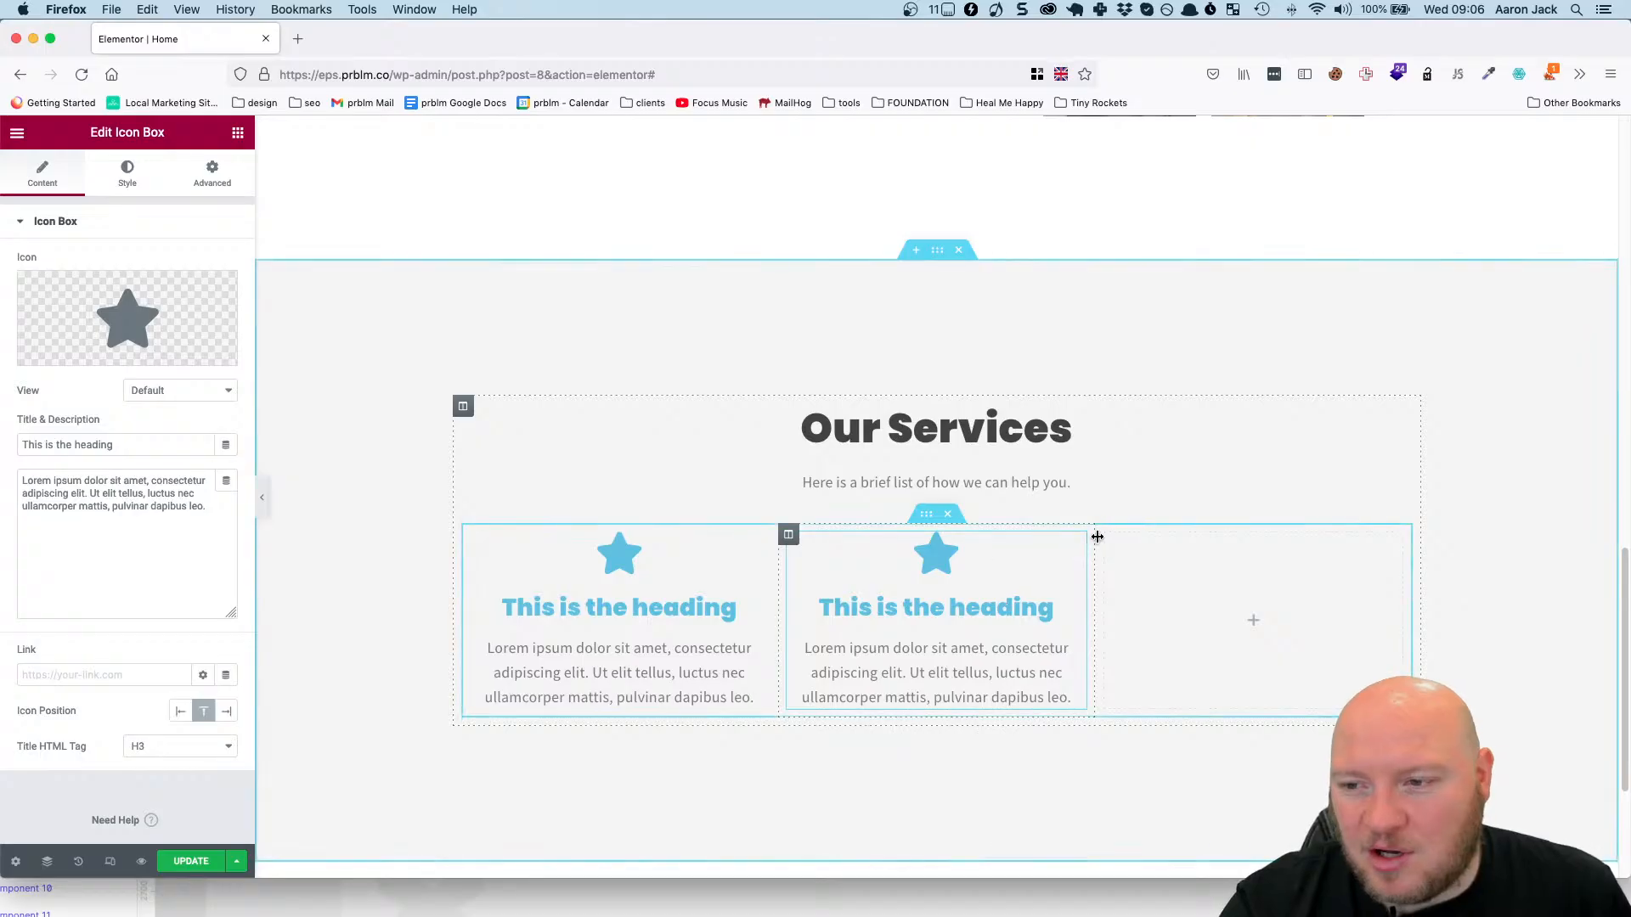
pyautogui.rightClick(1099, 536)
pyautogui.click(1147, 780)
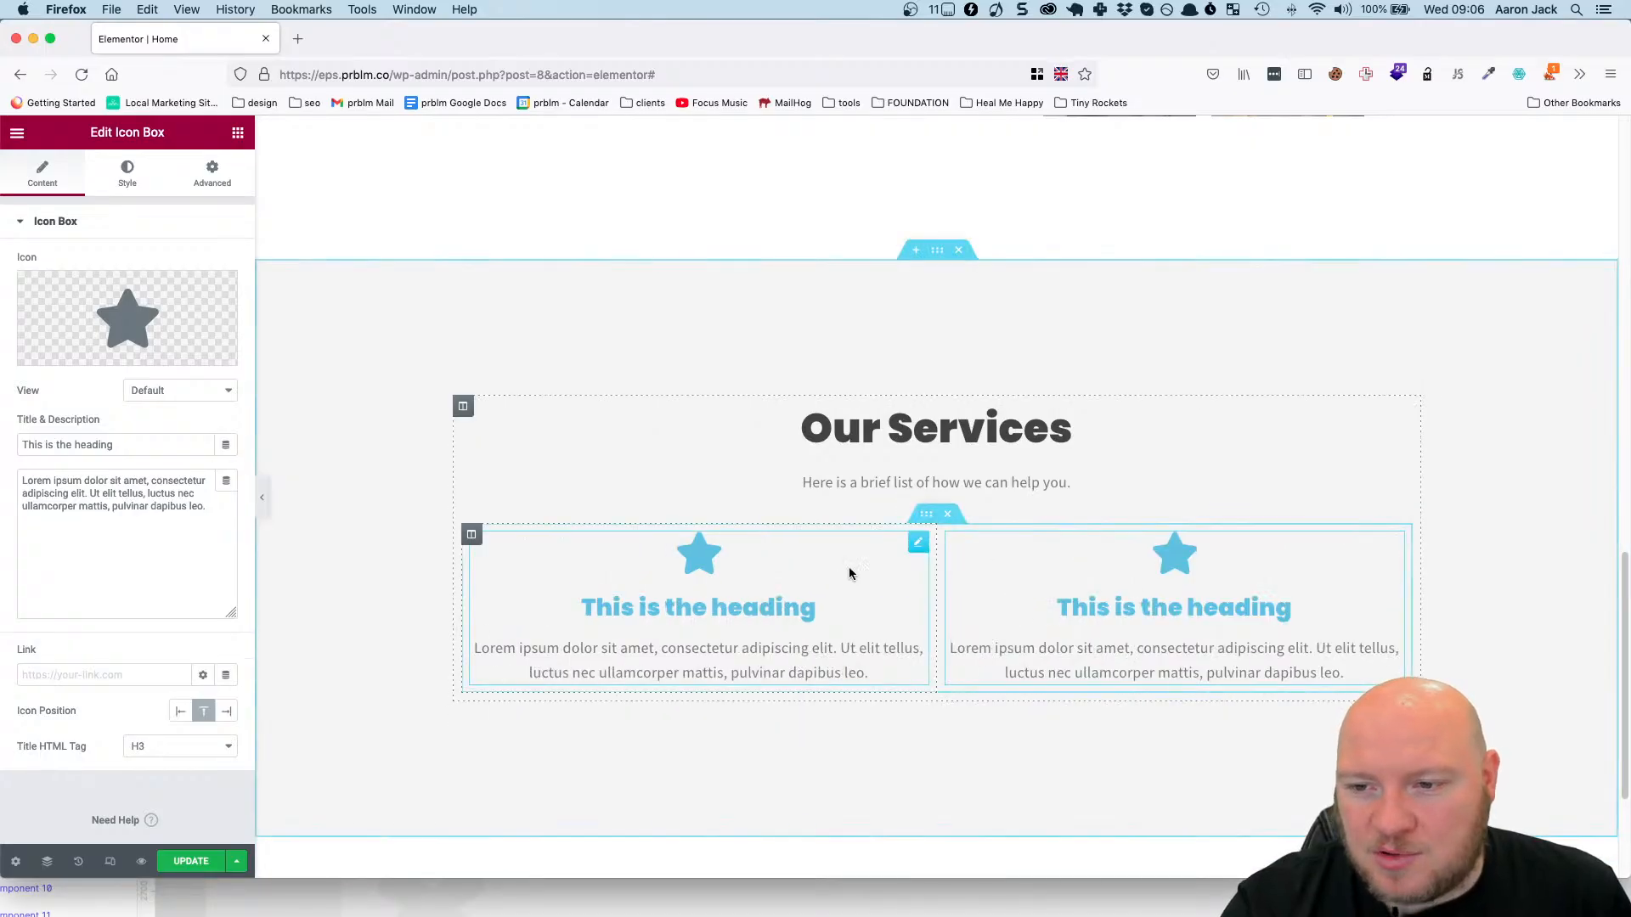
# Duplicate the icon box column twice to fill the services row with four icon box columns.
pyautogui.rightClick(953, 541)
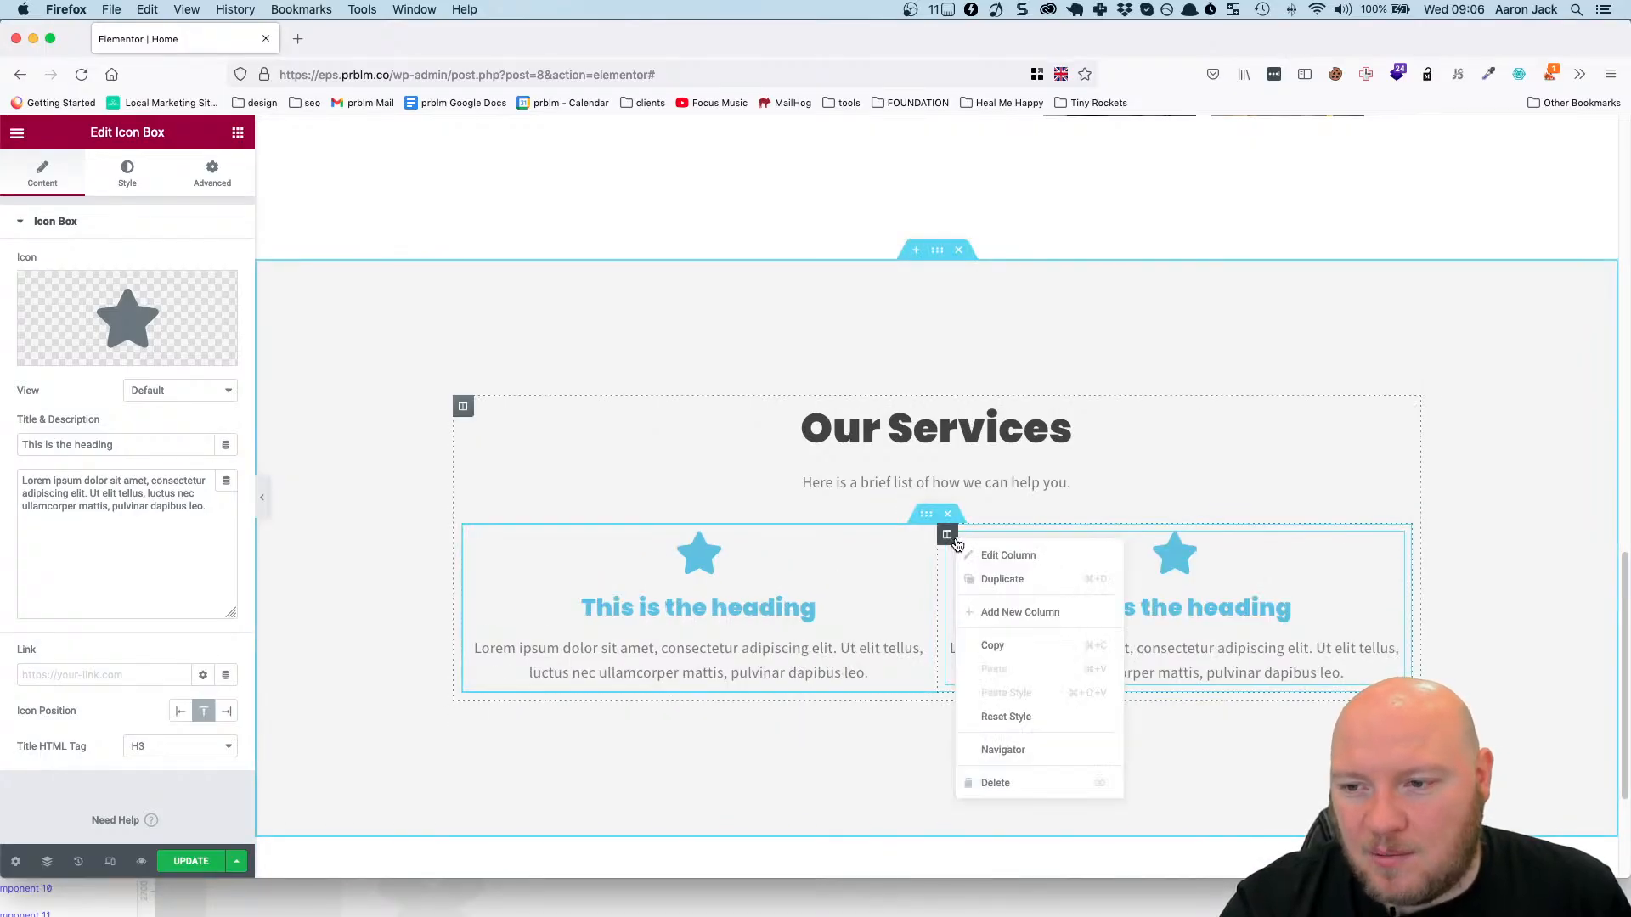
pyautogui.click(1000, 579)
pyautogui.rightClick(1104, 534)
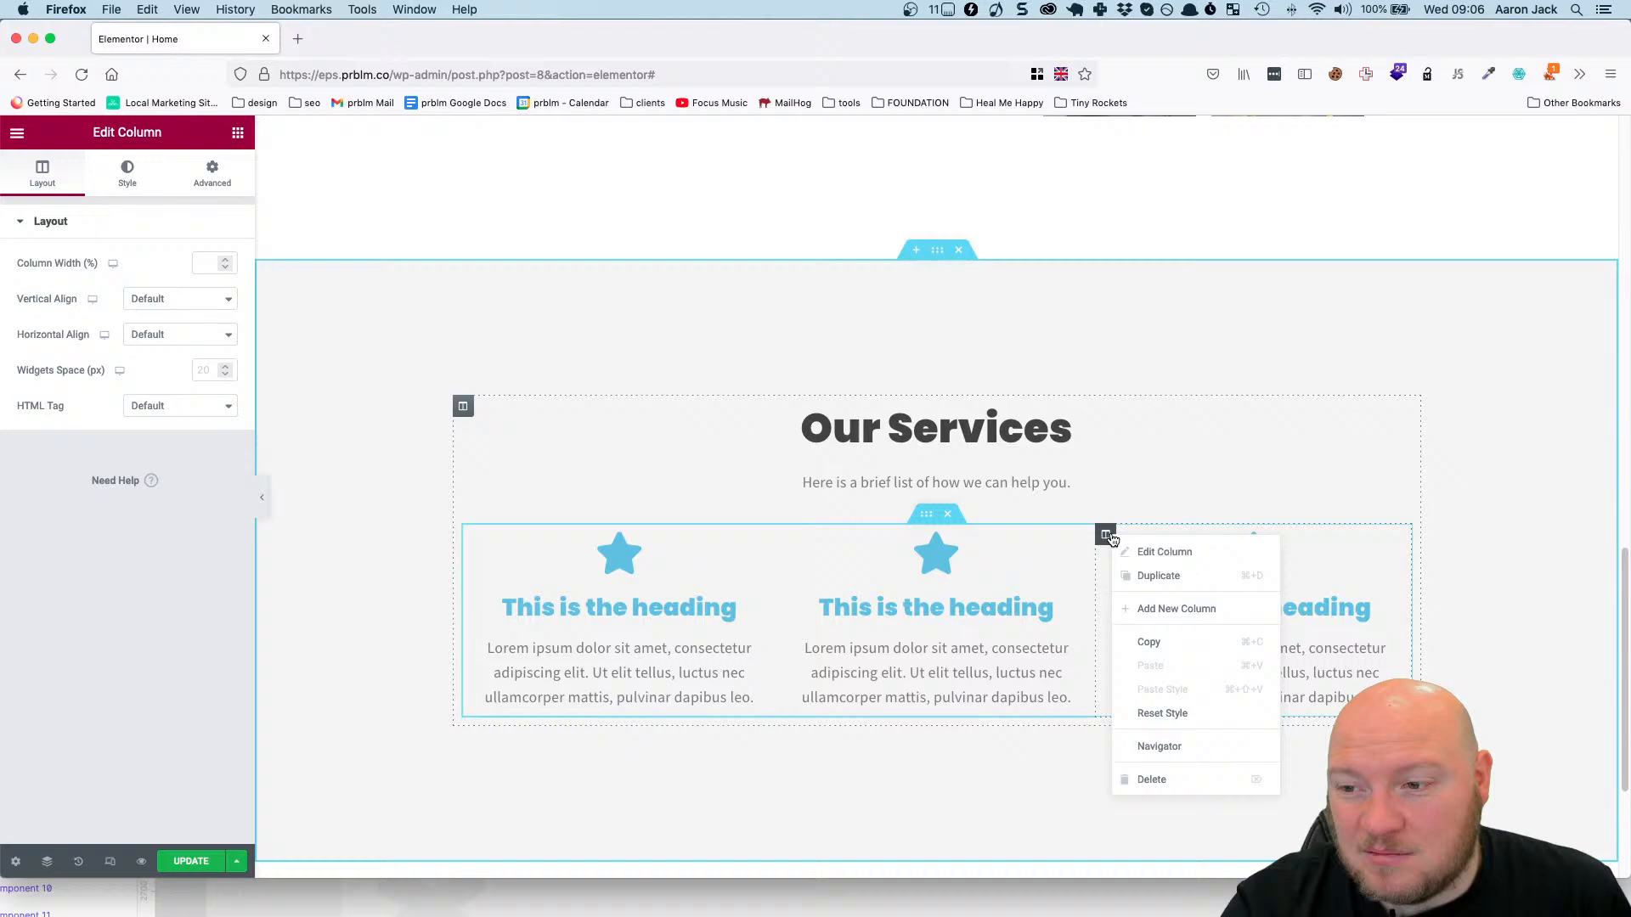
pyautogui.click(1143, 578)
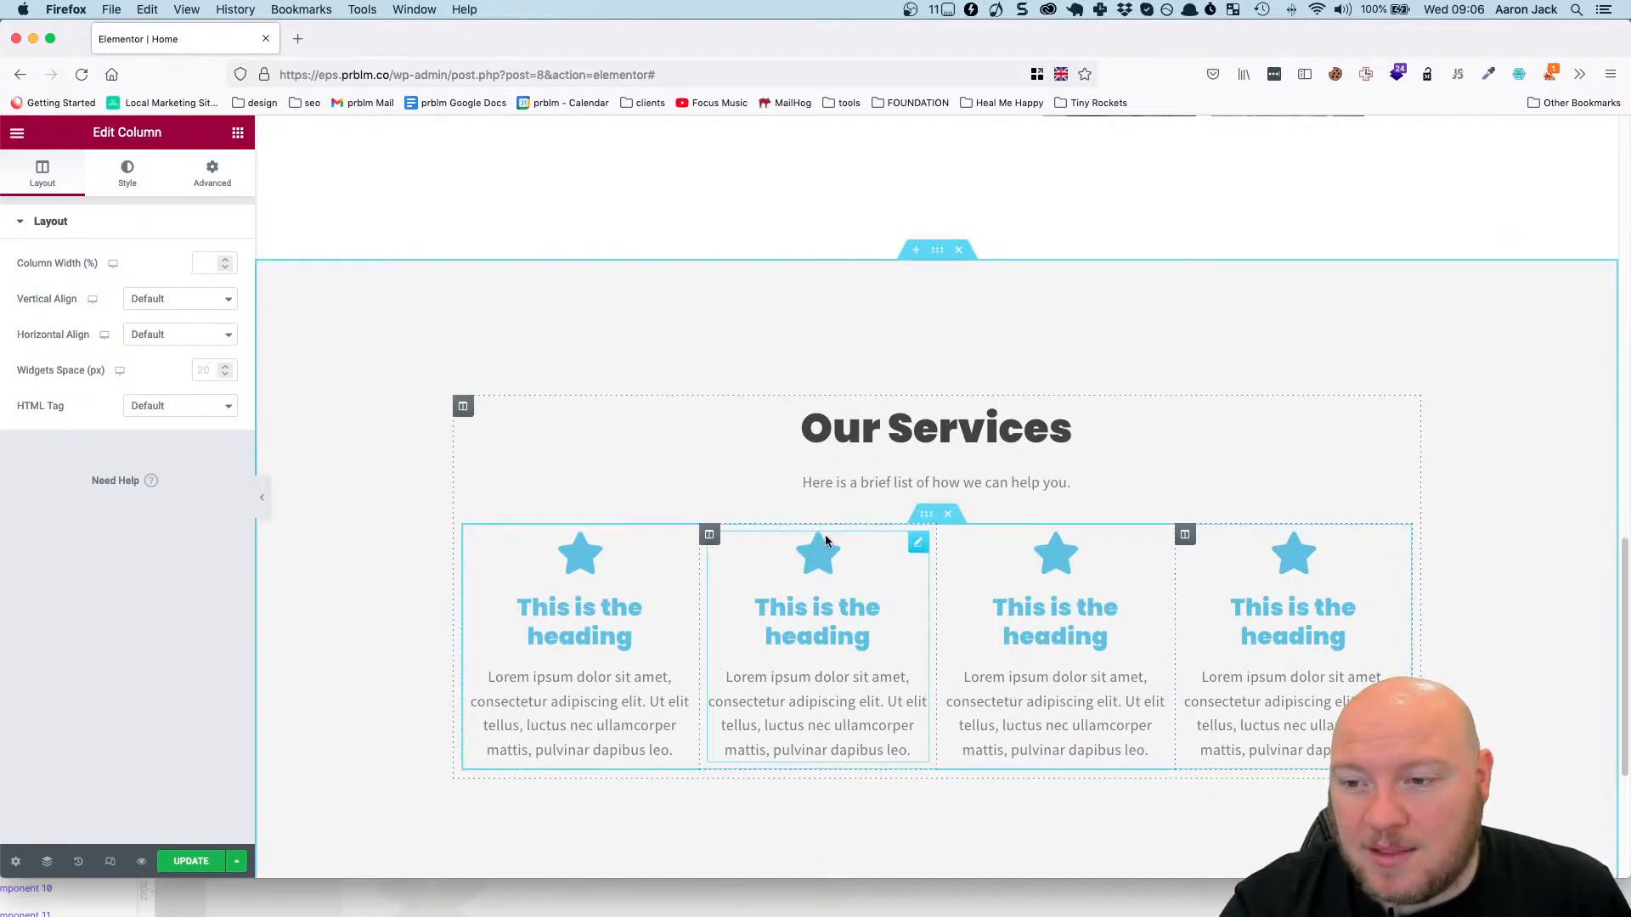
# Duplicate the four-column inner section to create a second row of icon boxes in Our Services.
pyautogui.scroll(-4, 866, 520)
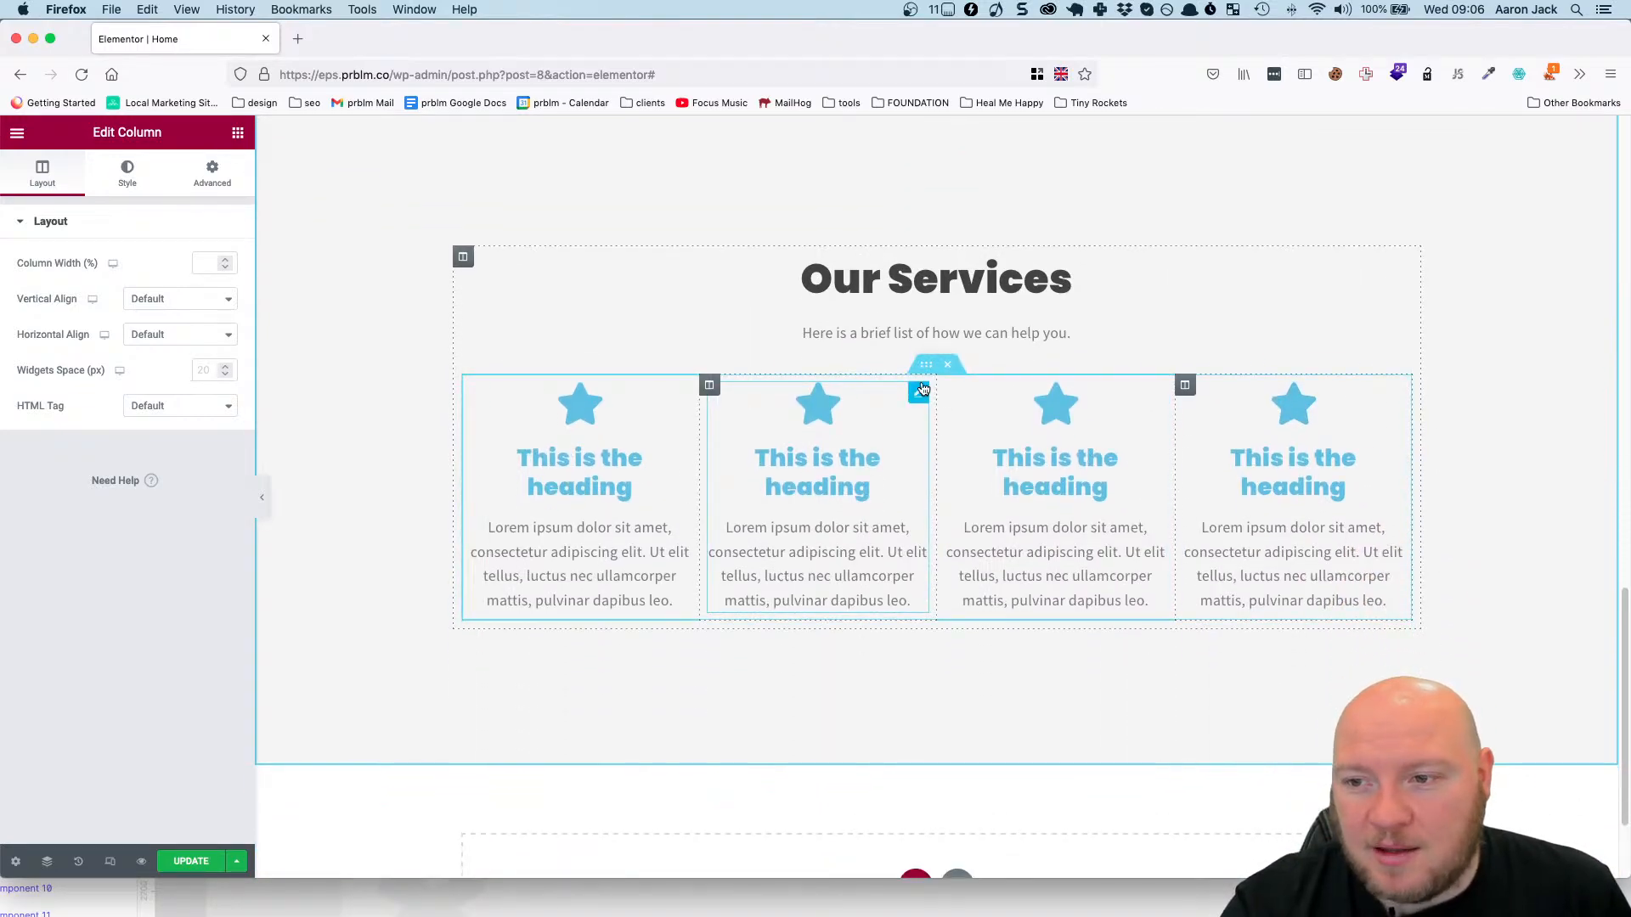
pyautogui.rightClick(928, 364)
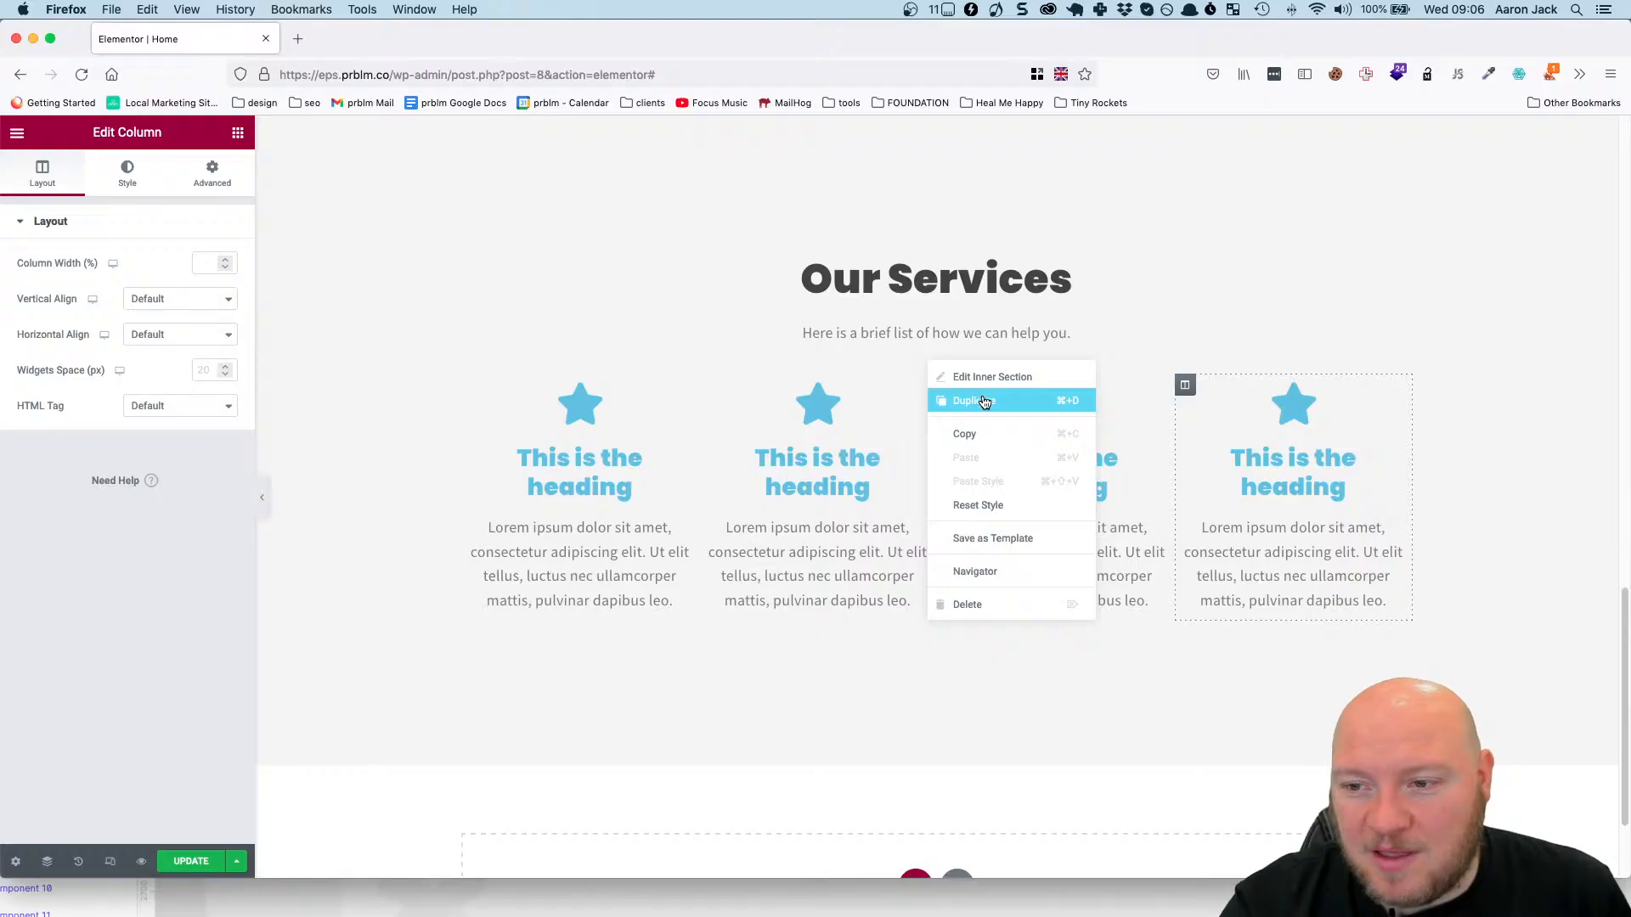
pyautogui.click(983, 402)
pyautogui.scroll(-8, 963, 486)
pyautogui.scroll(3, 849, 595)
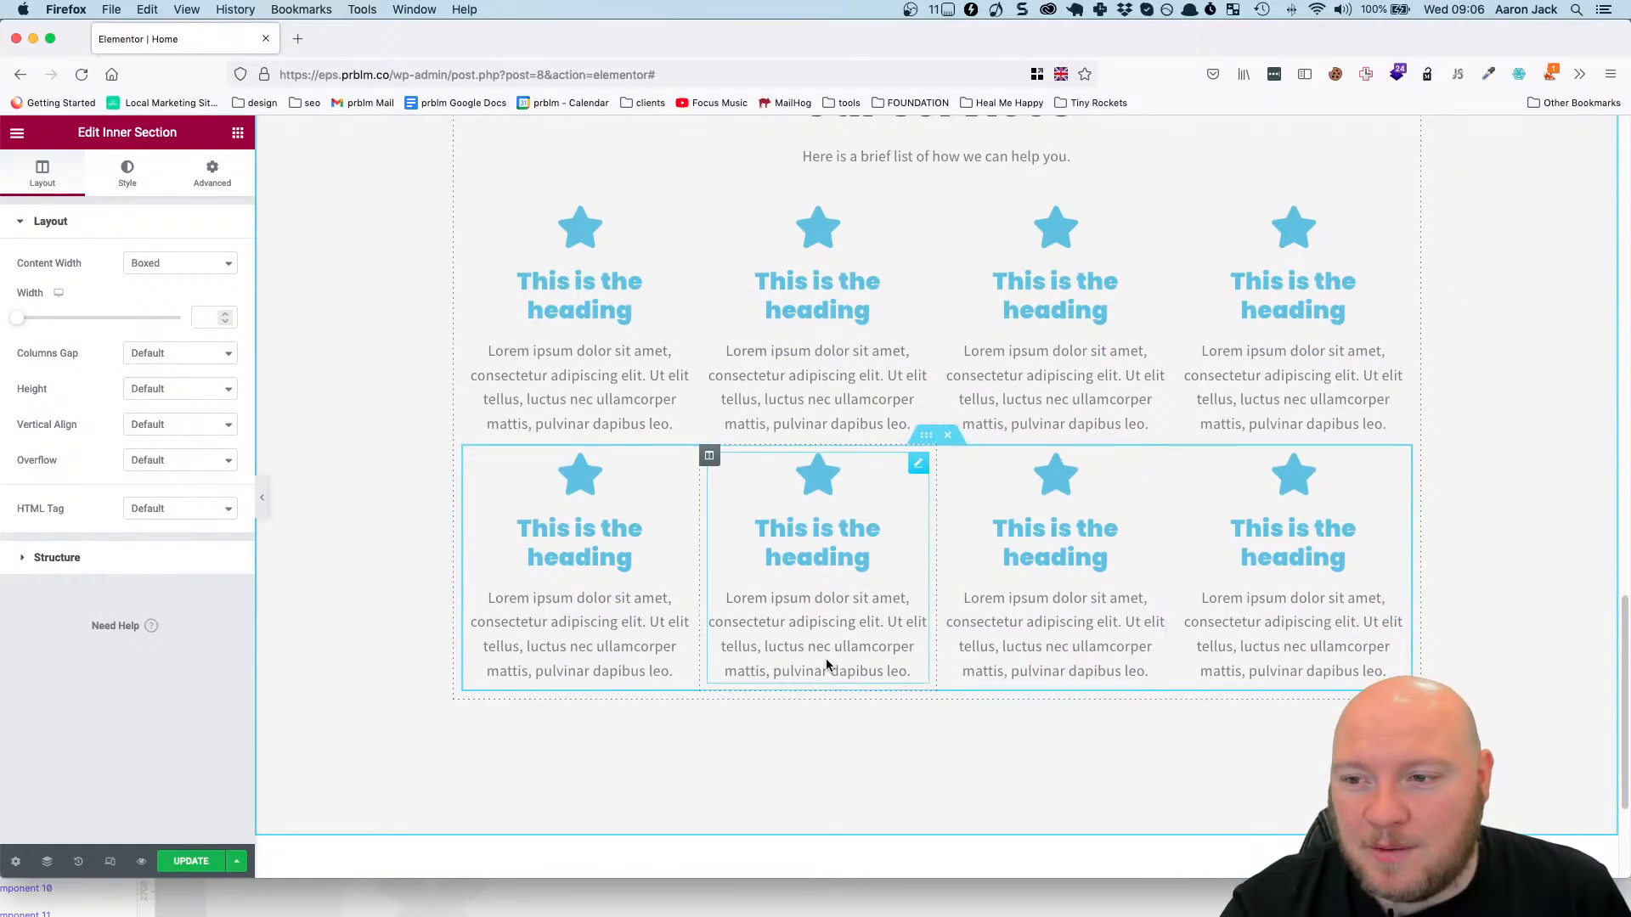
pyautogui.scroll(4, 837, 662)
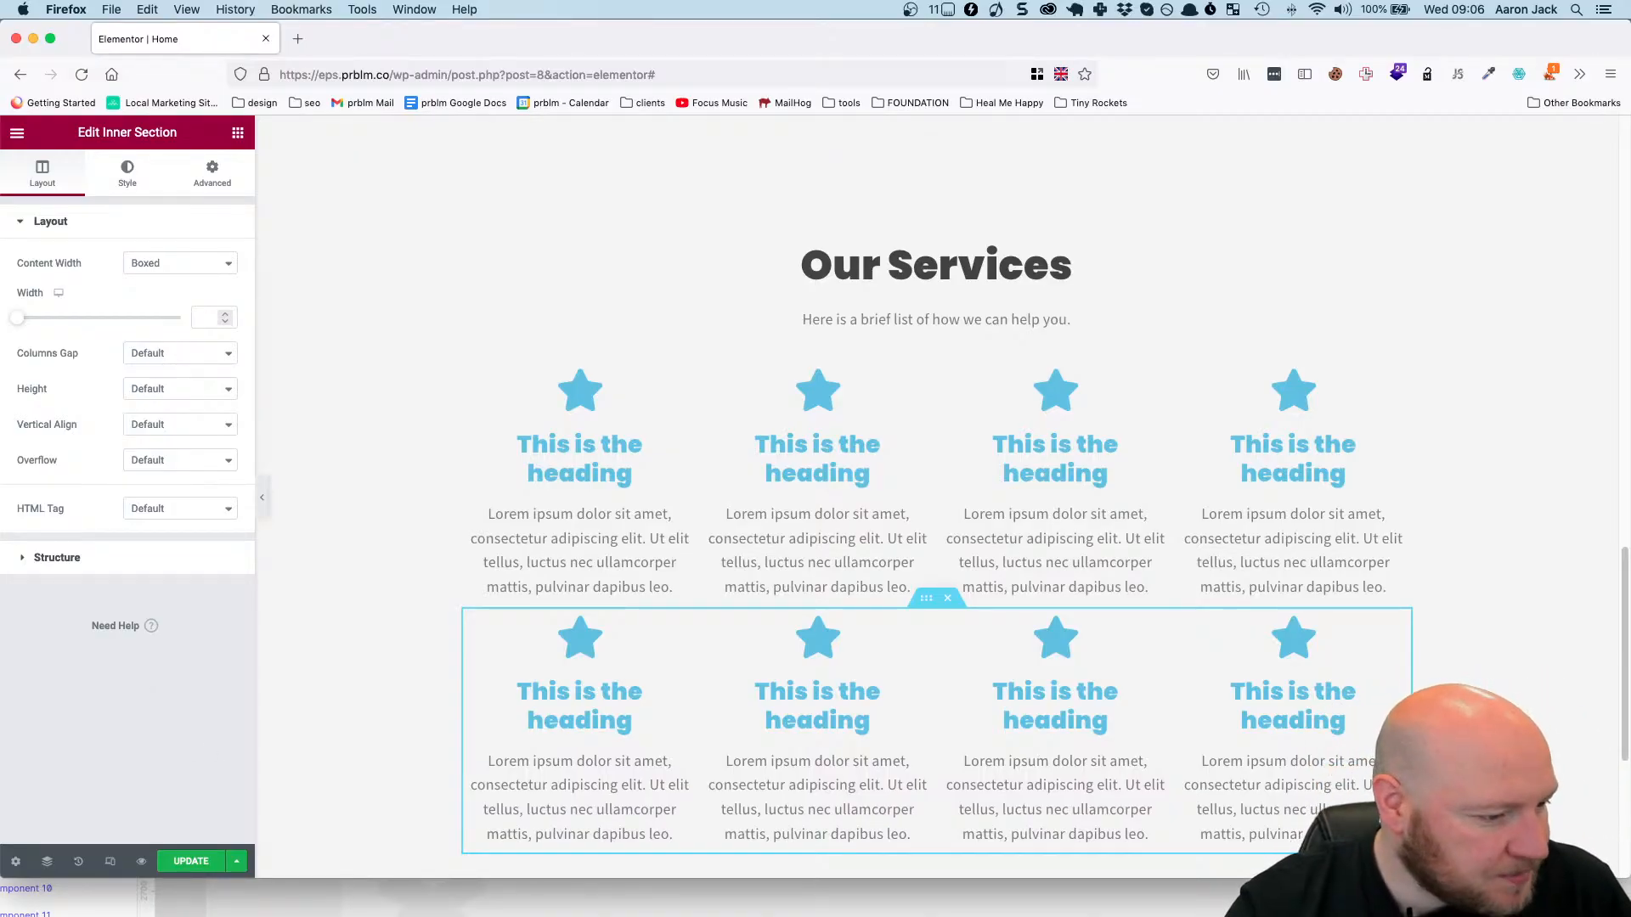
# Switch to Figma, examine the first Repairs service's heading style, description text and faucet icon, and return to Elementor in Firefox.
pyautogui.press('super+Tab')
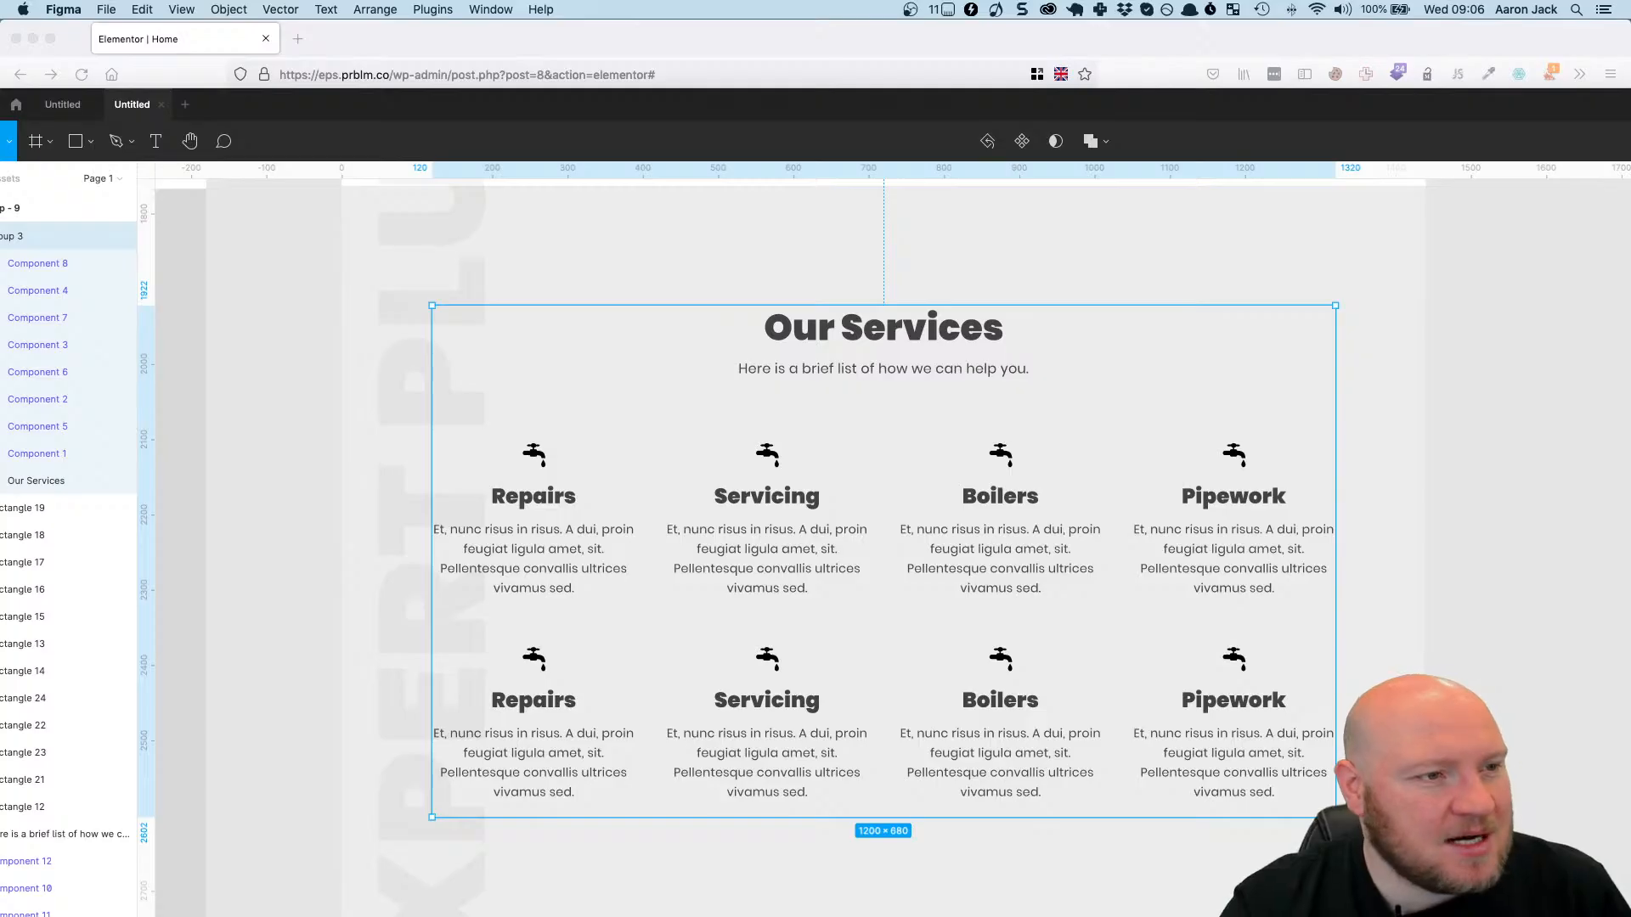
pyautogui.press('super+Tab')
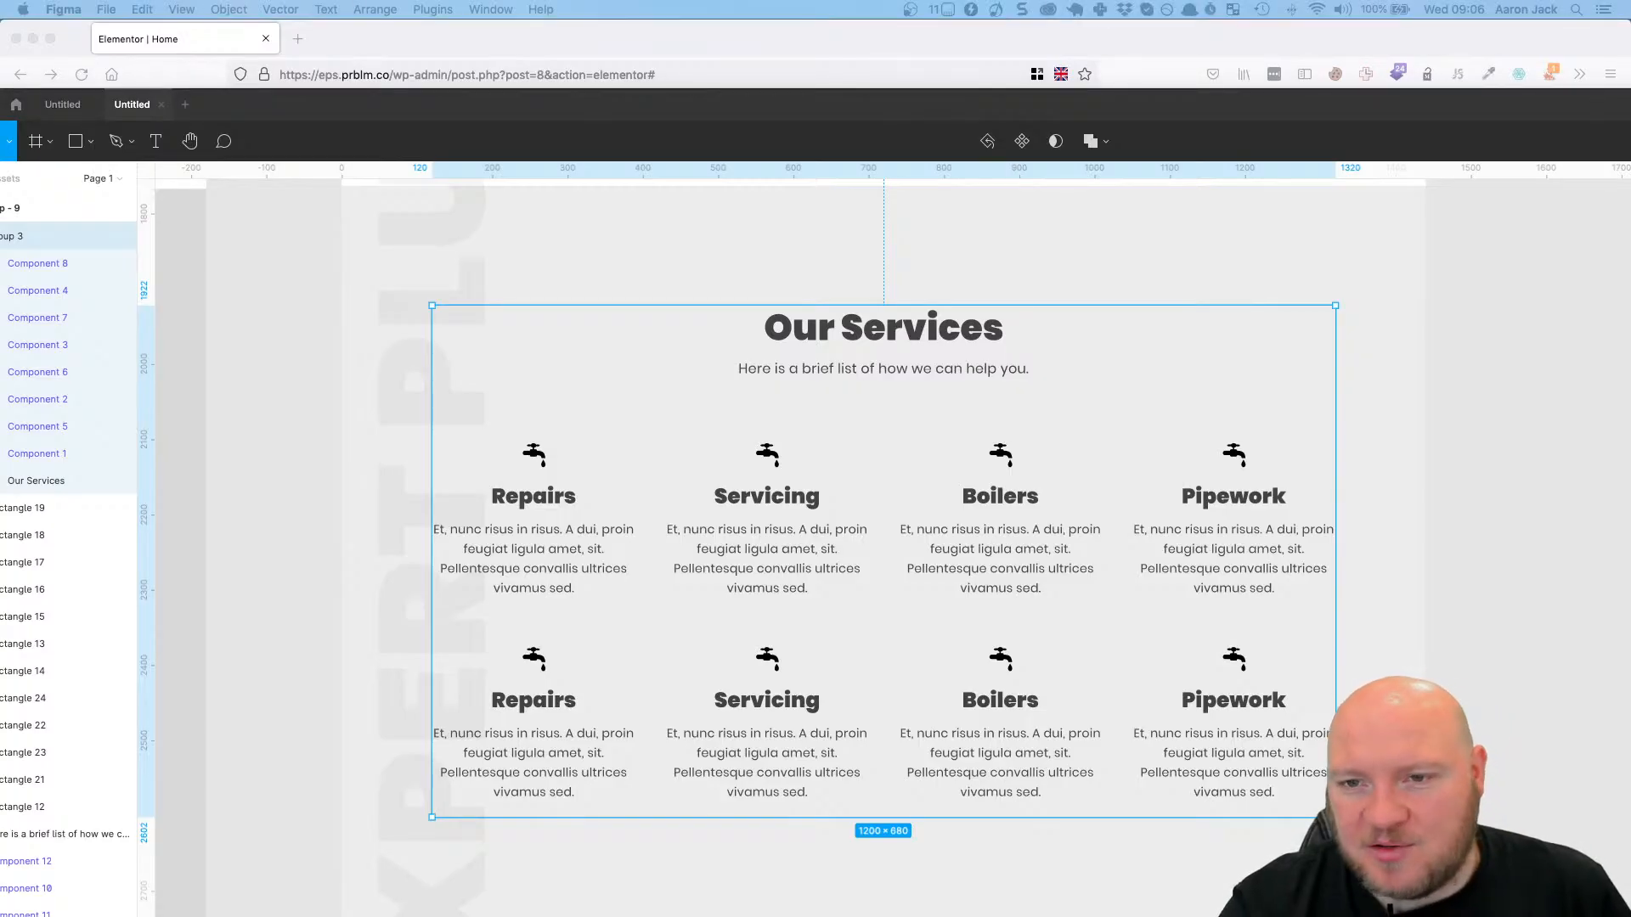
pyautogui.click(565, 552)
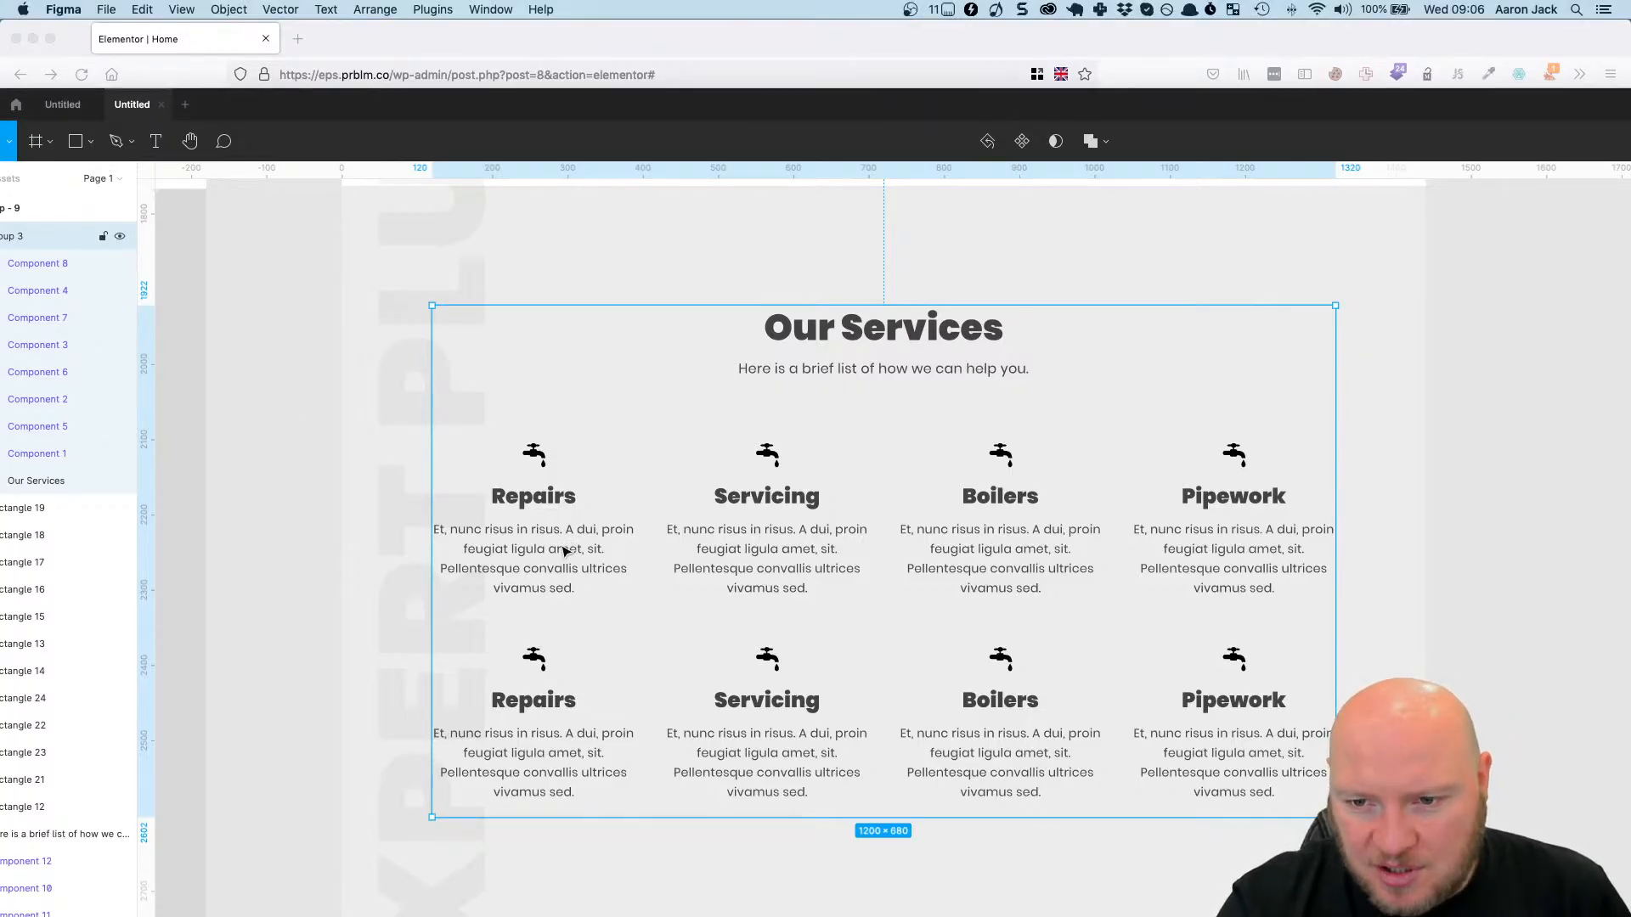
pyautogui.doubleClick(565, 552)
pyautogui.doubleClick(564, 552)
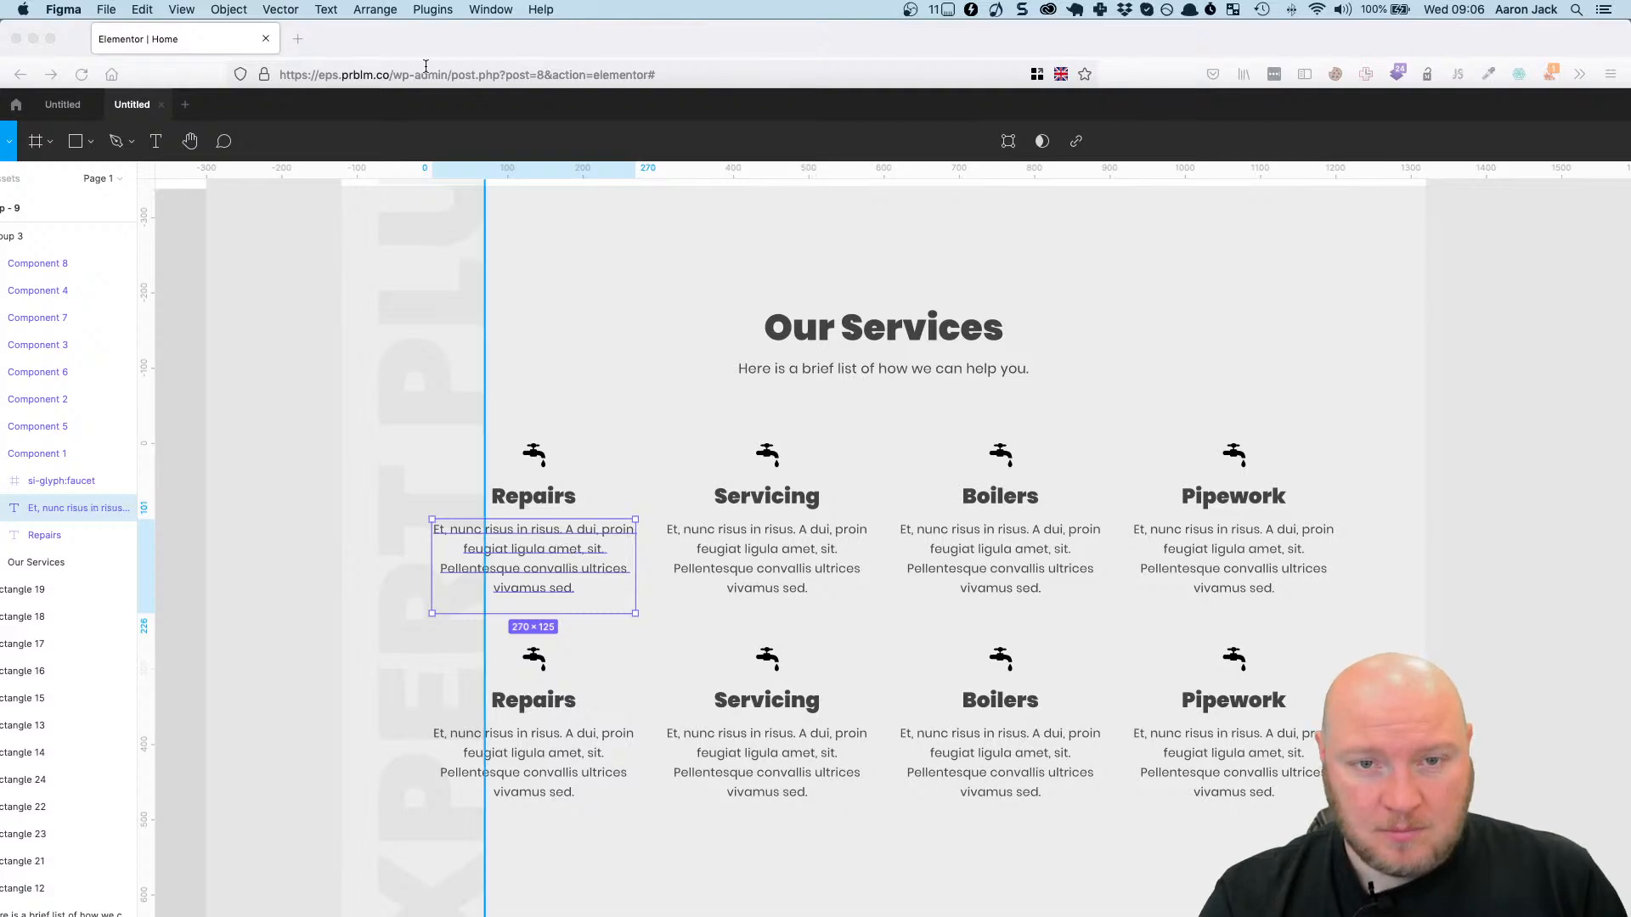
pyautogui.moveTo(535, 109); pyautogui.dragTo(535, 4)
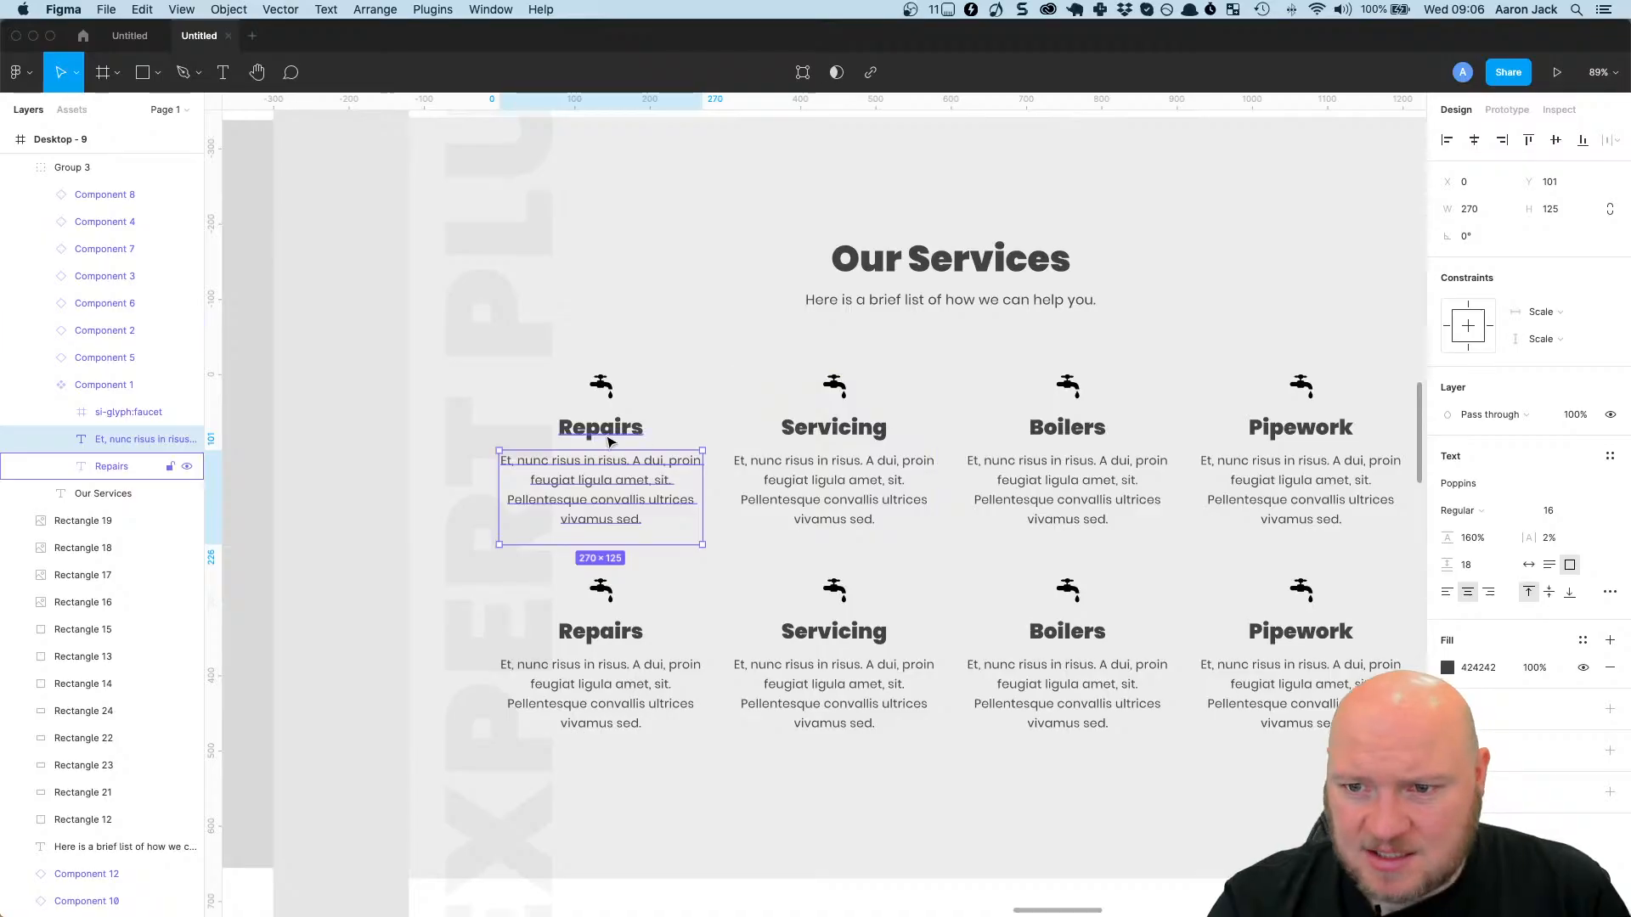
pyautogui.click(648, 434)
pyautogui.click(1459, 459)
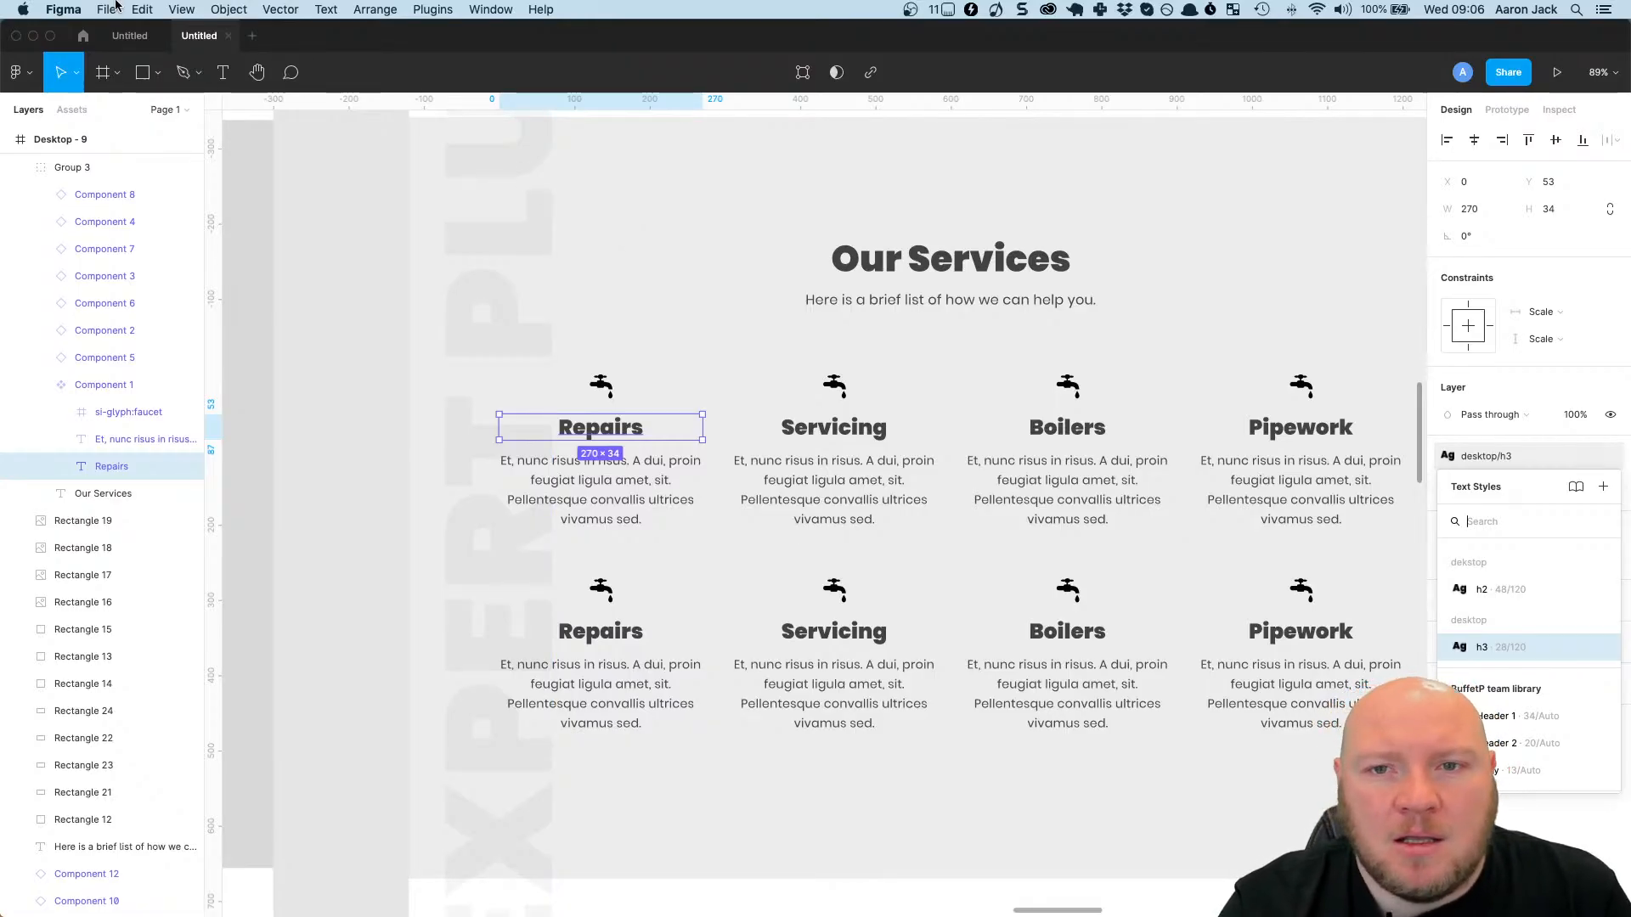
pyautogui.click(629, 472)
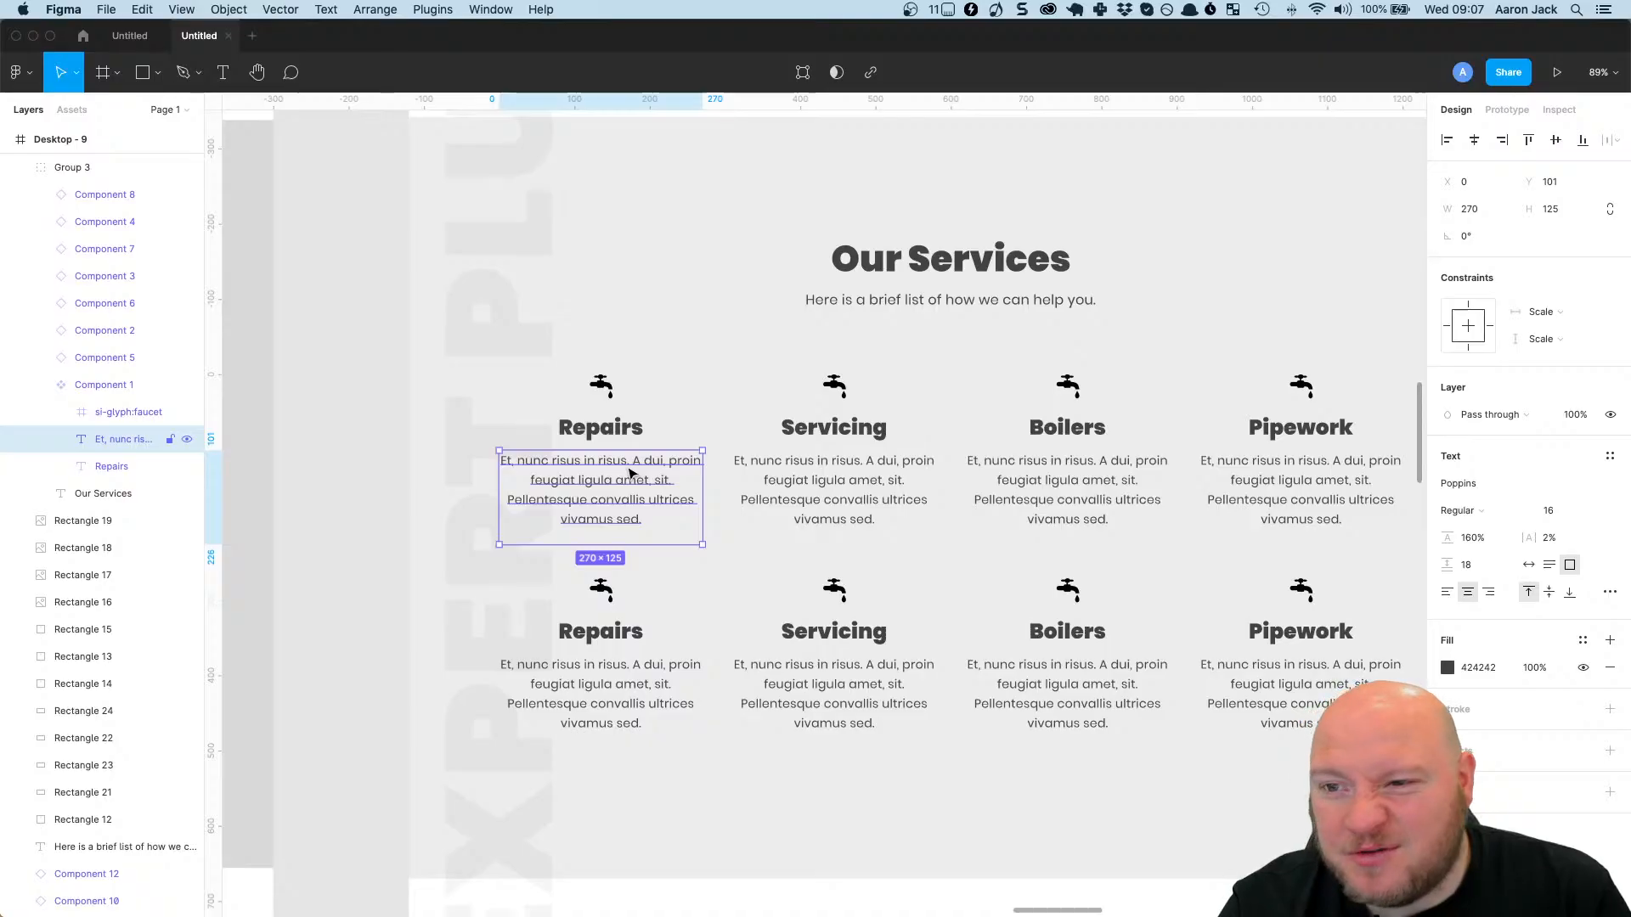
pyautogui.click(603, 382)
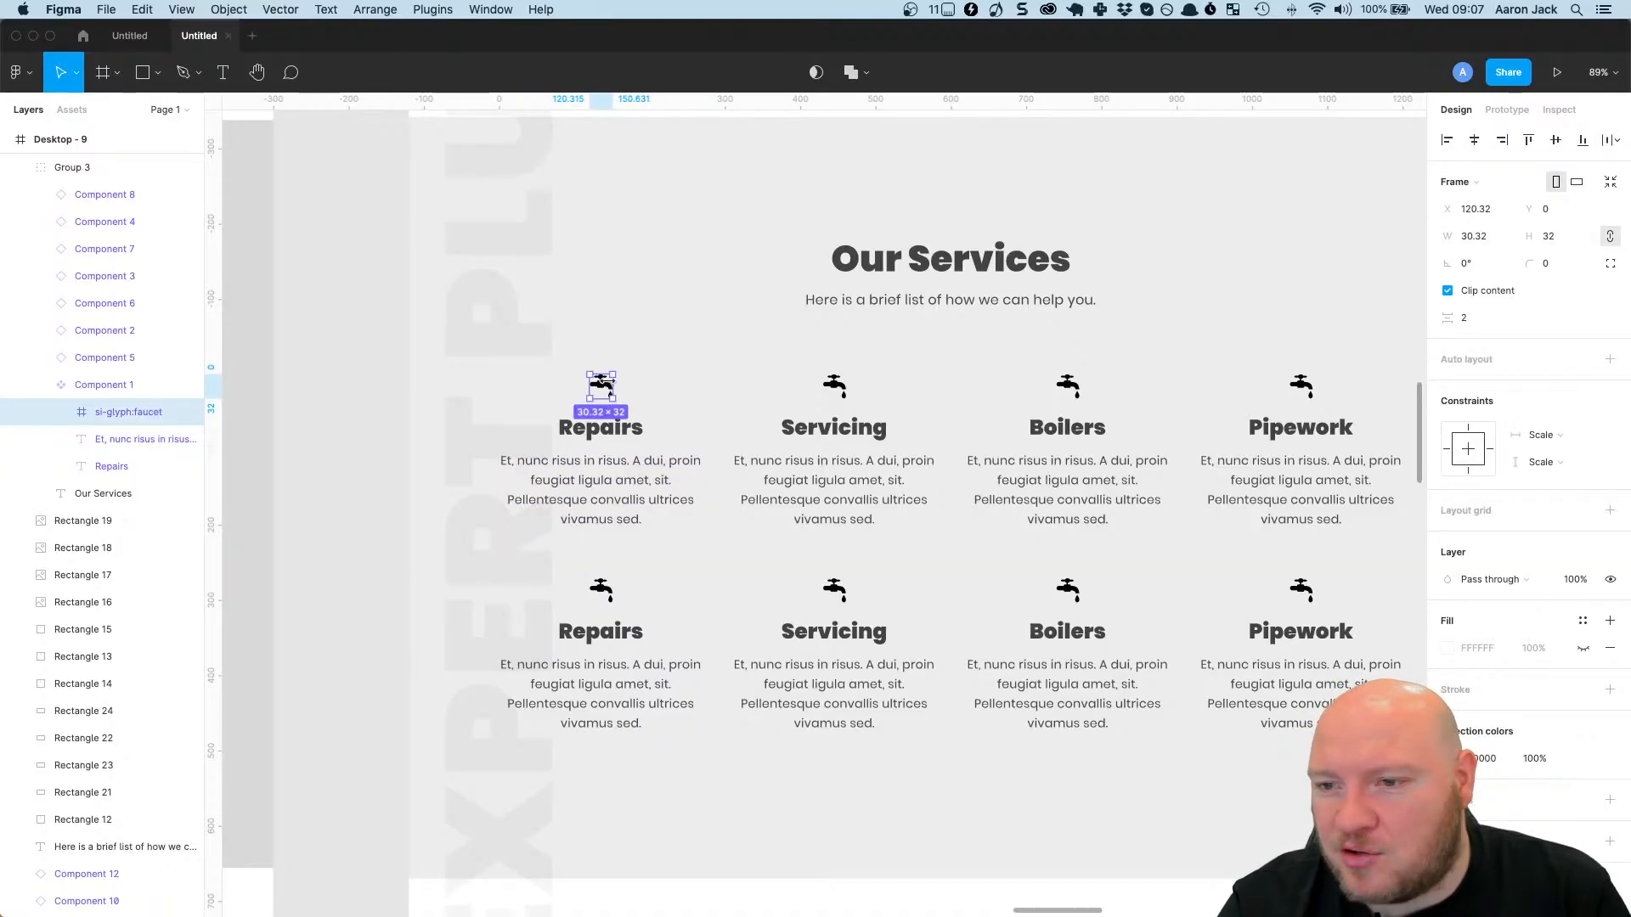
pyautogui.moveTo(331, 46); pyautogui.dragTo(343, 431)
pyautogui.click(453, 276)
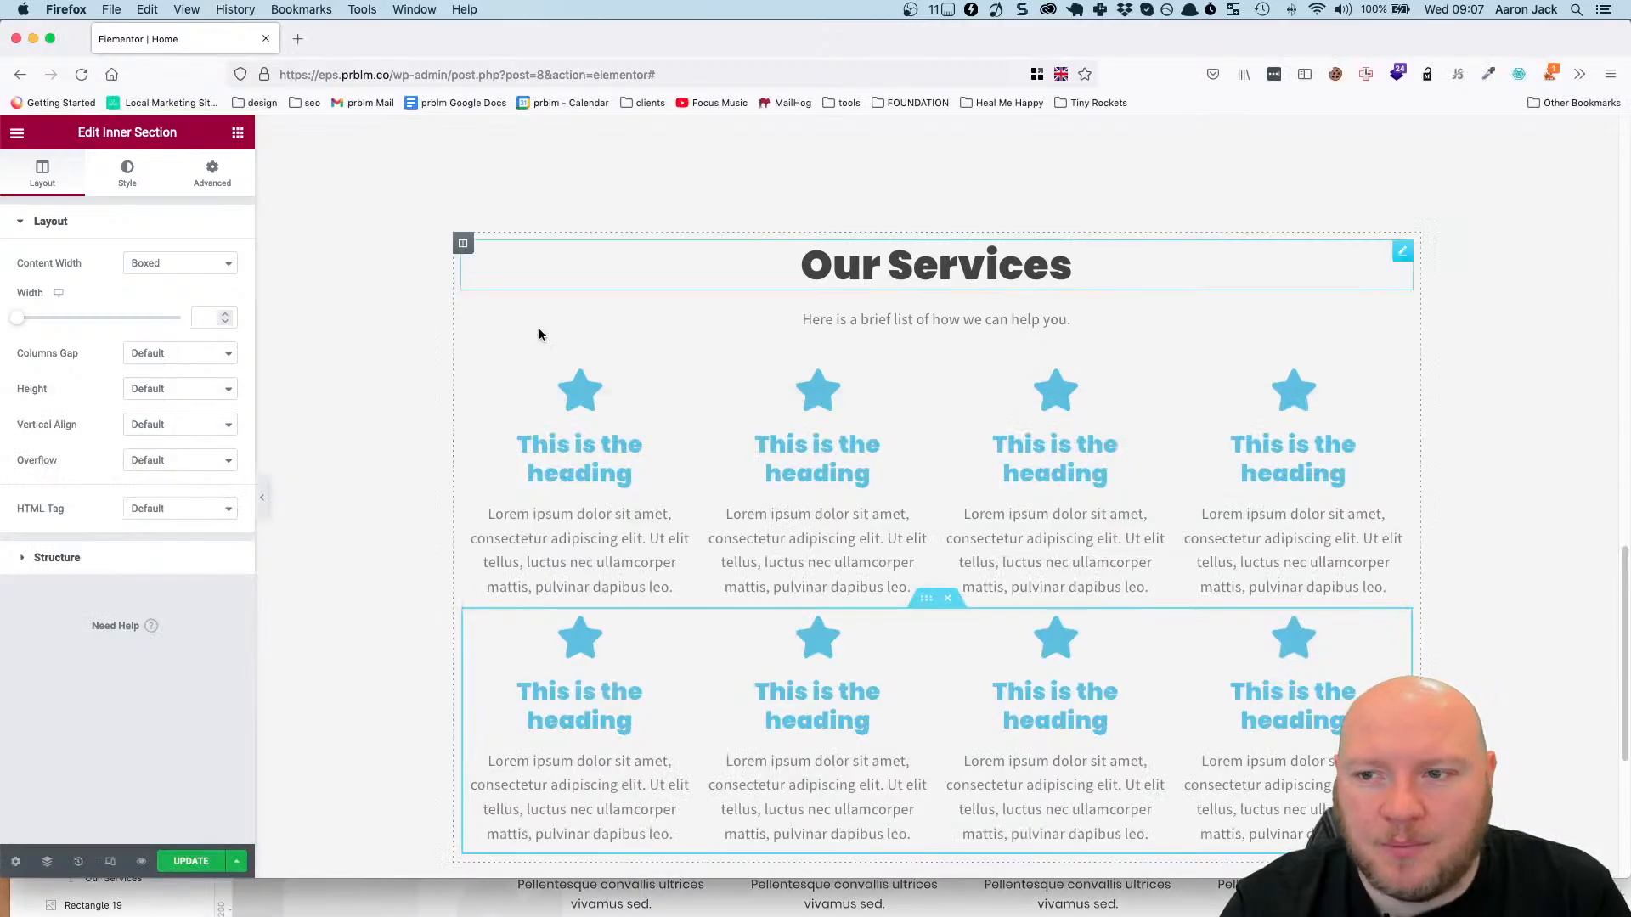
# Set the icon's primary color to 424242 for the first icon box in the services grid's upper row.
pyautogui.click(681, 379)
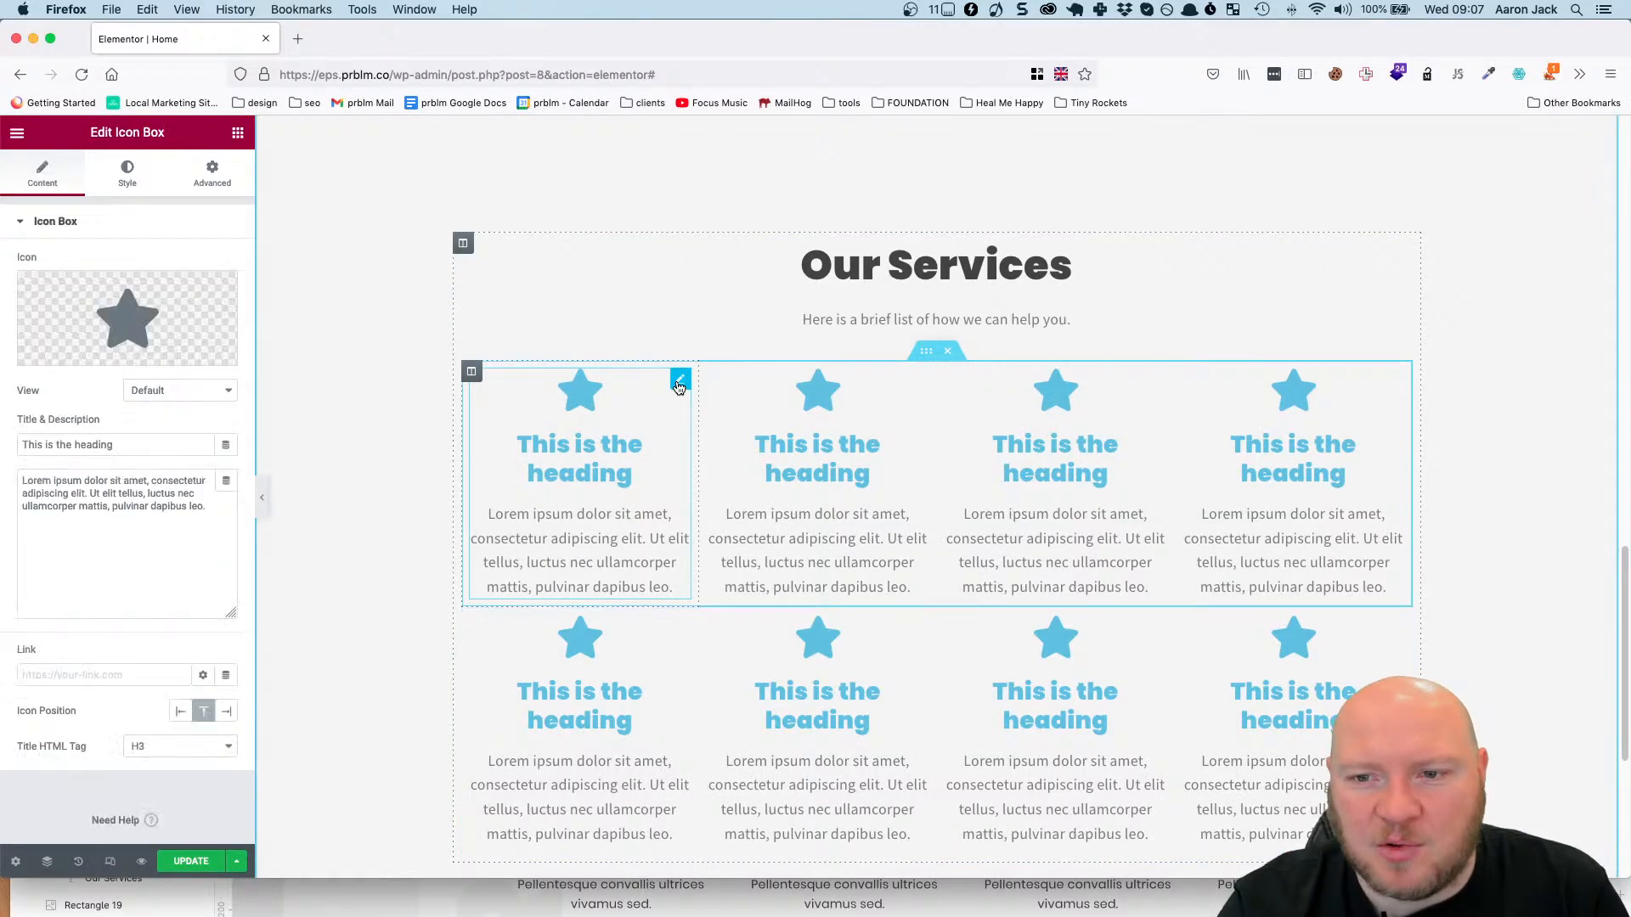
pyautogui.click(125, 174)
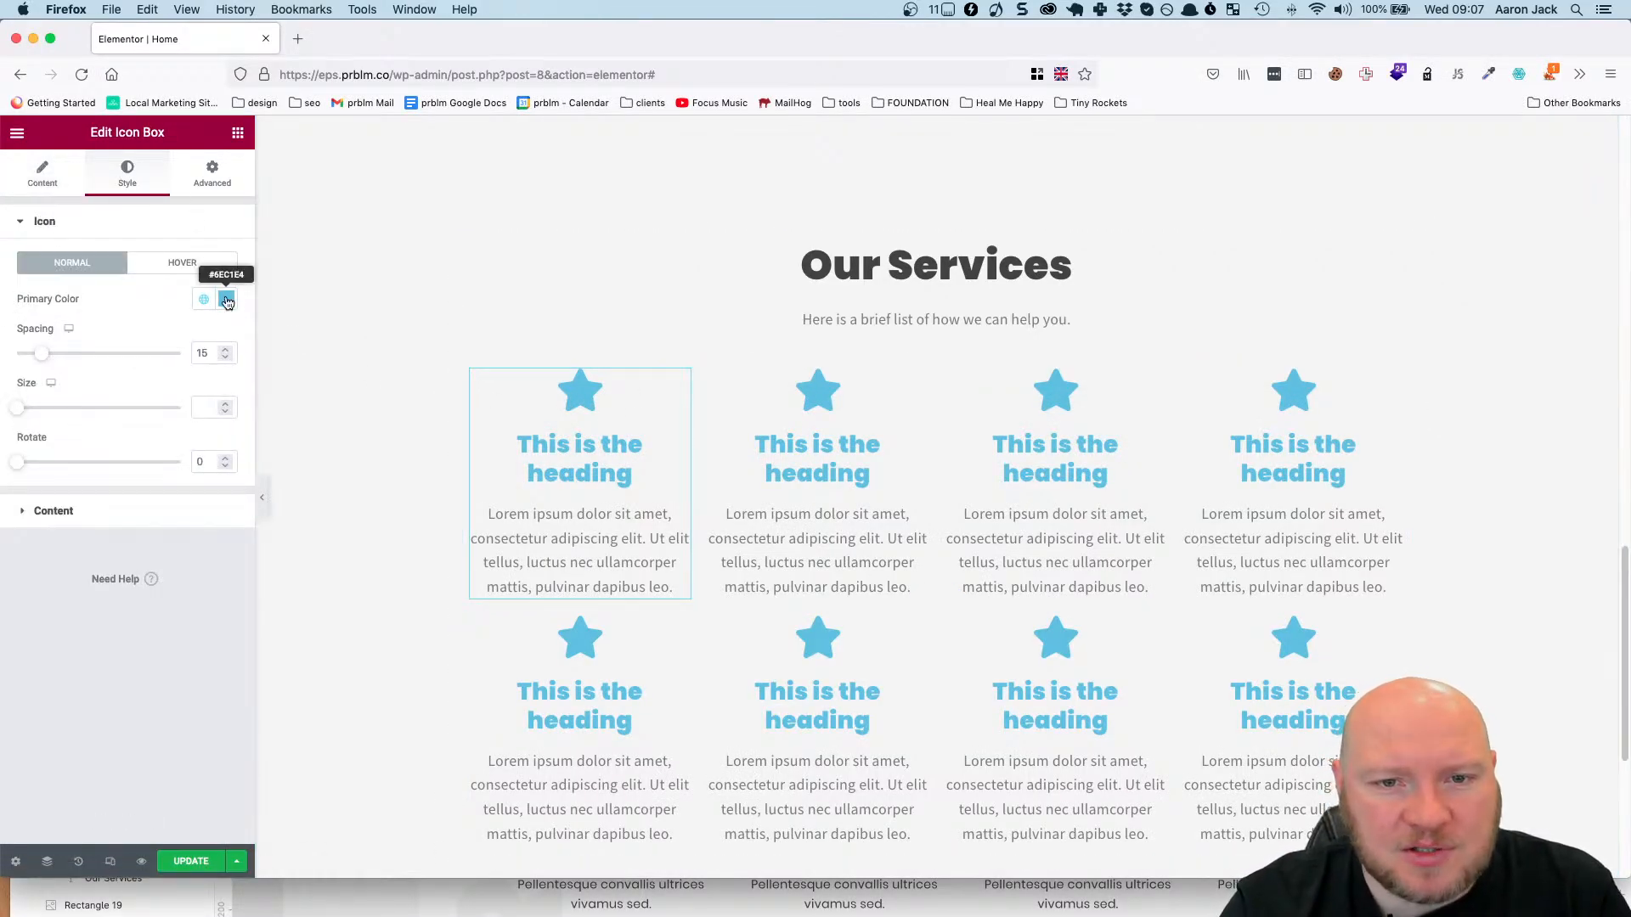
pyautogui.click(226, 299)
pyautogui.click(200, 301)
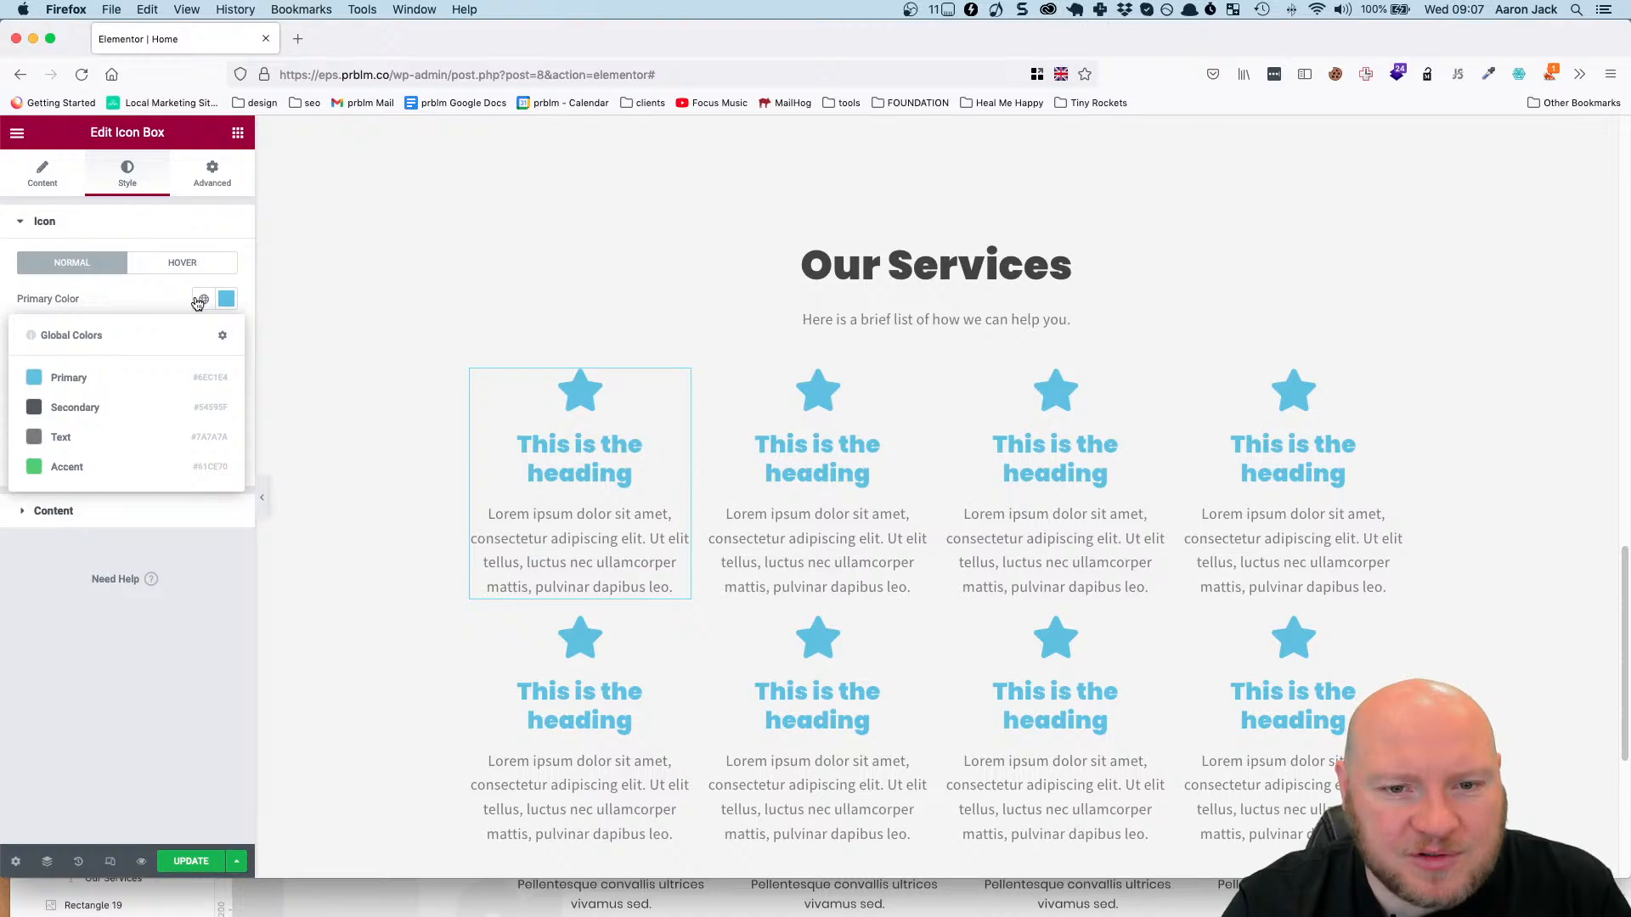
pyautogui.click(226, 299)
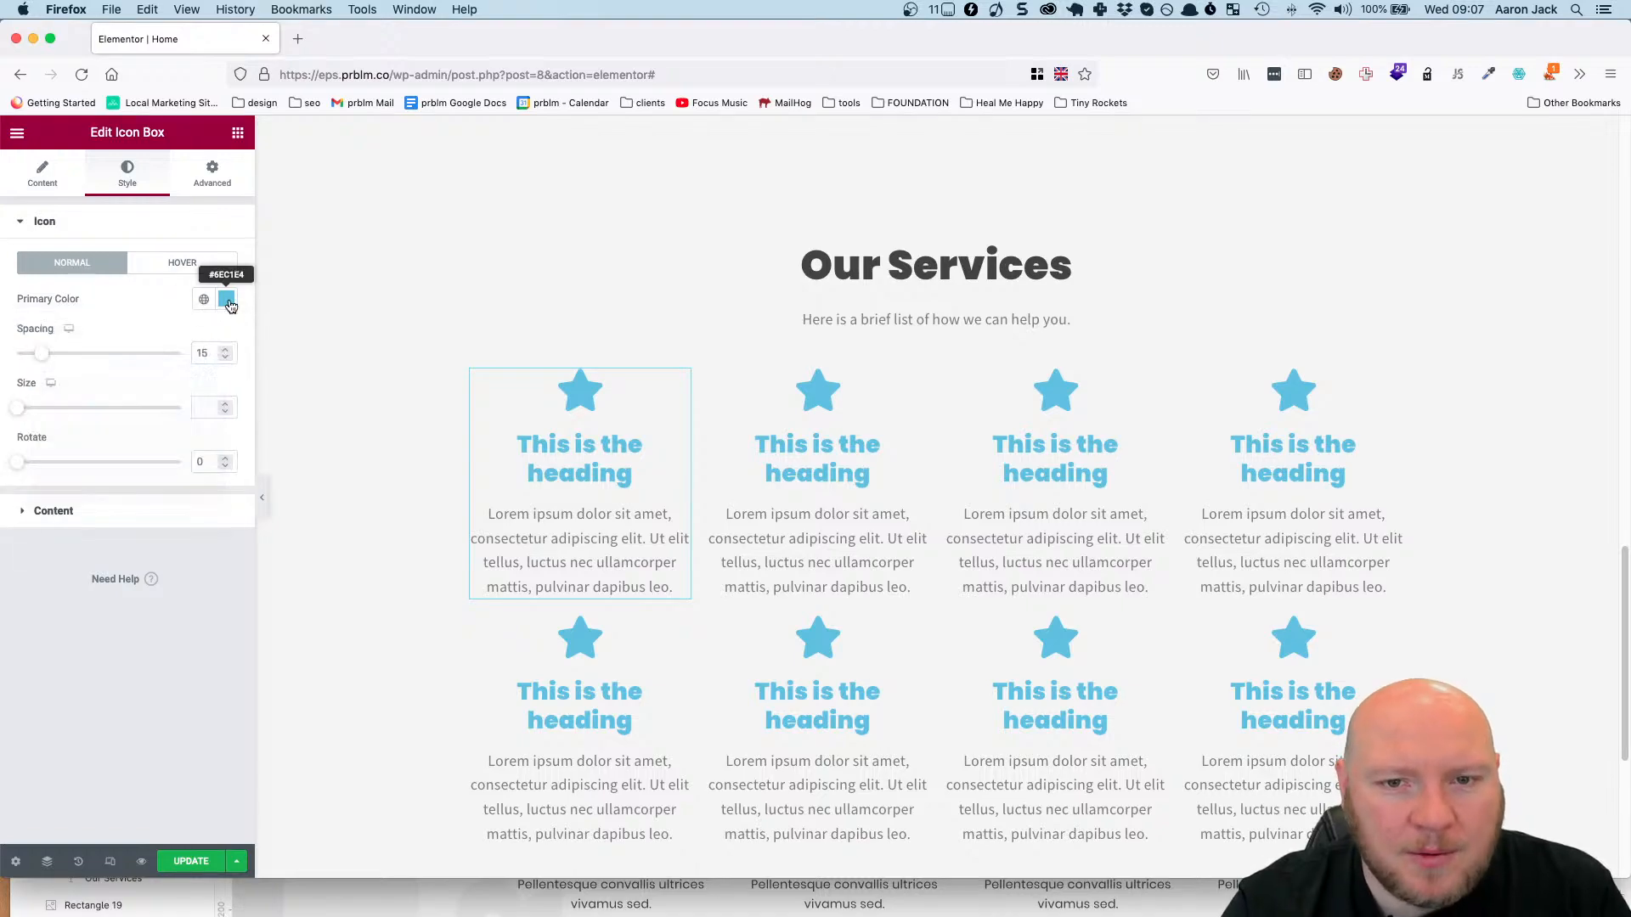
pyautogui.write('424242')
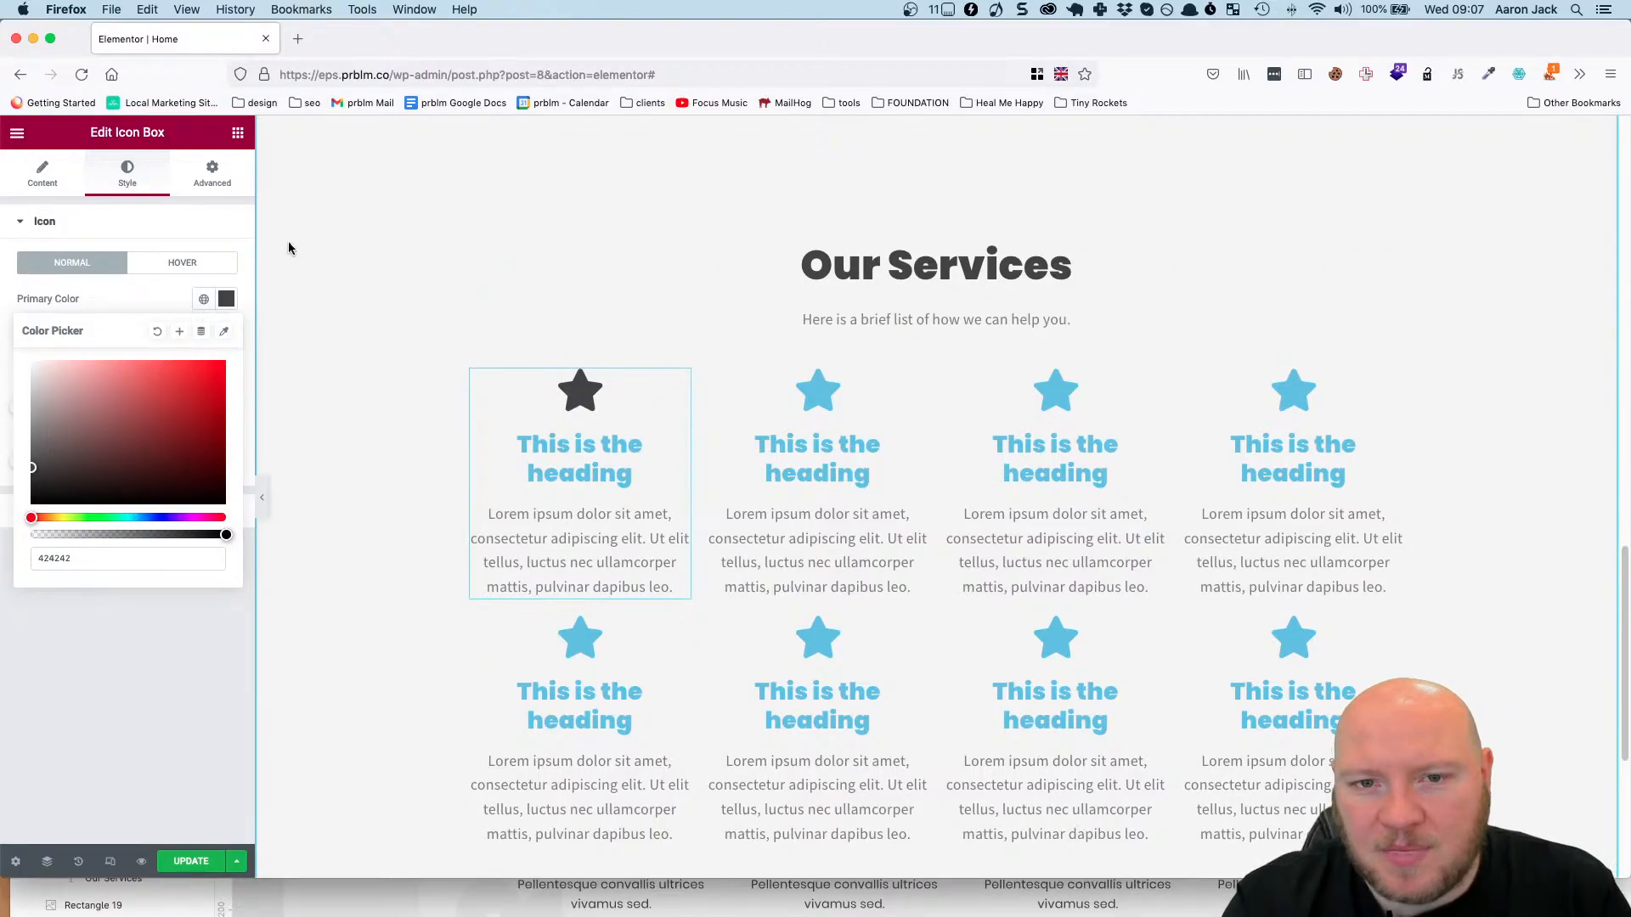
# Set the first icon box's title color to #424242.
pyautogui.click(61, 185)
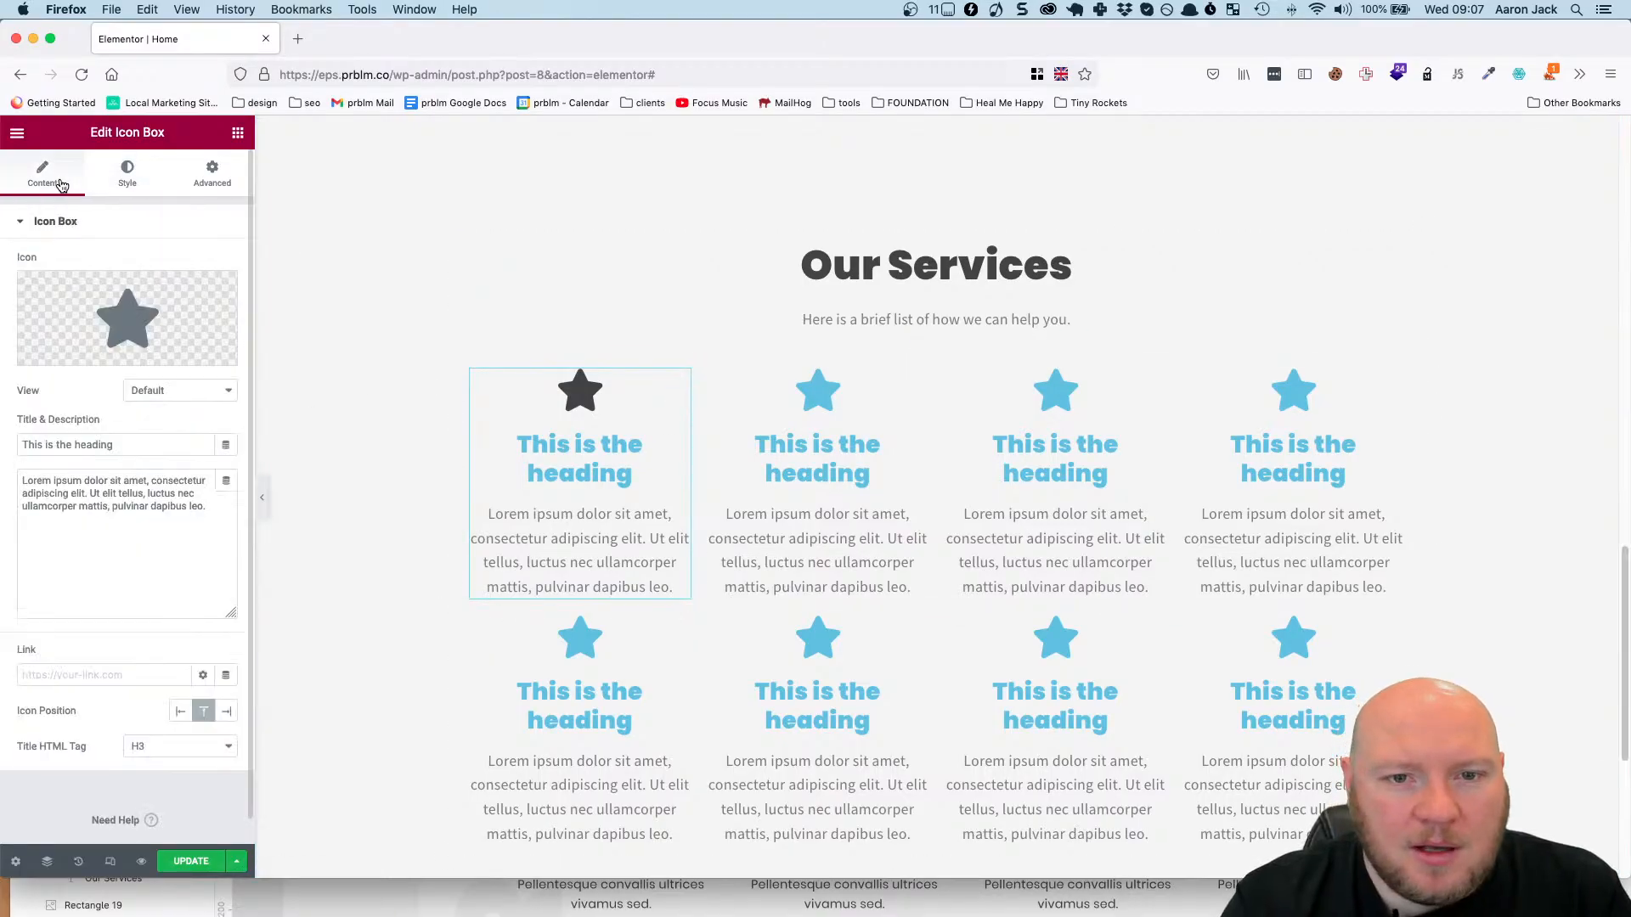
pyautogui.click(111, 178)
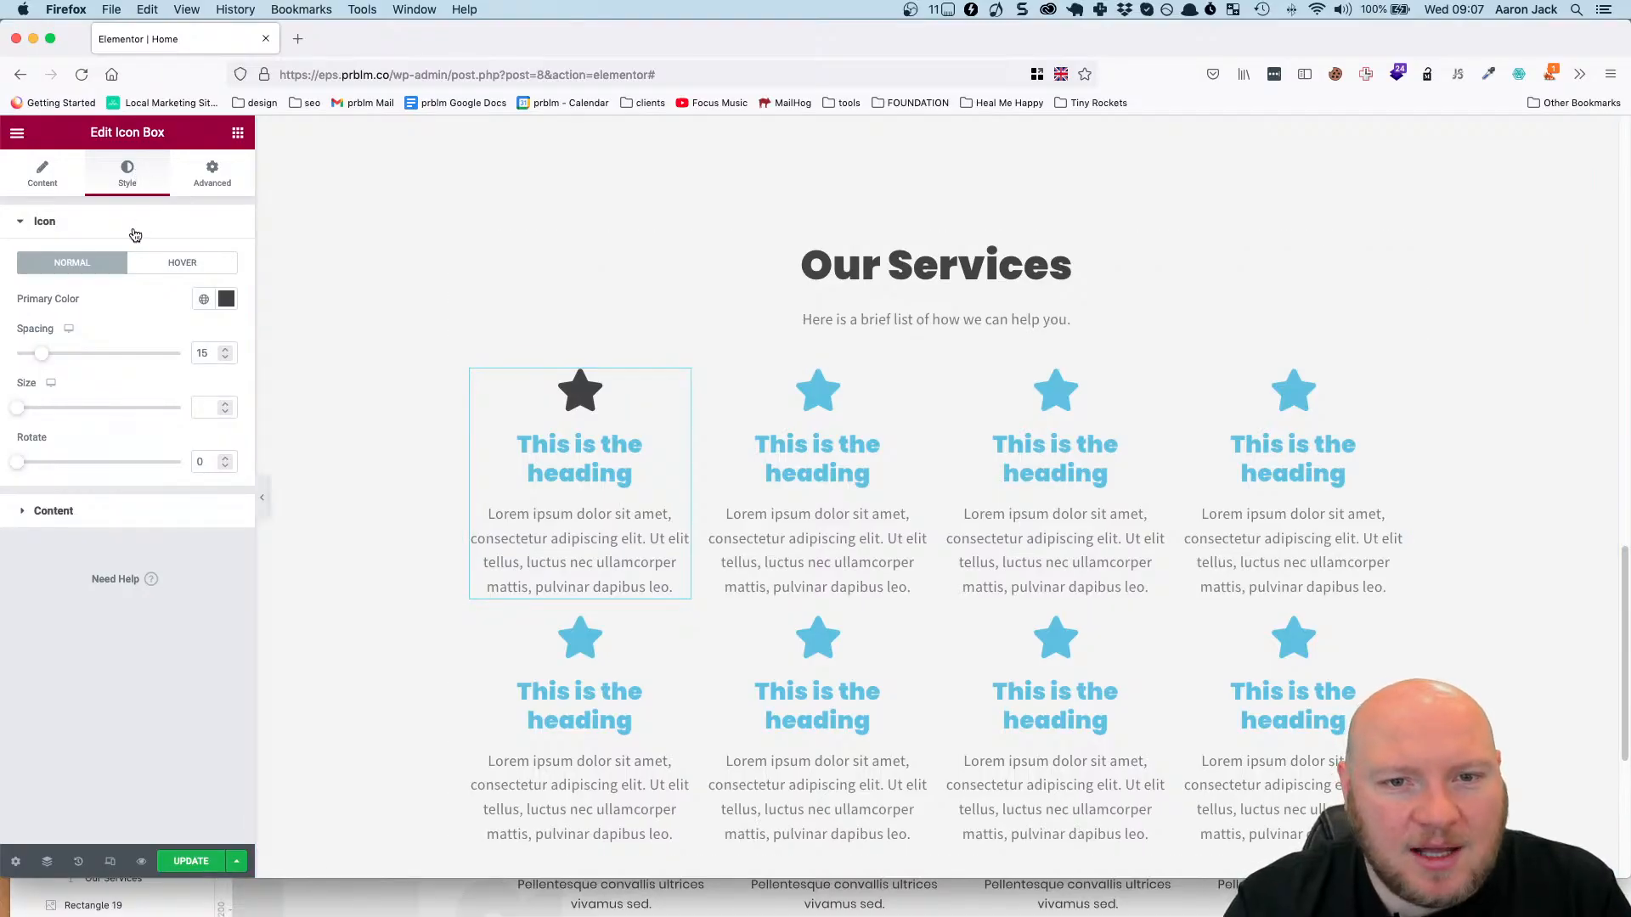
pyautogui.click(23, 512)
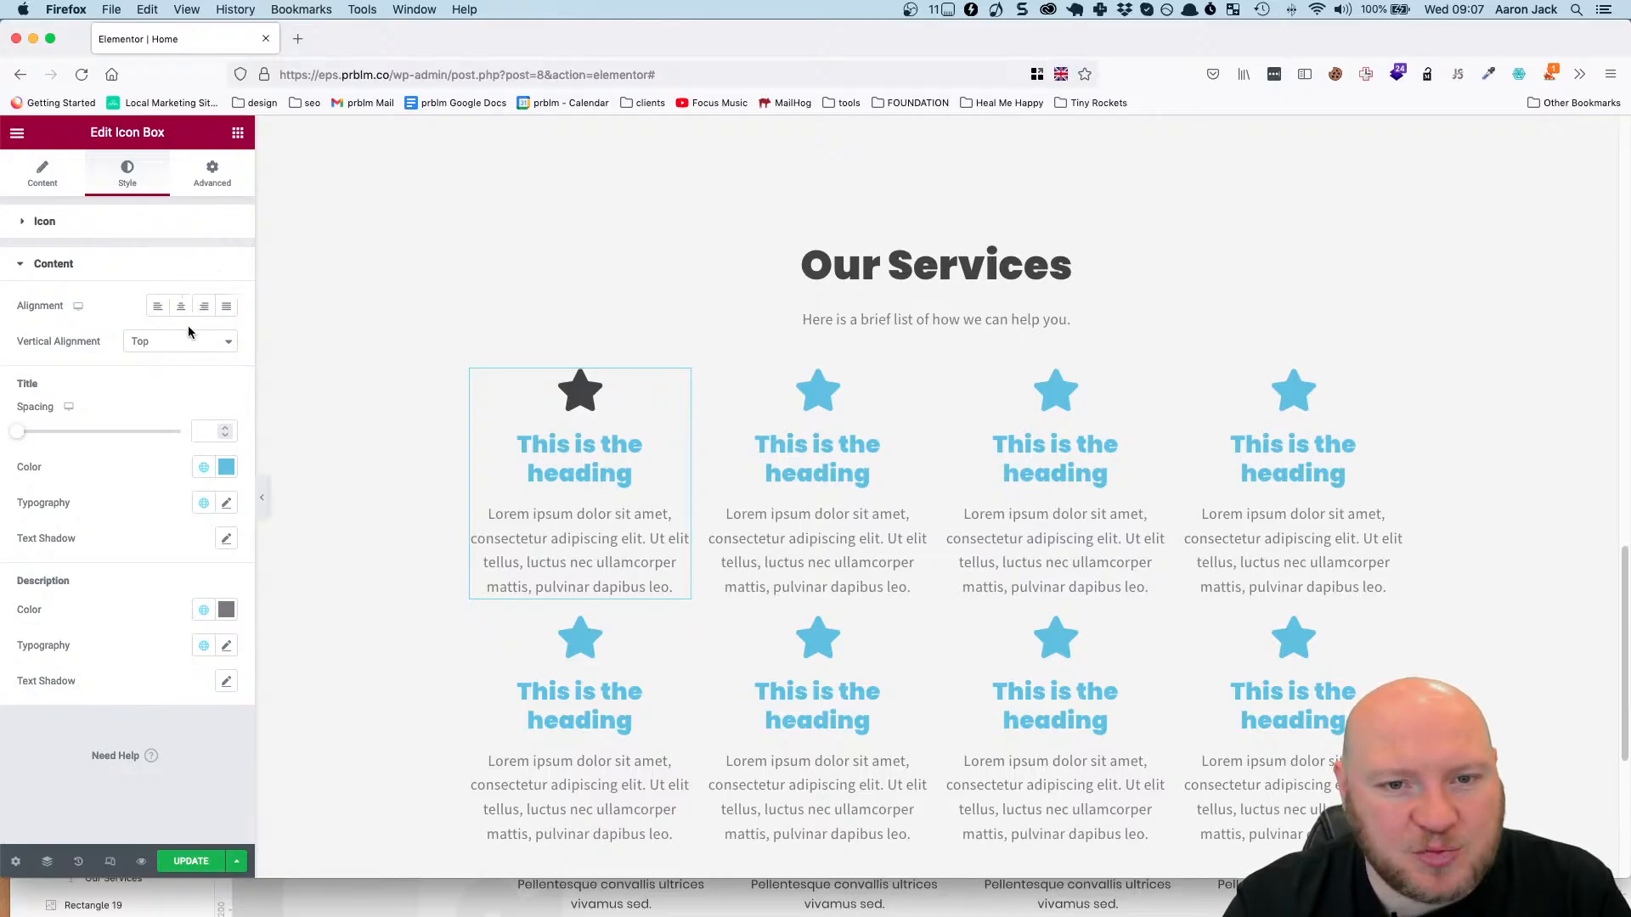
pyautogui.click(225, 467)
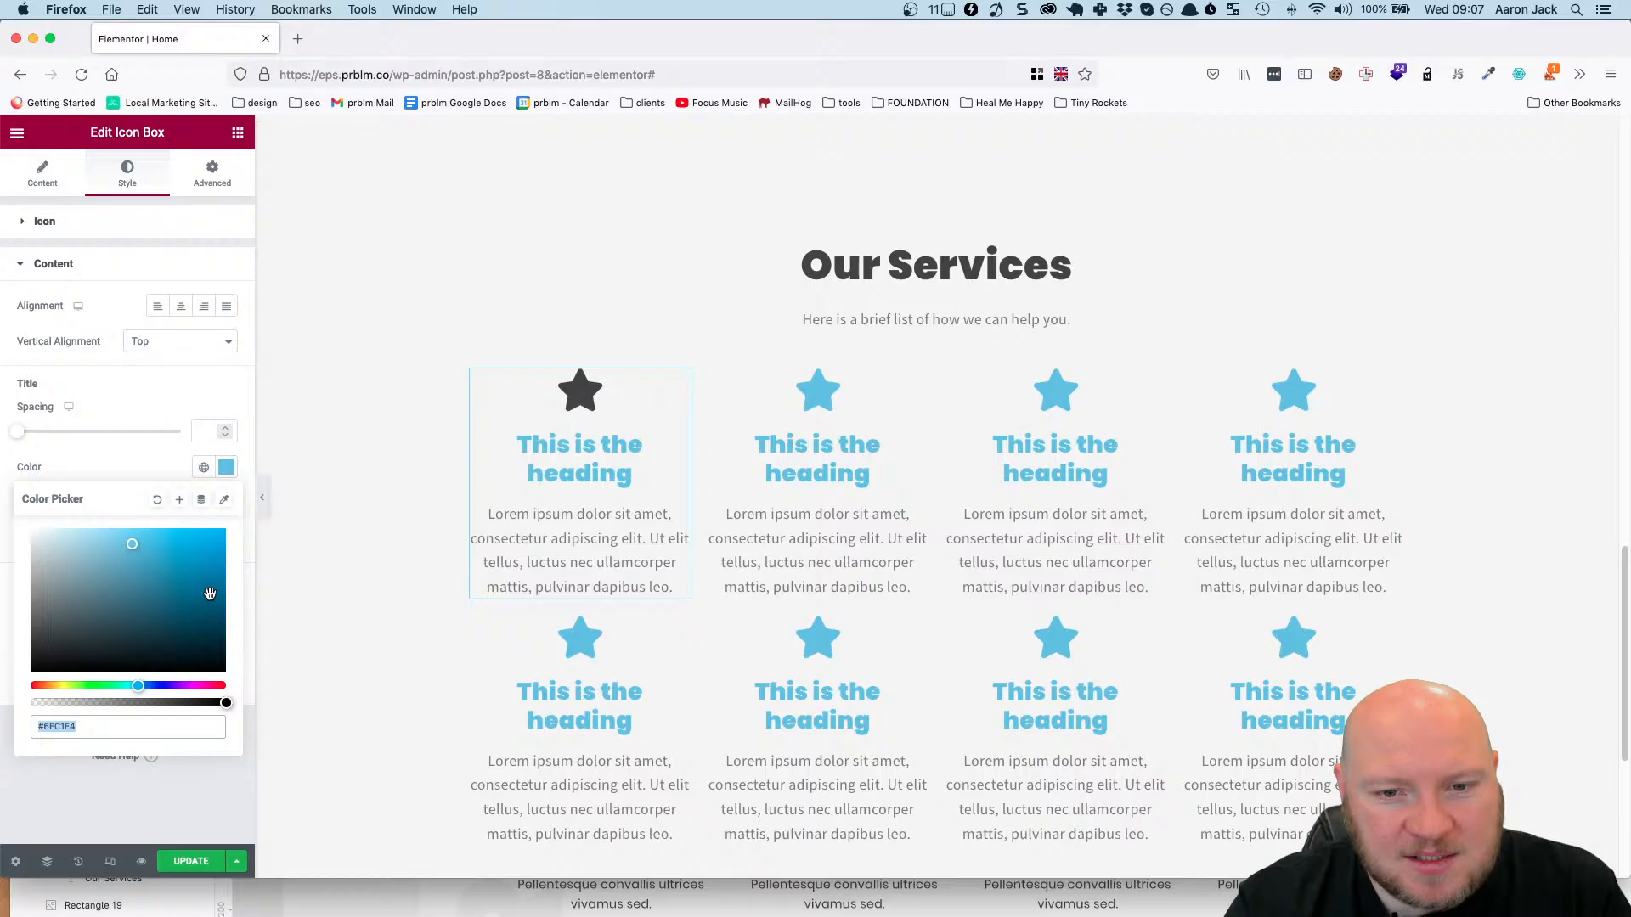
pyautogui.click(105, 723)
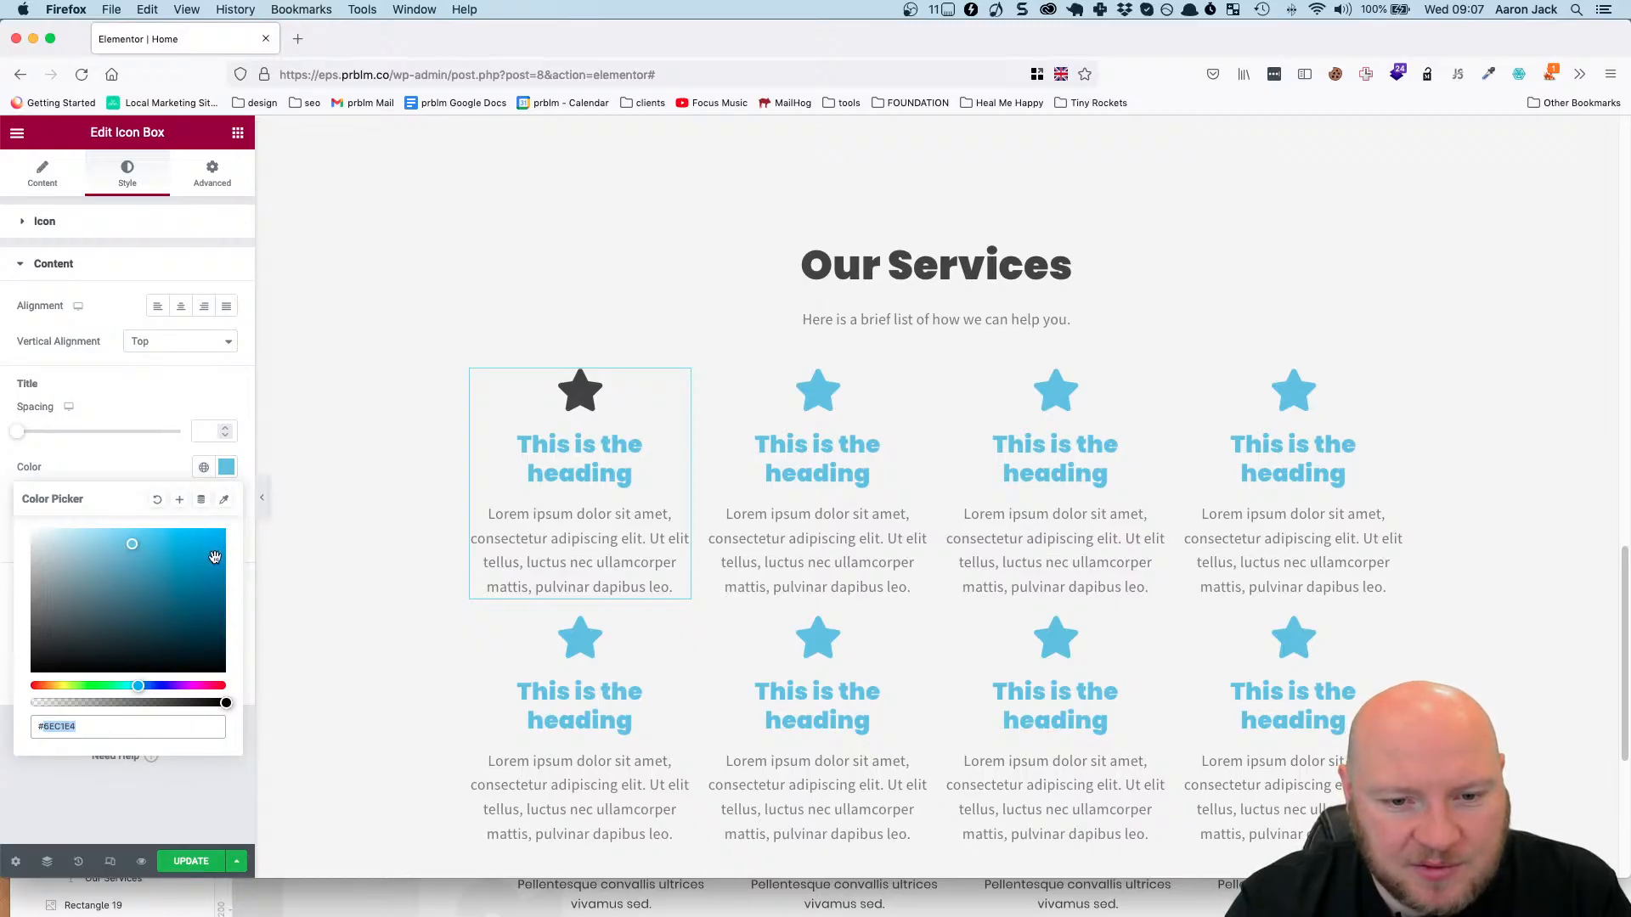
pyautogui.write('#424242')
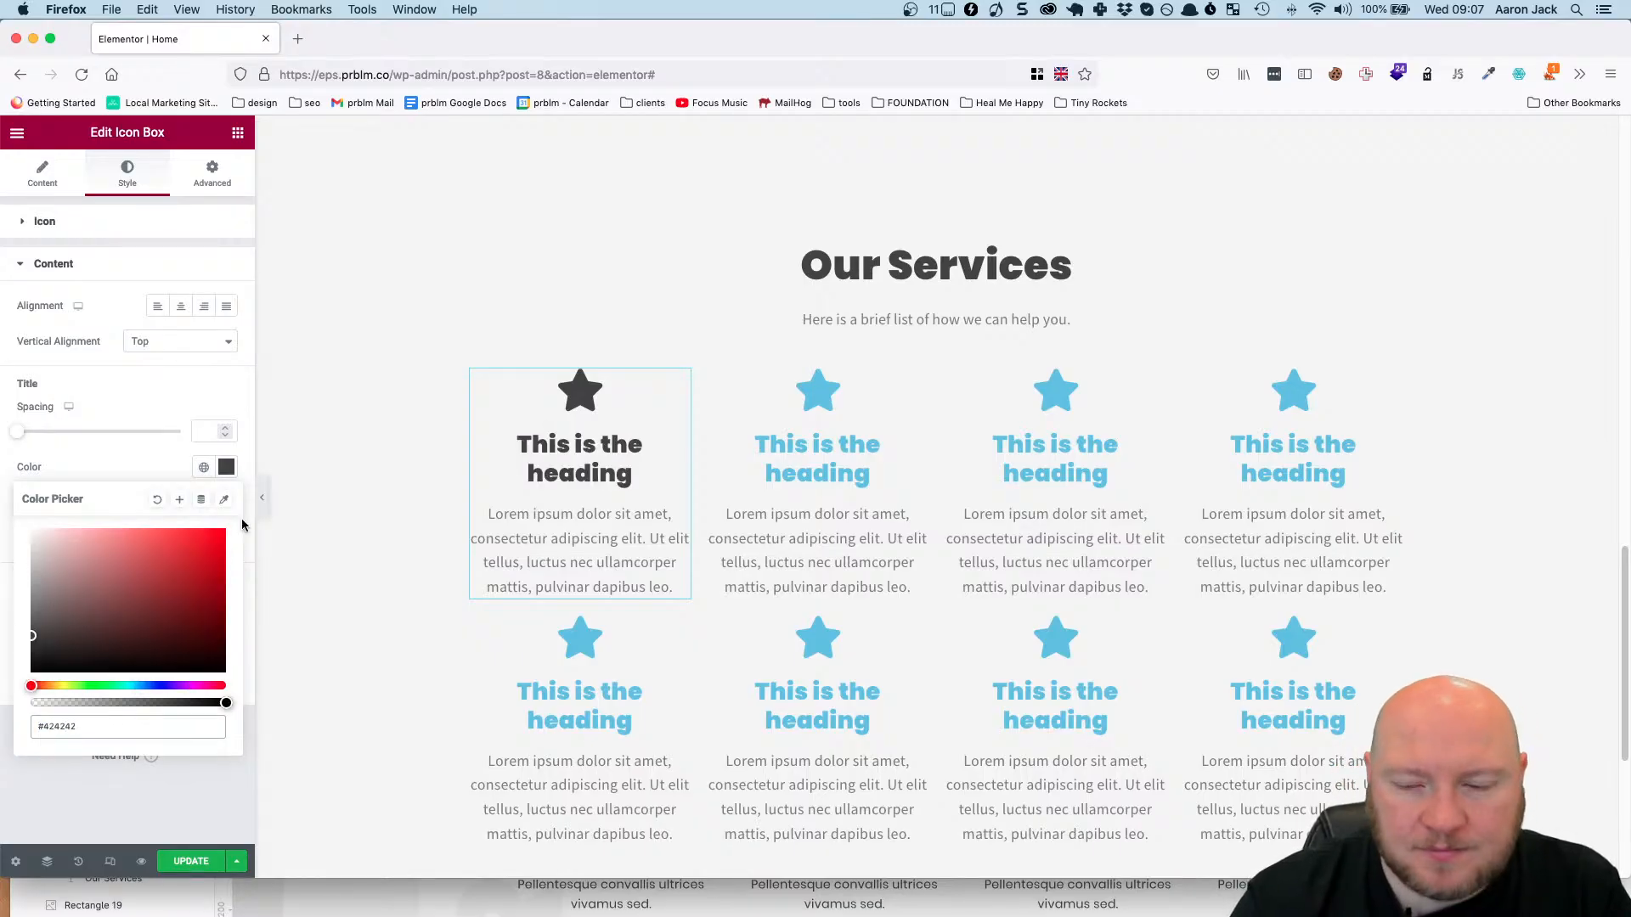
pyautogui.click(138, 468)
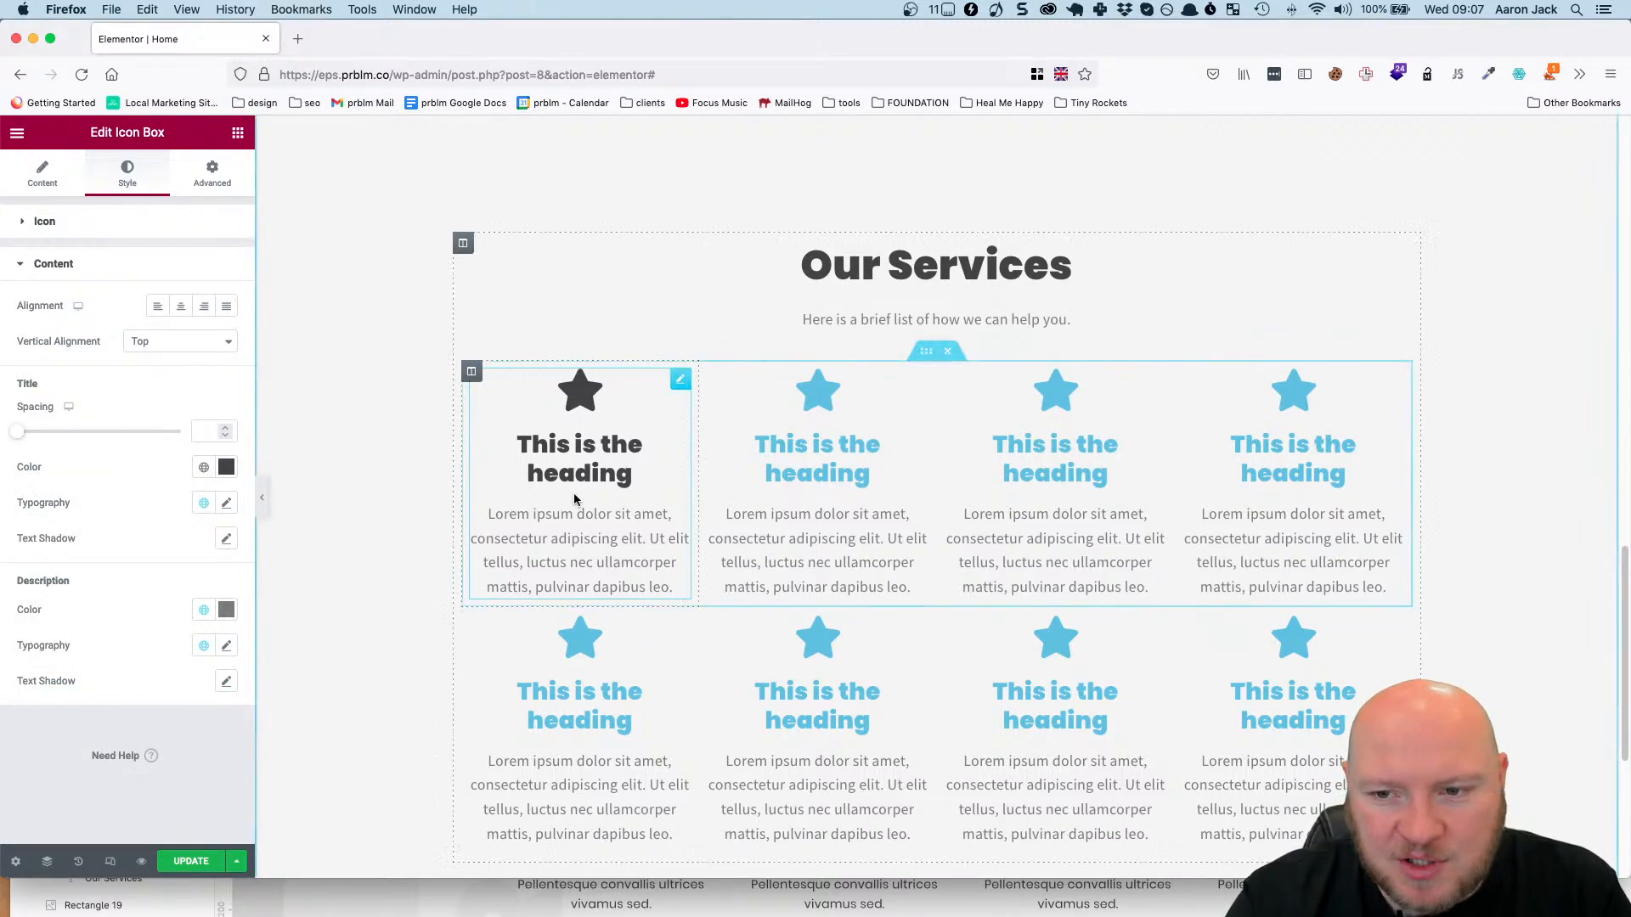
# Set the first icon box's description color to #424242.
pyautogui.click(228, 612)
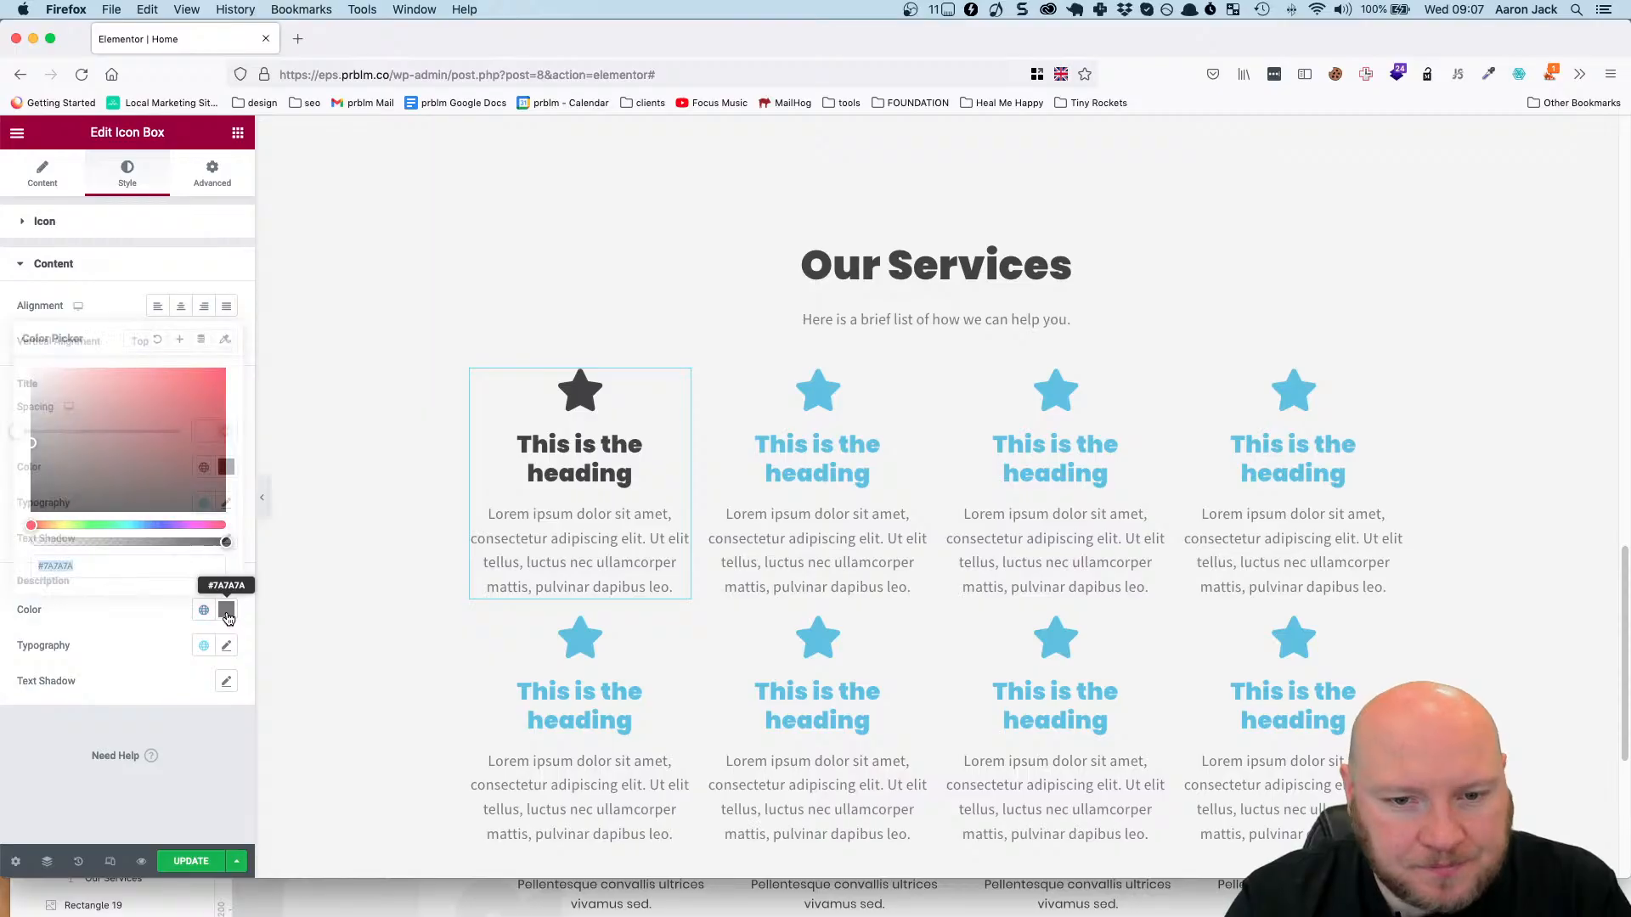
pyautogui.click(104, 565)
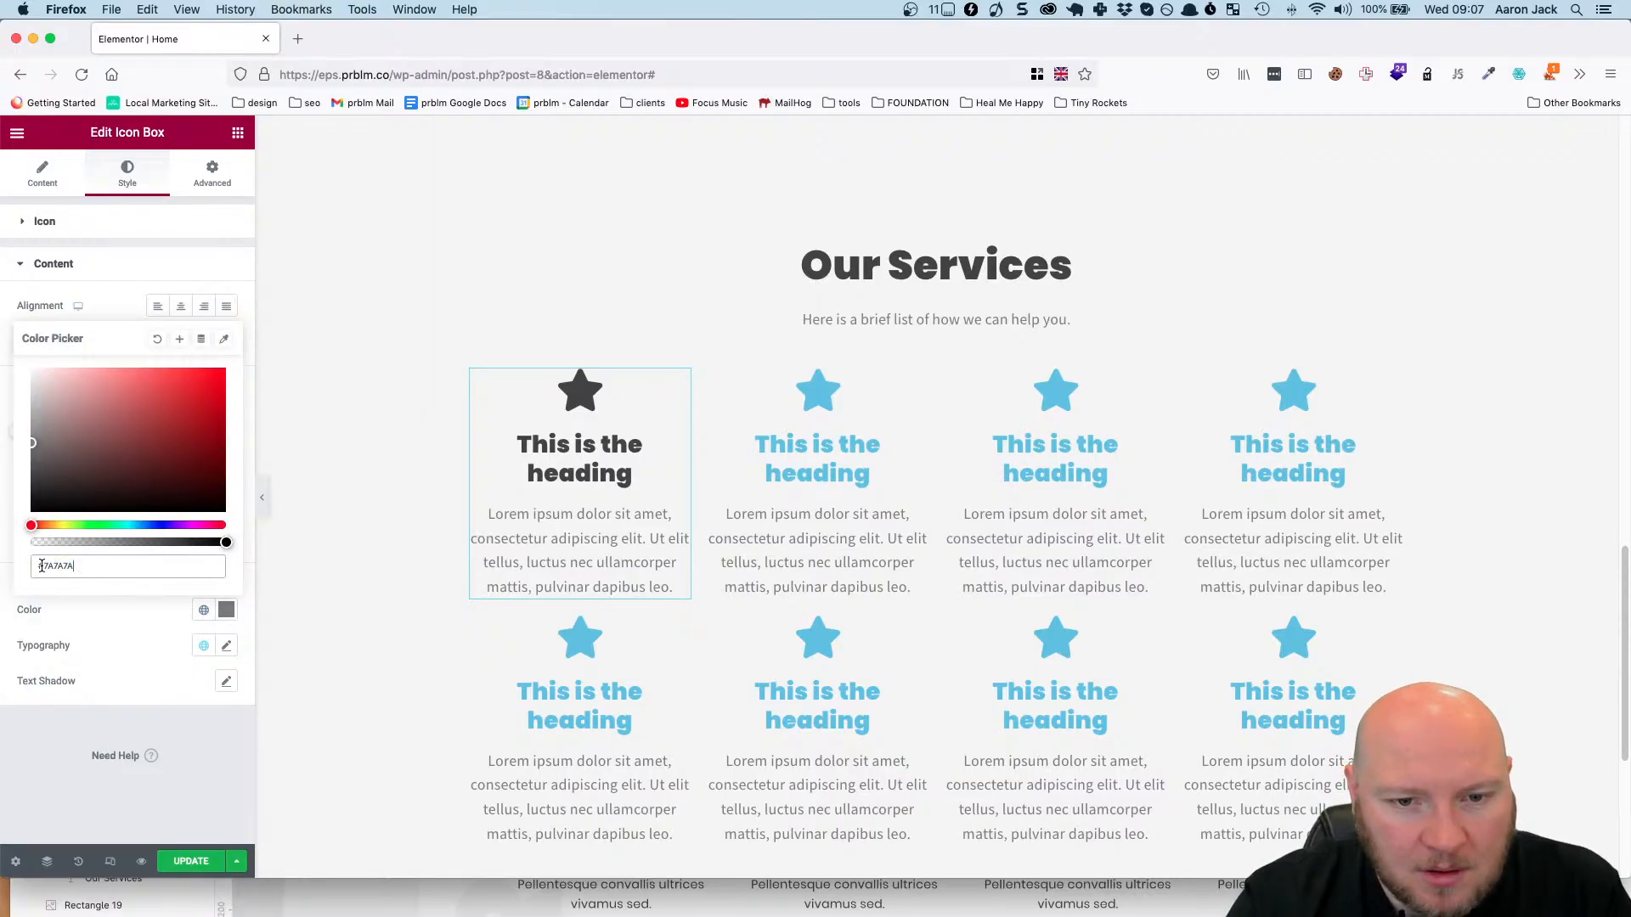
pyautogui.moveTo(41, 565); pyautogui.dragTo(225, 572)
pyautogui.write('#424242')
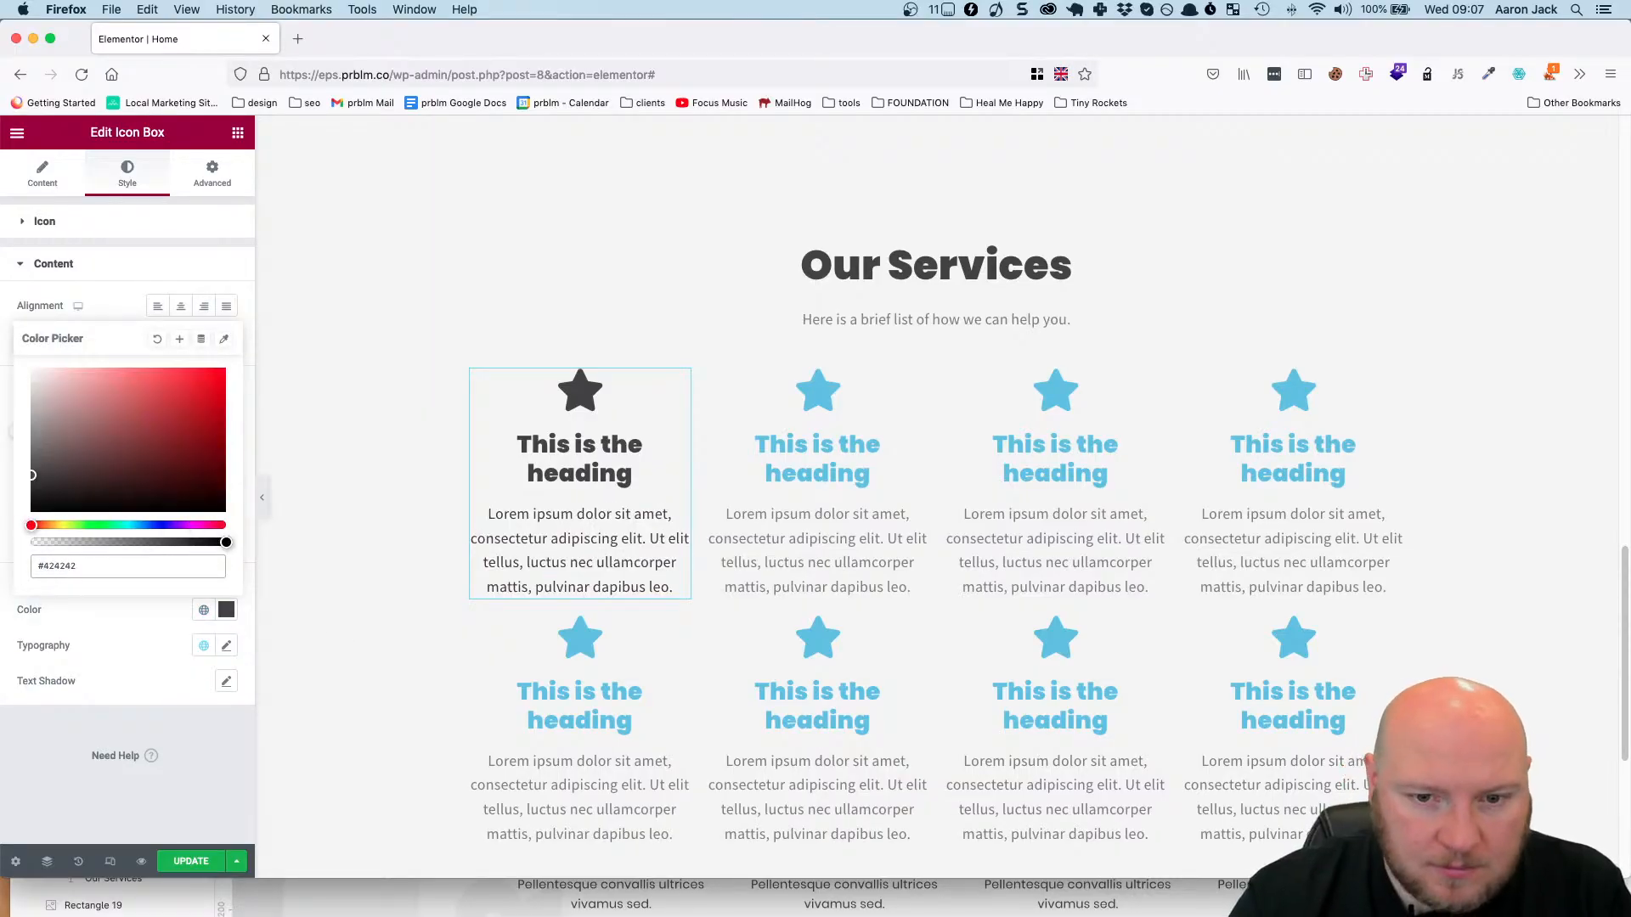
# Set the first icon box's description font size to 16 px.
pyautogui.click(228, 647)
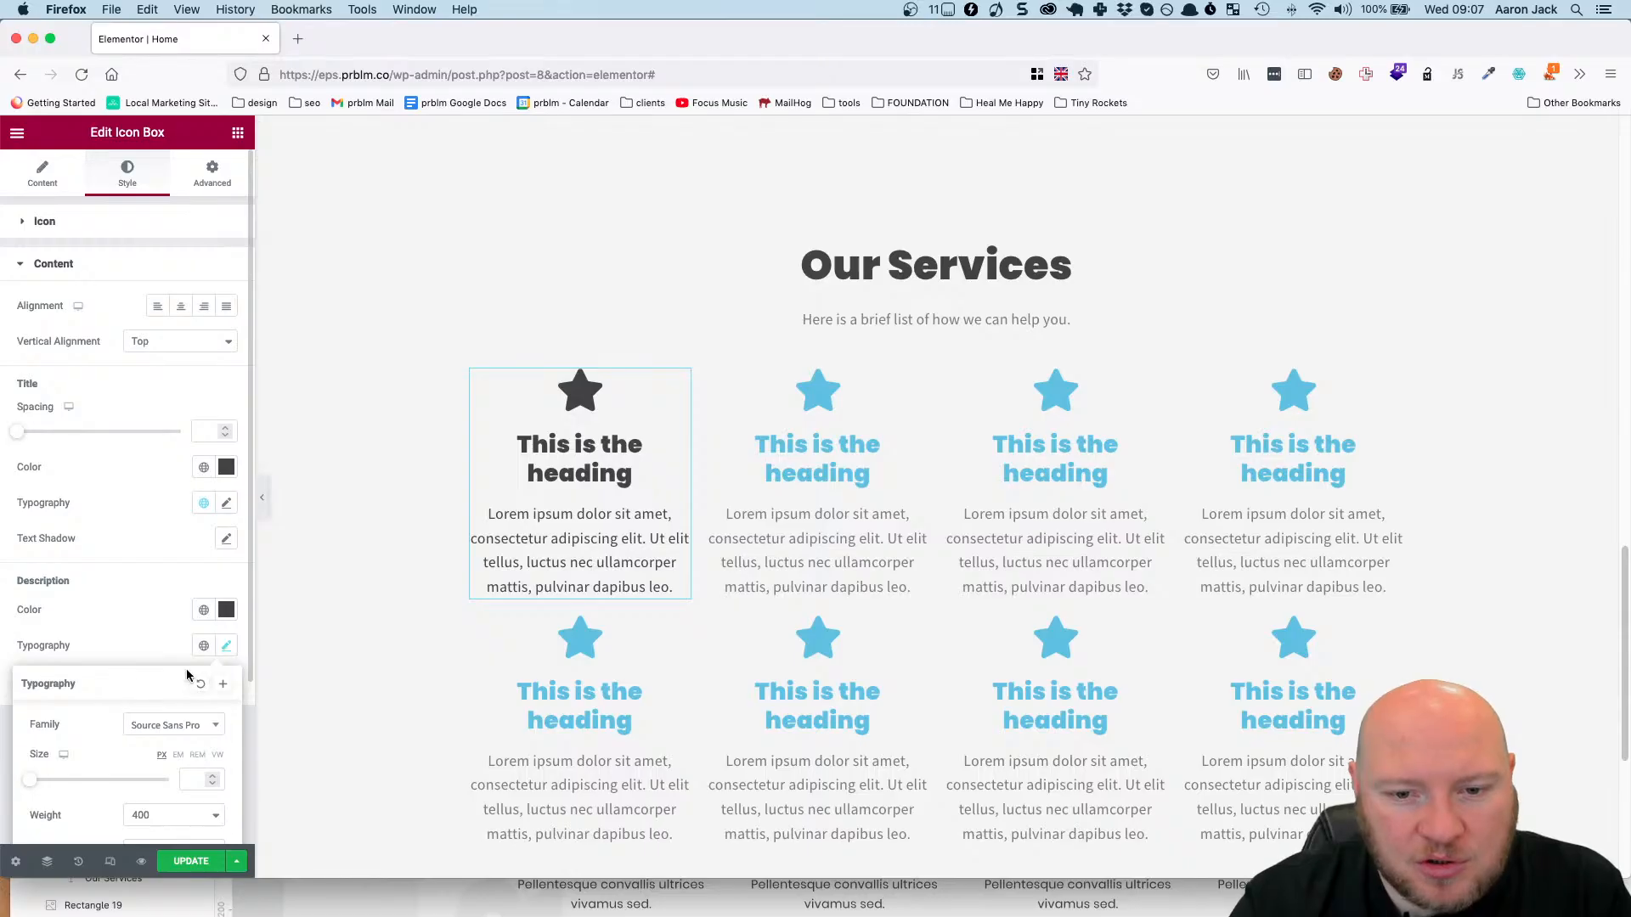
pyautogui.moveTo(188, 676); pyautogui.dragTo(213, 527)
pyautogui.scroll(-2, 163, 636)
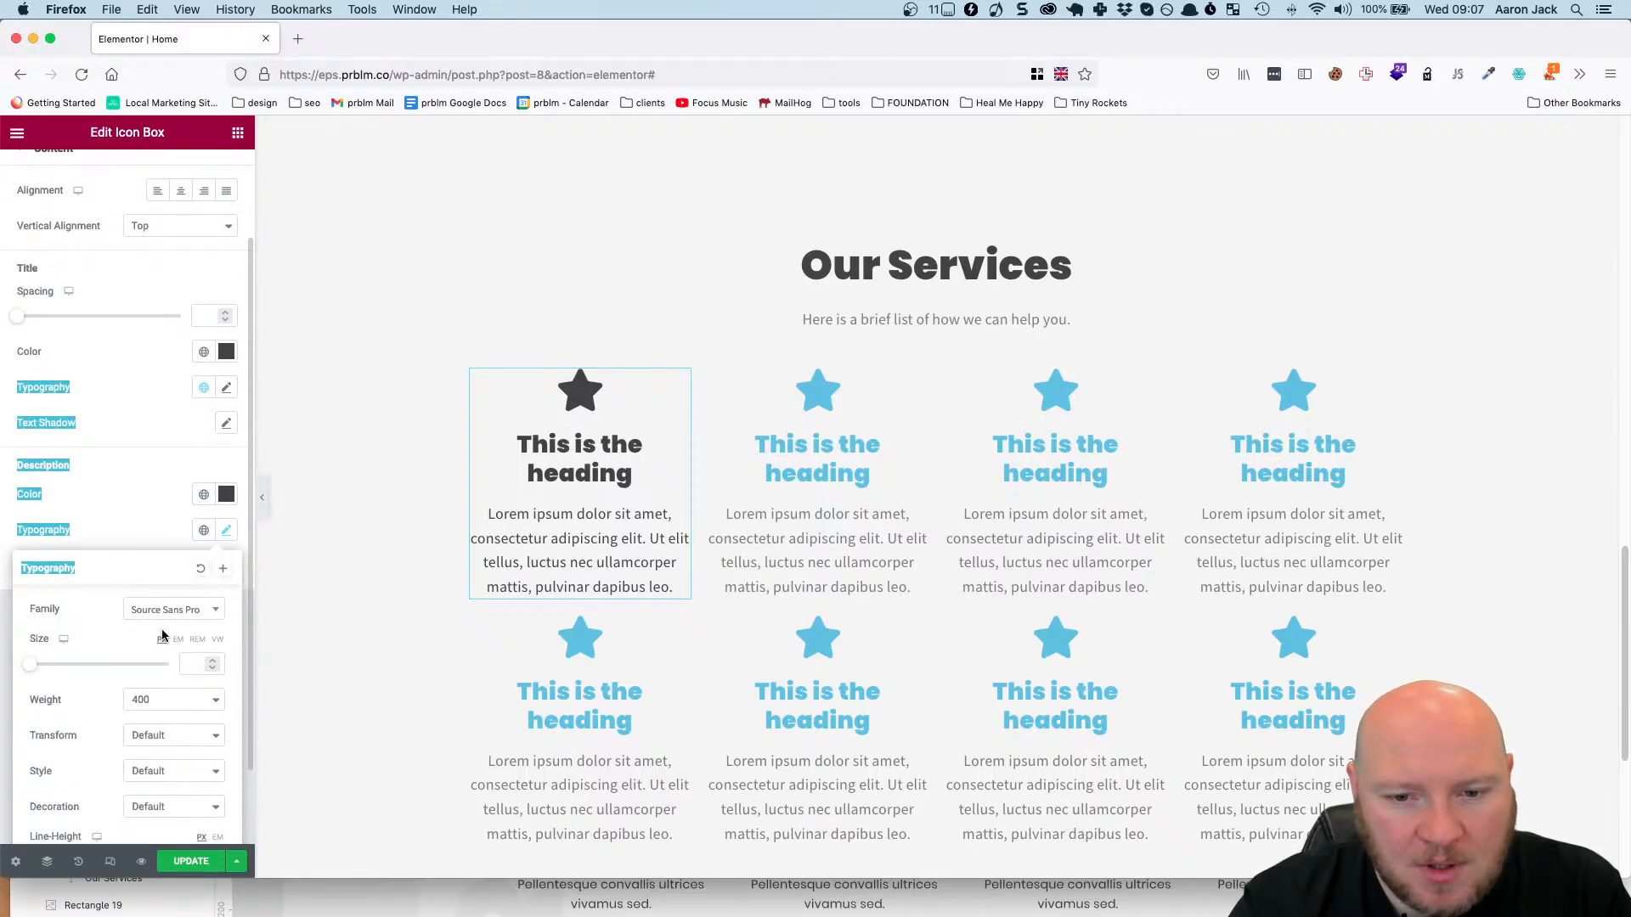
pyautogui.click(185, 665)
pyautogui.write('16')
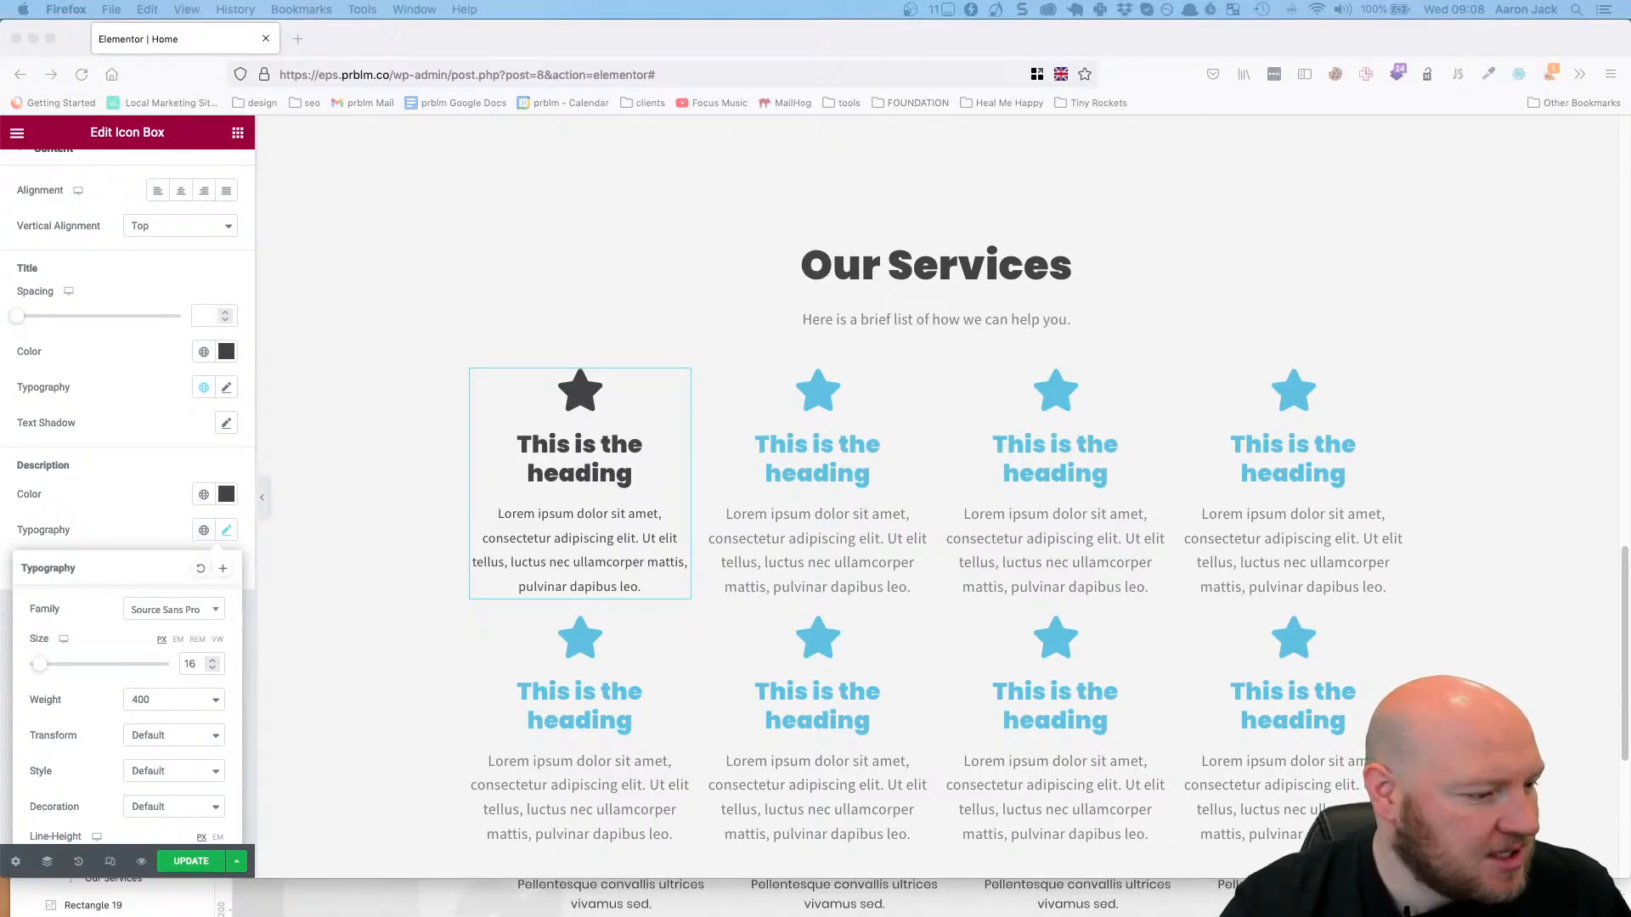
# Switch to Figma and examine the first Repairs service's description font, size and line height.
pyautogui.press('super+Tab')
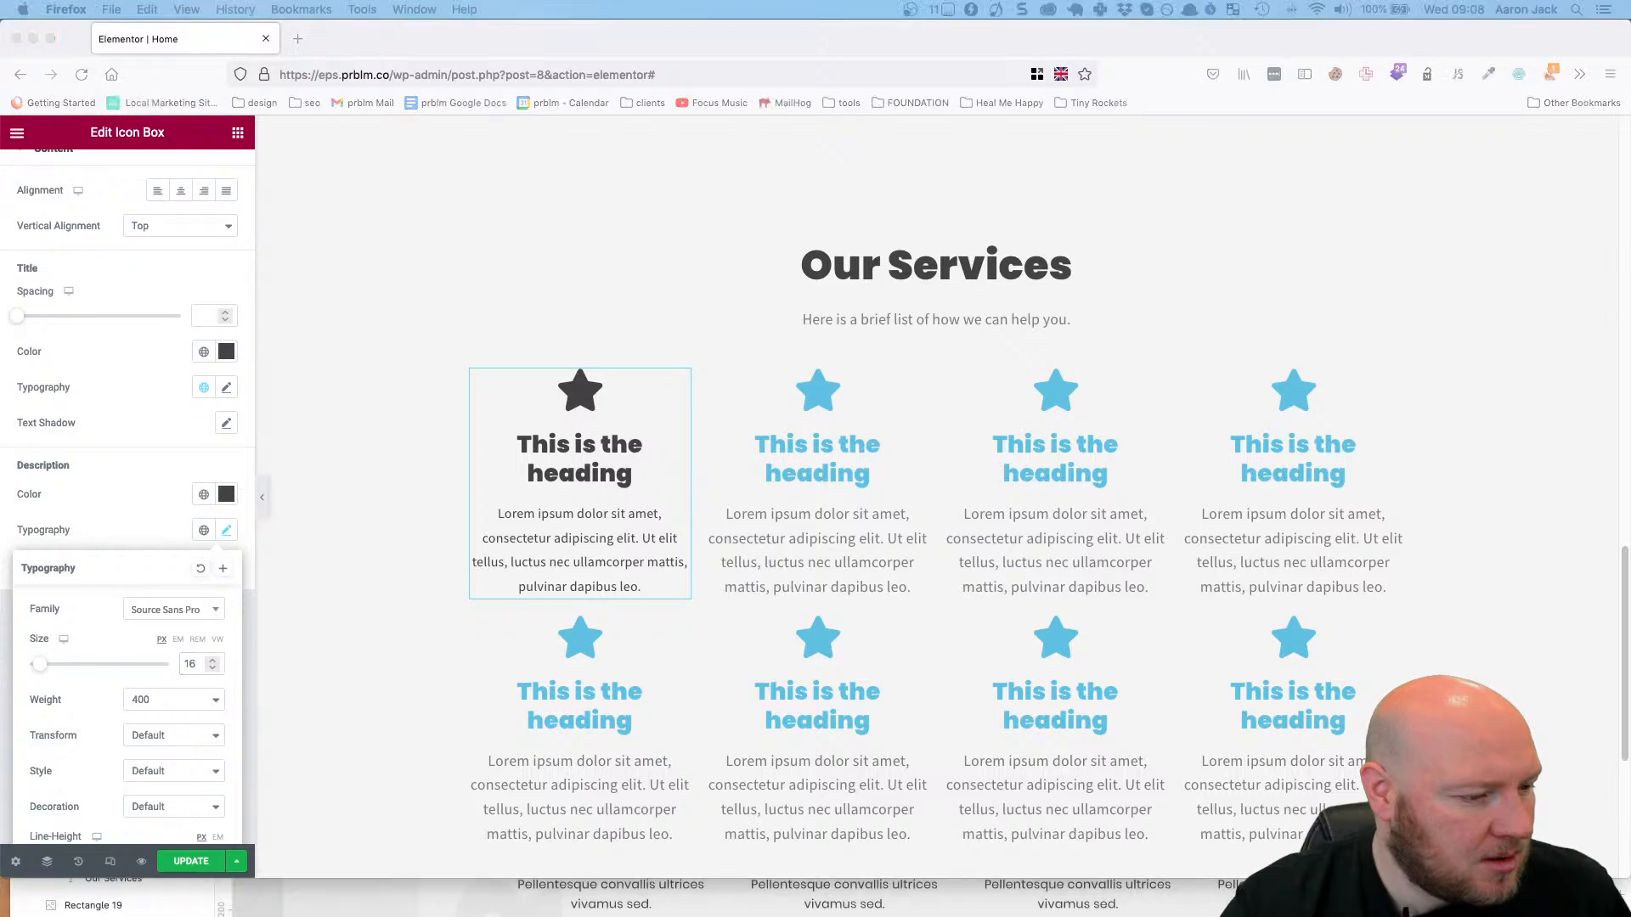
pyautogui.press('super+Tab')
pyautogui.moveTo(586, 430); pyautogui.dragTo(574, 2)
pyautogui.click(595, 467)
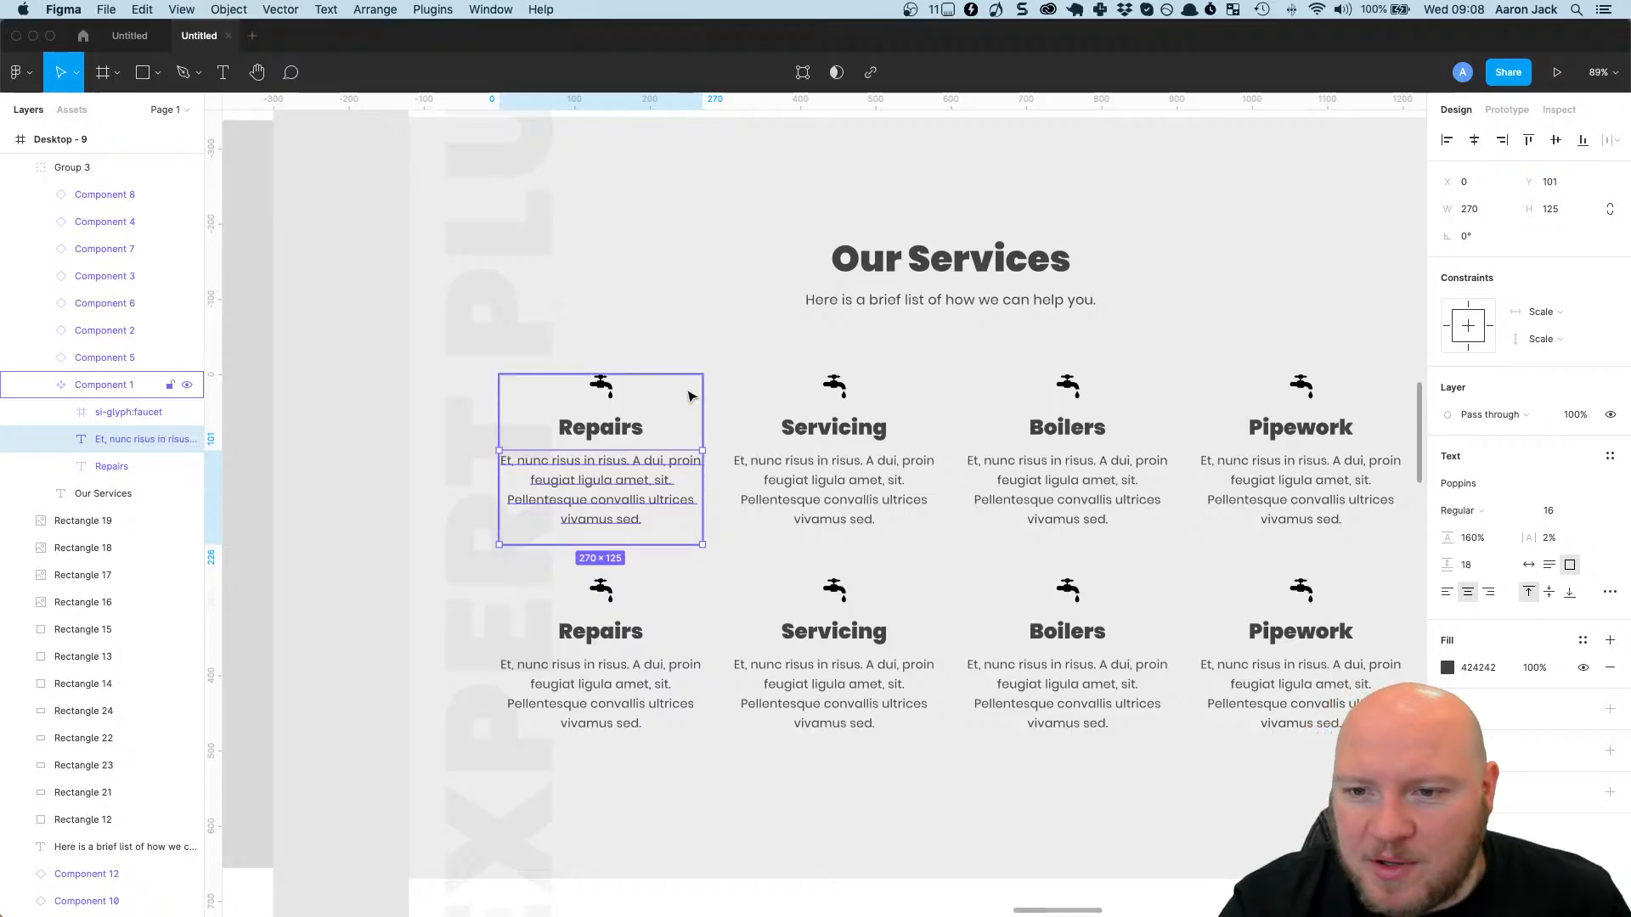
# Compare the body text styles across the hero, 'Here to work in your home' and numbered service sections, and return to Elementor in Firefox.
pyautogui.click(710, 316)
pyautogui.scroll(6, 735, 431)
pyautogui.click(736, 431)
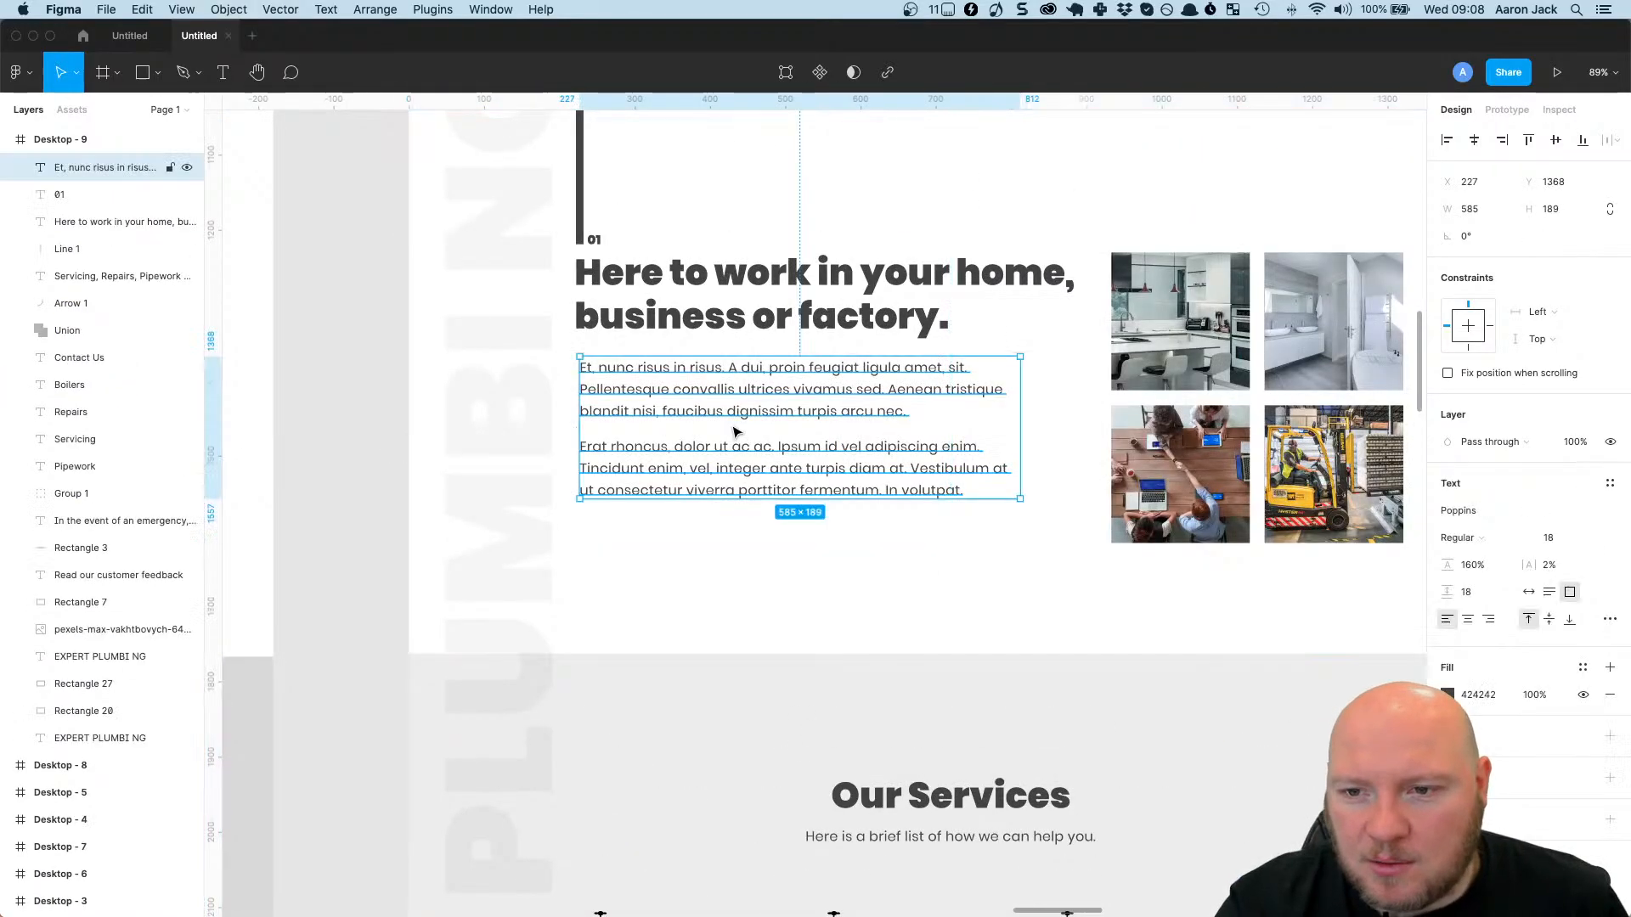
pyautogui.scroll(7, 736, 430)
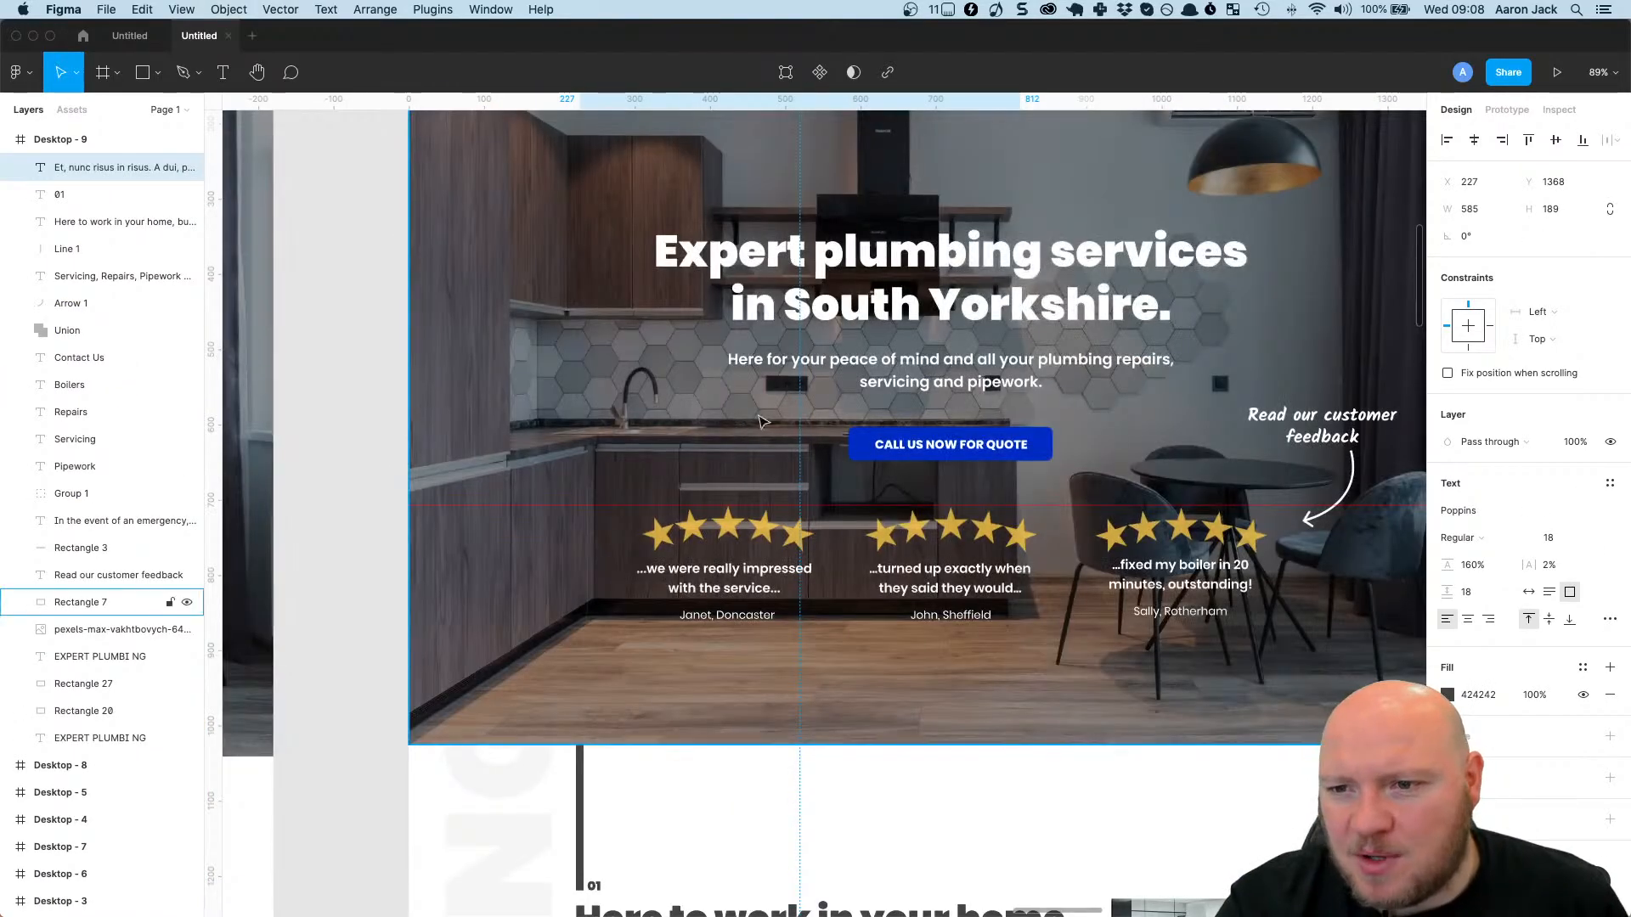
pyautogui.click(925, 359)
pyautogui.scroll(-20, 925, 359)
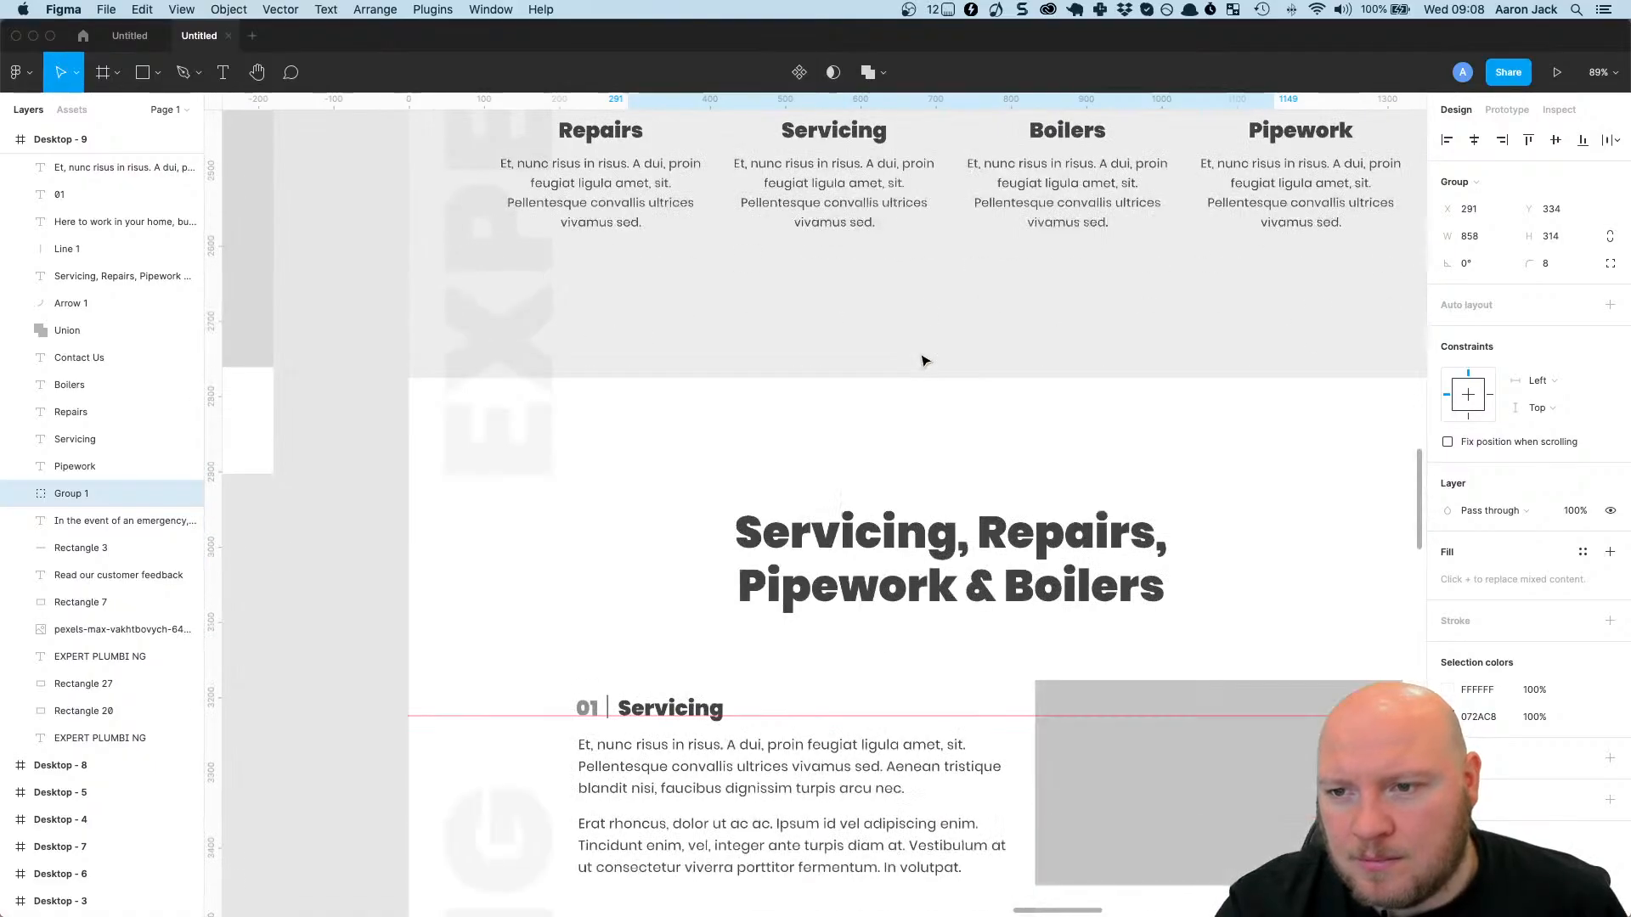
pyautogui.scroll(-5, 924, 360)
pyautogui.click(853, 421)
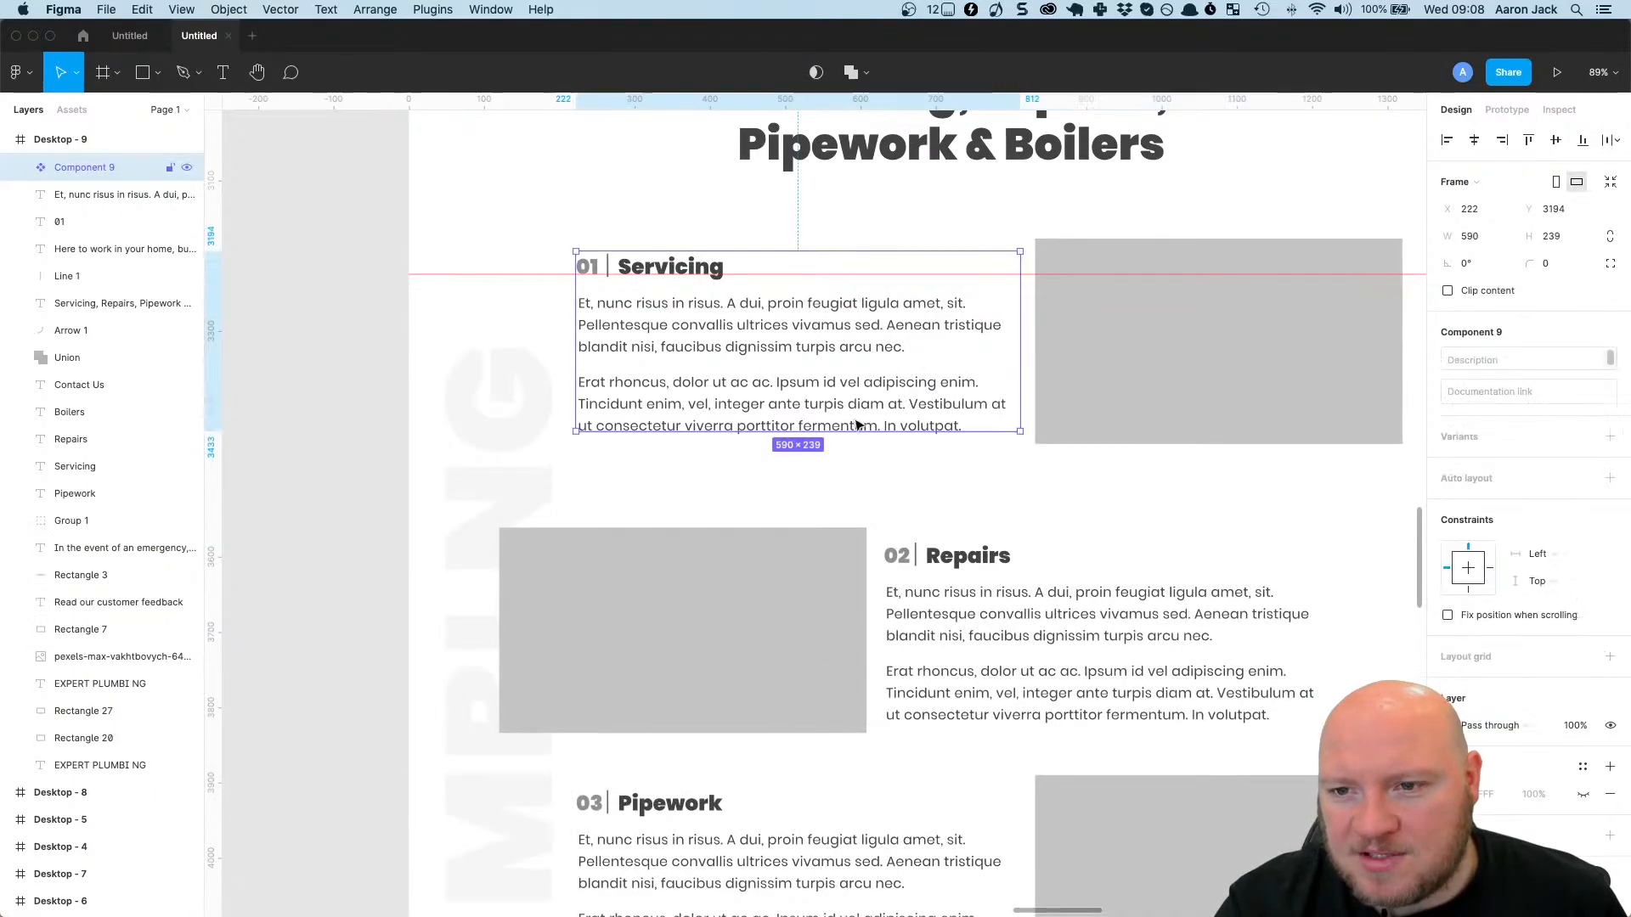
pyautogui.click(1024, 646)
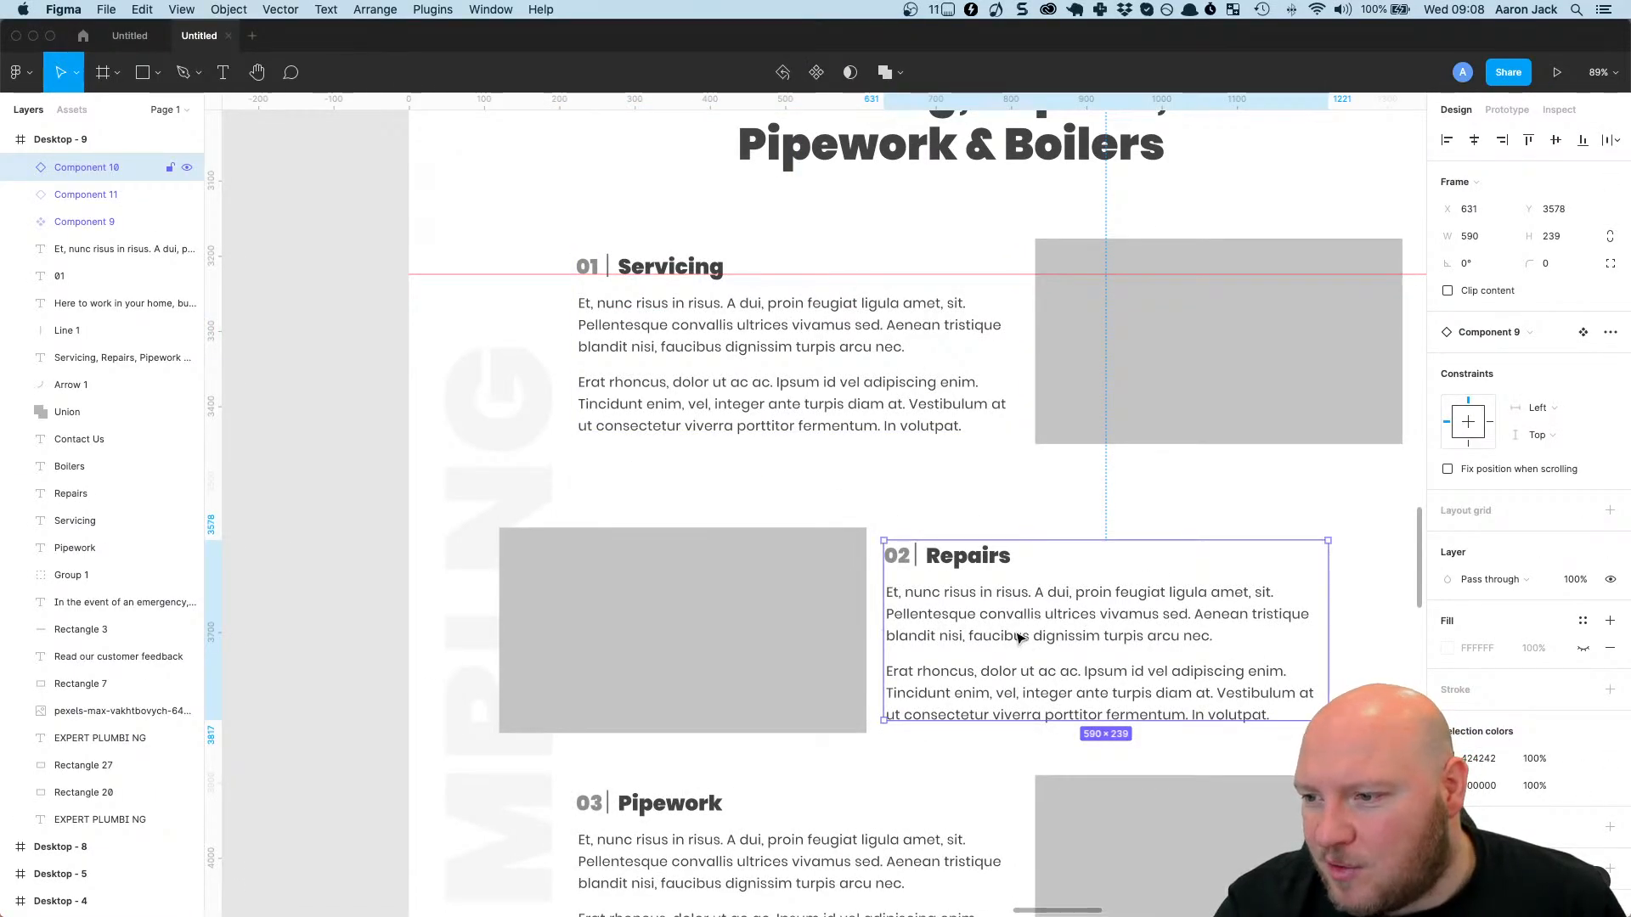
pyautogui.scroll(15, 1023, 642)
pyautogui.scroll(5, 1019, 639)
pyautogui.click(858, 541)
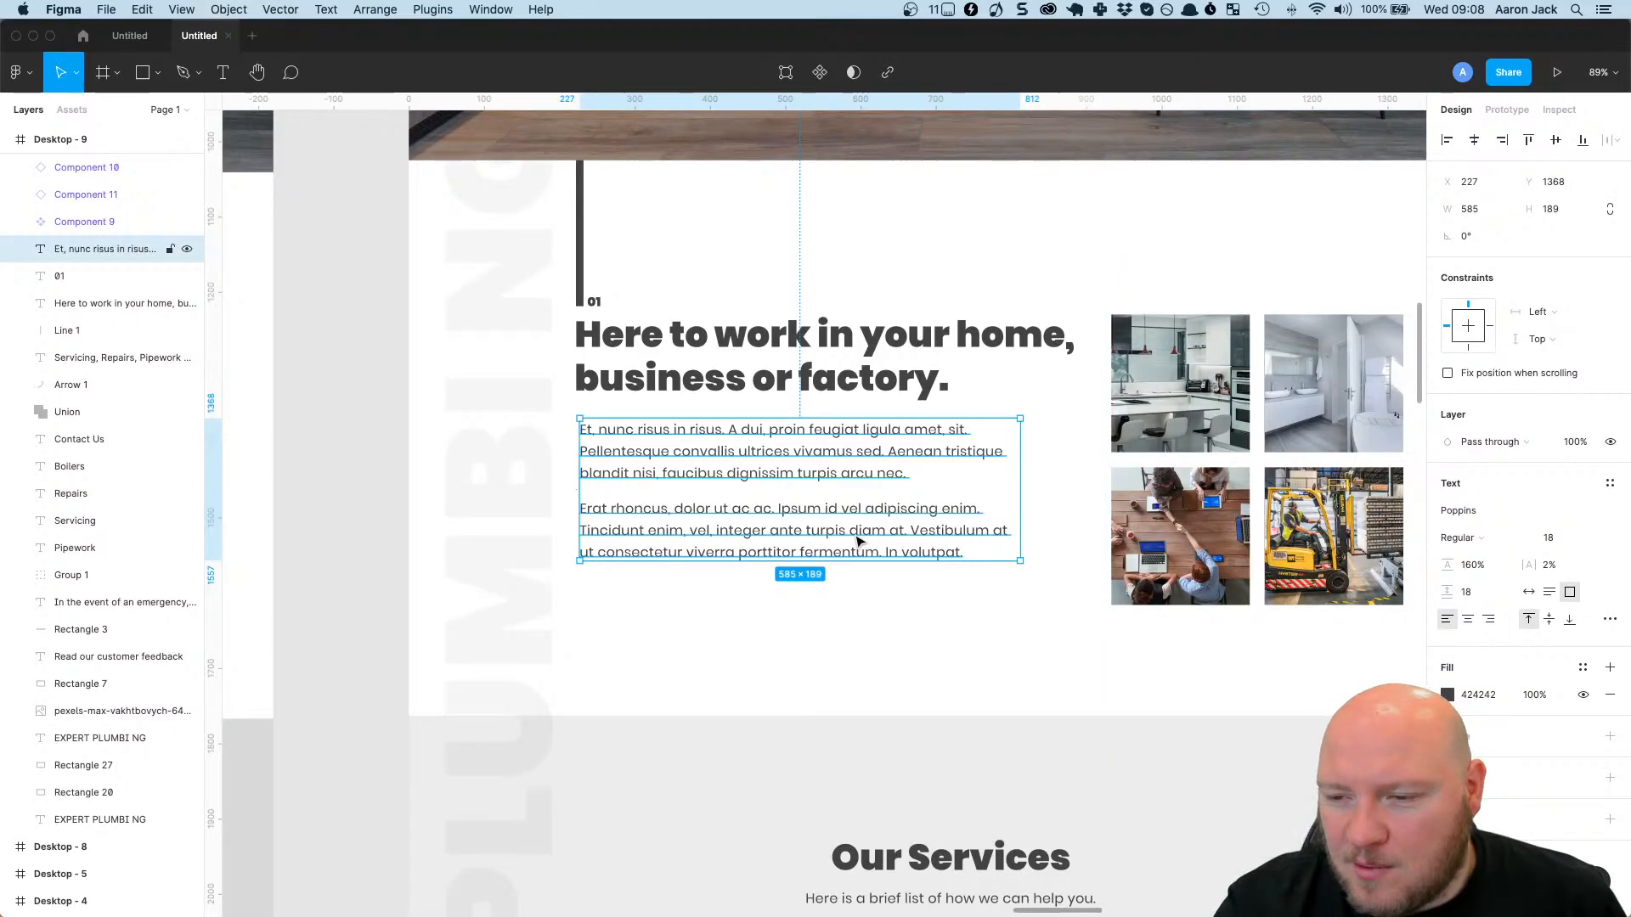
pyautogui.scroll(-10, 858, 541)
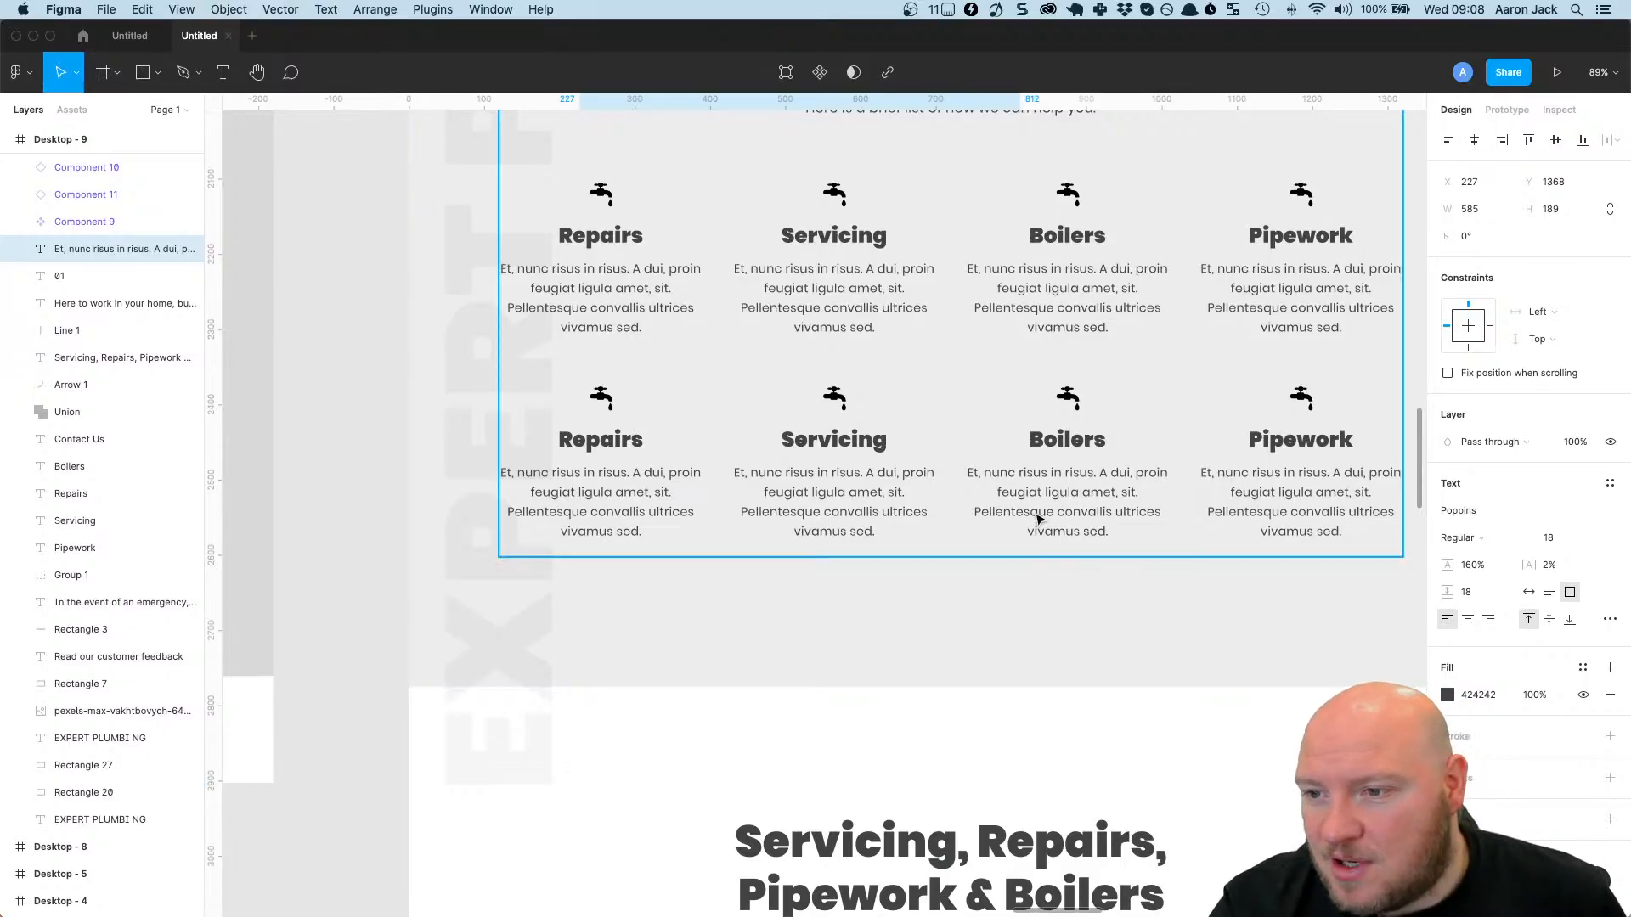
pyautogui.scroll(10, 1037, 517)
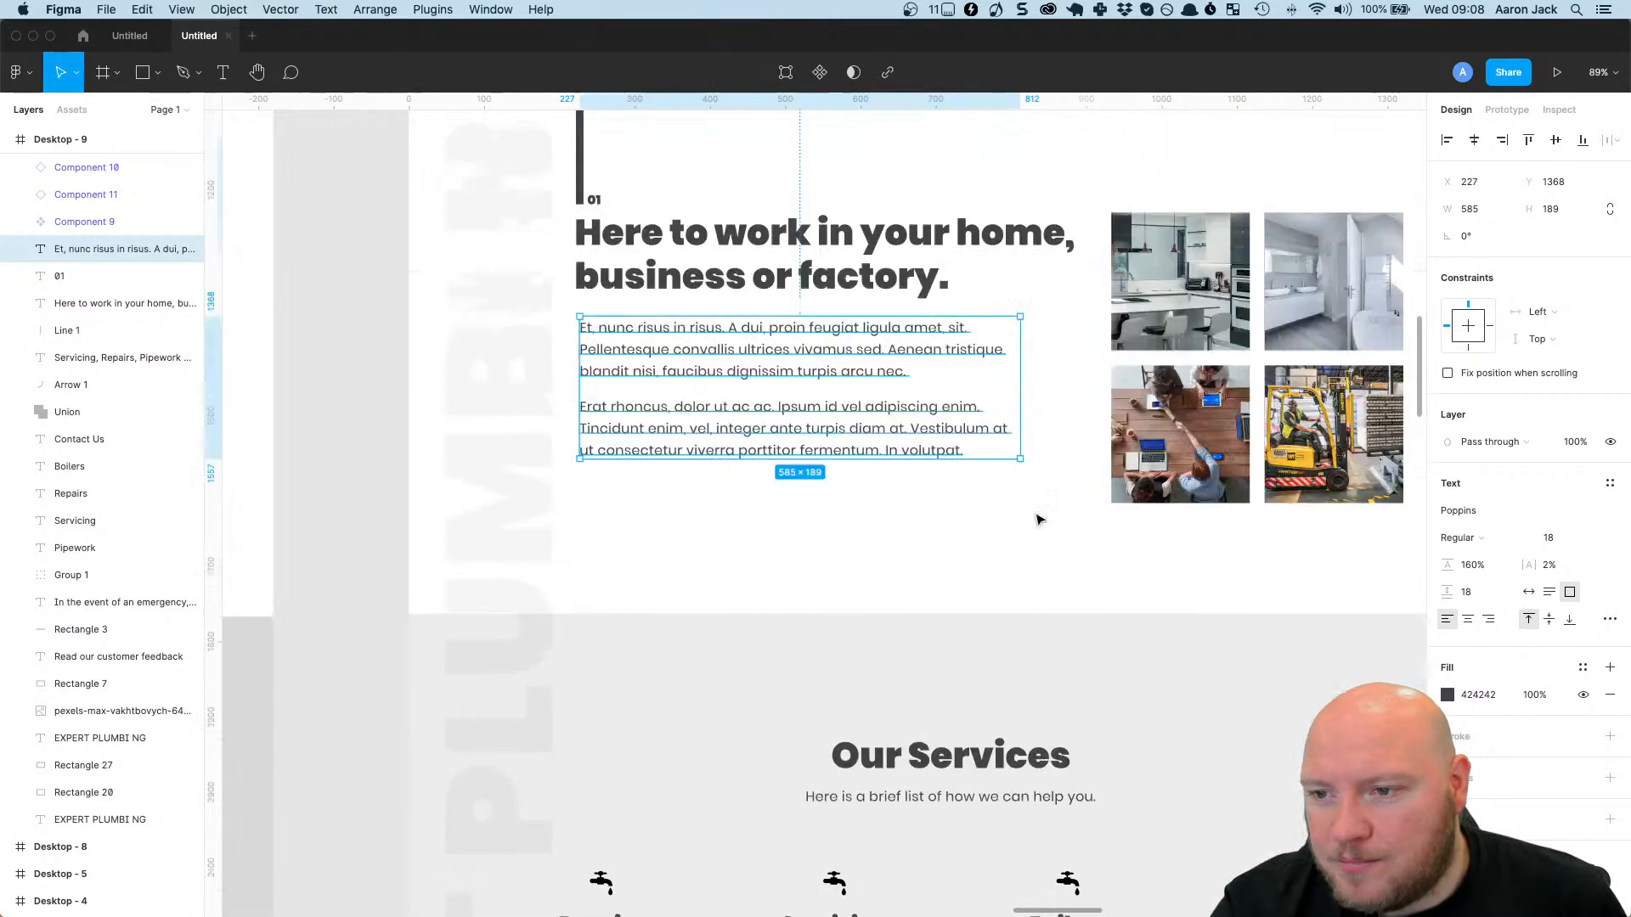
pyautogui.click(33, 36)
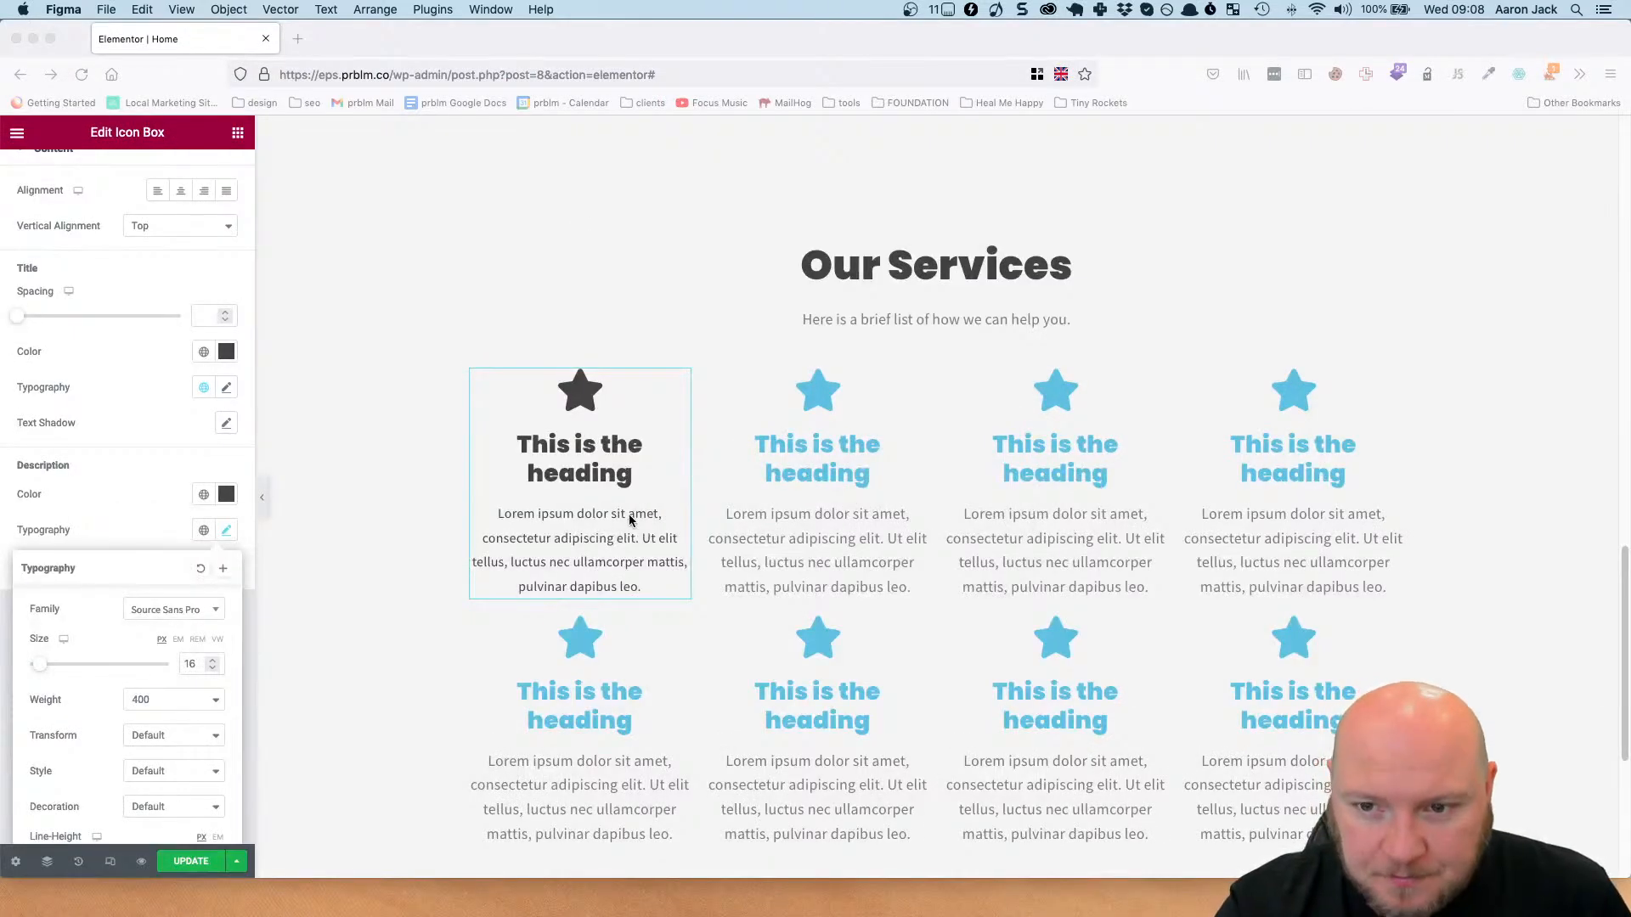
pyautogui.click(629, 521)
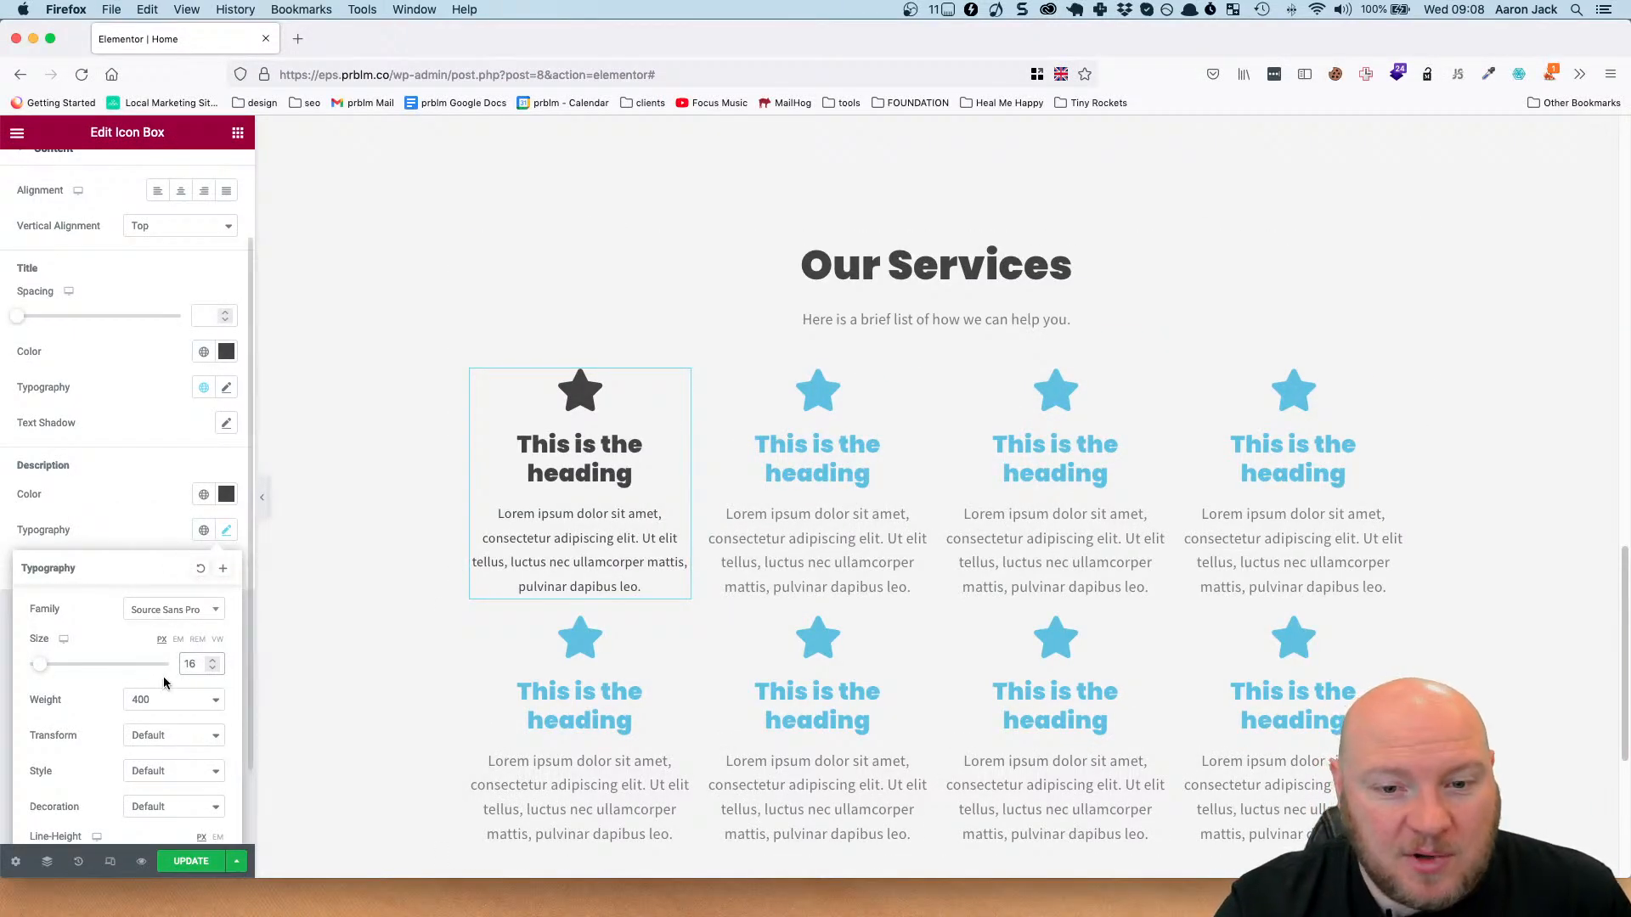
# Set the first icon box's description font family to Poppins.
pyautogui.click(175, 611)
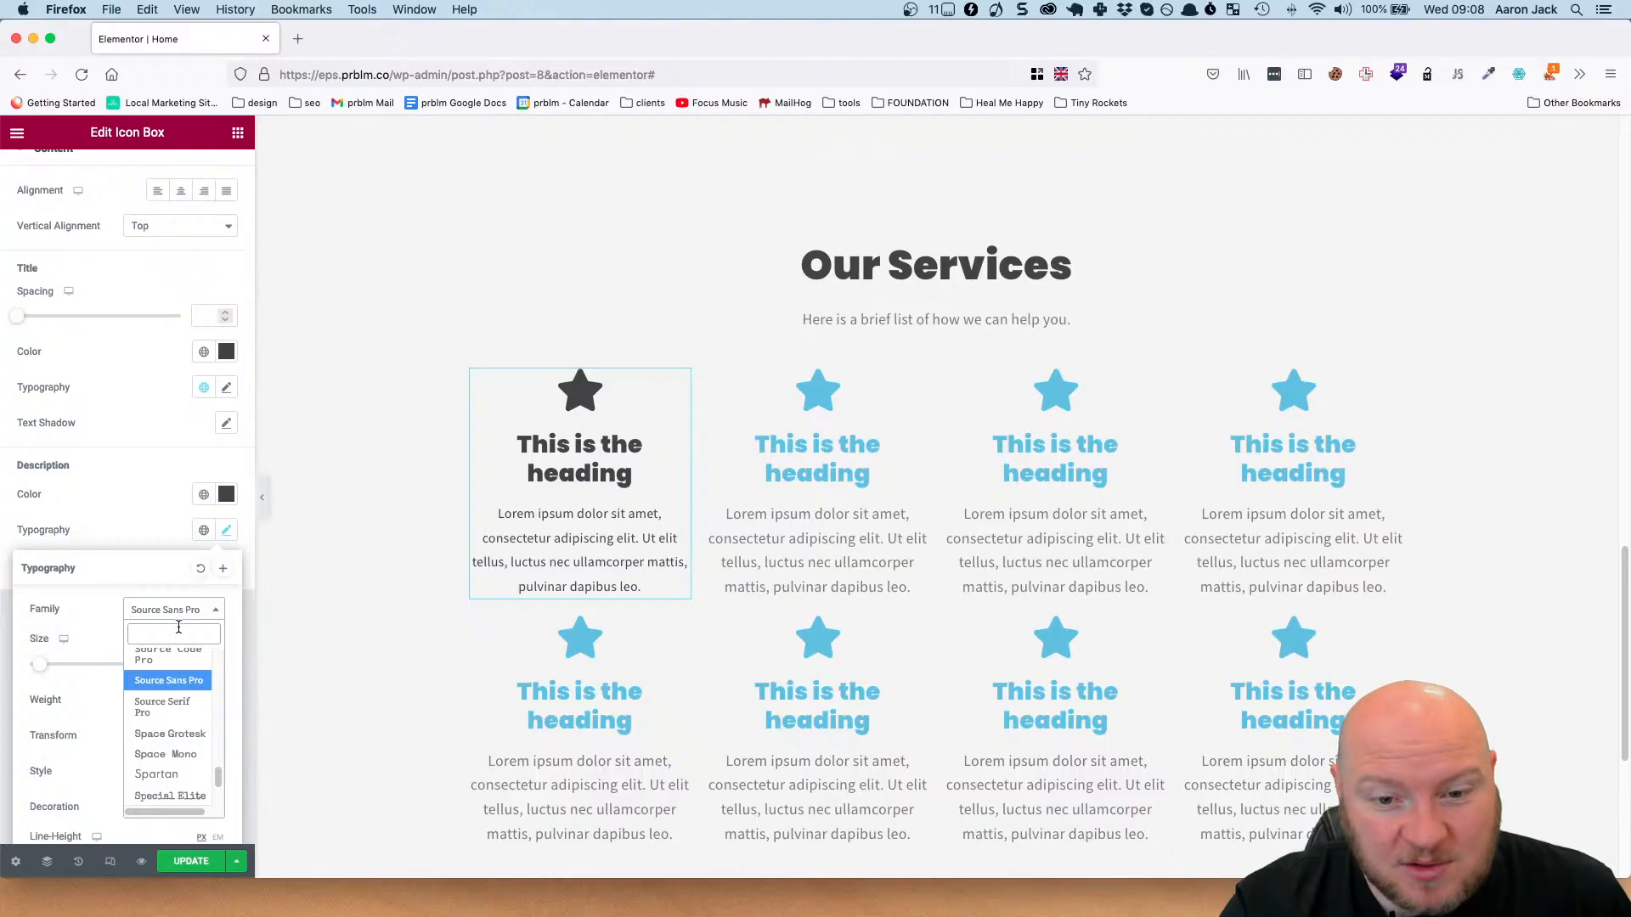
pyautogui.write('popp')
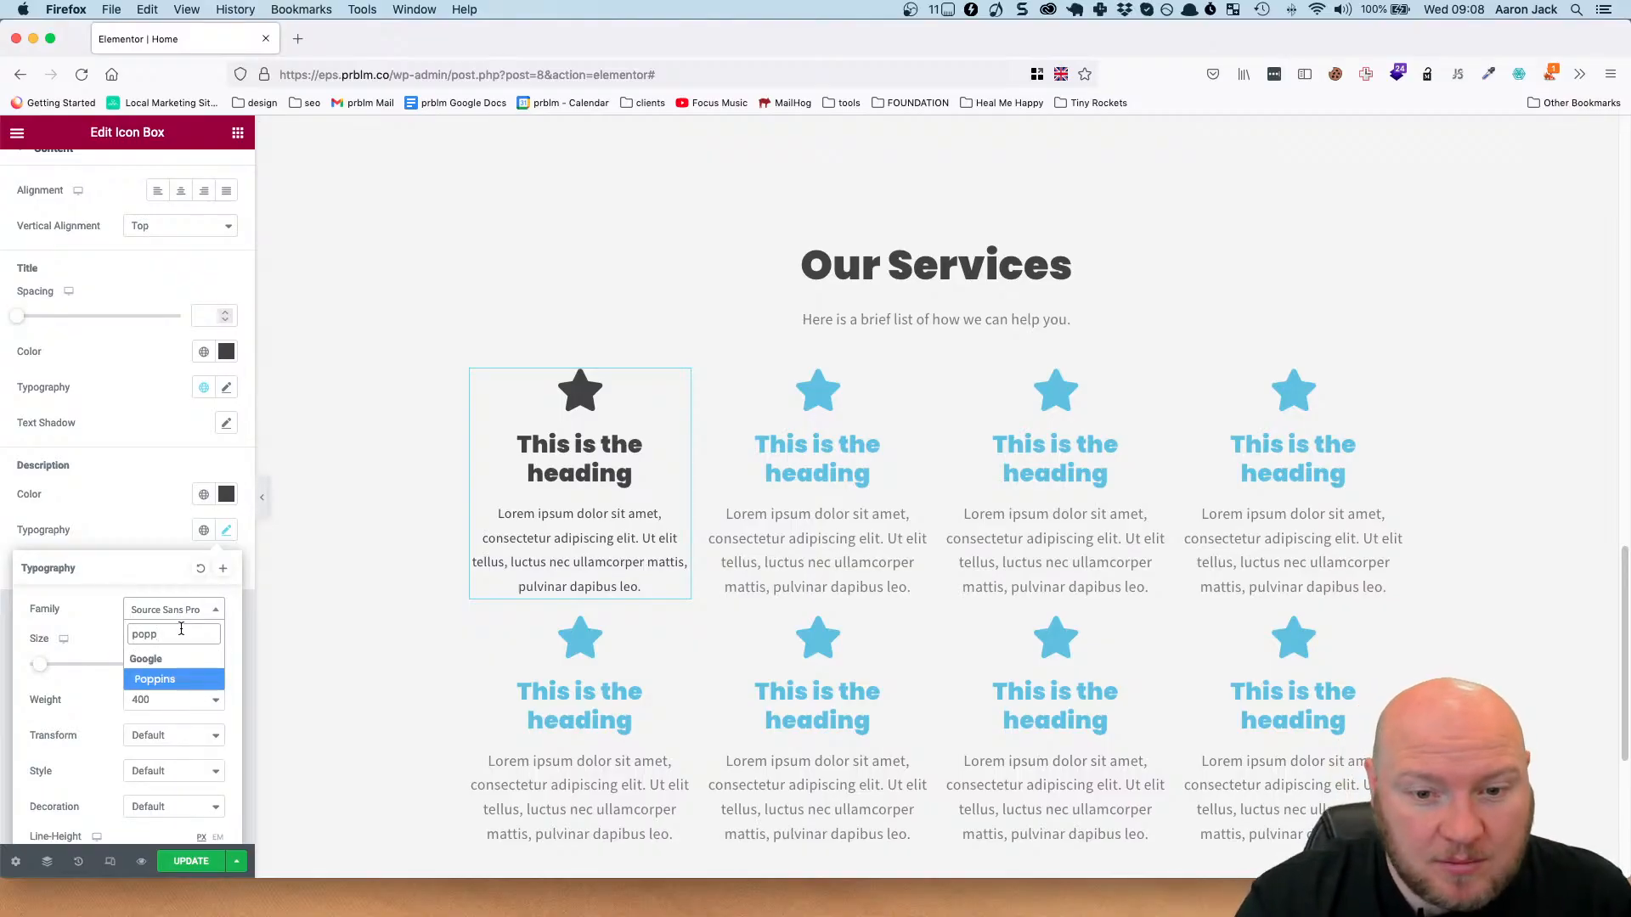
pyautogui.click(172, 678)
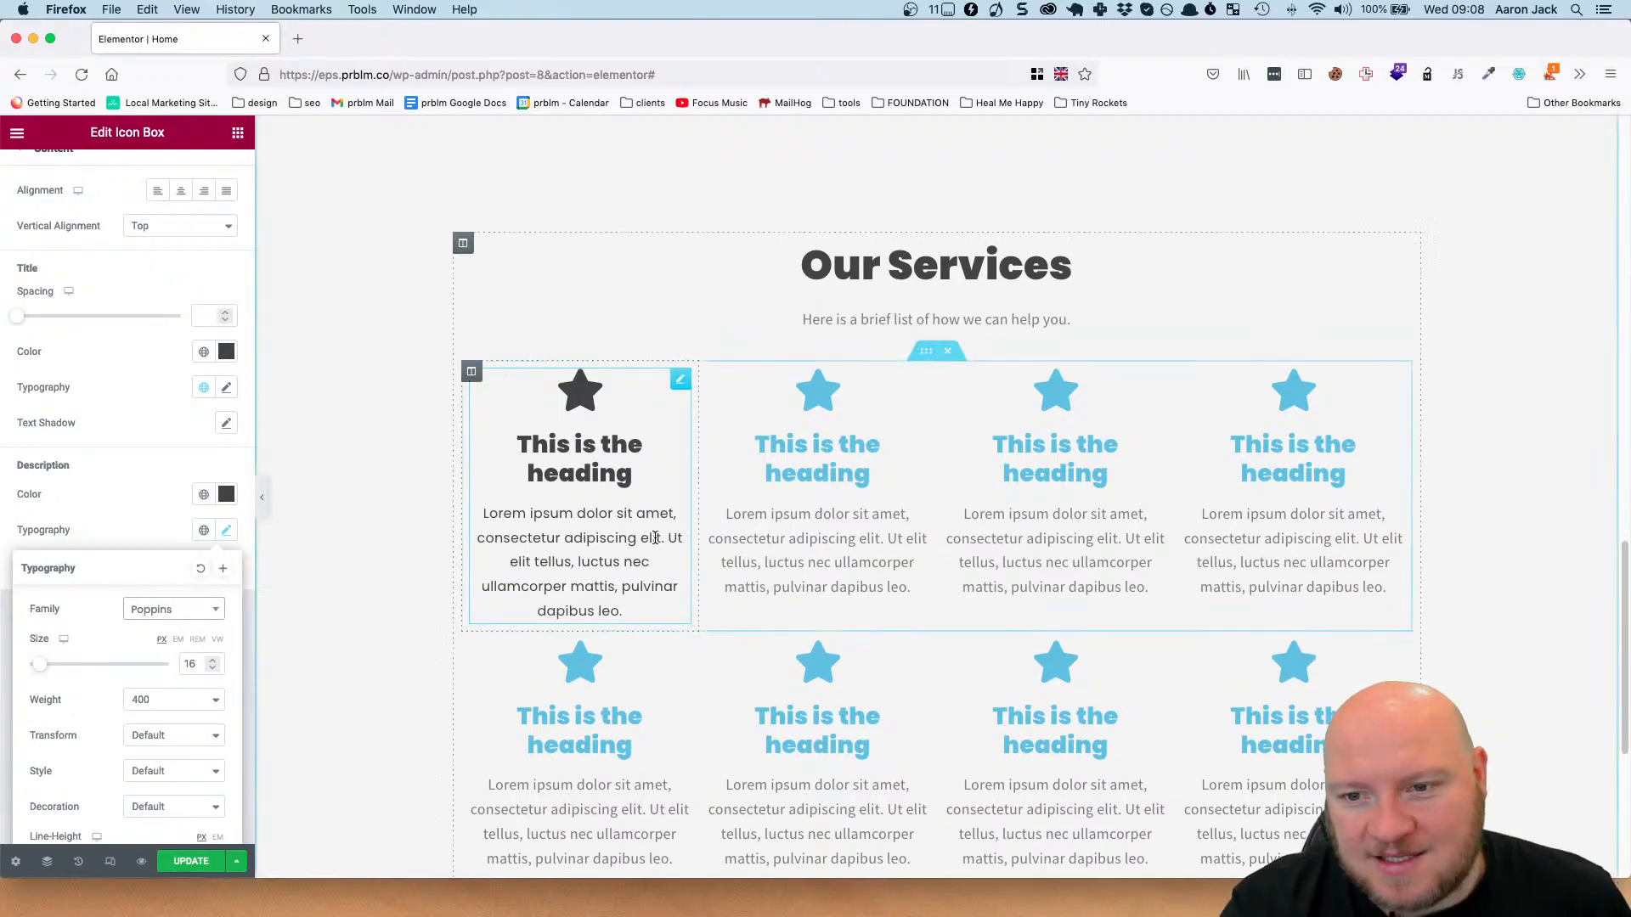
pyautogui.click(601, 479)
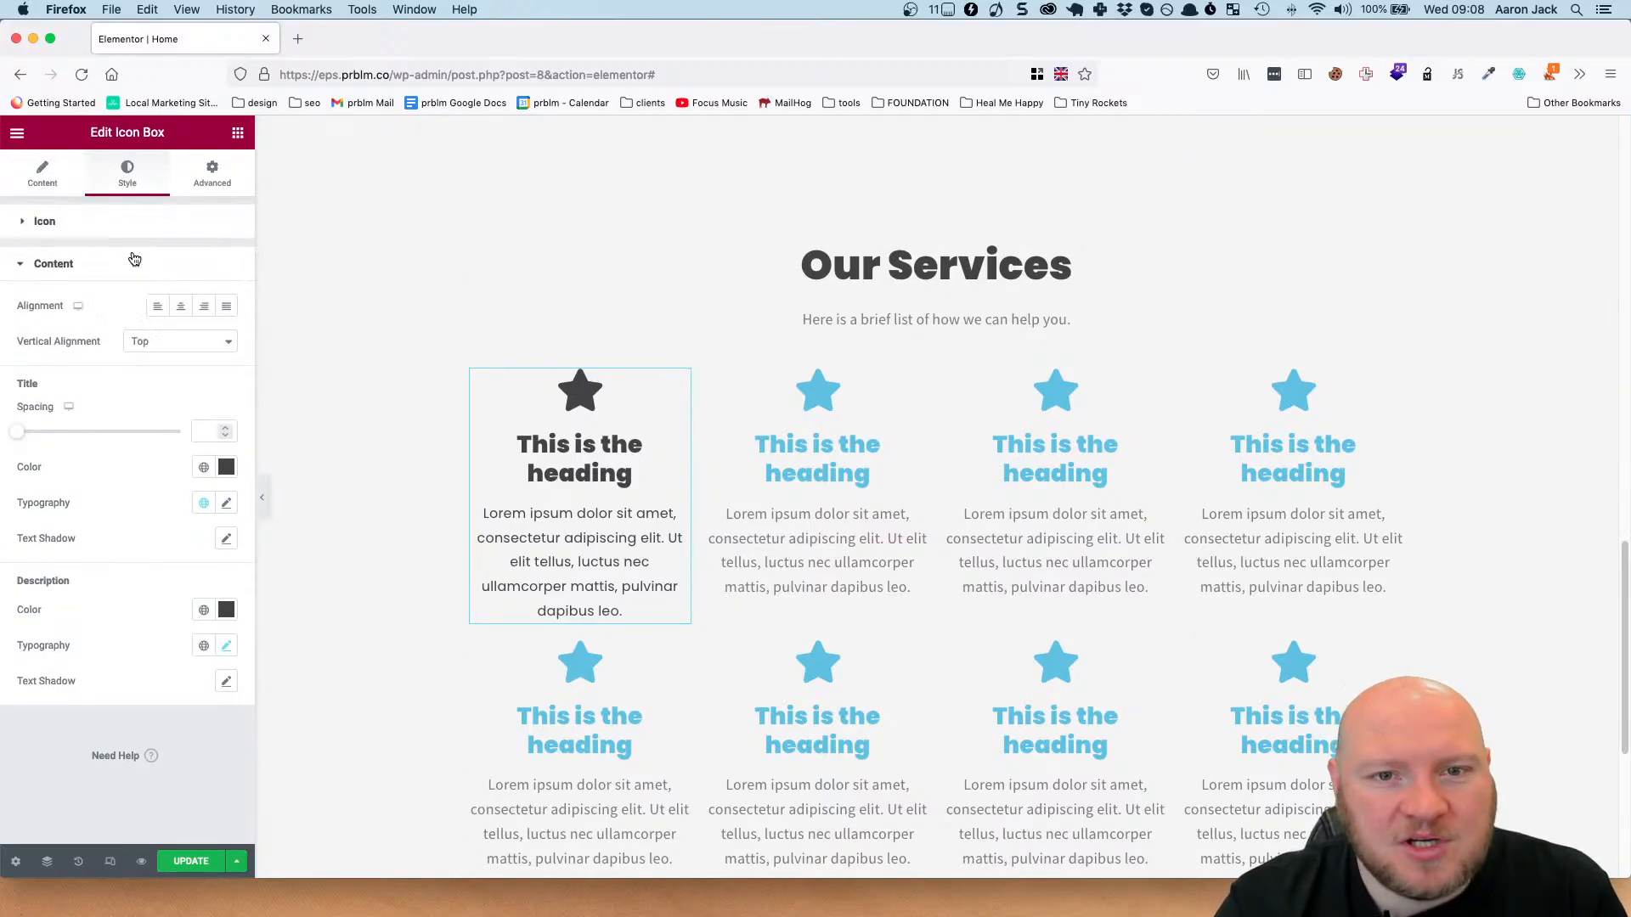
# Open the icon library for the first icon box and search for a faucet icon with 'fa' and 'tap'.
pyautogui.scroll(2, 133, 257)
pyautogui.click(46, 222)
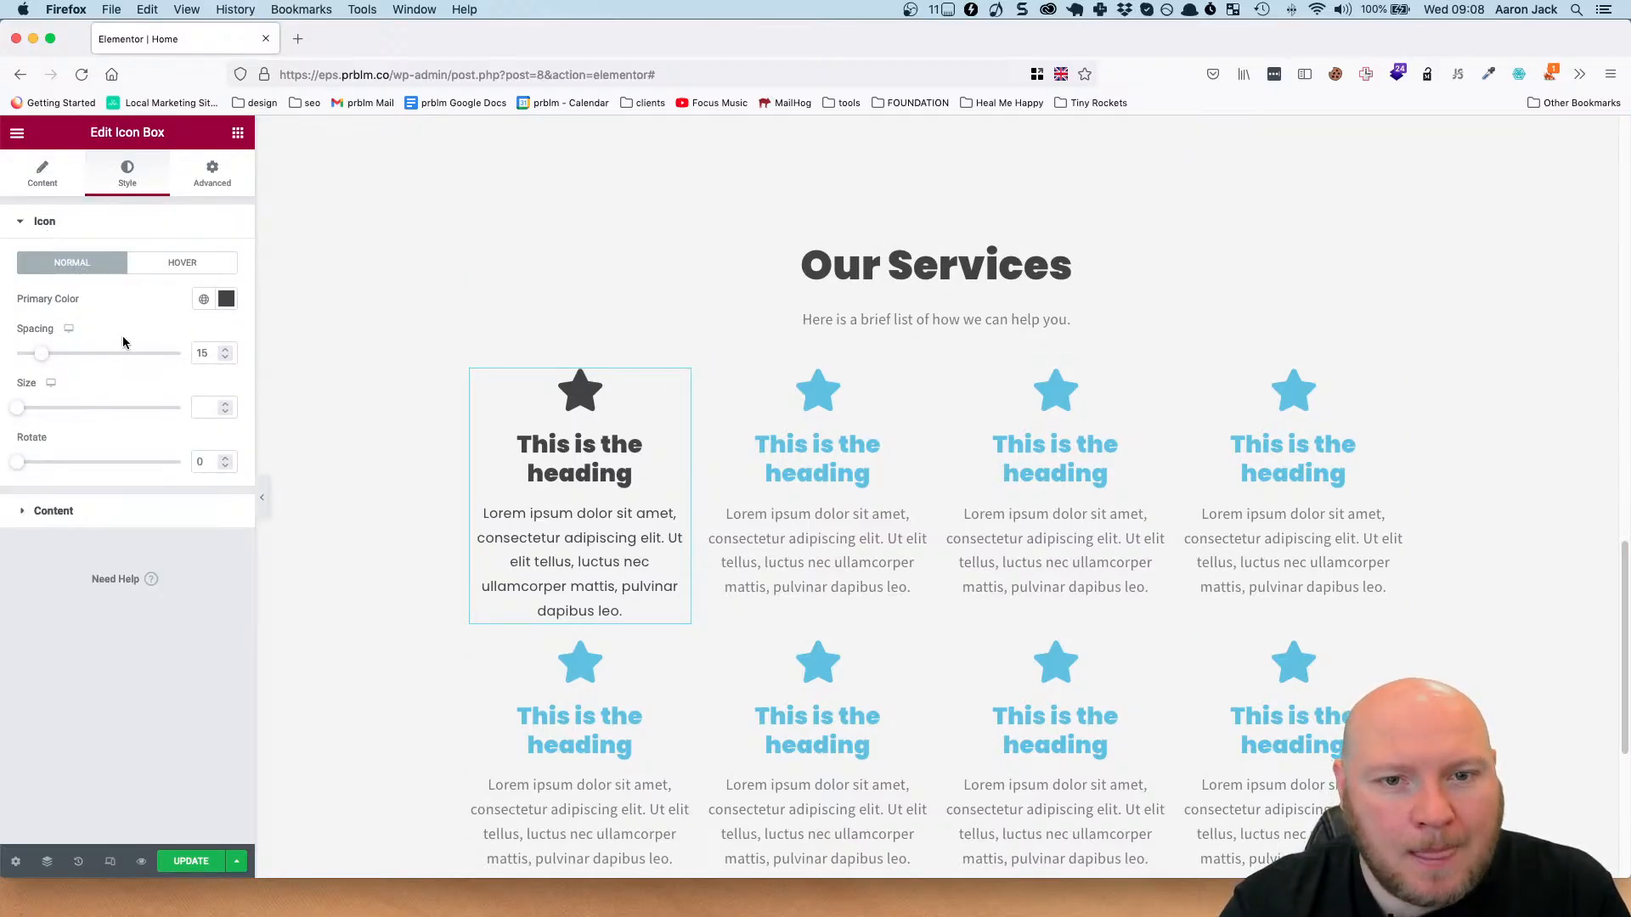
pyautogui.click(42, 174)
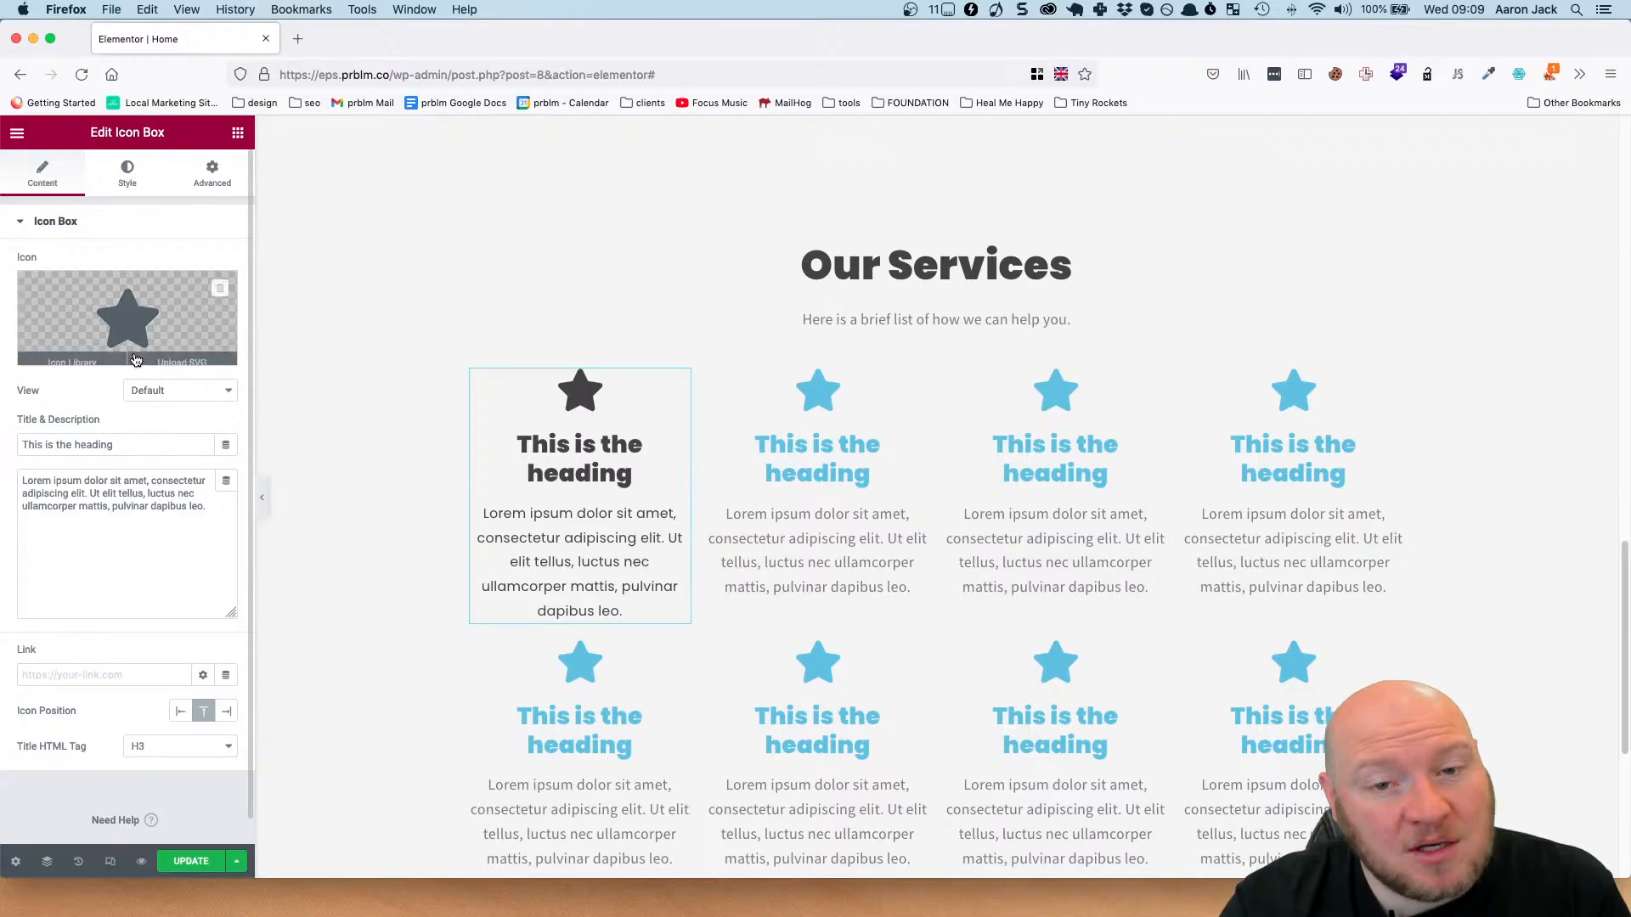
pyautogui.click(132, 306)
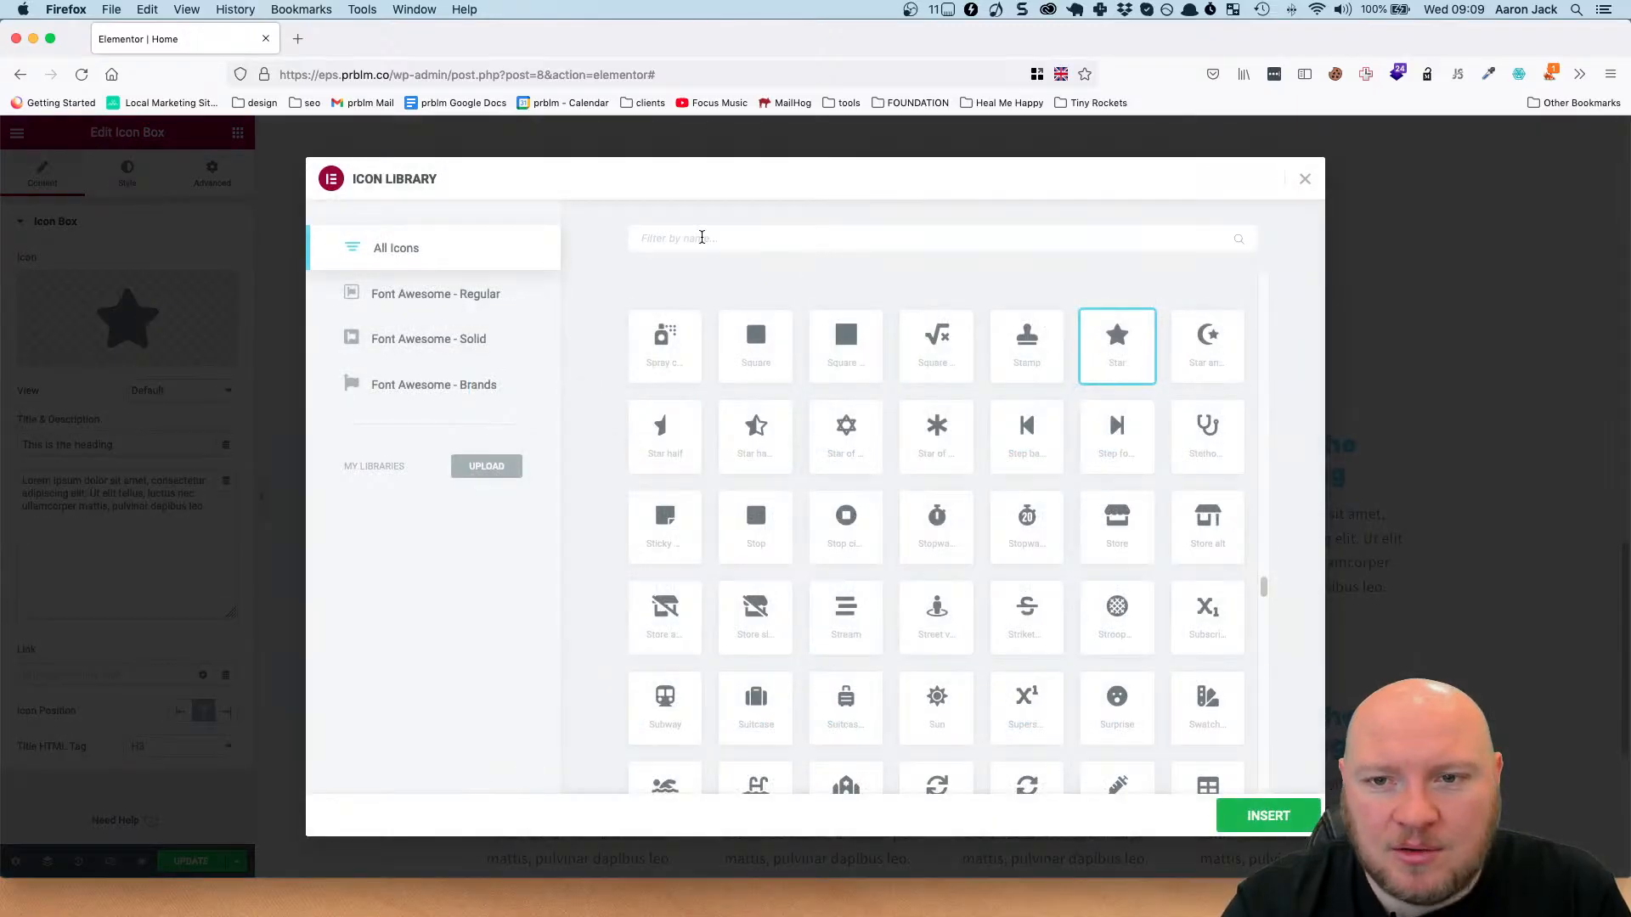
pyautogui.write('fa')
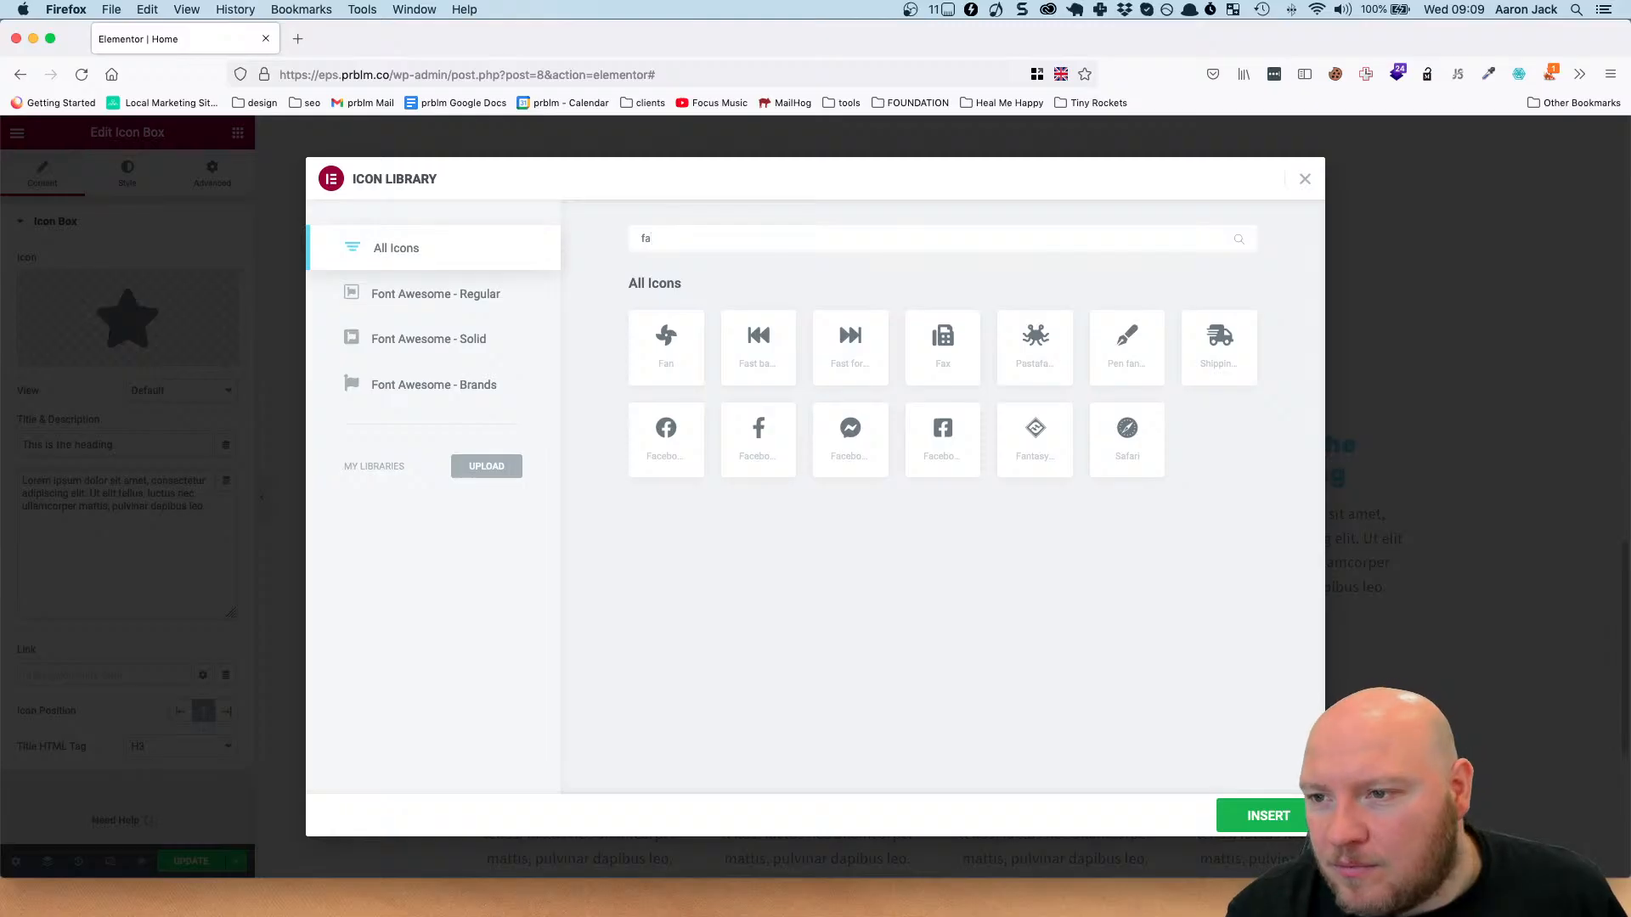
pyautogui.press('BackSpace')
pyautogui.write('tap')
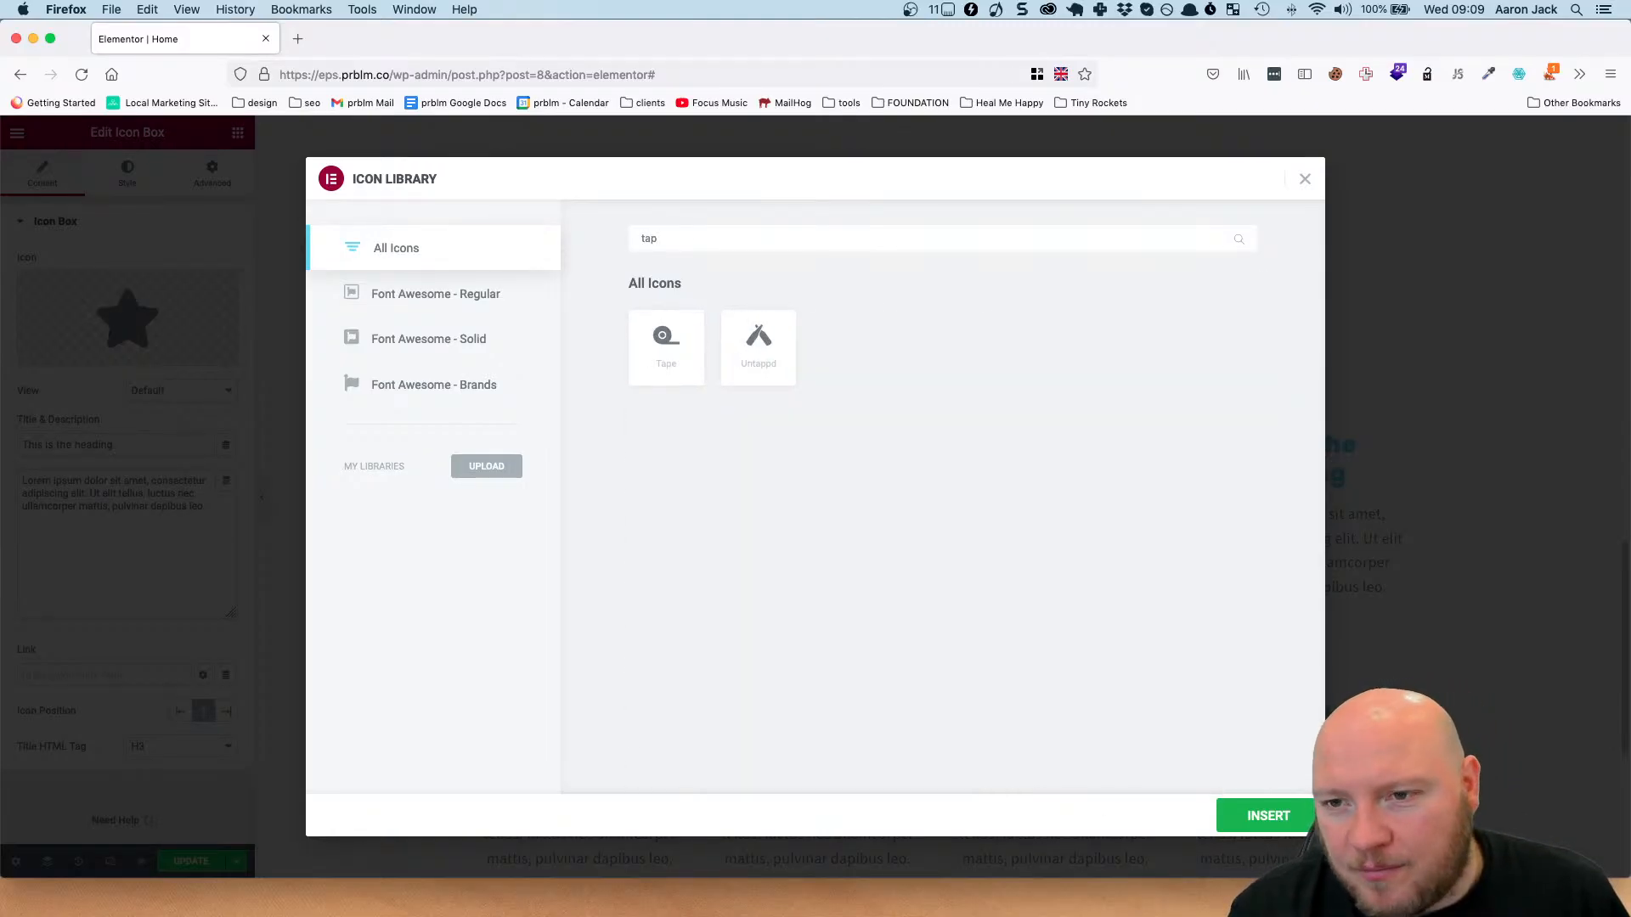
pyautogui.press('BackSpace')
pyautogui.press('BackSpace')
pyautogui.press('BackSpace')
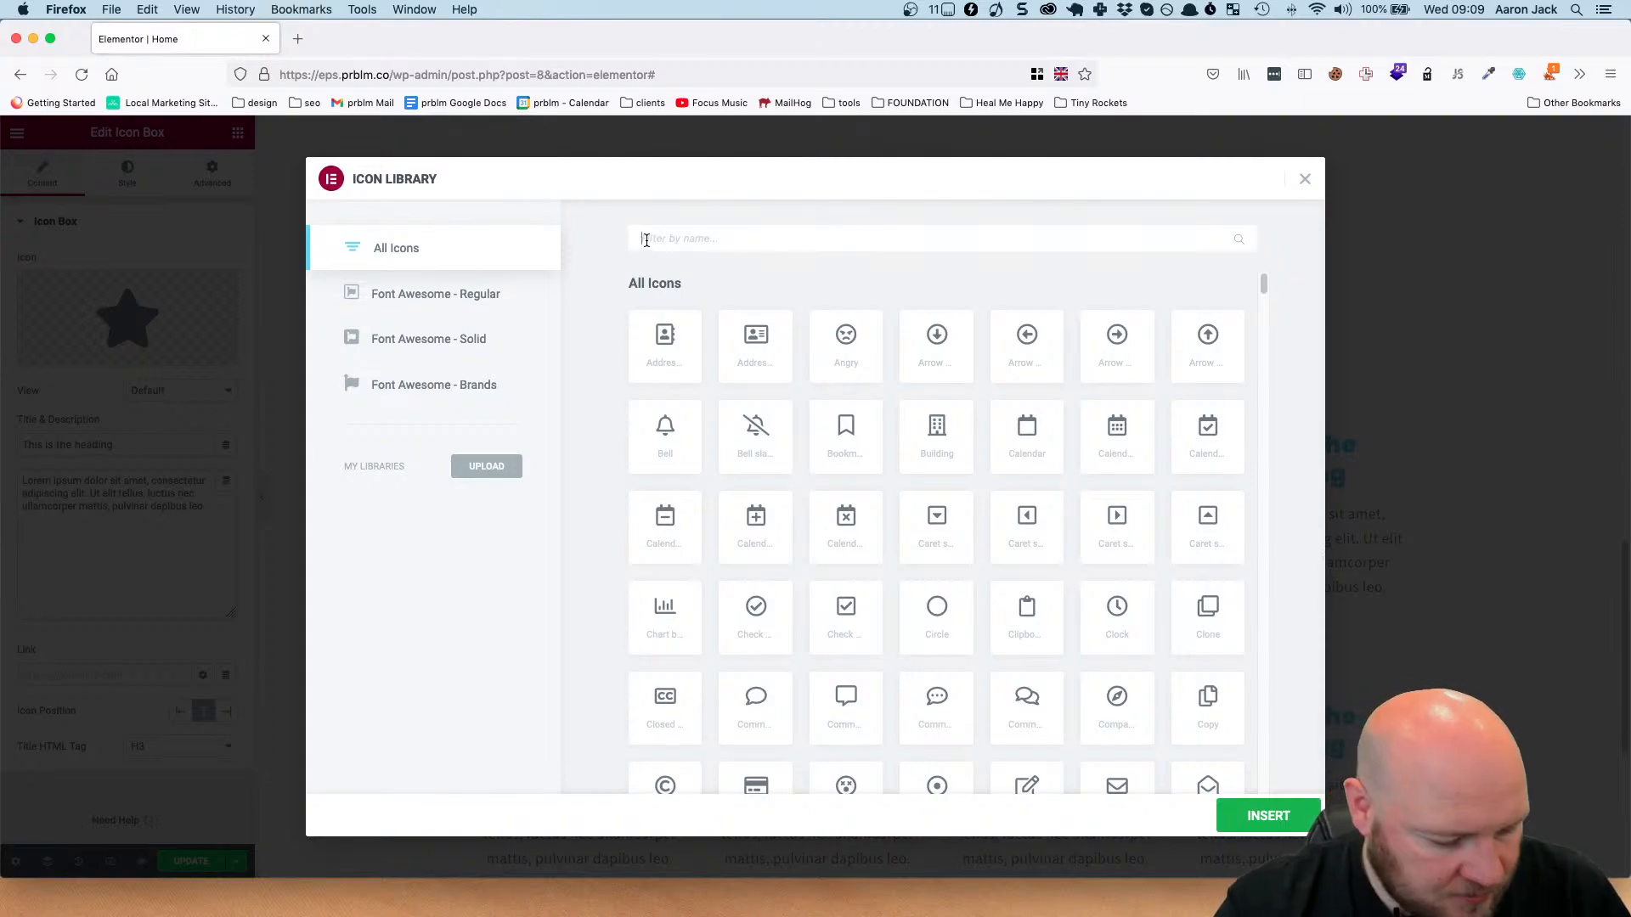
# Find the screwdriver icon by filtering for 'dri' and insert it into the first icon box.
pyautogui.write('dri')
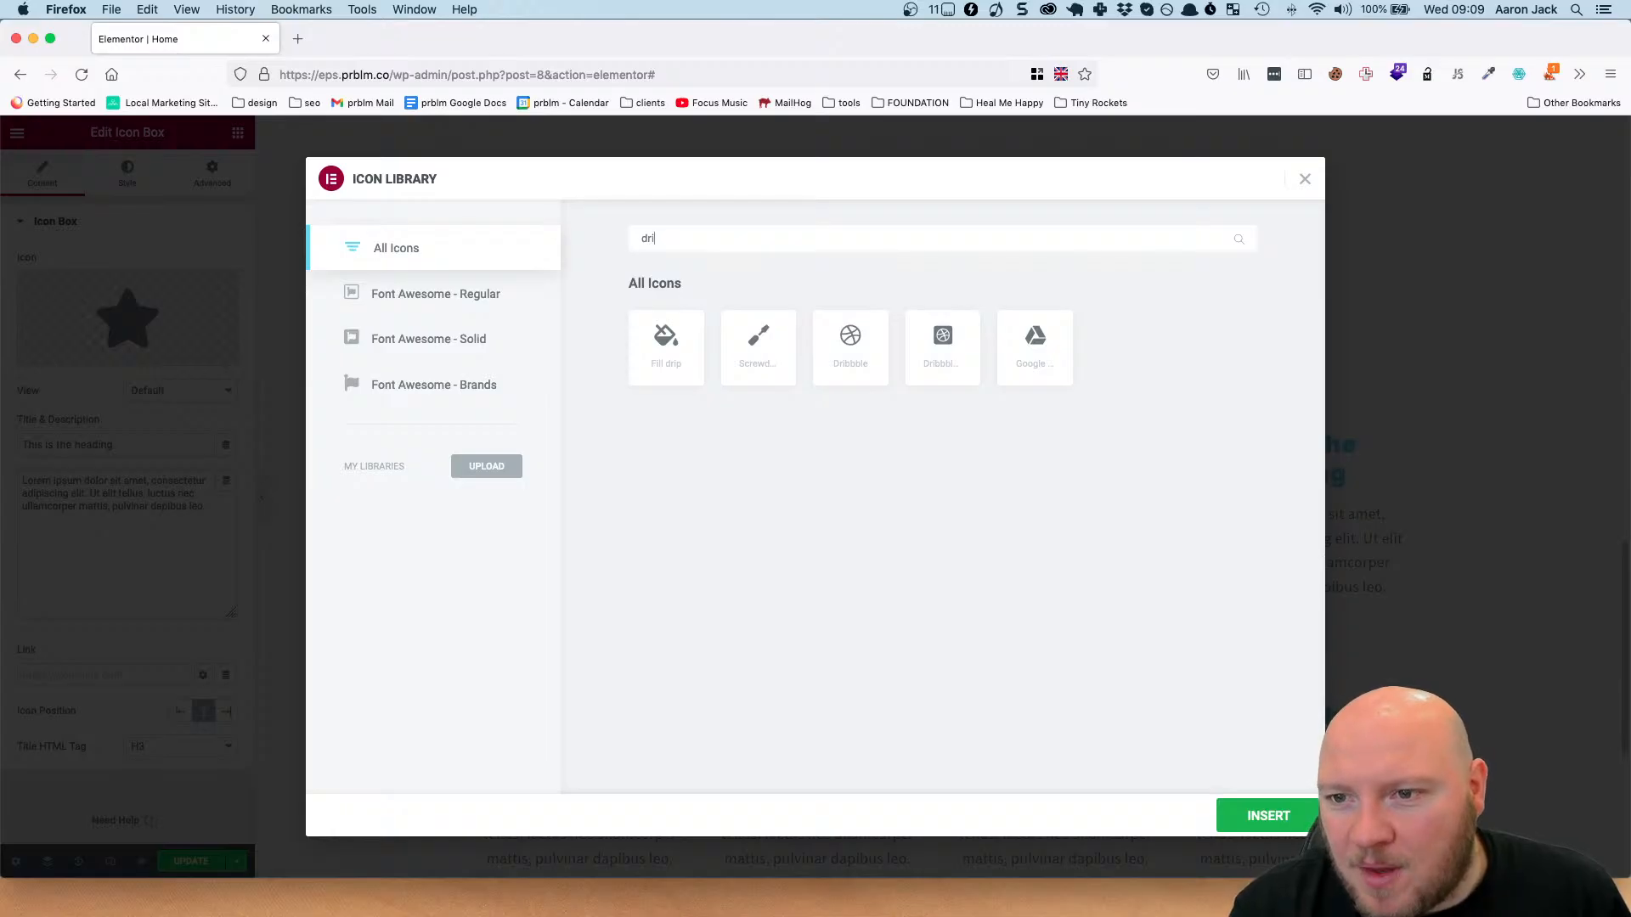
pyautogui.click(755, 338)
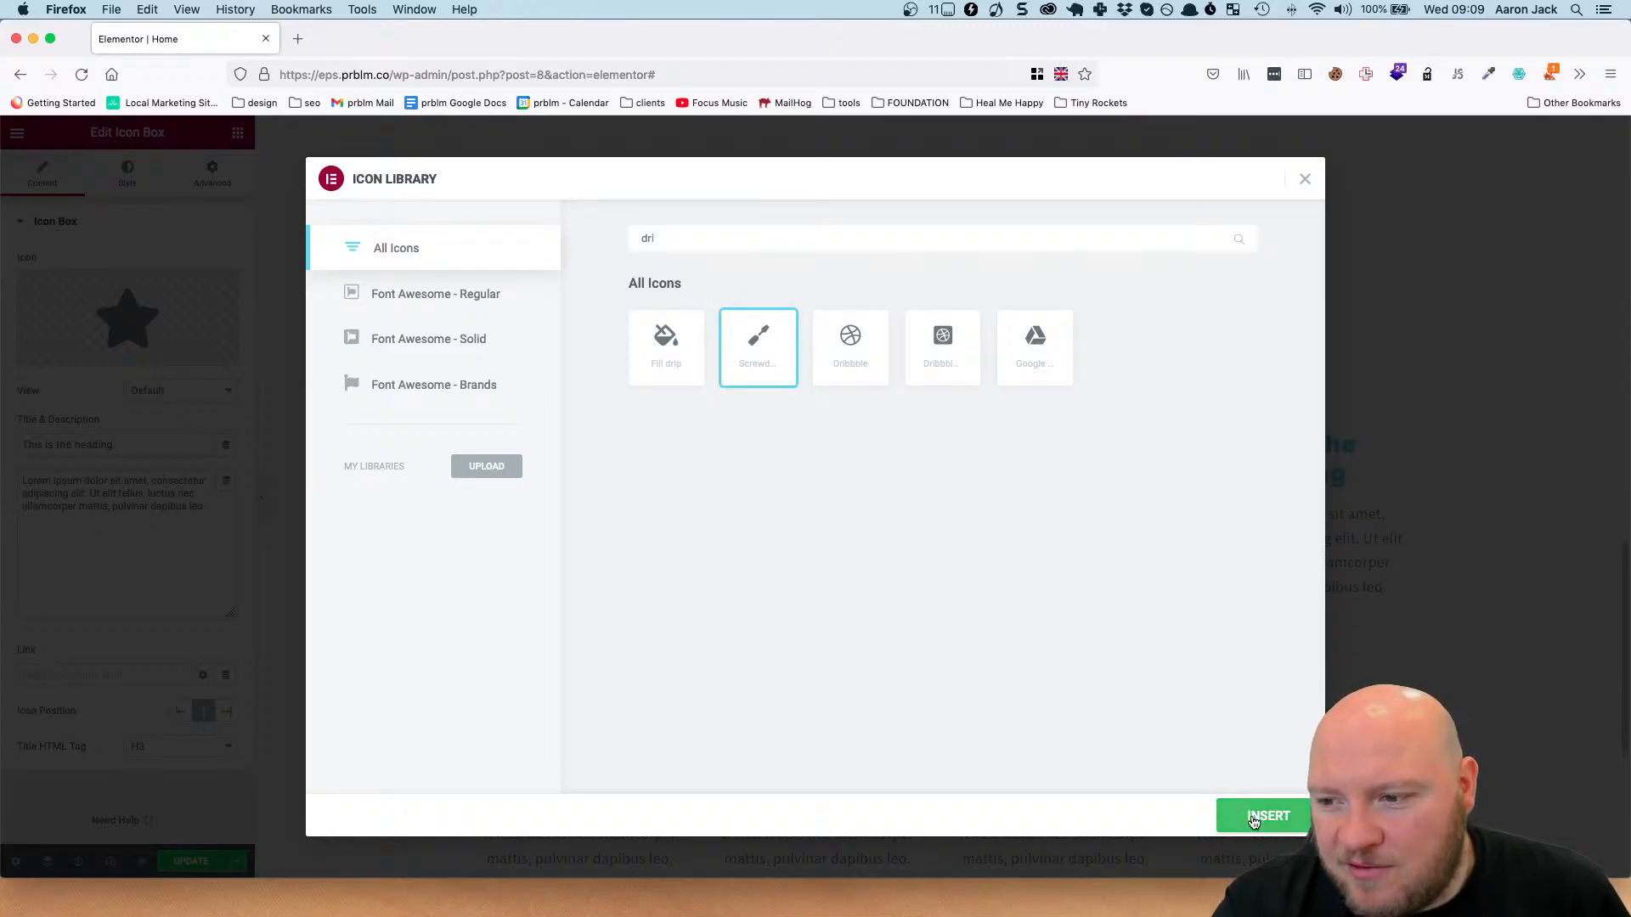
pyautogui.click(1254, 816)
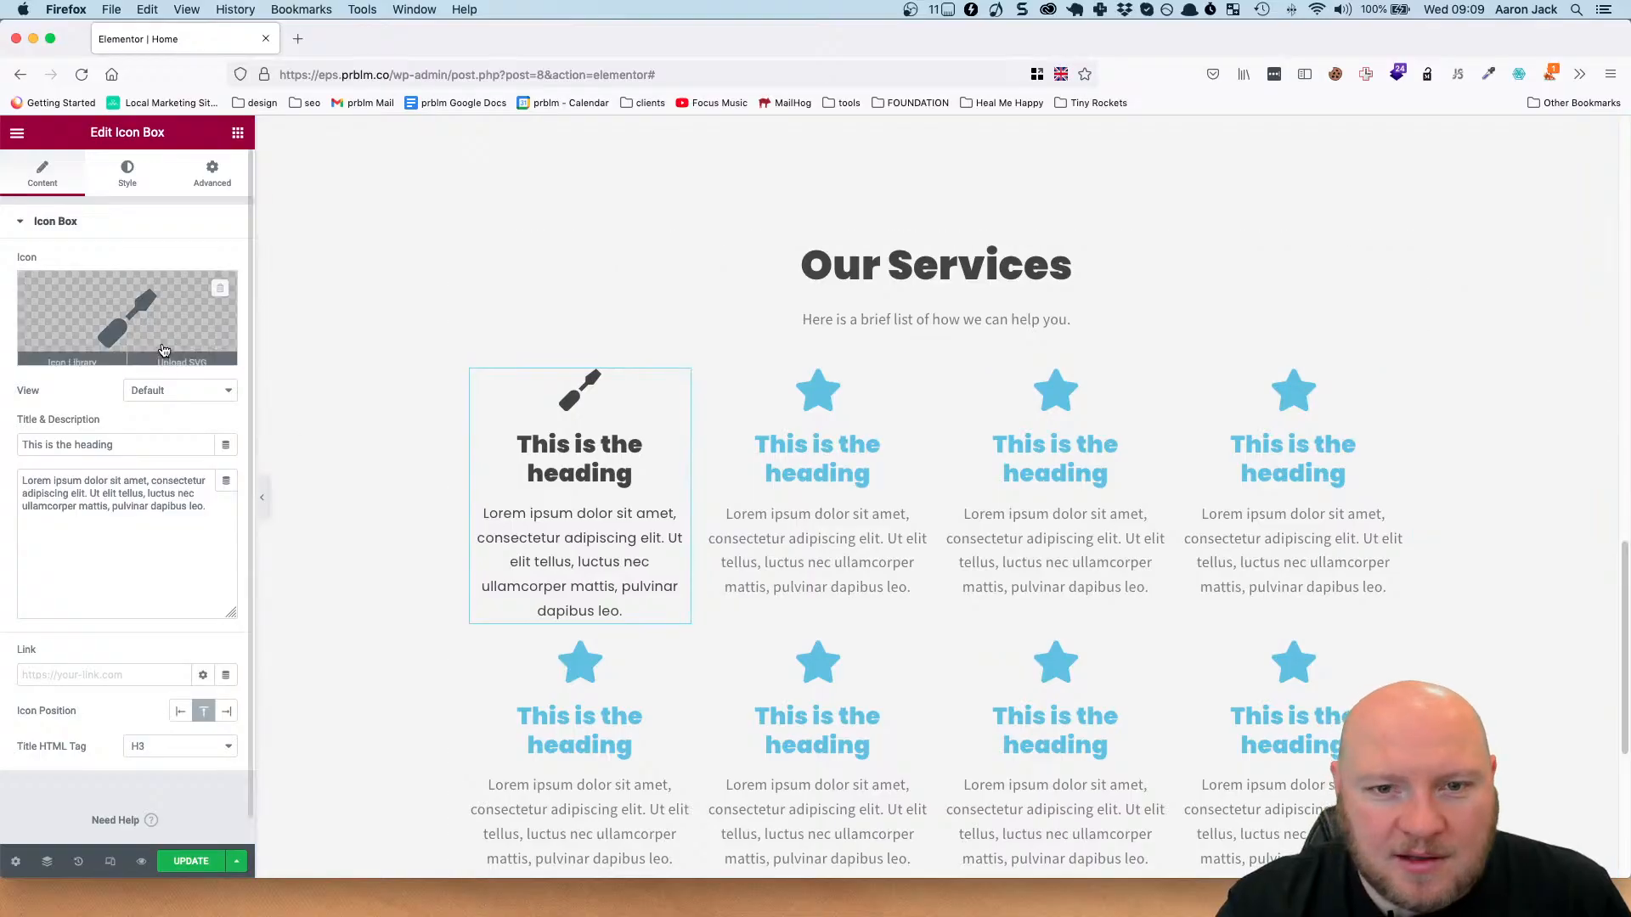
# Enable unfiltered file uploads and open the media library for uploading an SVG as the first icon box's icon.
pyautogui.click(194, 361)
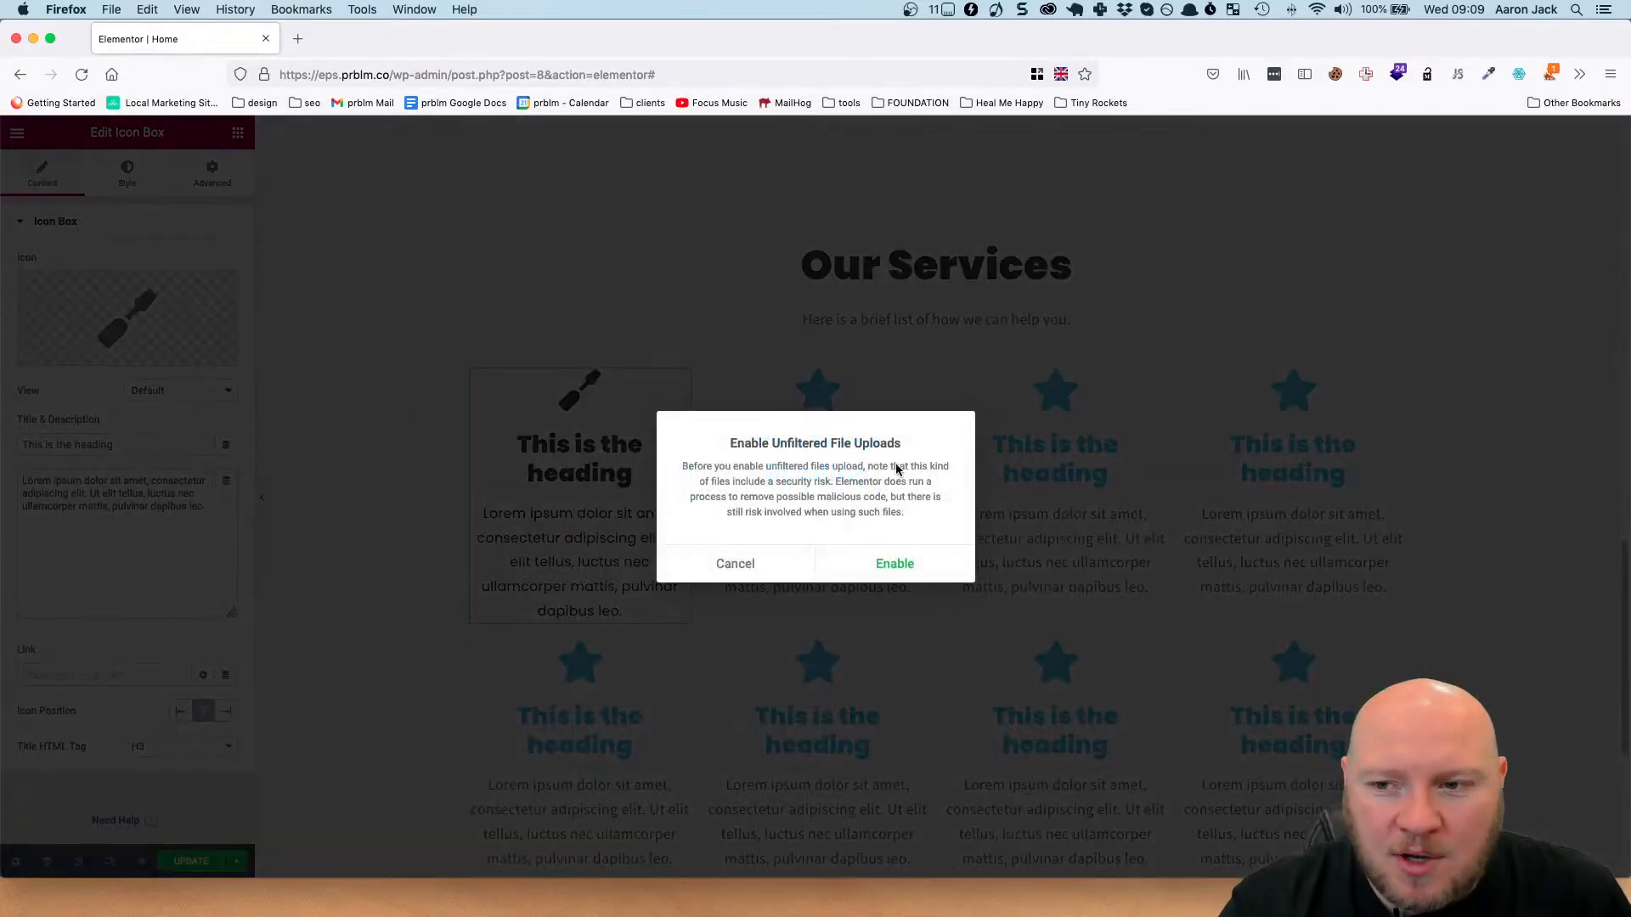
pyautogui.click(894, 562)
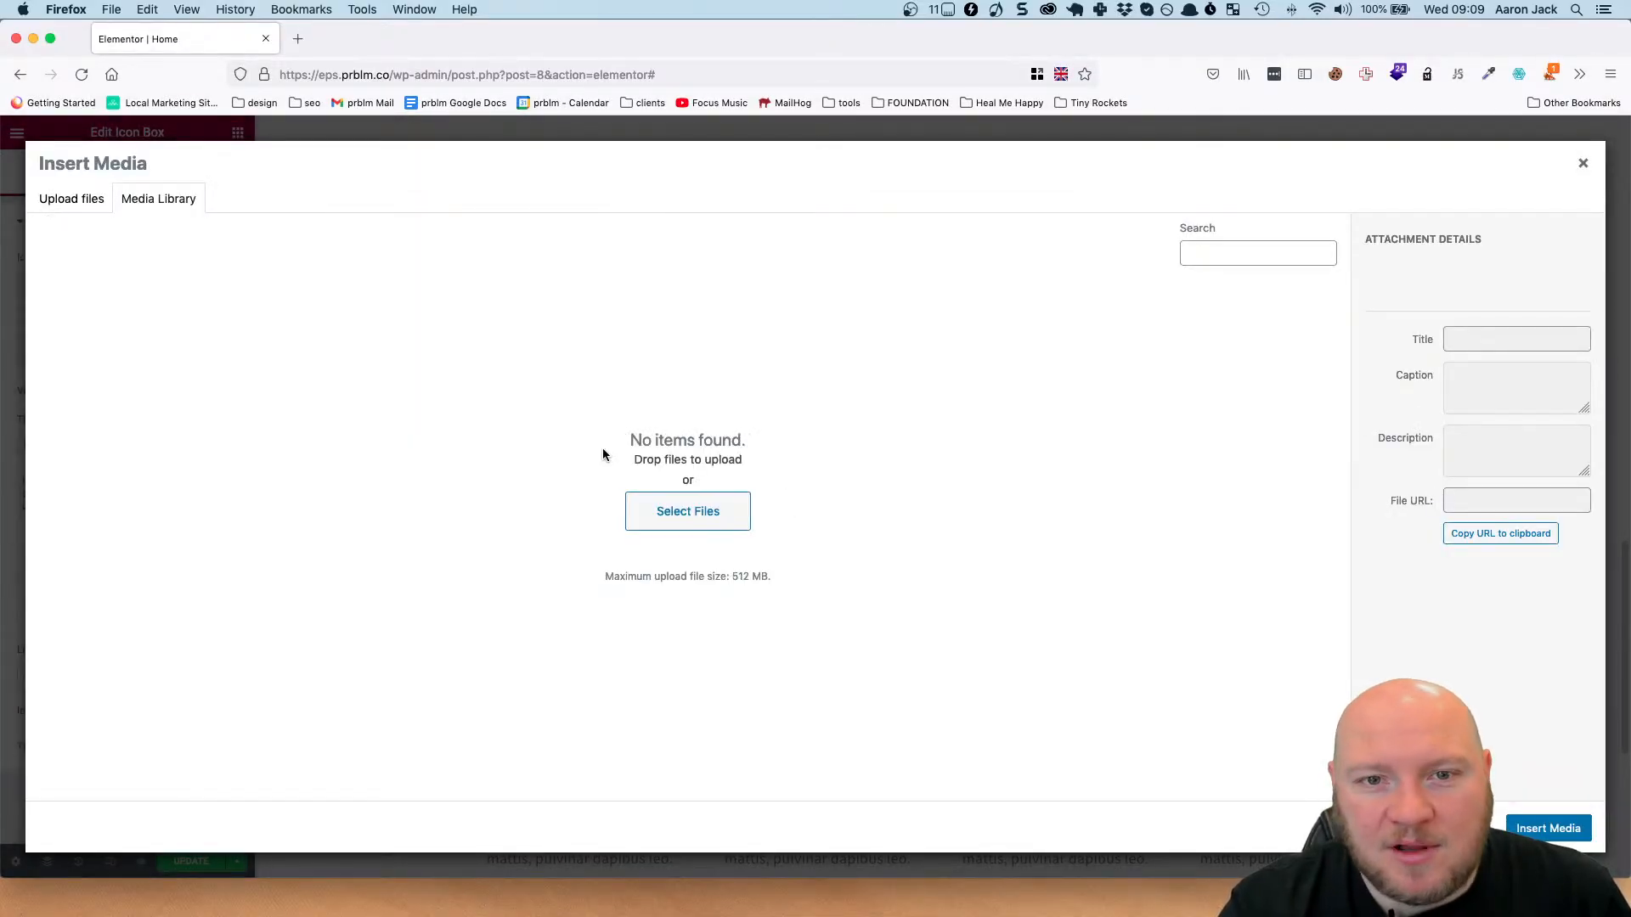
pyautogui.click(1585, 164)
pyautogui.moveTo(128, 322)
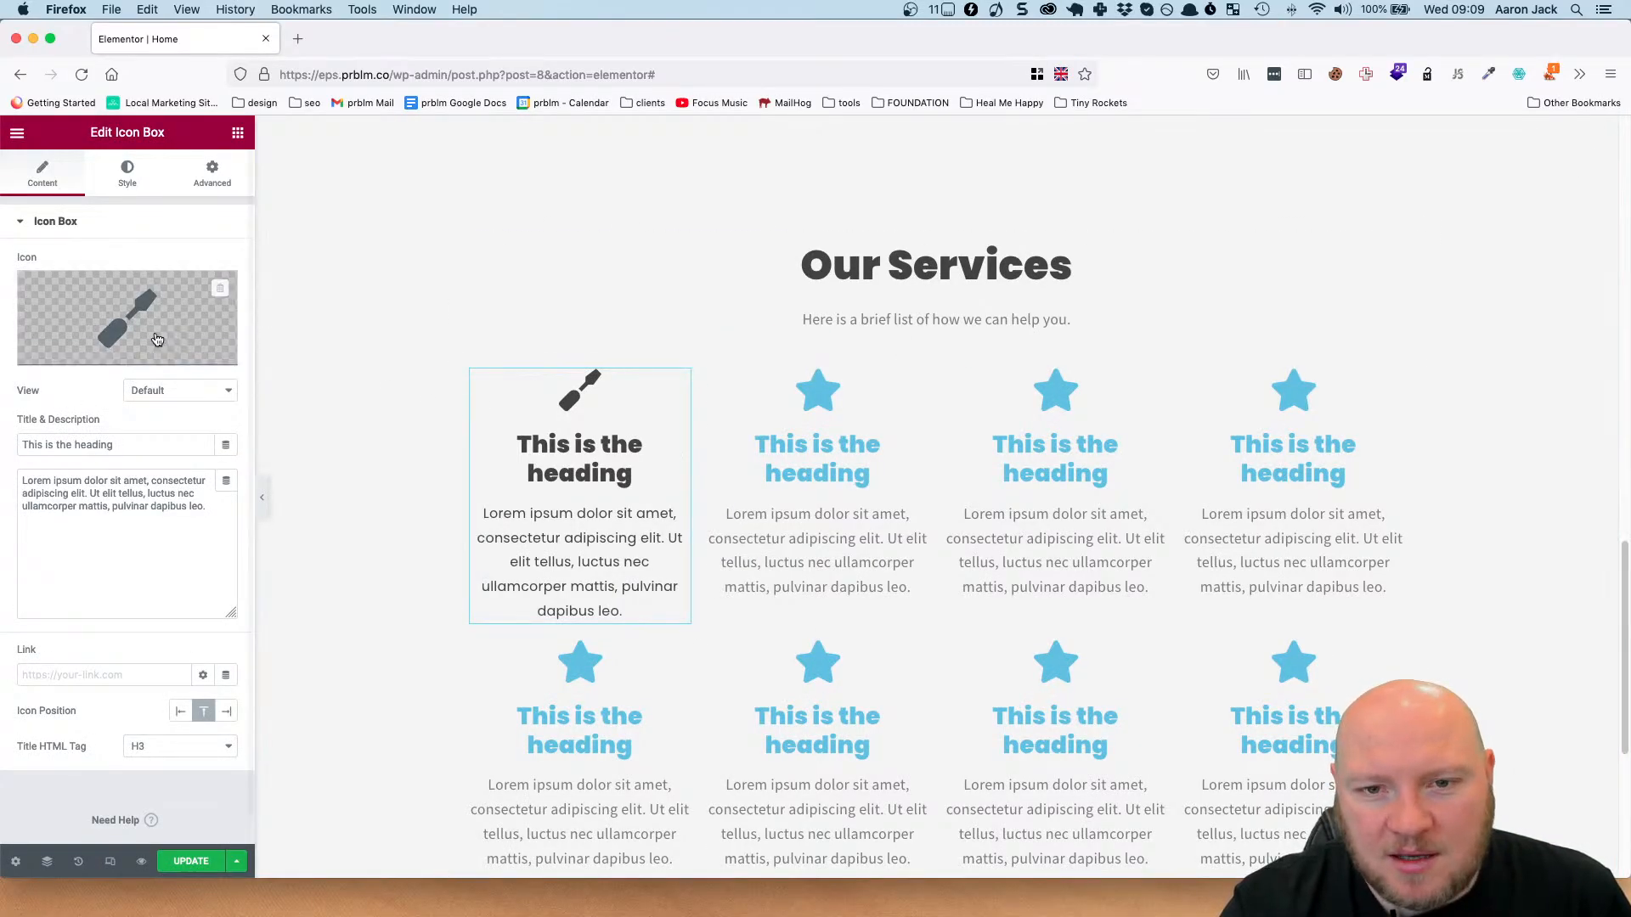
pyautogui.click(173, 361)
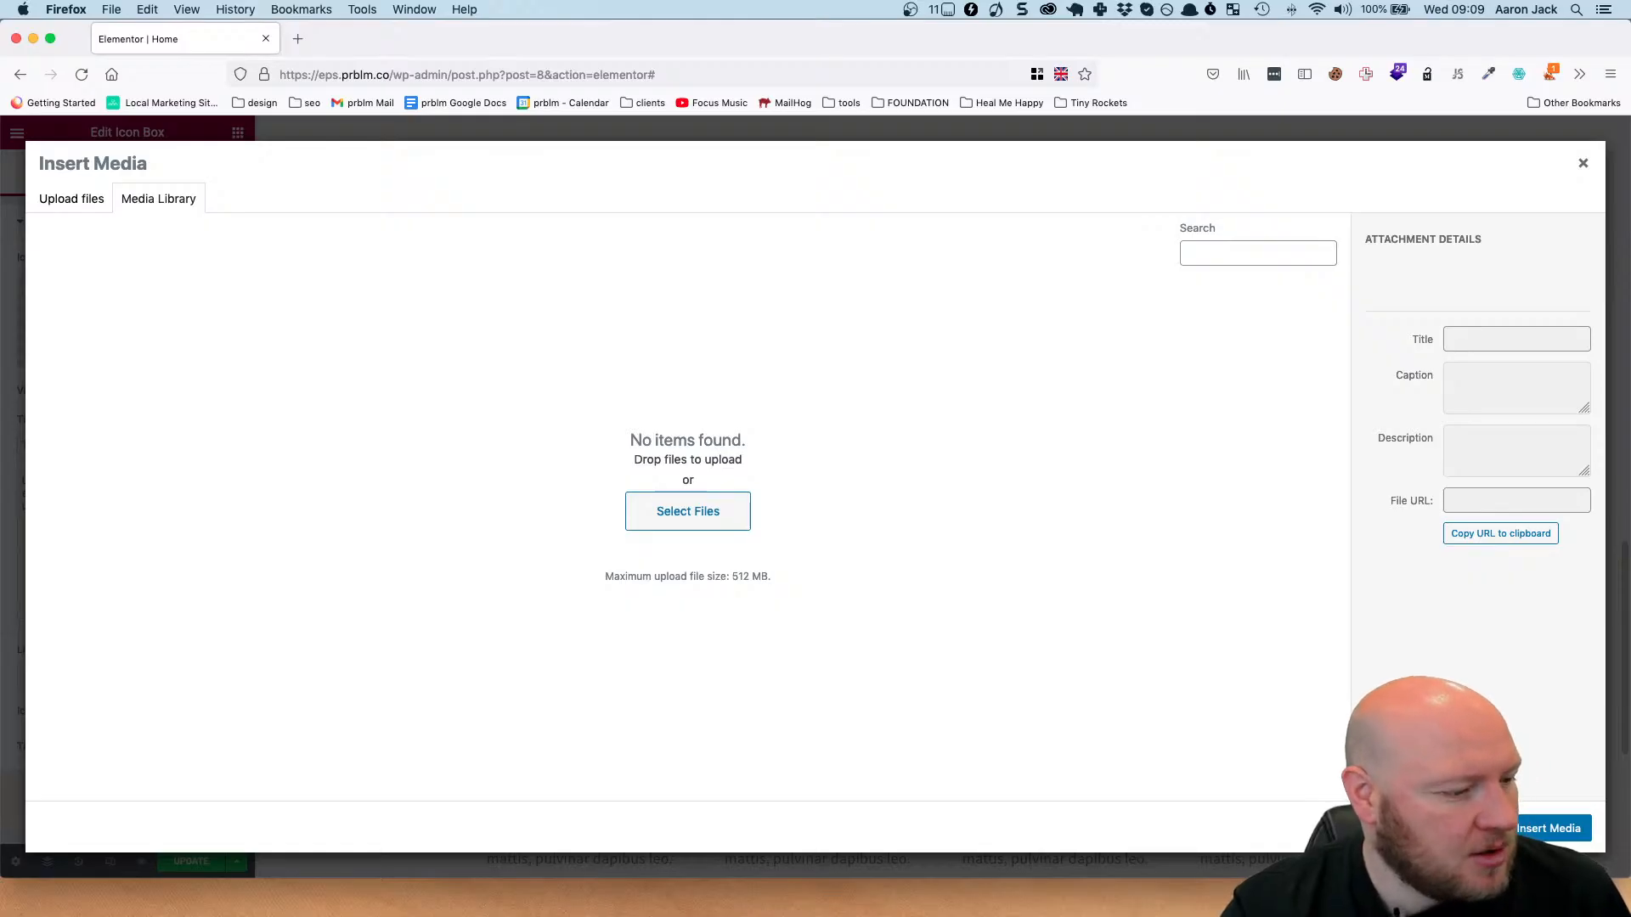
# Switch to Figma and export the faucet icon above the first Repairs heading as si-glyph_faucet.svg into the eps folder.
pyautogui.press('super+Tab')
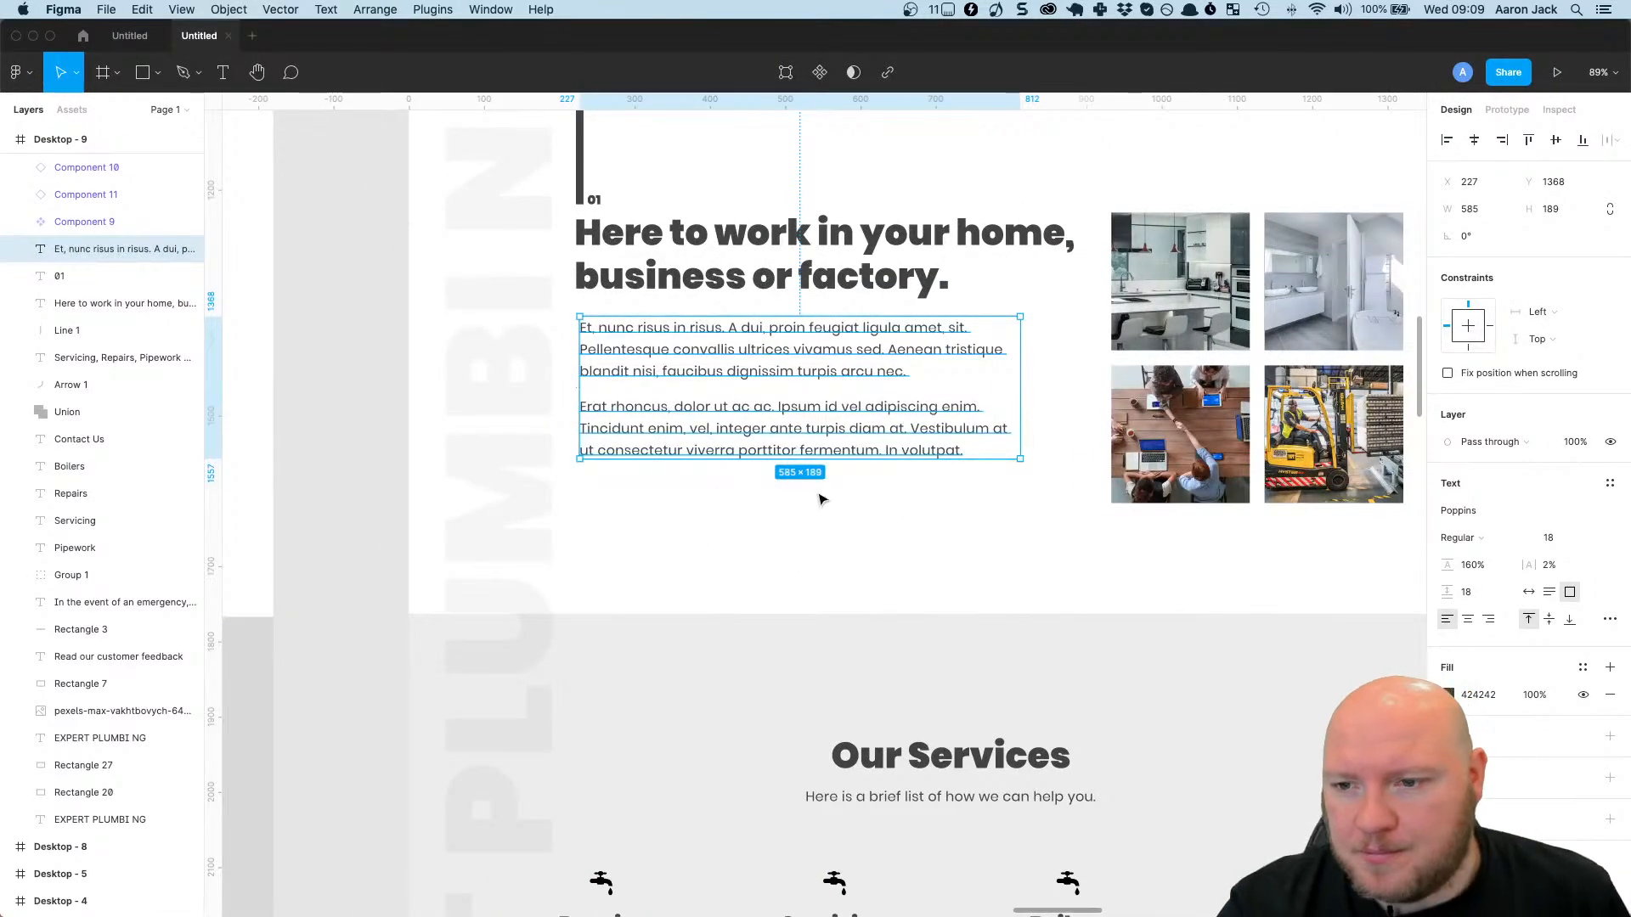
pyautogui.click(821, 499)
pyautogui.scroll(-3, 666, 776)
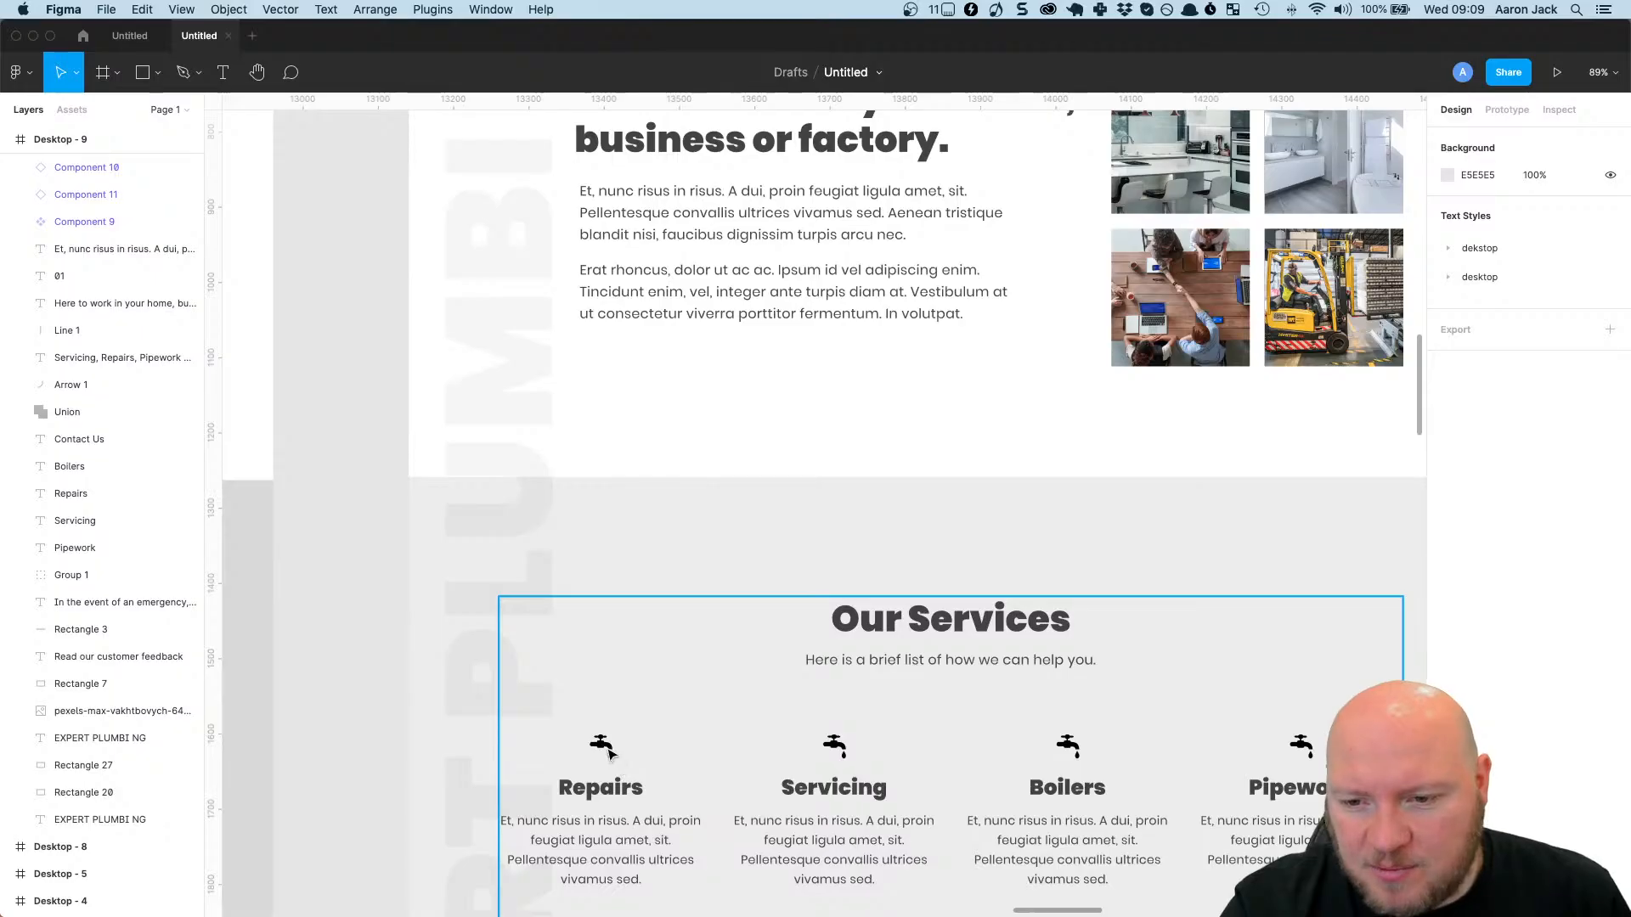
pyautogui.click(608, 753)
pyautogui.doubleClick(608, 752)
pyautogui.doubleClick(608, 752)
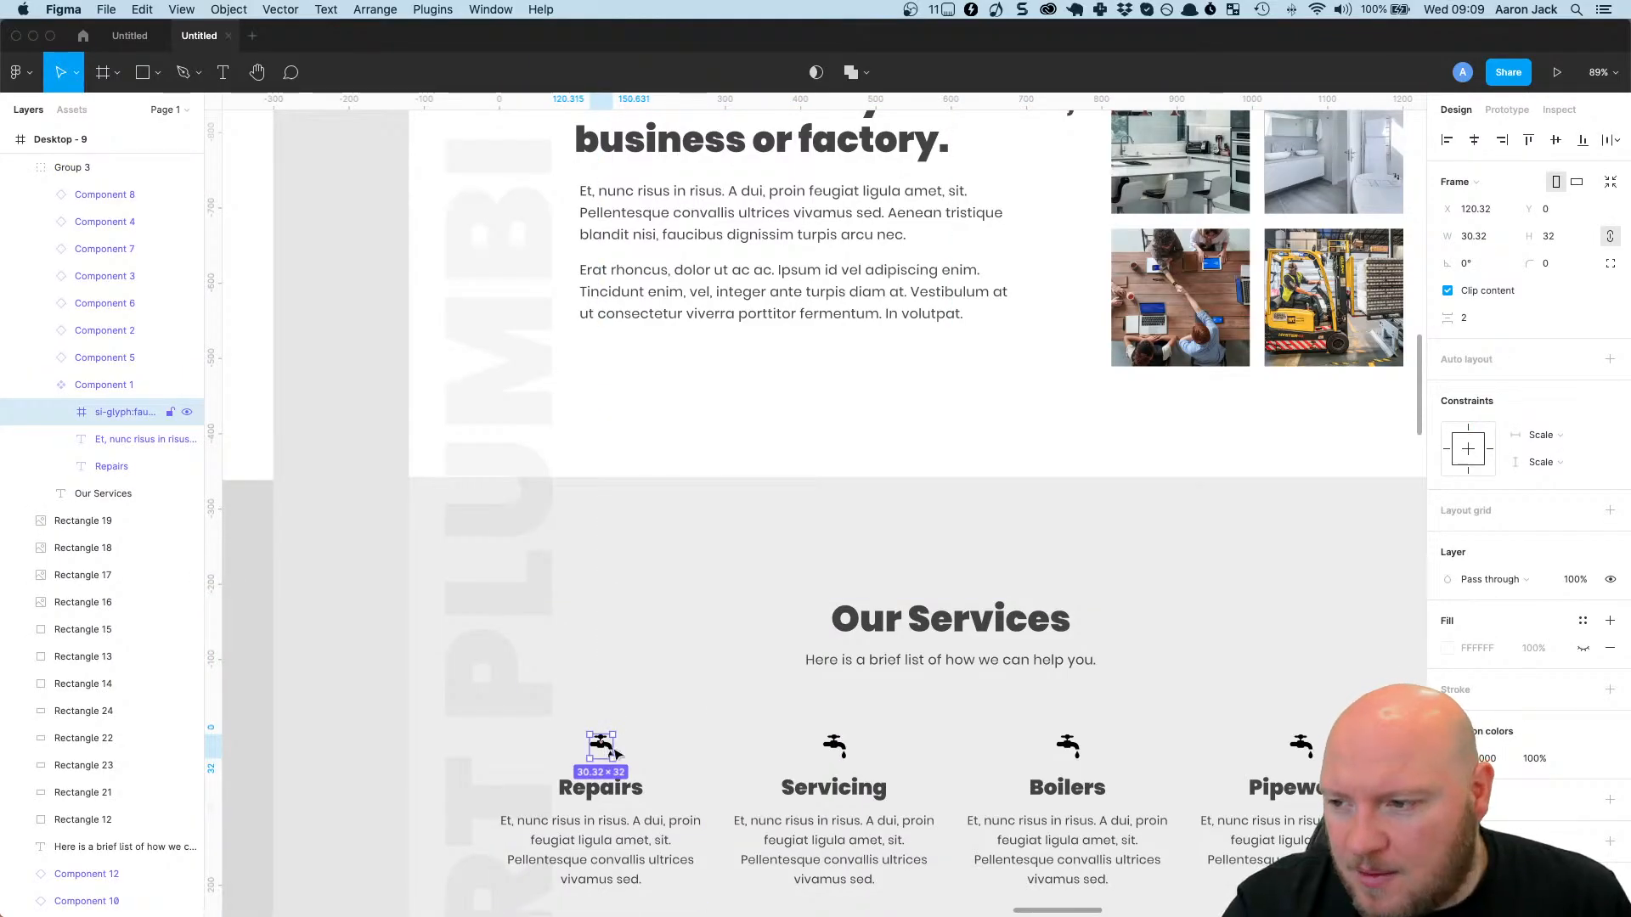
pyautogui.scroll(-1, 617, 753)
pyautogui.scroll(-2, 1511, 728)
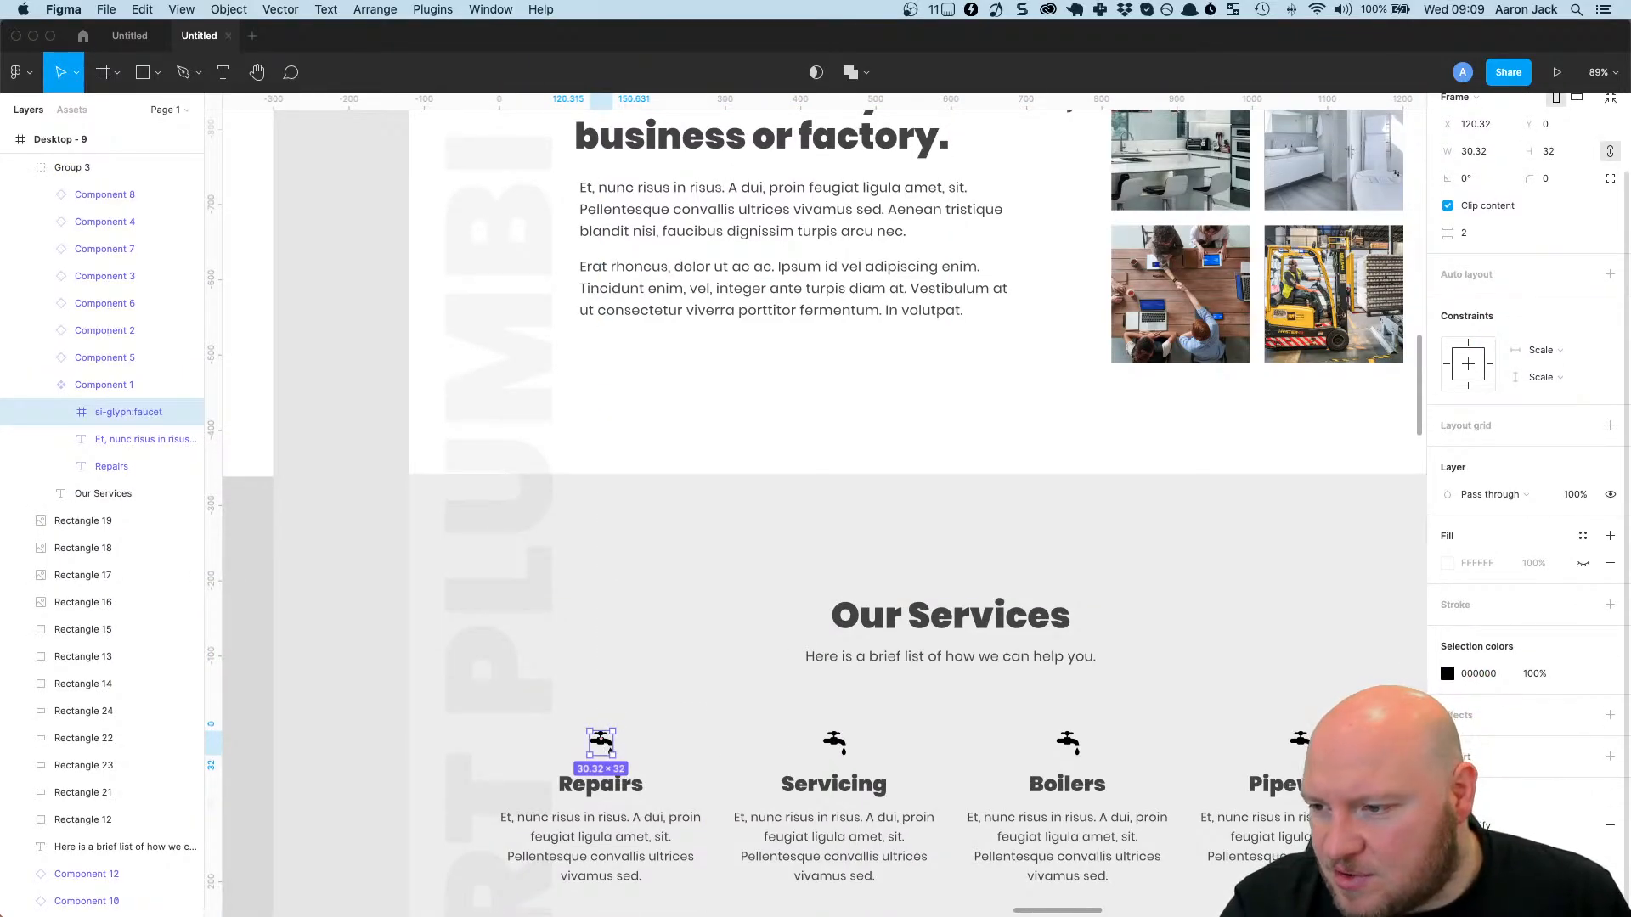
pyautogui.click(1609, 756)
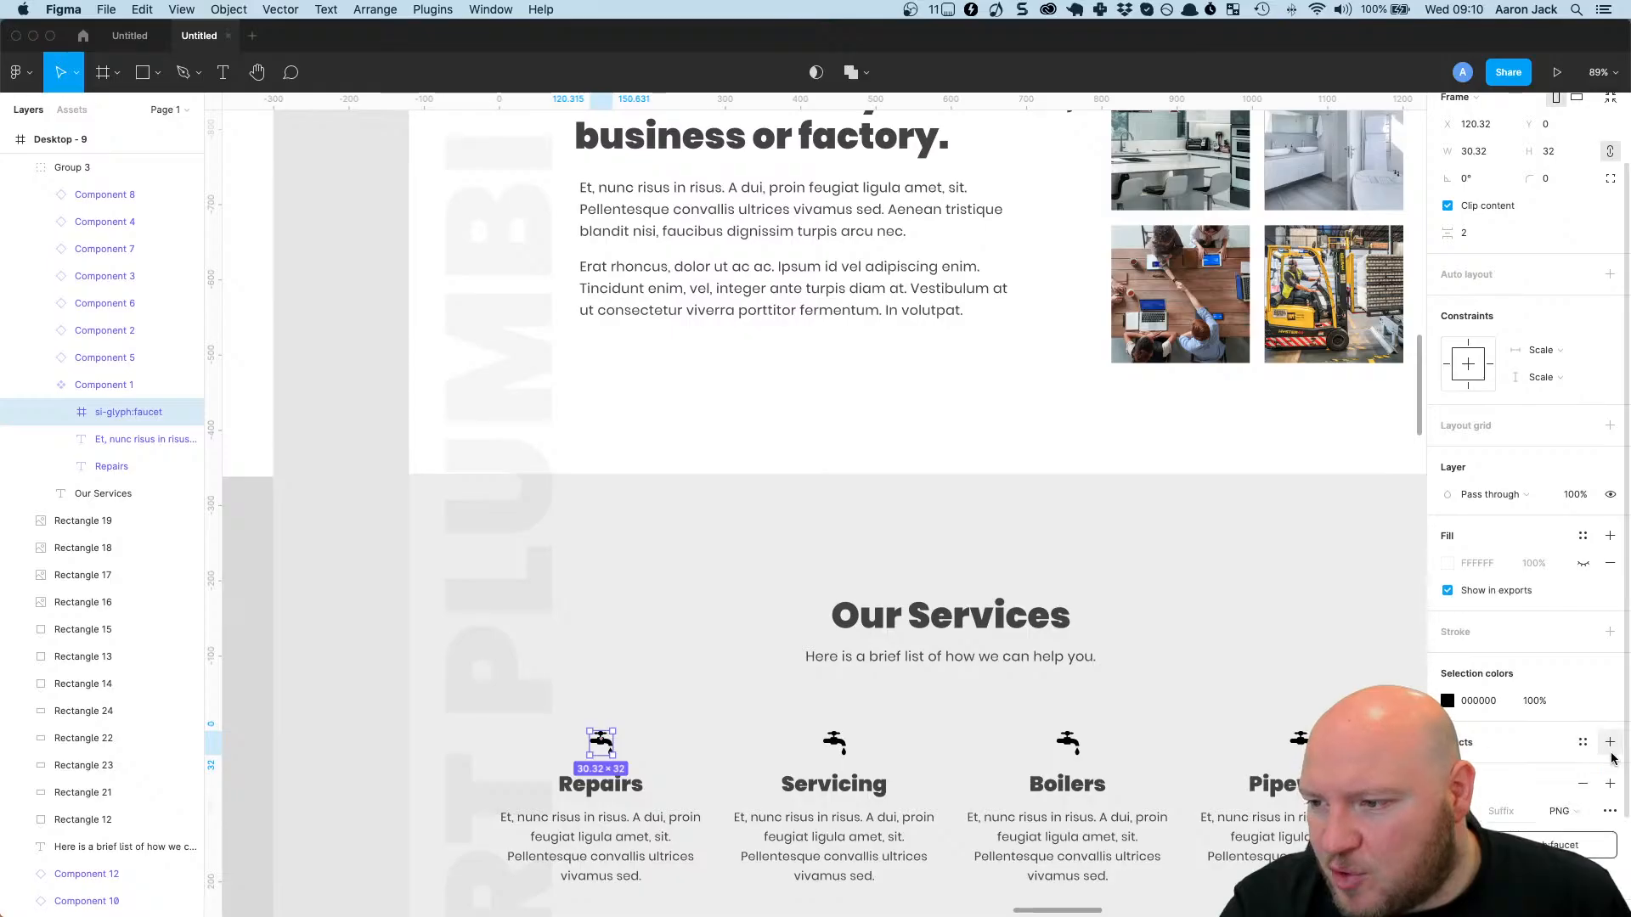
pyautogui.click(1567, 845)
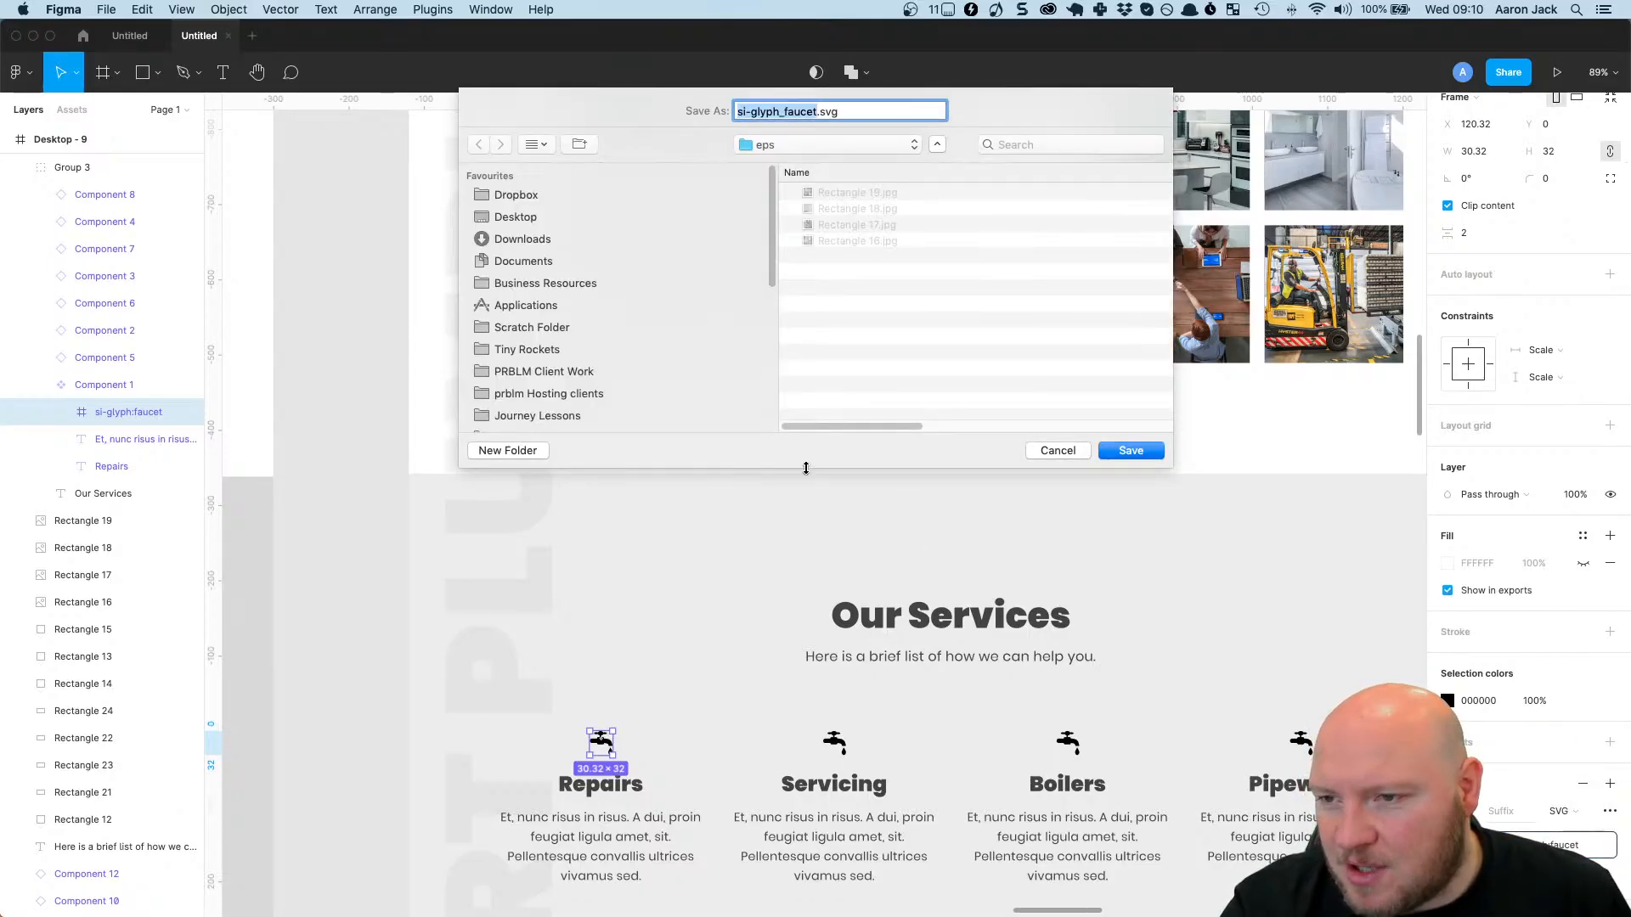
pyautogui.click(1137, 452)
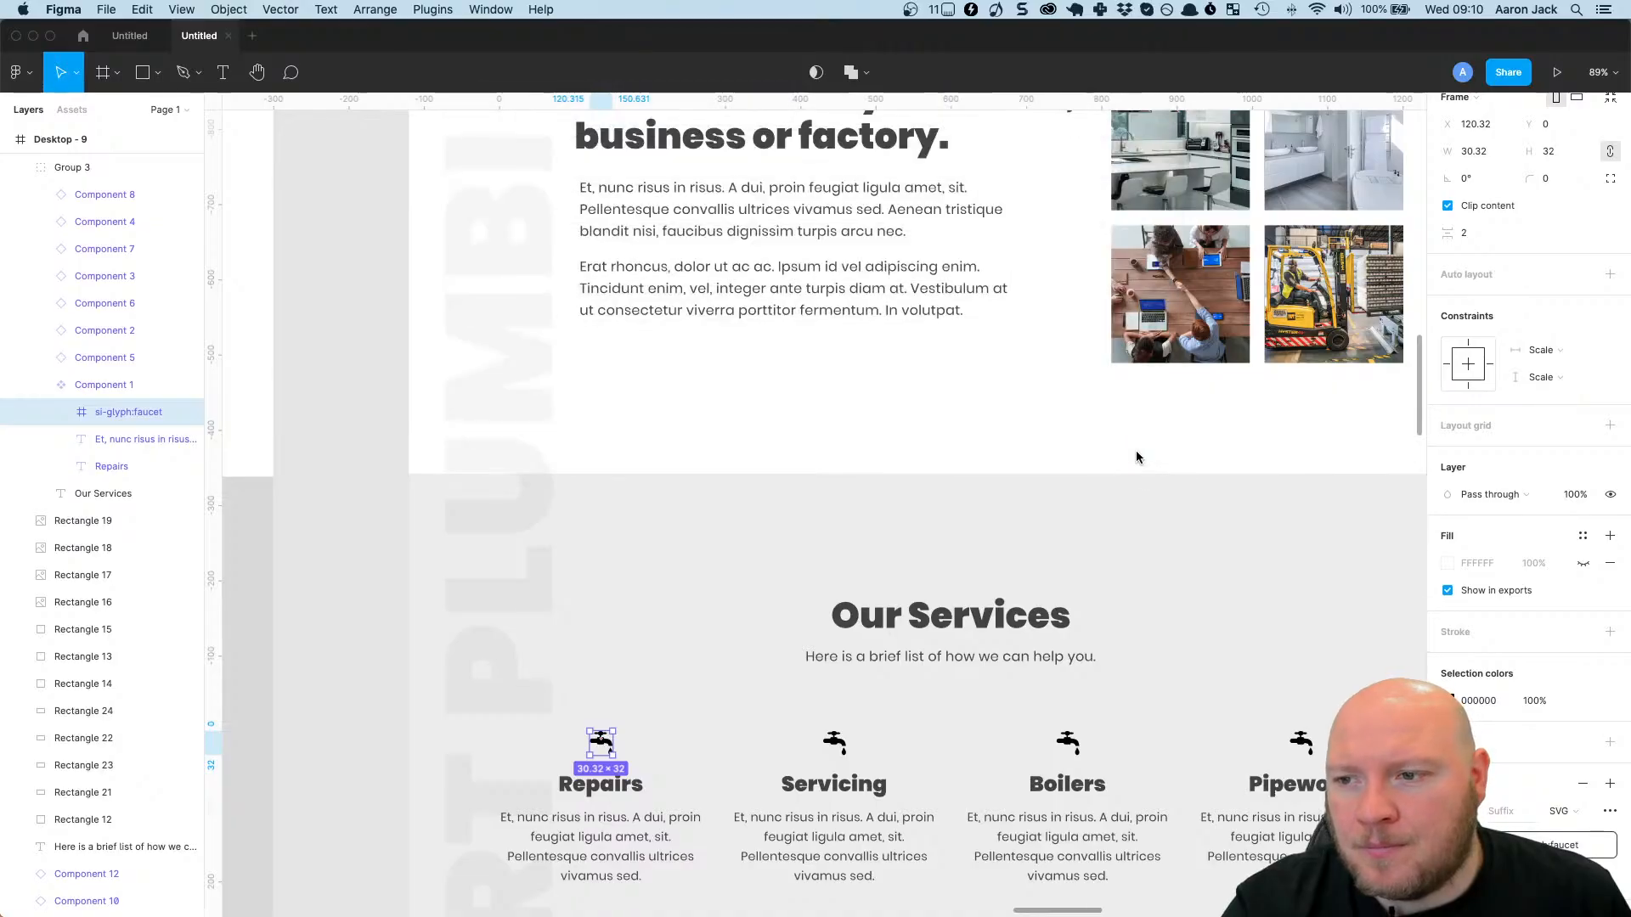
# Return to Elementor in Firefox, upload si-glyph_faucet.svg to the media library and insert it as the first icon box's icon.
pyautogui.click(33, 37)
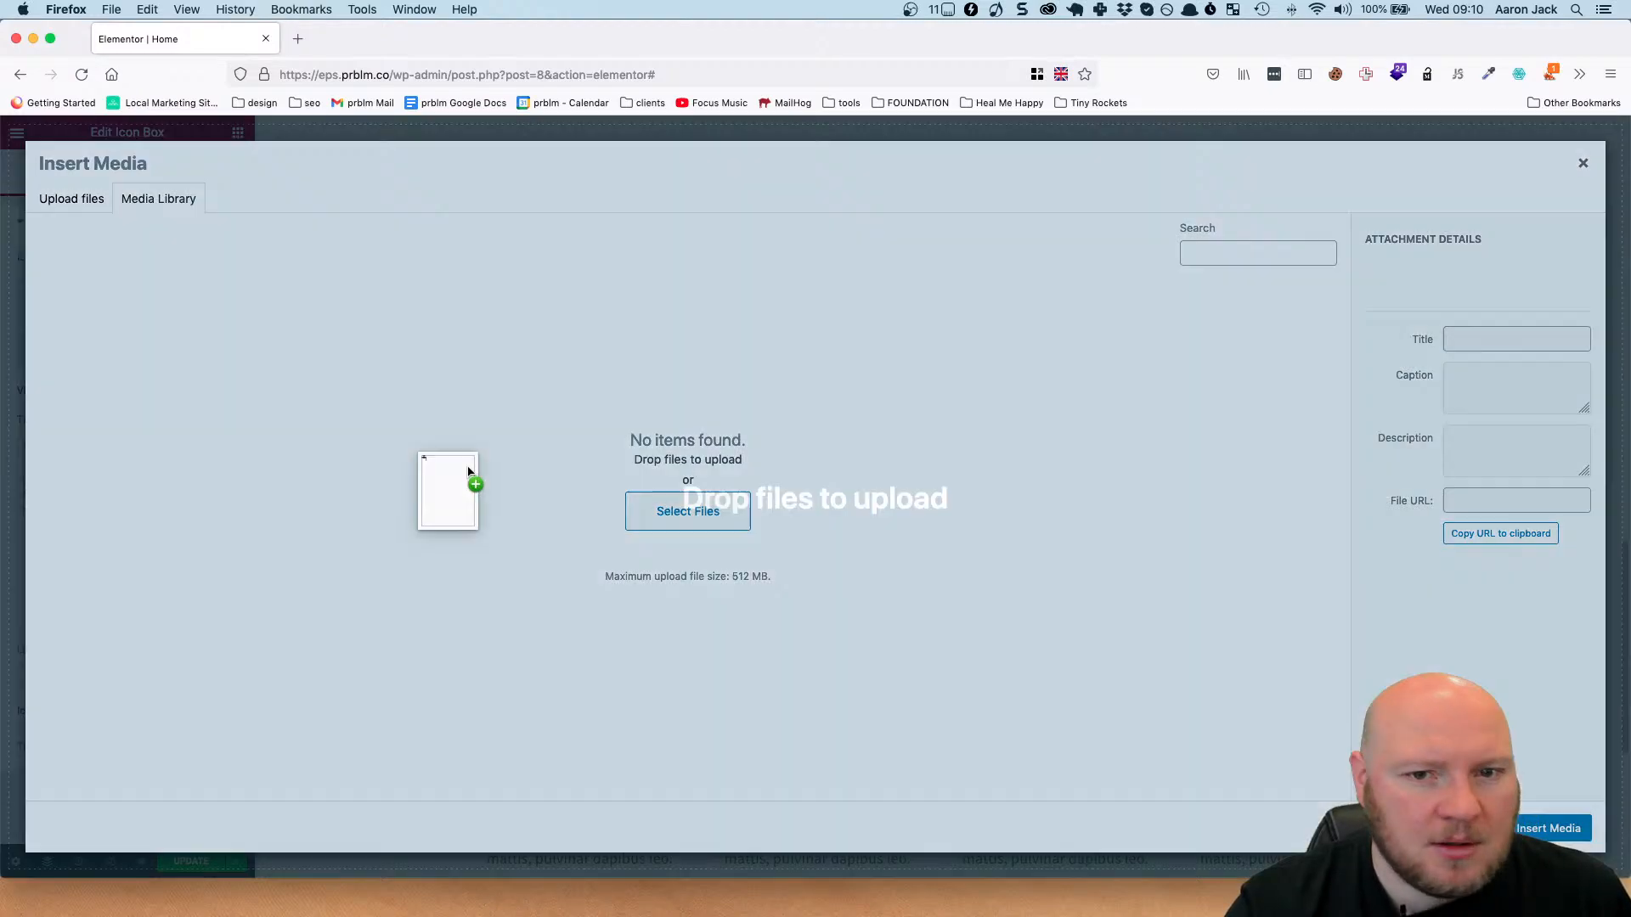
pyautogui.moveTo(455, 484); pyautogui.dragTo(711, 403)
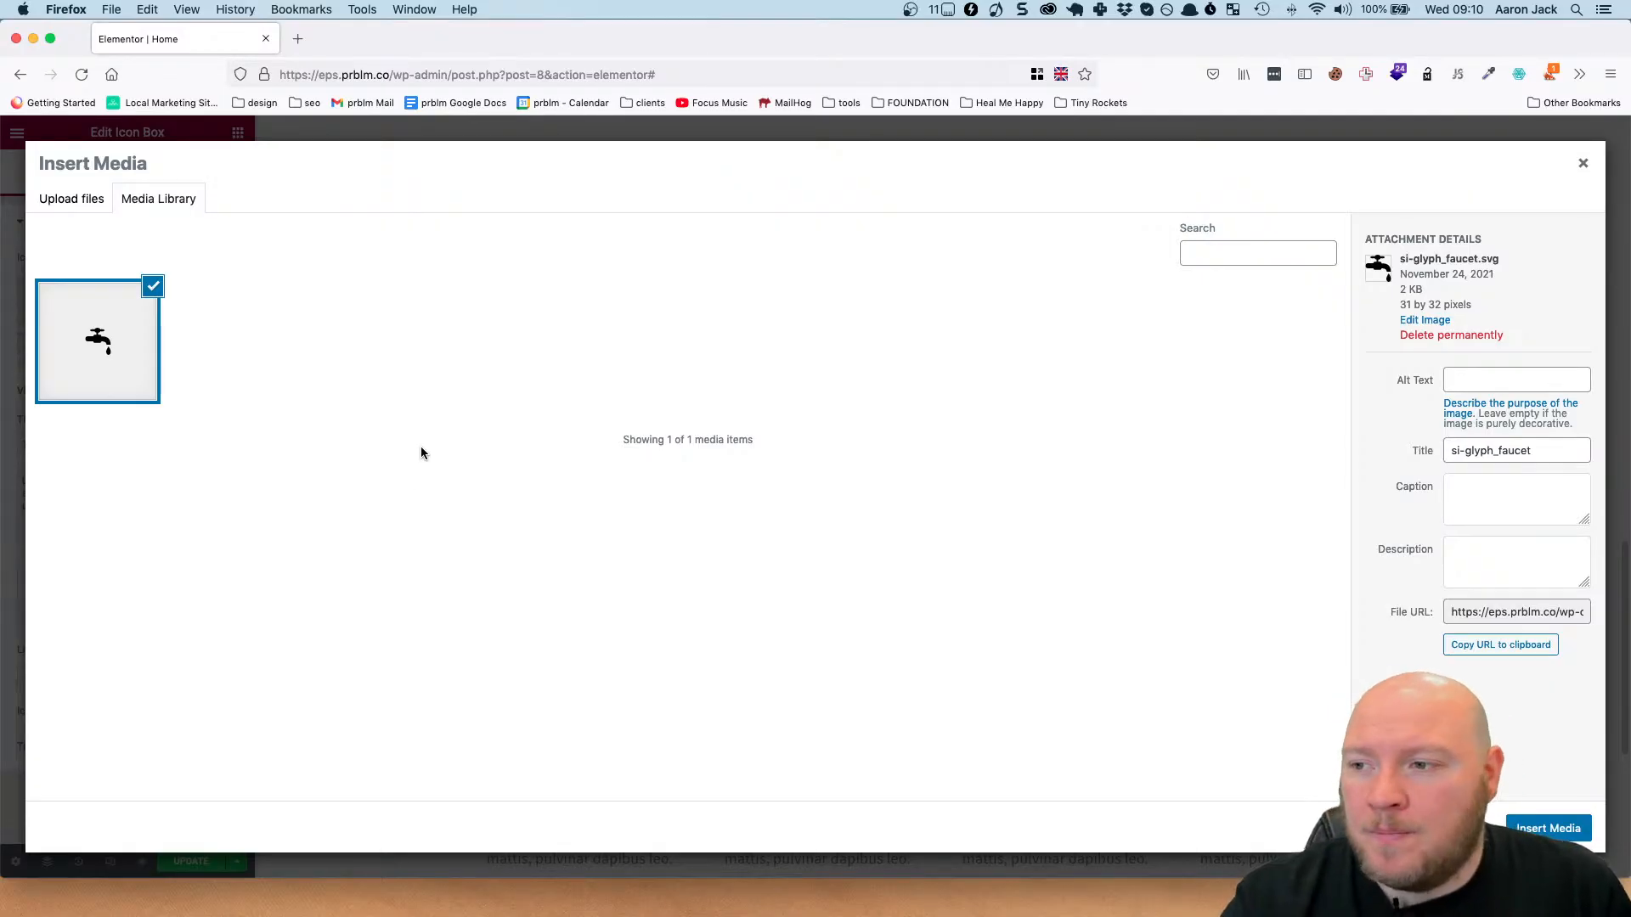
pyautogui.click(1529, 836)
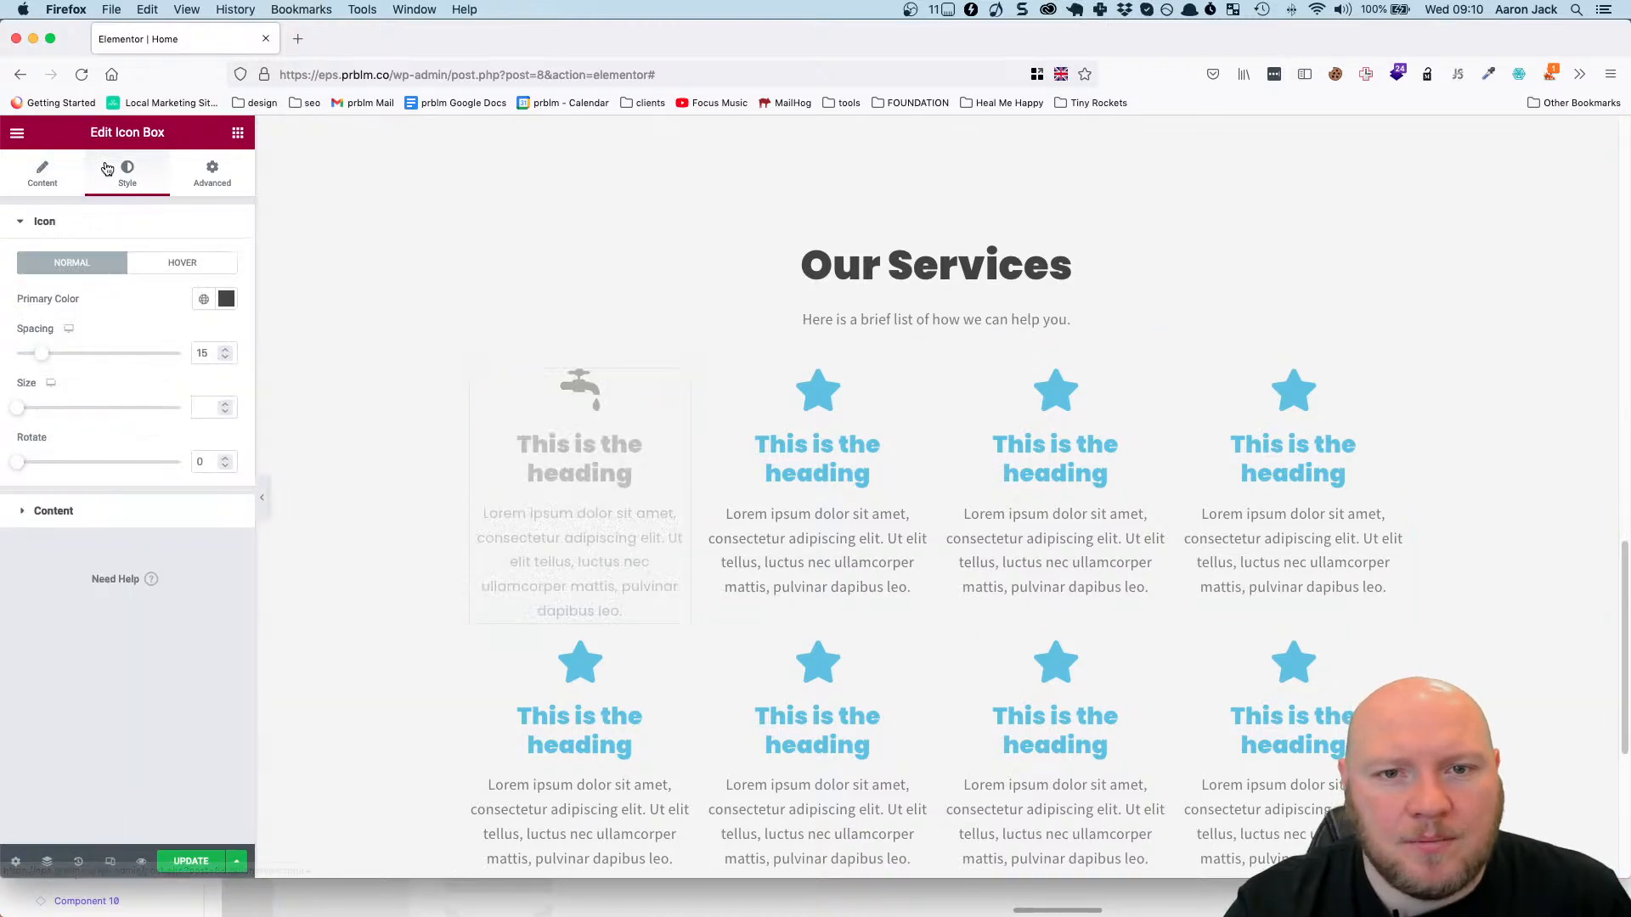
# Set the first icon box's icon size to 33.
pyautogui.click(111, 172)
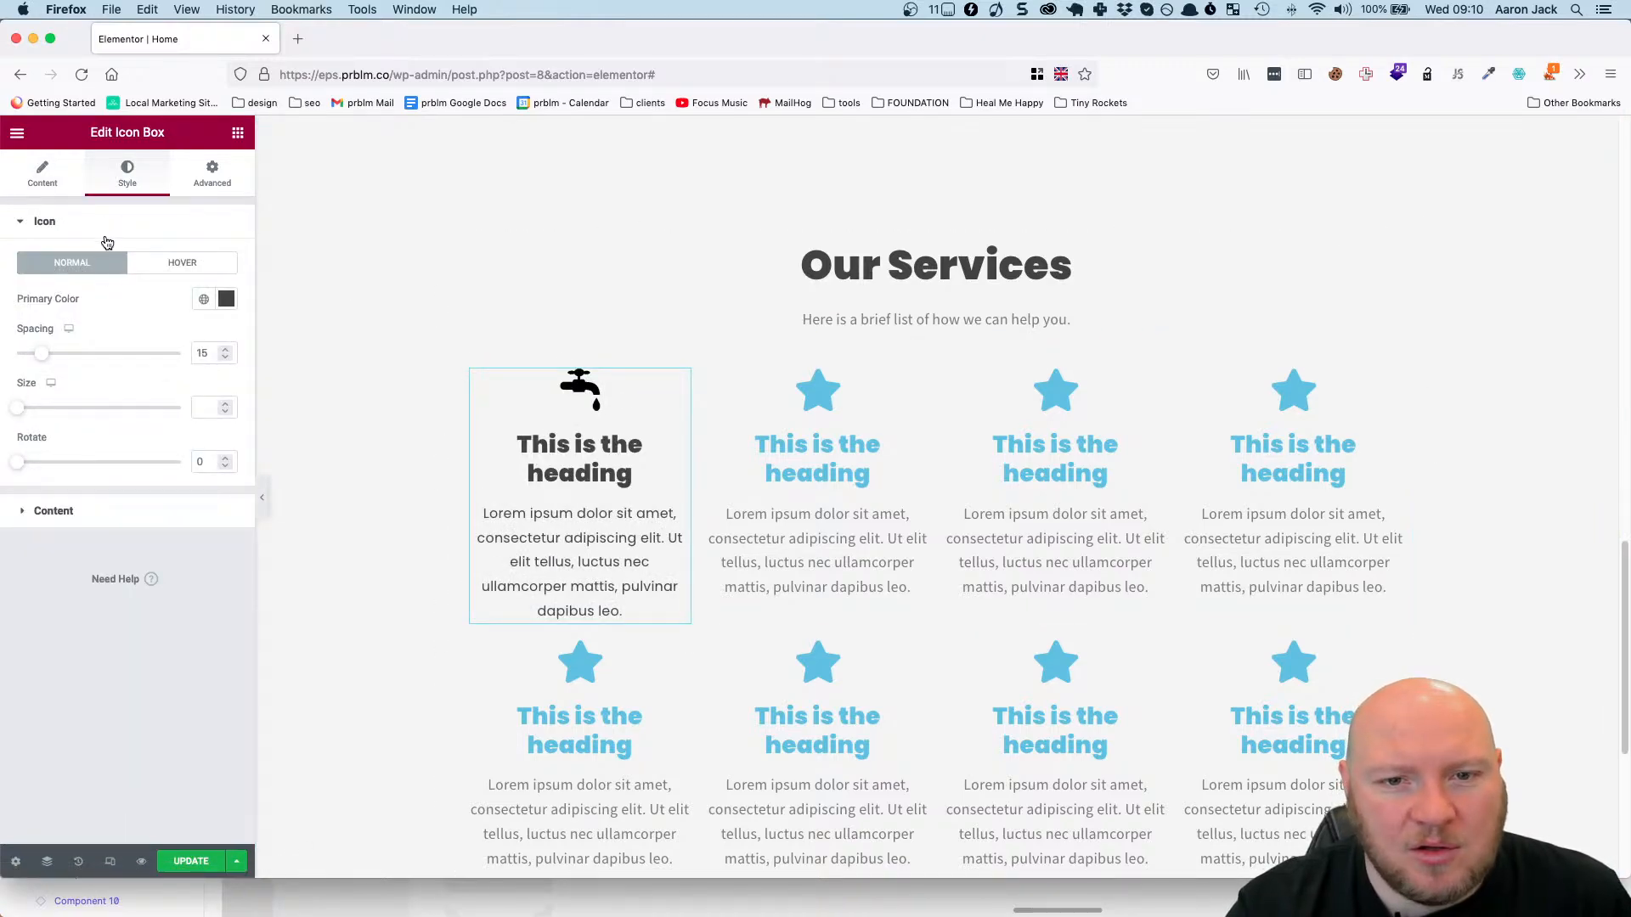
pyautogui.moveTo(20, 413); pyautogui.dragTo(36, 415)
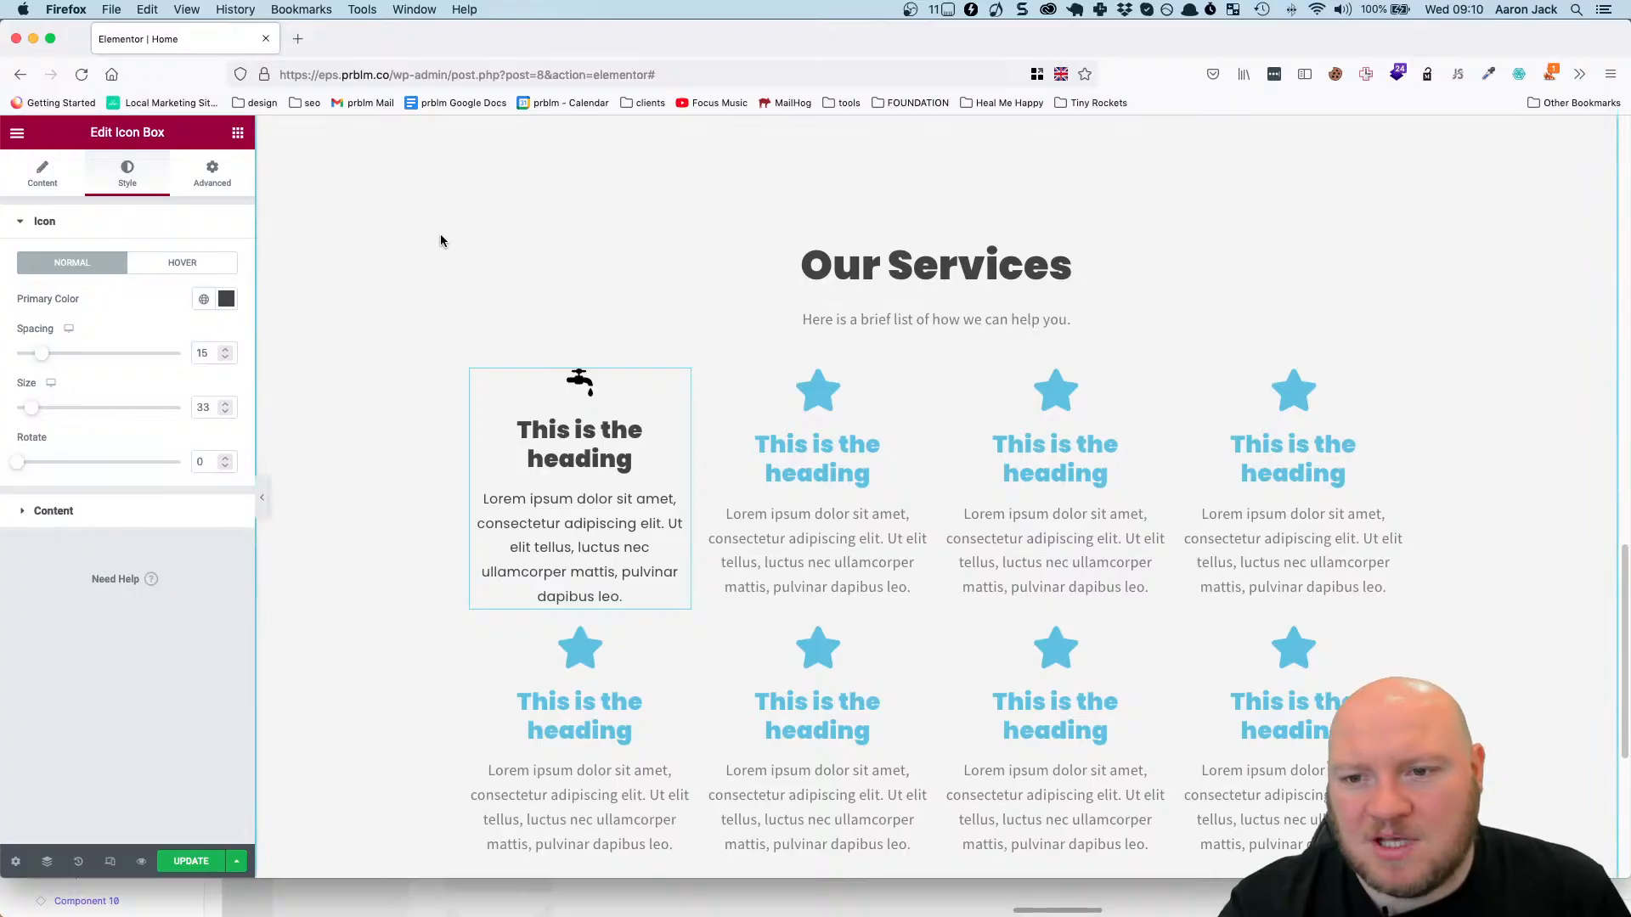
pyautogui.click(630, 422)
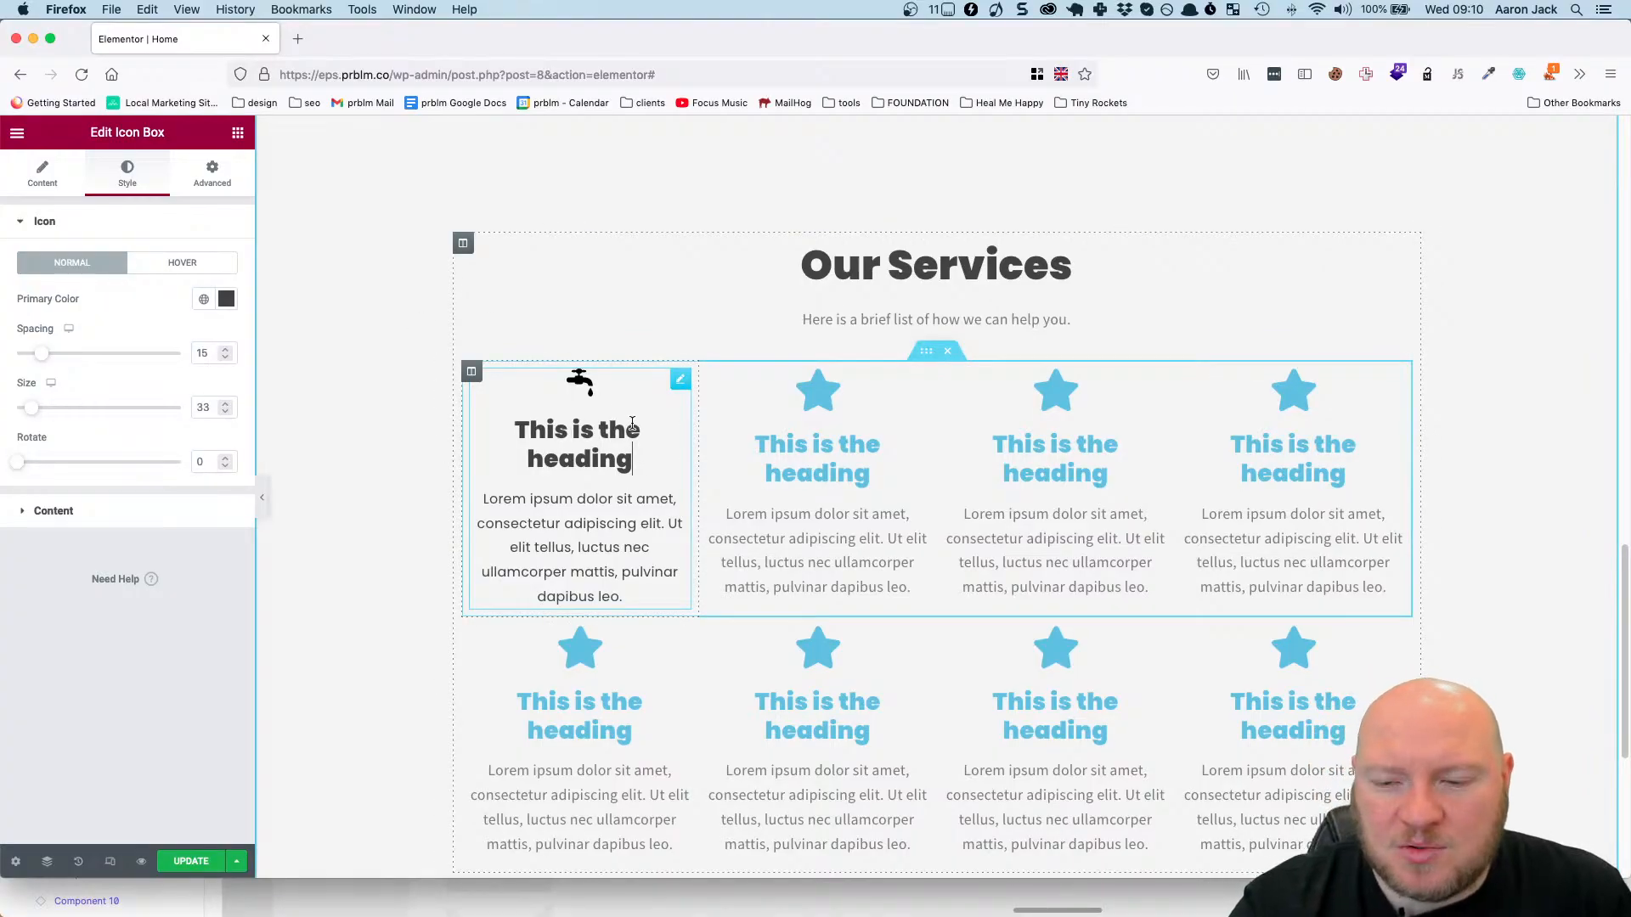
# Set the font size of the first icon box's title to 24 px.
pyautogui.click(43, 180)
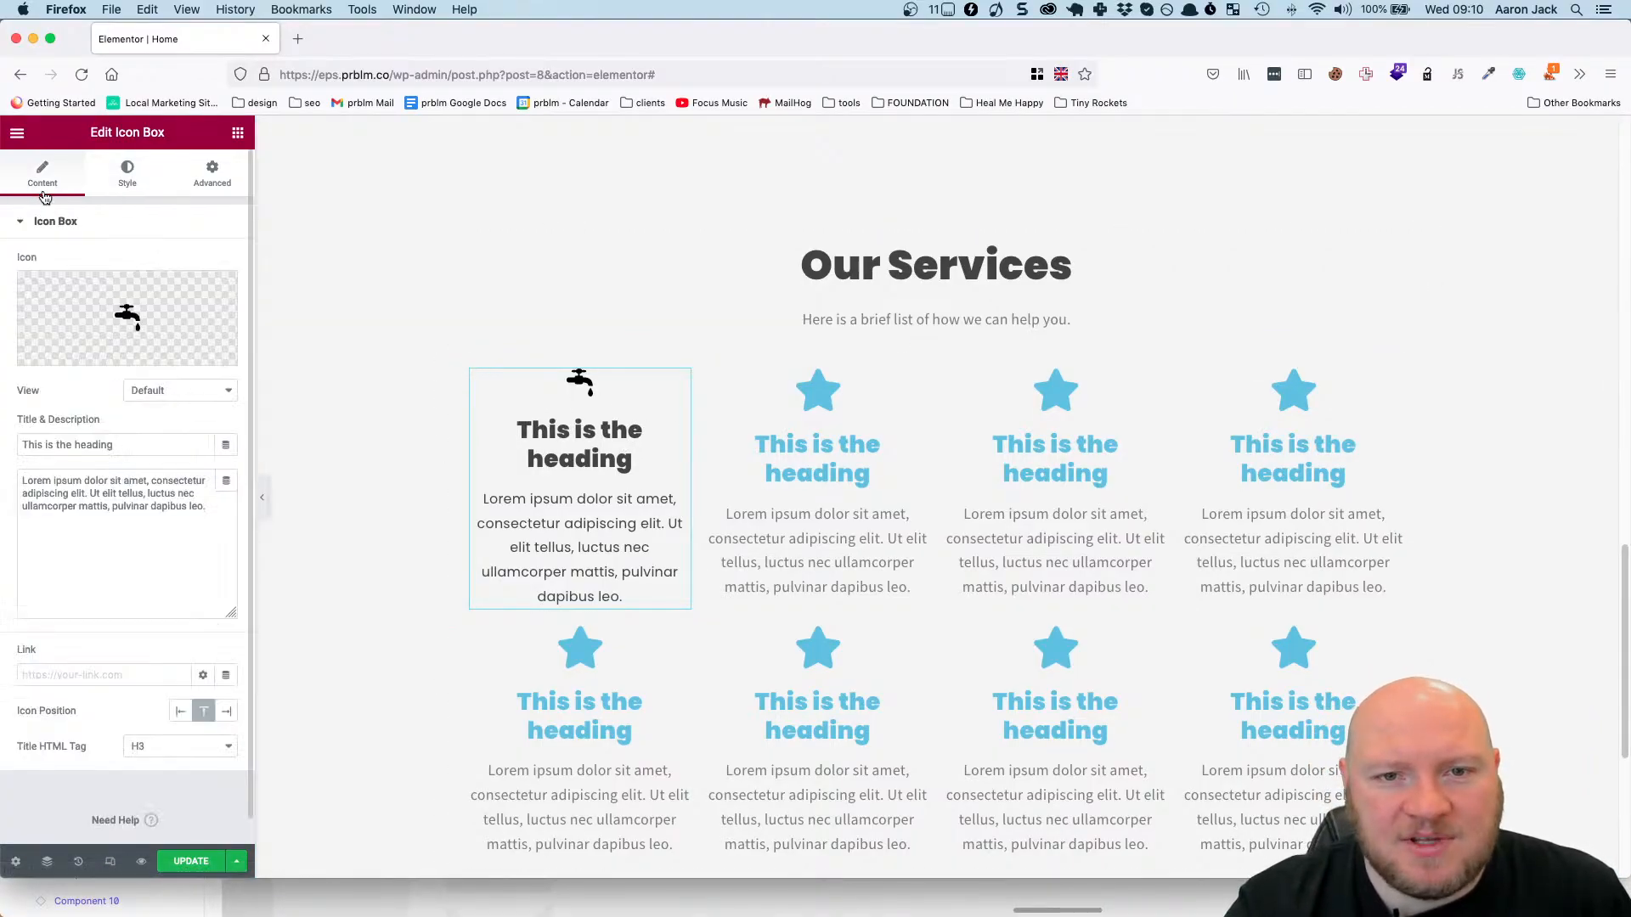
pyautogui.click(110, 175)
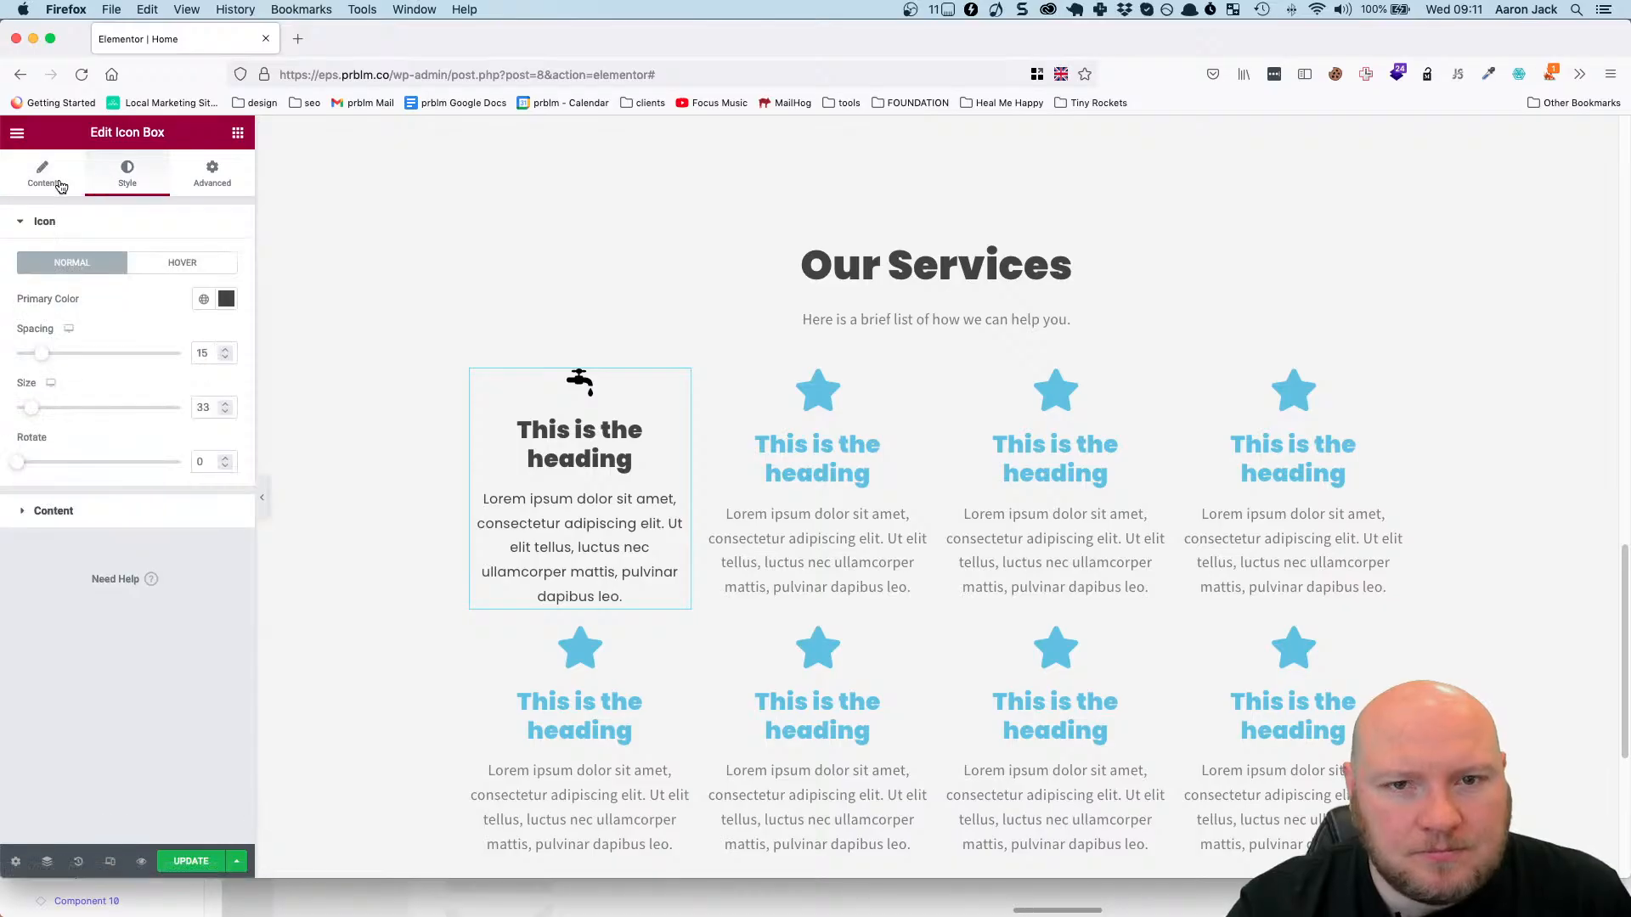
pyautogui.click(95, 509)
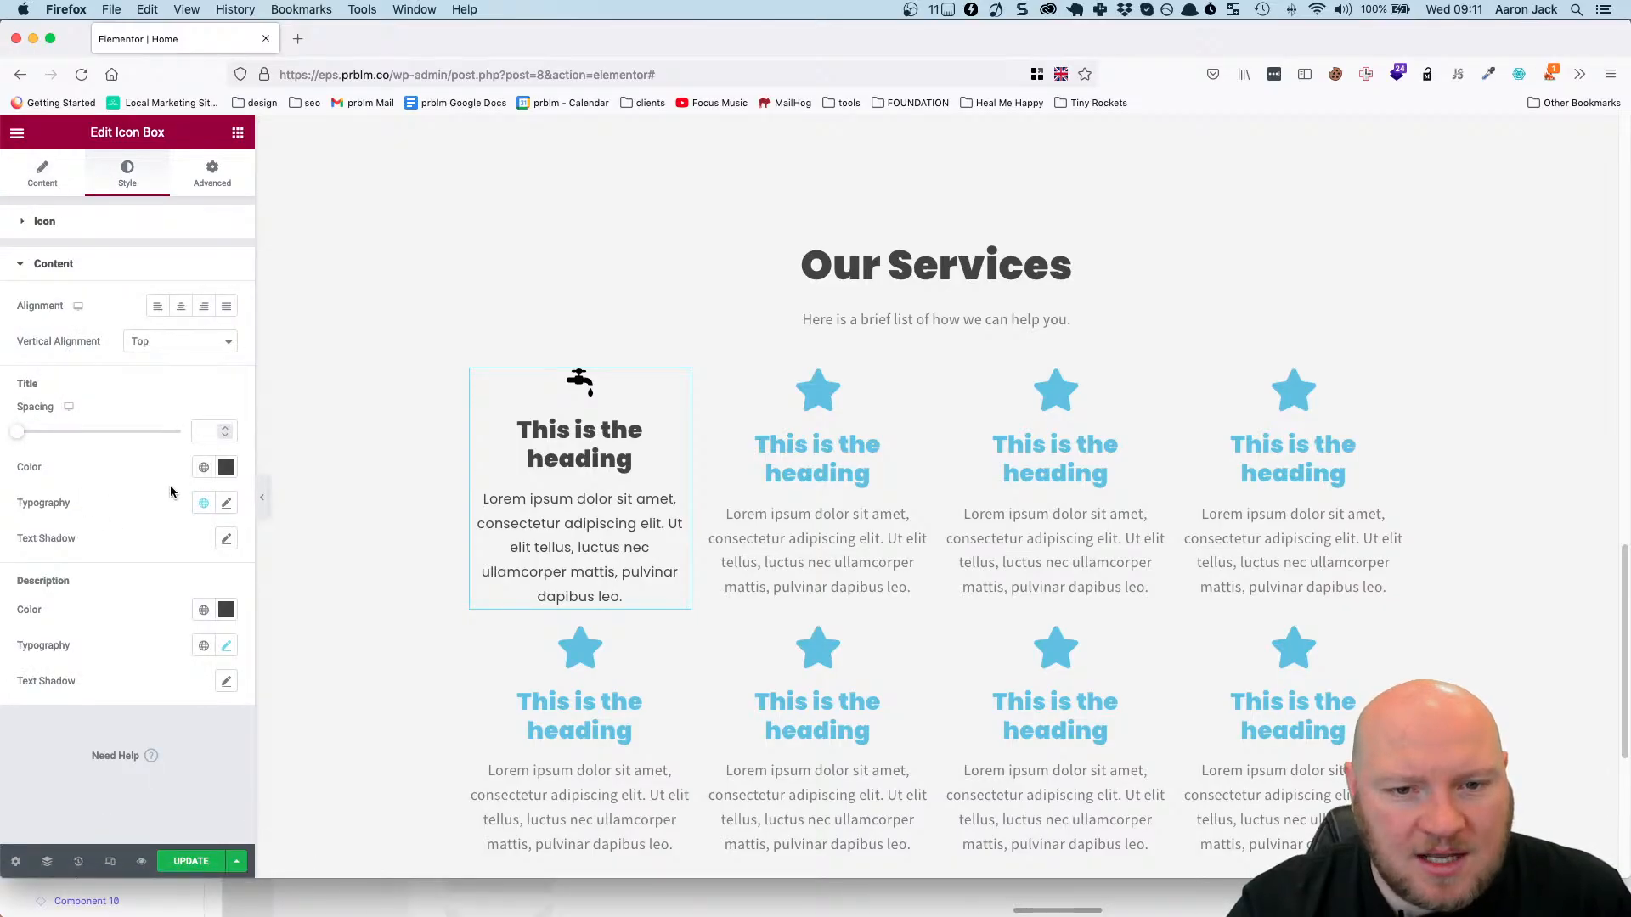
pyautogui.click(227, 504)
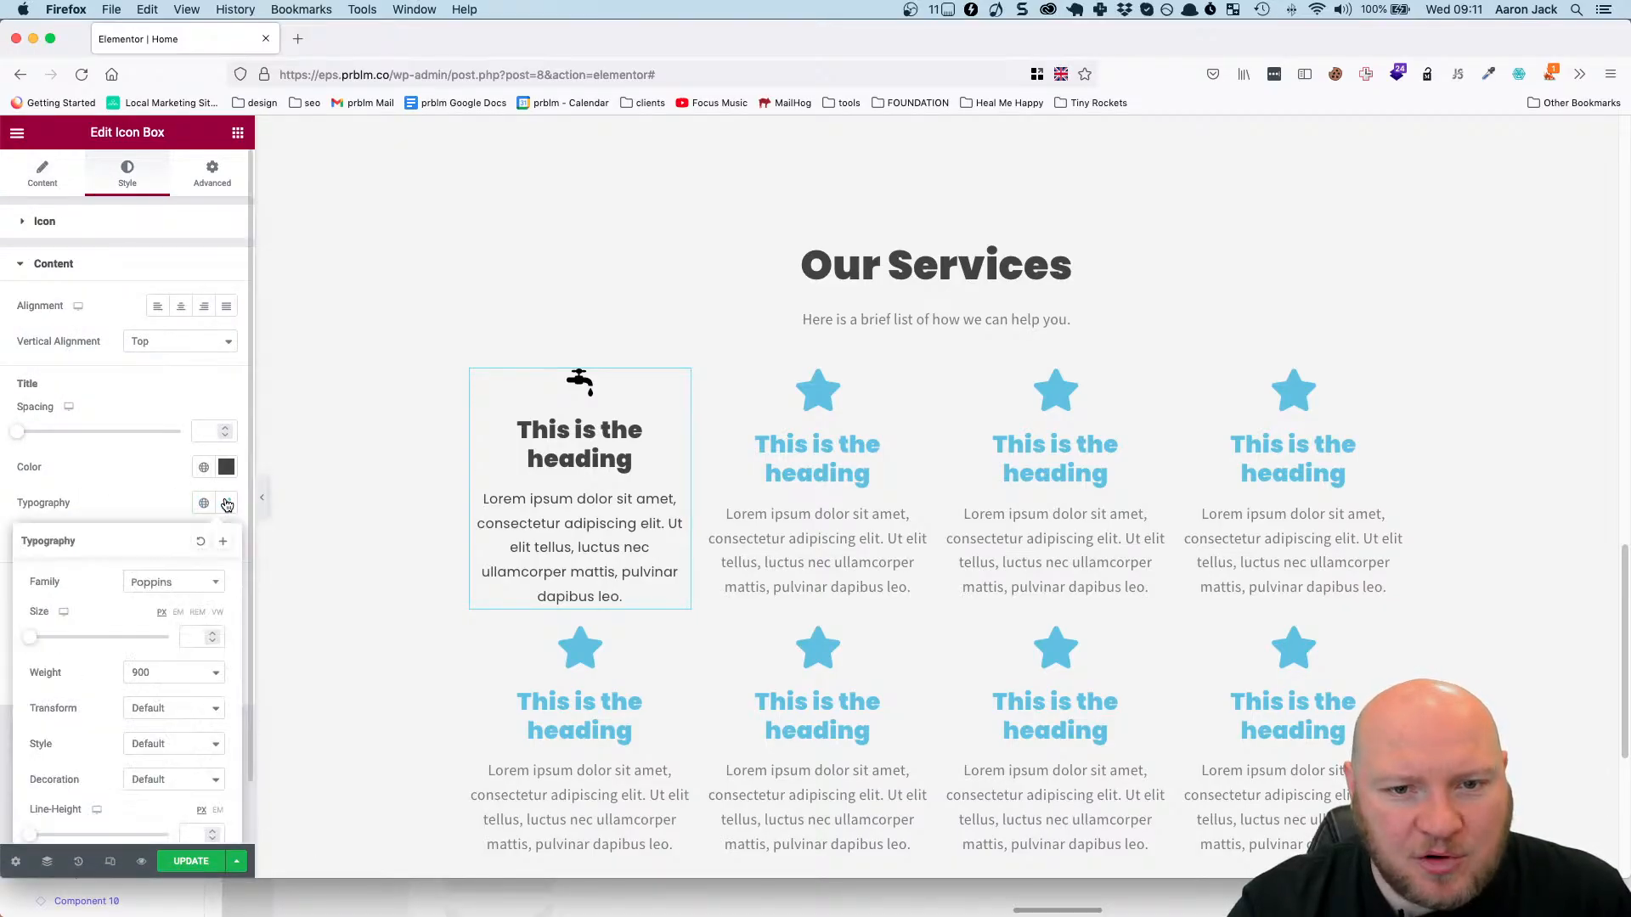
pyautogui.scroll(-1, 195, 599)
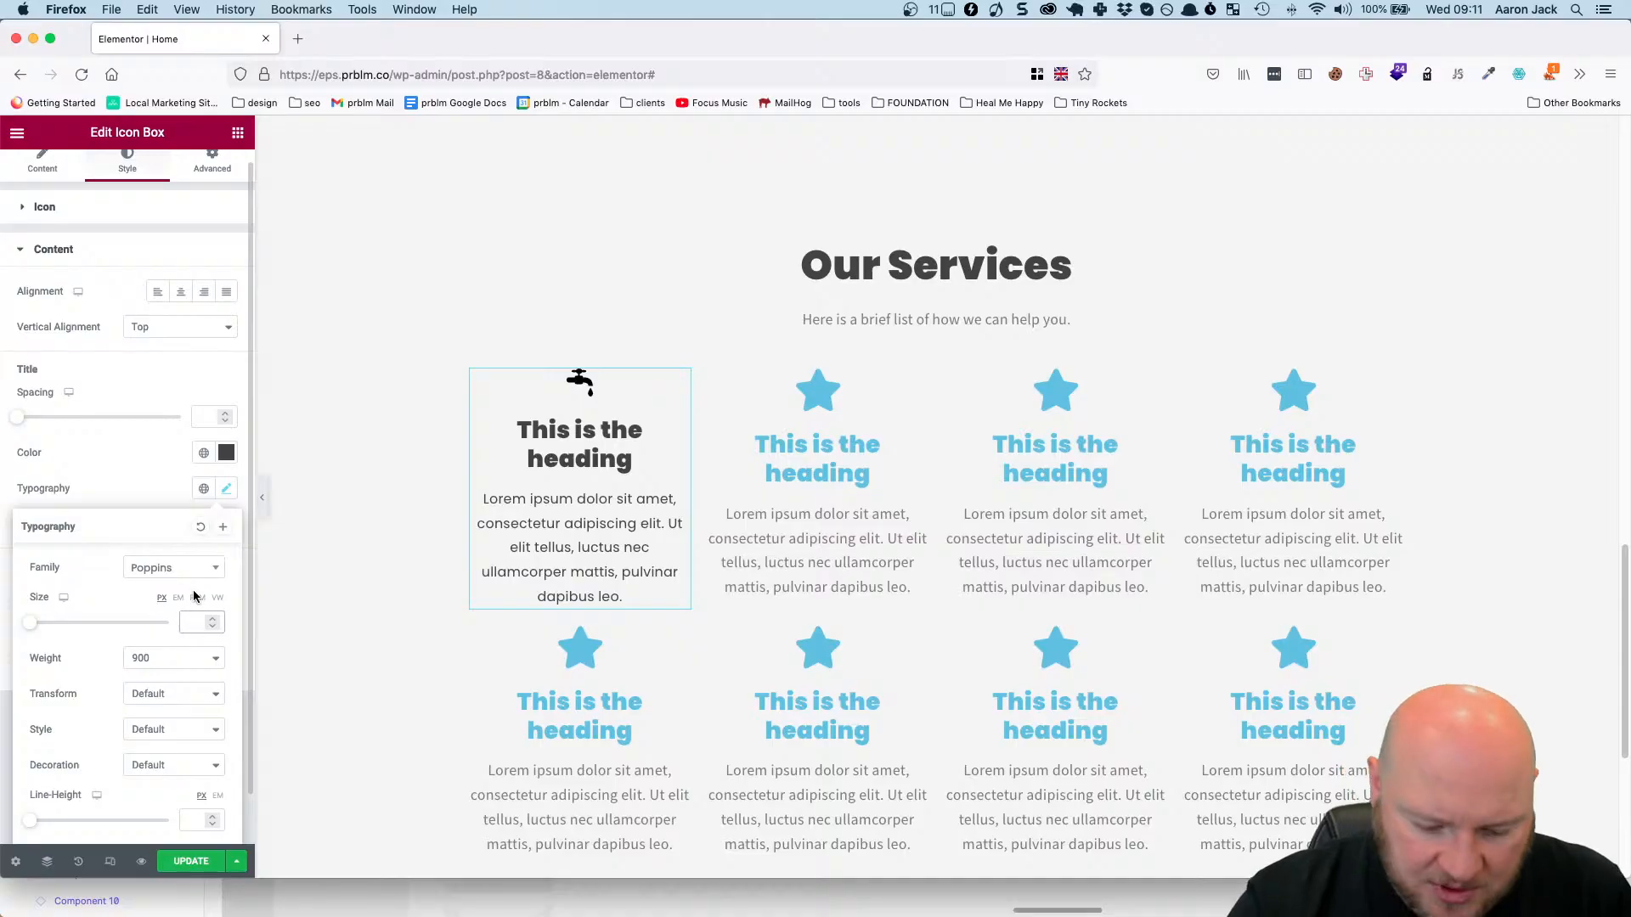
pyautogui.click(192, 623)
pyautogui.write('24')
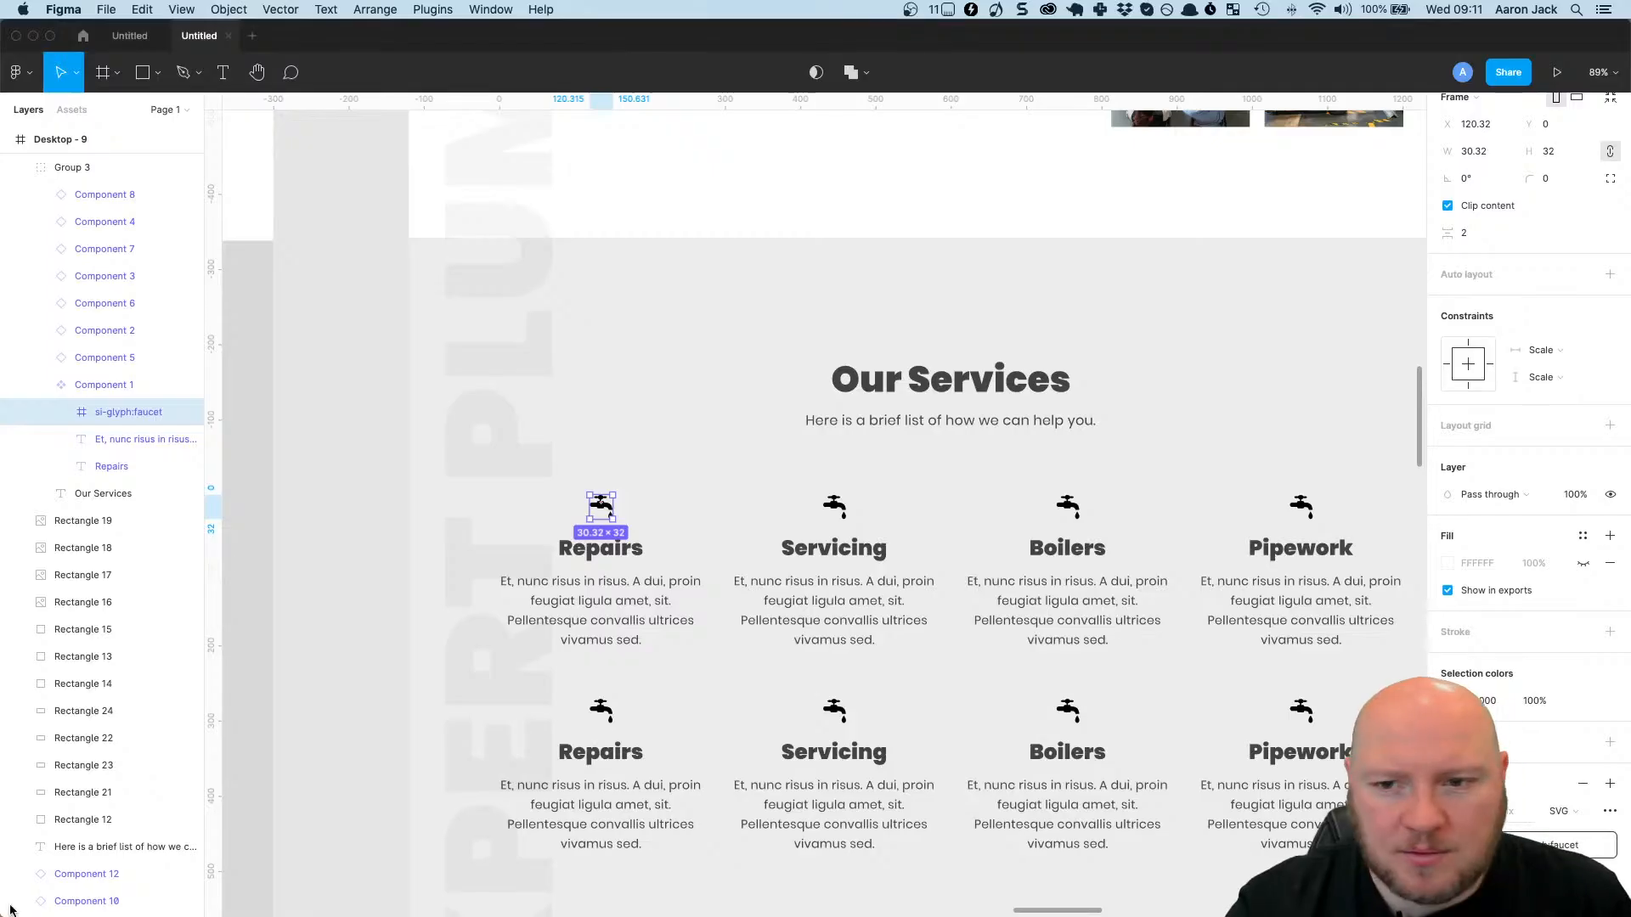
# Switch to Figma and inspect the first Repairs heading's text style and spacing under Our Services, then return to Elementor.
pyautogui.click(600, 571)
pyautogui.scroll(1, 598, 586)
pyautogui.scroll(2, 600, 618)
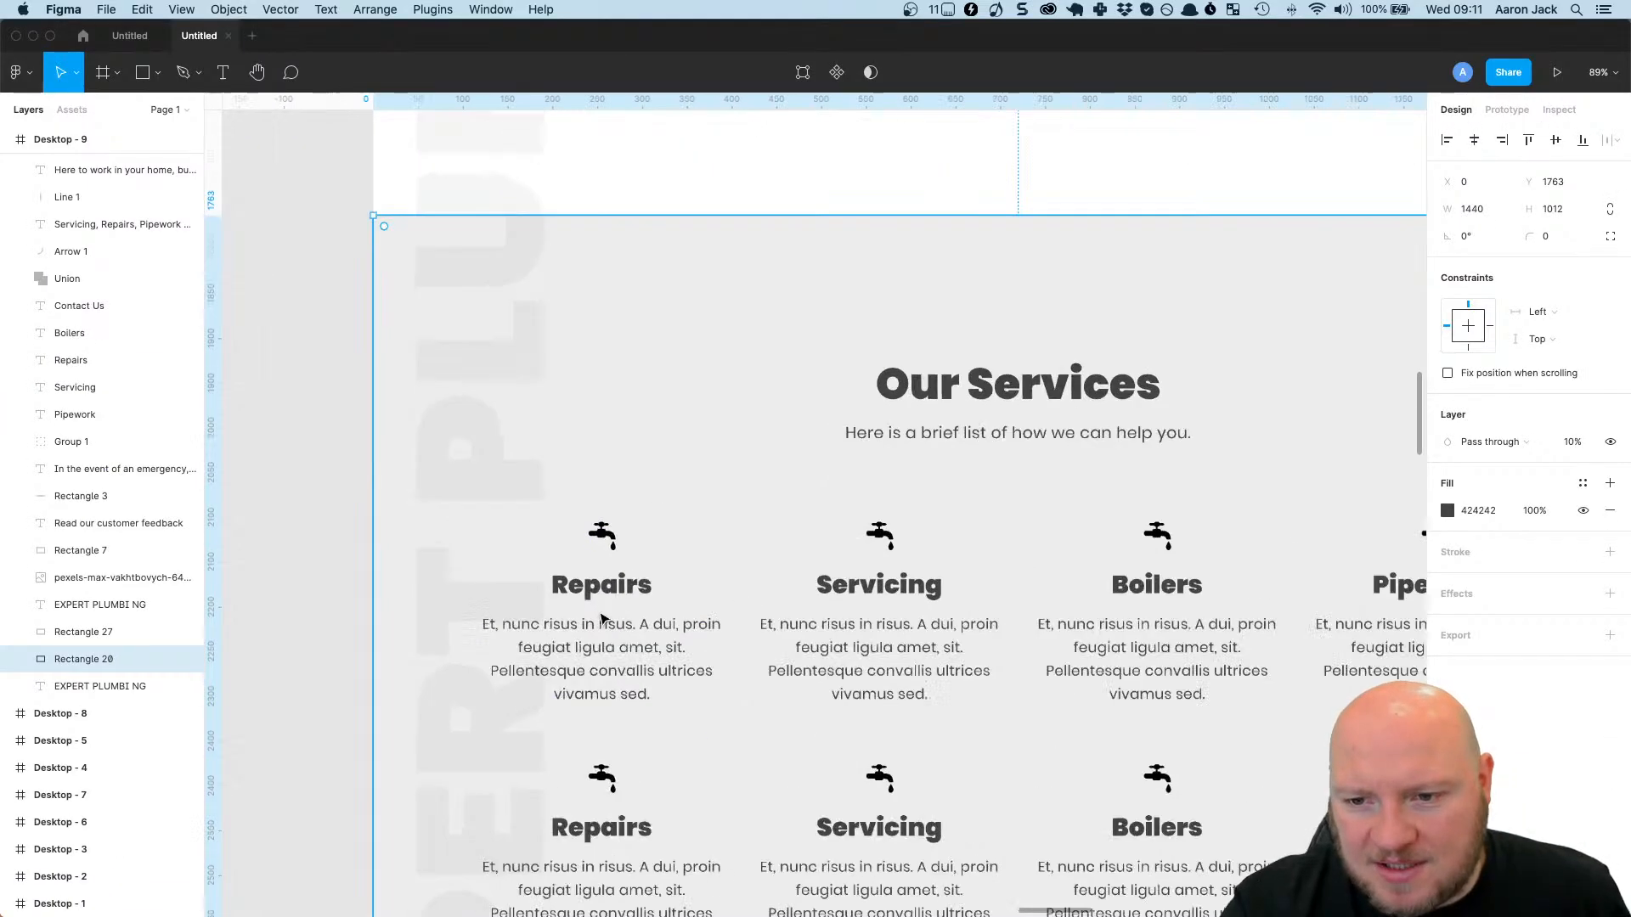
pyautogui.scroll(3, 600, 617)
pyautogui.click(610, 583)
pyautogui.doubleClick(611, 581)
pyautogui.doubleClick(615, 580)
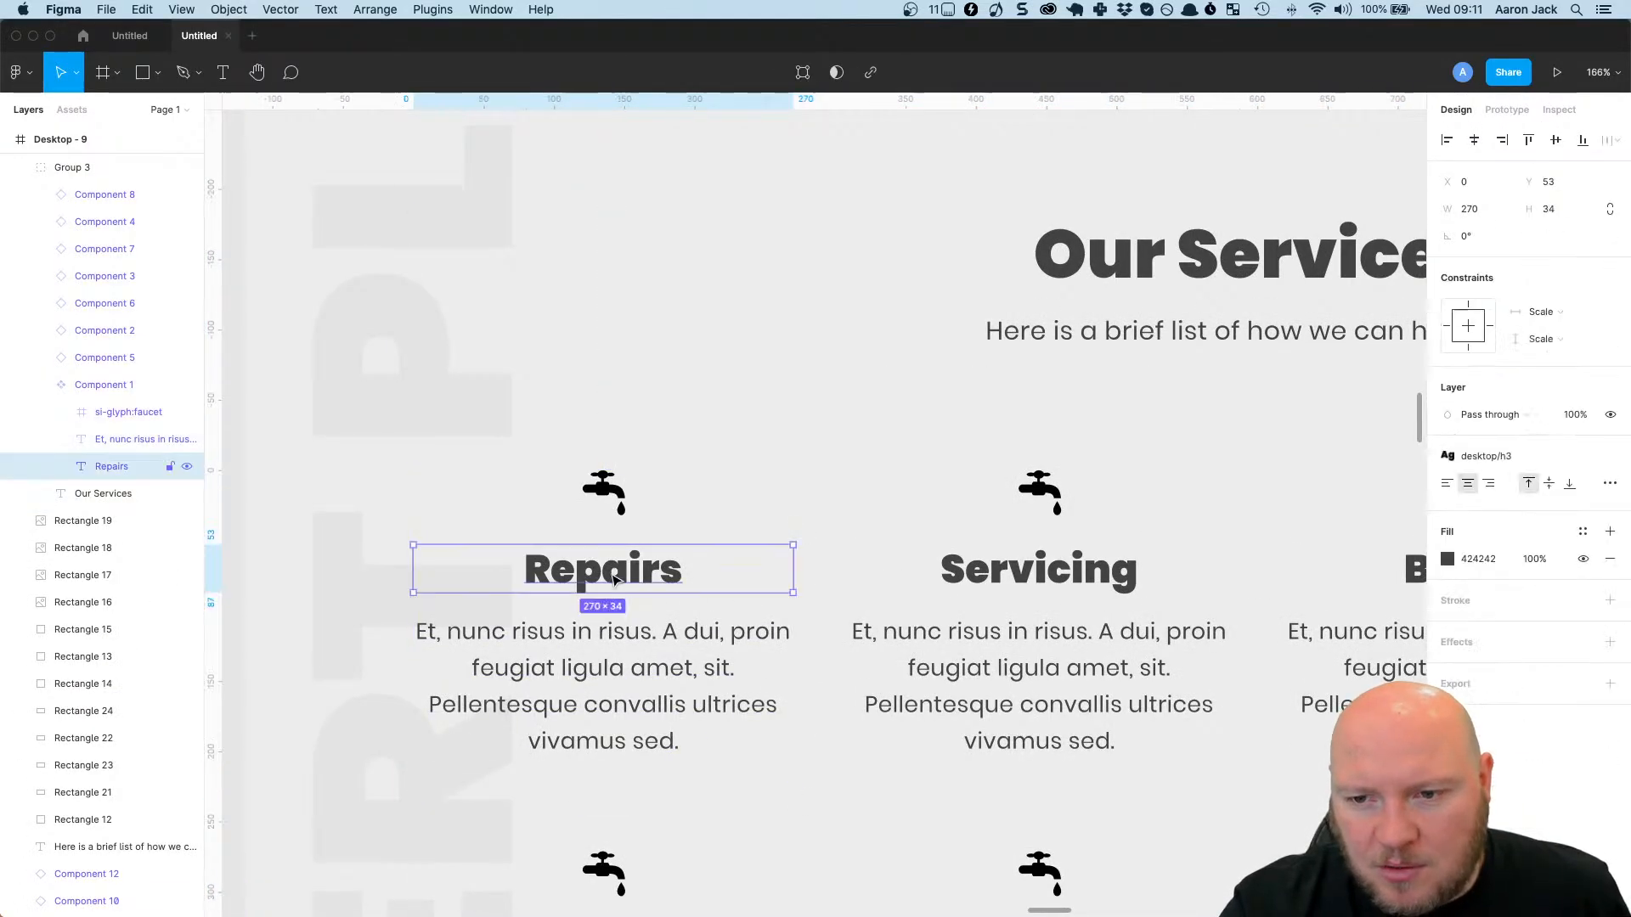
pyautogui.press('alt')
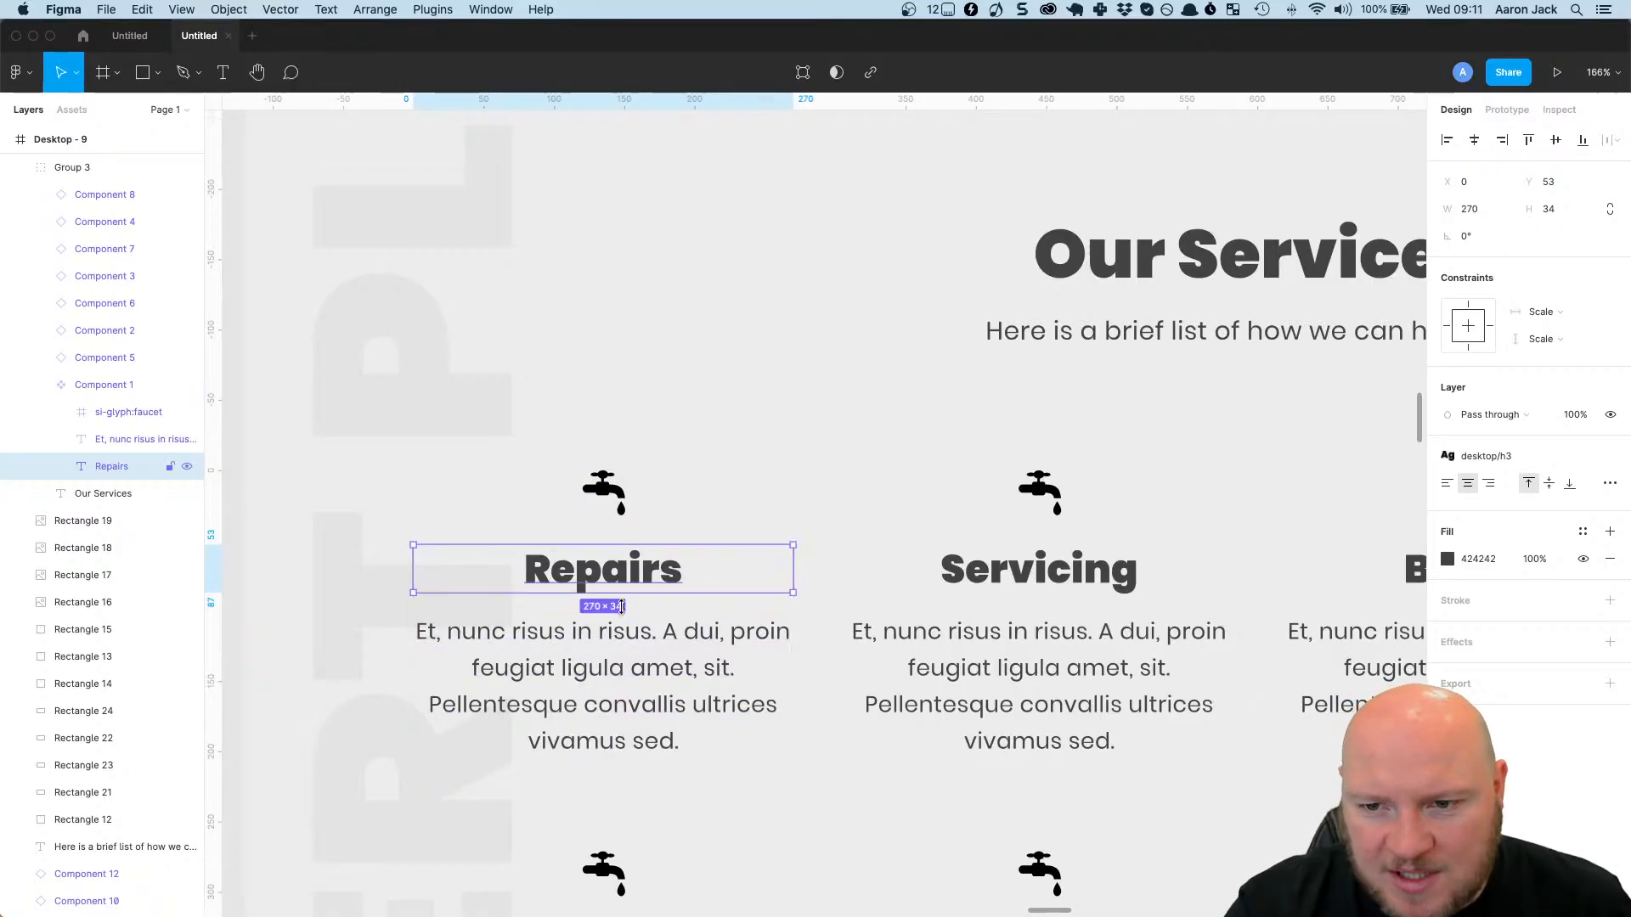
pyautogui.click(34, 37)
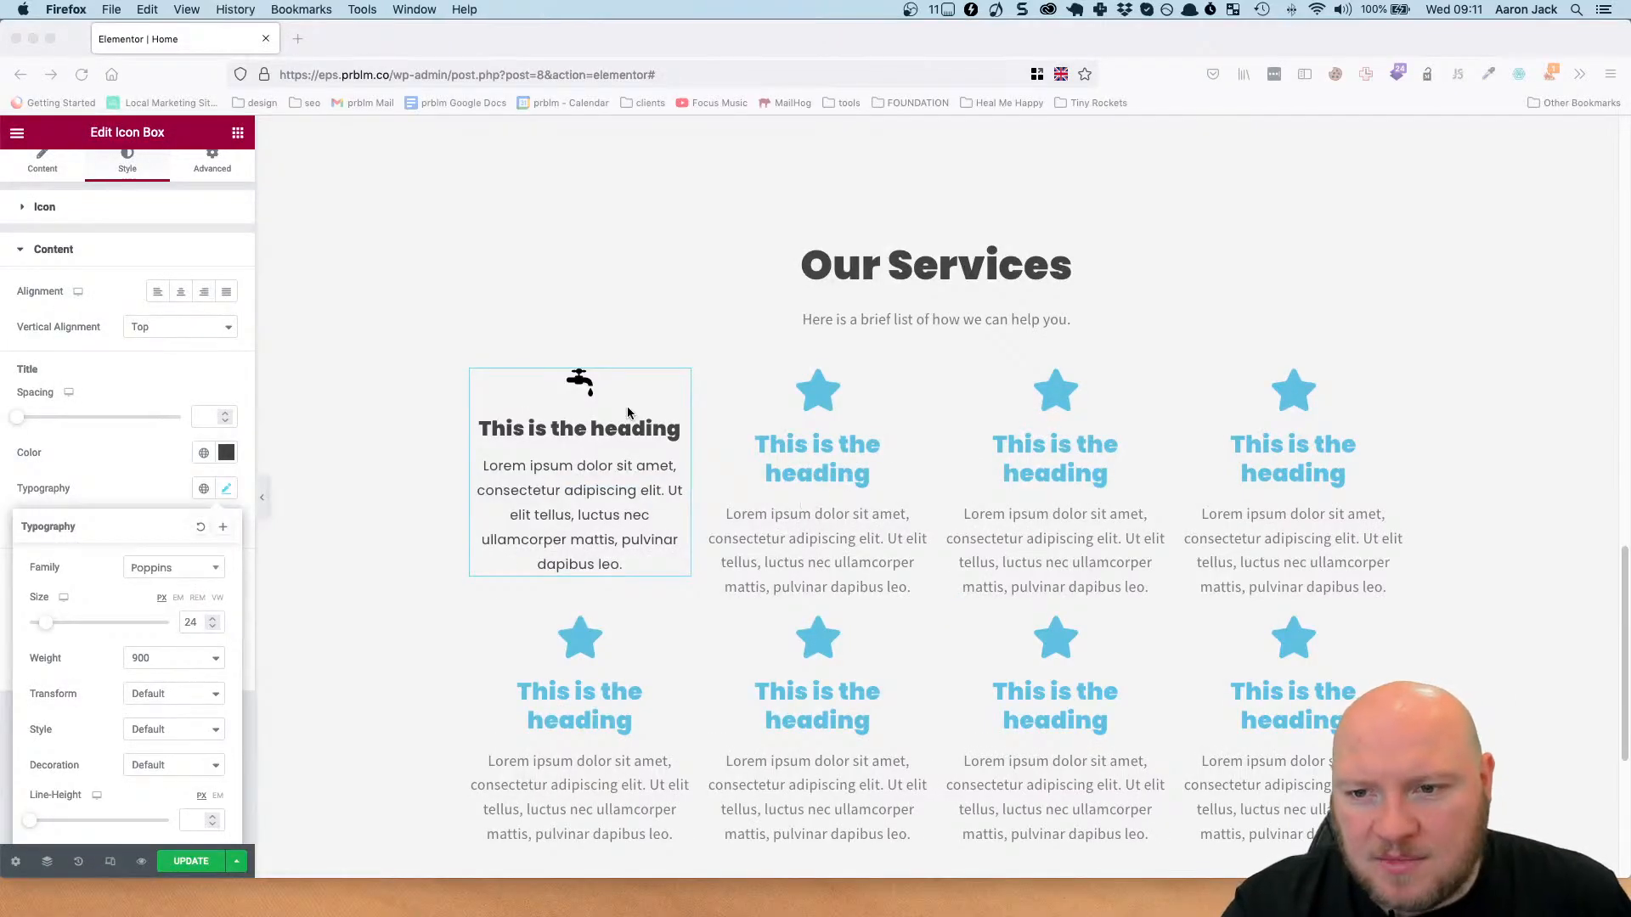
# Set the first icon box's title spacing to 15 and its icon spacing to 20.
pyautogui.click(668, 387)
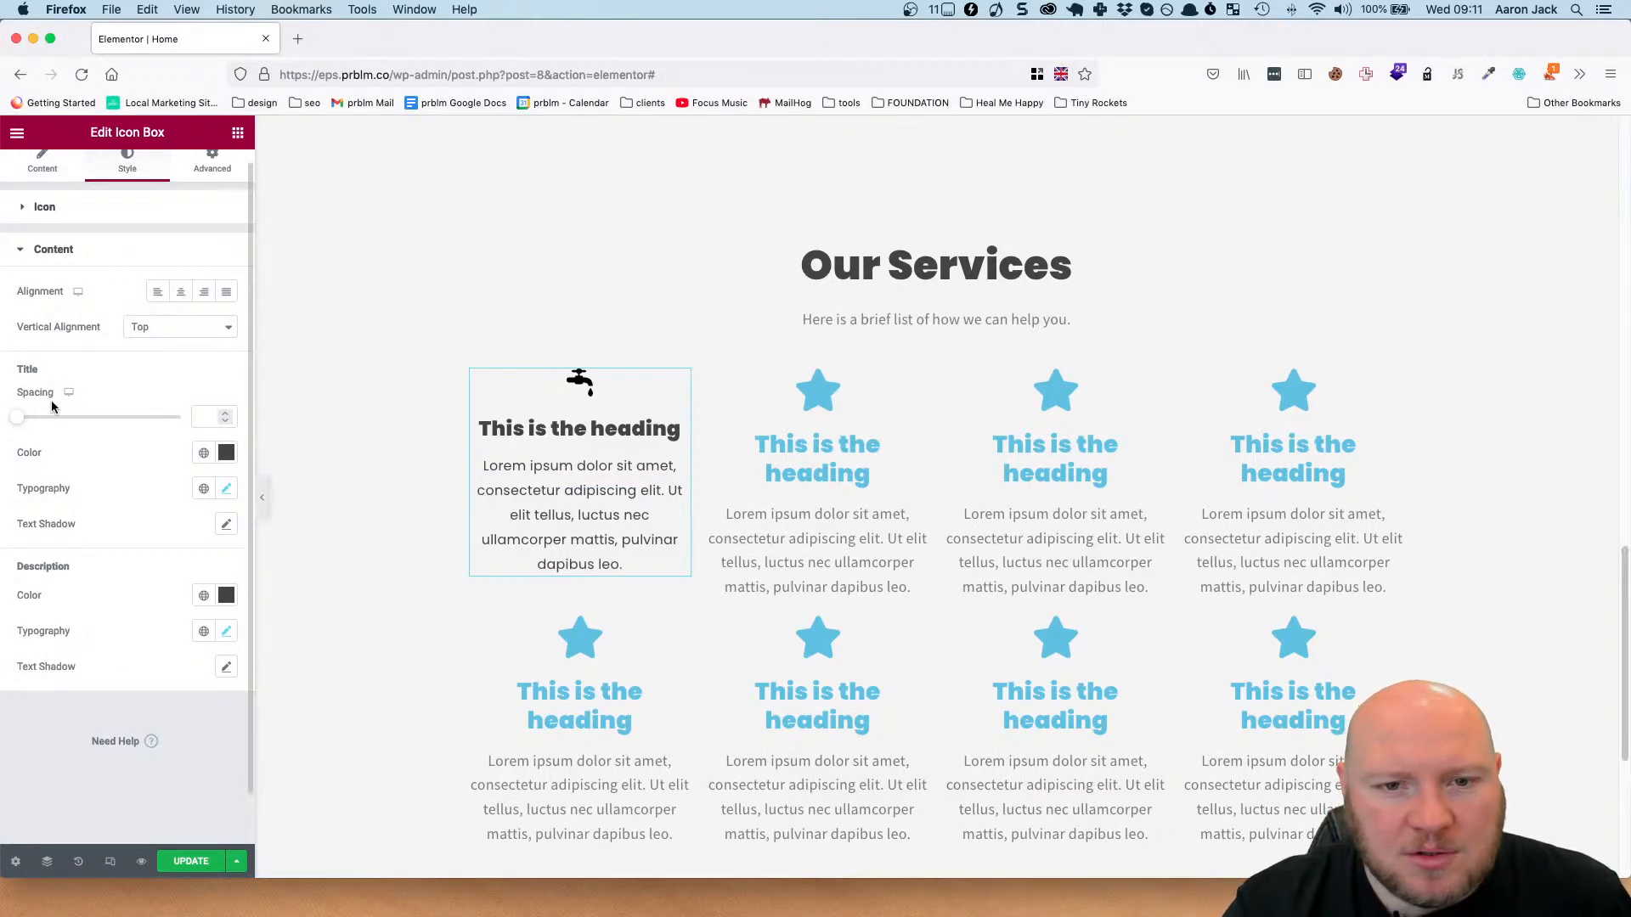
pyautogui.scroll(1, 90, 395)
pyautogui.moveTo(23, 439); pyautogui.dragTo(43, 443)
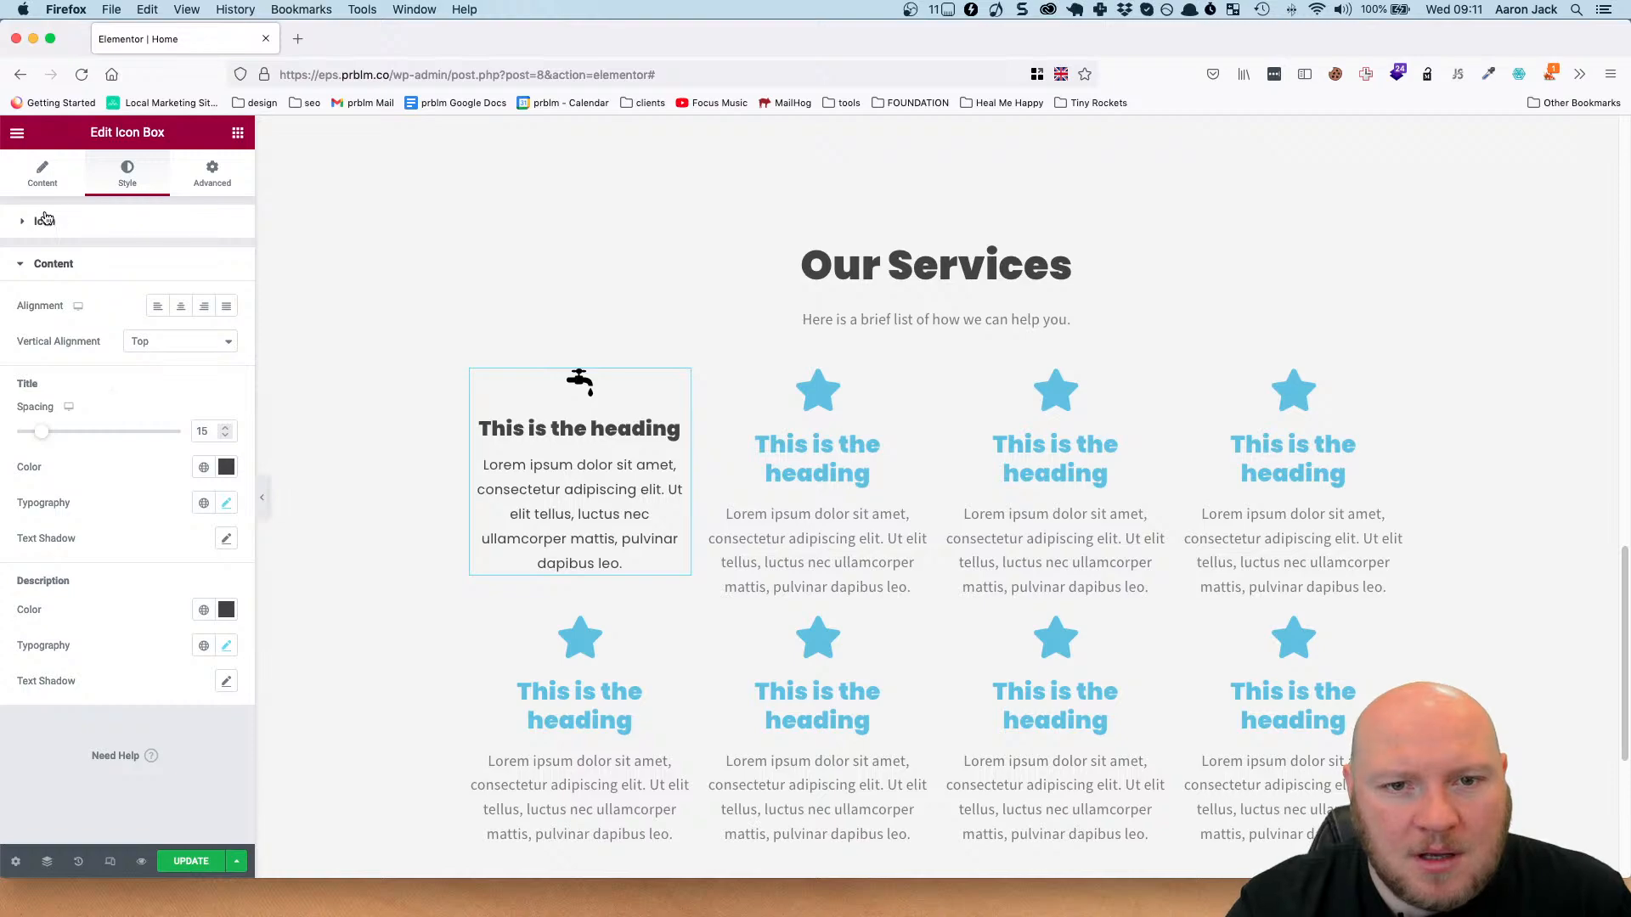
pyautogui.click(45, 221)
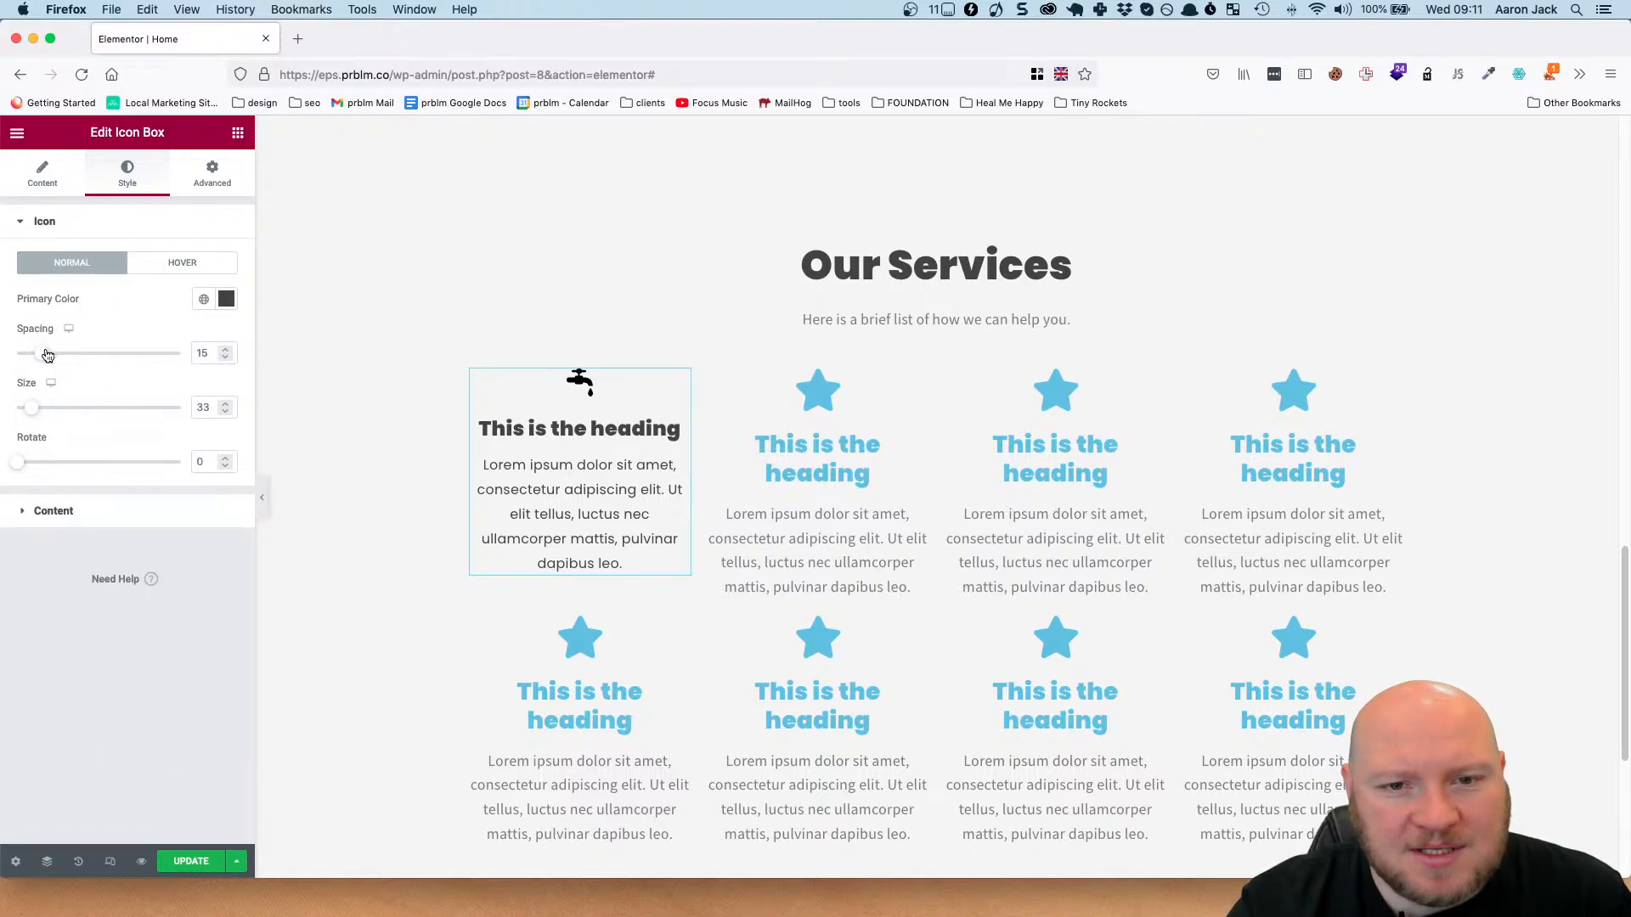
pyautogui.moveTo(48, 354); pyautogui.dragTo(56, 354)
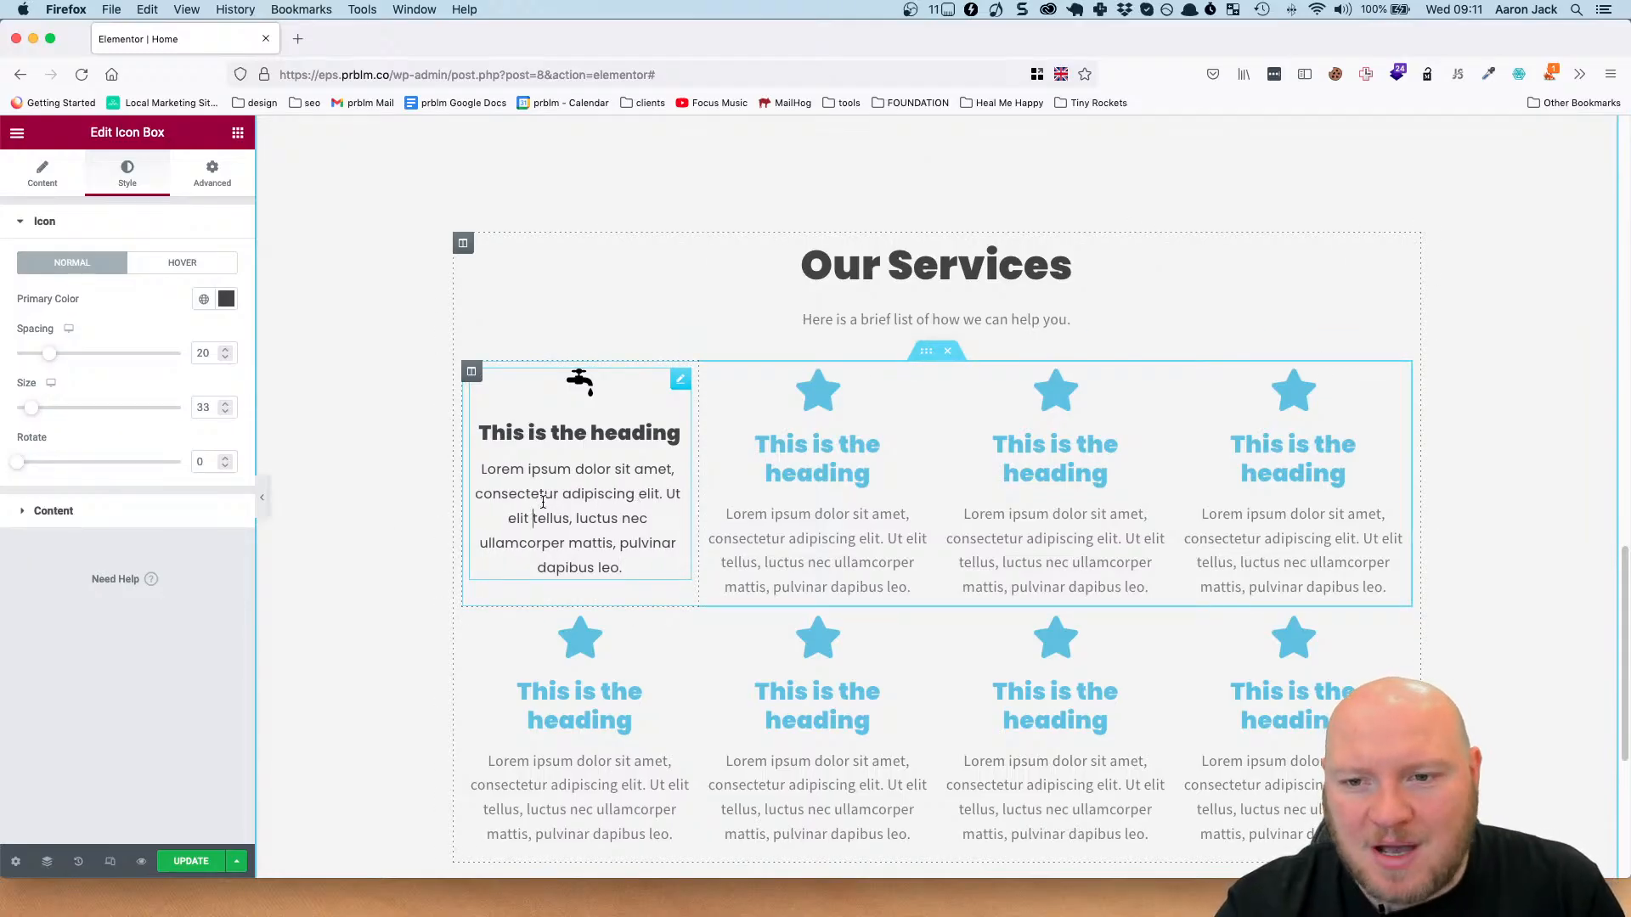
# Replace the first icon box's heading text with "Servicing".
pyautogui.click(628, 440)
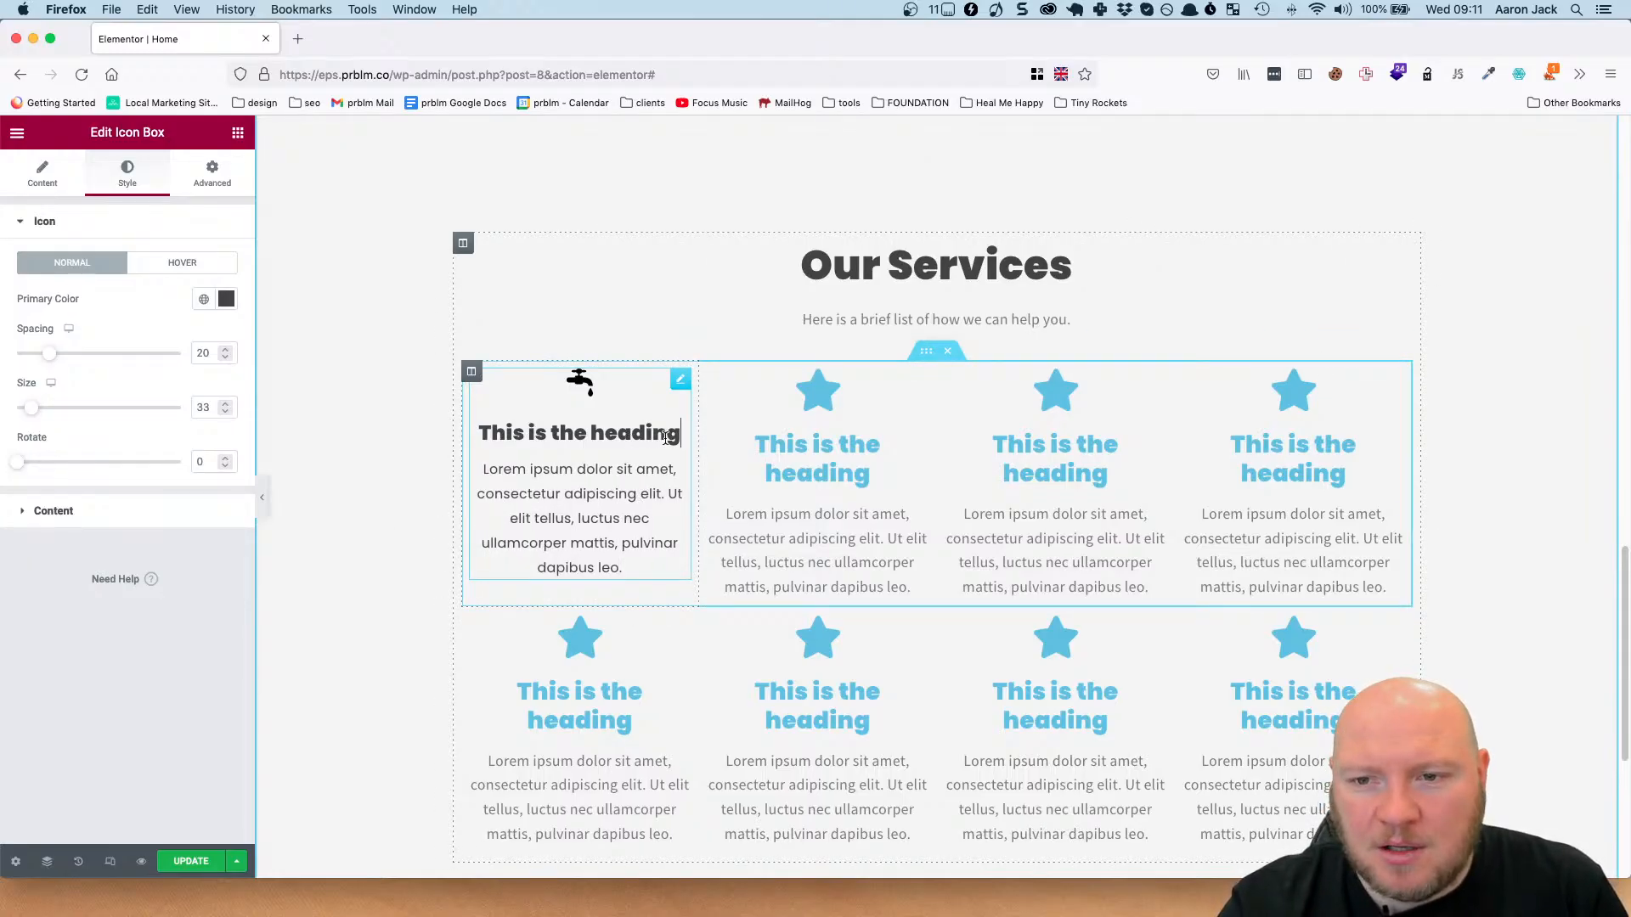
pyautogui.moveTo(680, 434); pyautogui.dragTo(473, 430)
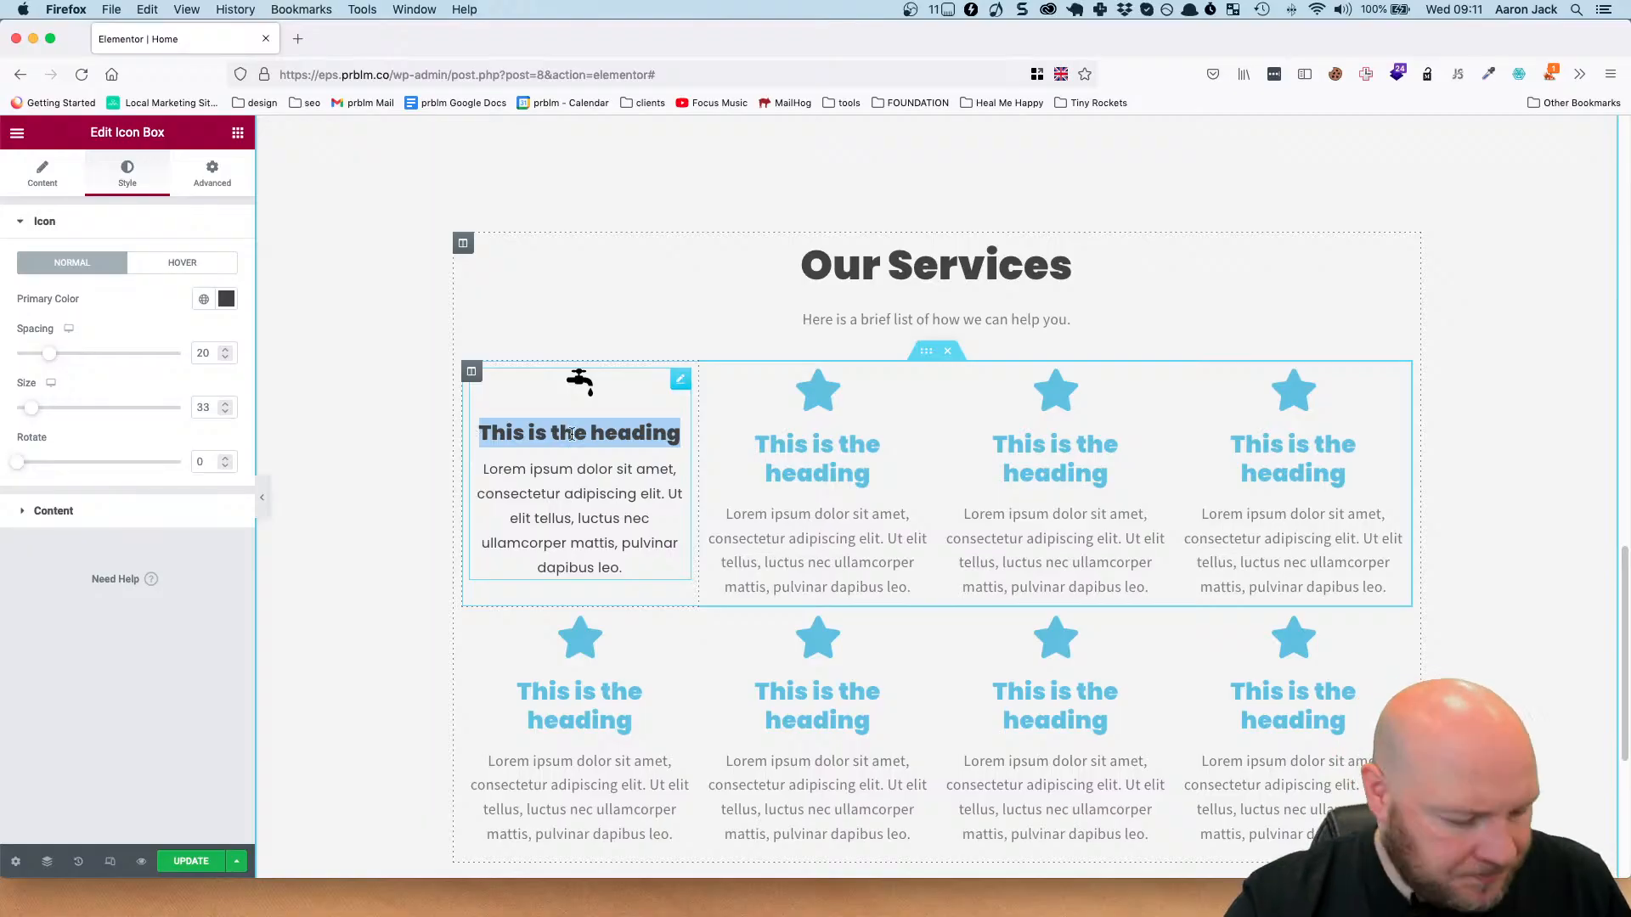
pyautogui.write('Servicing')
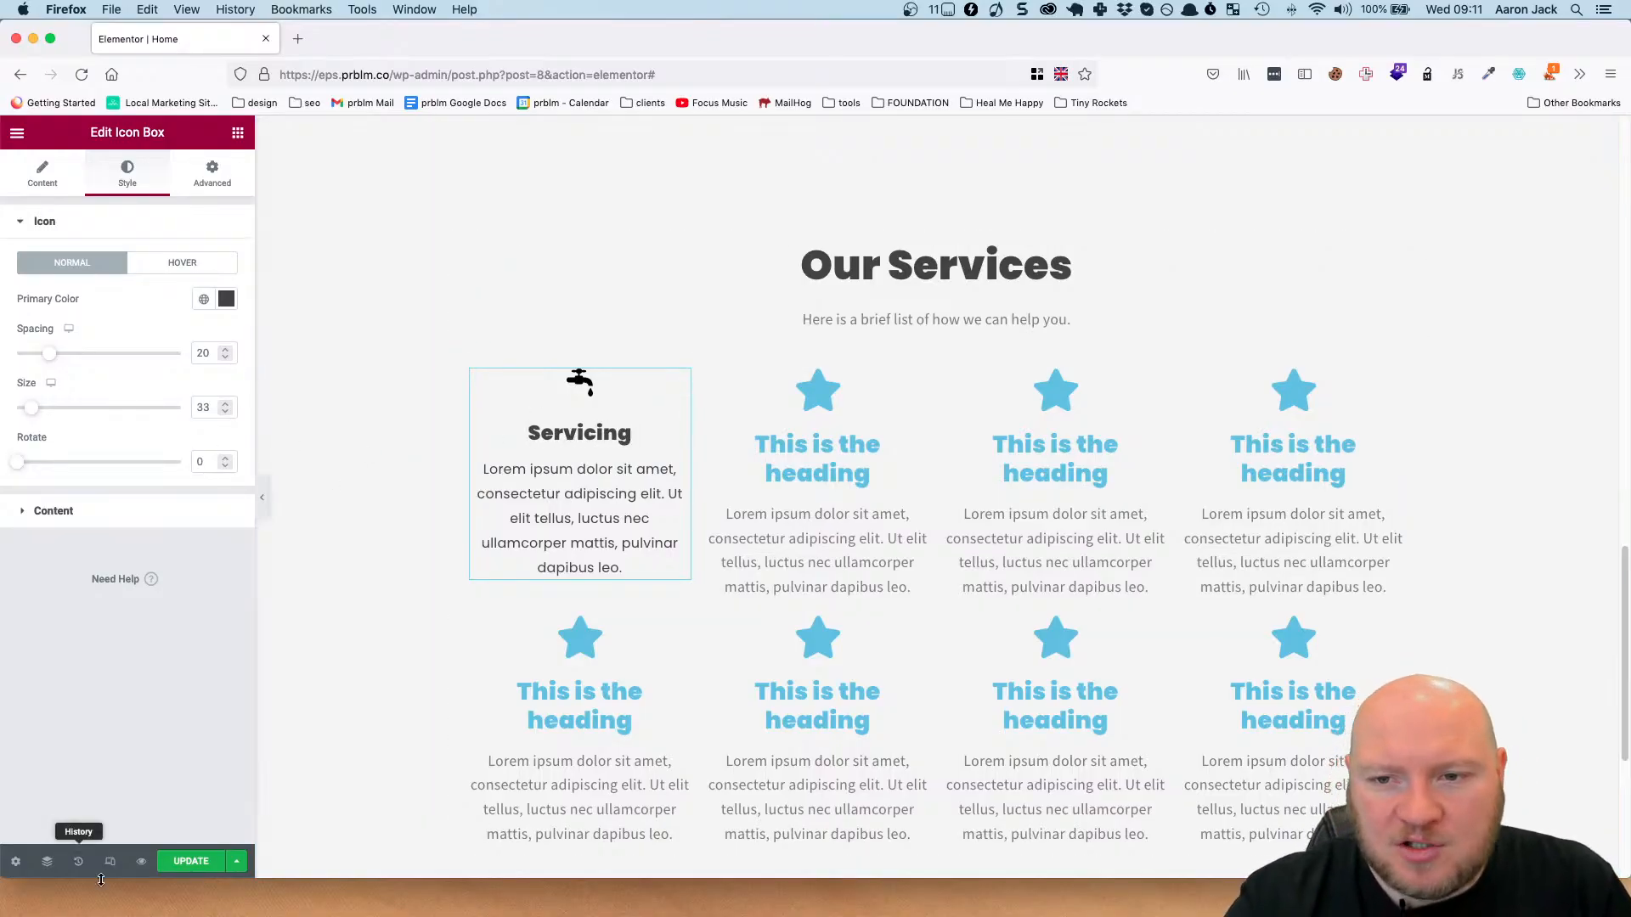
# Compare the first icon box in Elementor with the Our Services design in Figma at 100% zoom.
pyautogui.press('super+Tab')
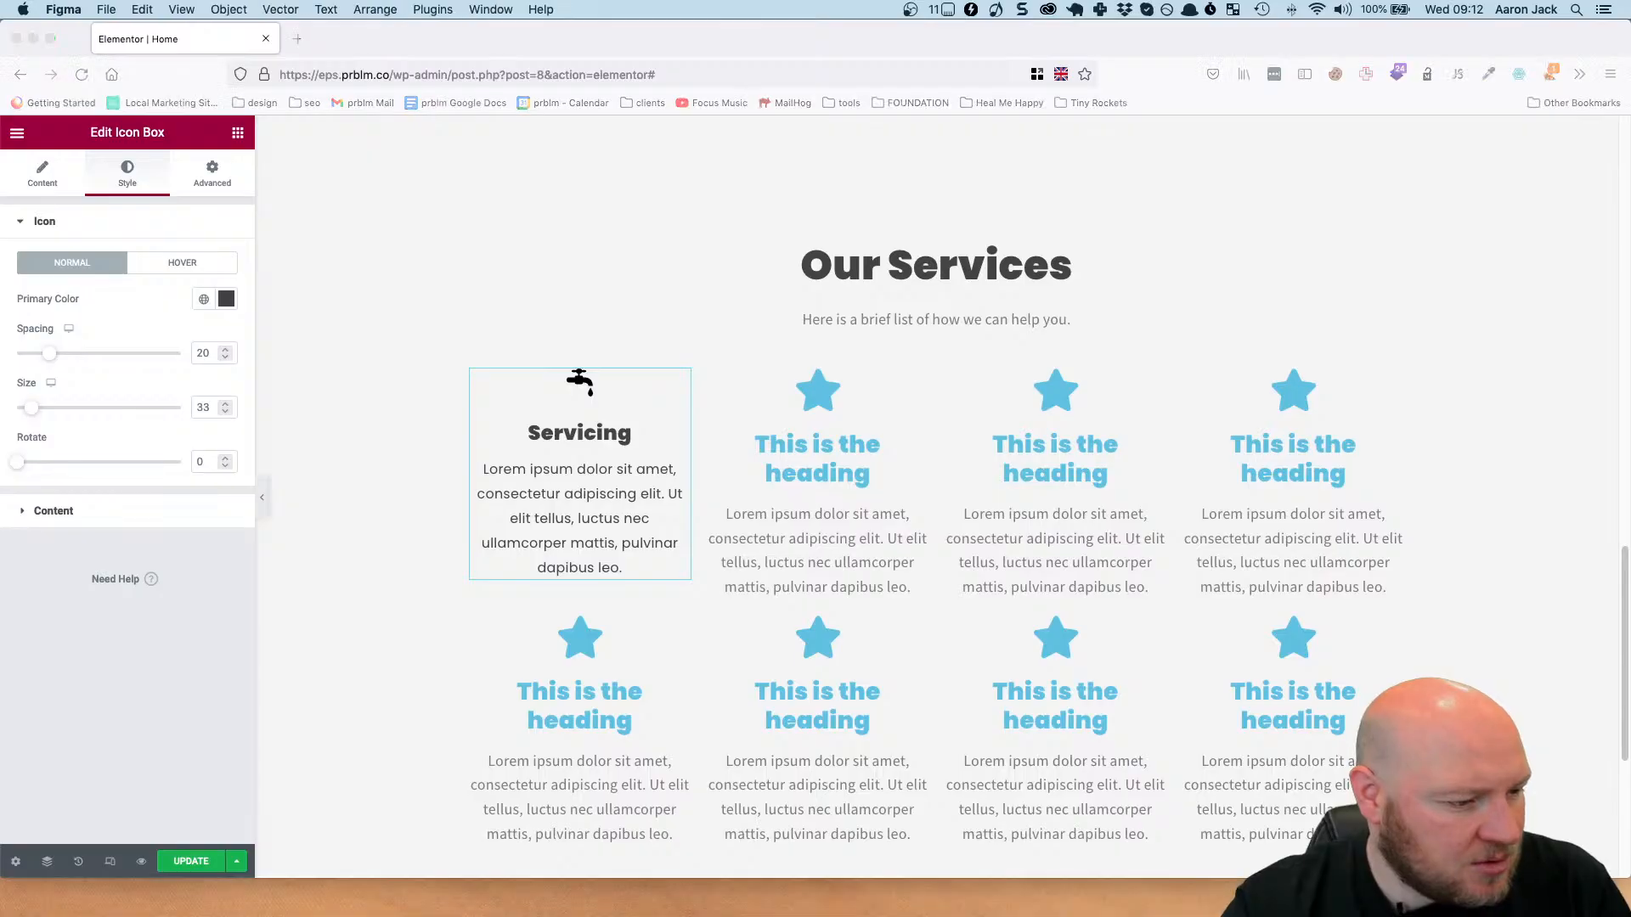
pyautogui.click(813, 295)
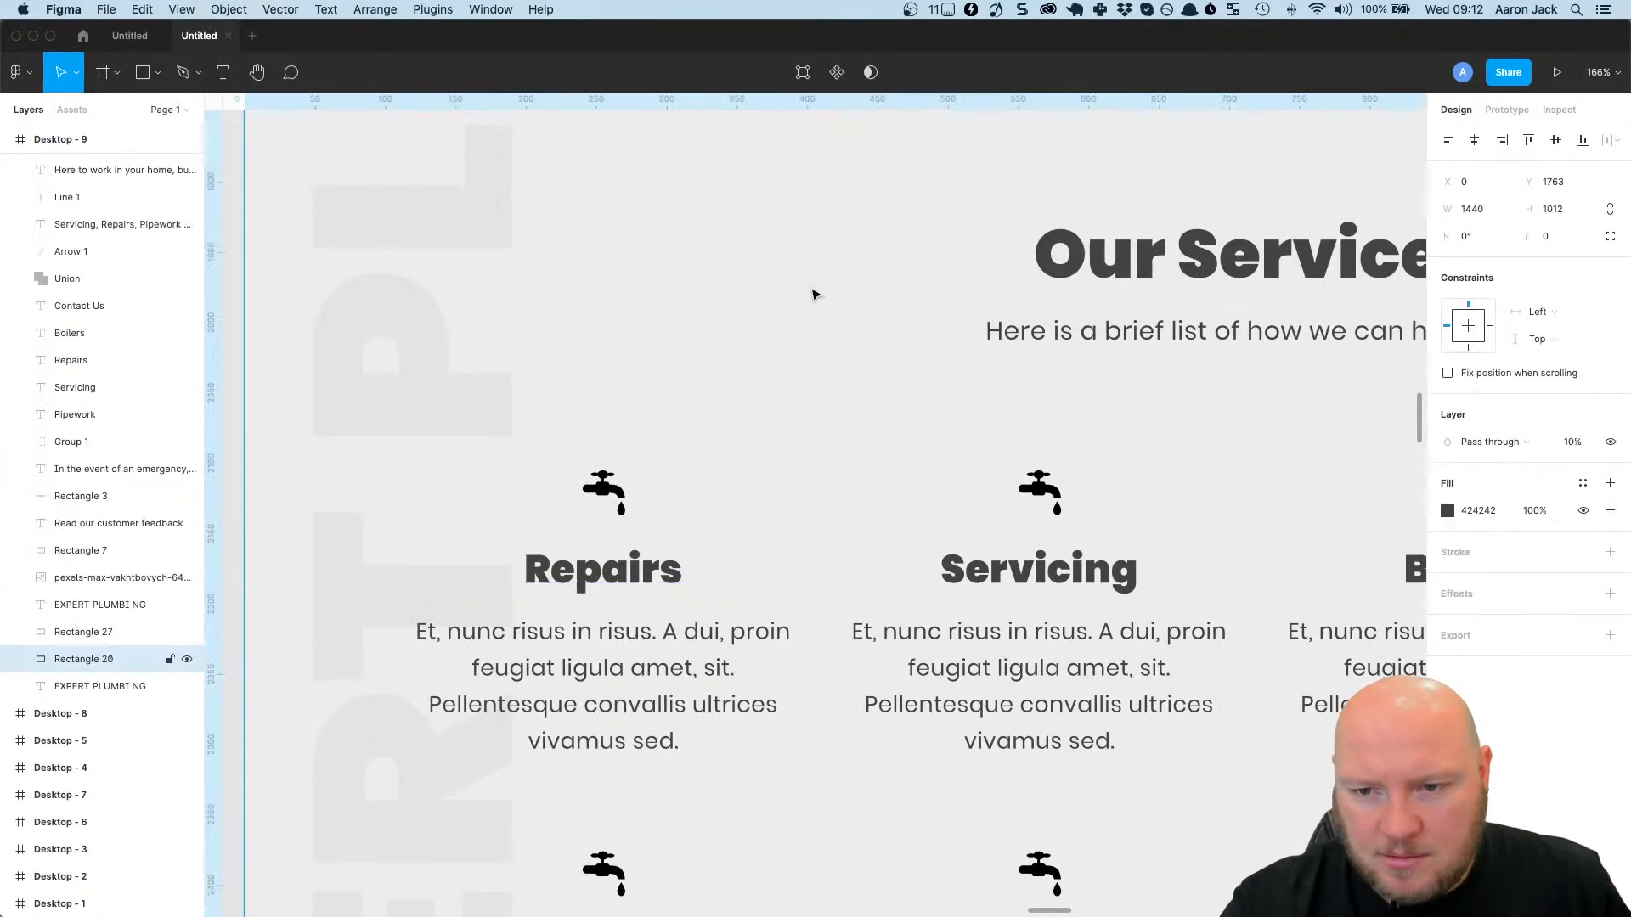
pyautogui.hotkey('shift', '0')
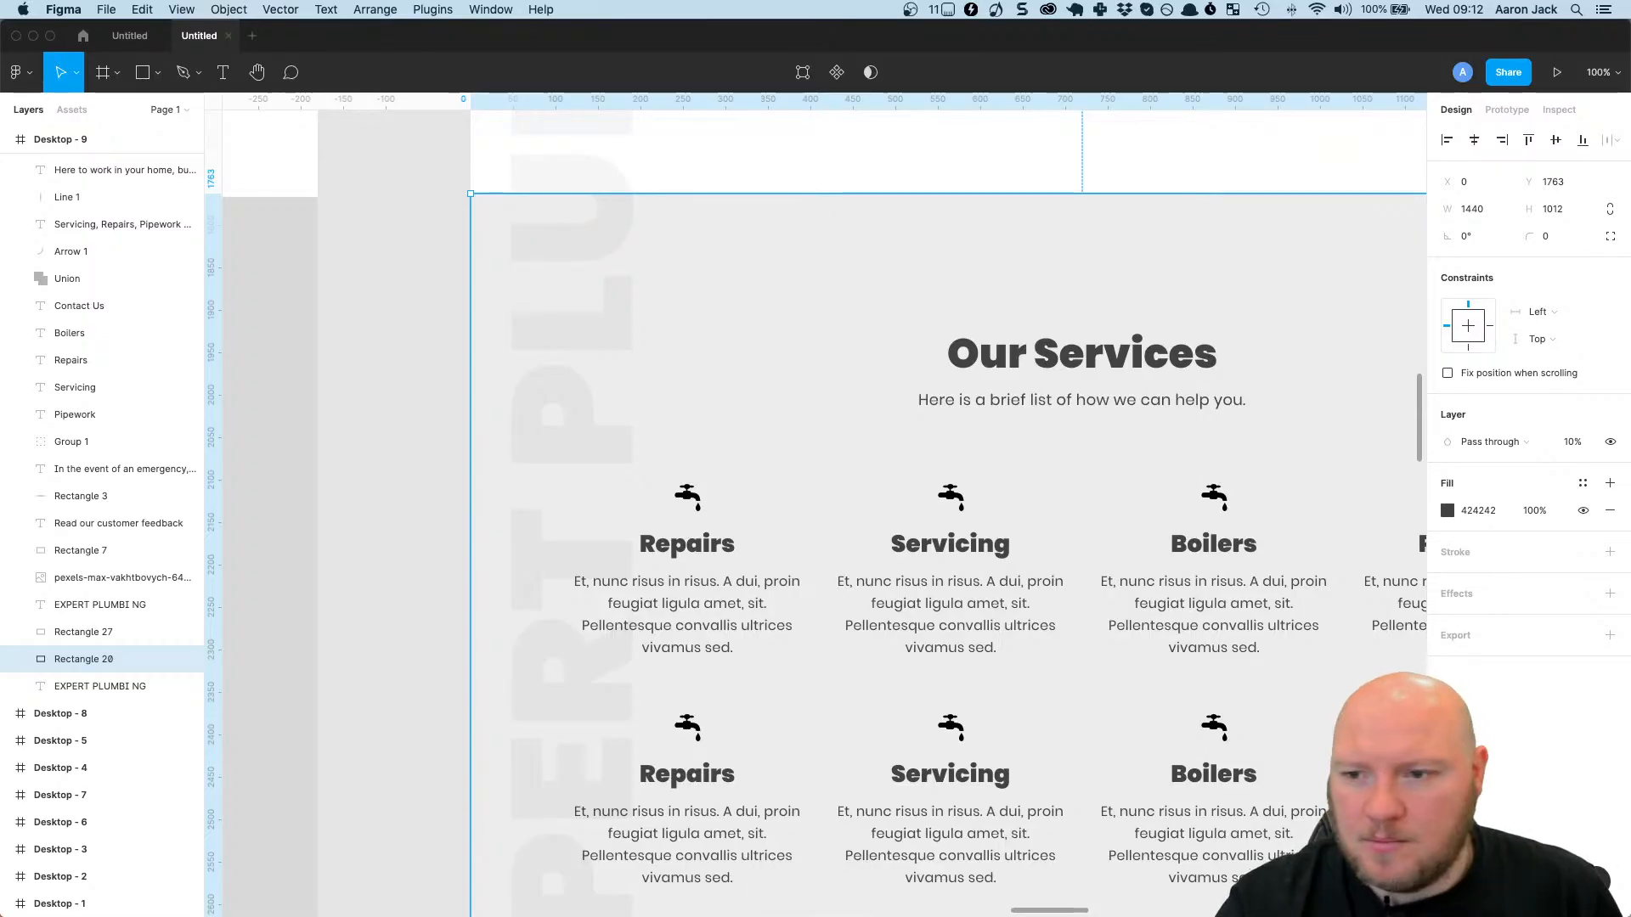
pyautogui.press('super+Tab')
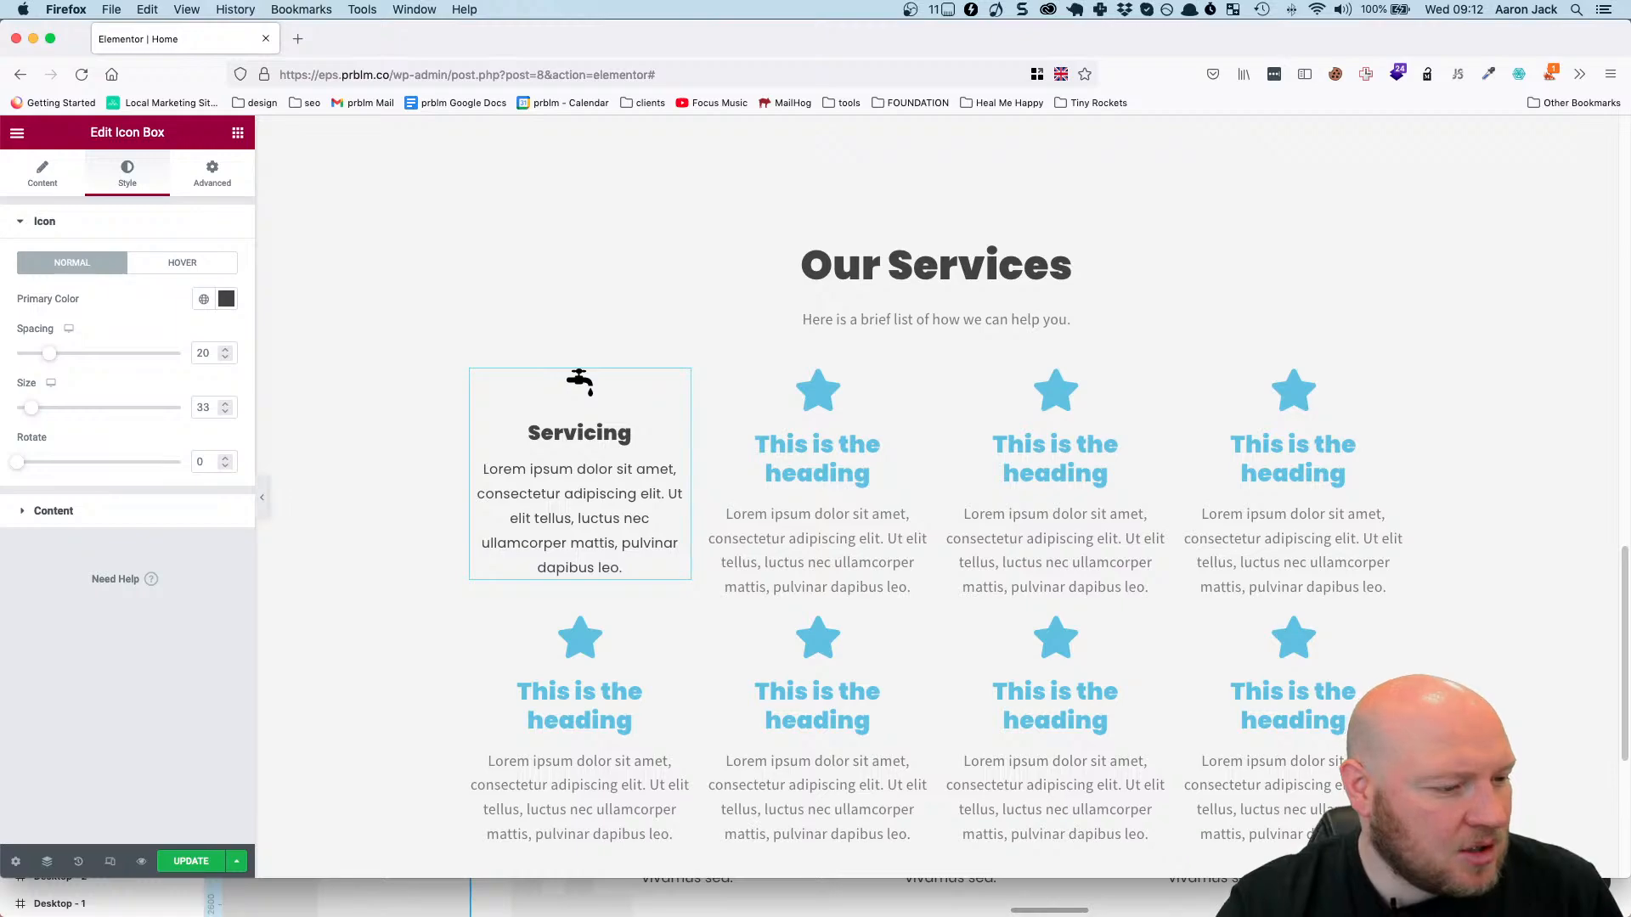
pyautogui.press('super+Tab')
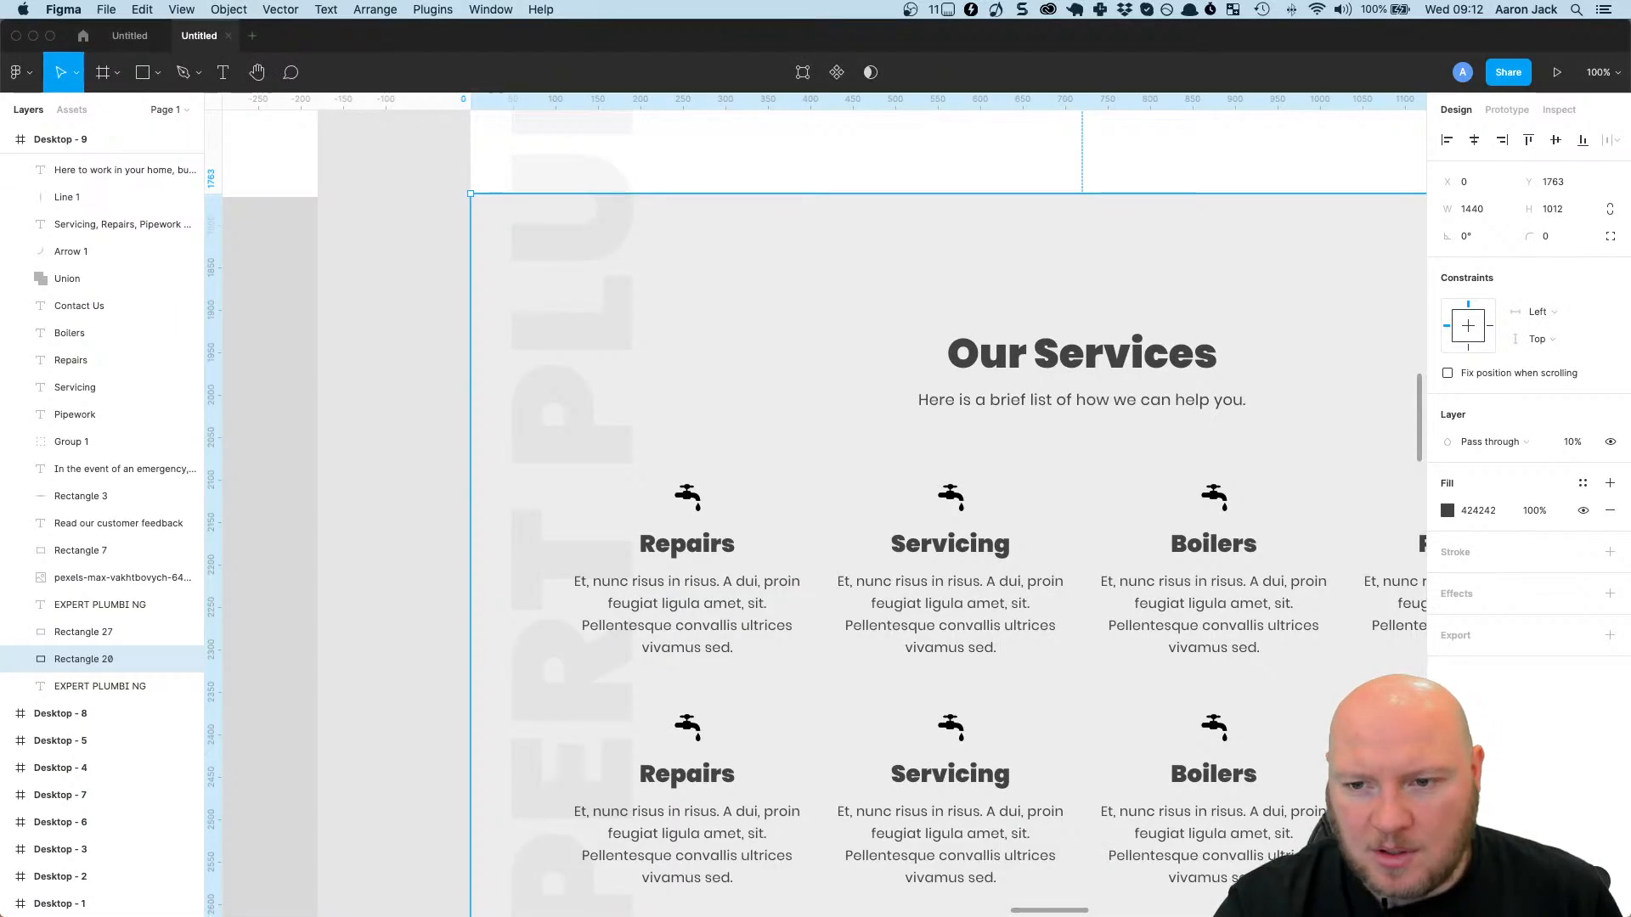
# Switch back to Elementor and set the first icon box's title font size to 26 px.
pyautogui.press('super+Tab')
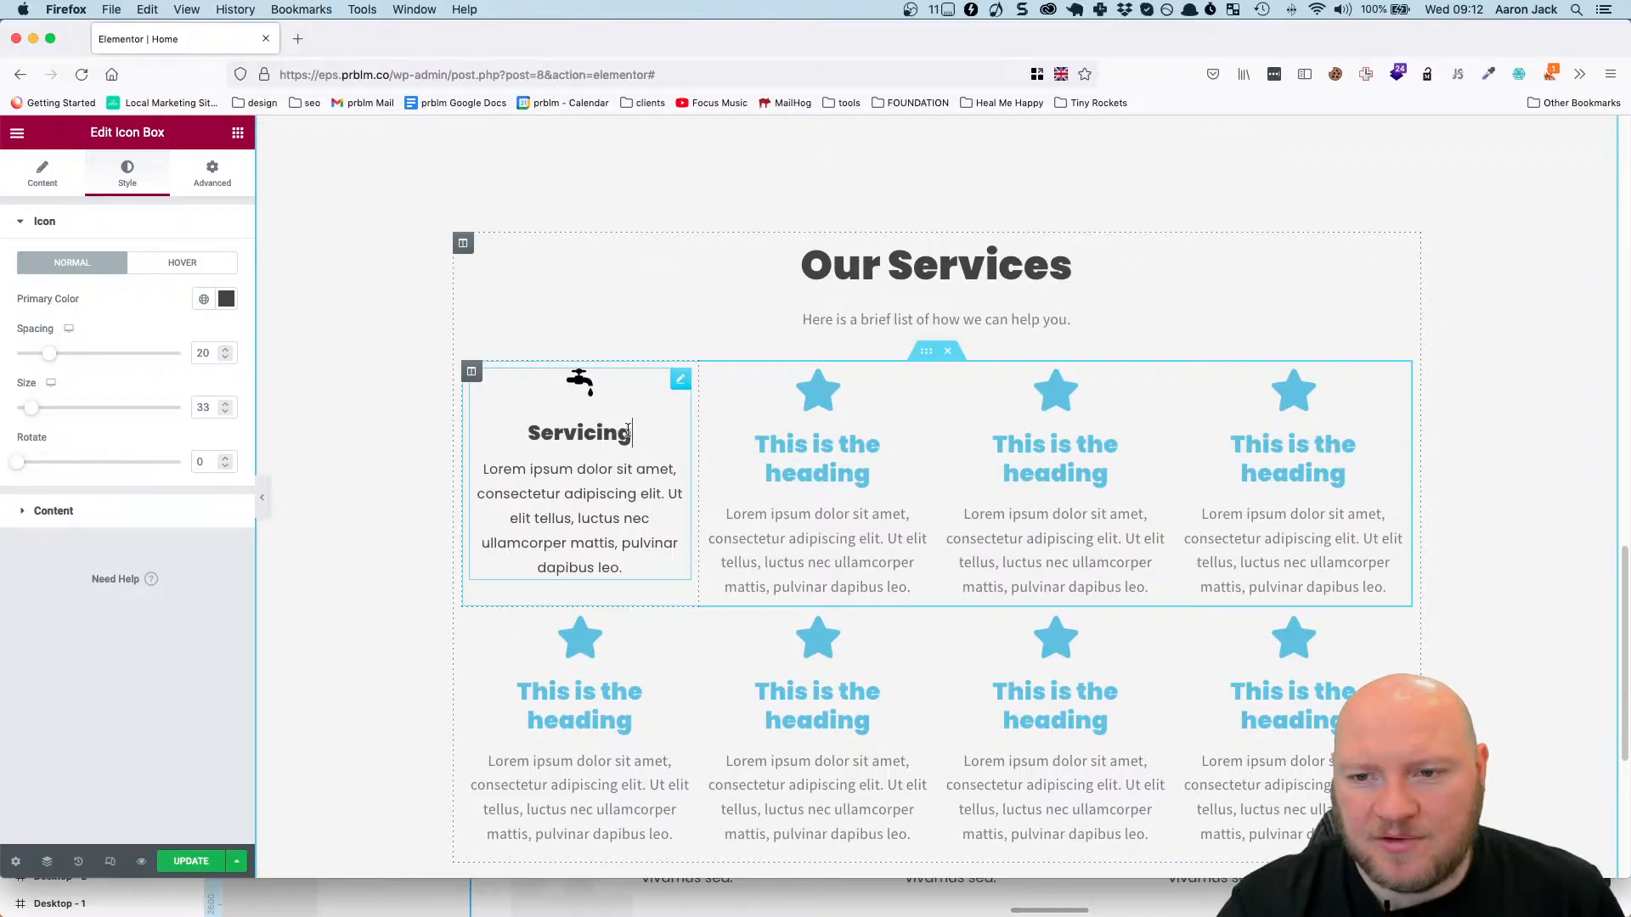
pyautogui.click(56, 178)
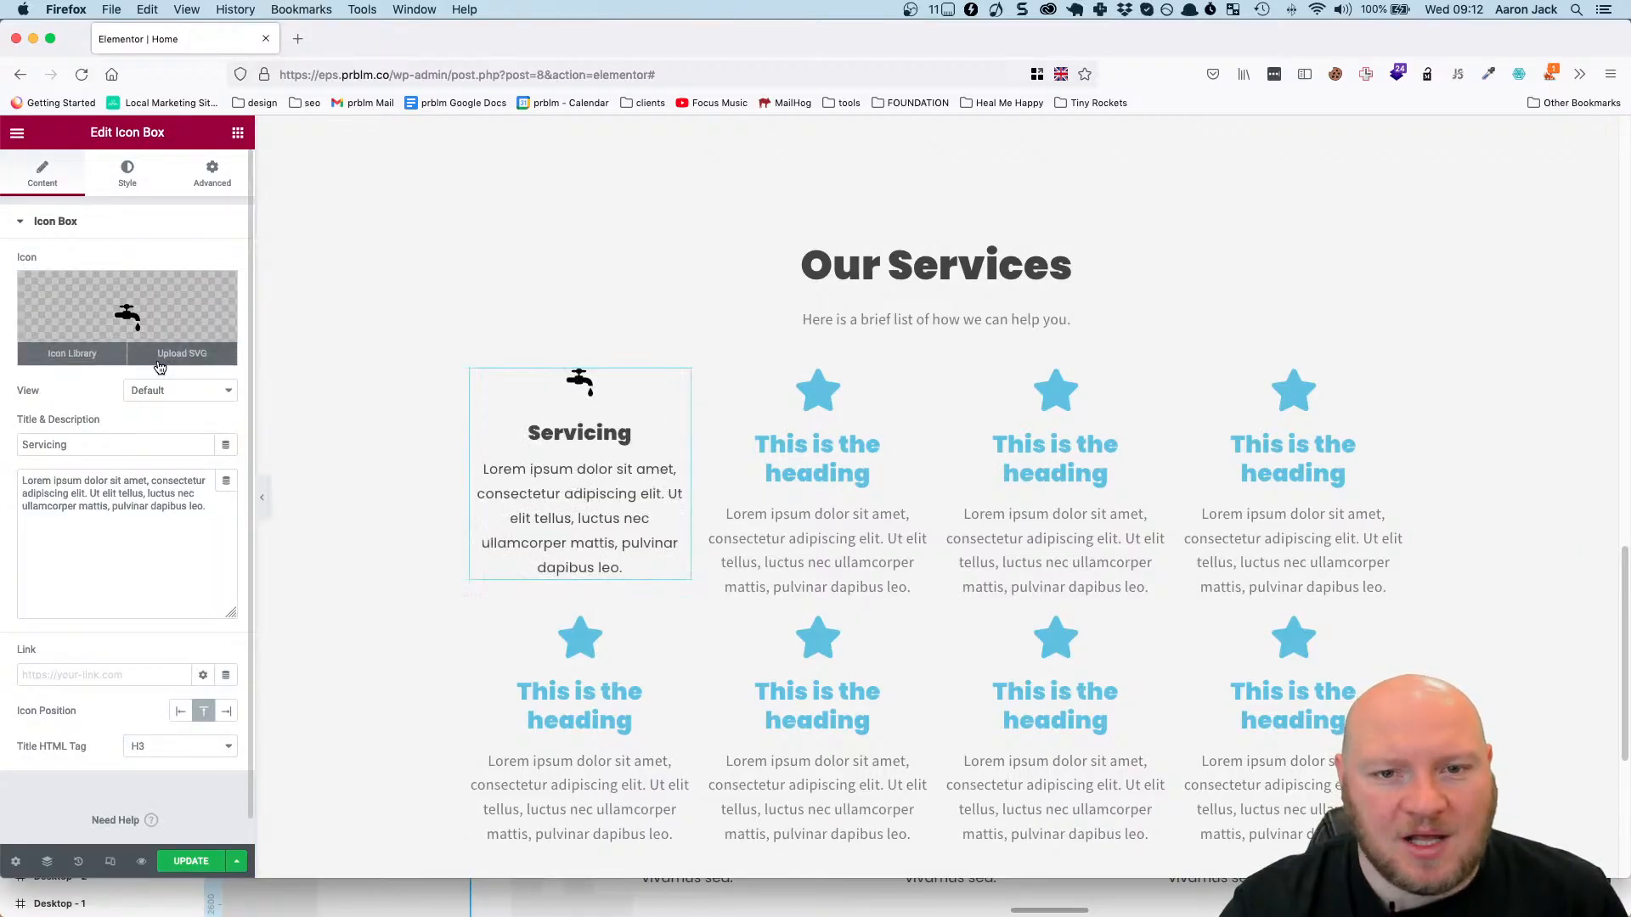
pyautogui.click(119, 178)
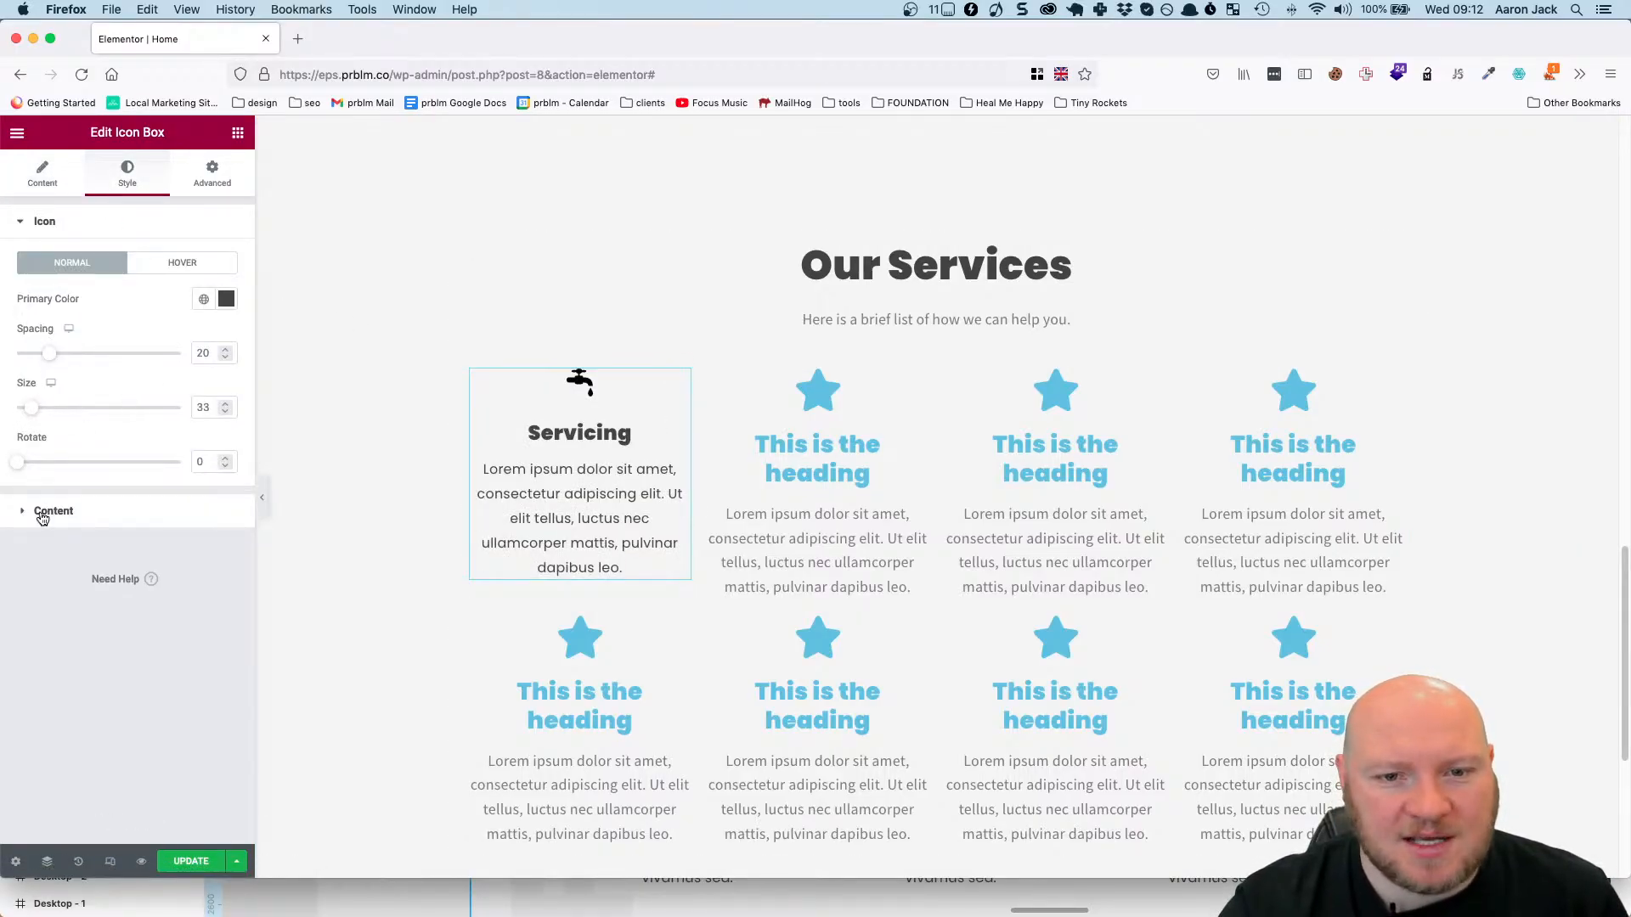
pyautogui.click(42, 513)
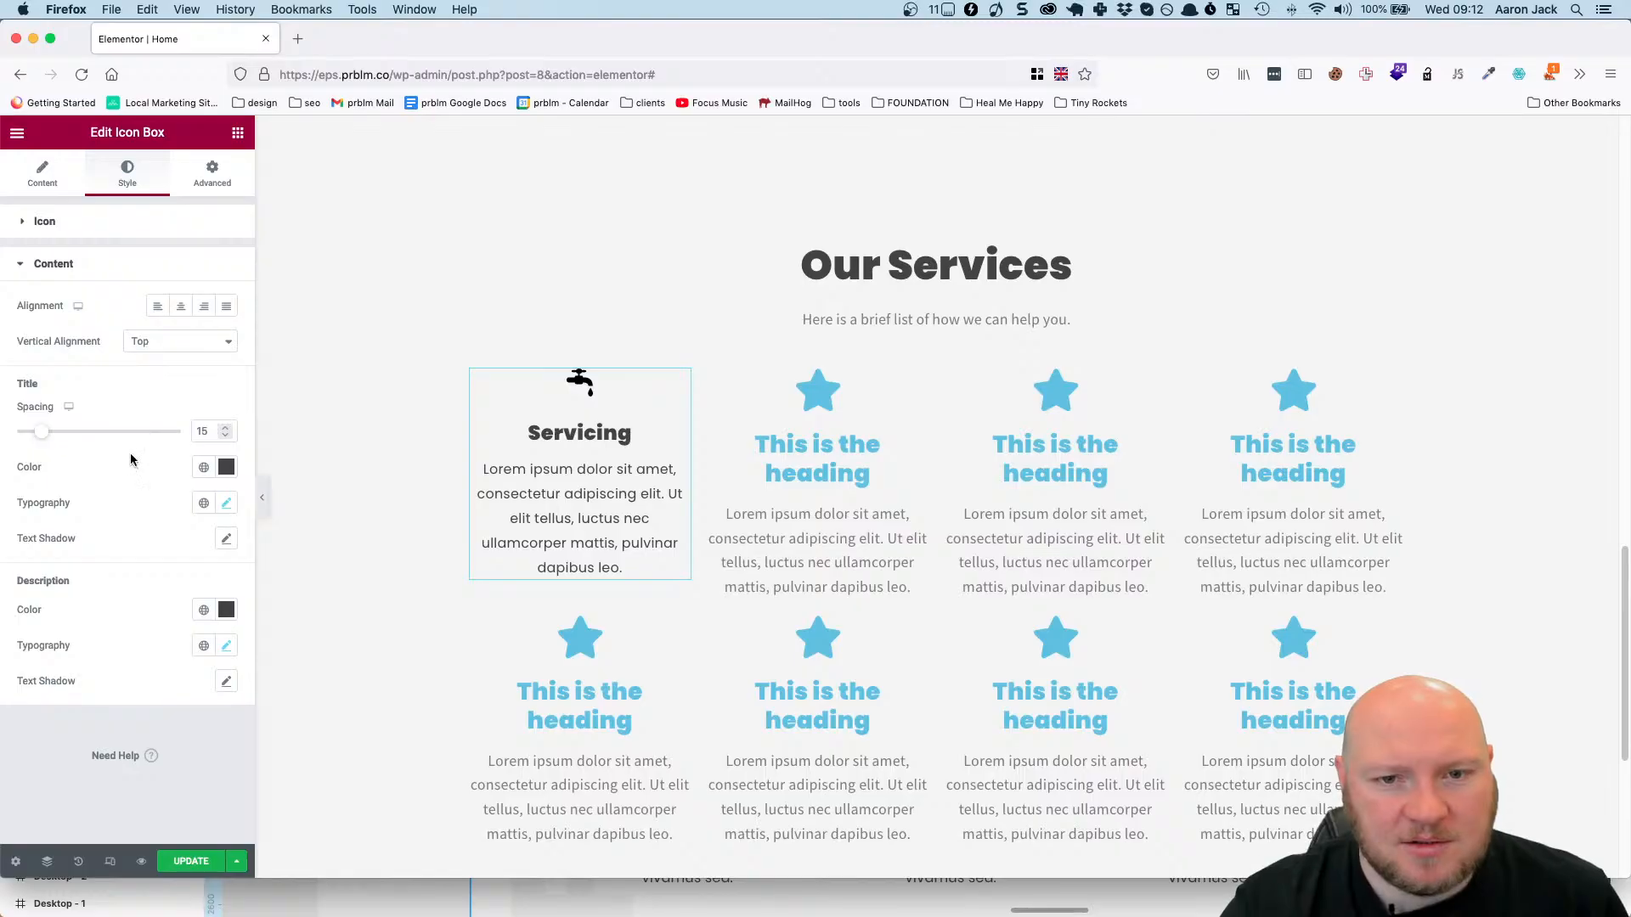
pyautogui.click(224, 504)
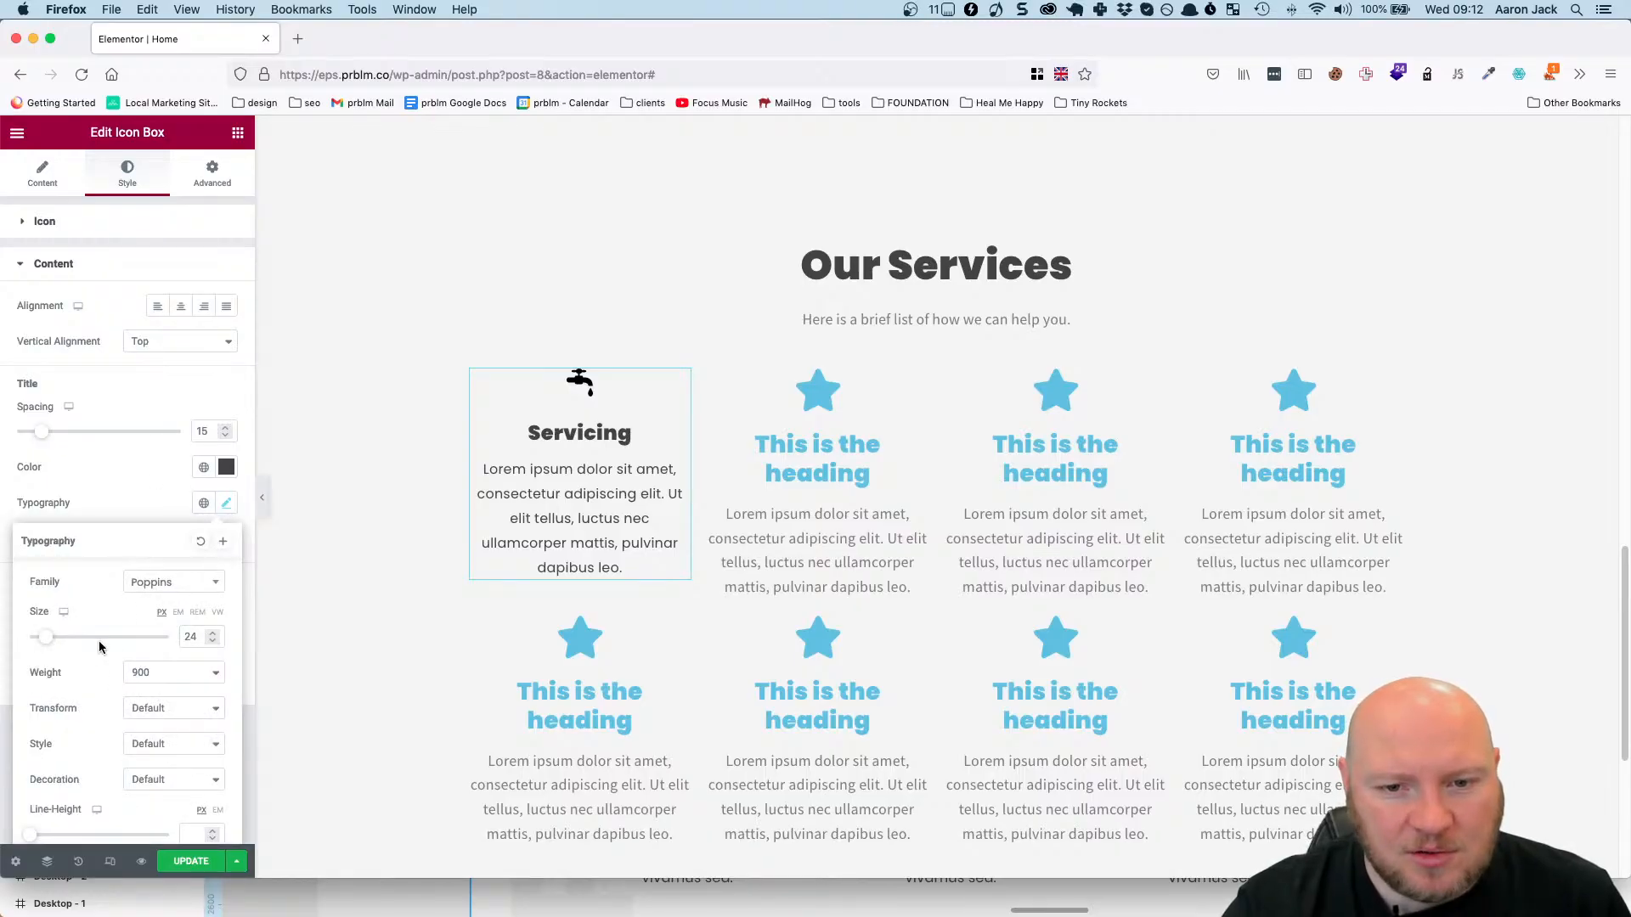
pyautogui.click(213, 632)
pyautogui.click(213, 632)
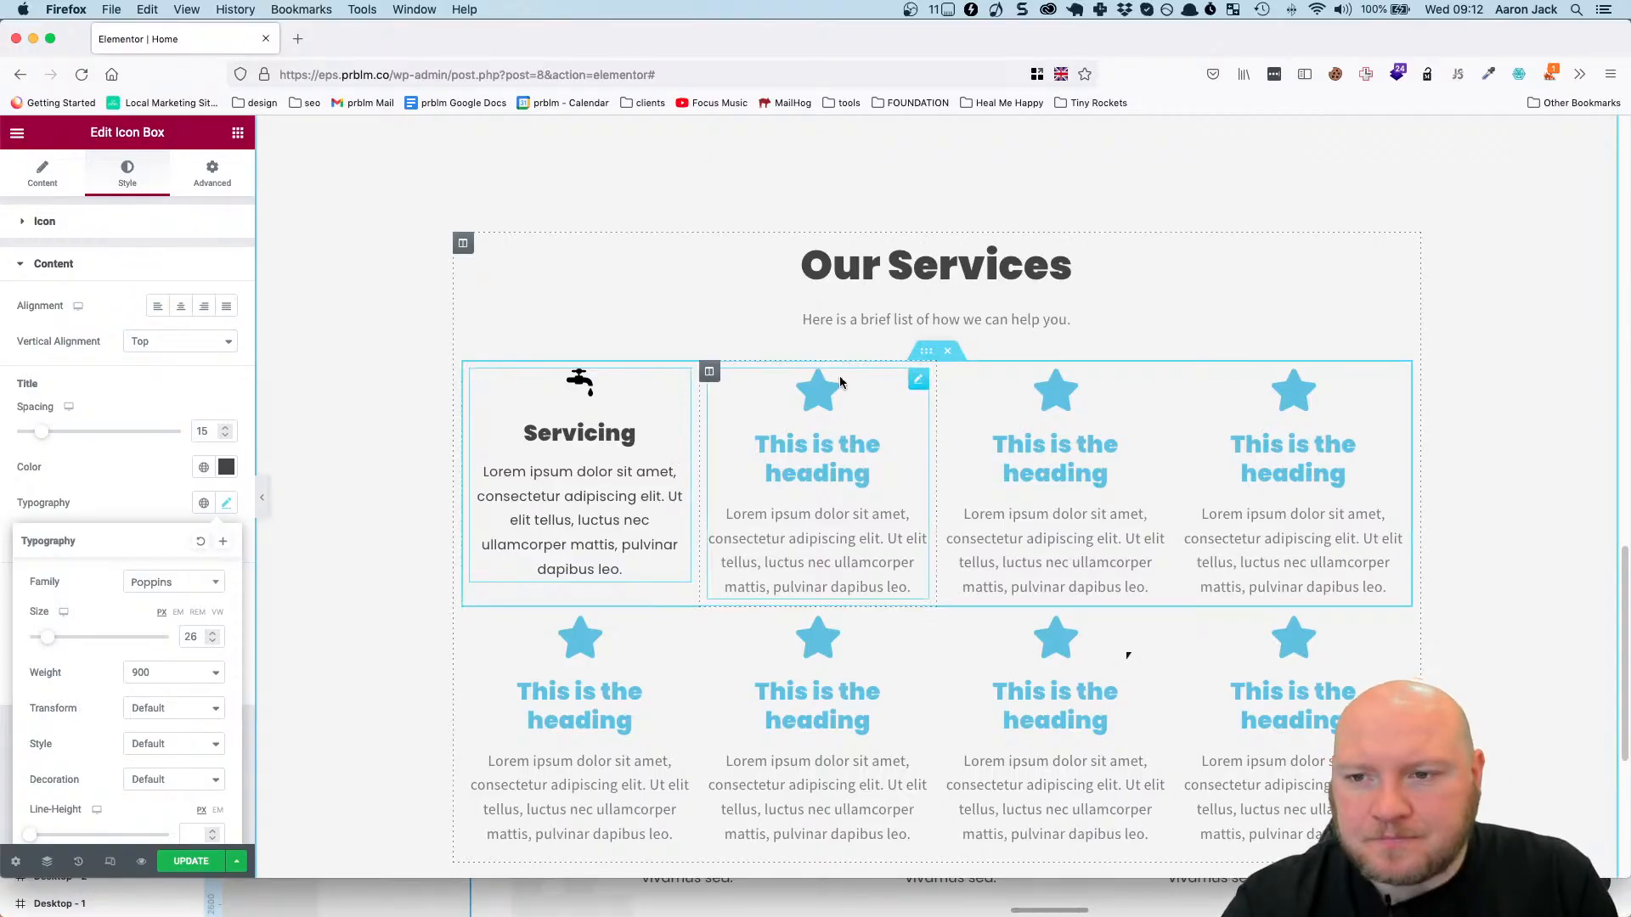
# Delete the three placeholder star icon box columns from the first services row, keeping only the Servicing column.
pyautogui.rightClick(916, 381)
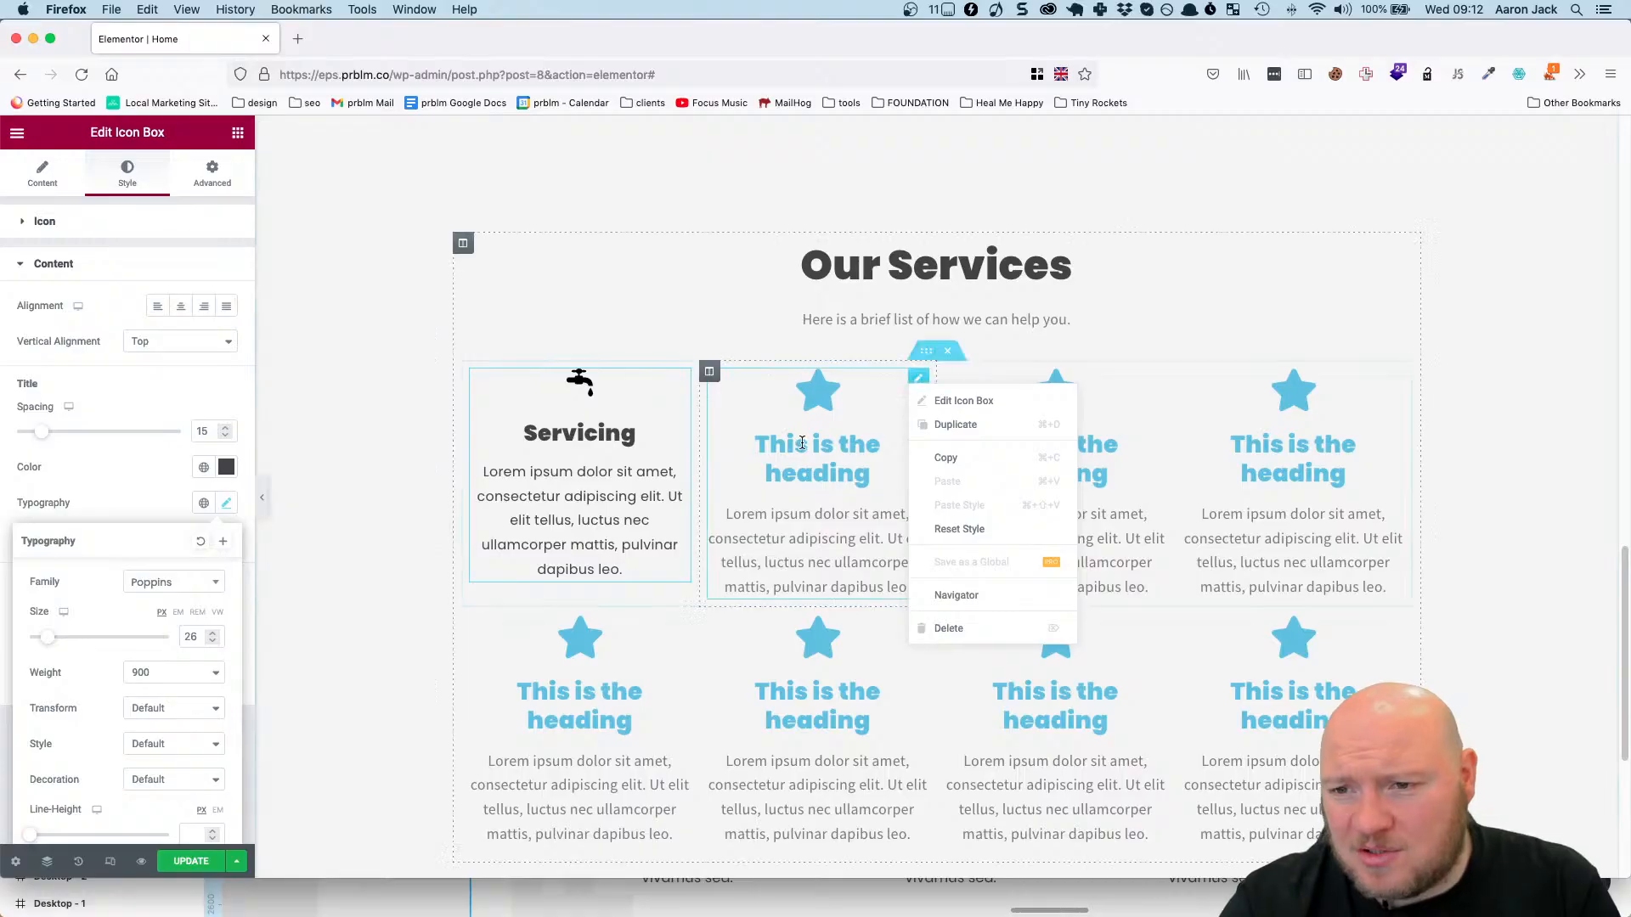
pyautogui.click(727, 372)
pyautogui.rightClick(711, 372)
pyautogui.click(740, 620)
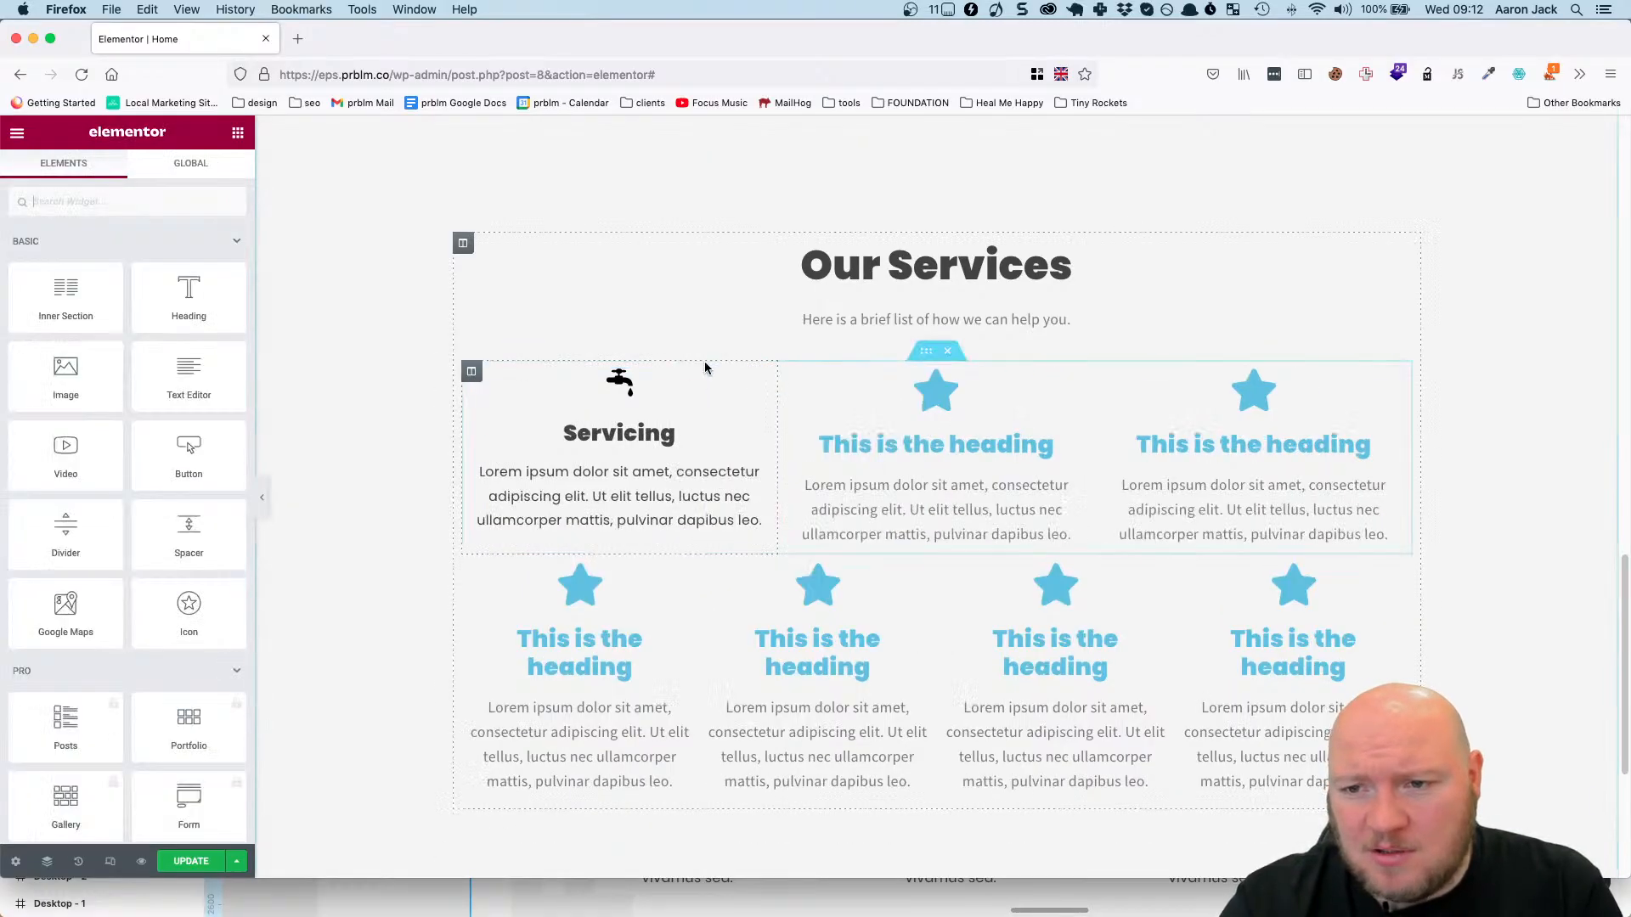
pyautogui.rightClick(779, 374)
pyautogui.click(807, 620)
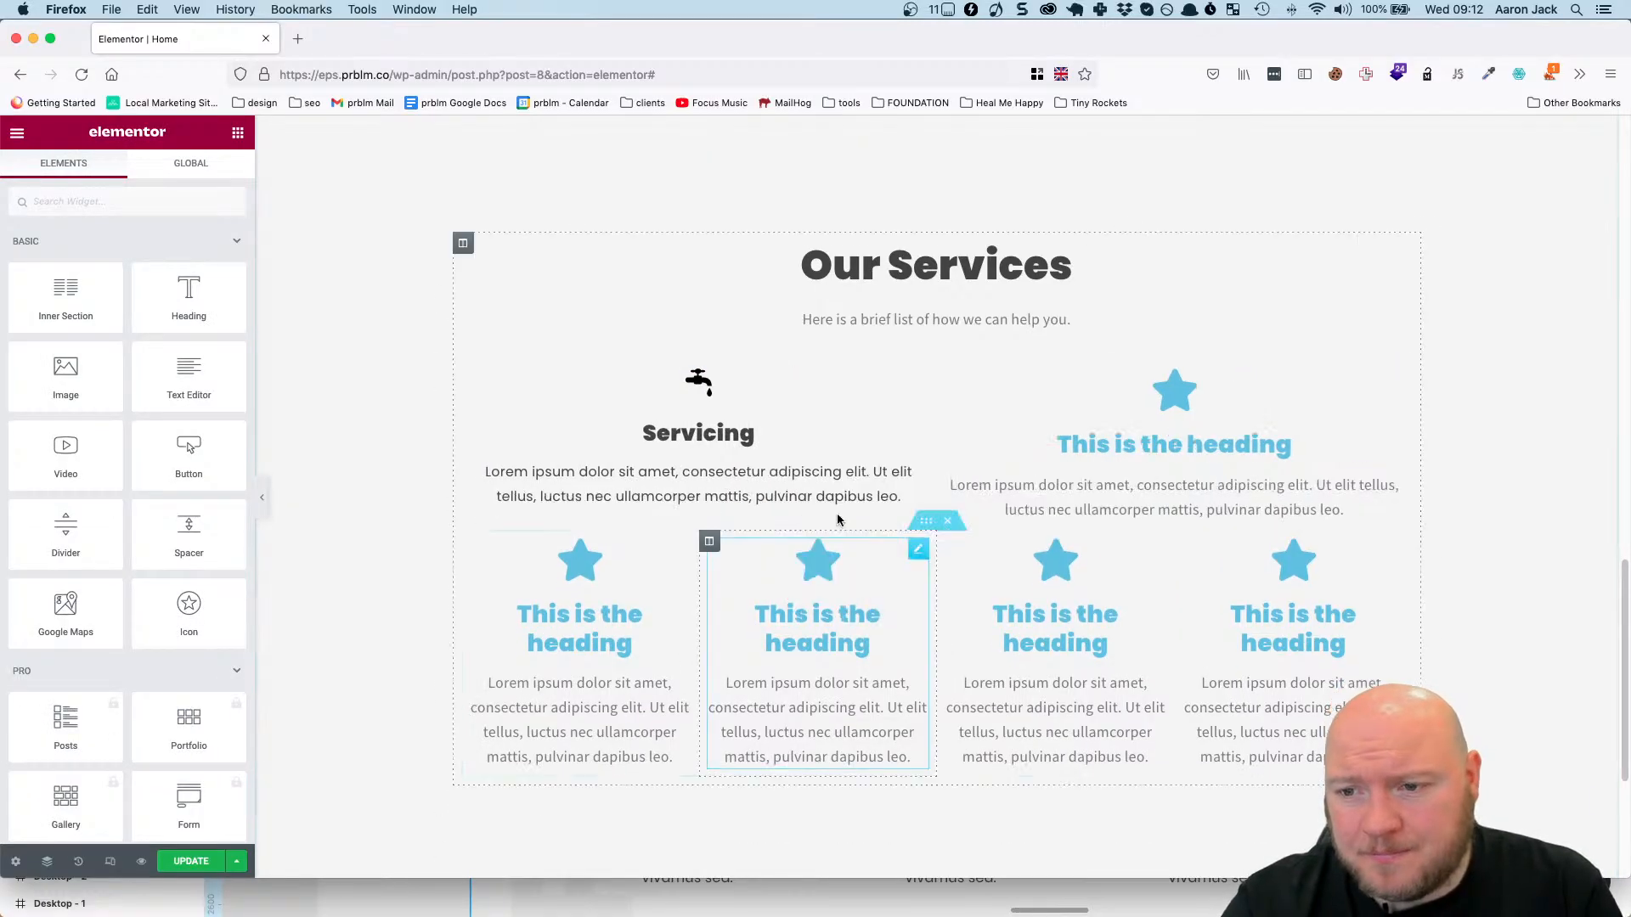
pyautogui.rightClick(947, 371)
pyautogui.click(976, 619)
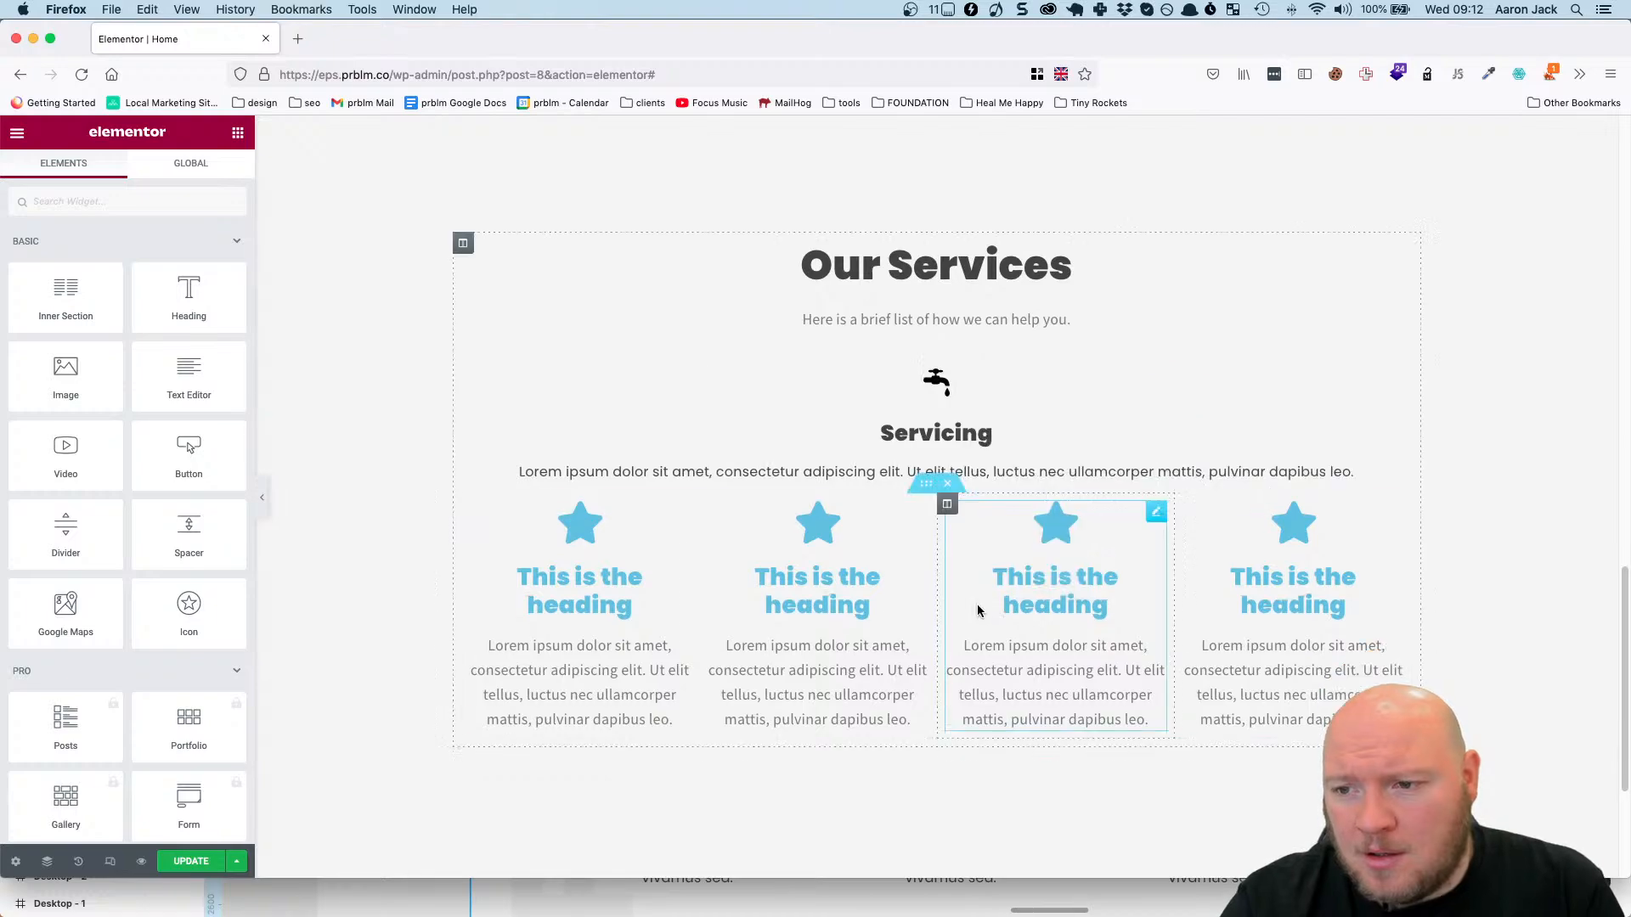
# Duplicate the Servicing column three times to fill the first services row with four columns.
pyautogui.rightClick(470, 372)
pyautogui.click(480, 387)
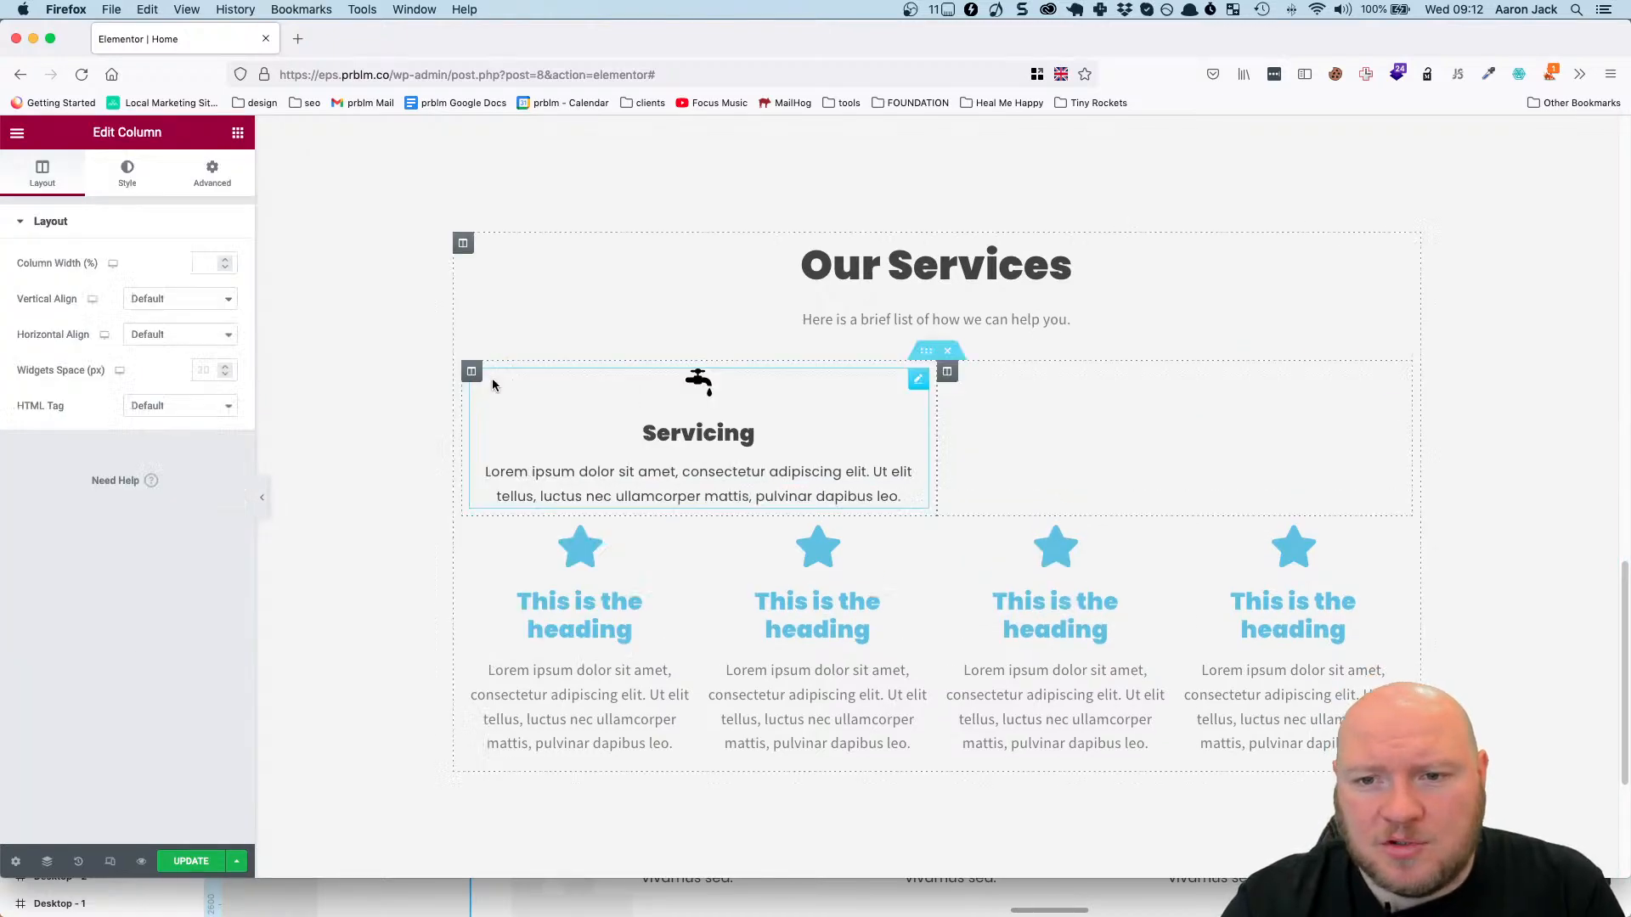
pyautogui.rightClick(472, 376)
pyautogui.click(495, 411)
pyautogui.rightClick(471, 373)
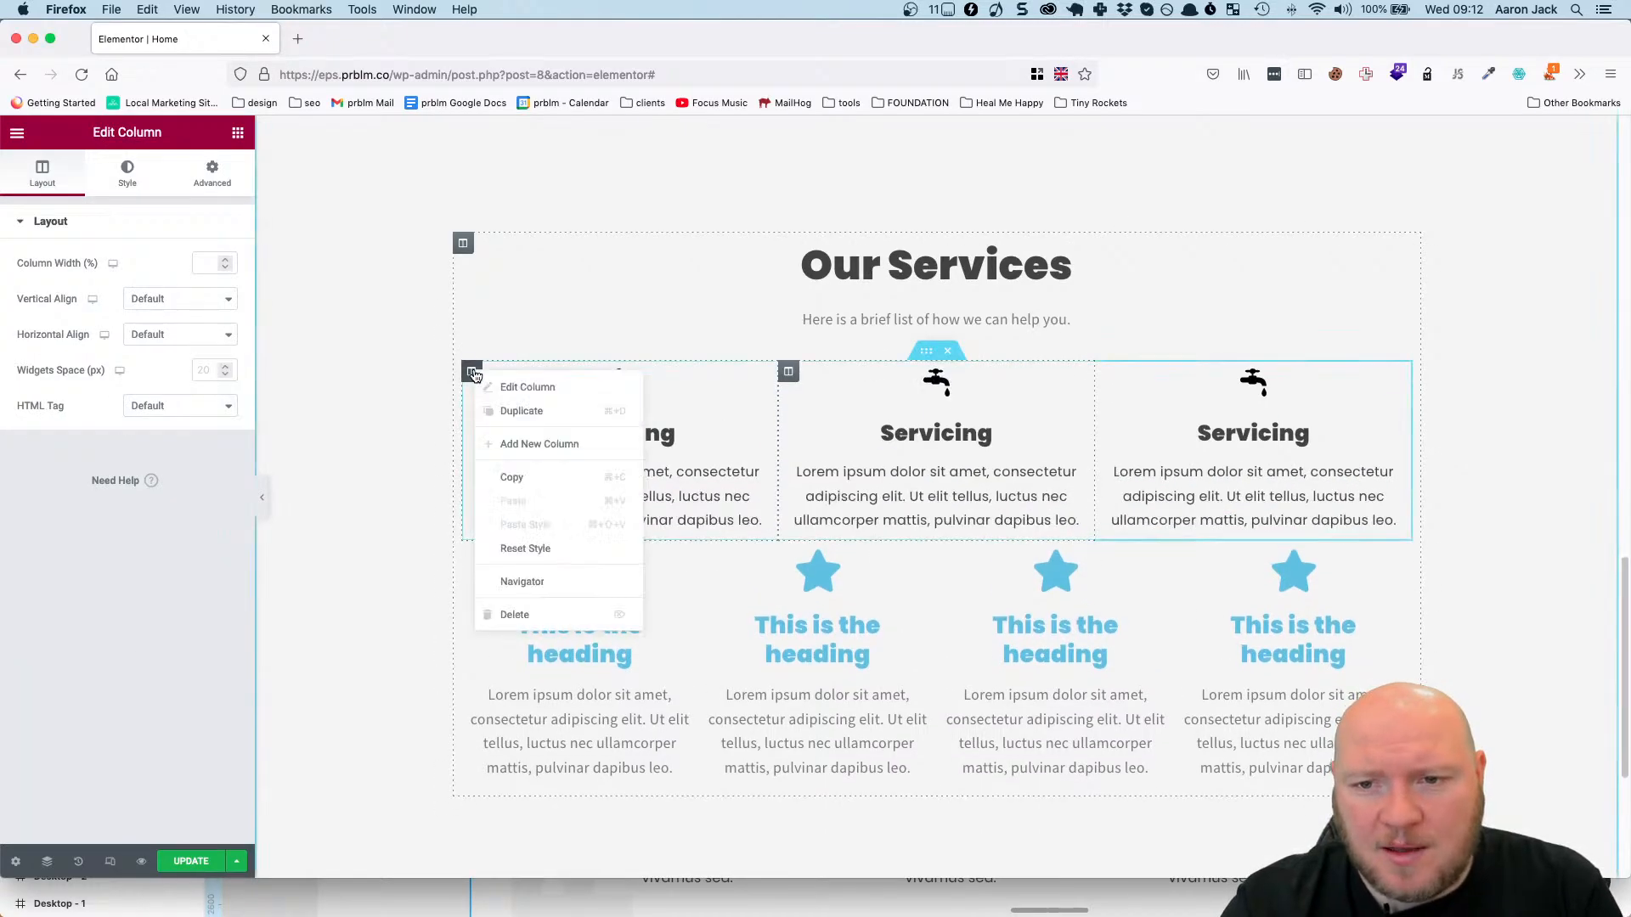
pyautogui.click(497, 415)
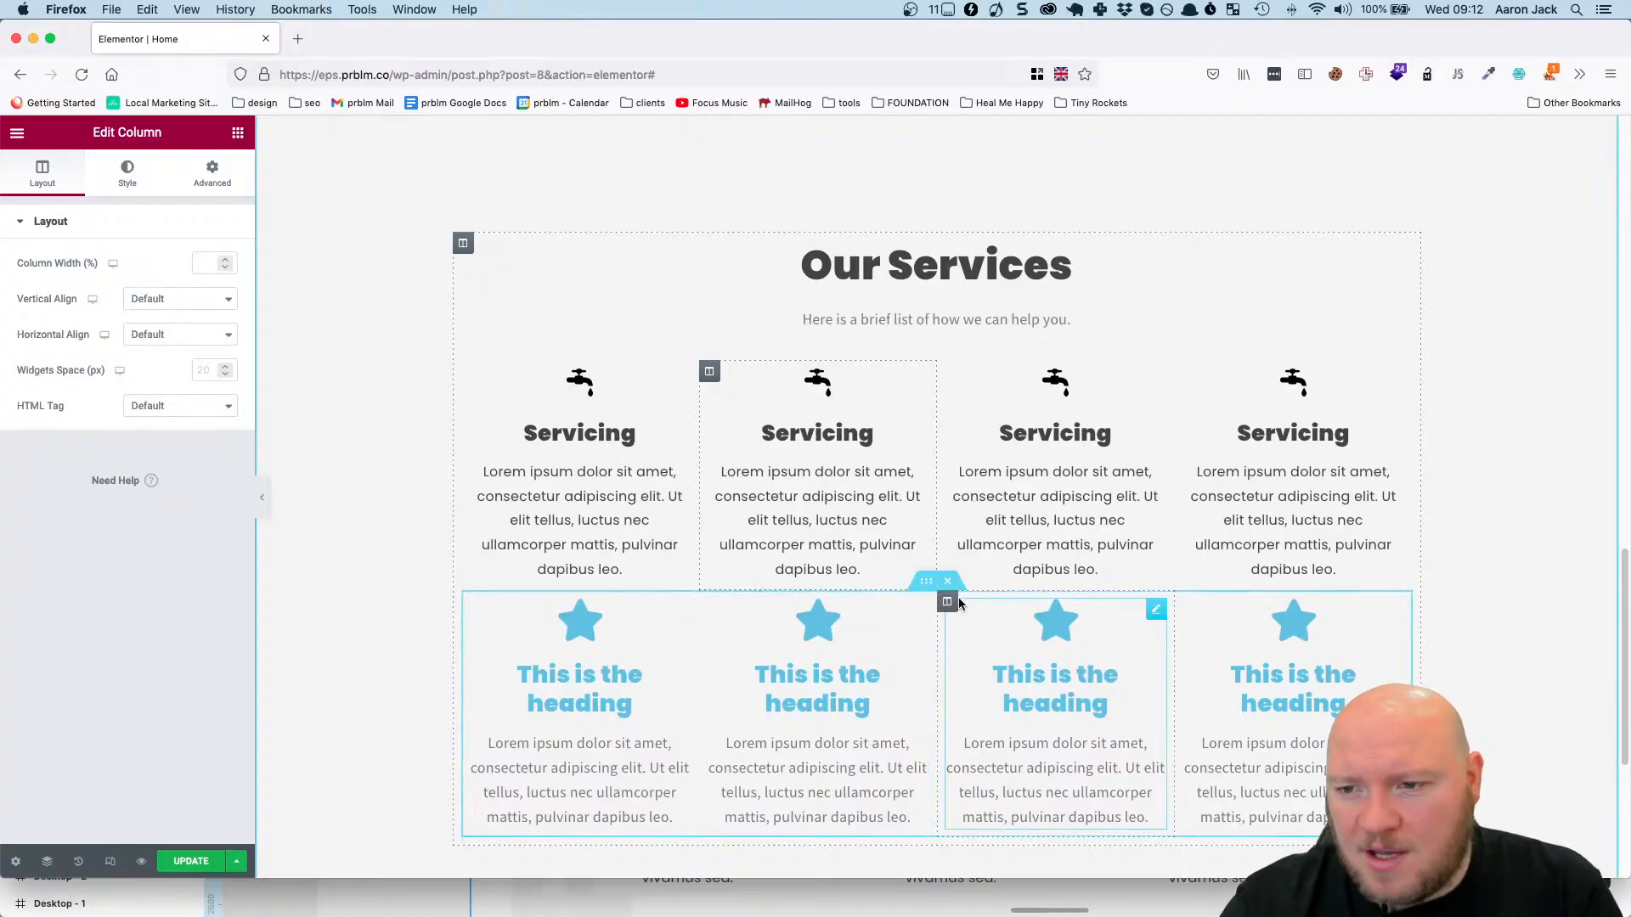
# Delete the second row of placeholder icon boxes and duplicate the finished Servicing row in its place.
pyautogui.click(950, 584)
pyautogui.click(927, 351)
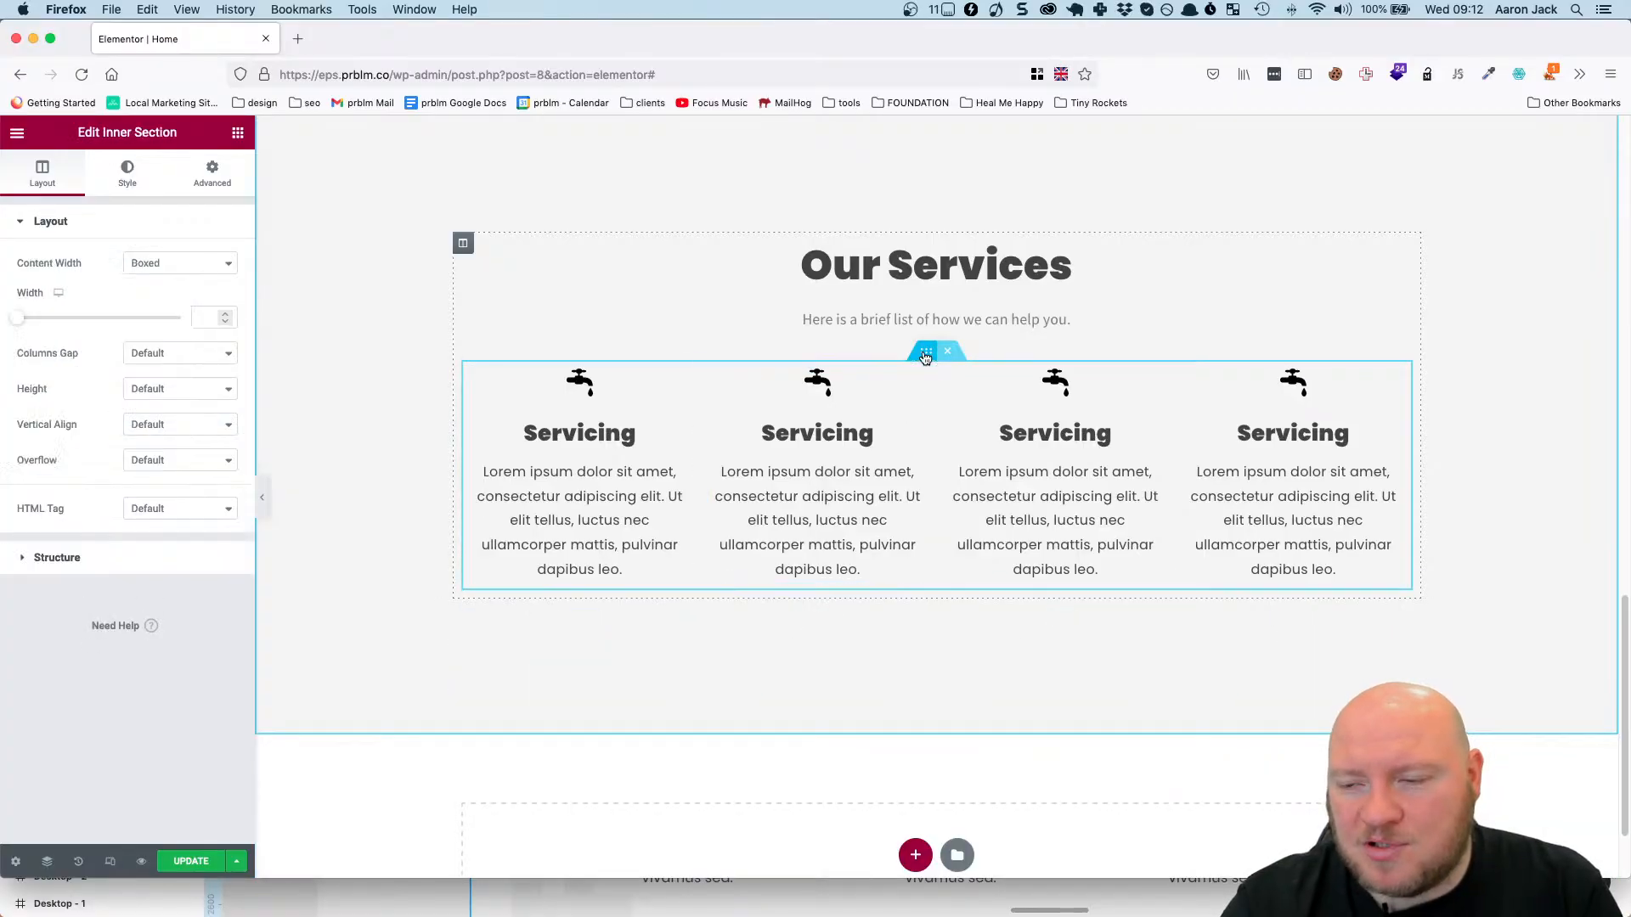
pyautogui.rightClick(927, 352)
pyautogui.click(972, 394)
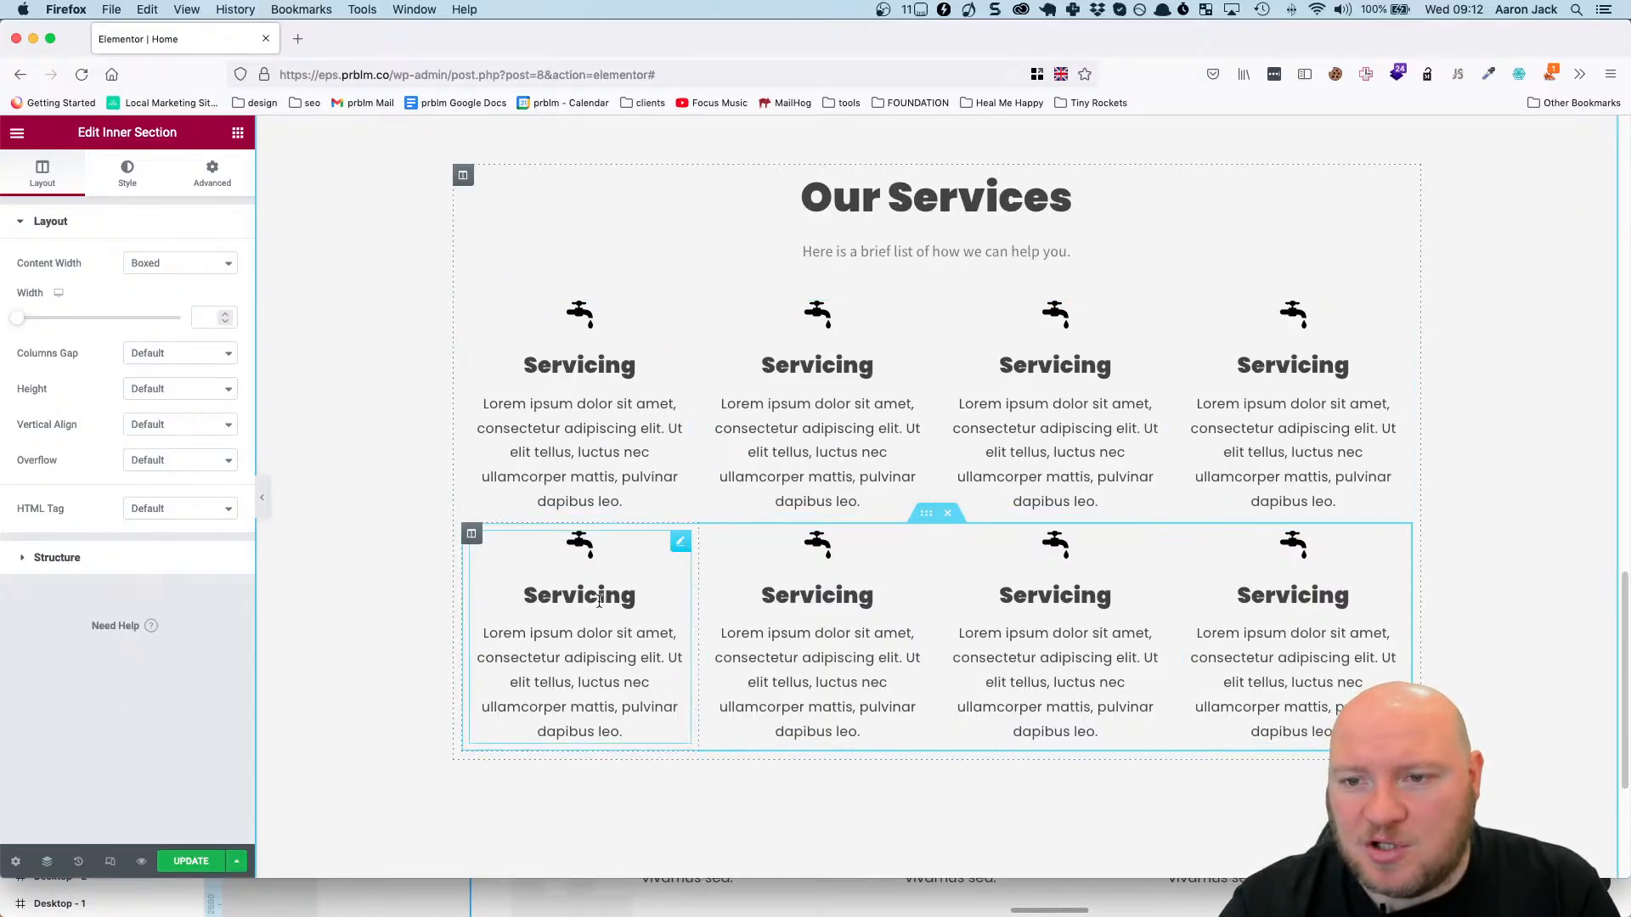
# Switch to Figma and measure the spacing around the first Repairs component under Our Services.
pyautogui.press('super+Tab')
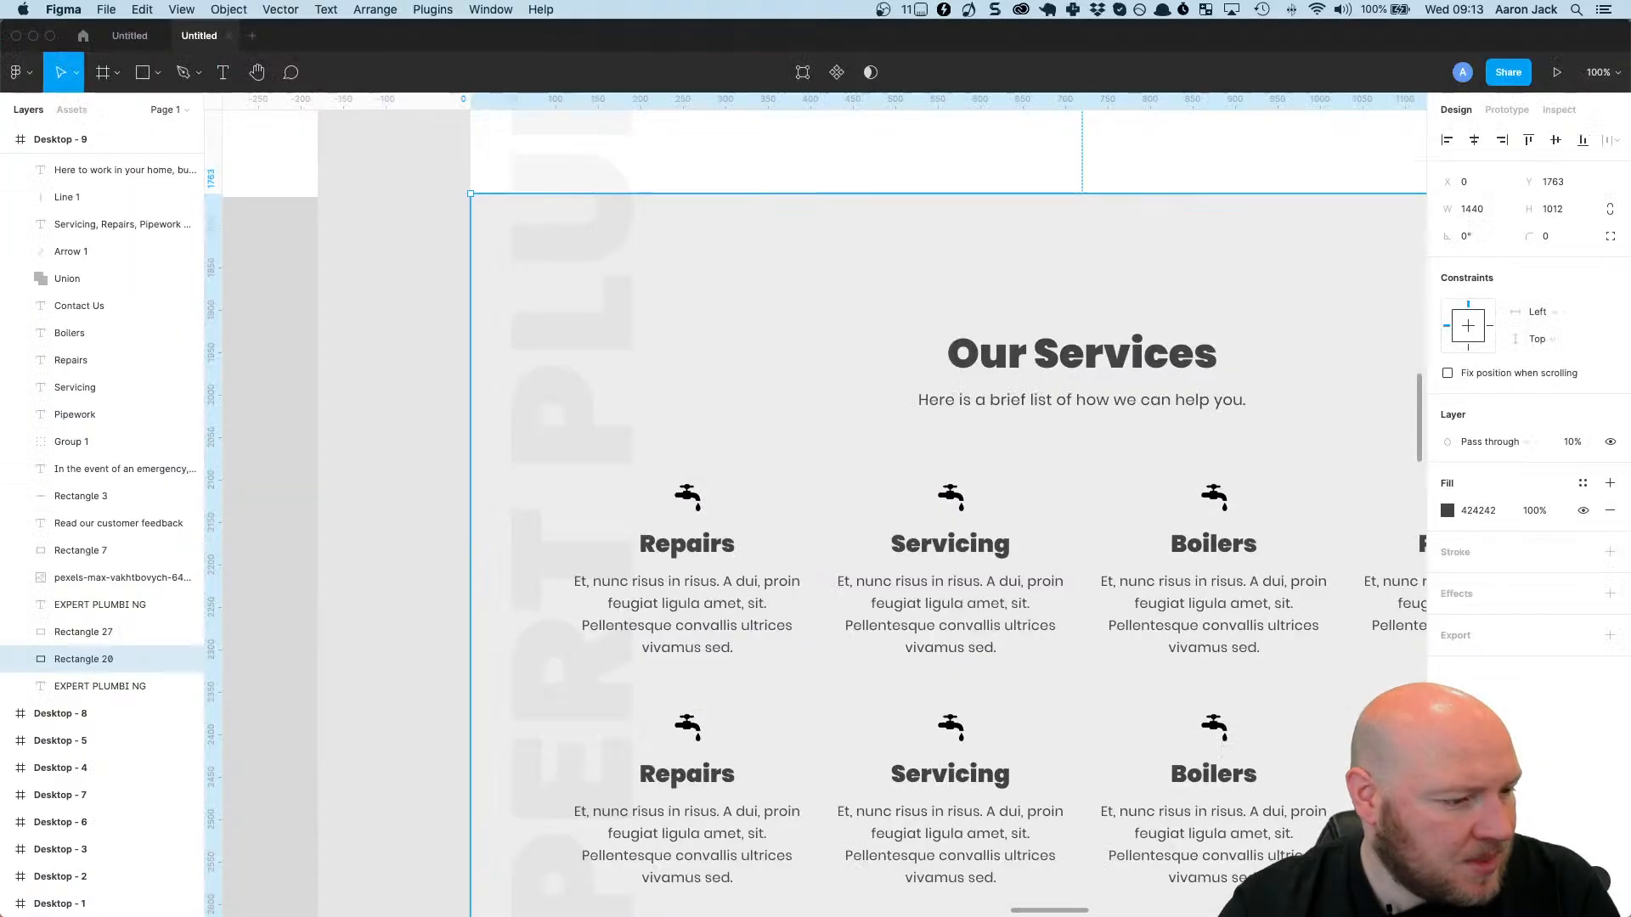
pyautogui.scroll(-3, 932, 630)
pyautogui.hscroll(3, 815, 608)
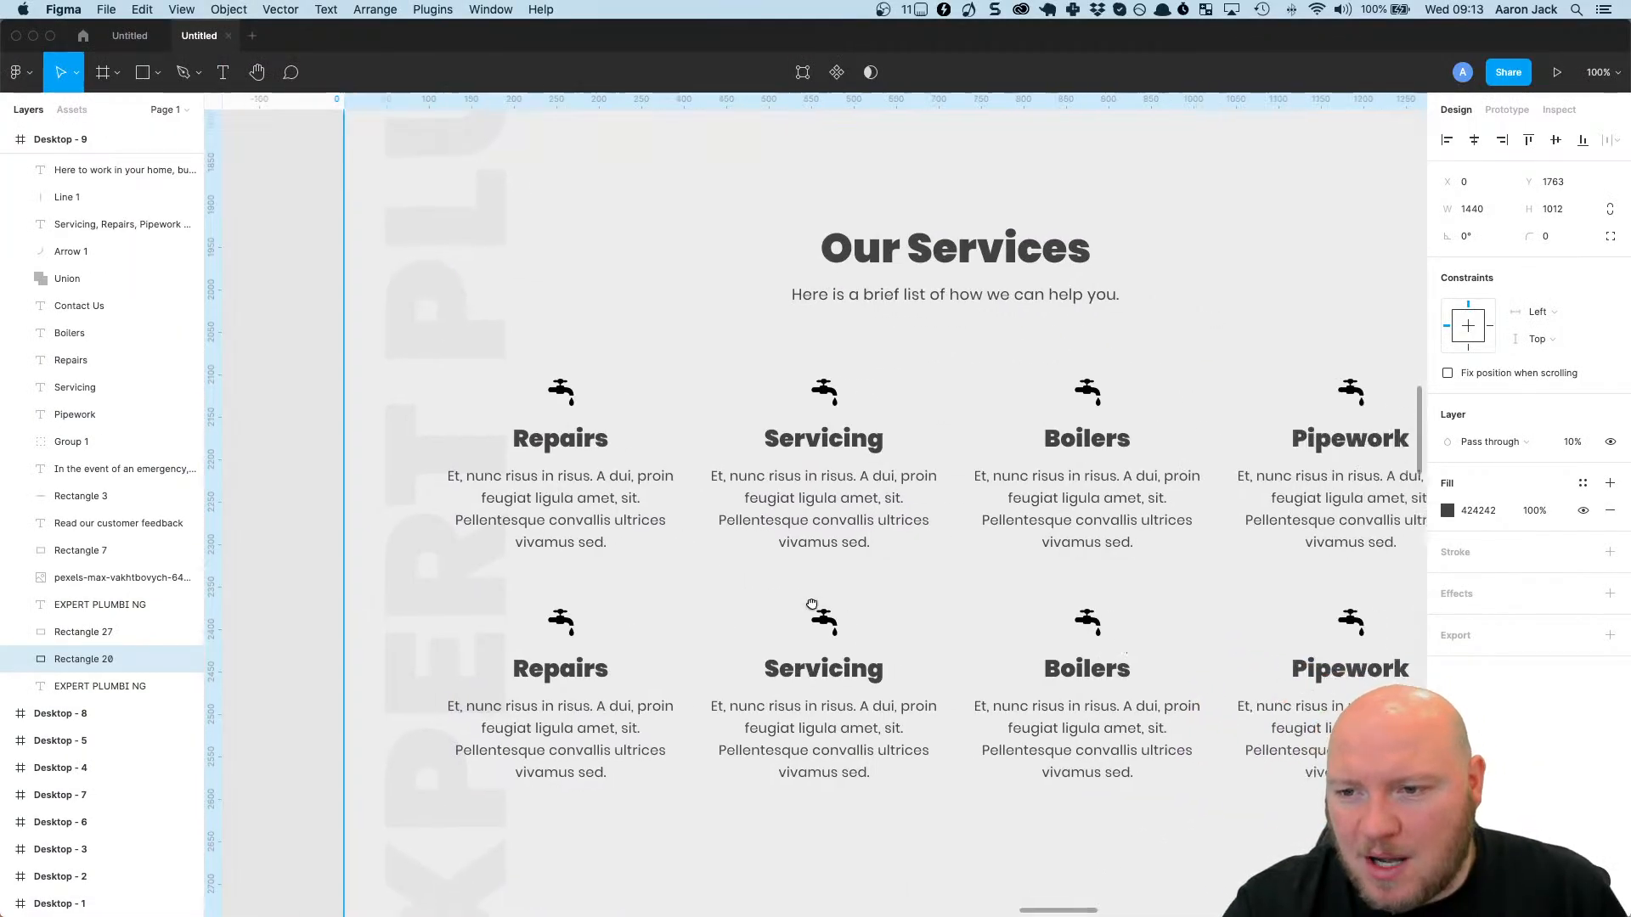
pyautogui.click(627, 487)
pyautogui.doubleClick(629, 477)
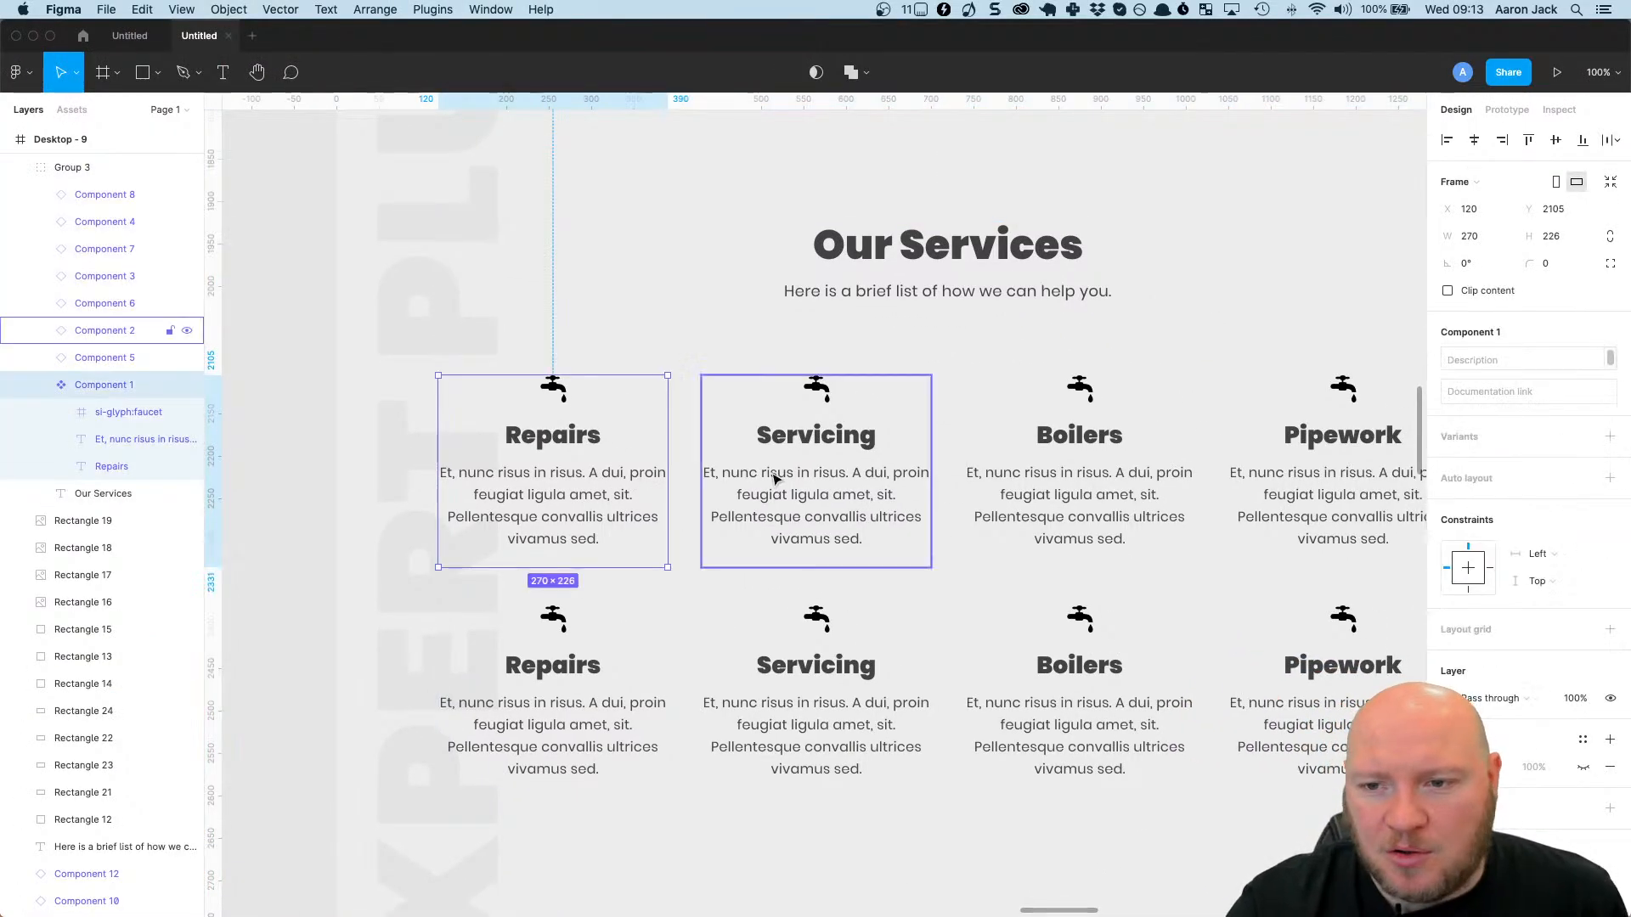
pyautogui.press('alt')
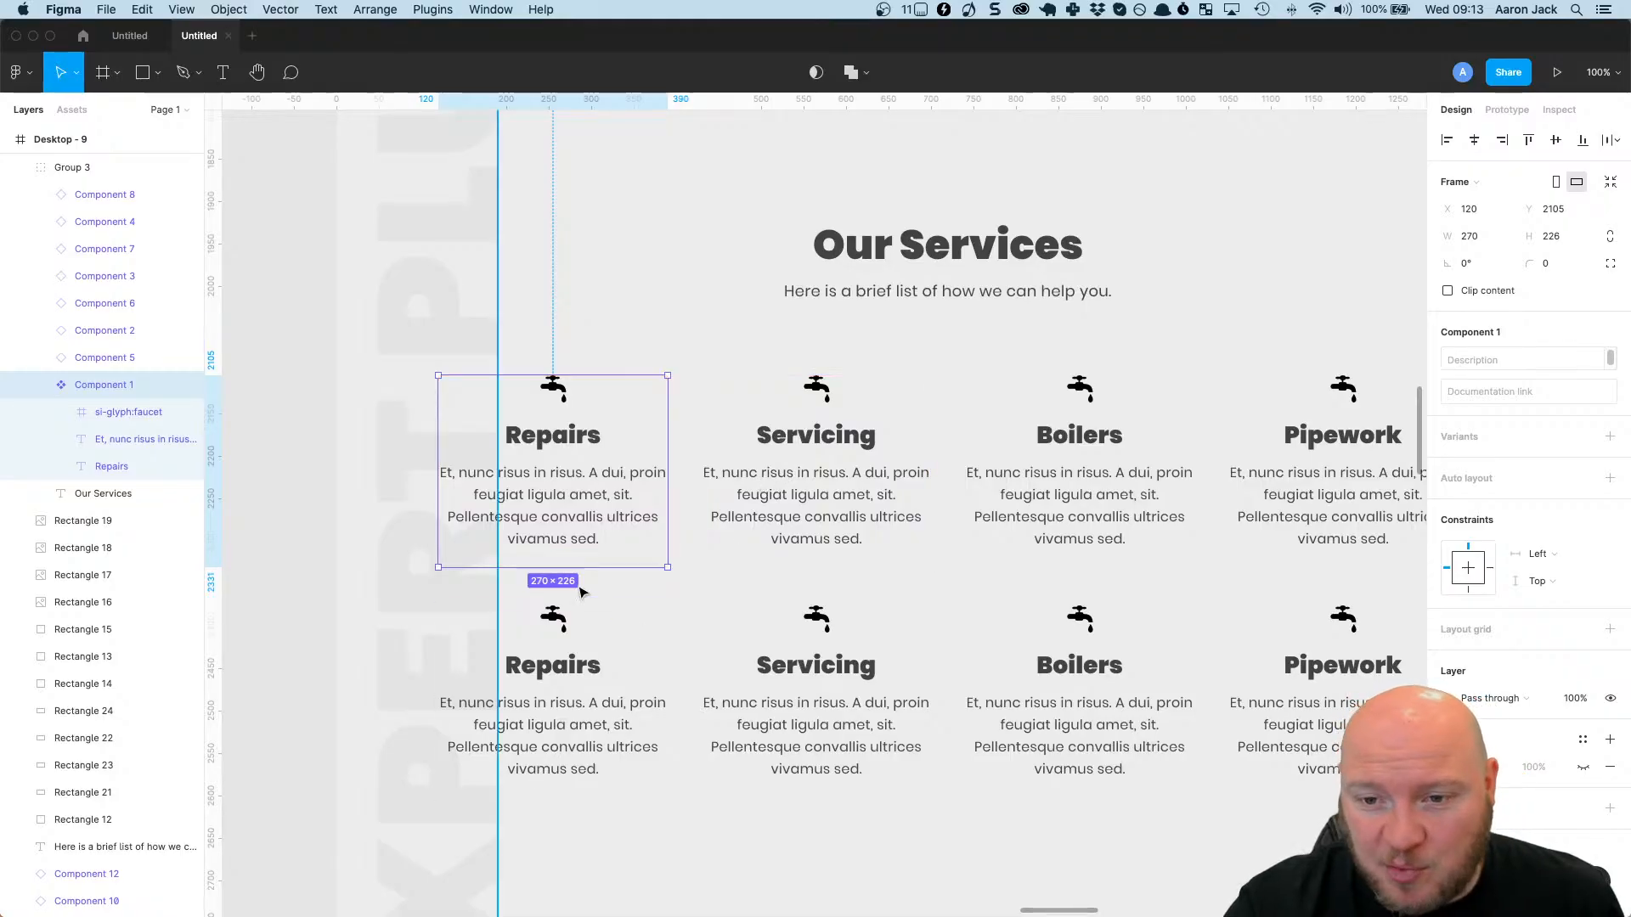
pyautogui.press('alt')
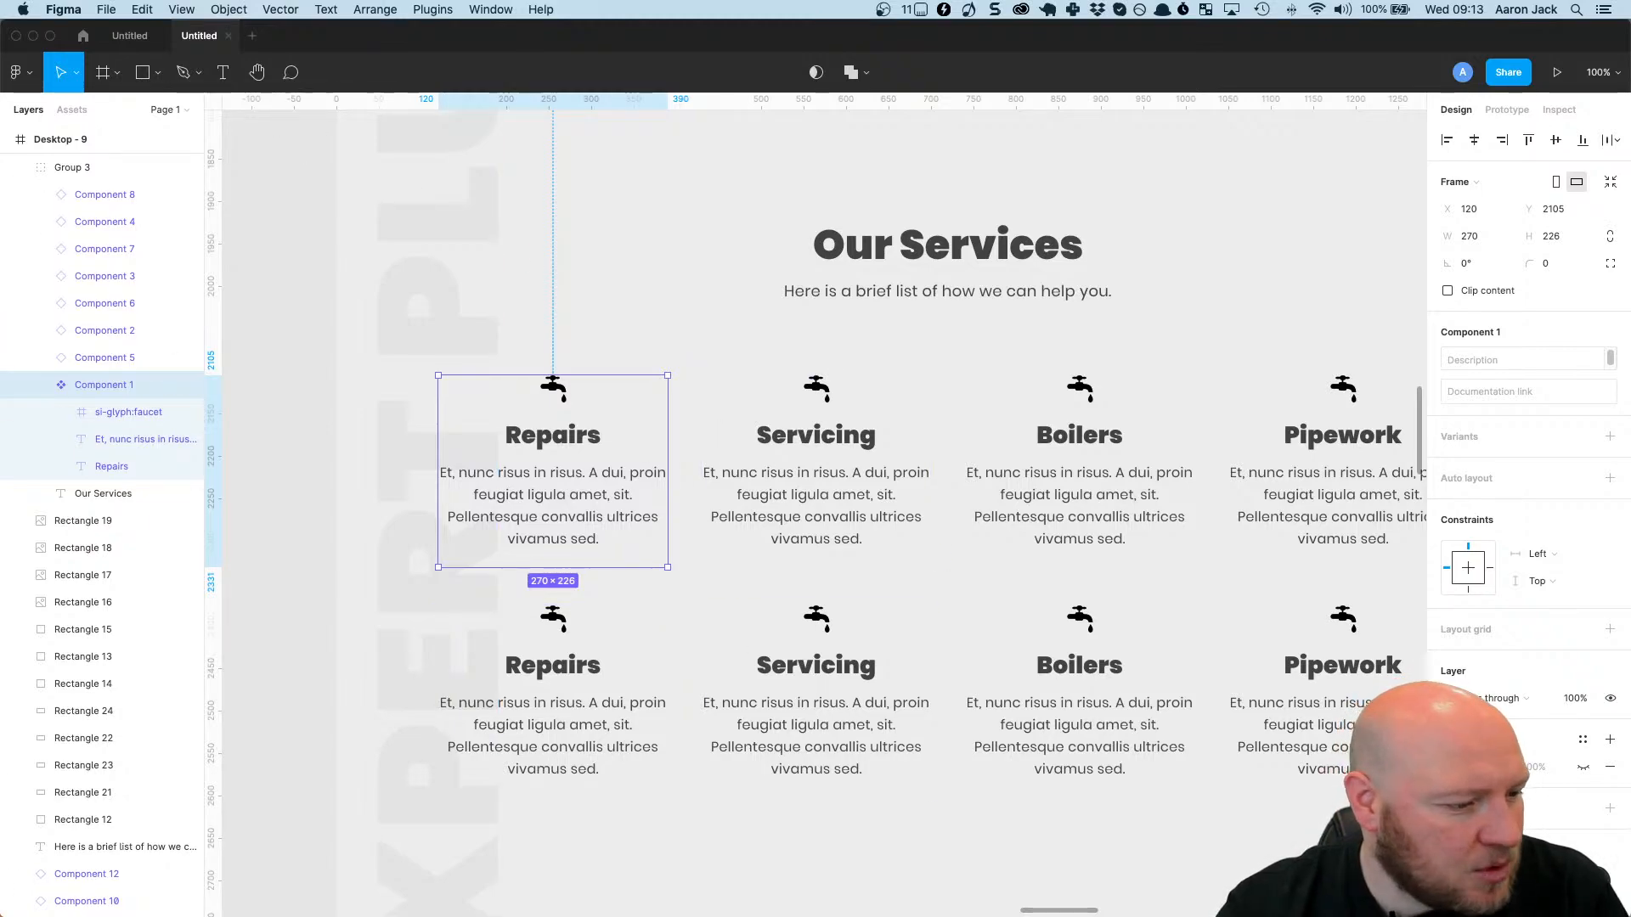
# Return to Elementor and give the first services row a custom columns gap of 40 px.
pyautogui.press('super+Tab')
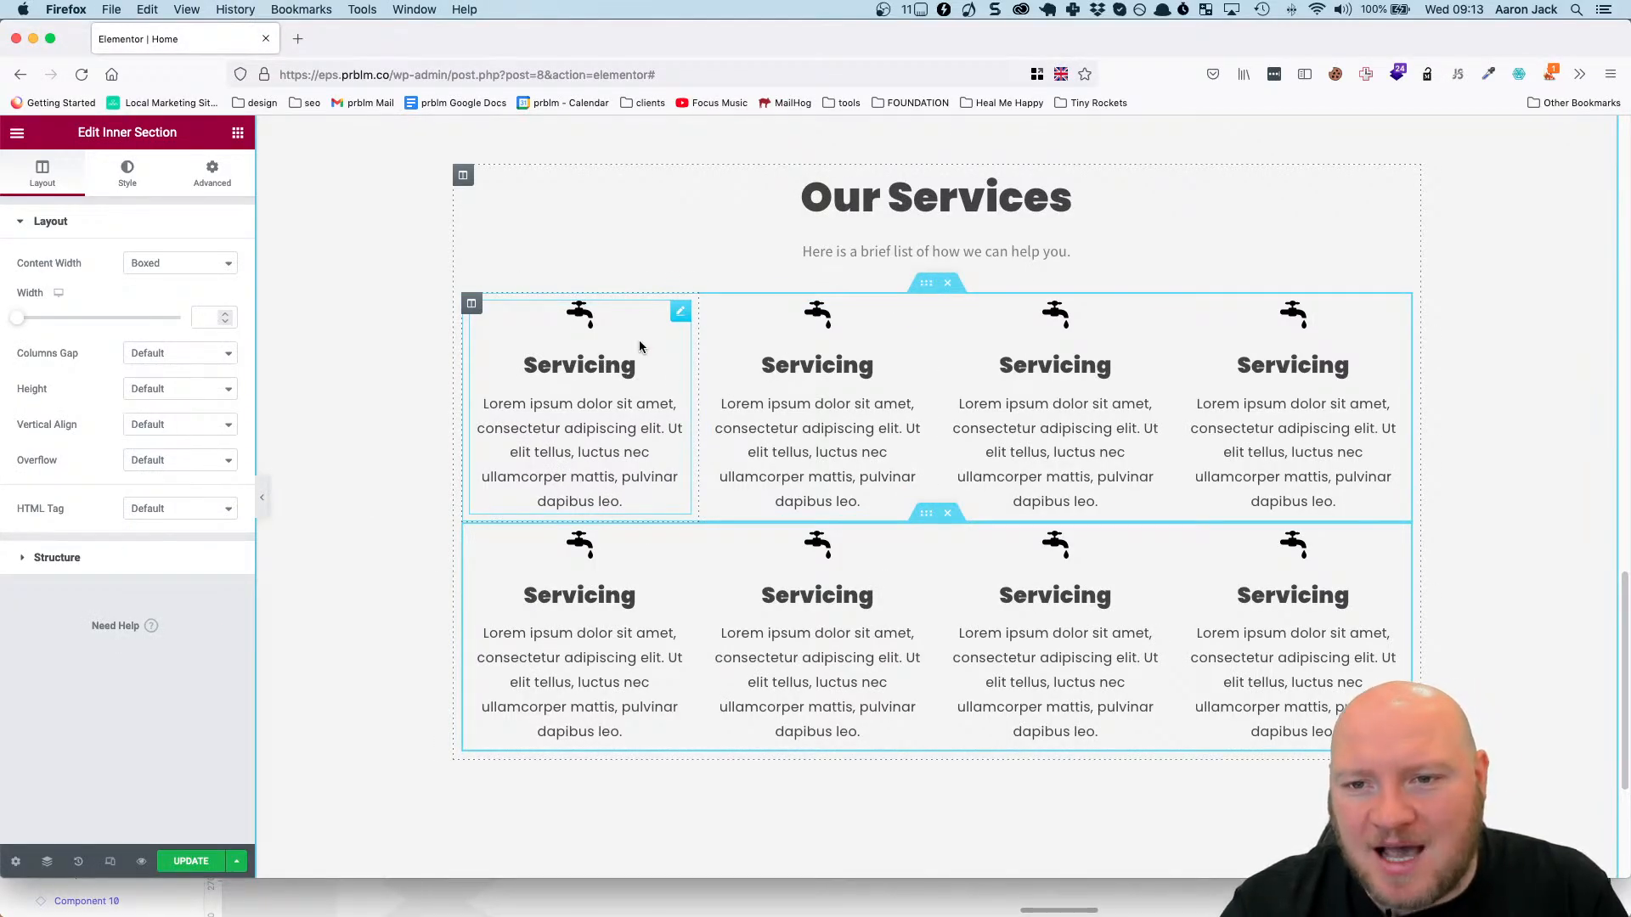
pyautogui.click(472, 309)
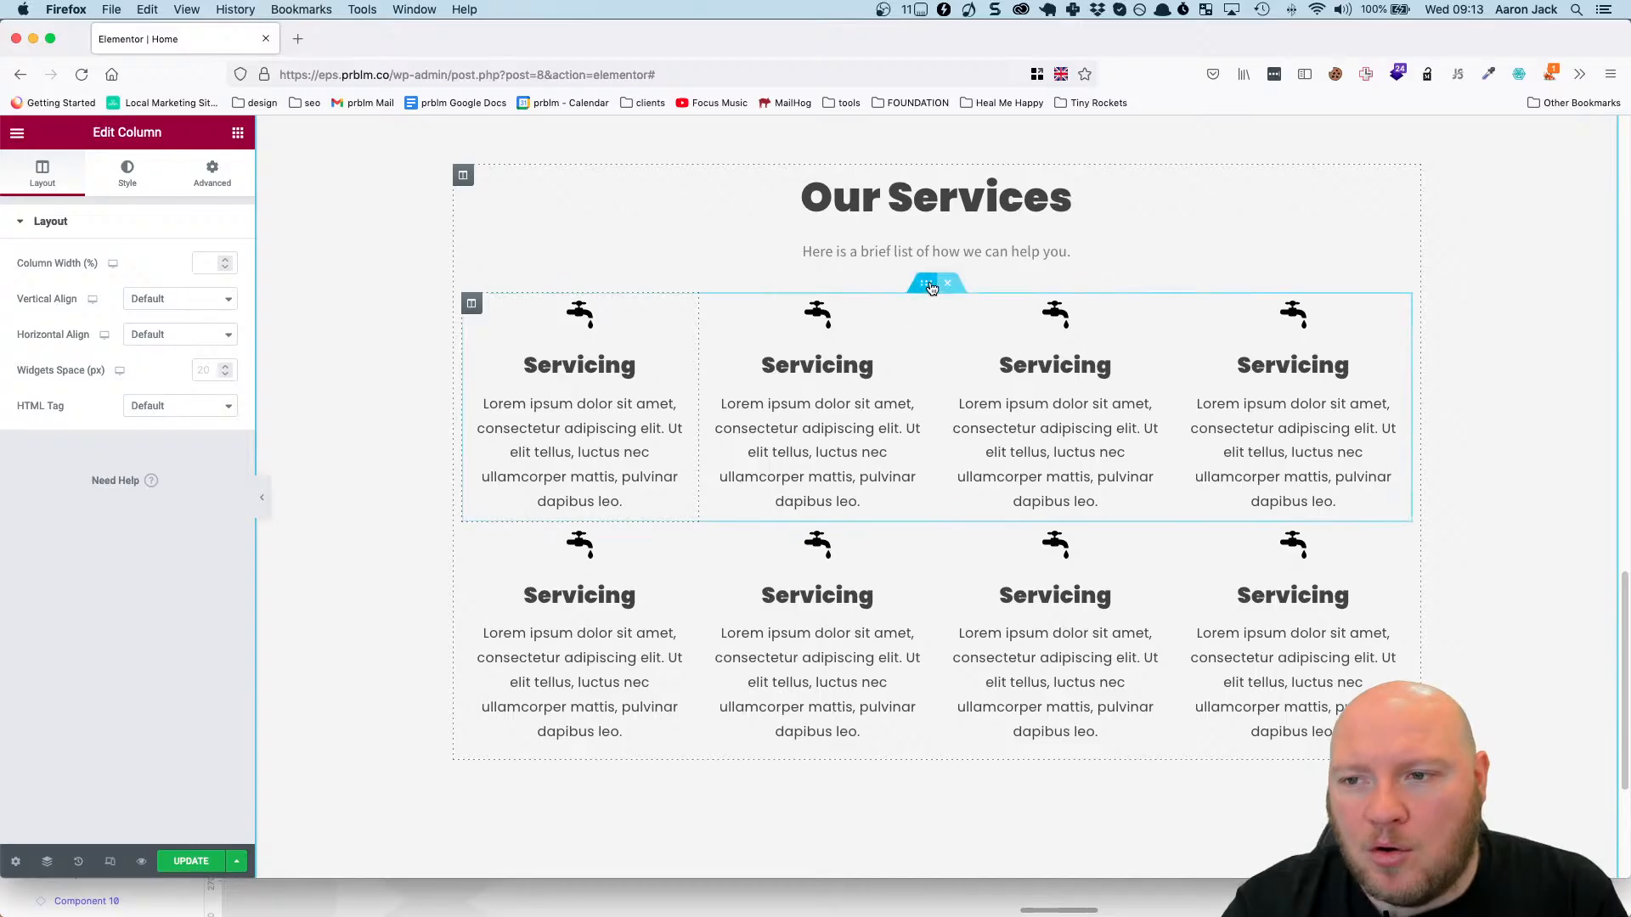
pyautogui.click(930, 284)
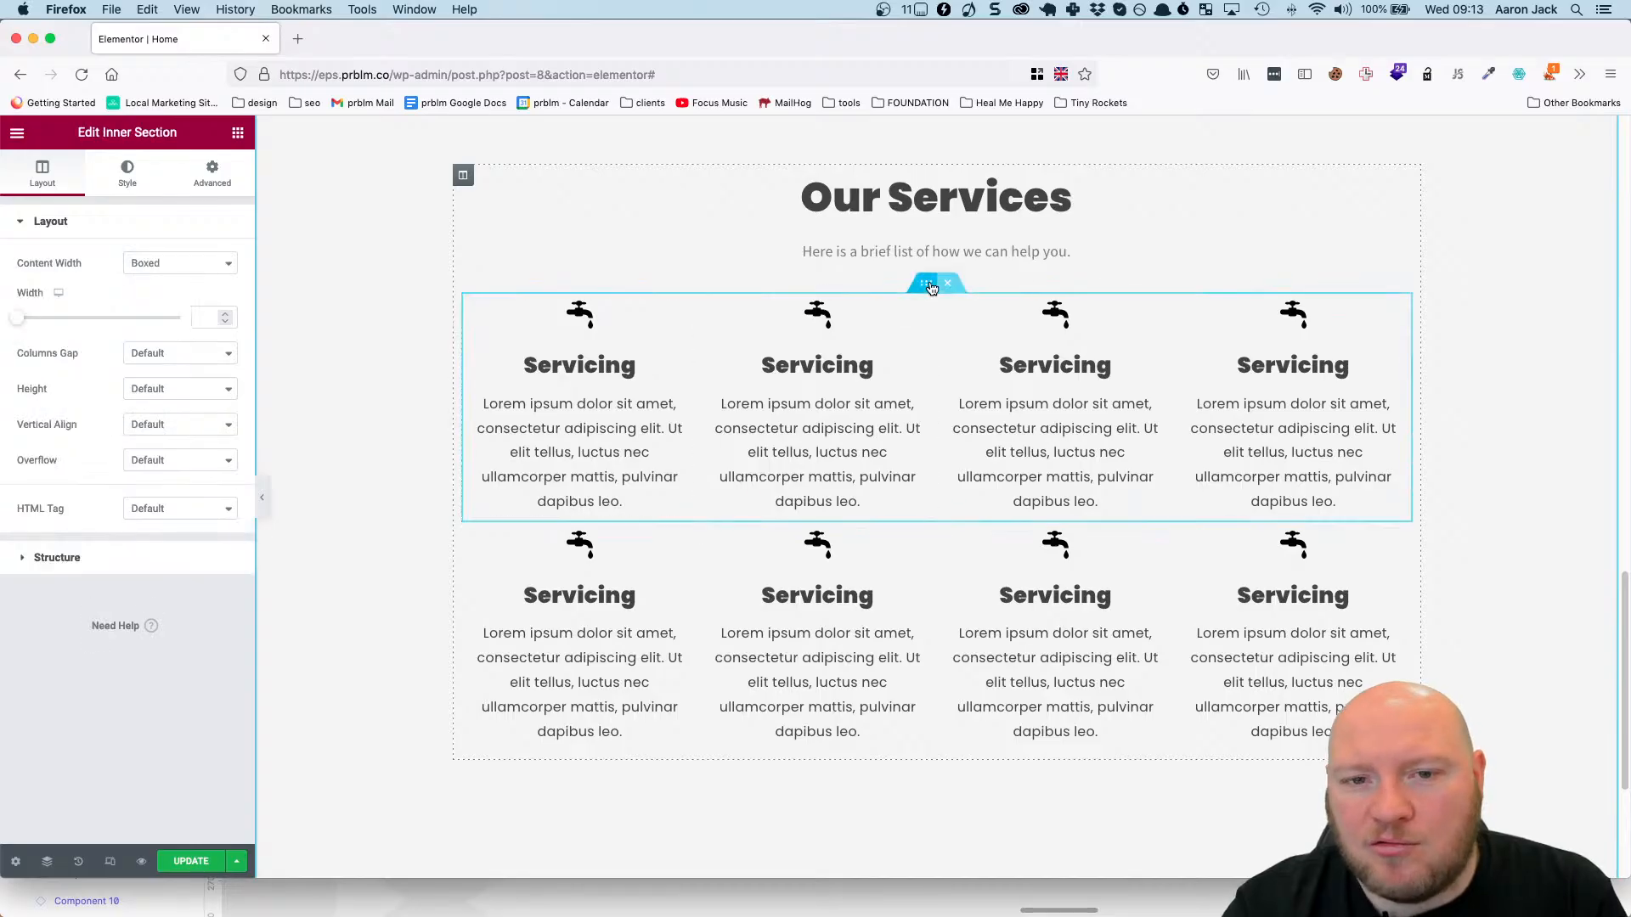
pyautogui.click(153, 353)
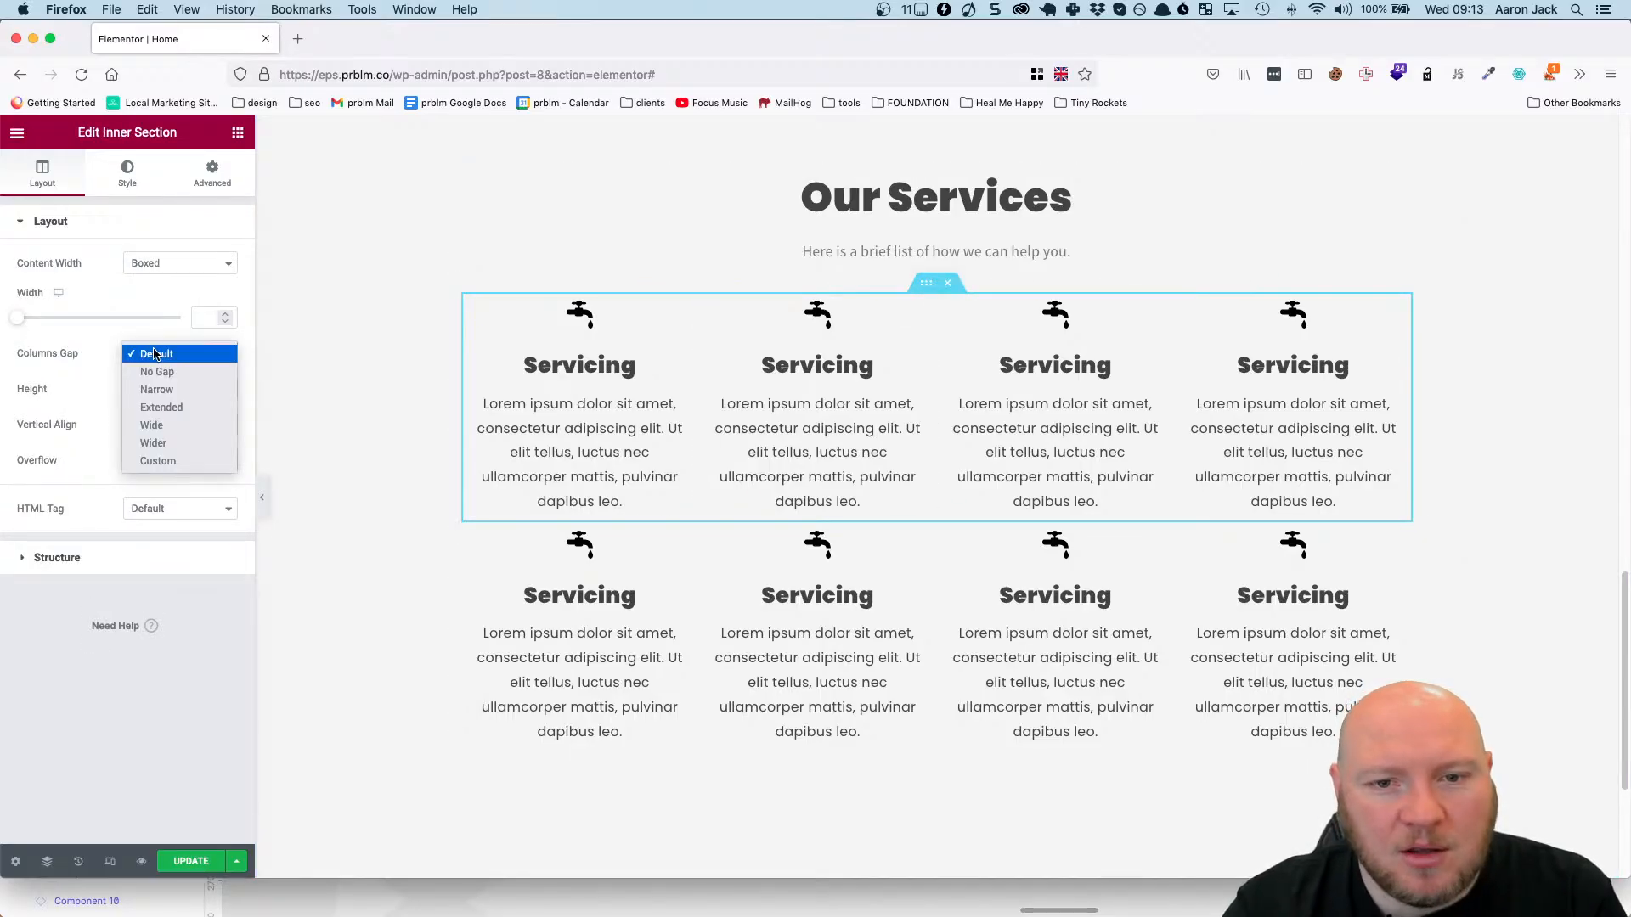
pyautogui.click(174, 461)
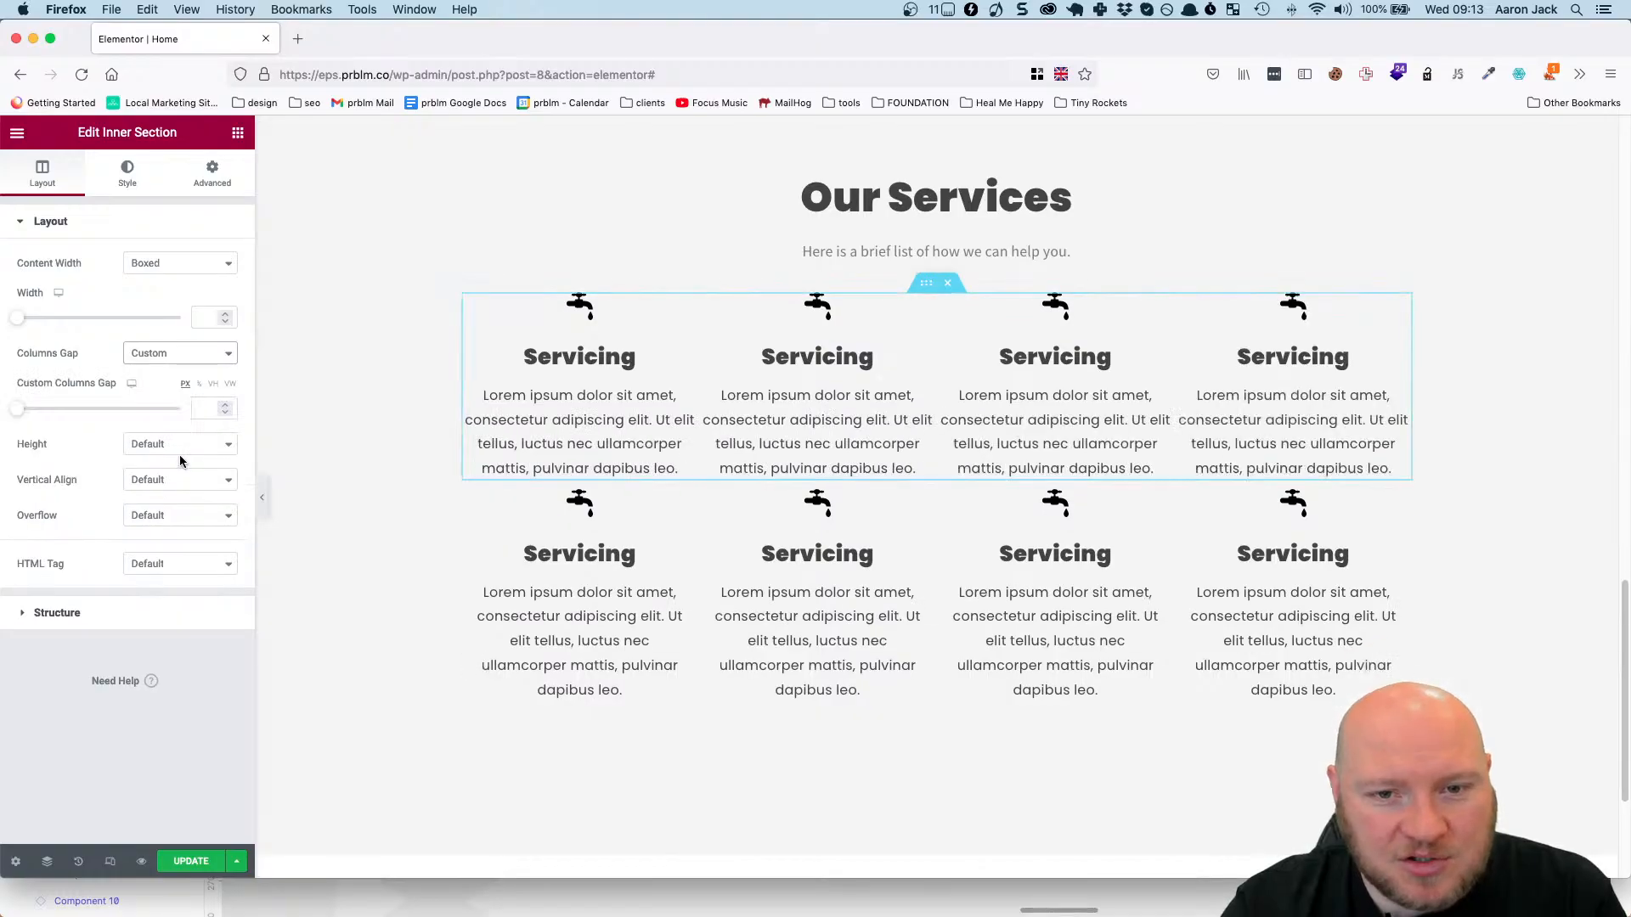
pyautogui.click(203, 411)
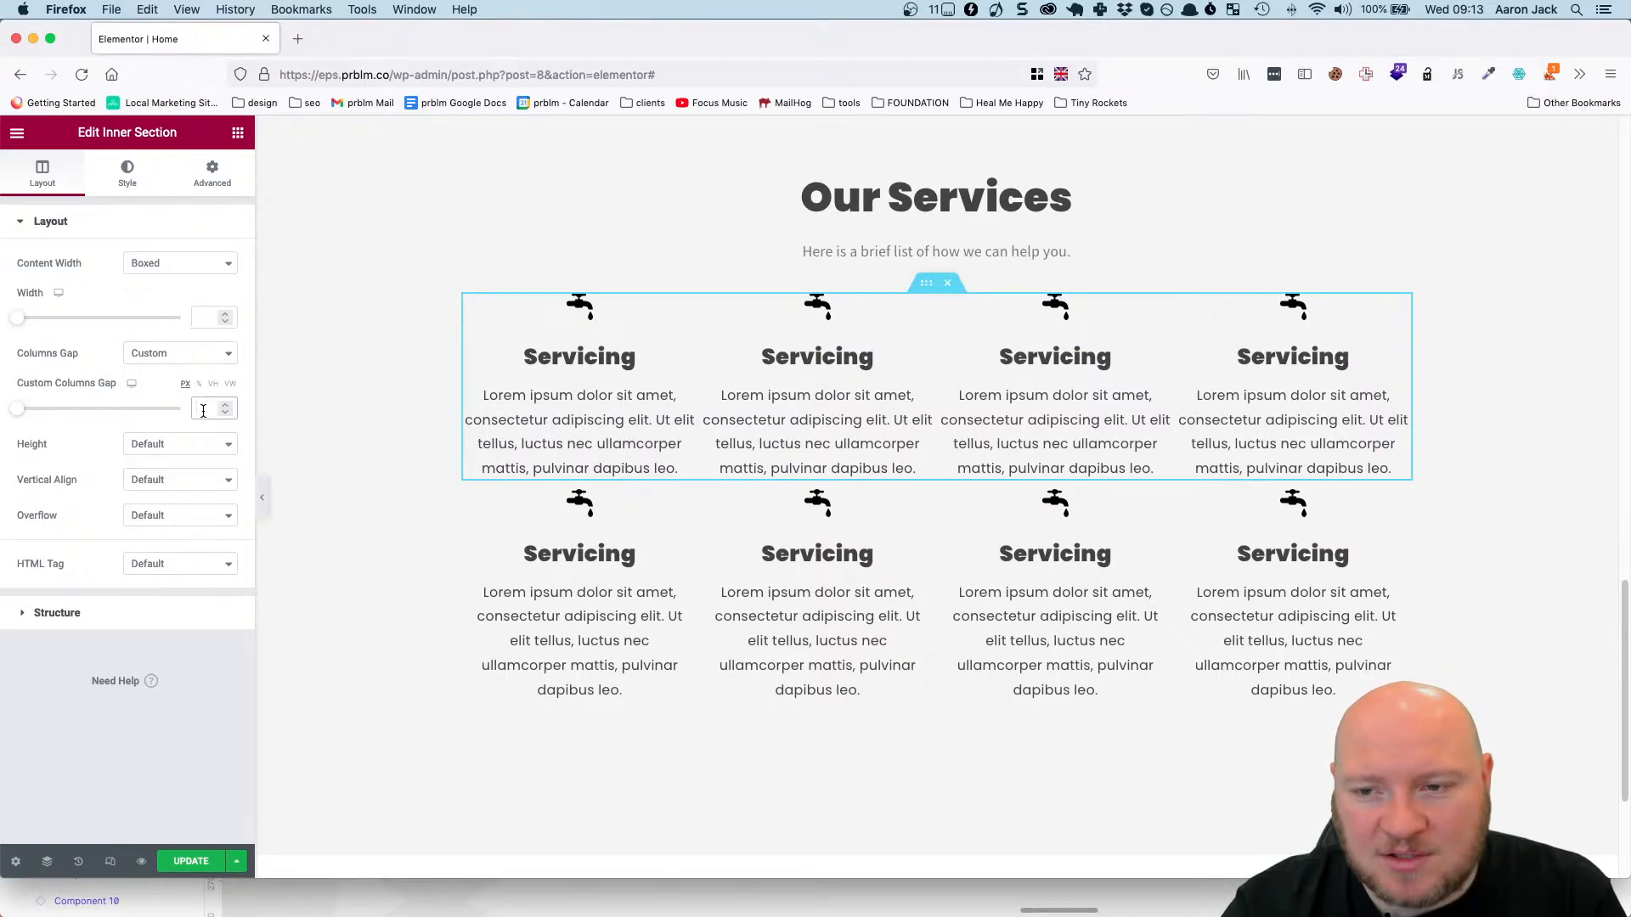
pyautogui.write('40')
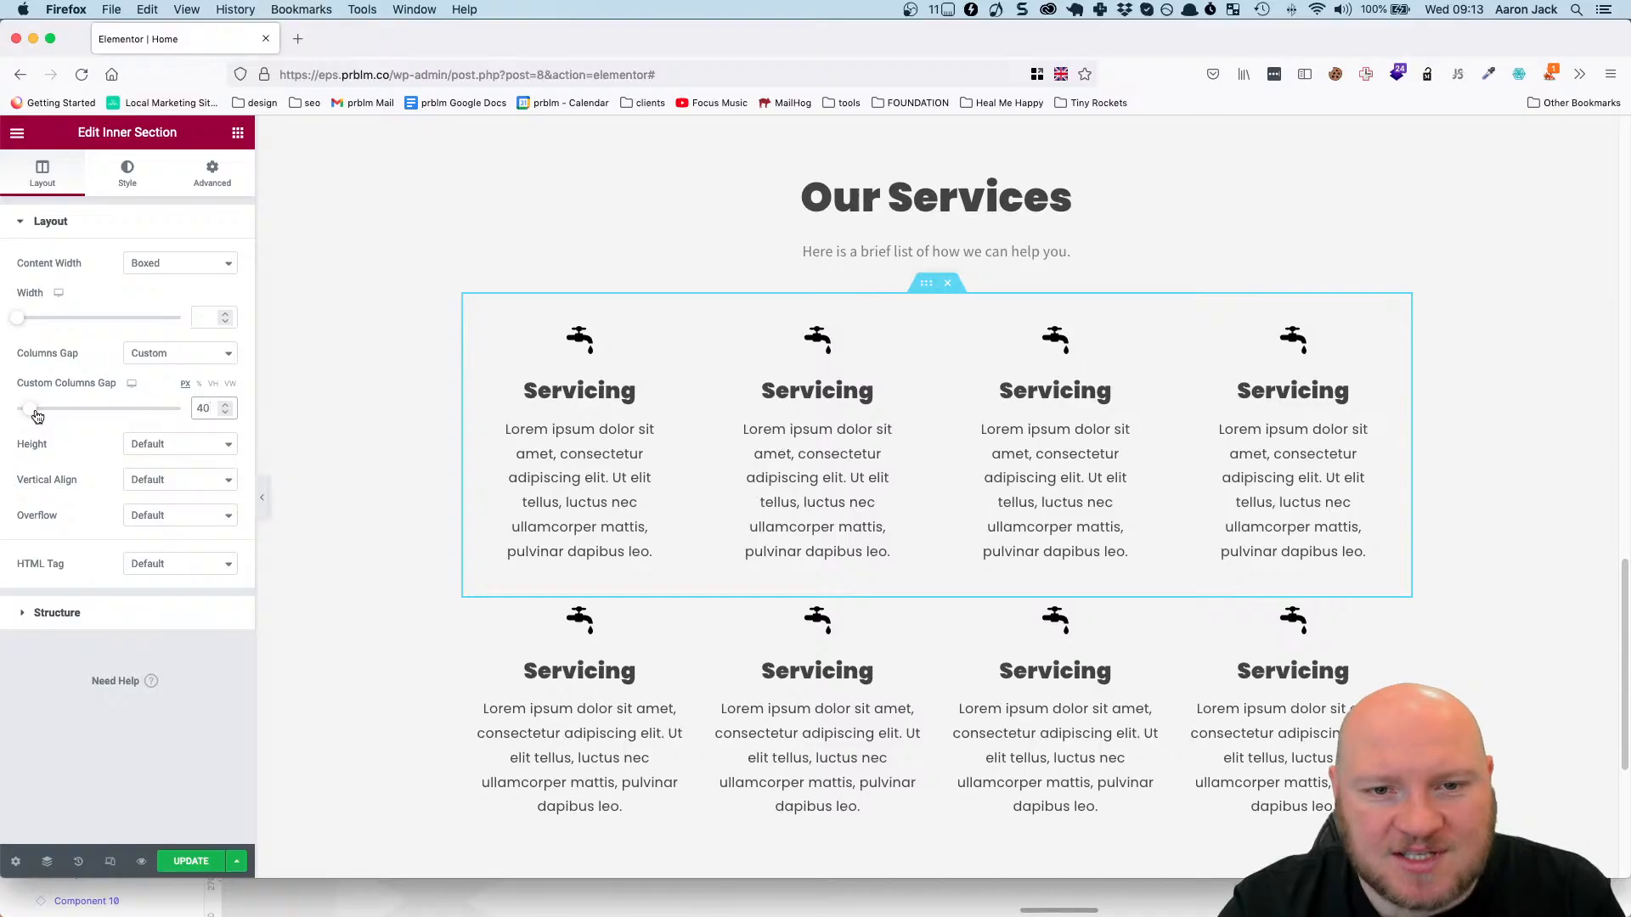
# Reduce the first services row's custom columns gap to 20 px.
pyautogui.moveTo(37, 415); pyautogui.dragTo(31, 418)
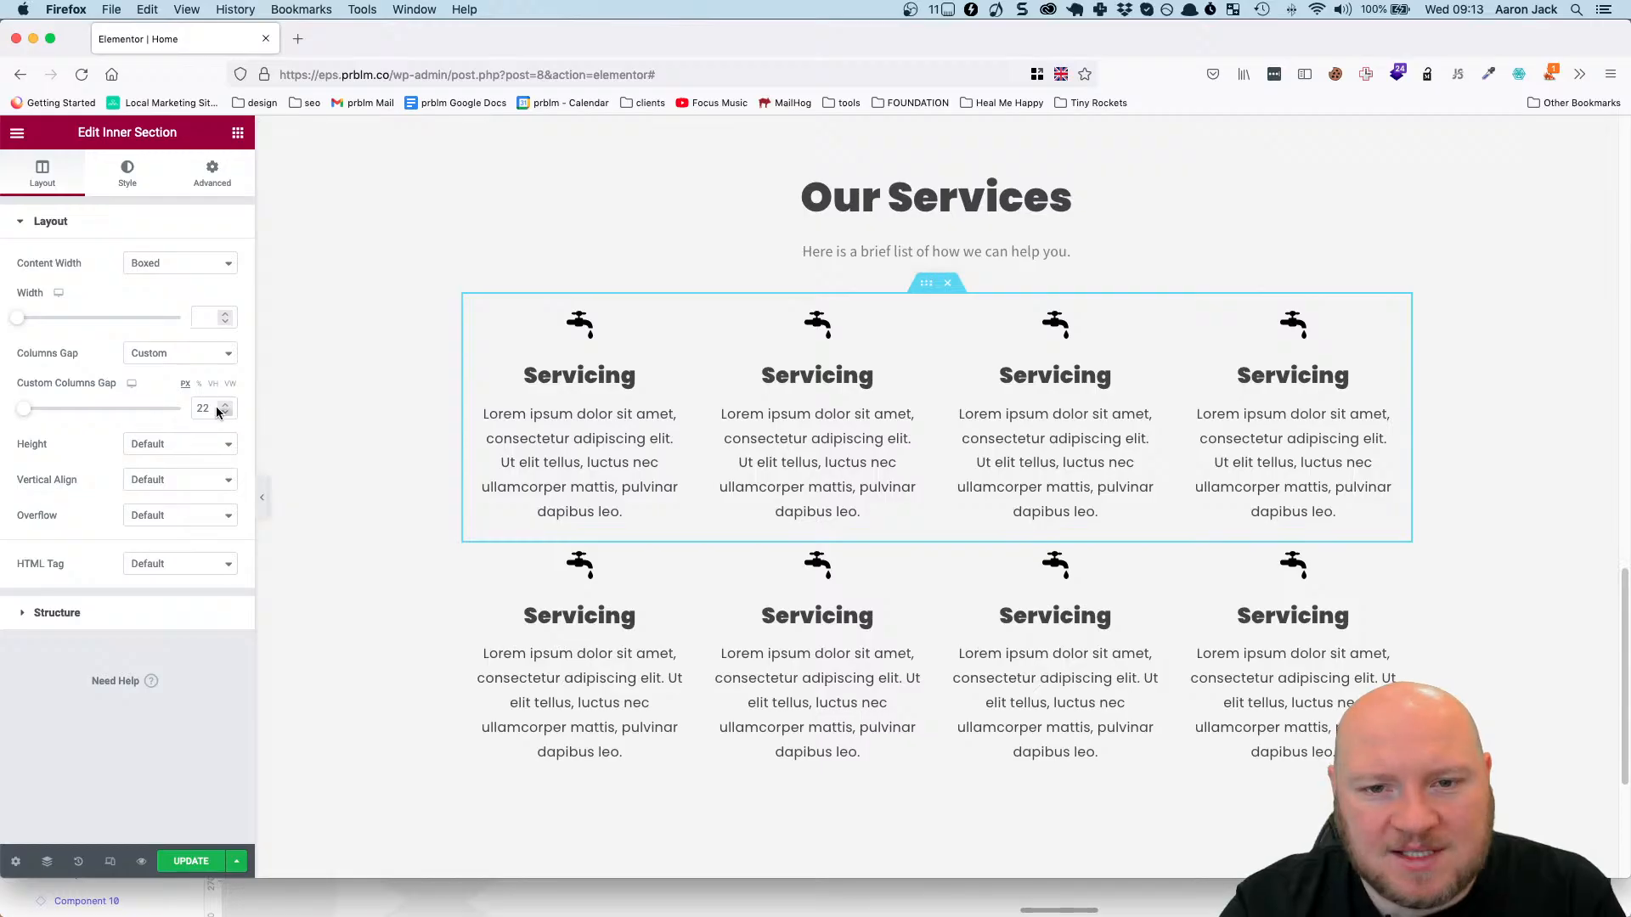
pyautogui.moveTo(218, 412); pyautogui.dragTo(169, 412)
pyautogui.write('20')
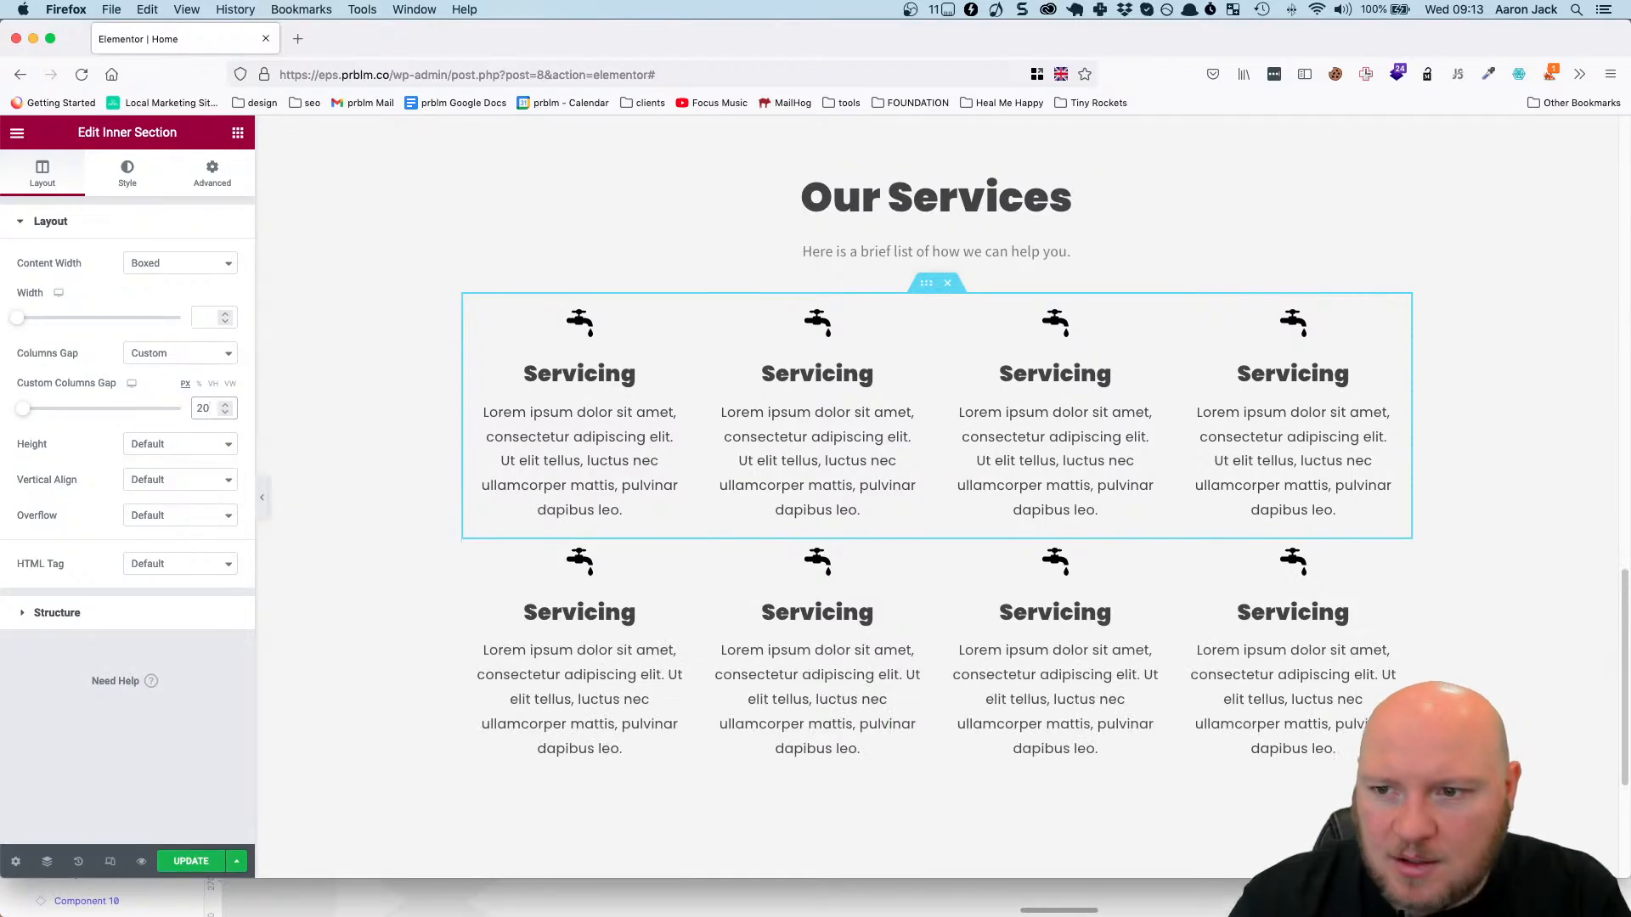
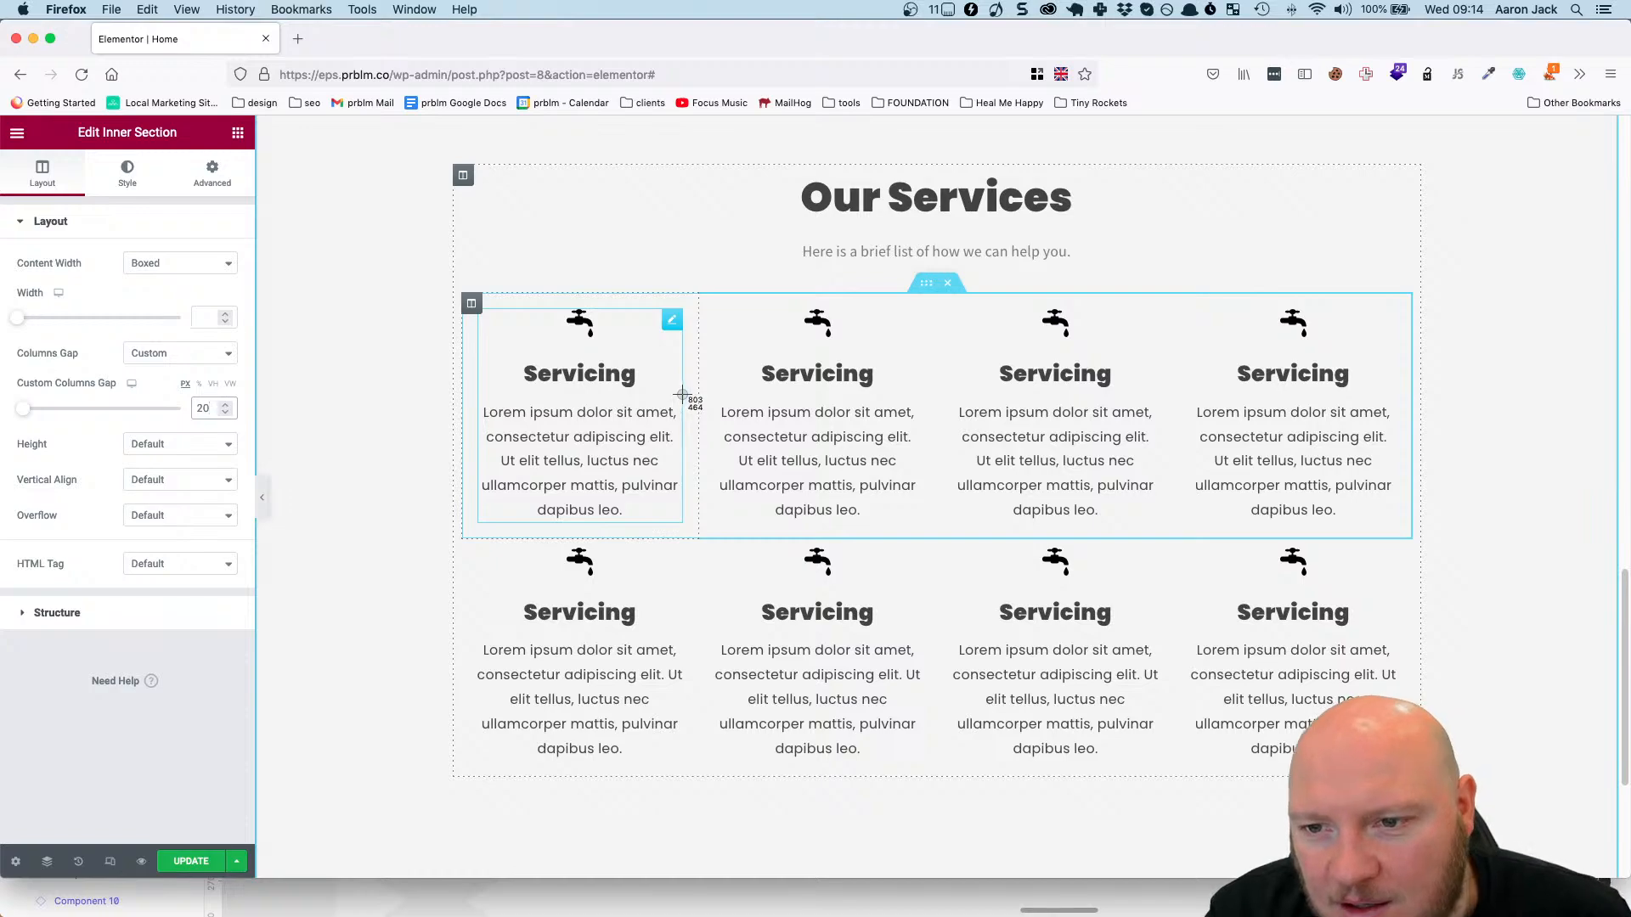
# Check the first row's column gap, set the second services row's top and bottom margins to 45 px, and update the page.
pyautogui.moveTo(683, 396); pyautogui.dragTo(715, 422)
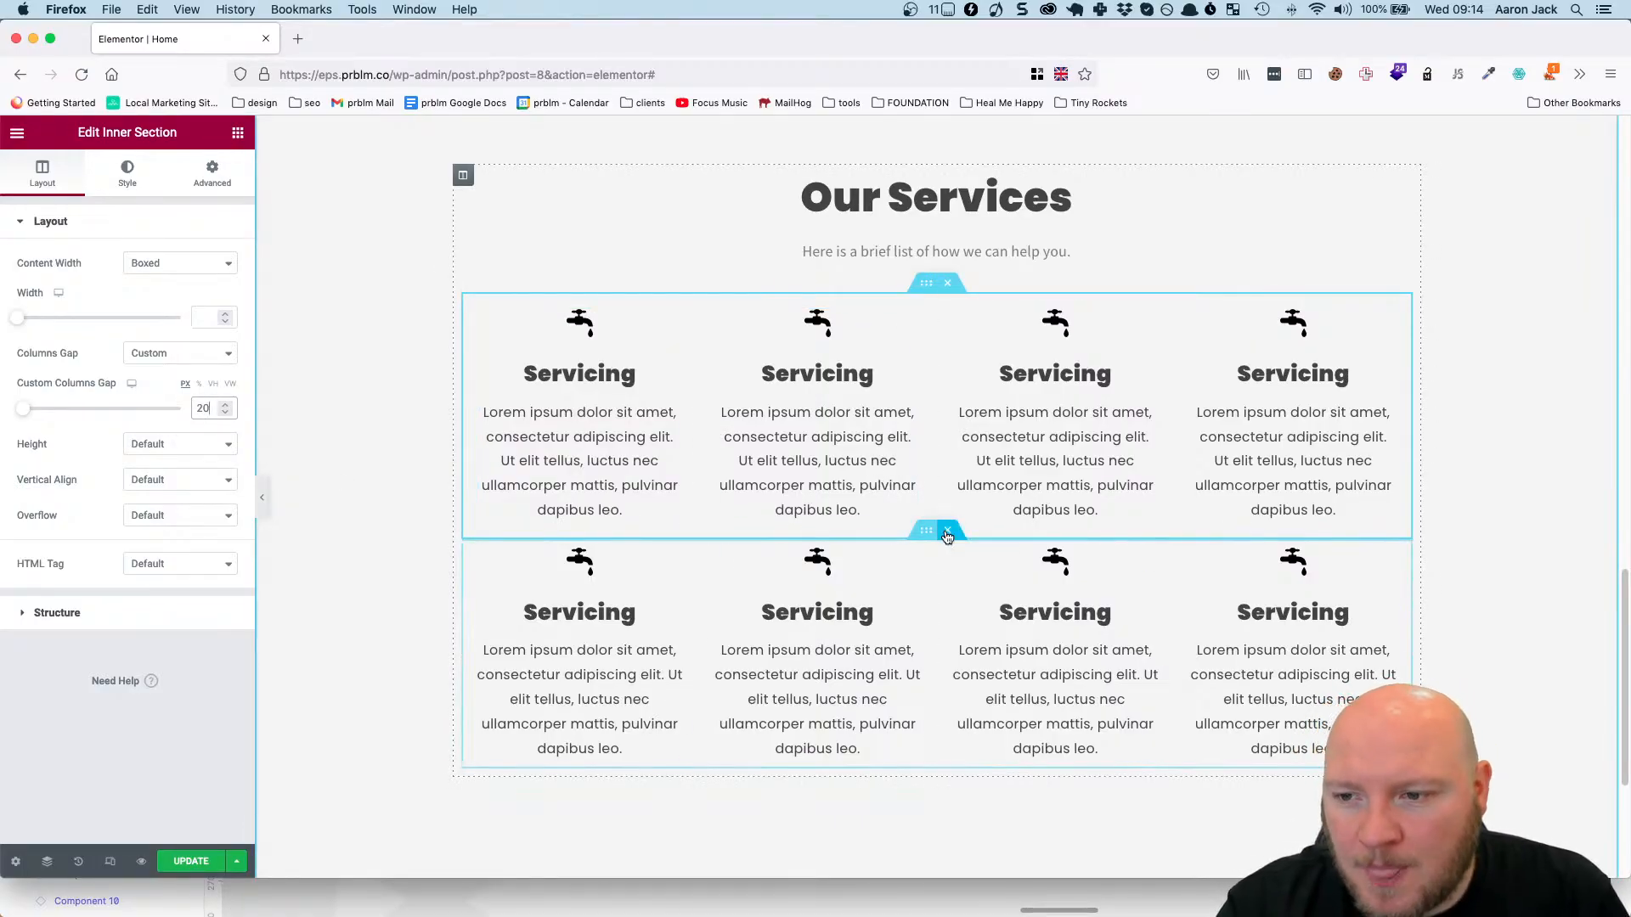
pyautogui.click(929, 531)
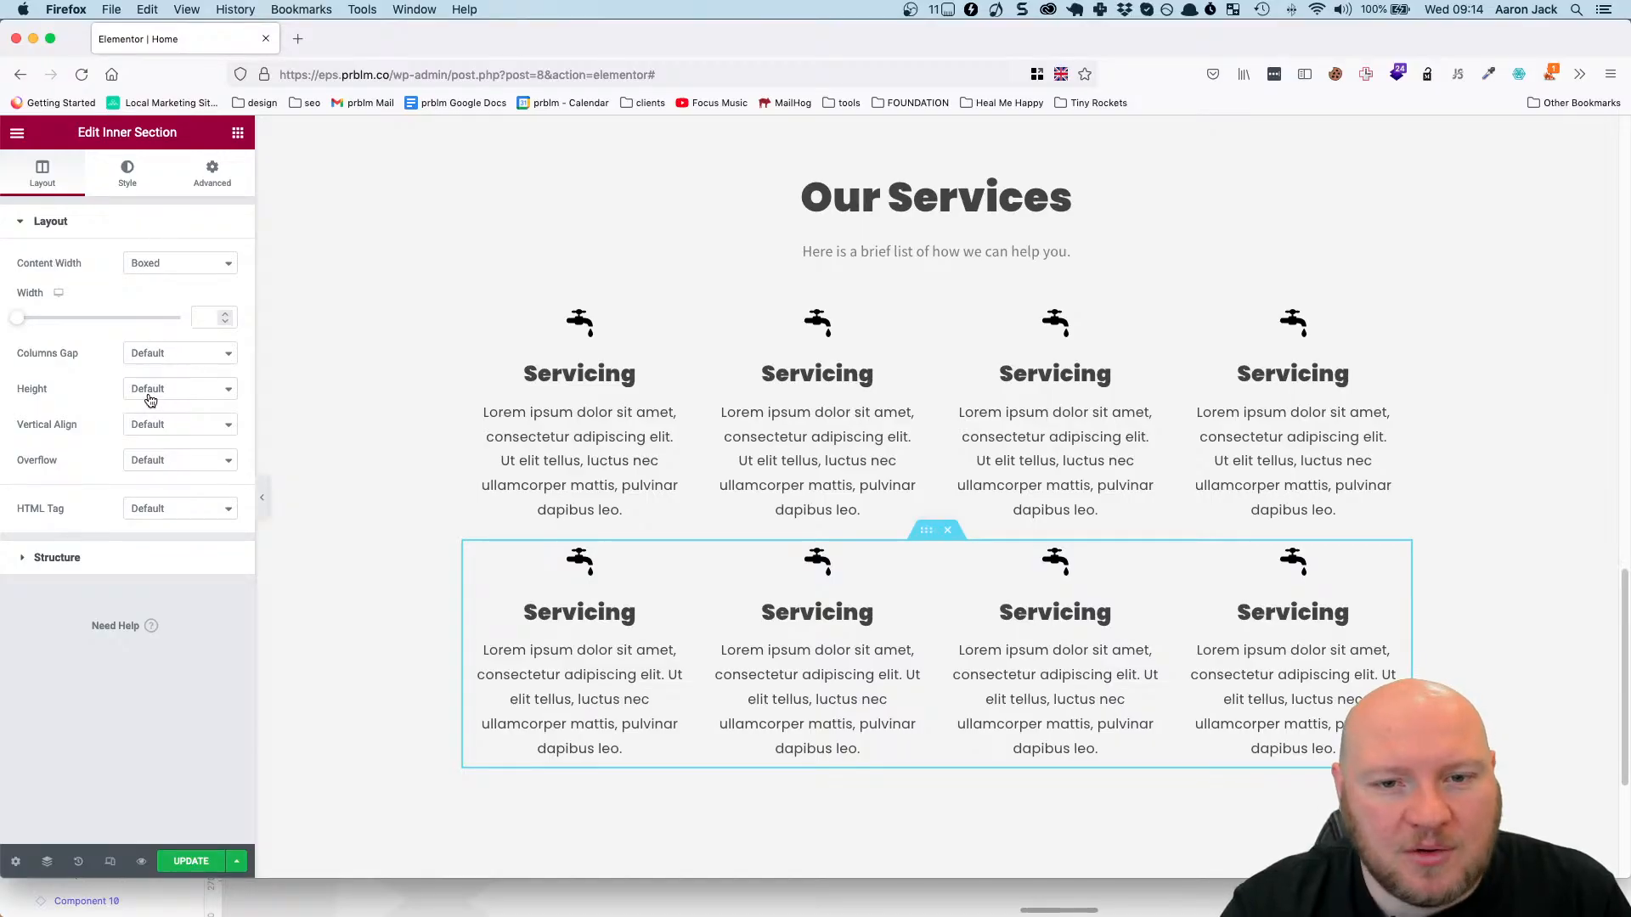
pyautogui.click(209, 174)
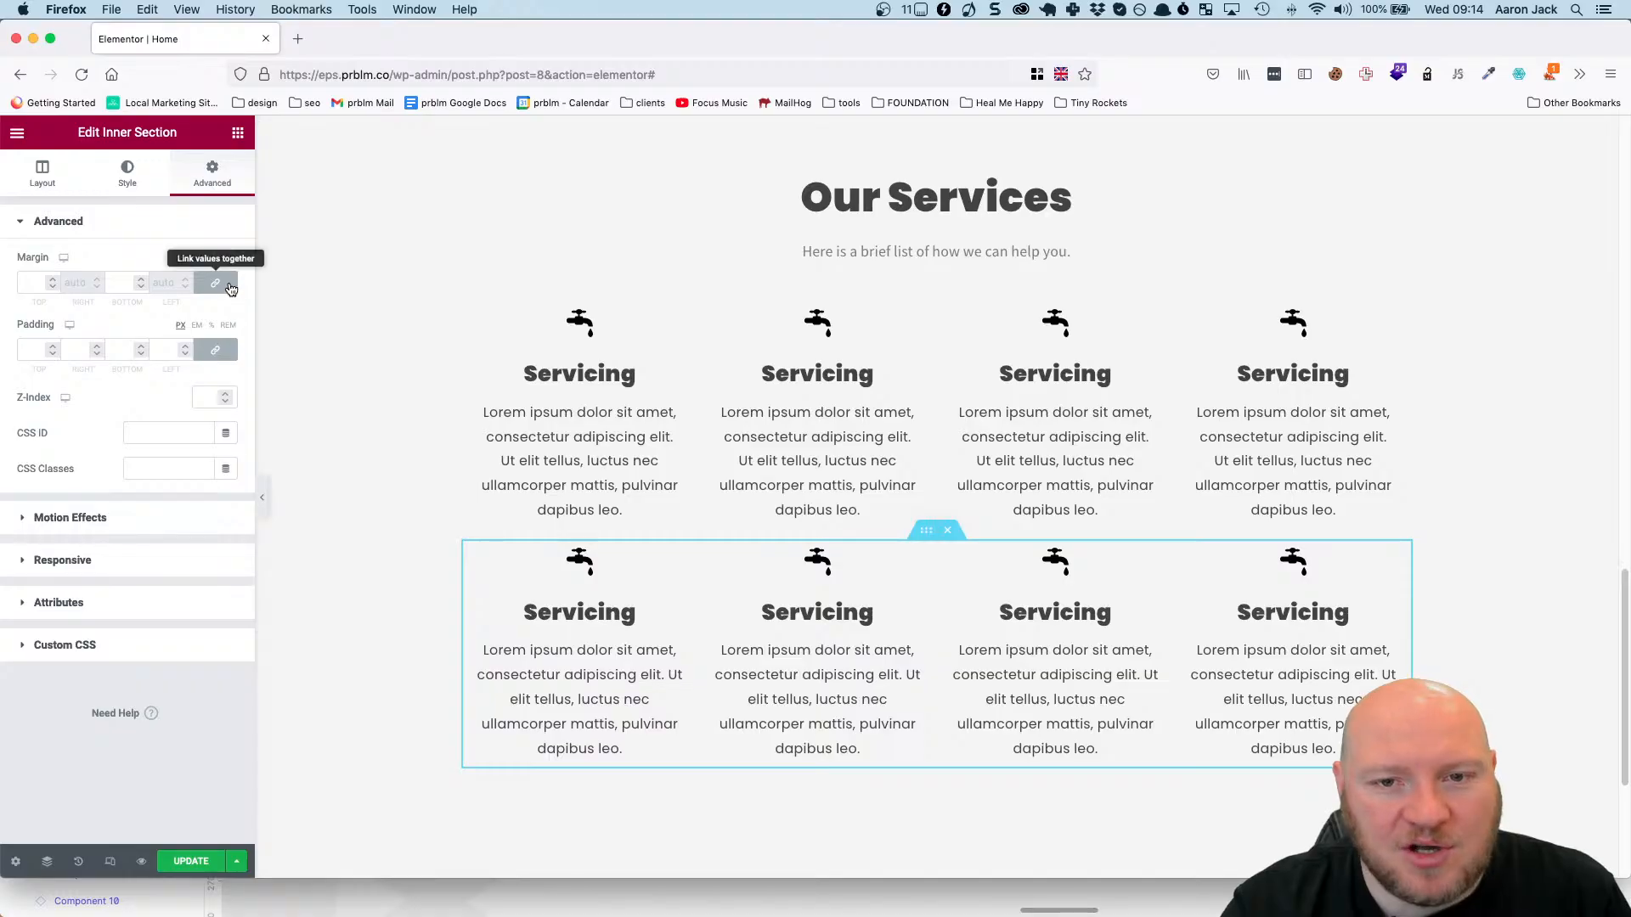
pyautogui.click(207, 288)
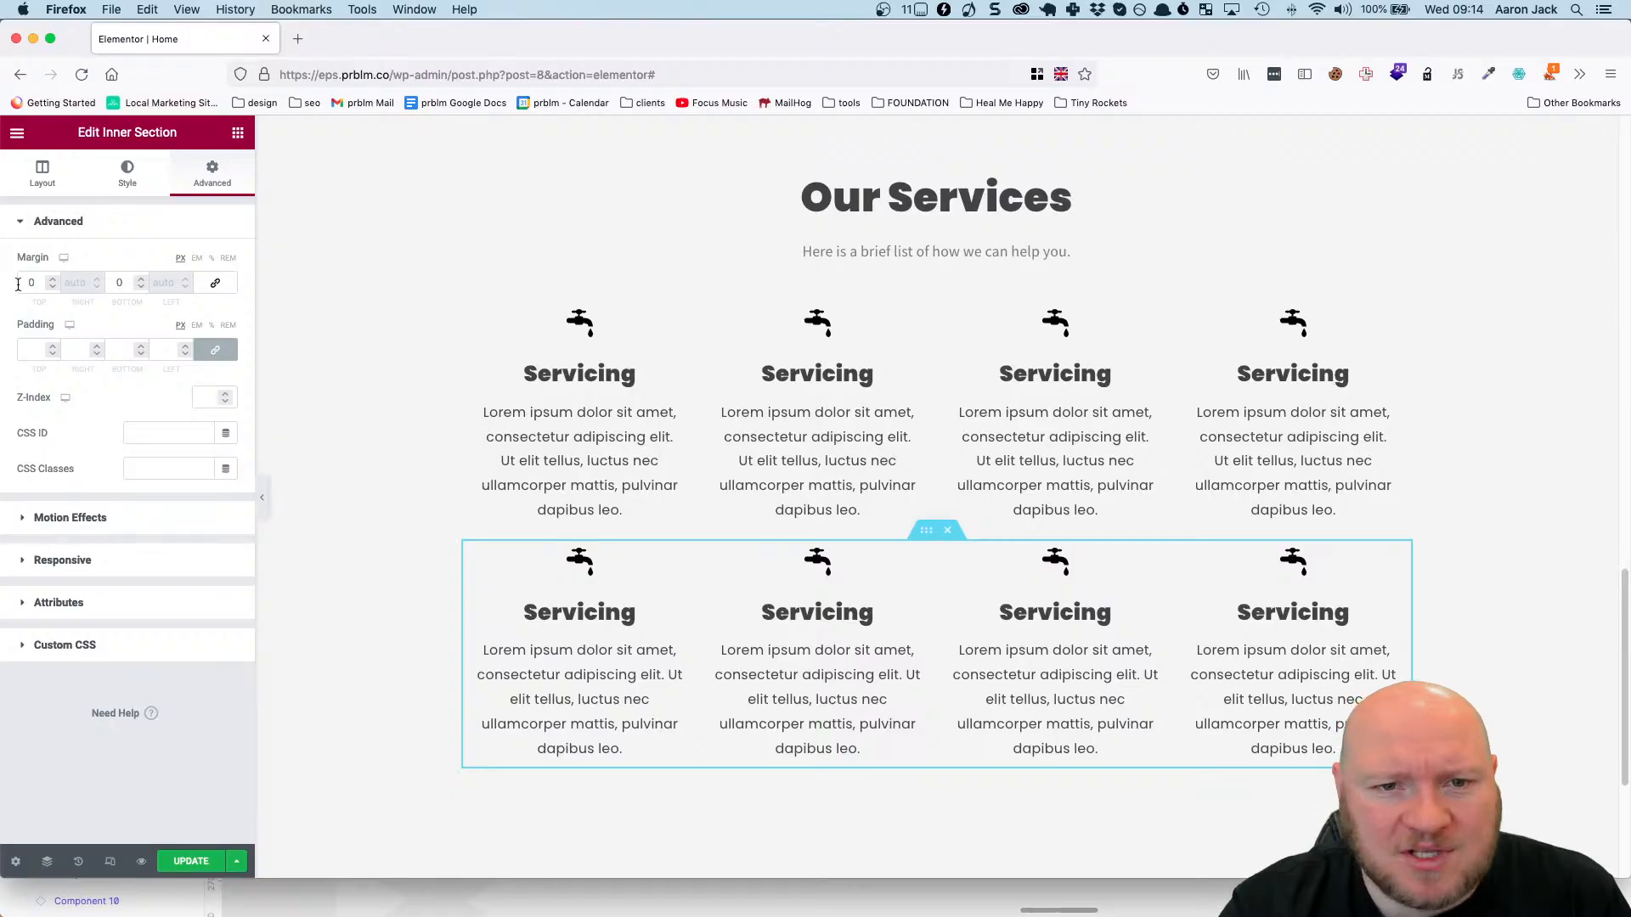
pyautogui.click(216, 282)
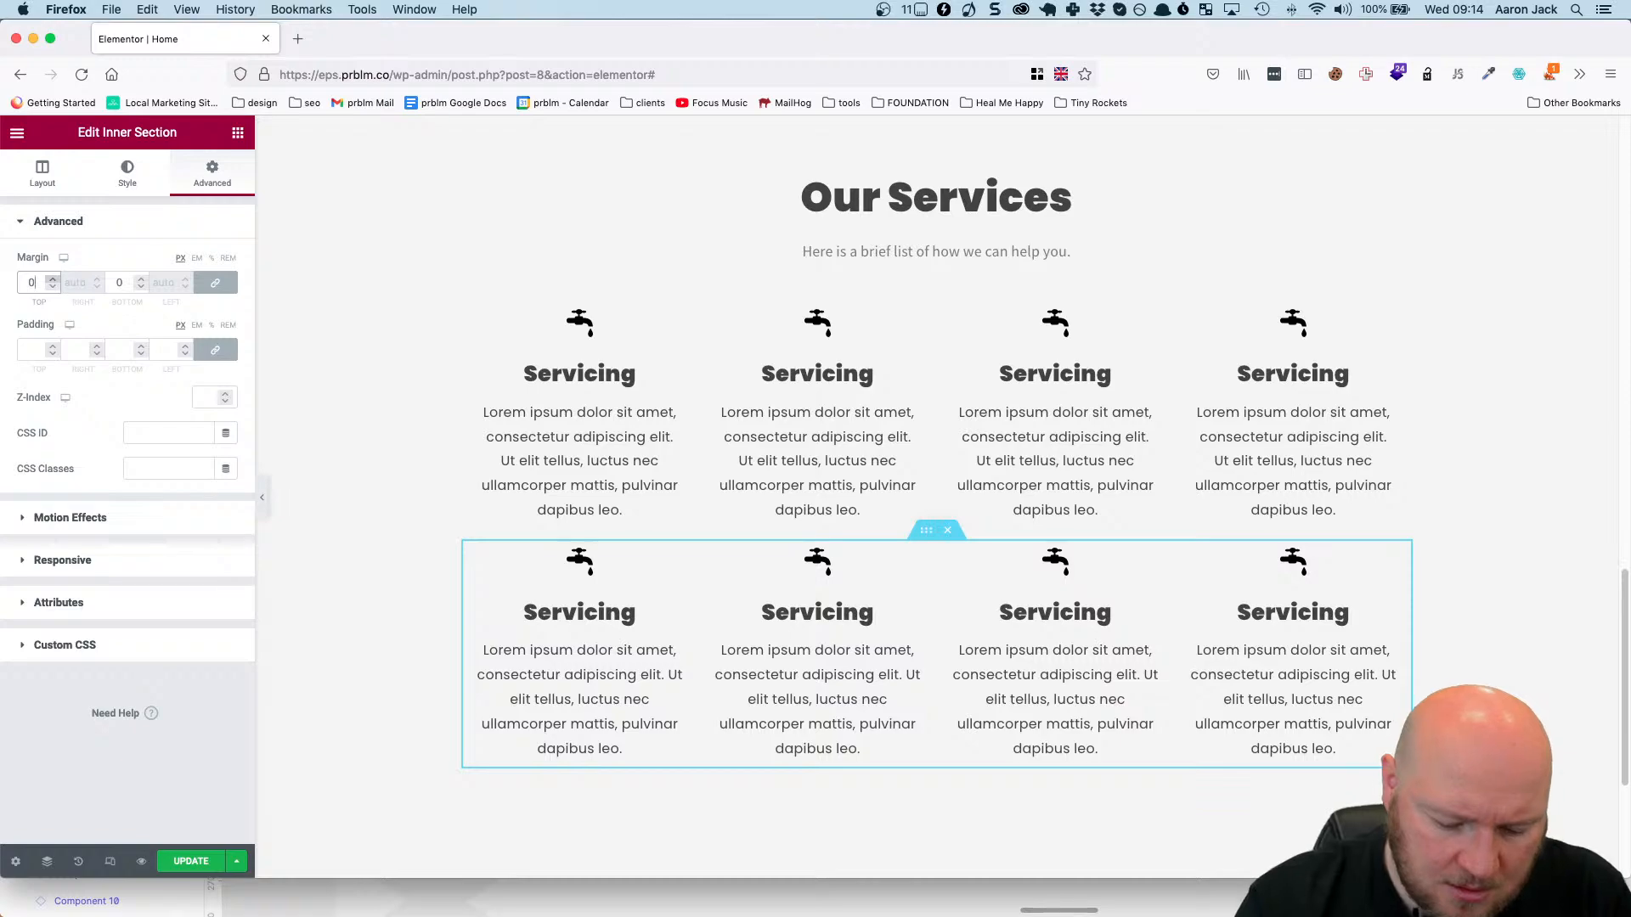
pyautogui.write('45')
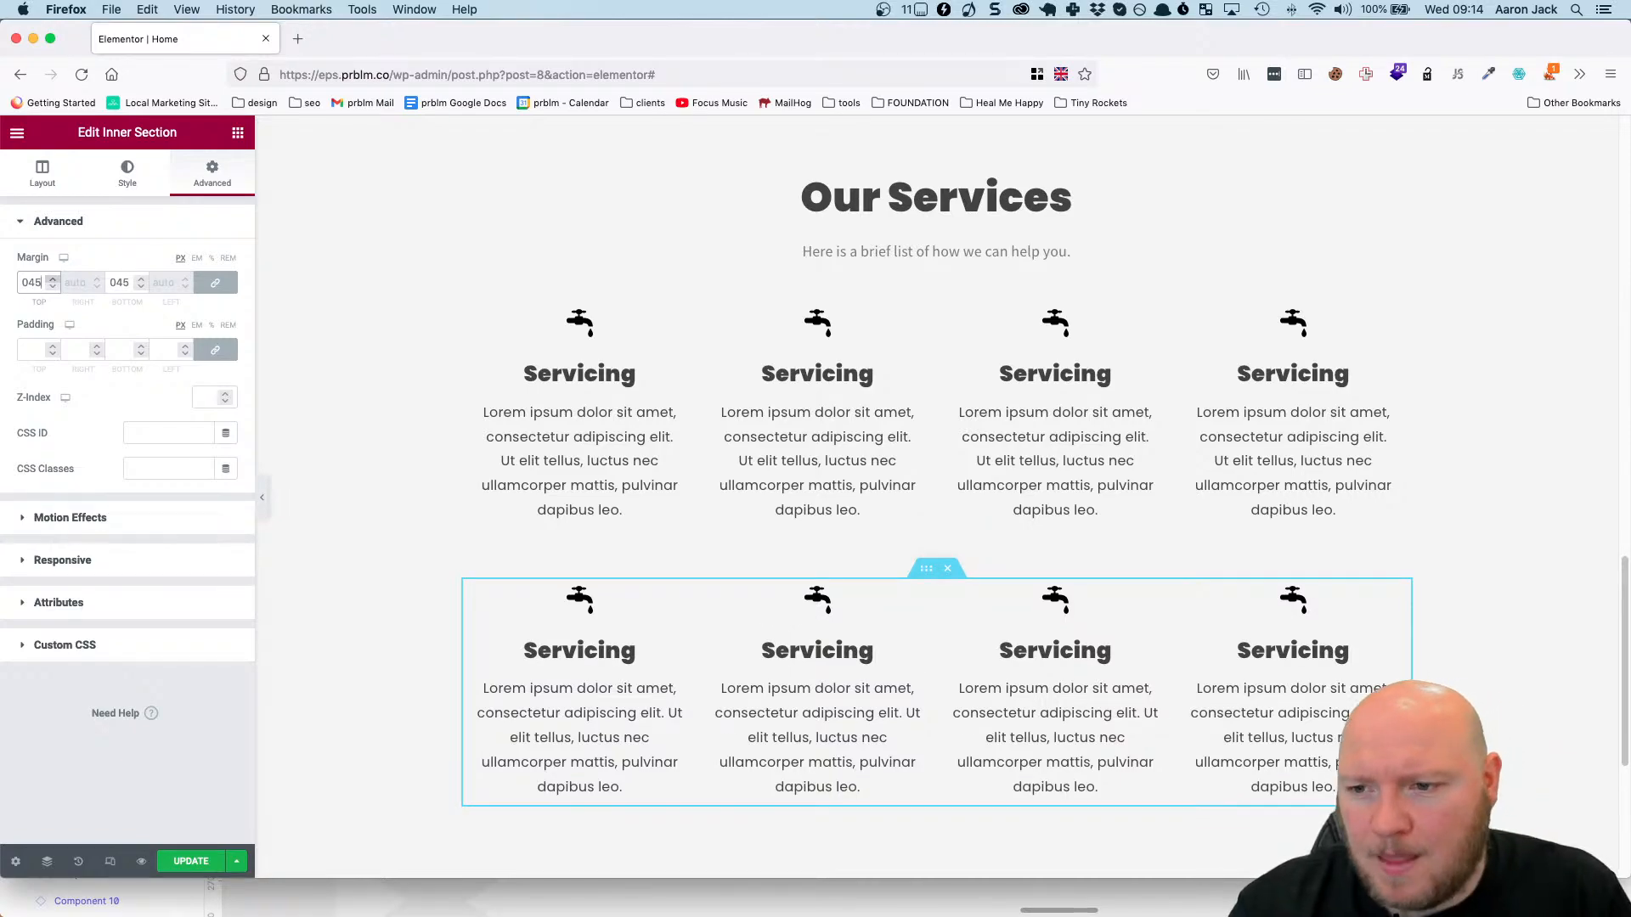
pyautogui.click(200, 861)
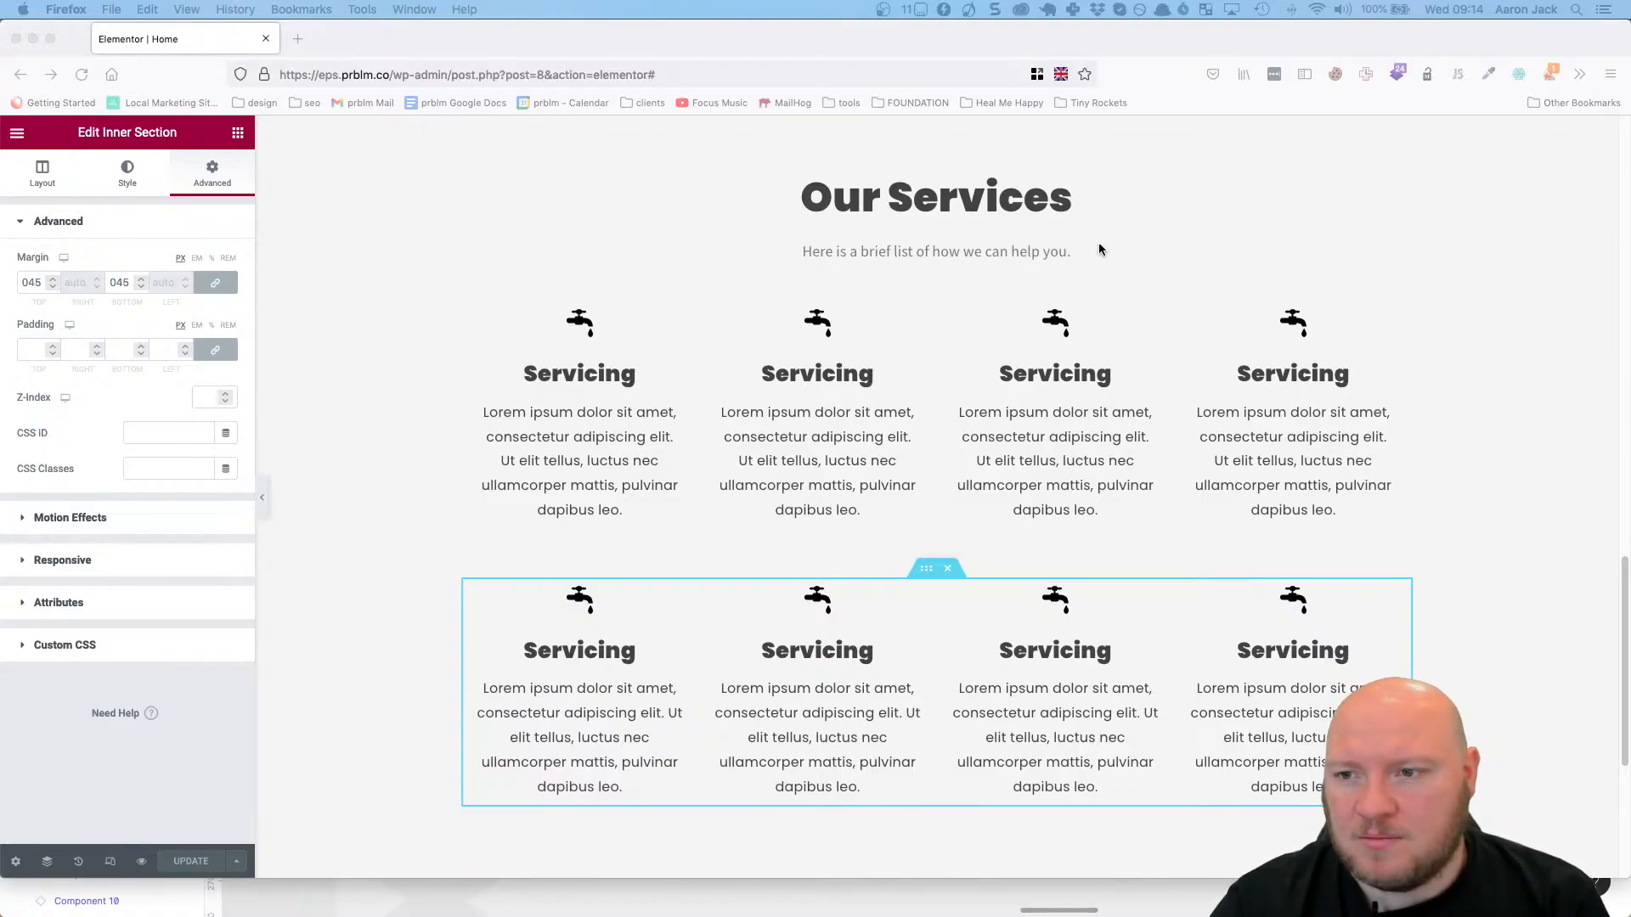
# Examine the vertical spacing between the Our Services heading, its description and the two icon box rows.
pyautogui.scroll(-1, 1435, 411)
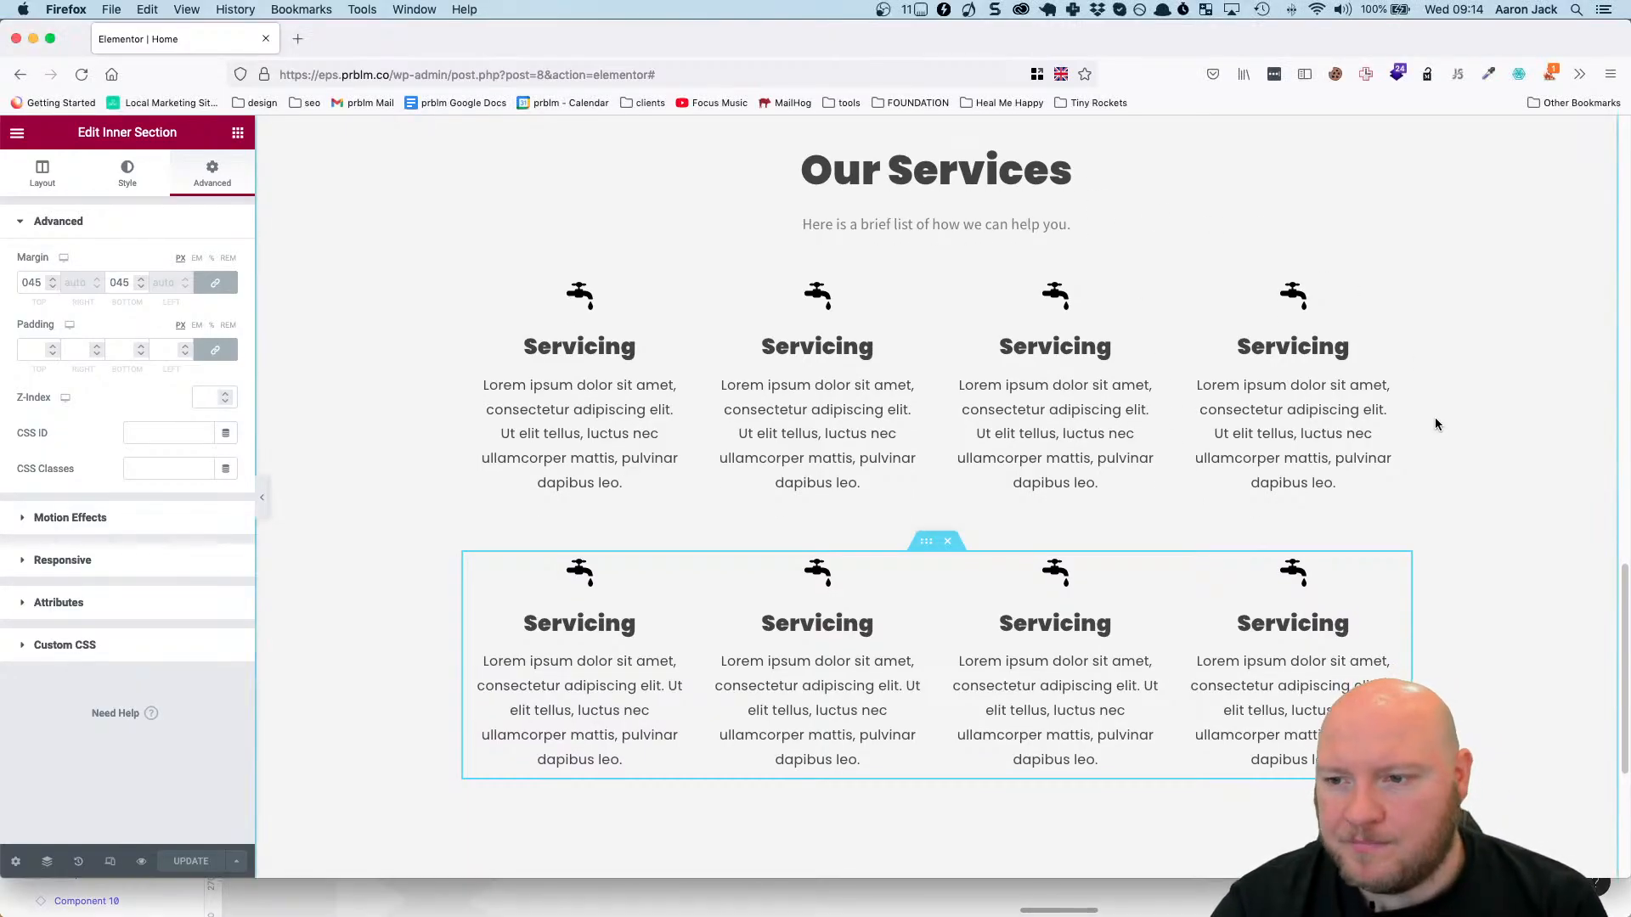
pyautogui.scroll(3, 1432, 429)
pyautogui.scroll(-5, 1431, 433)
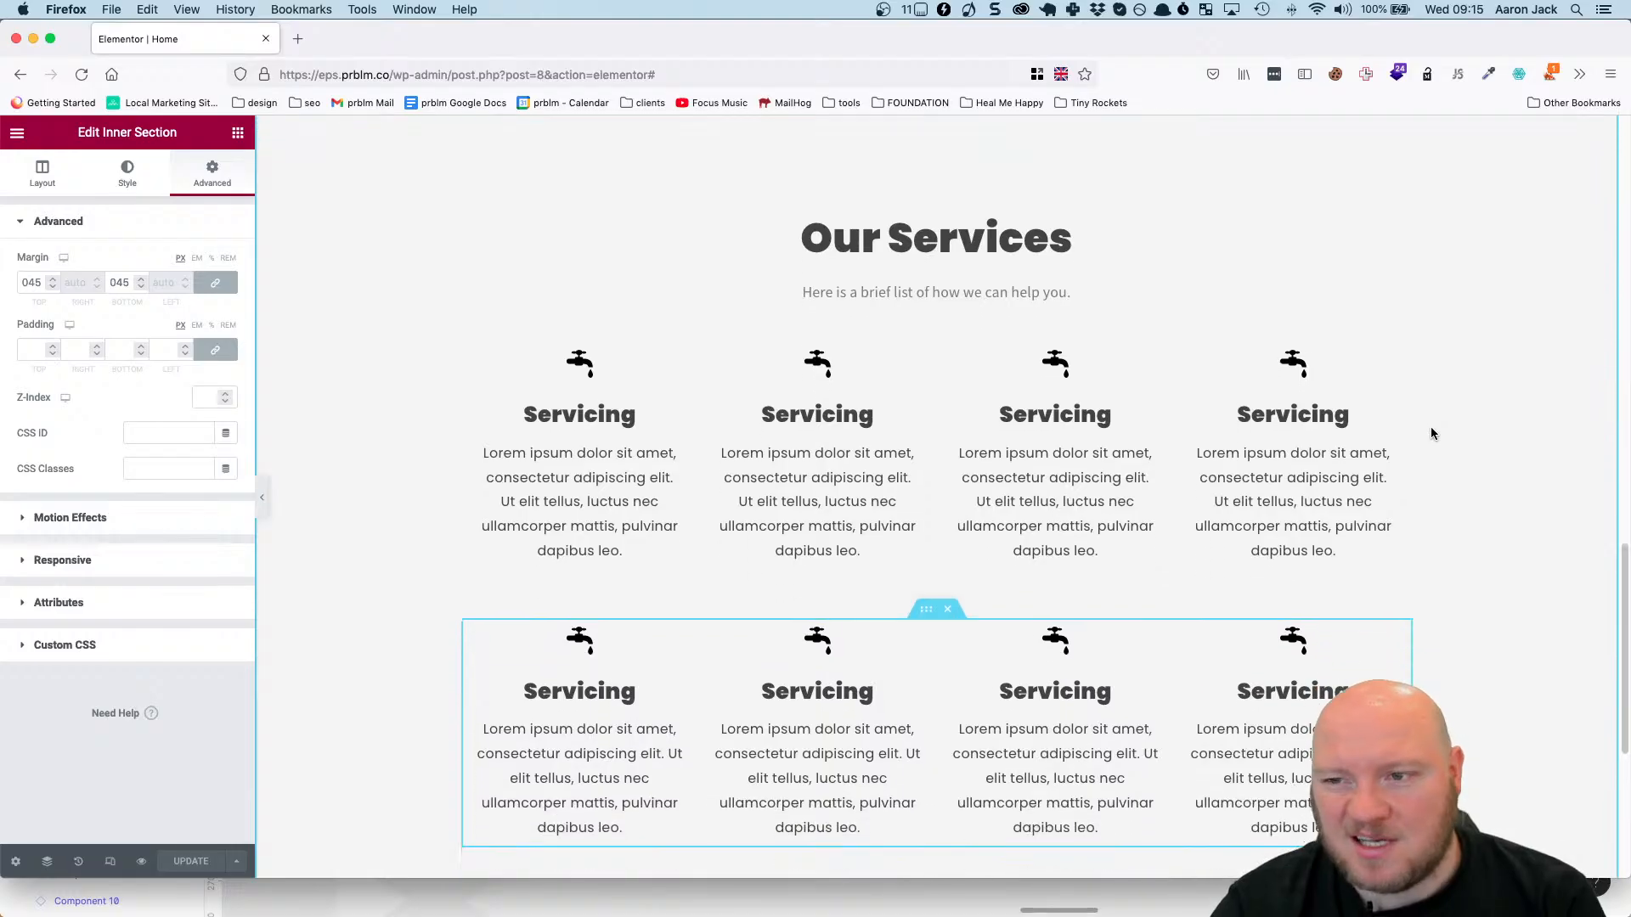
pyautogui.scroll(5, 1442, 393)
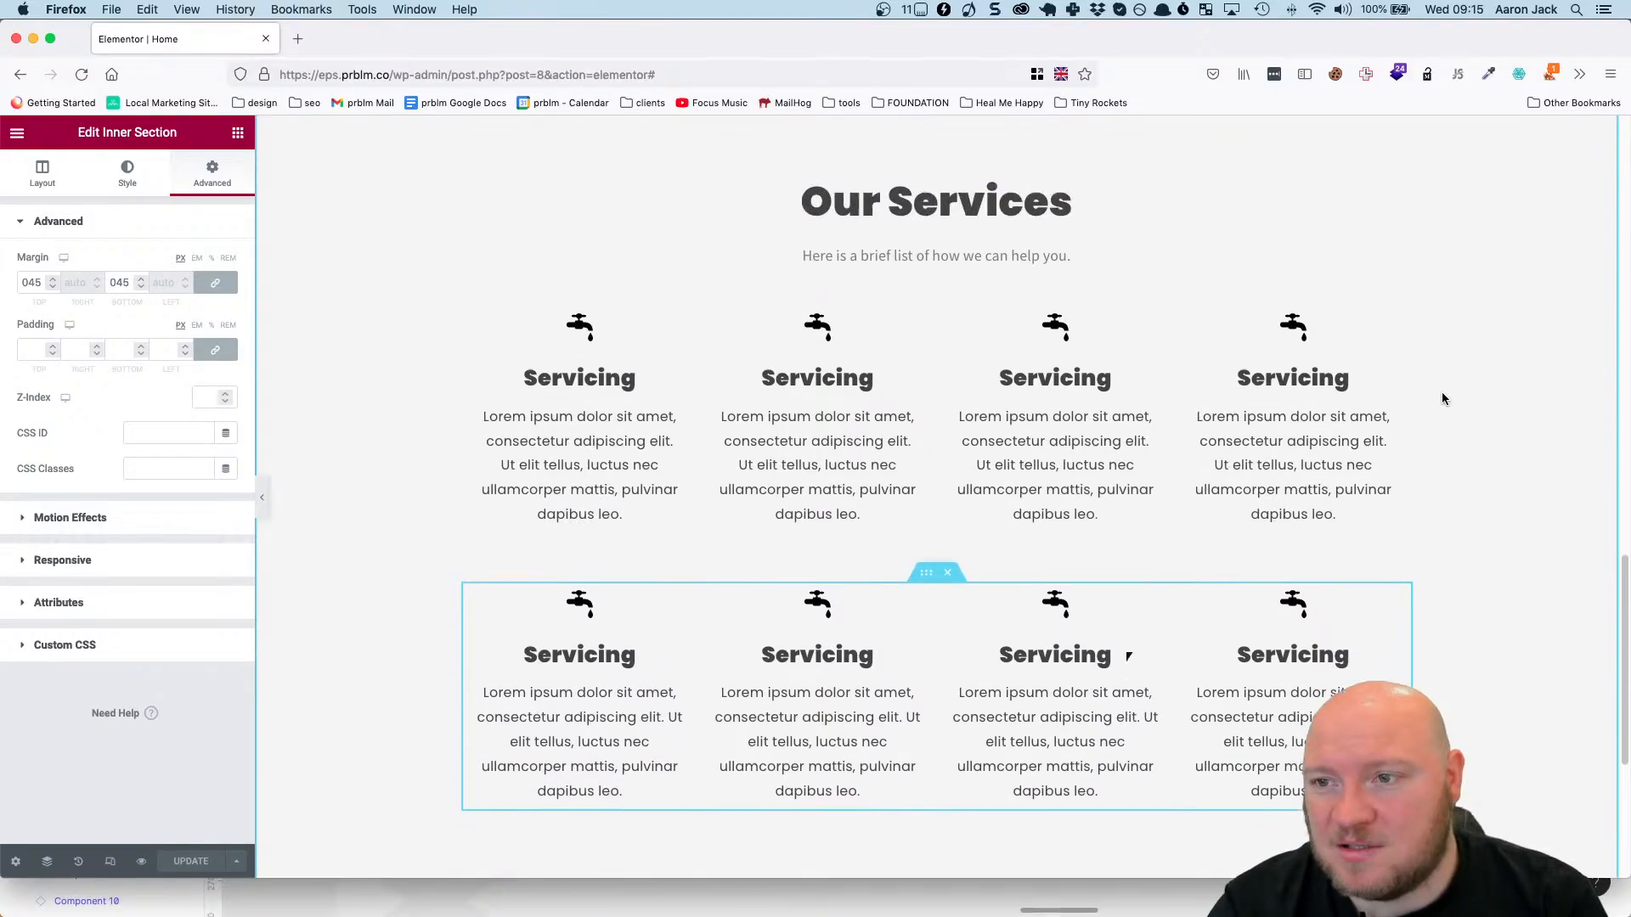
pyautogui.scroll(-3, 1440, 394)
pyautogui.scroll(1, 1440, 398)
pyautogui.scroll(3, 1439, 401)
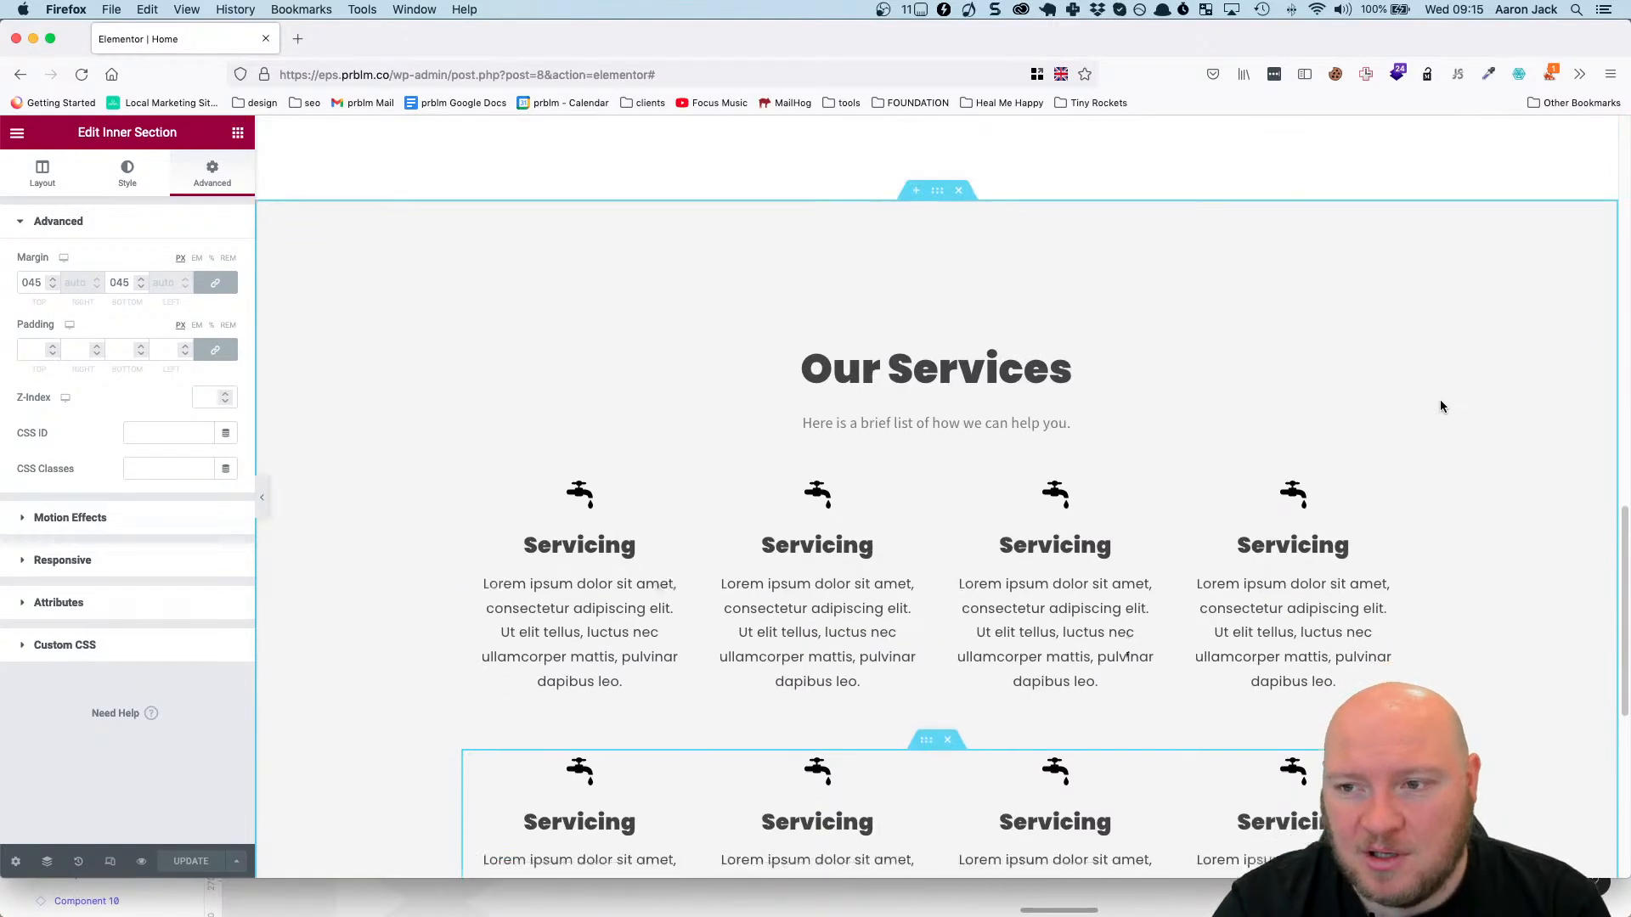
pyautogui.scroll(-3, 1440, 401)
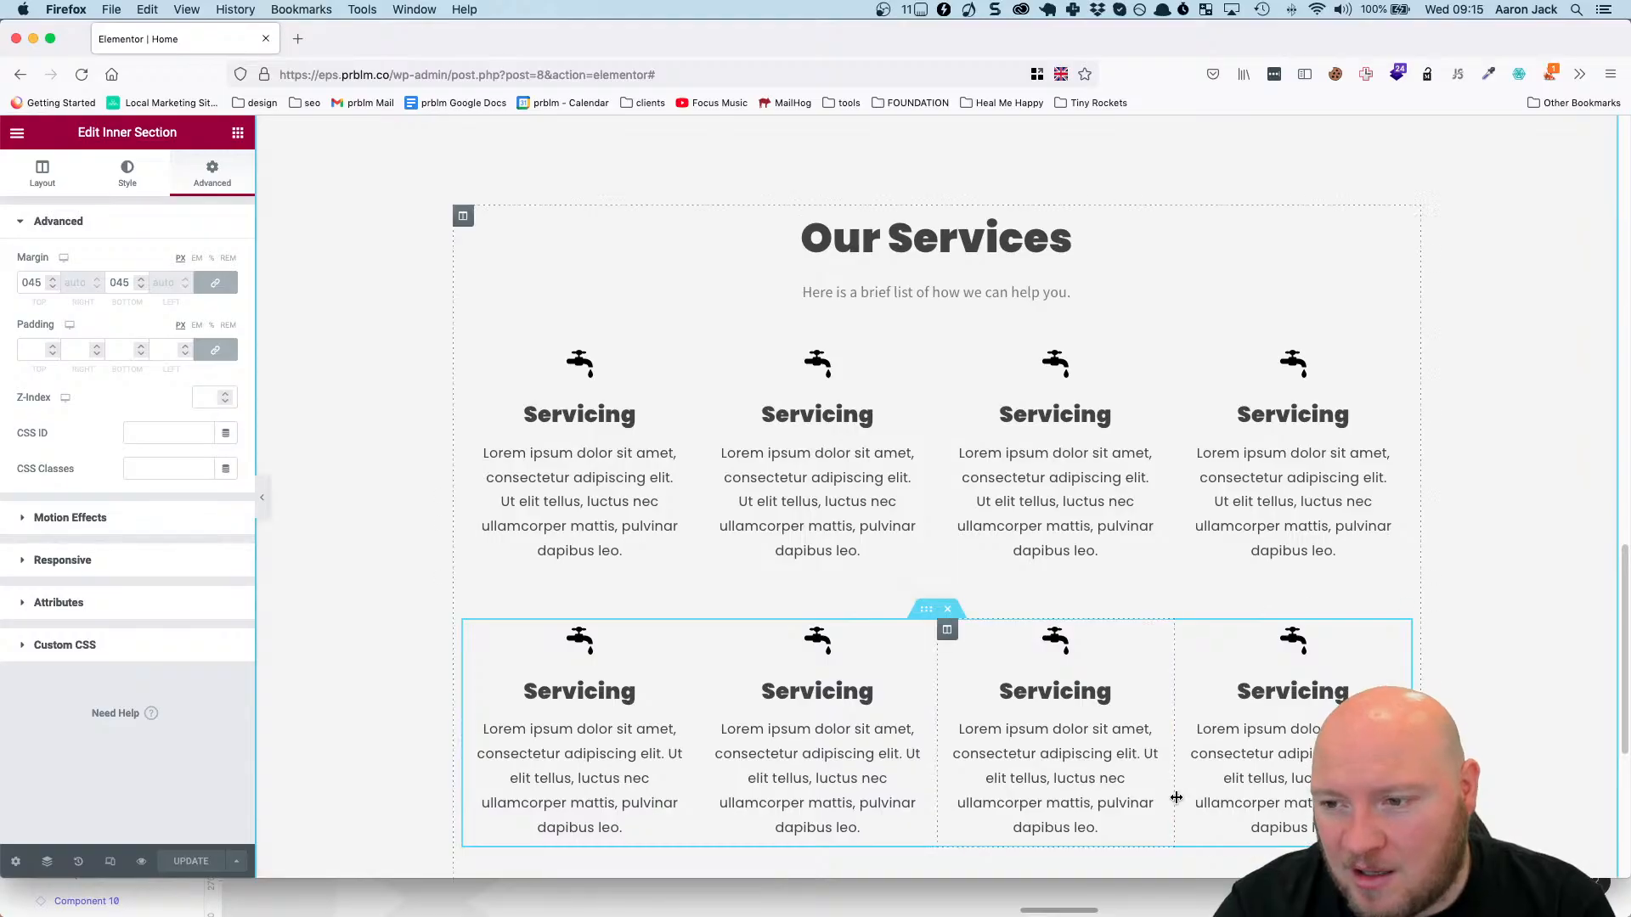
pyautogui.scroll(-3, 1342, 526)
pyautogui.scroll(4, 1376, 412)
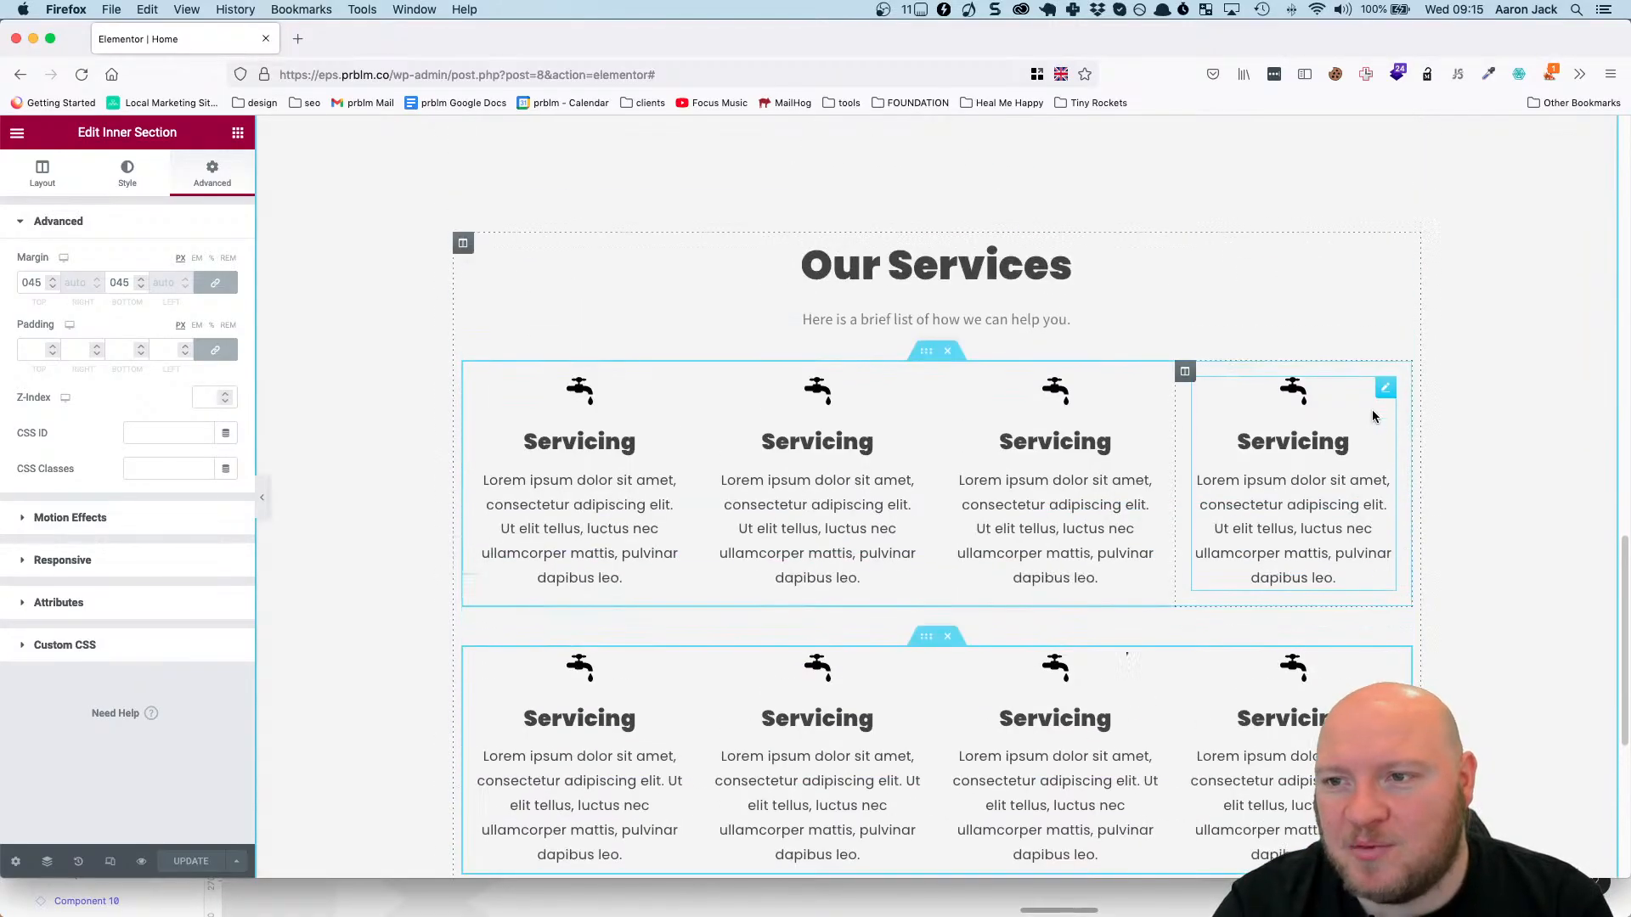
pyautogui.scroll(1, 1308, 531)
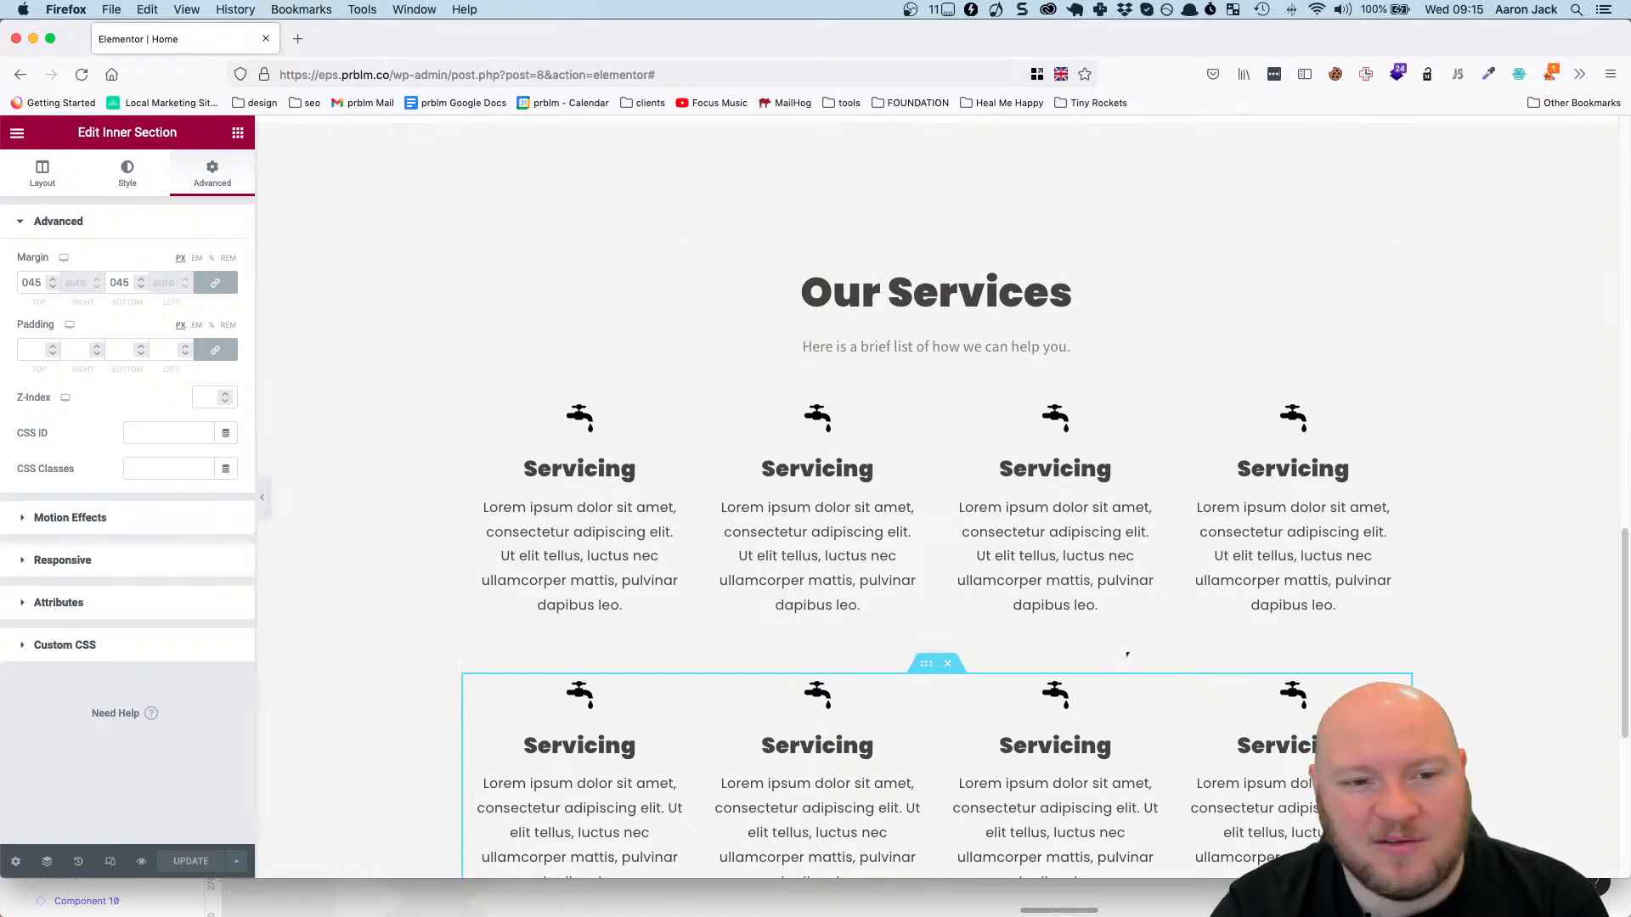
# Switch to Figma and inspect the spacing between the Our Services heading, its description and the Servicing component below.
pyautogui.press('super+Tab')
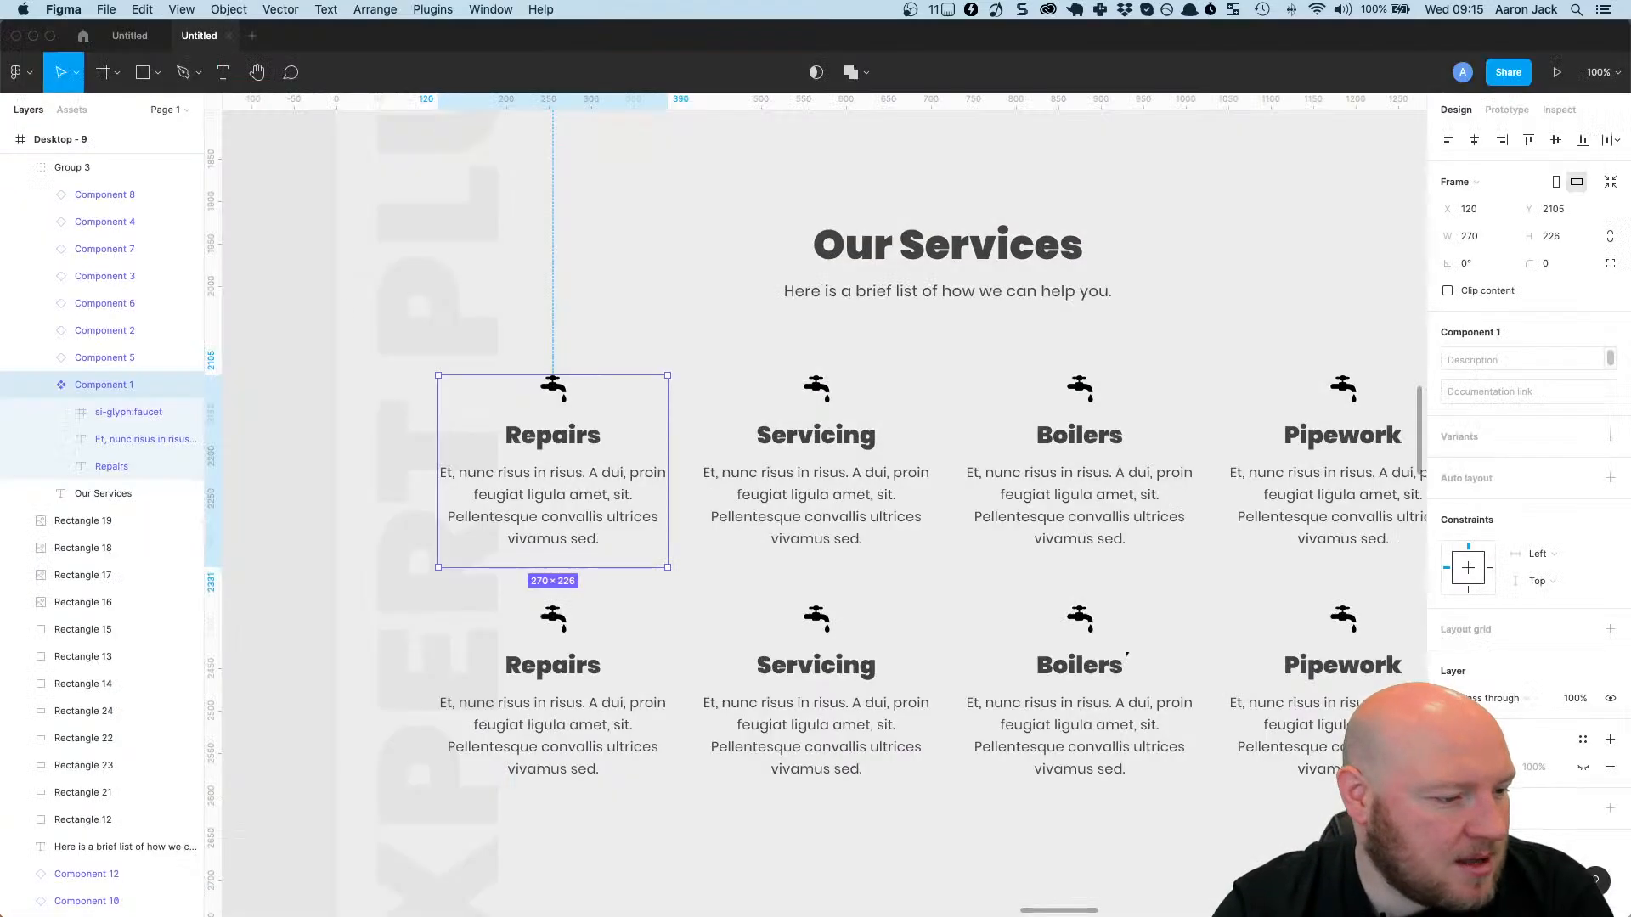
pyautogui.click(988, 262)
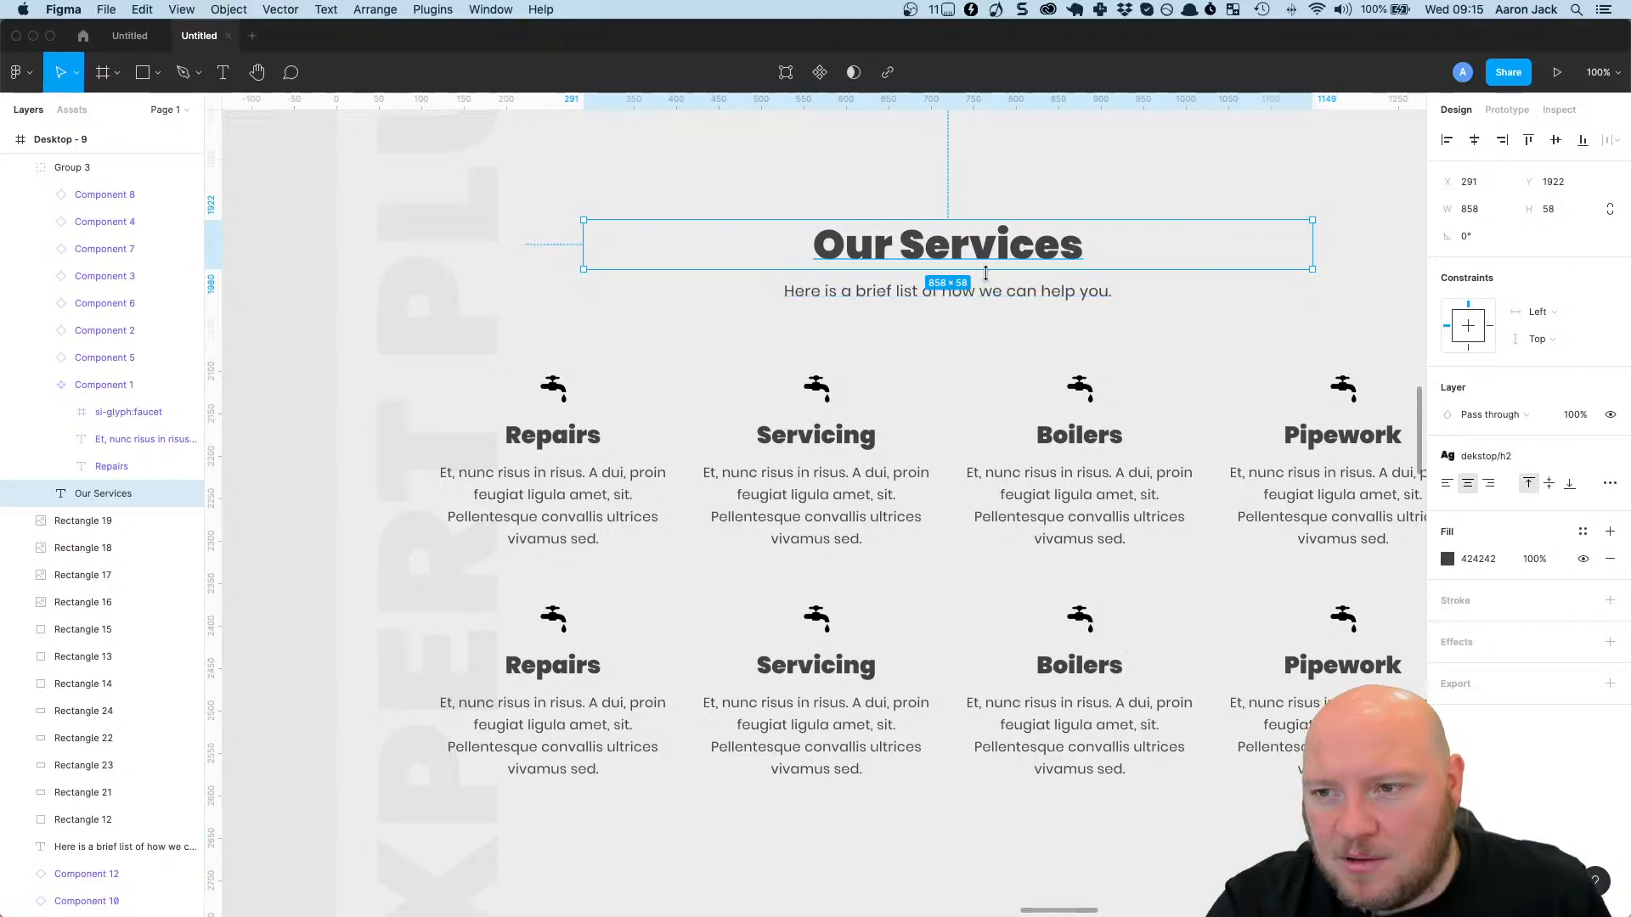
pyautogui.press('alt')
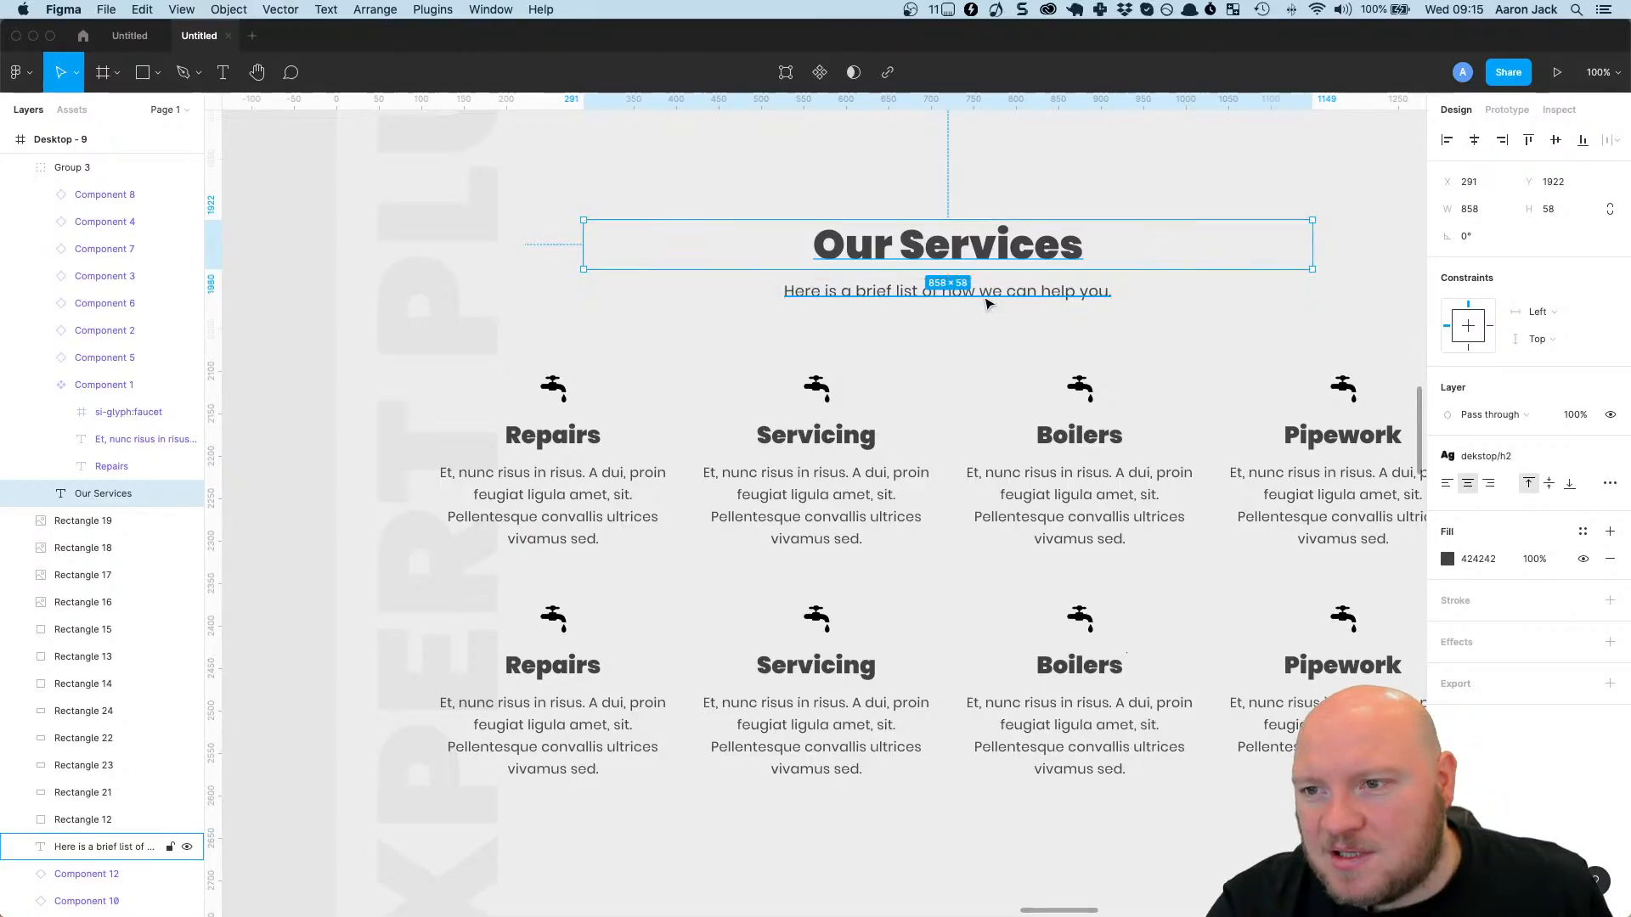
pyautogui.click(988, 297)
pyautogui.click(841, 391)
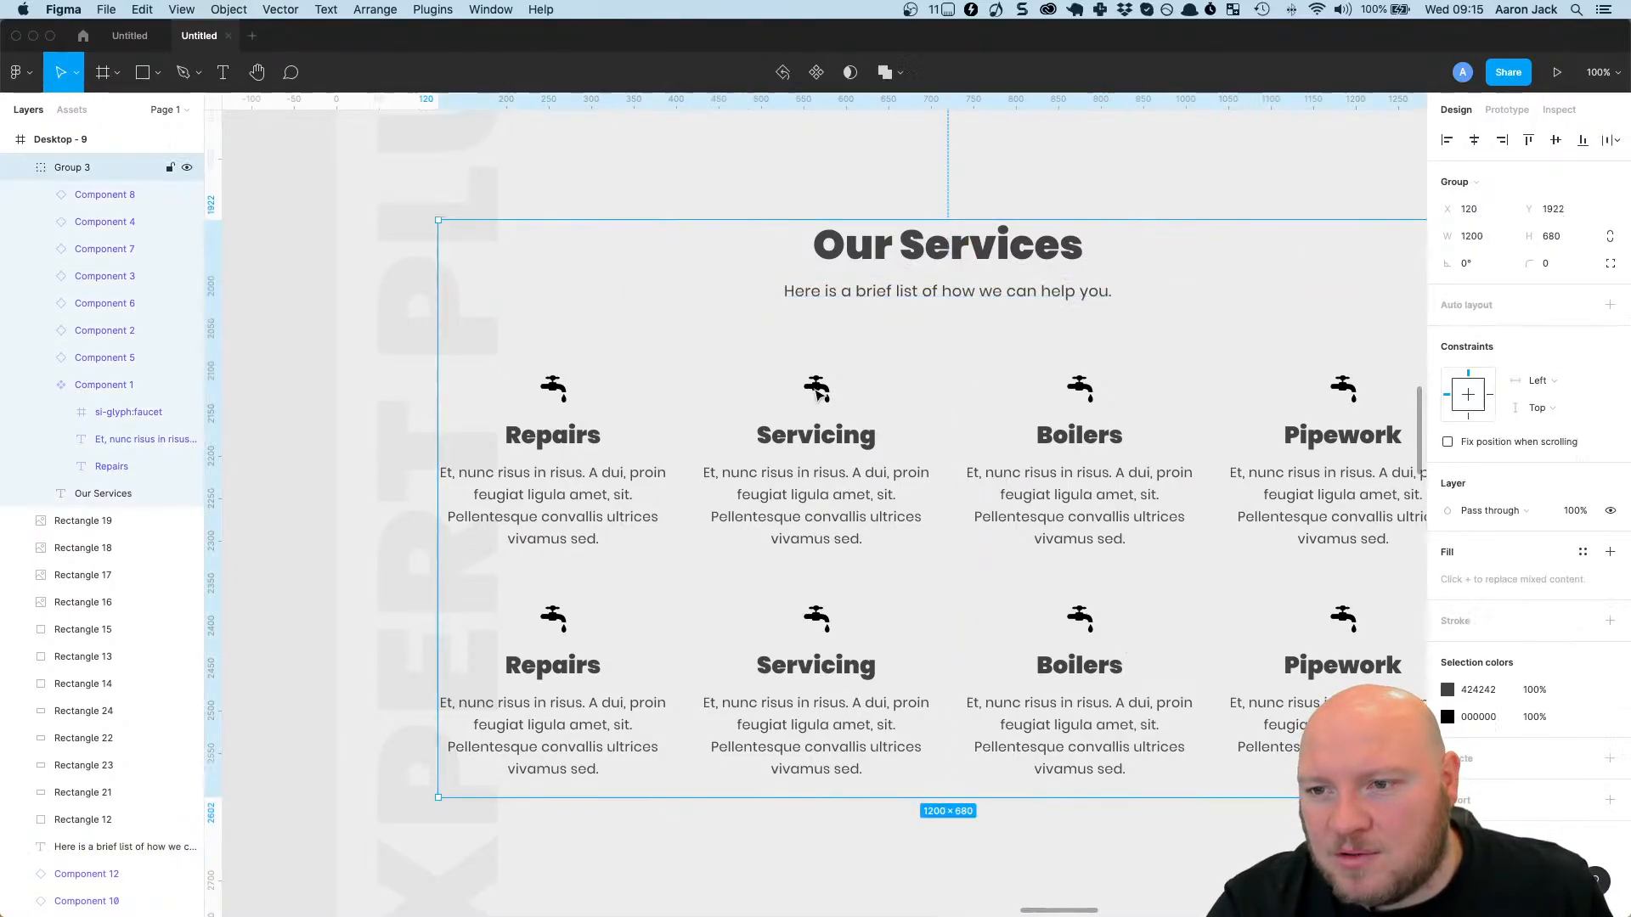
pyautogui.click(817, 395)
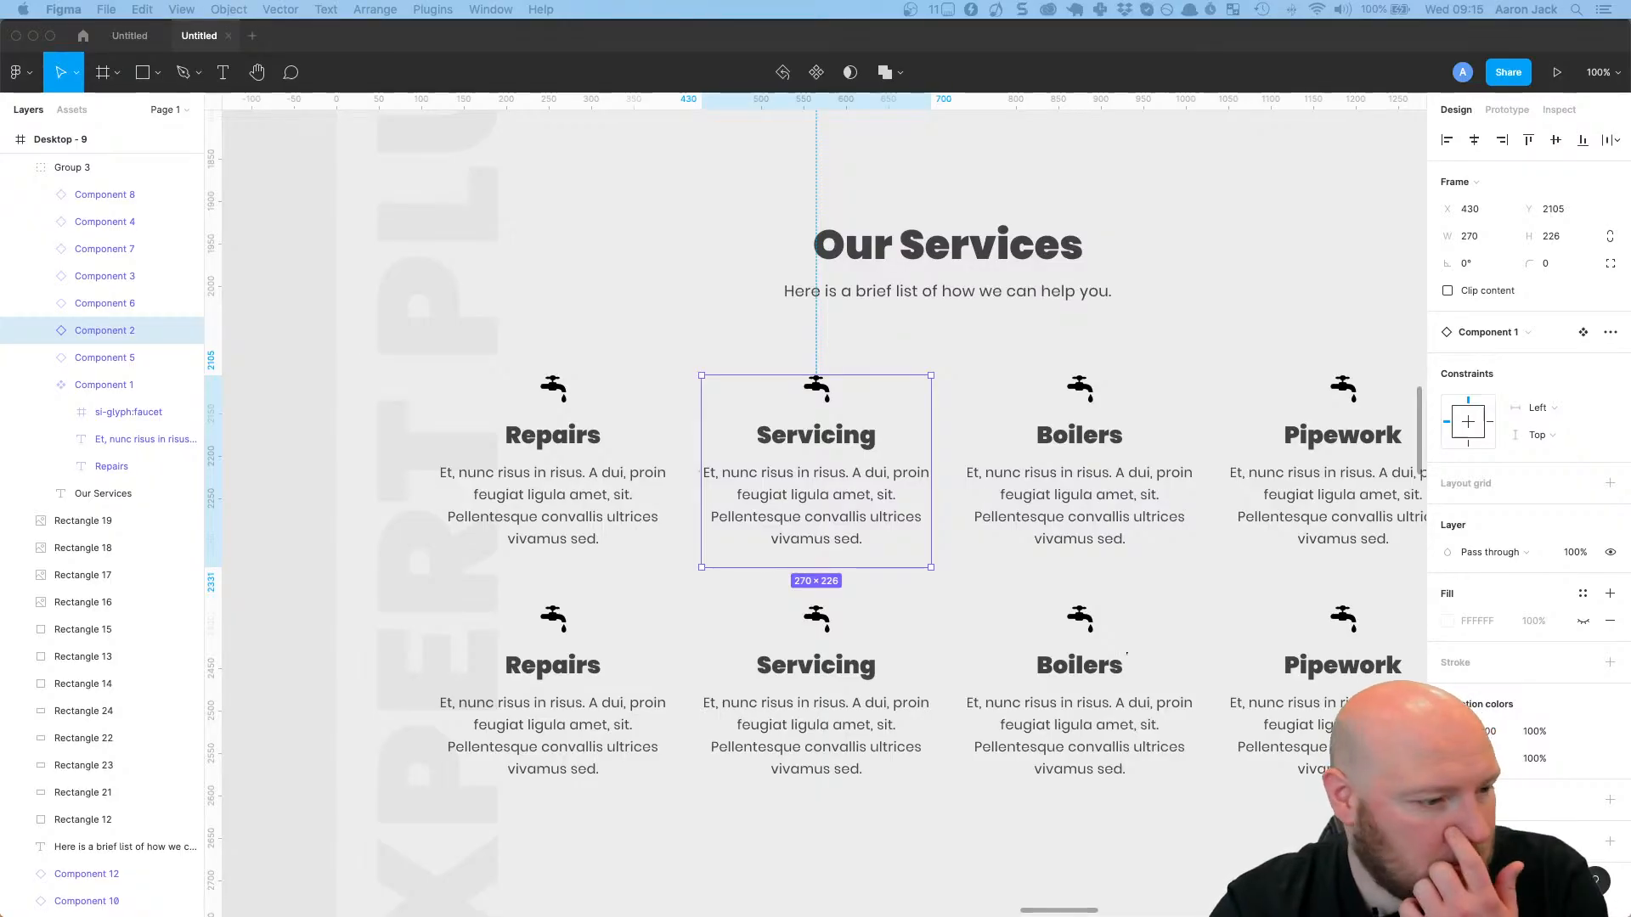
# Return to Elementor, give the Our Services description text an unlinked bottom margin of 80 px, and update the page.
pyautogui.press('super+Tab')
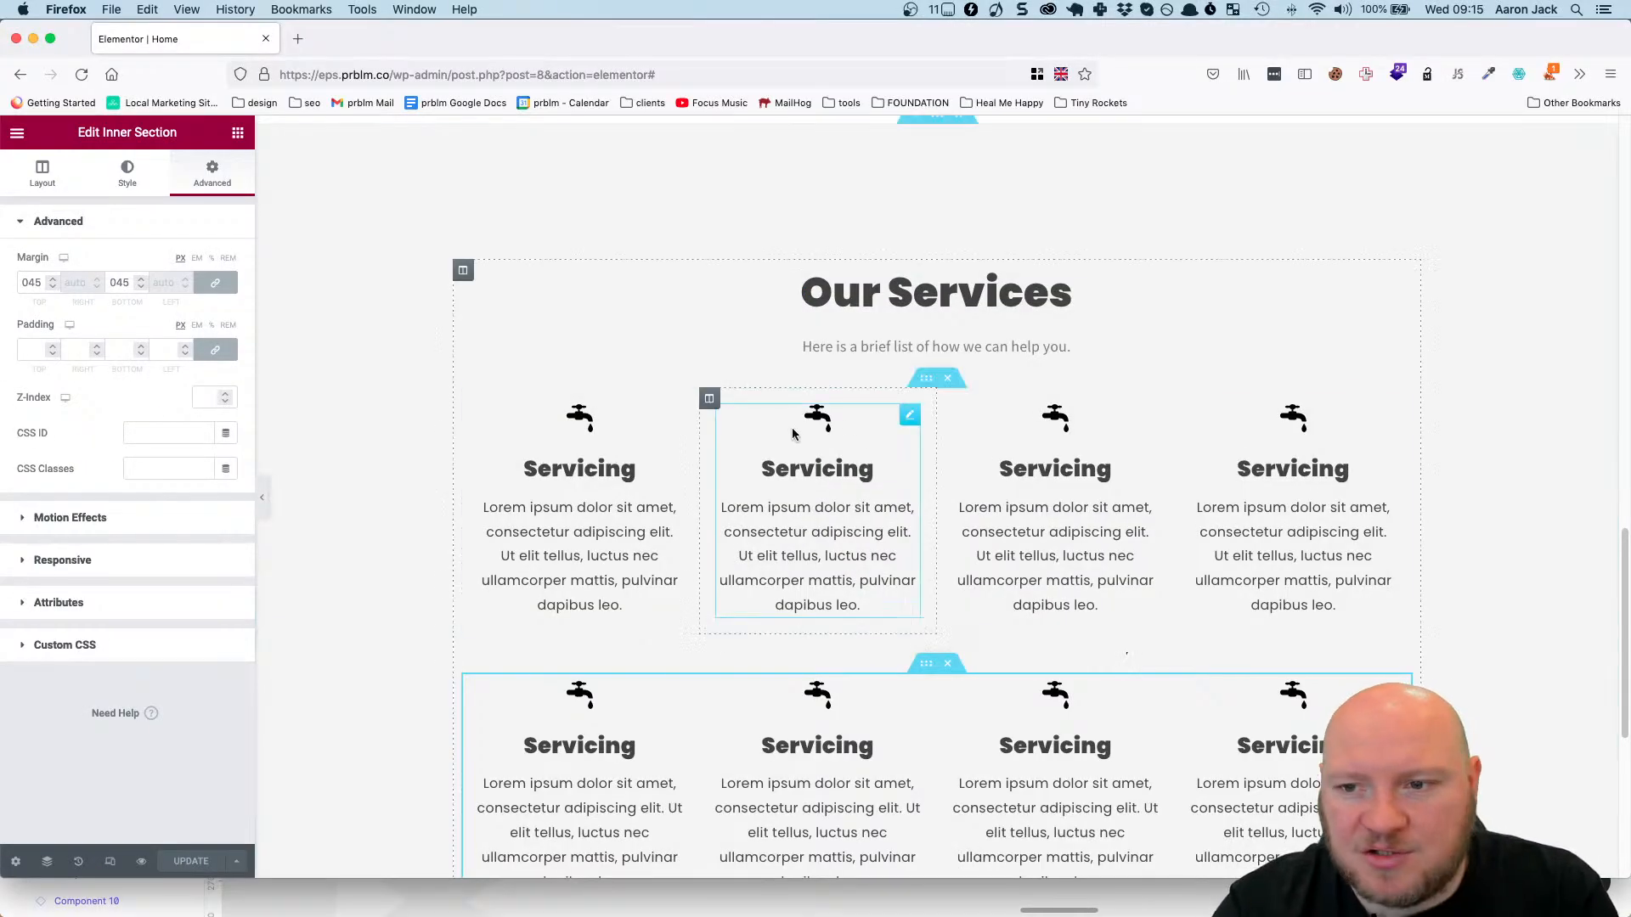
pyautogui.click(1002, 343)
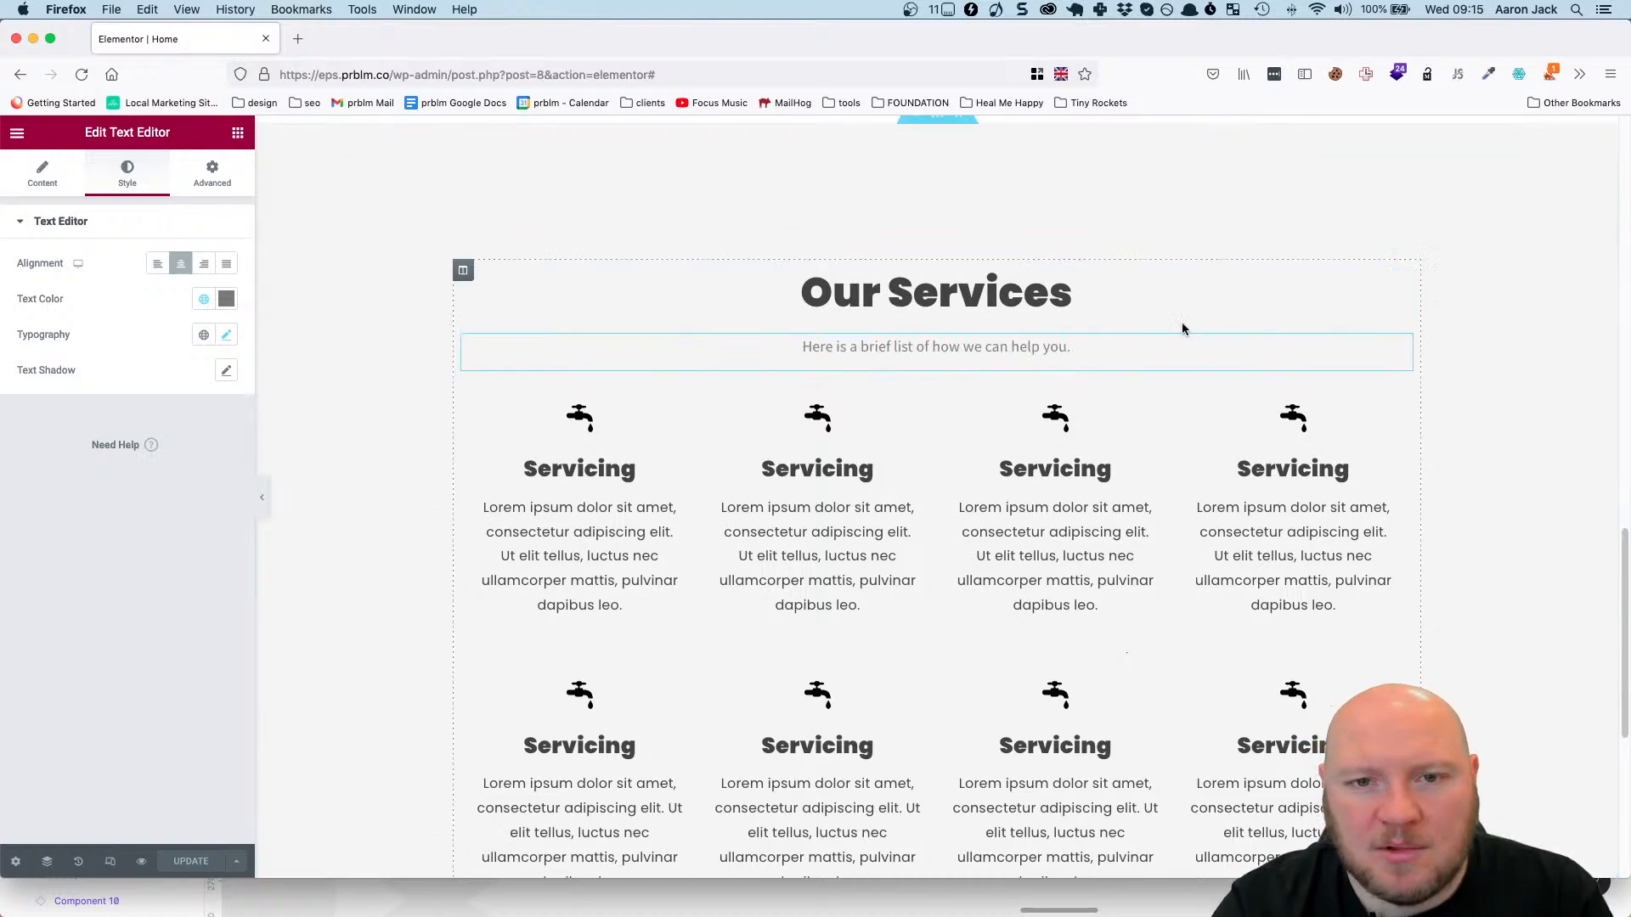
pyautogui.click(211, 174)
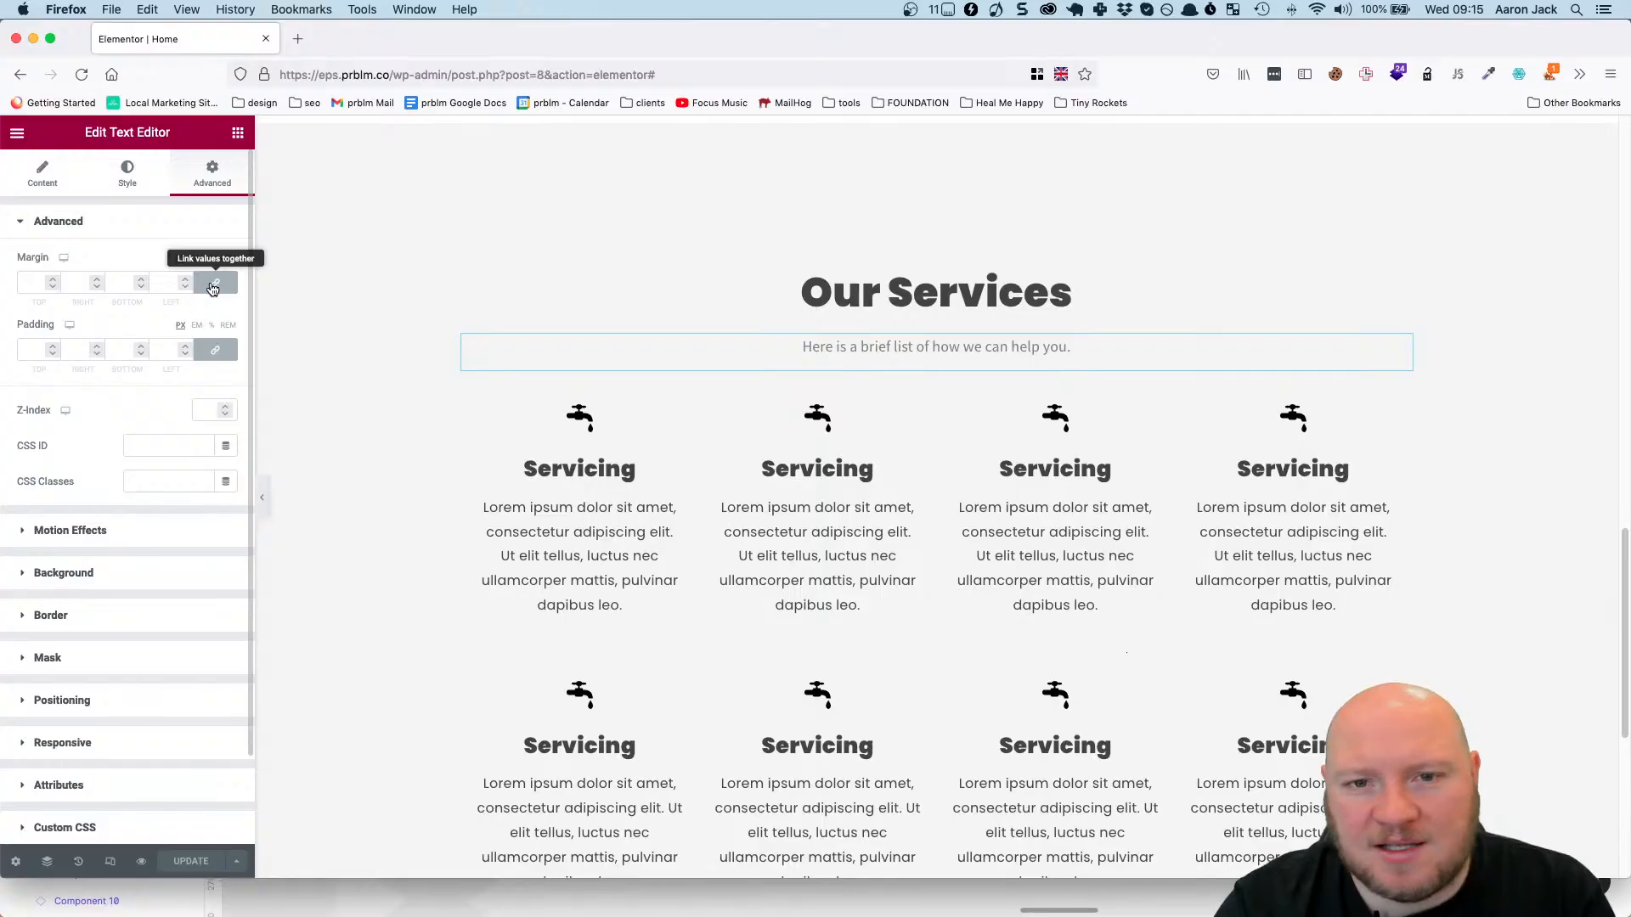
pyautogui.click(214, 286)
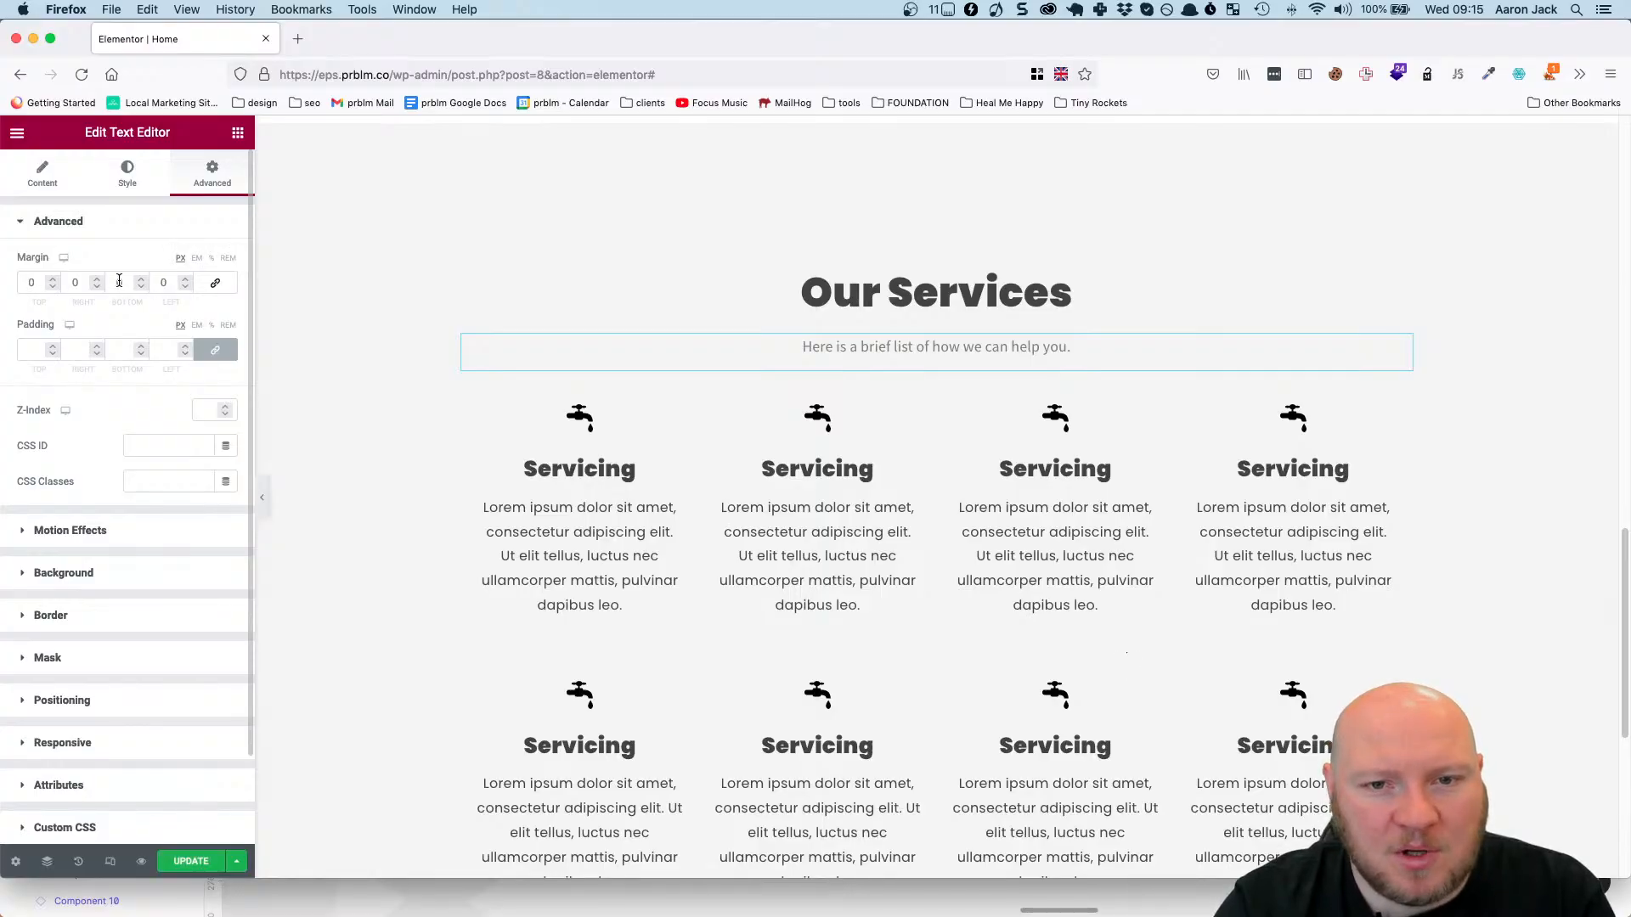
pyautogui.doubleClick(119, 282)
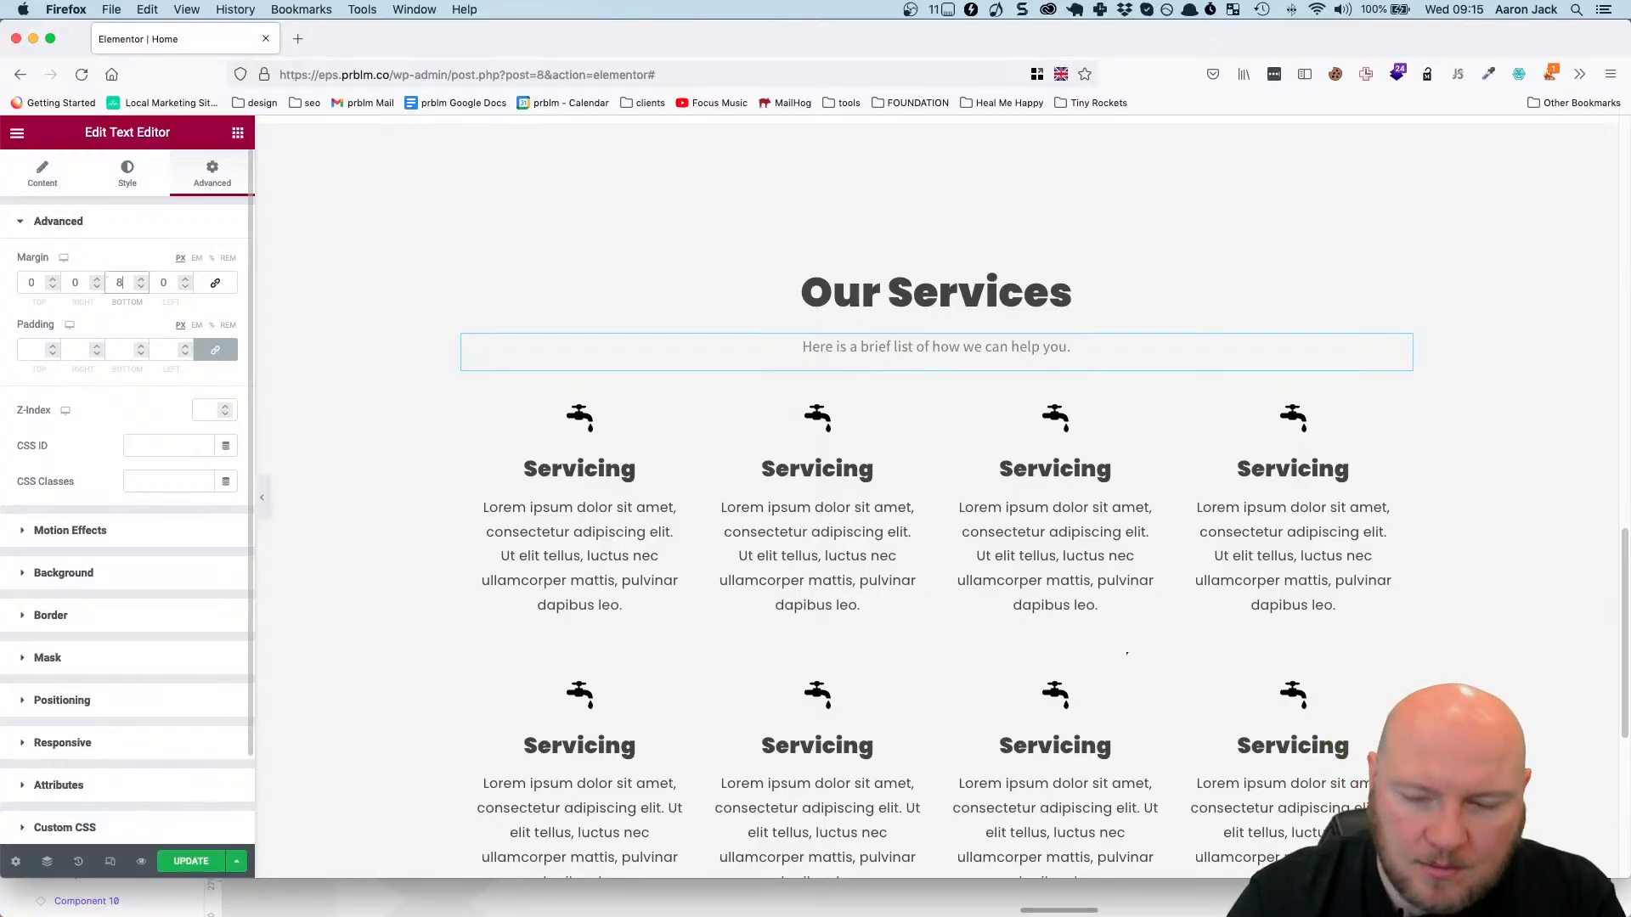
pyautogui.write('80')
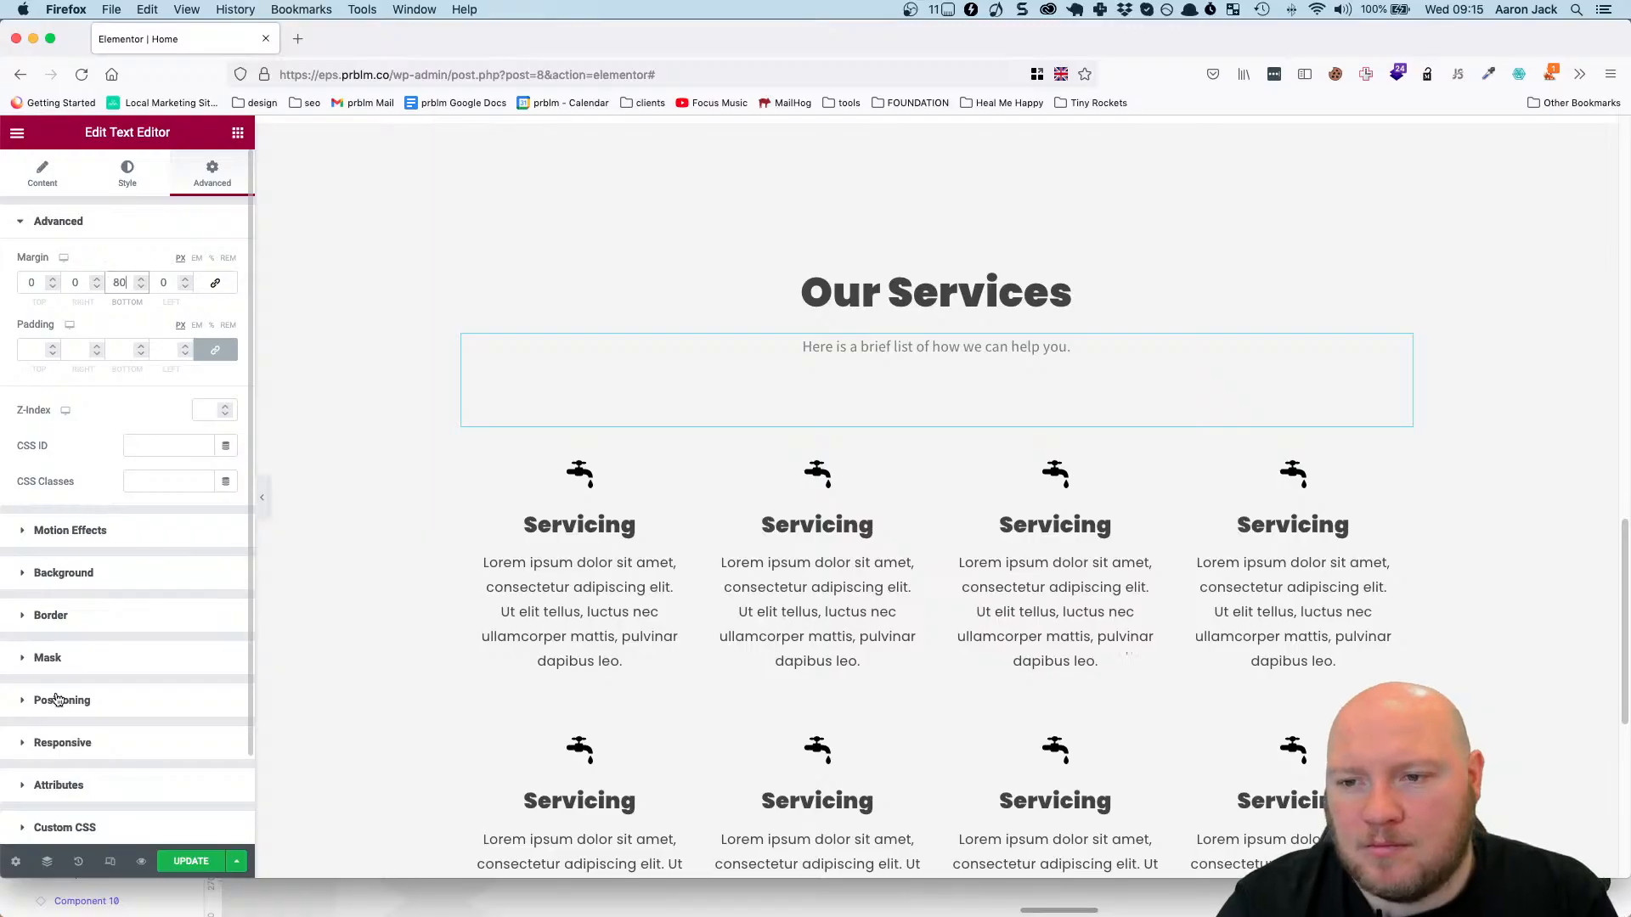
pyautogui.click(190, 861)
# Preview the saved homepage in the browser and examine its layout down to the Our Services rows.
pyautogui.scroll(3, 1210, 319)
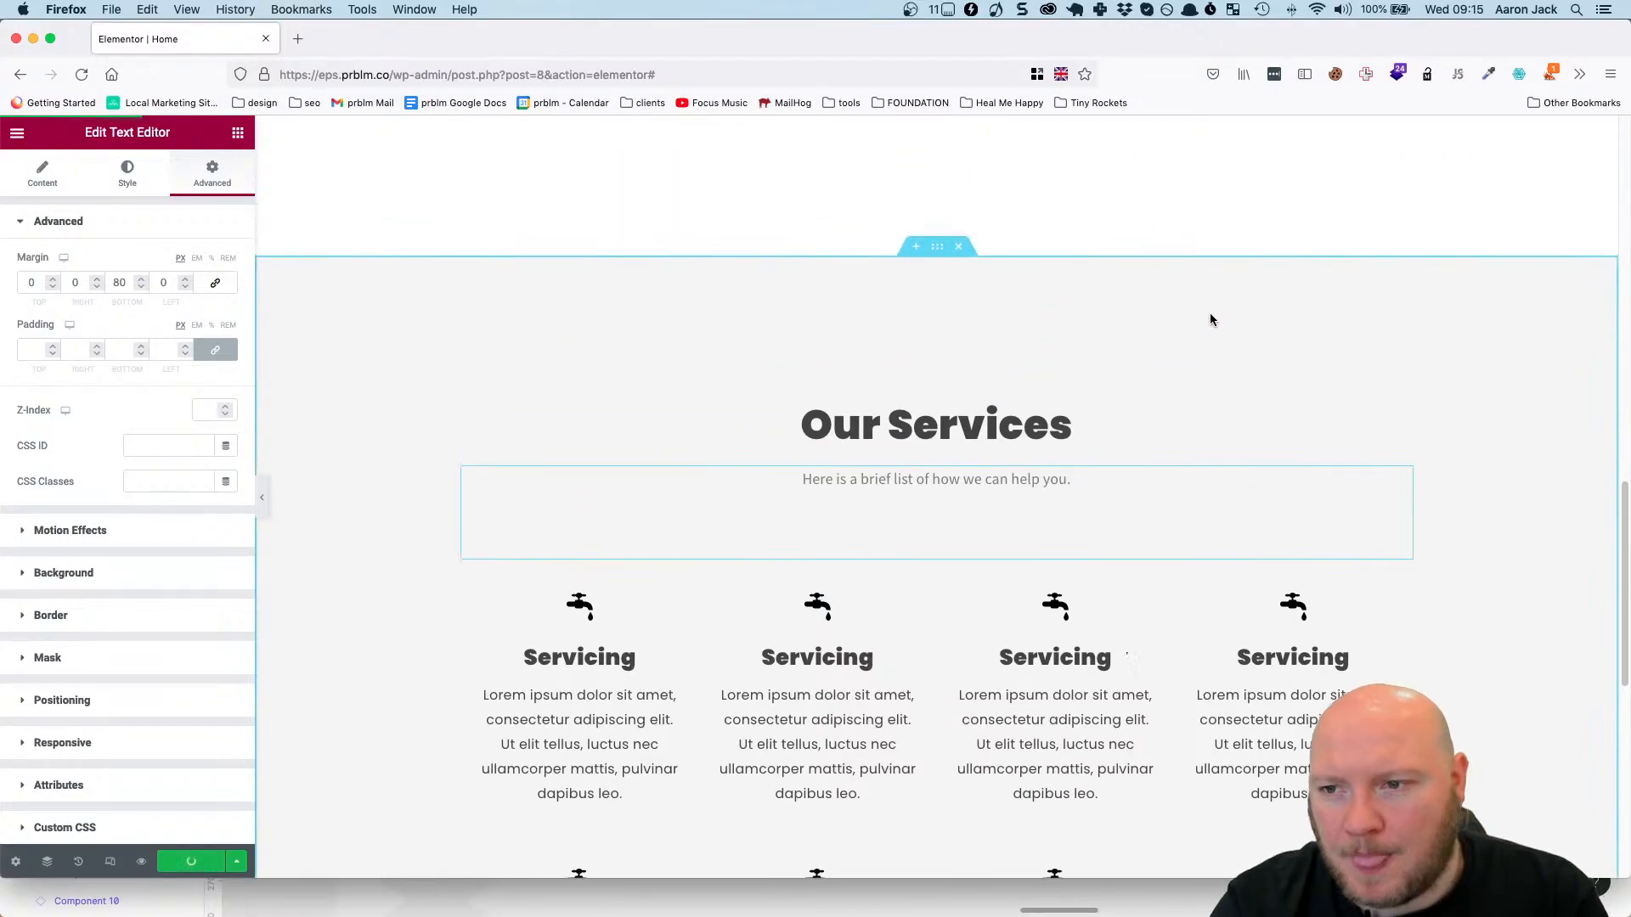
pyautogui.scroll(-5, 1209, 317)
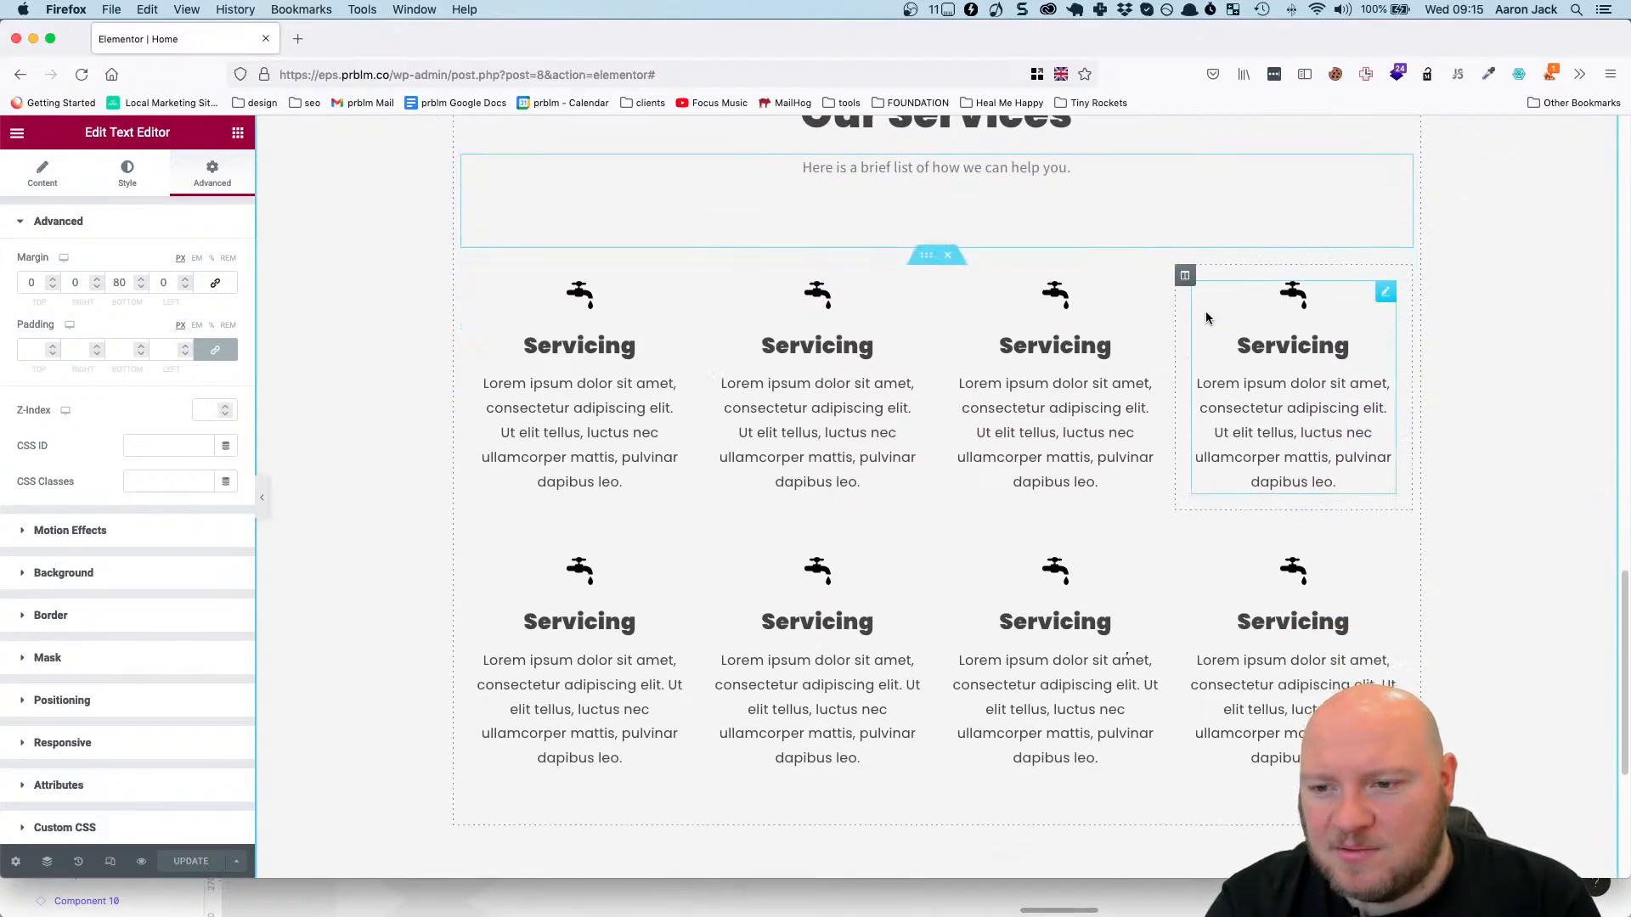
pyautogui.scroll(-5, 1205, 310)
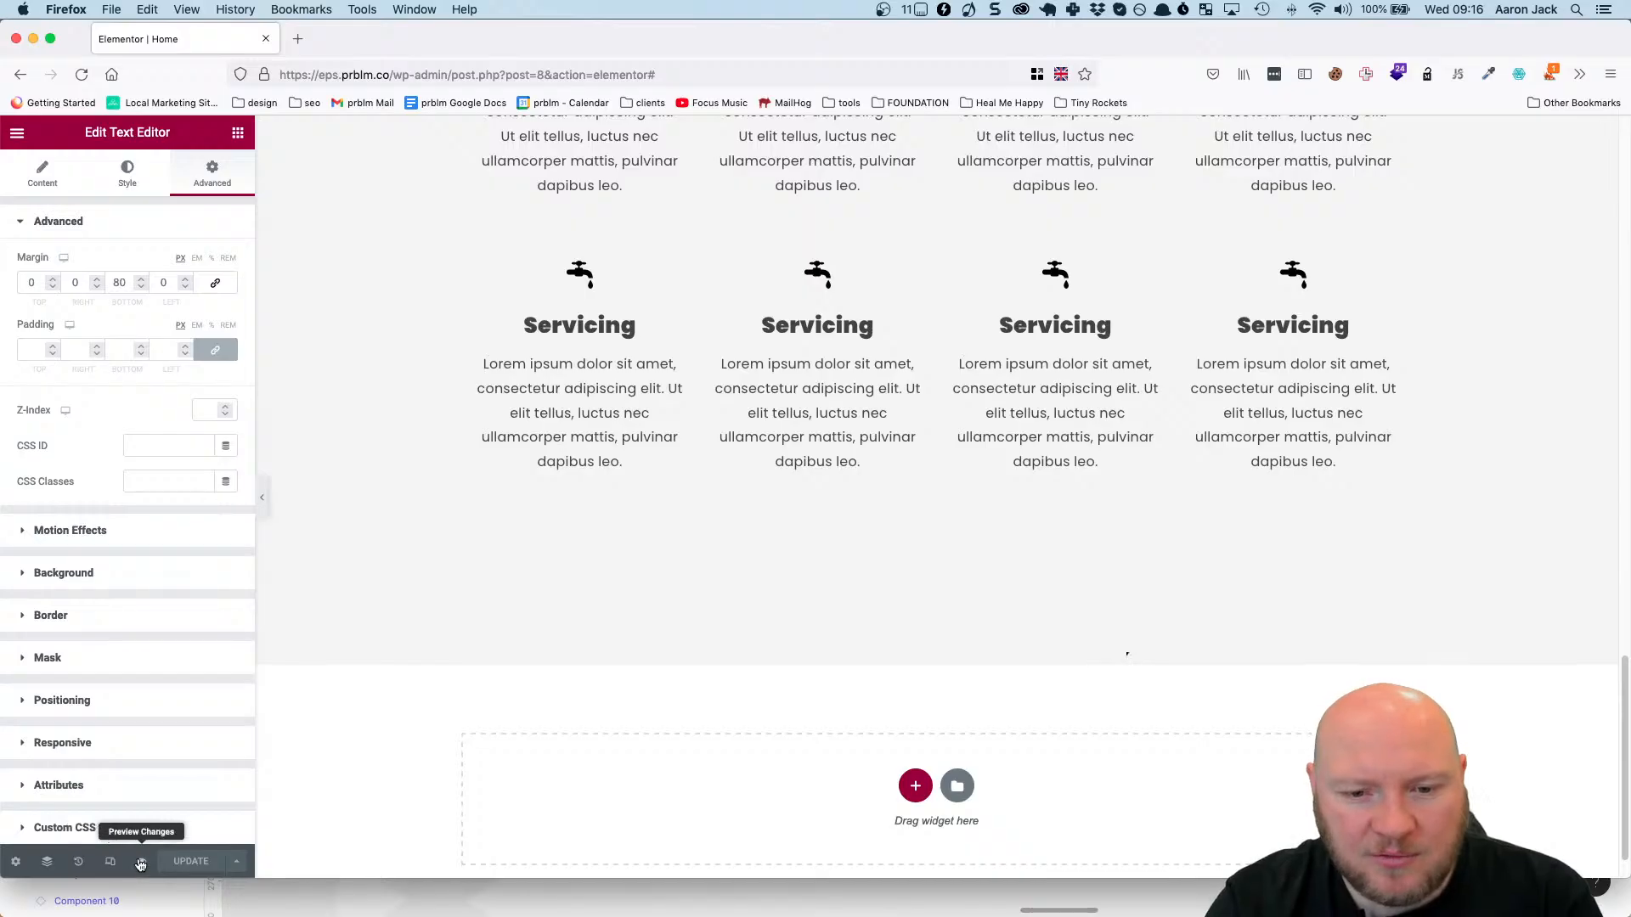
pyautogui.click(141, 863)
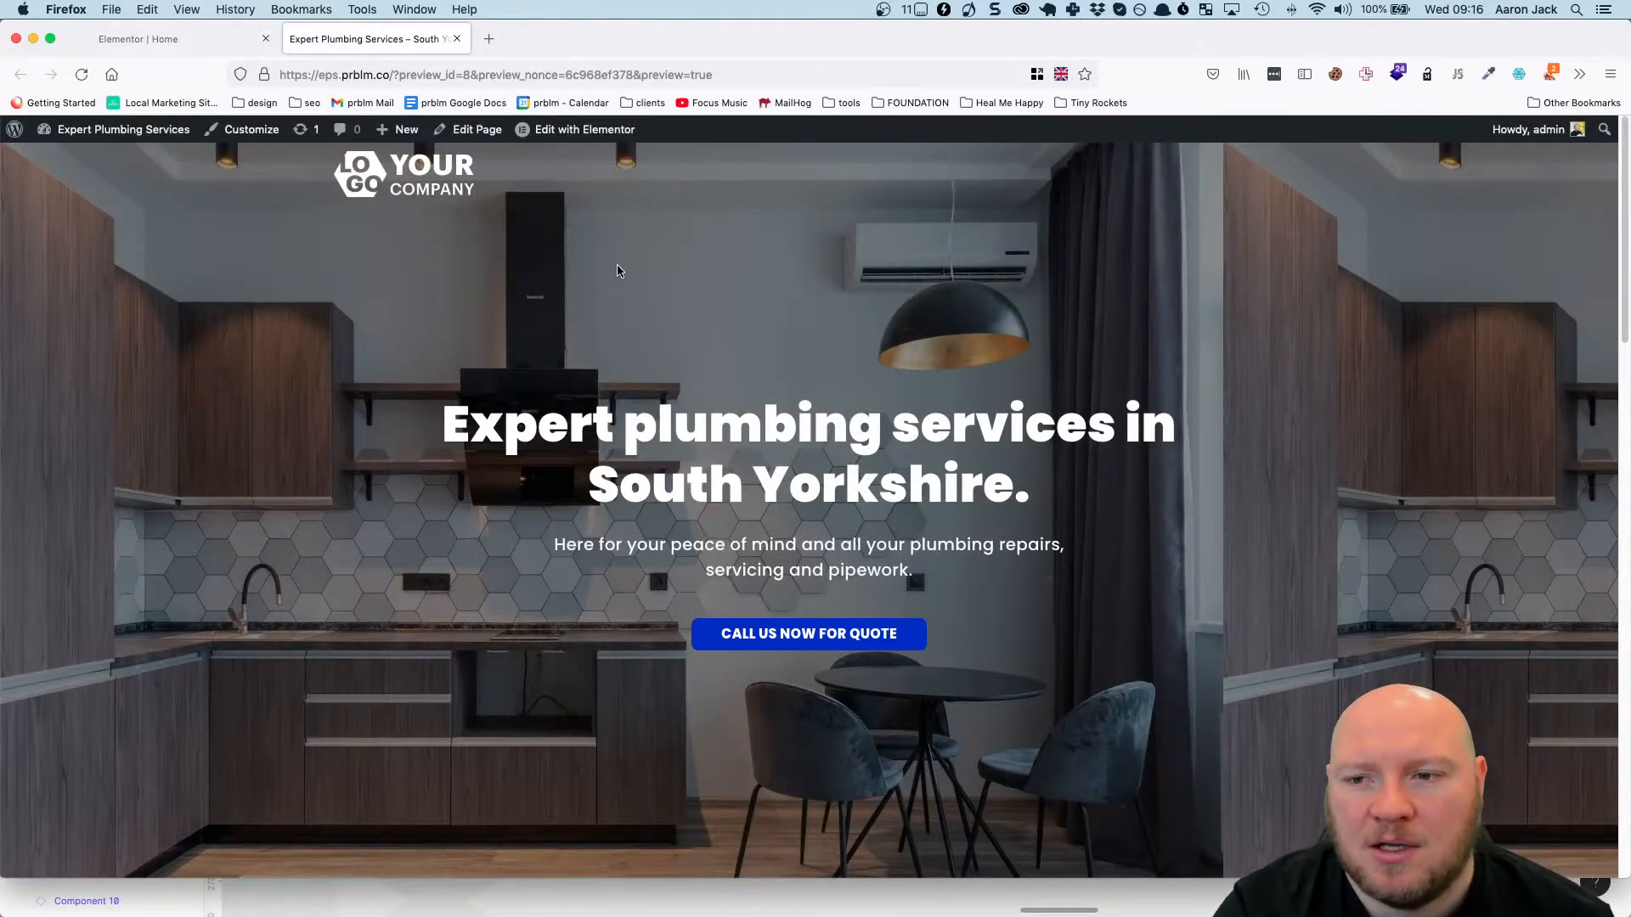
pyautogui.scroll(-6, 618, 270)
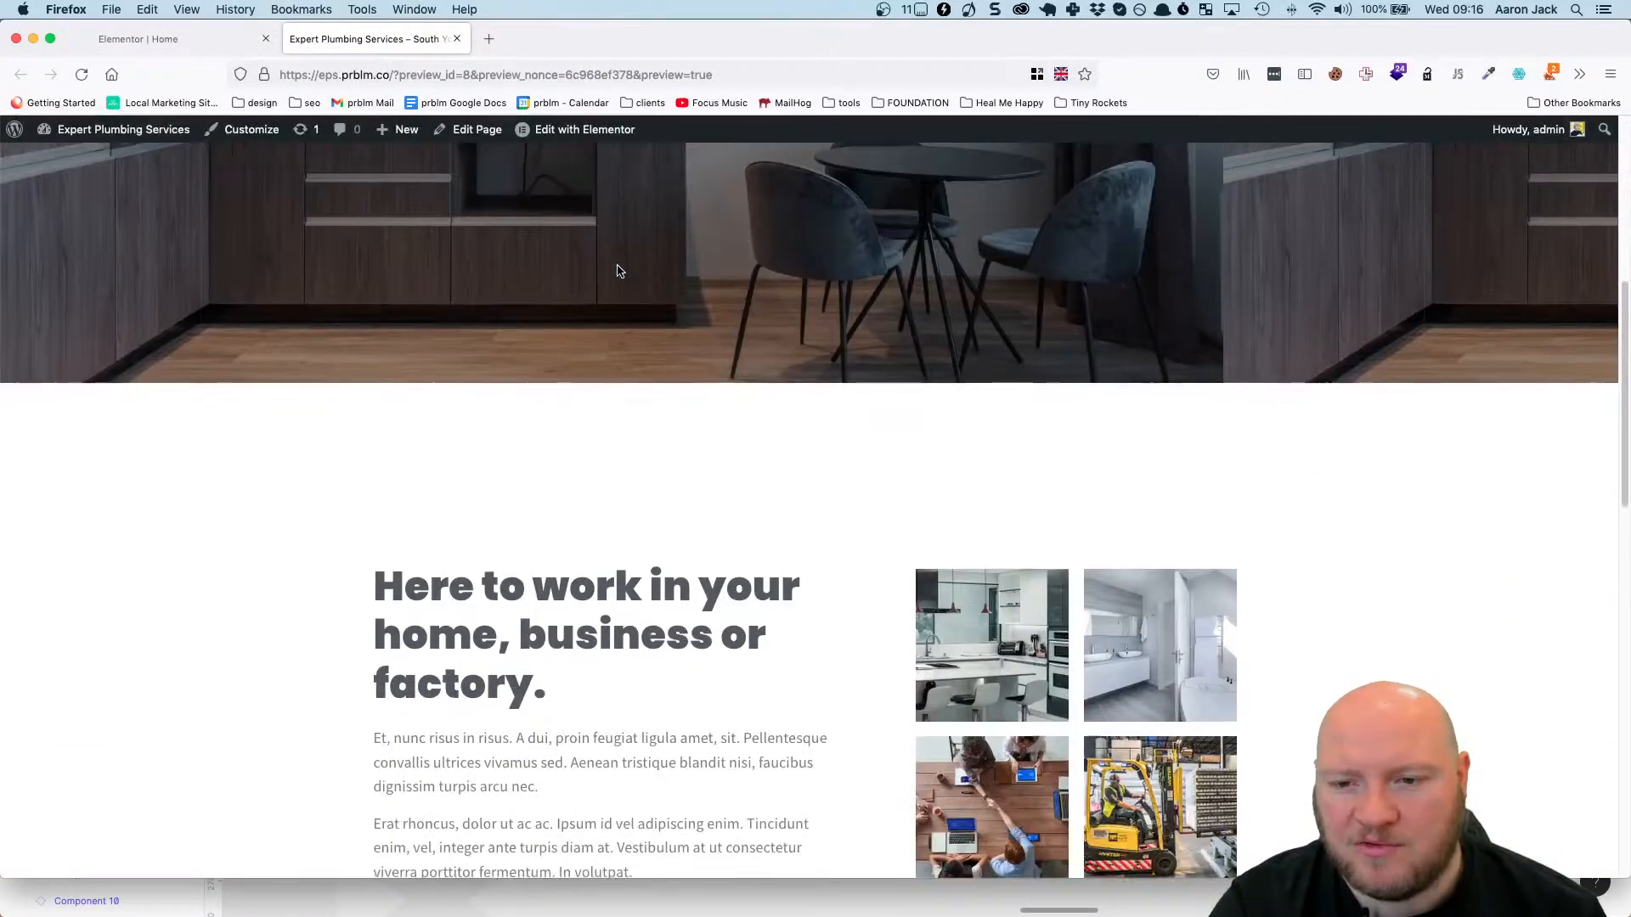
pyautogui.scroll(-6, 619, 270)
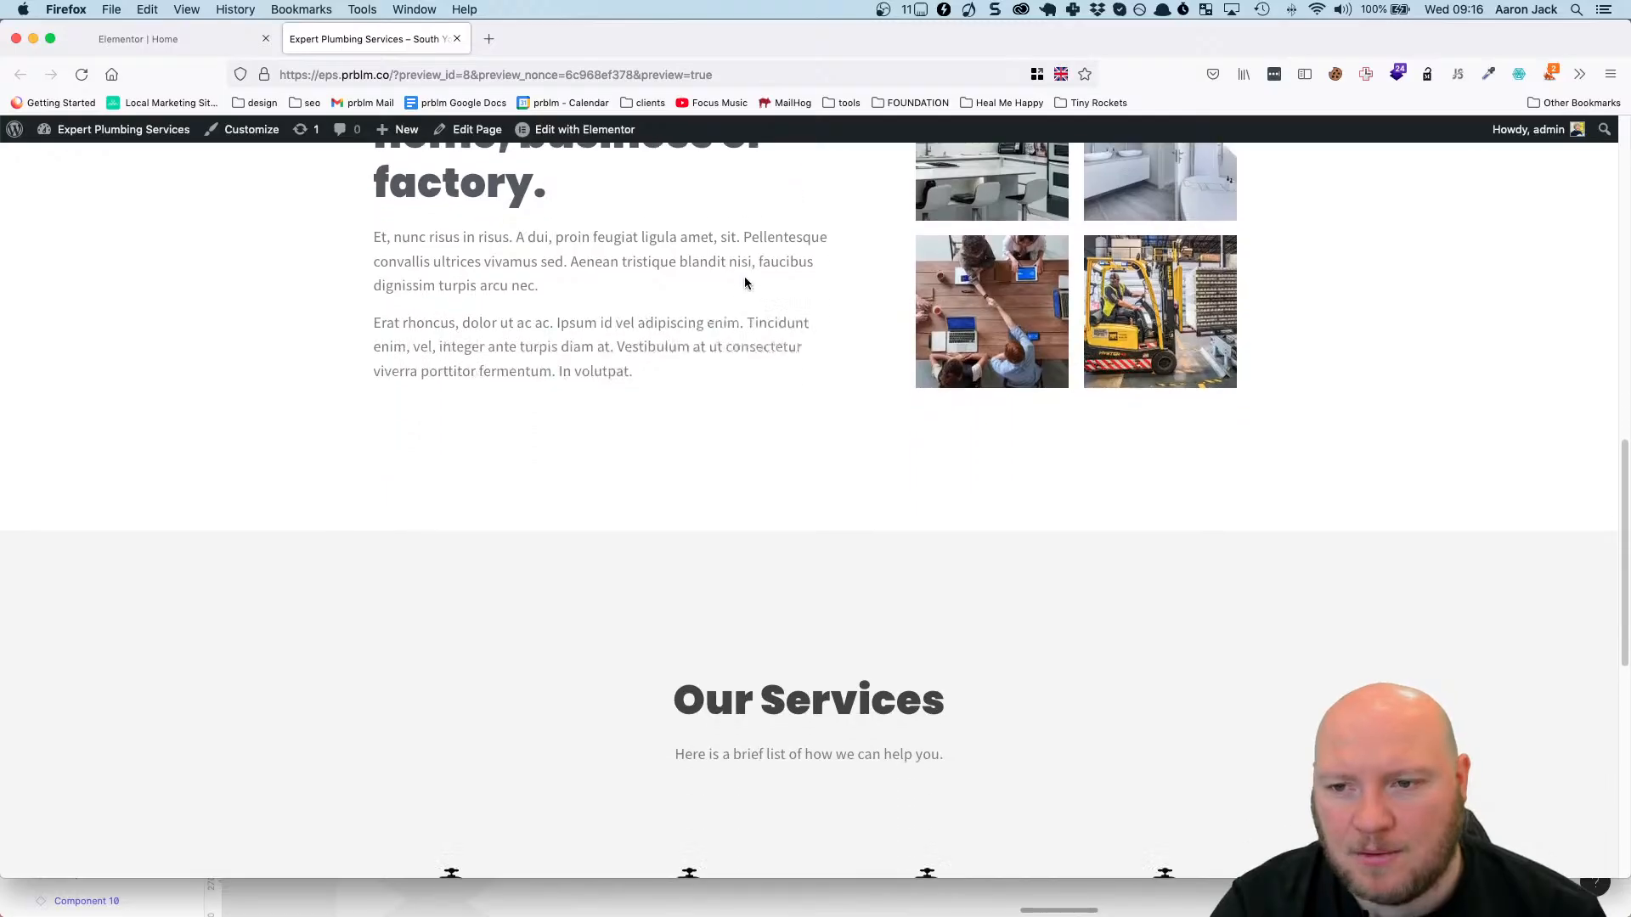
pyautogui.scroll(-6, 744, 281)
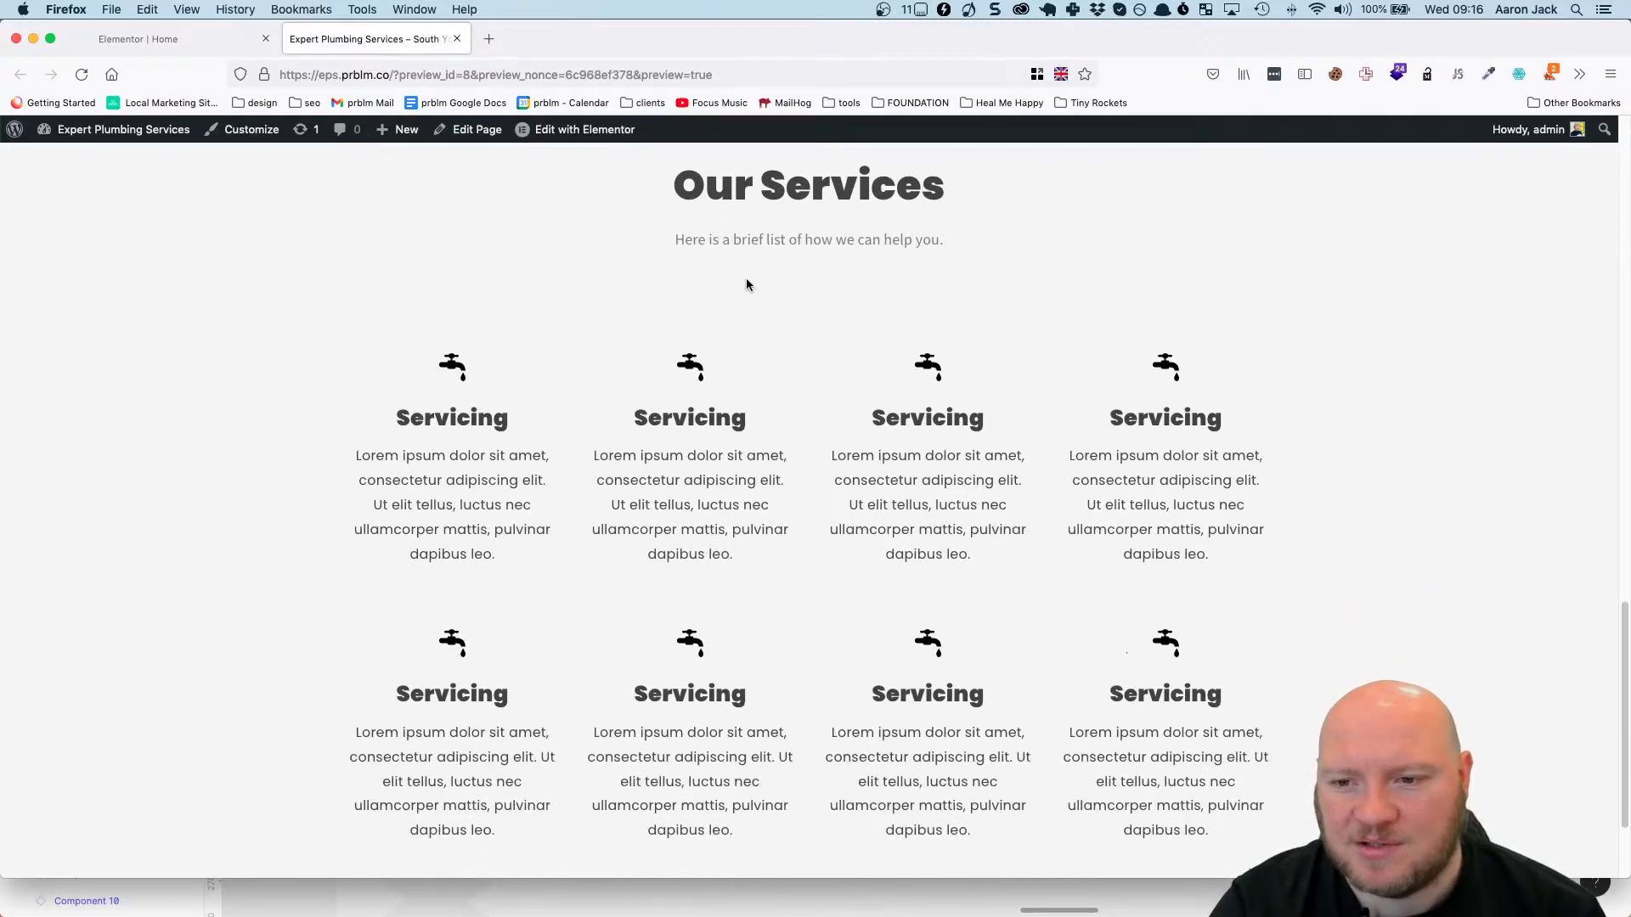
pyautogui.scroll(-2, 745, 284)
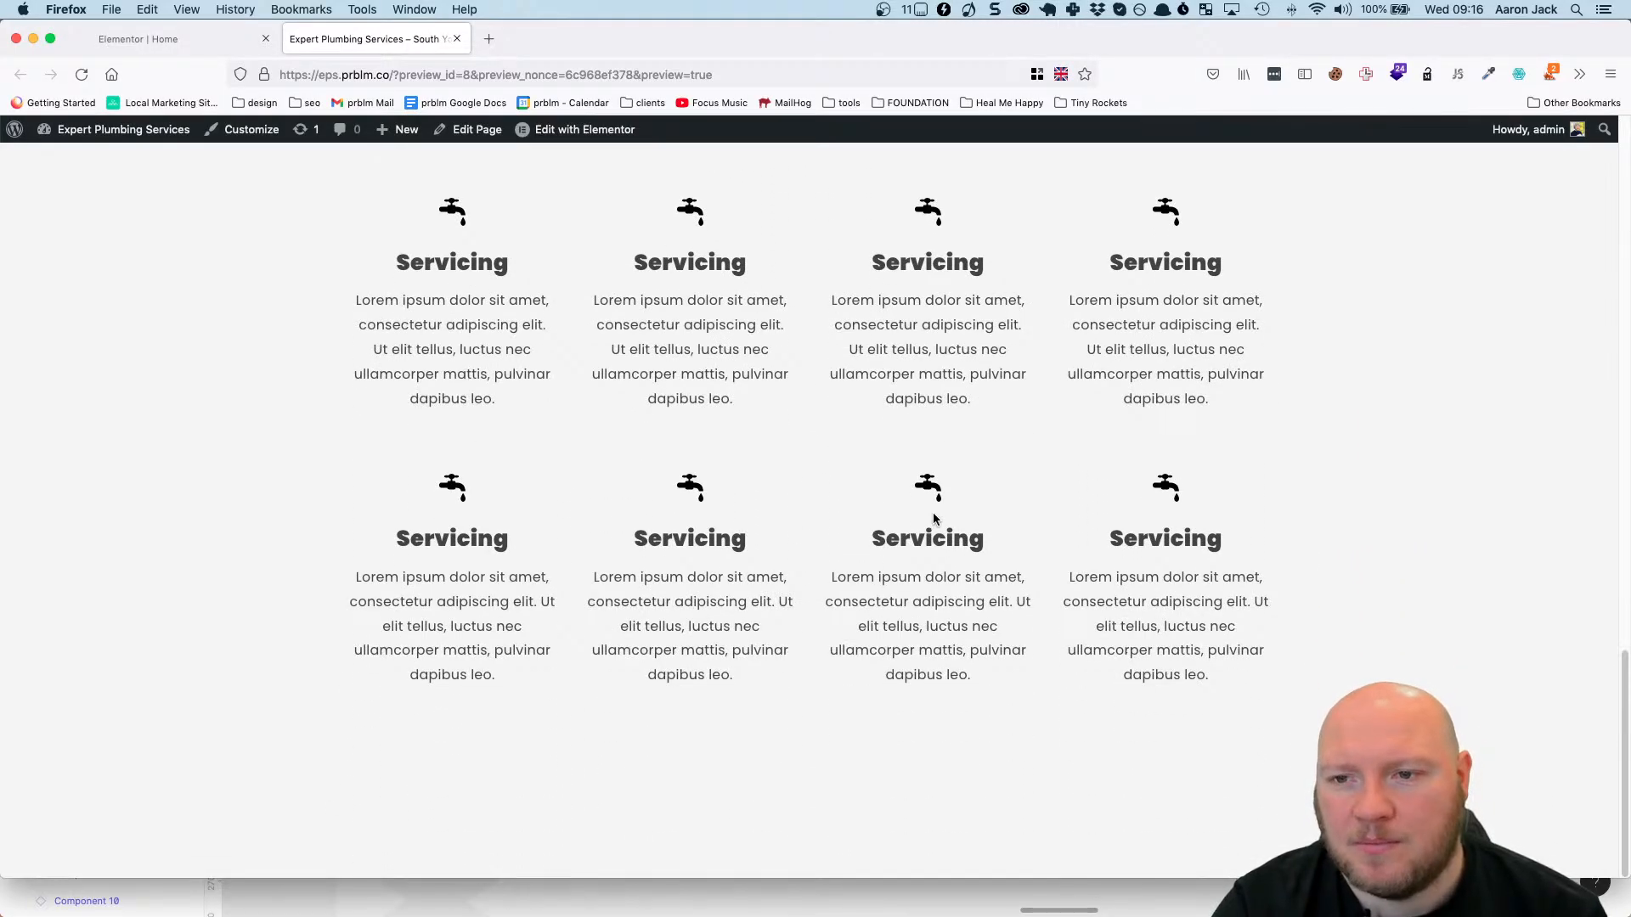
pyautogui.scroll(4, 933, 519)
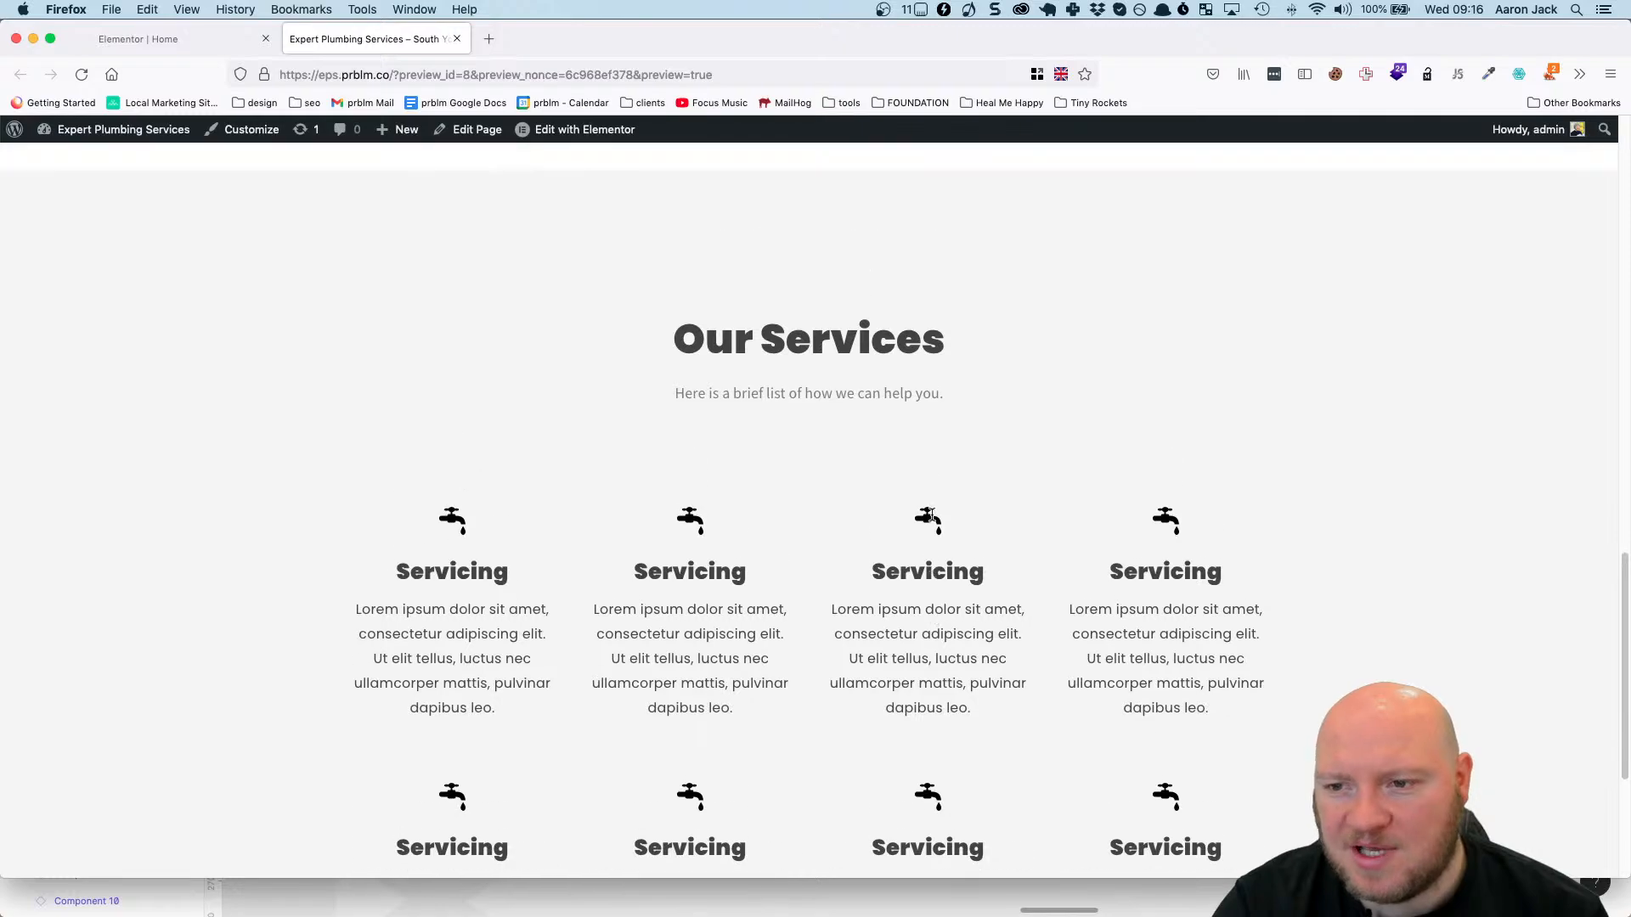
pyautogui.scroll(1, 891, 512)
pyautogui.scroll(-3, 812, 509)
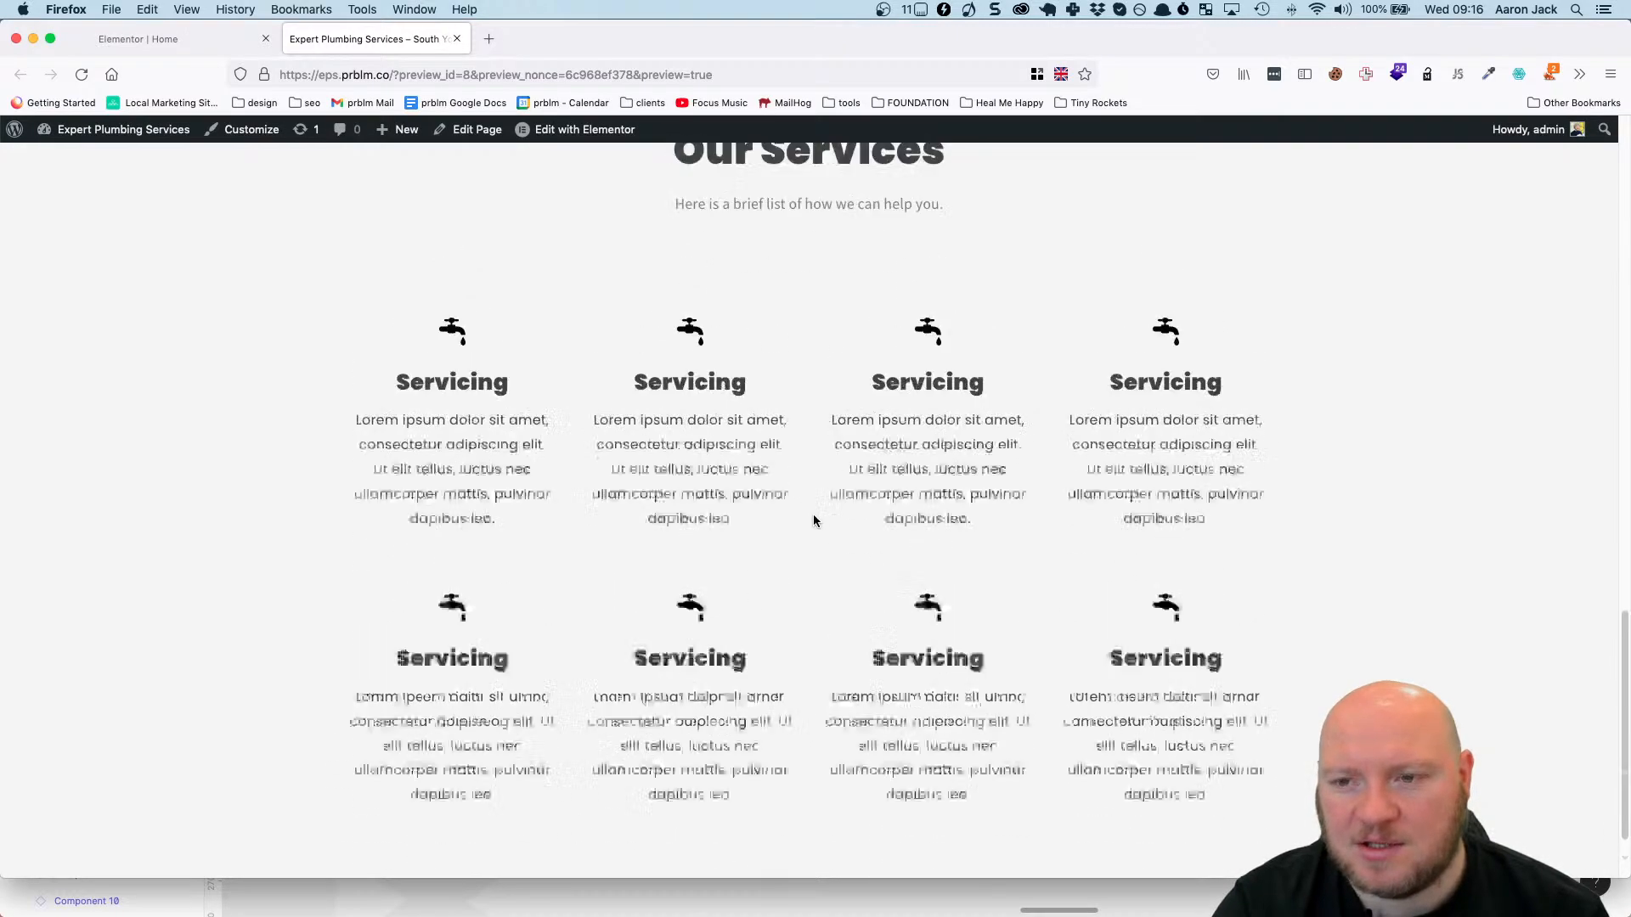
# Review the previewed homepage from the hero section through the introduction down to the two Our Services icon box rows.
pyautogui.scroll(7, 814, 517)
pyautogui.scroll(8, 815, 521)
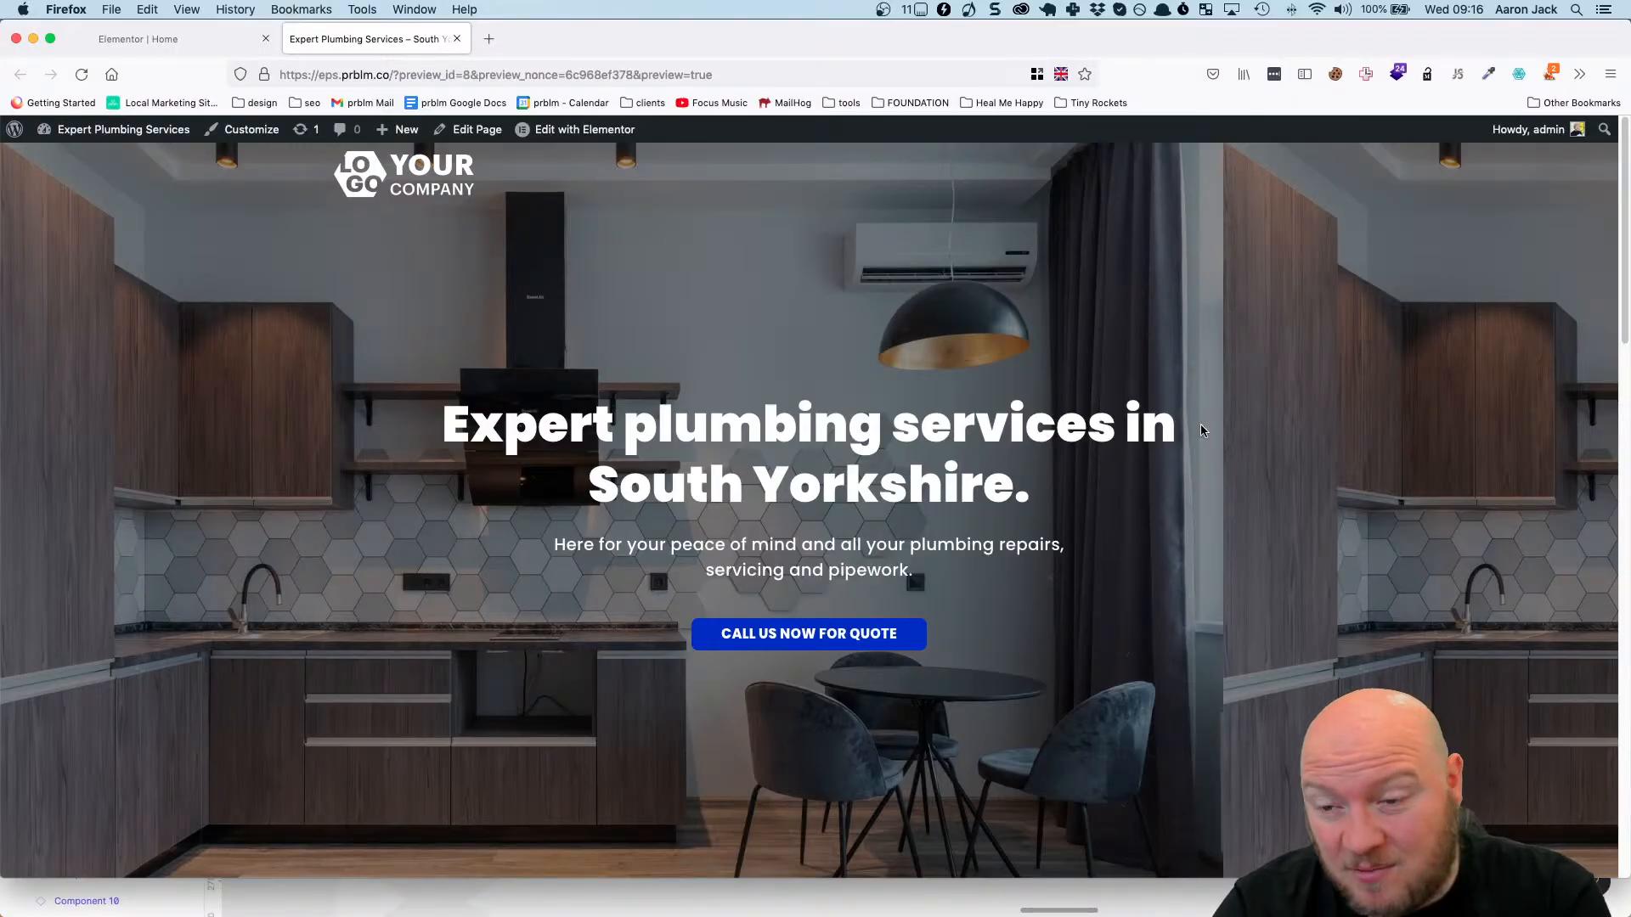
pyautogui.scroll(-5, 575, 739)
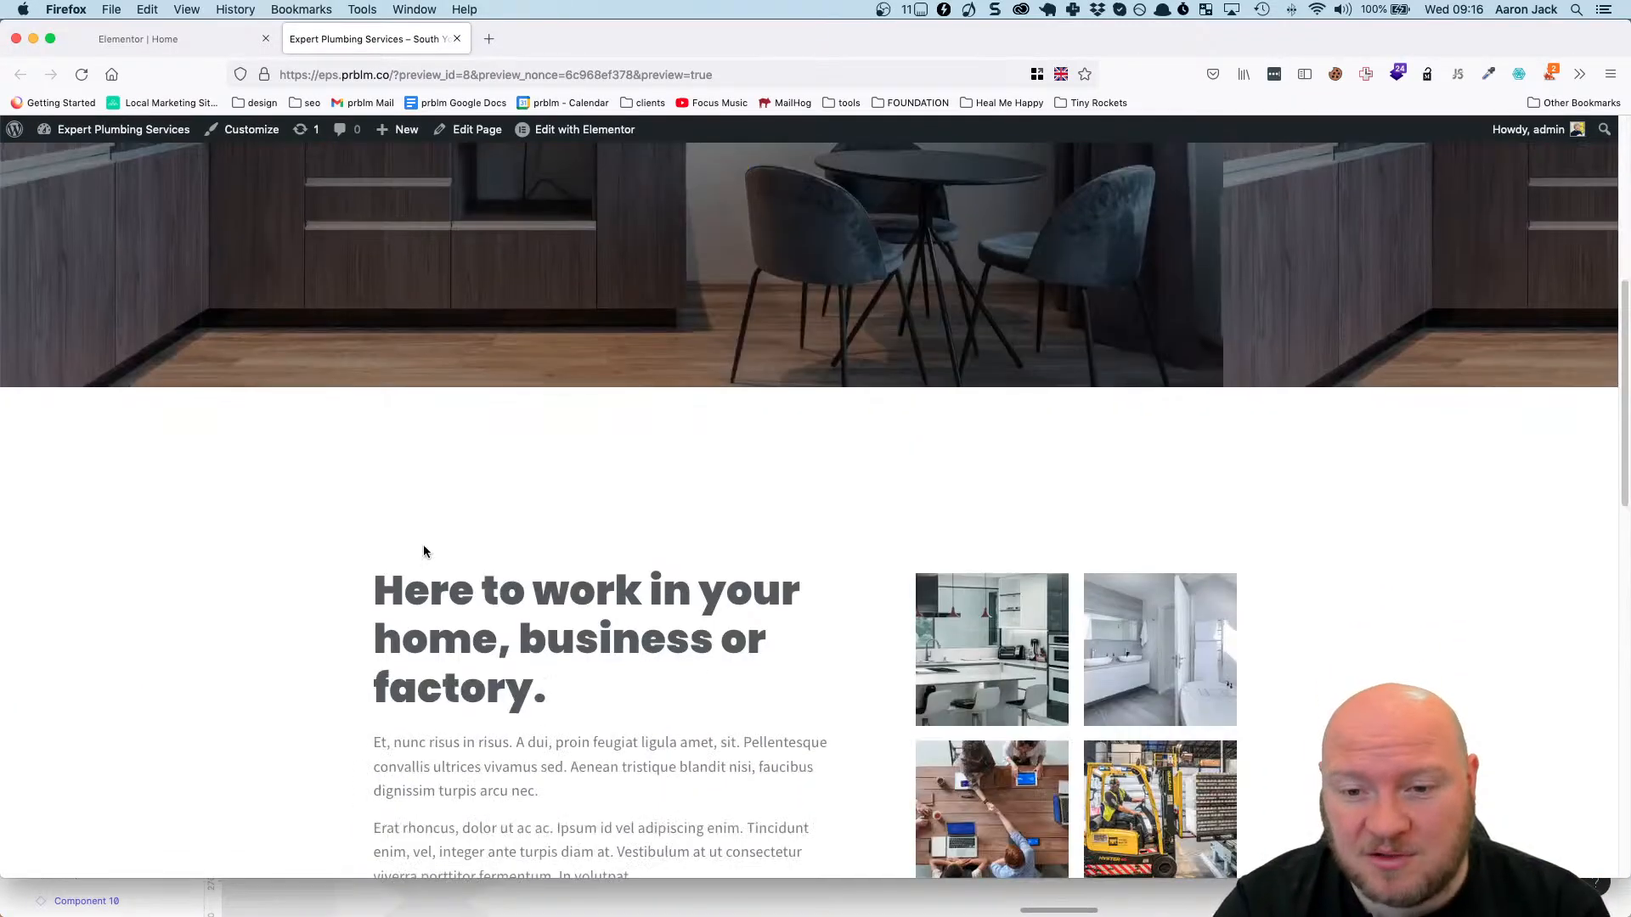
pyautogui.scroll(-8, 434, 482)
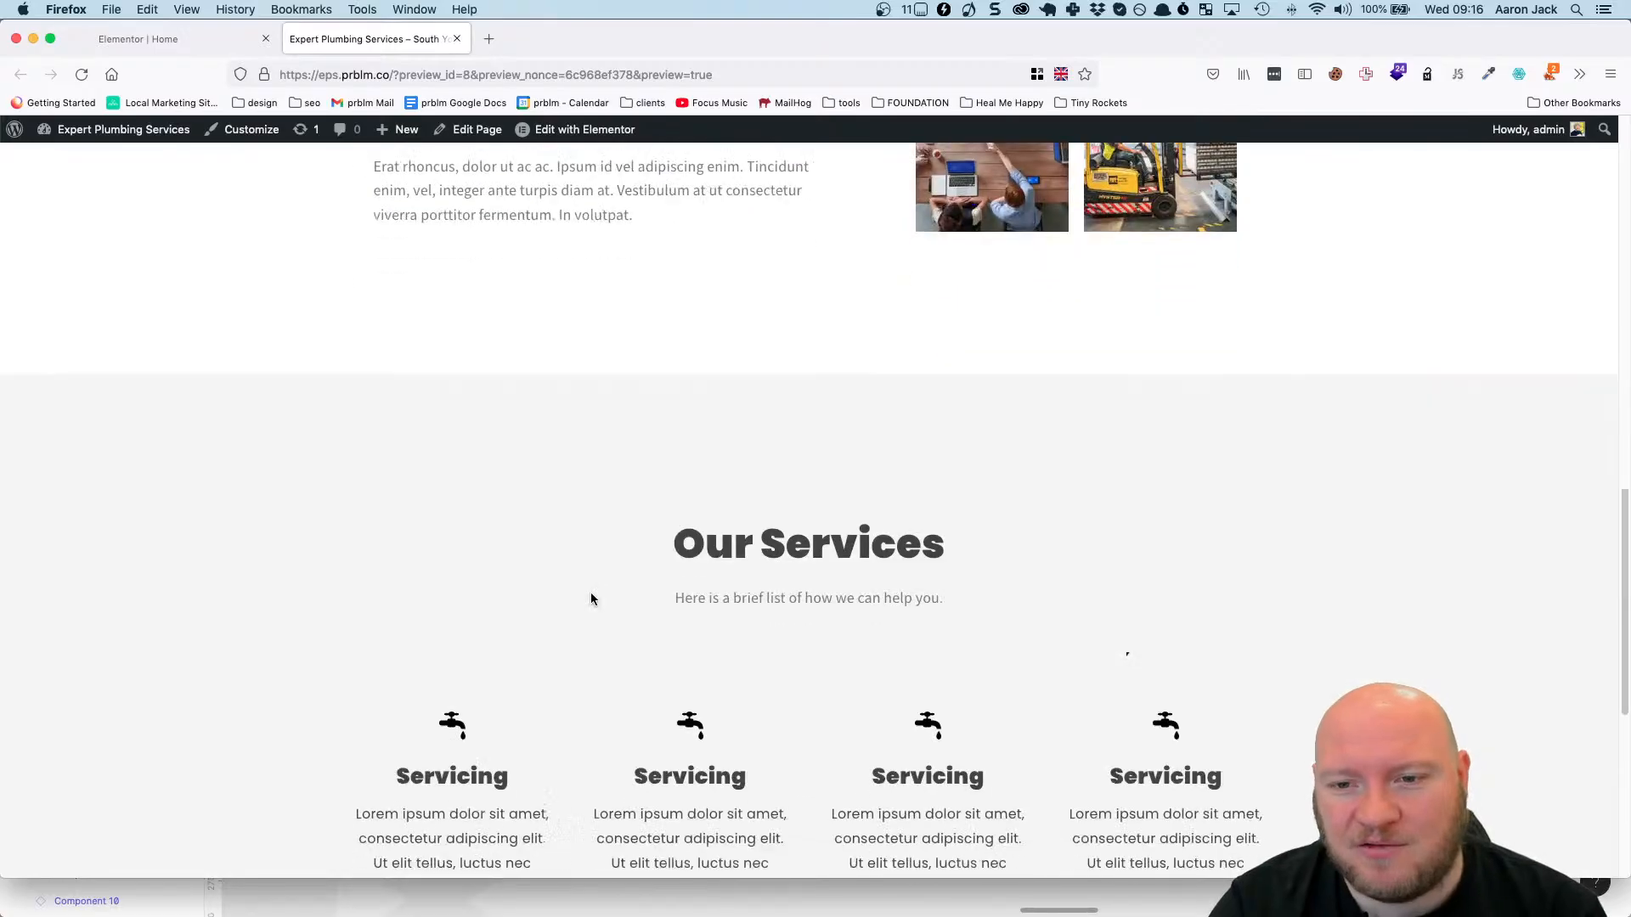
pyautogui.scroll(4, 592, 595)
pyautogui.scroll(-4, 592, 600)
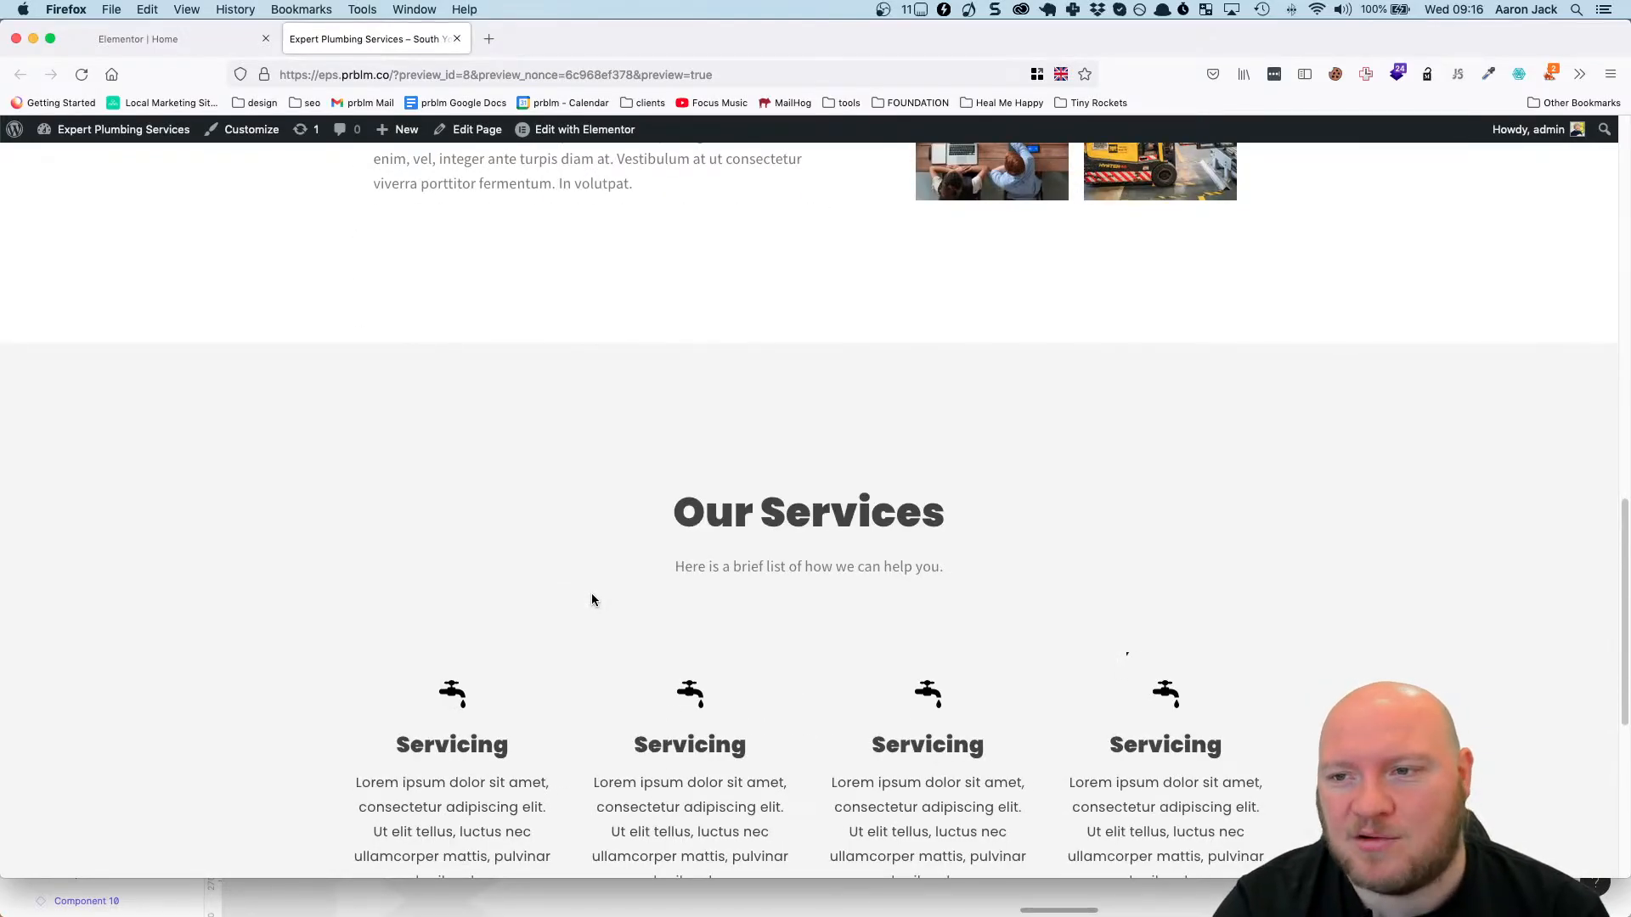
pyautogui.scroll(-4, 647, 569)
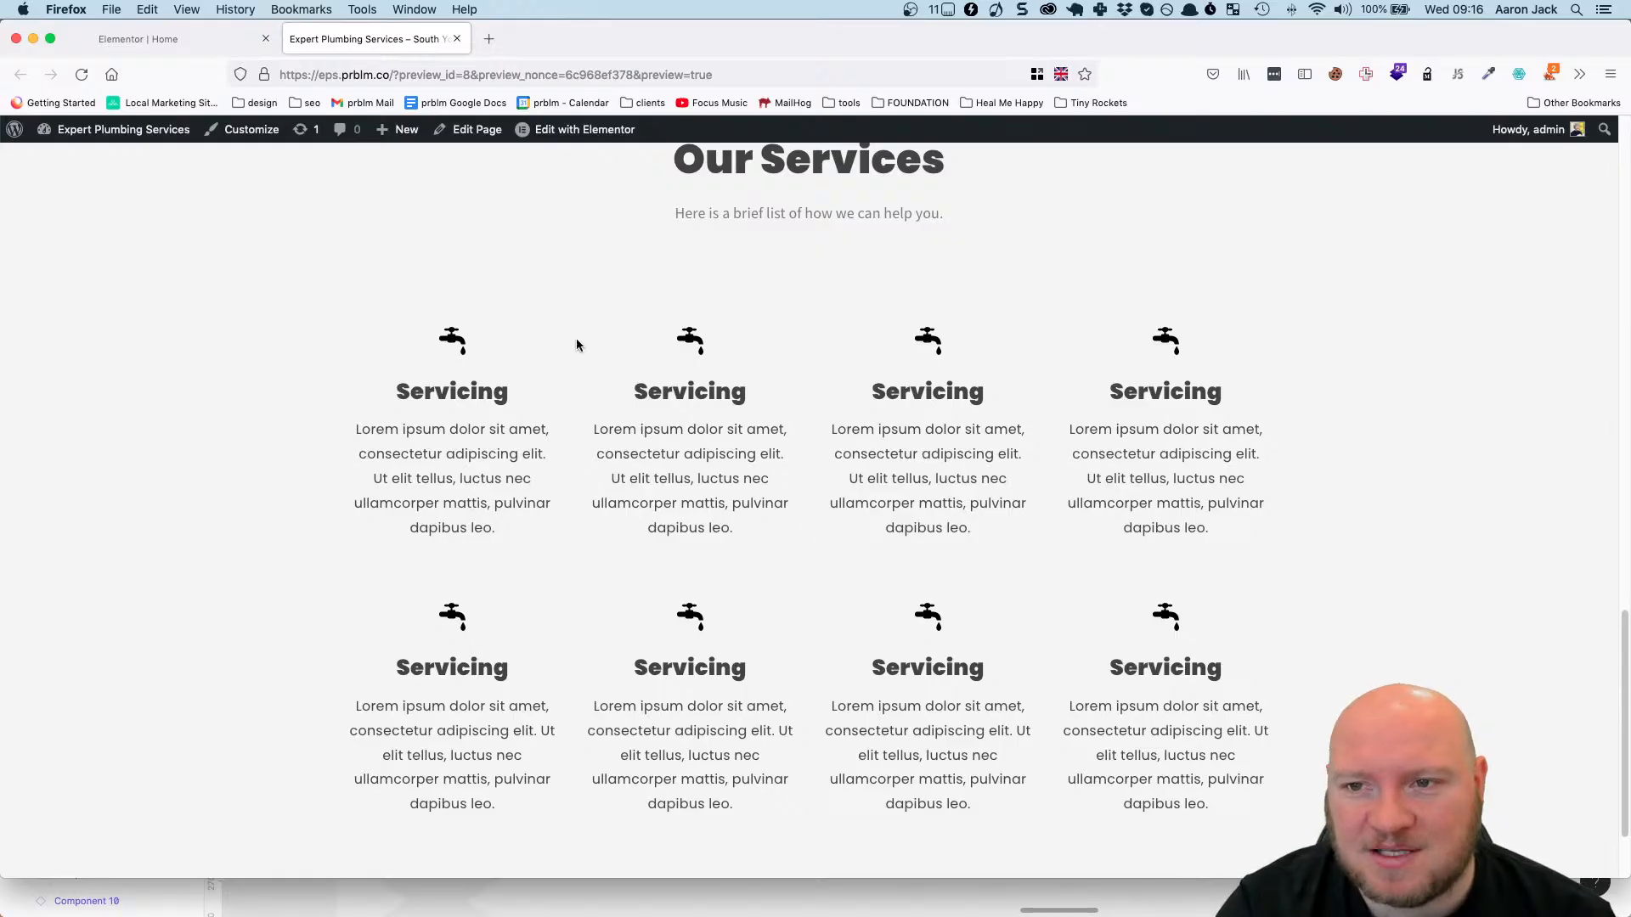
pyautogui.scroll(3, 789, 278)
pyautogui.scroll(-1, 789, 278)
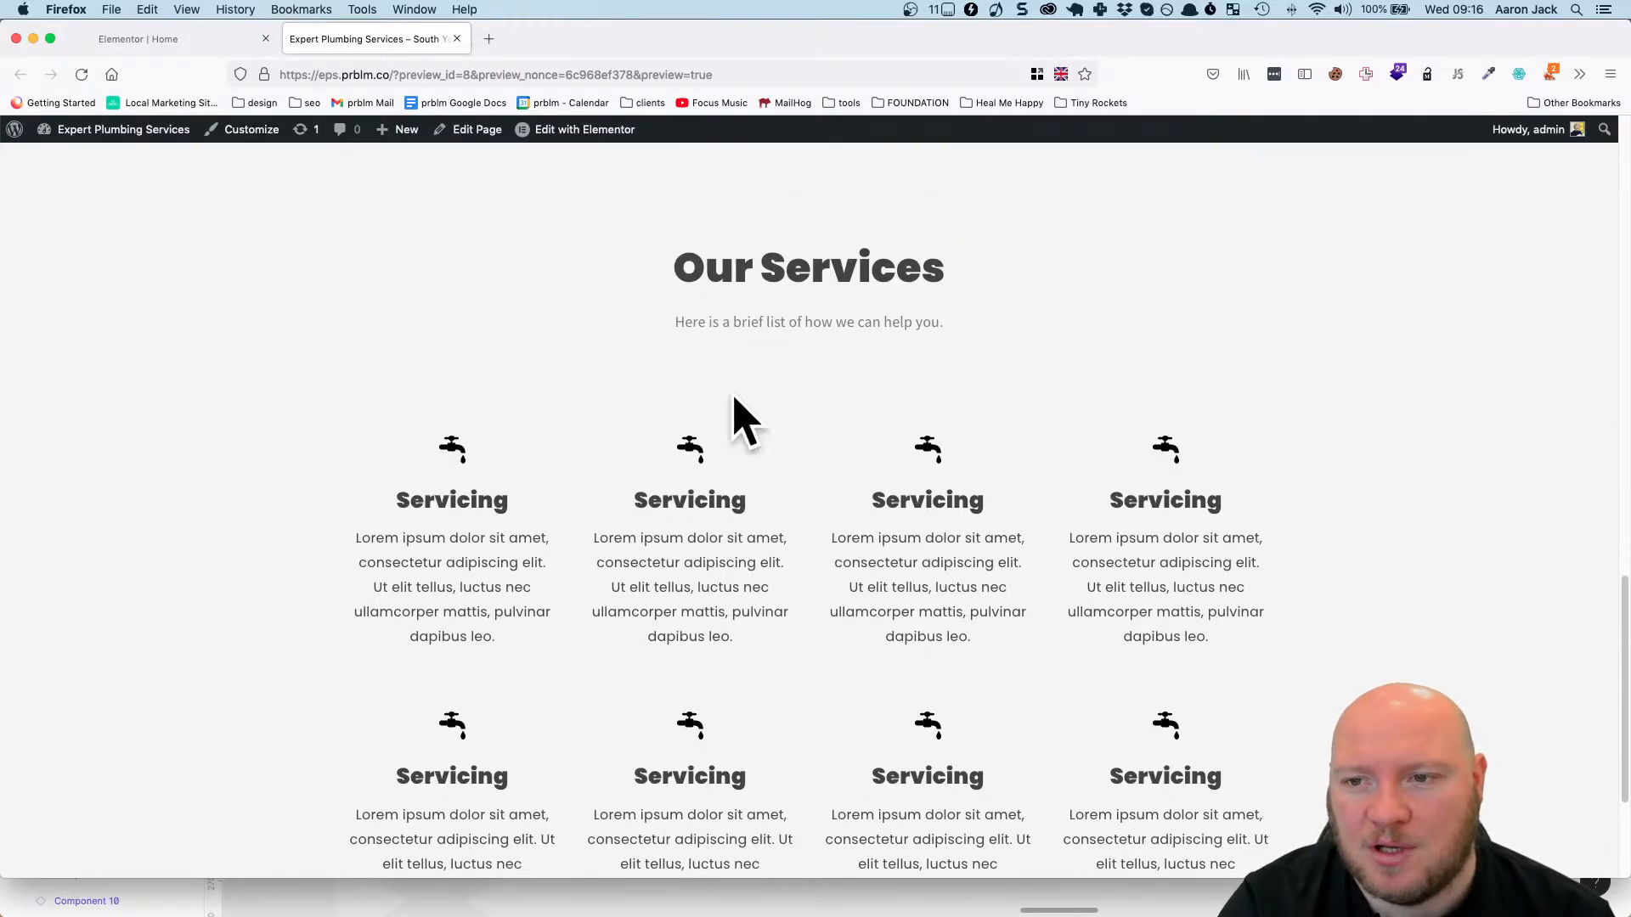
pyautogui.scroll(-3, 828, 365)
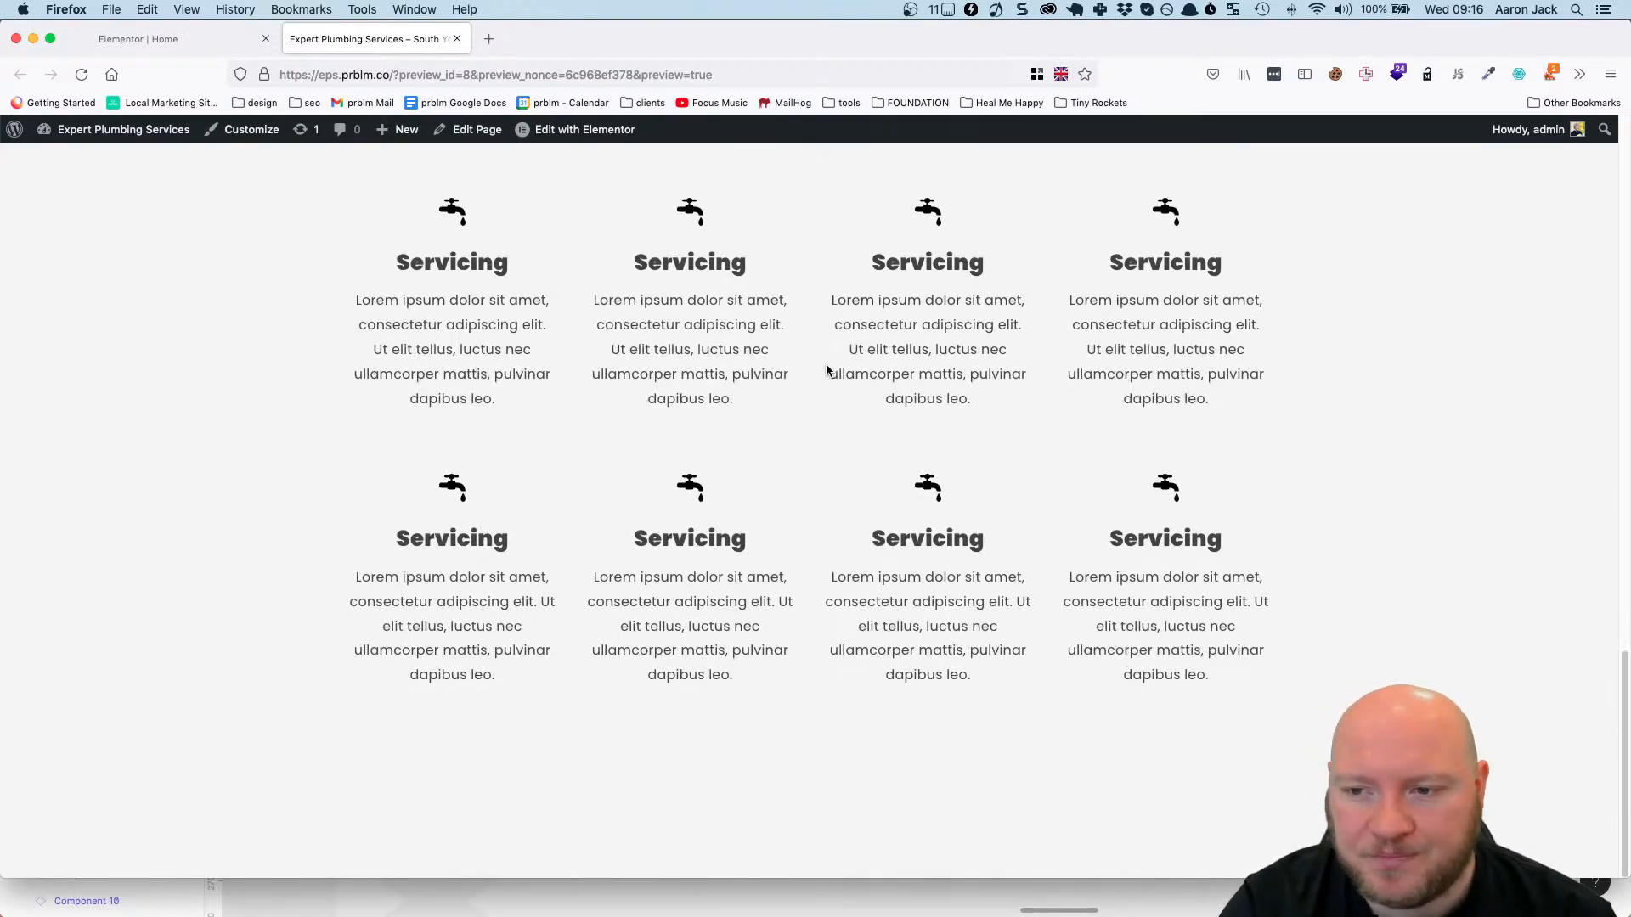
pyautogui.scroll(10, 820, 369)
pyautogui.scroll(-12, 809, 371)
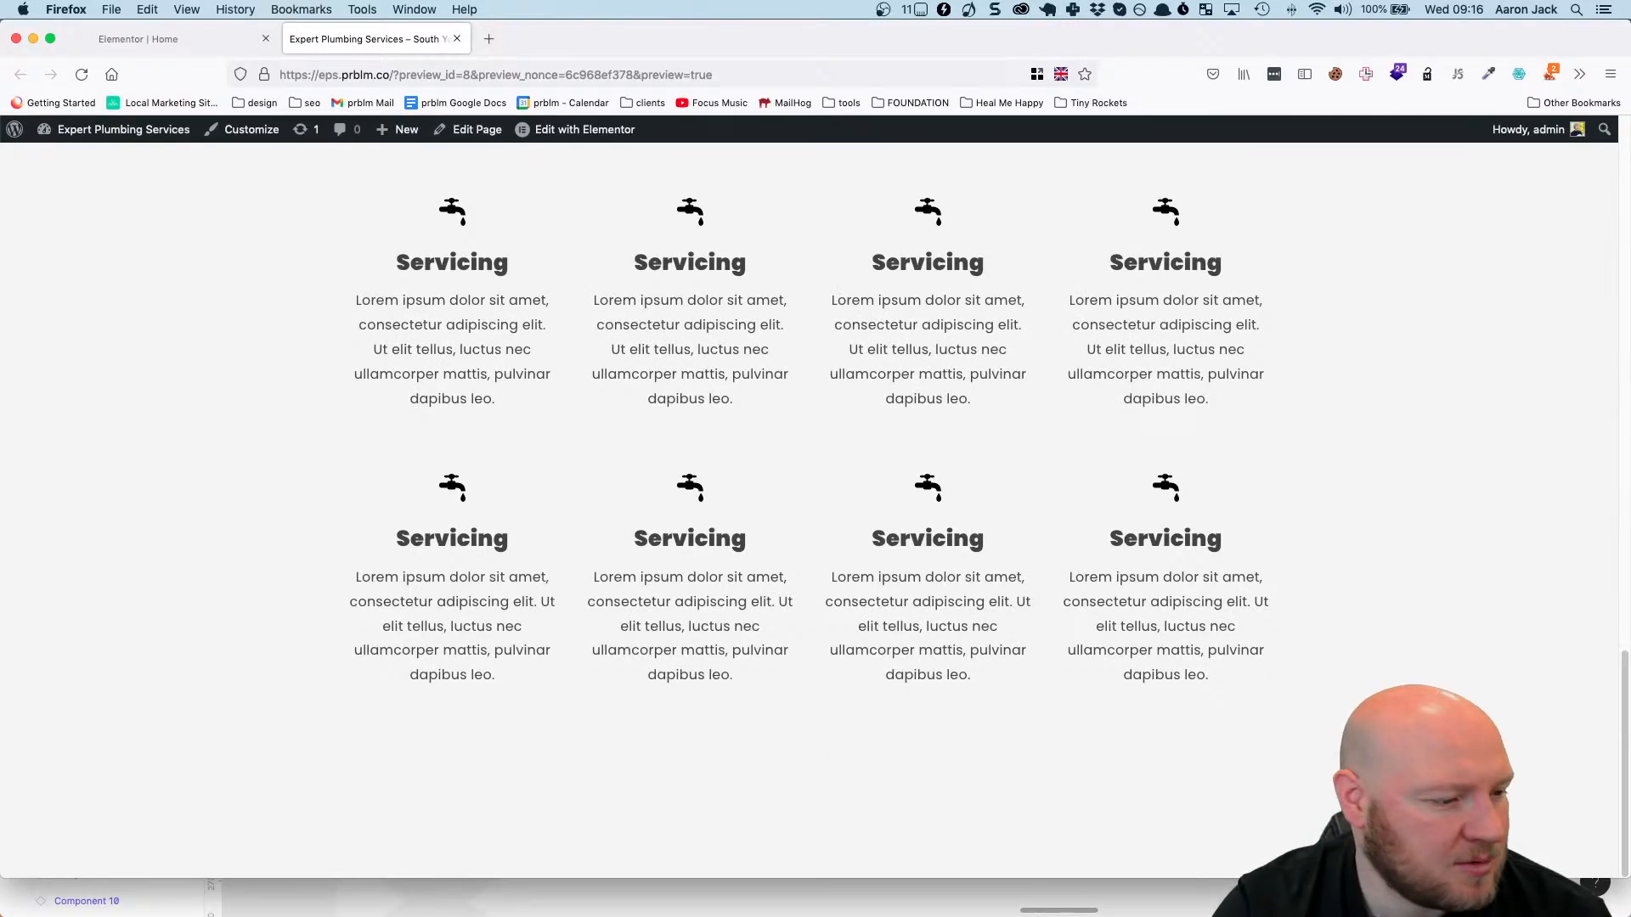
# Switch to Figma and examine the remaining sections, from the numbered service blocks through the Reliably serving South Yorkshire banner to Contact Us.
pyautogui.press('super+Tab')
pyautogui.scroll(-20, 830, 371)
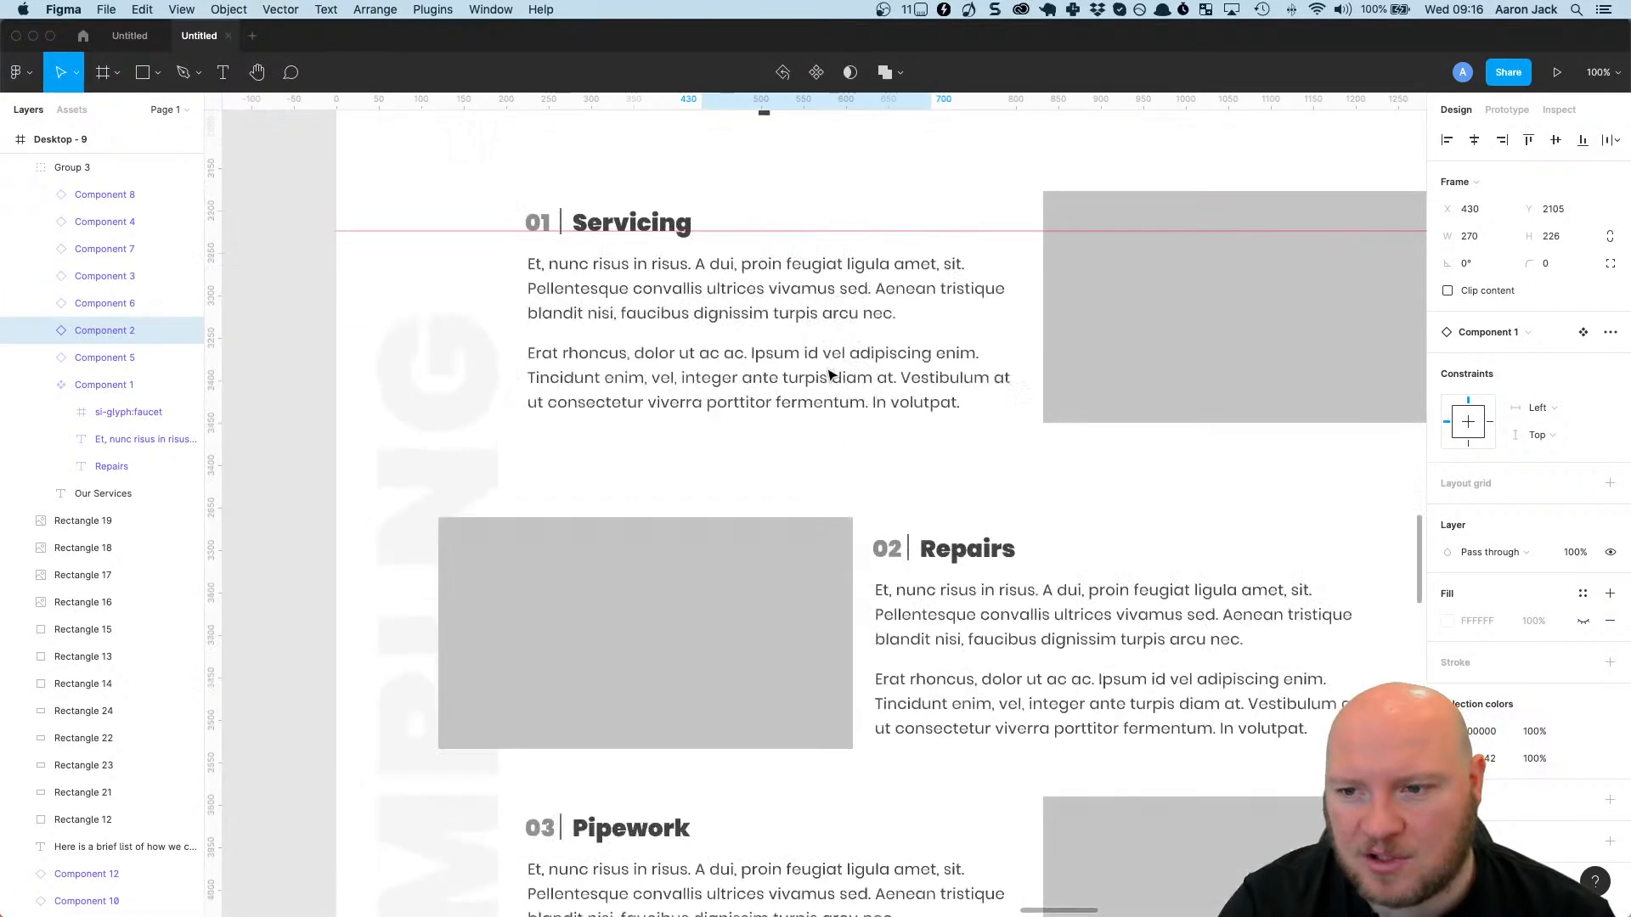
pyautogui.scroll(-4, 831, 352)
pyautogui.scroll(12, 828, 306)
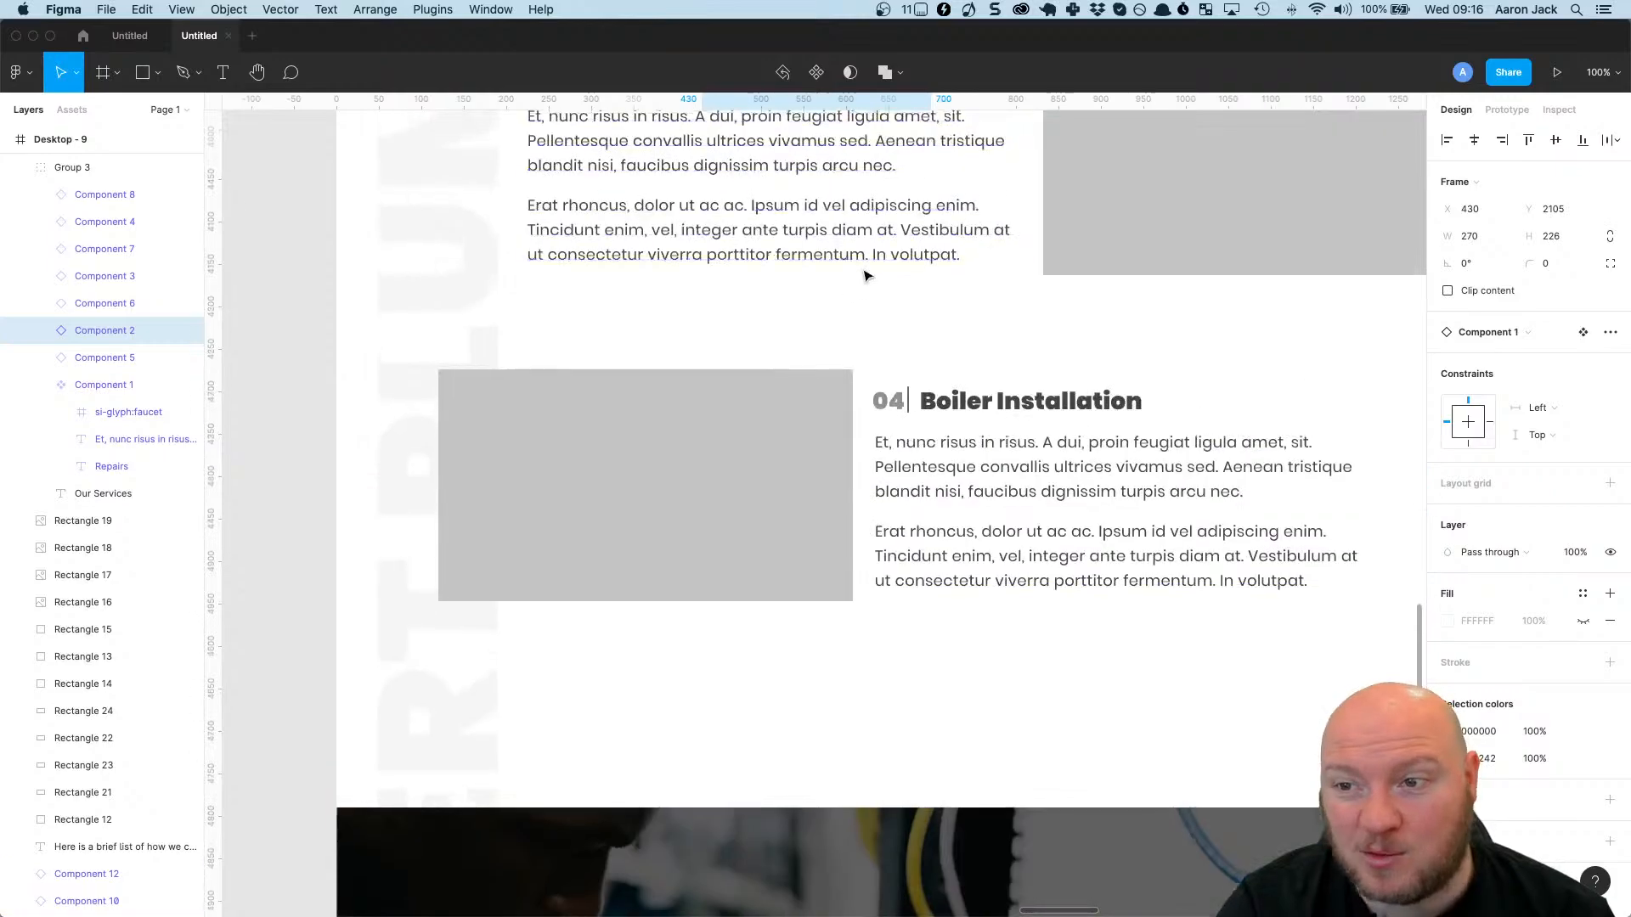
pyautogui.scroll(-7, 858, 293)
pyautogui.scroll(-15, 862, 293)
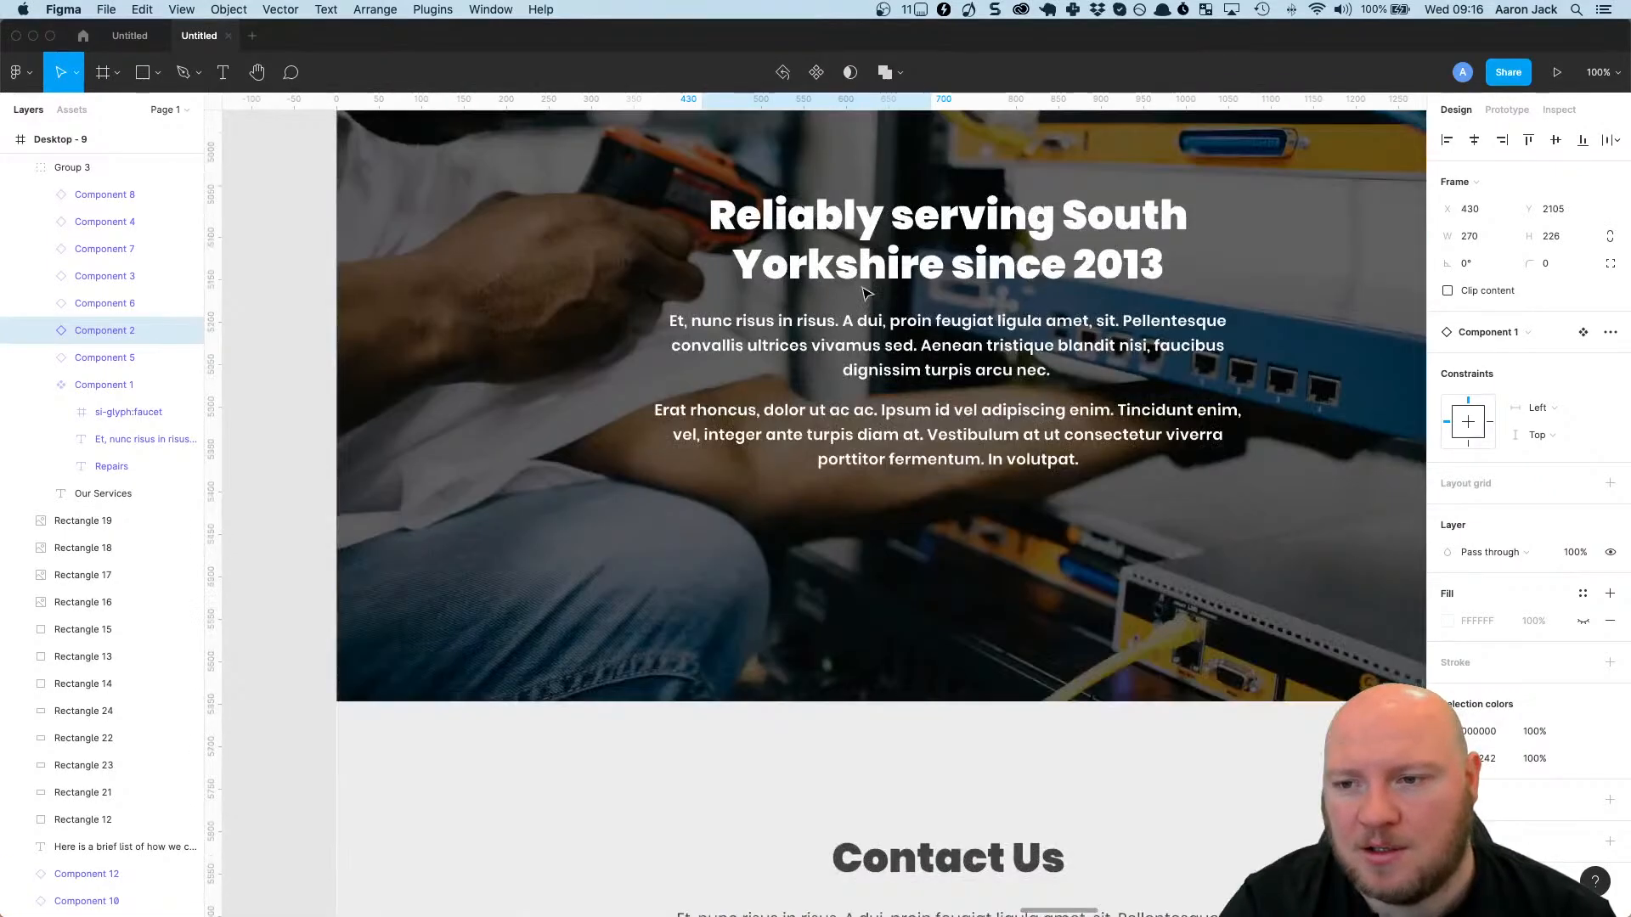
pyautogui.scroll(-4, 868, 295)
pyautogui.scroll(18, 850, 331)
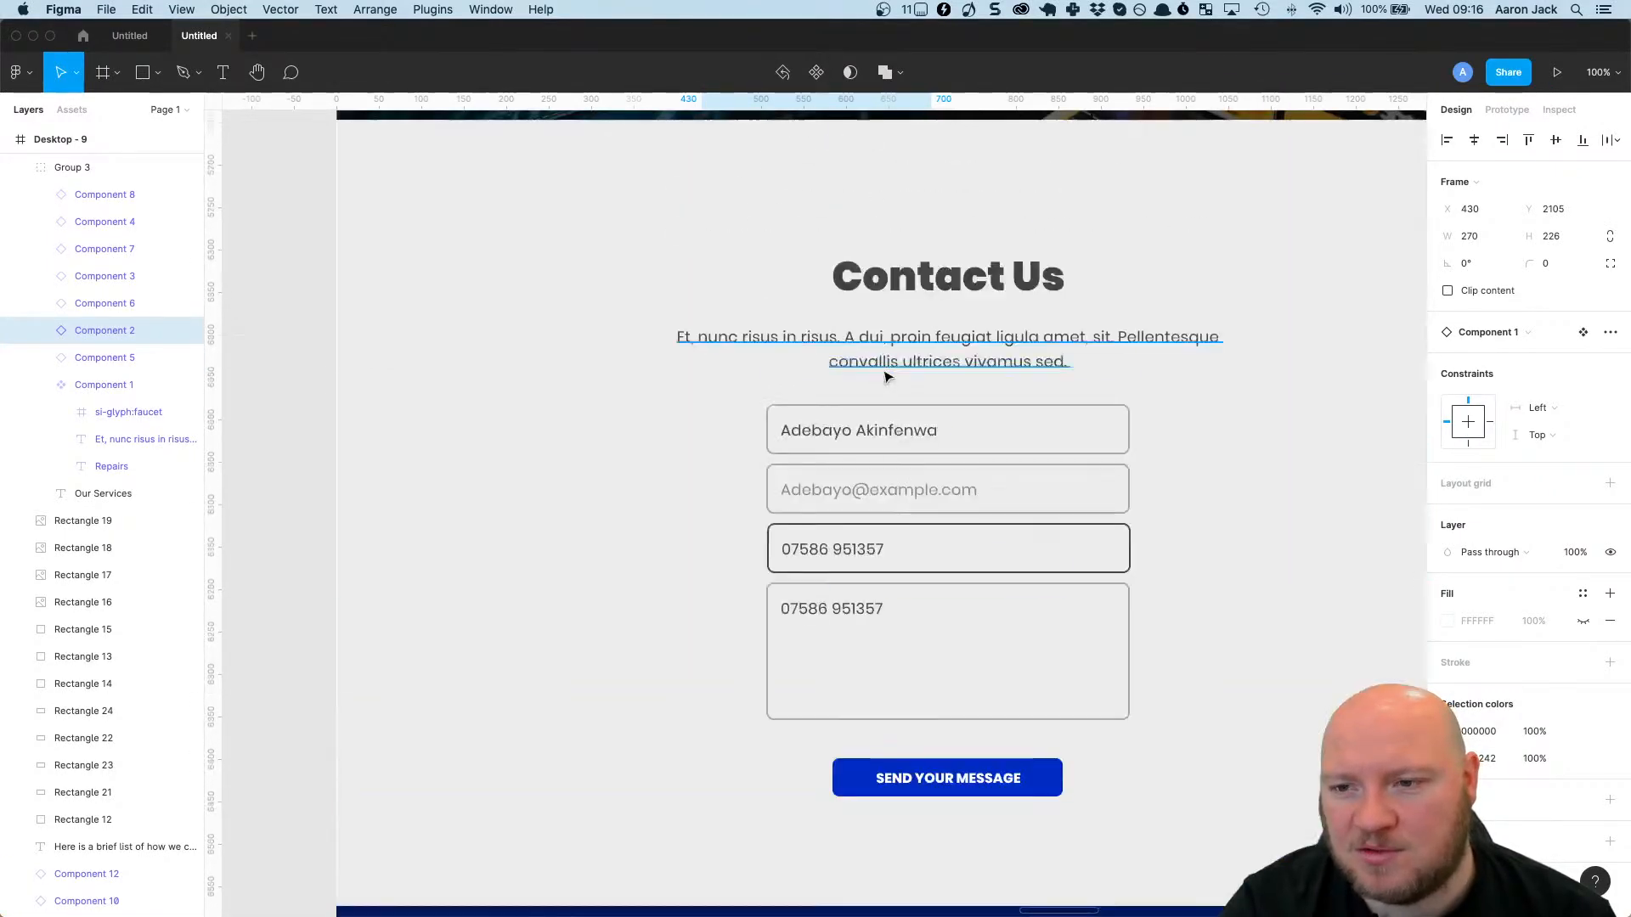
pyautogui.scroll(5, 353, 226)
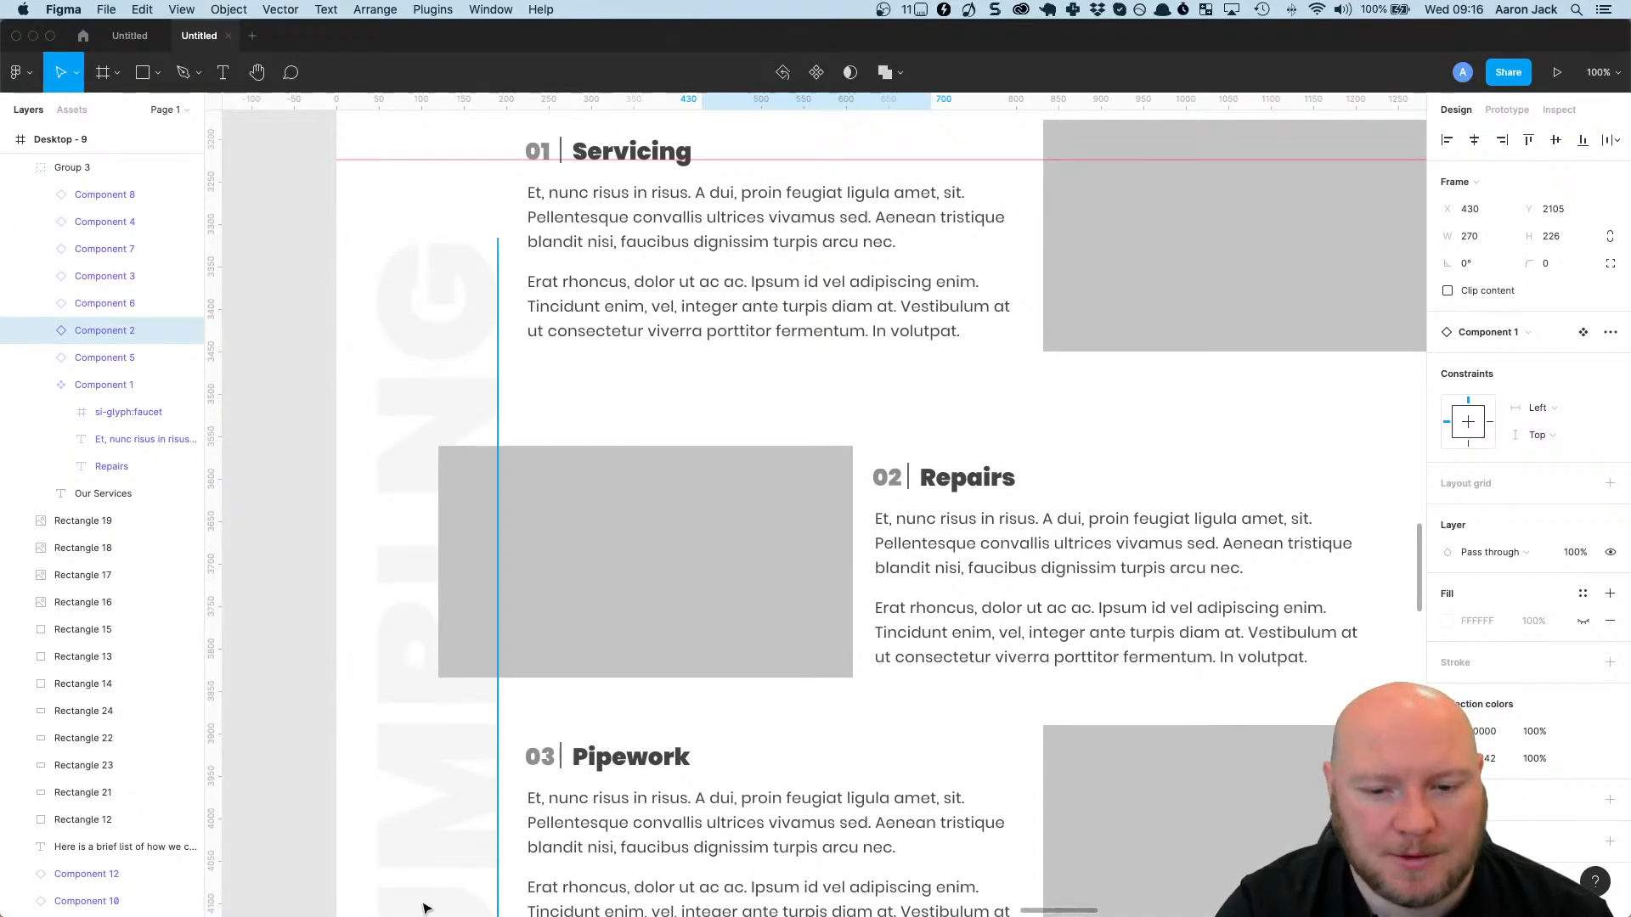
# Return to the Firefox preview and look over the homepage from the services rows back up to the hero section.
pyautogui.press('super+Tab')
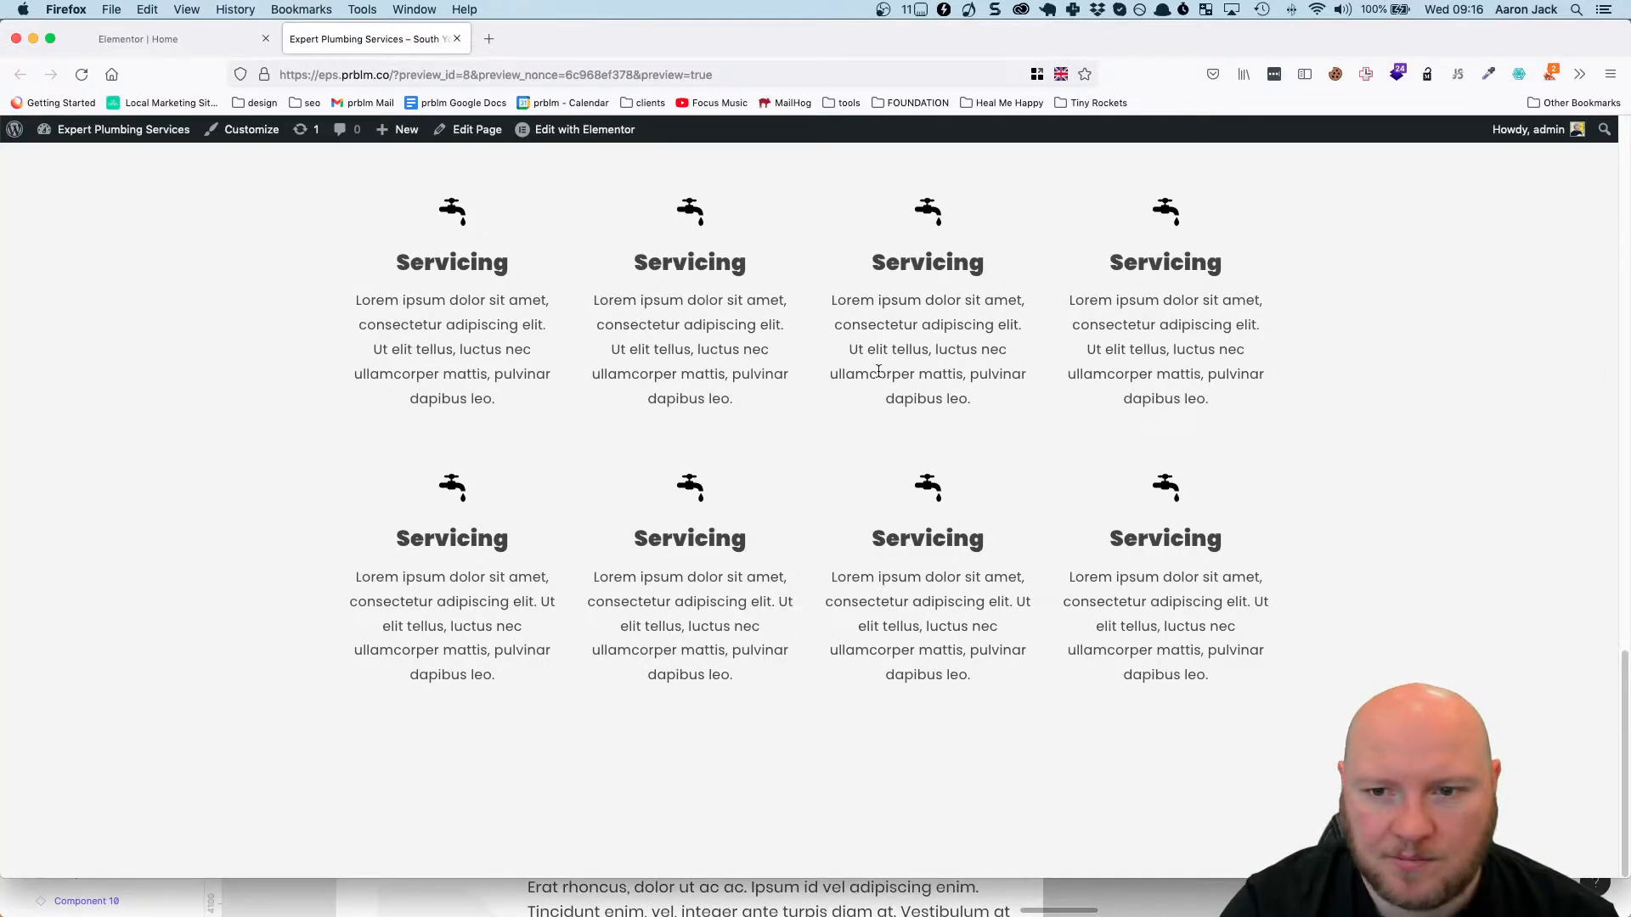
pyautogui.scroll(15, 907, 409)
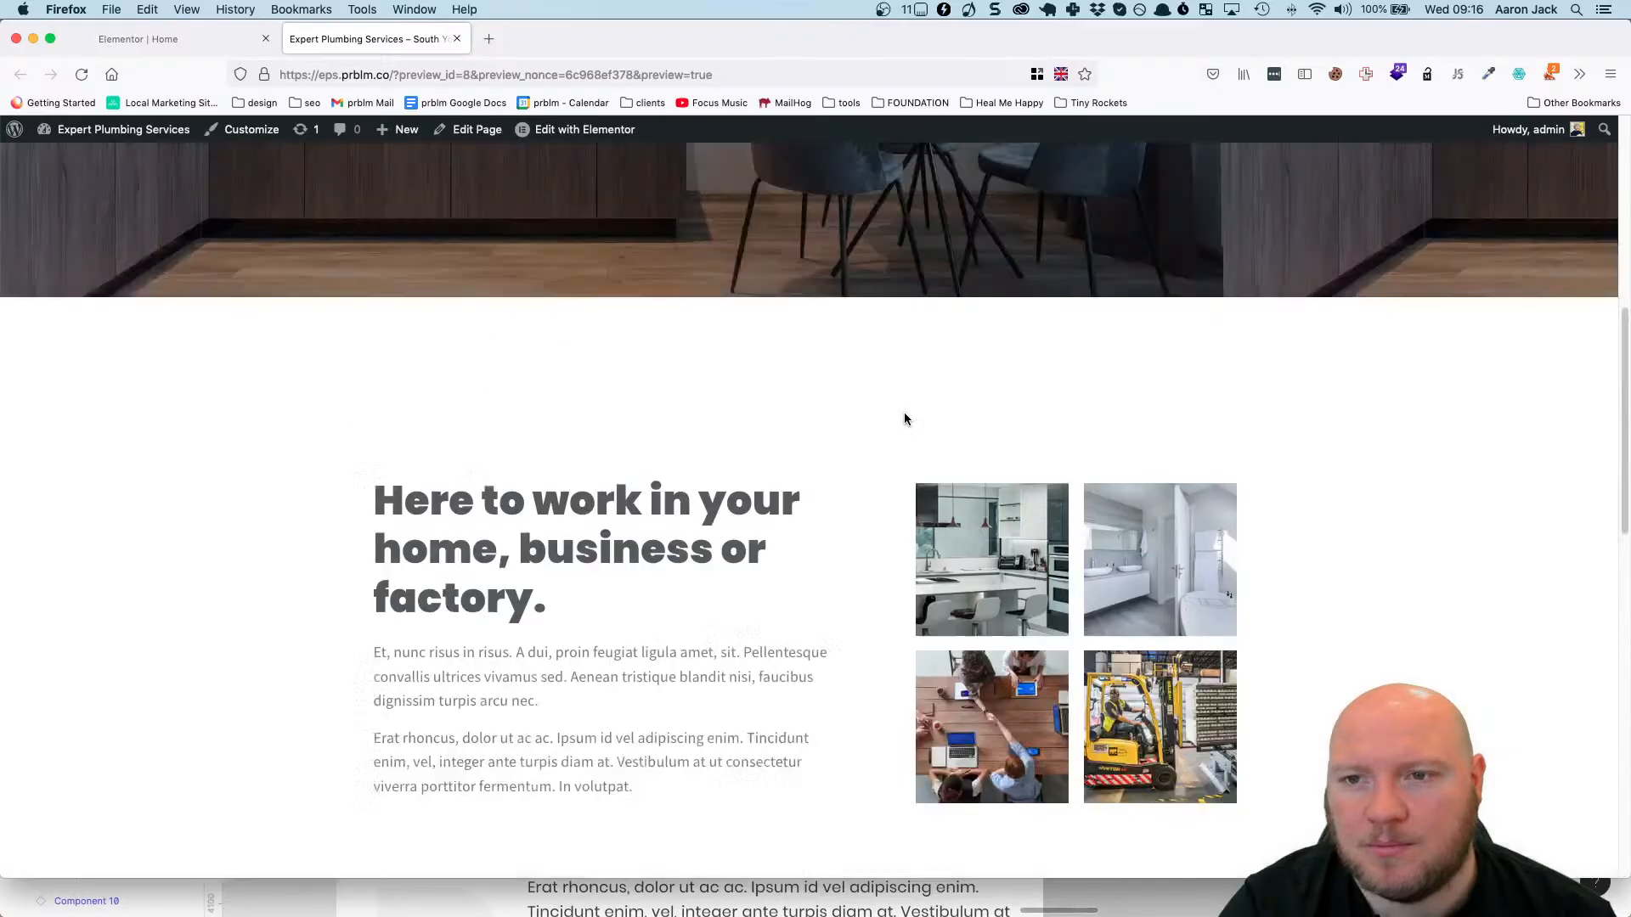
pyautogui.scroll(3, 905, 419)
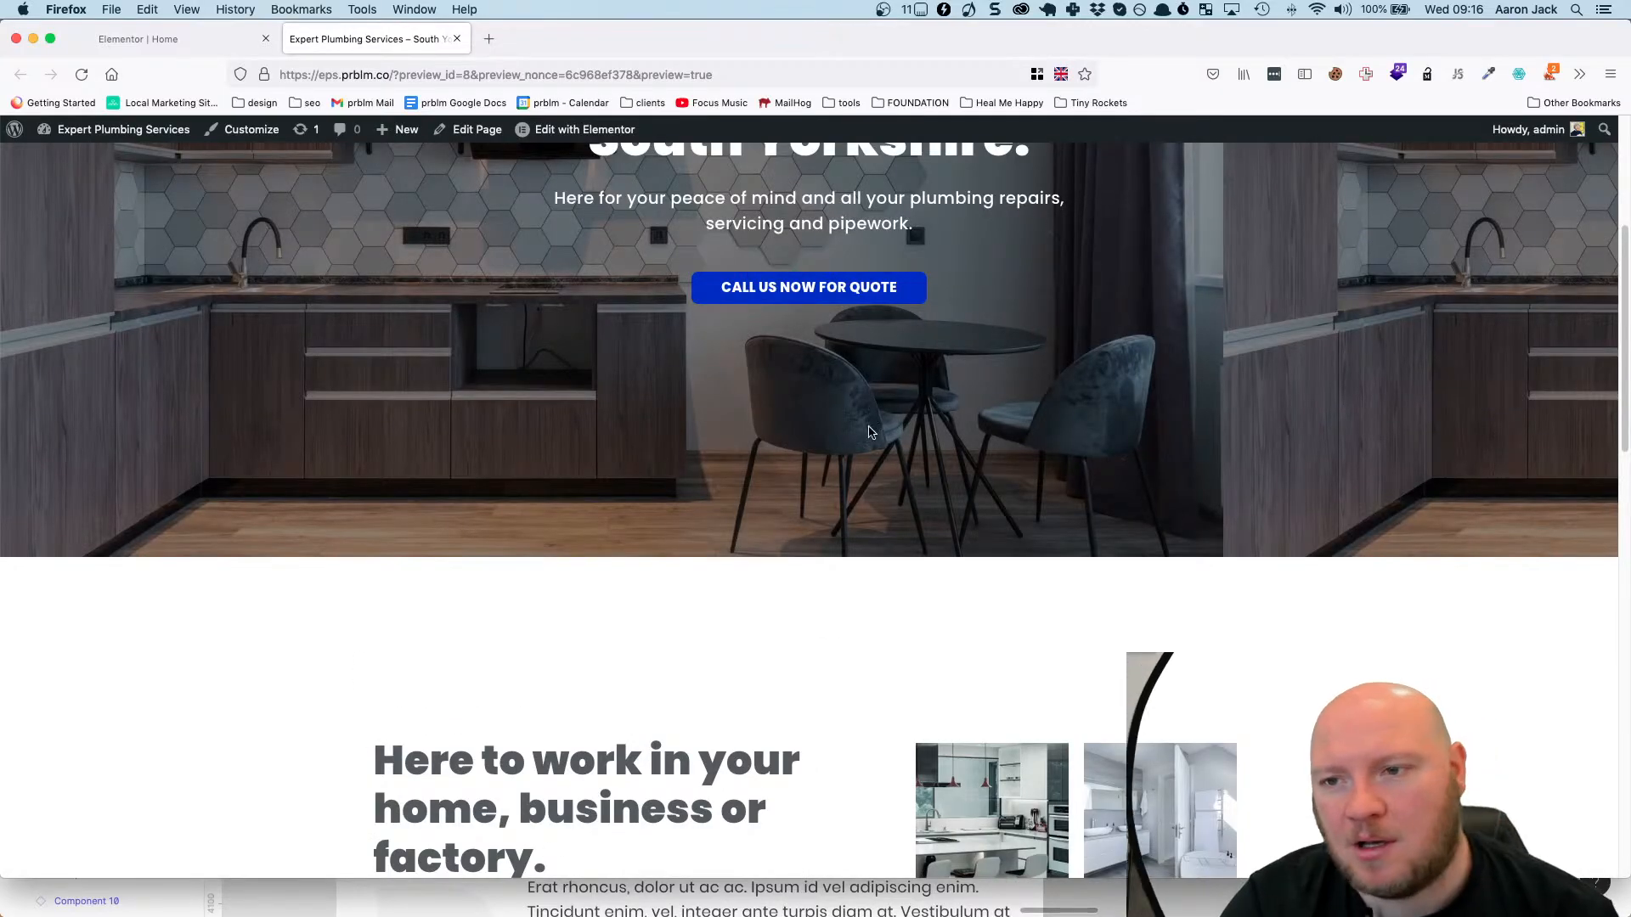